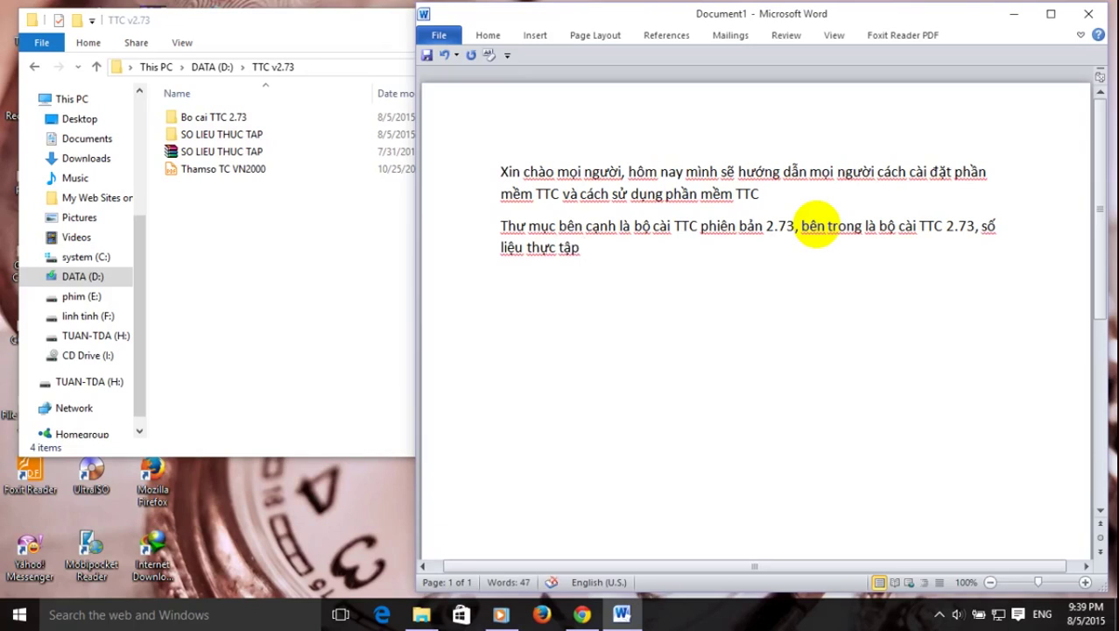
# Continue the second paragraph after "số liệu thực tập" with "thầy", the teacher's name and "gửi và file PDF tham số tỉnh chuyển".
pyautogui.write('tha')
pyautogui.write('y Lâm gửi')
pyautogui.write(' và ')
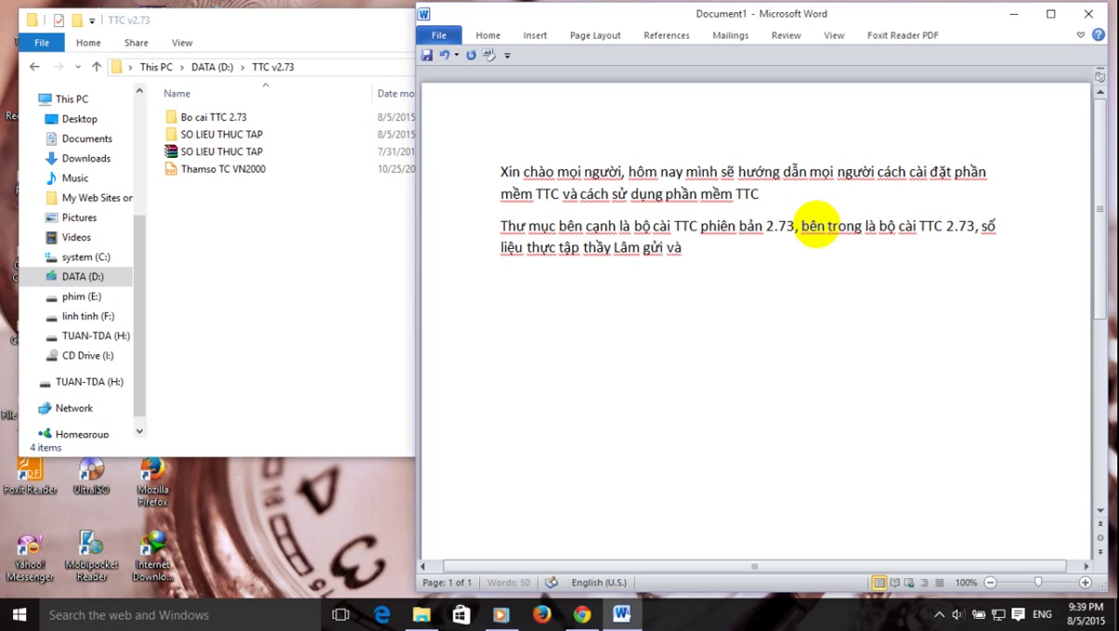
pyautogui.write('file')
pyautogui.write(' PDF')
pyautogui.write(' tham s')
pyautogui.write('ố tinhr')
pyautogui.write(' chuyênr')
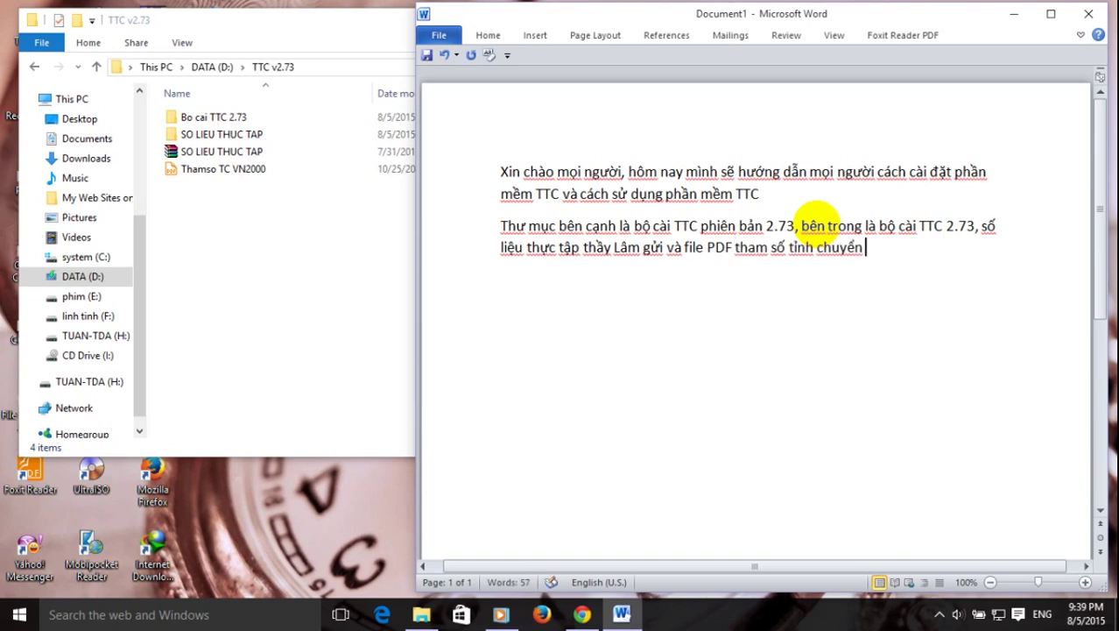
# Replace "tỉnh chuyển" at the end of the second paragraph with "tính chuyển VN2000".
pyautogui.press('BackSpace')
pyautogui.press('BackSpace')
pyautogui.press('BackSpace')
pyautogui.press('BackSpace')
pyautogui.press('BackSpace')
pyautogui.press('BackSpace')
pyautogui.press('BackSpace')
pyautogui.press('BackSpace')
pyautogui.press('BackSpace')
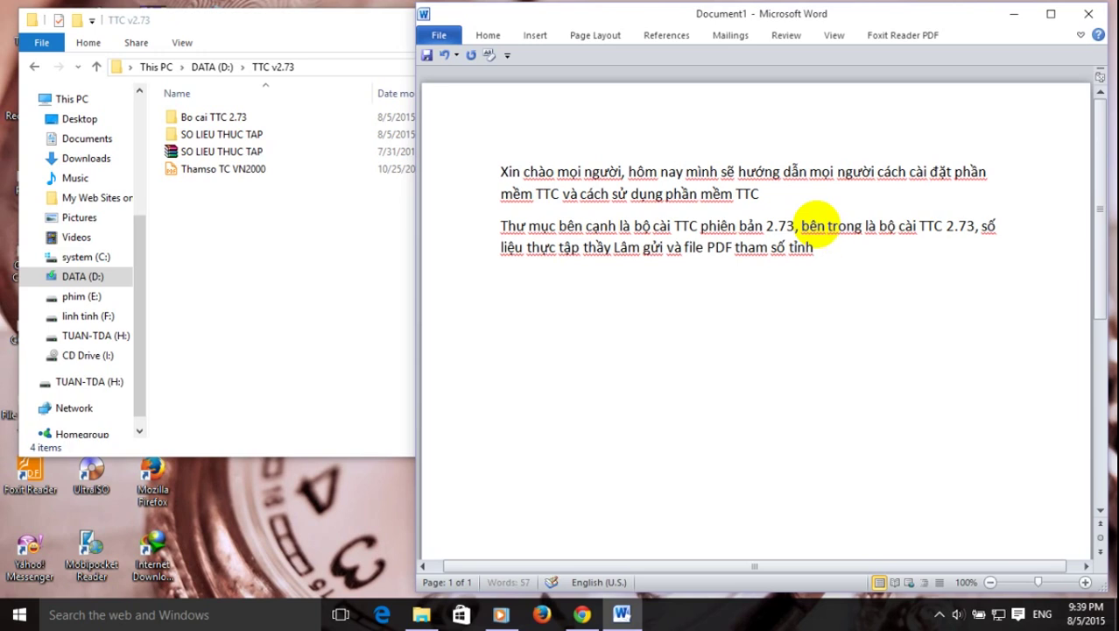
pyautogui.press('BackSpace')
pyautogui.write('n')
pyautogui.write('hr chiee')
pyautogui.press('BackSpace')
pyautogui.press('BackSpace')
pyautogui.write('uye')
pyautogui.write('enr VN2000')
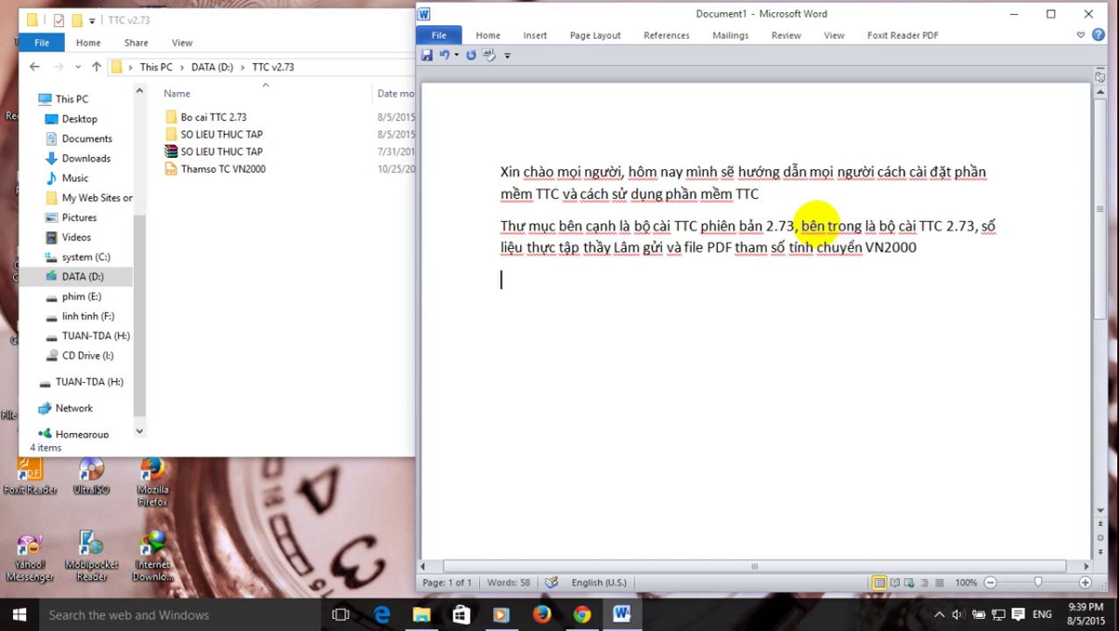
# Add a new paragraph reading "Đầu tiên ta sẽ cài đặt TTC2.73 trước" and start an empty line below it.
pyautogui.press('Return')
pyautogui.write('dâu tiên t')
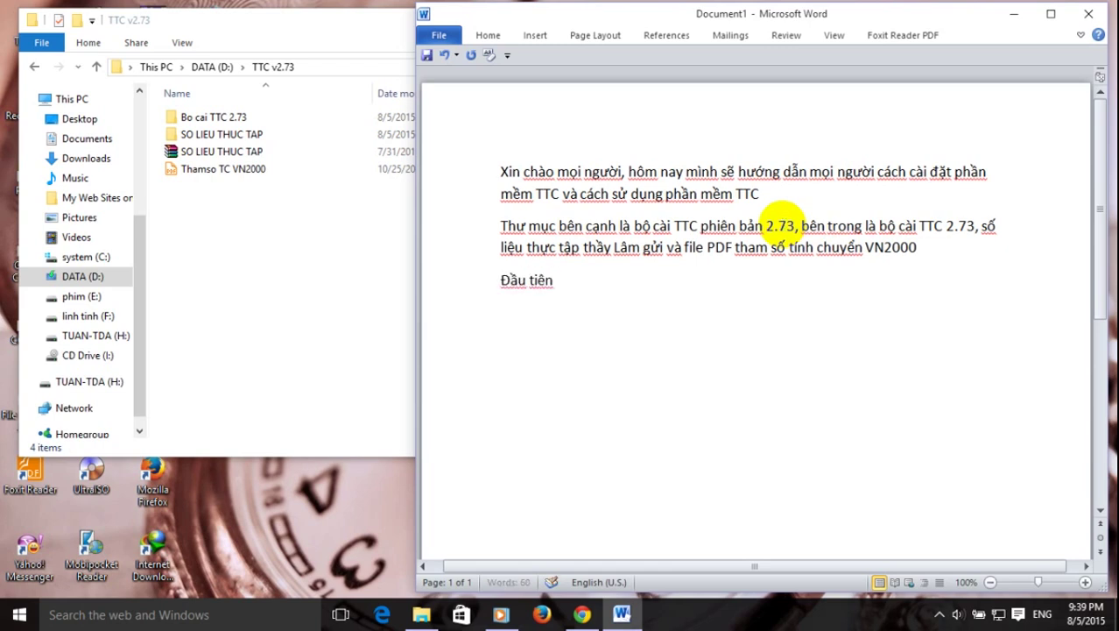
pyautogui.write('a sẽ ca')
pyautogui.write('i đặt ')
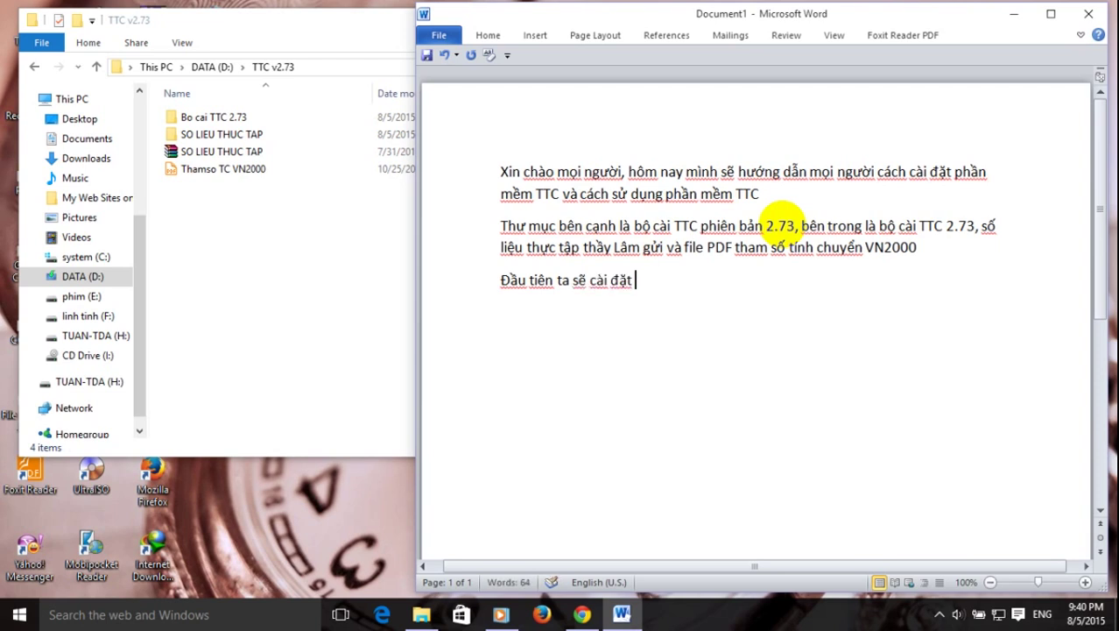
pyautogui.write('TTC2.73 trước')
pyautogui.press('Return')
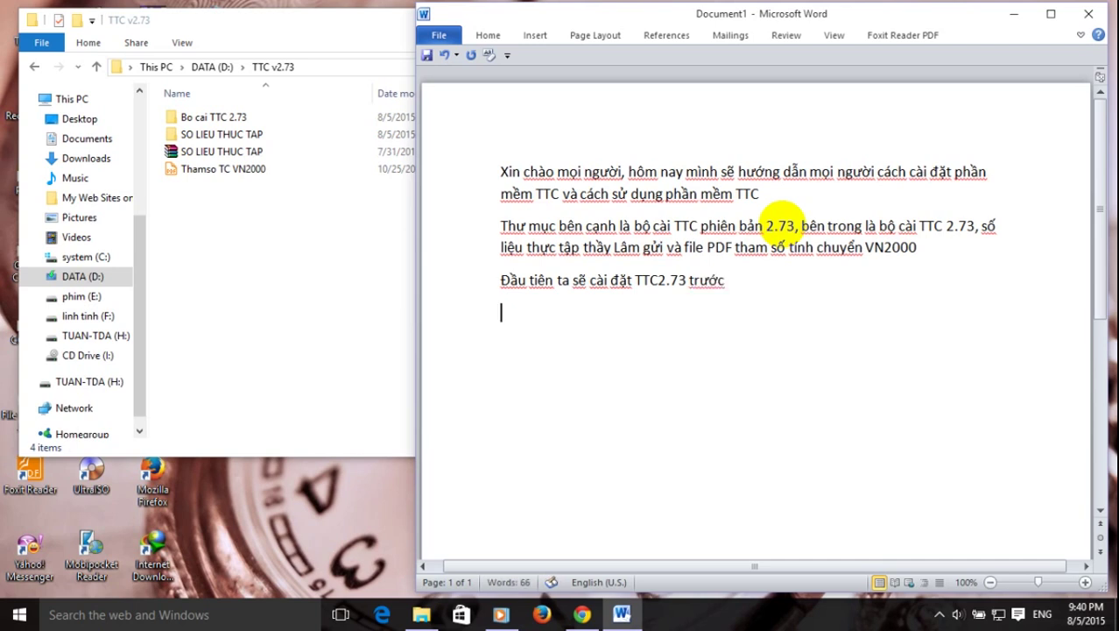
# Switch to File Explorer and open the TTC2.7 folder inside Bo cai TTC 2.73.
pyautogui.click(289, 254)
pyautogui.click(263, 118)
pyautogui.doubleClick(263, 117)
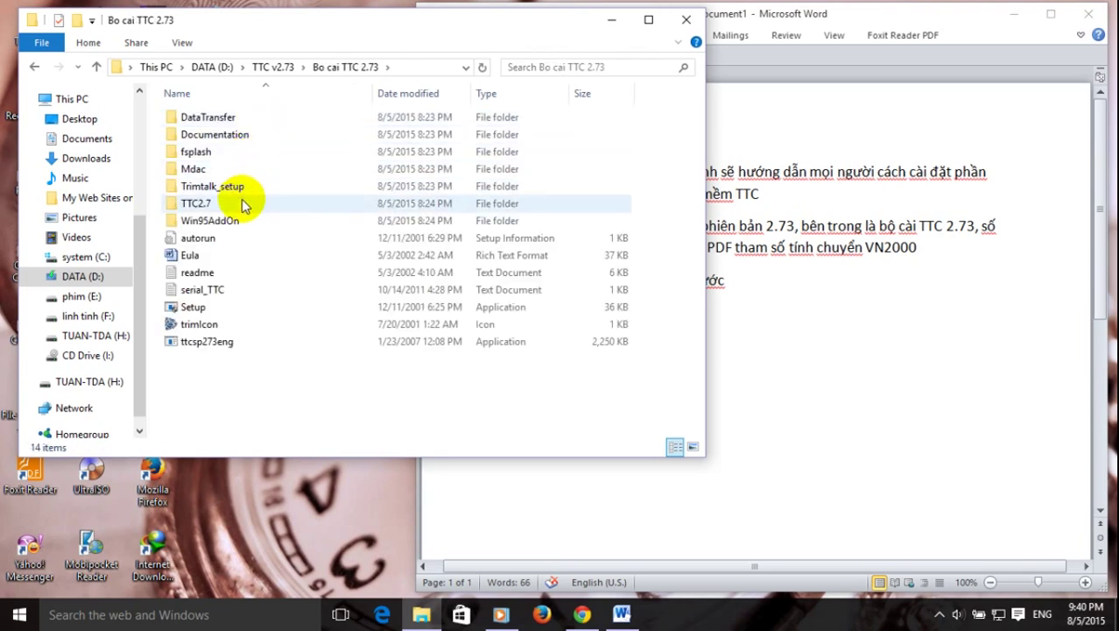
pyautogui.click(243, 201)
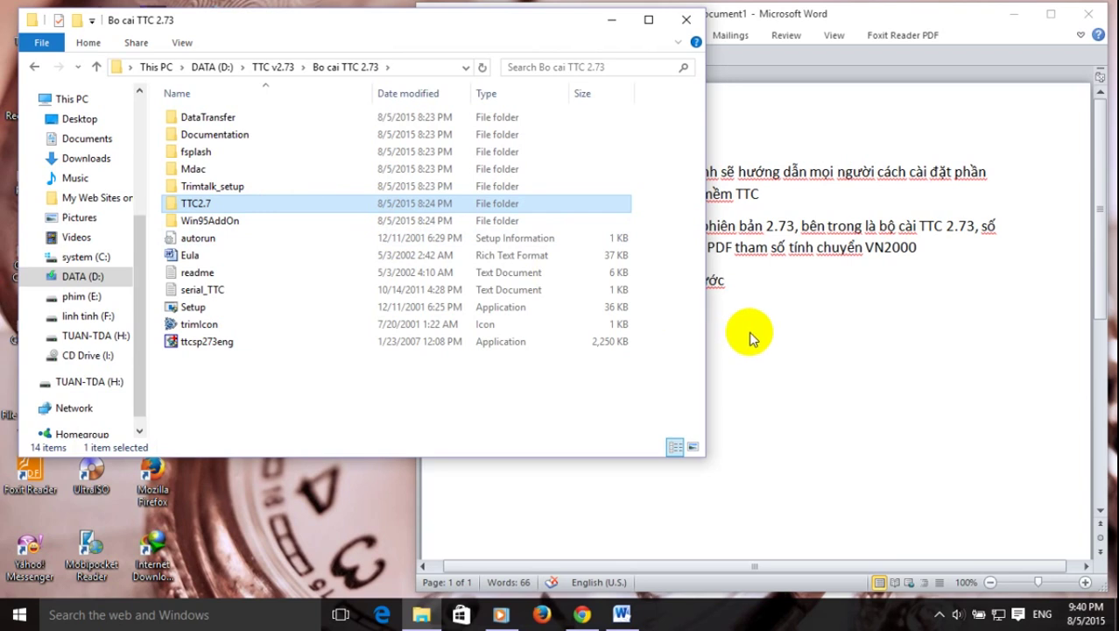
pyautogui.doubleClick(500, 203)
# Run the setup application from the TTC2.7 folder and accept English (United States) as the installation language.
pyautogui.moveTo(694, 105); pyautogui.dragTo(733, 368)
pyautogui.click(294, 235)
pyautogui.doubleClick(293, 235)
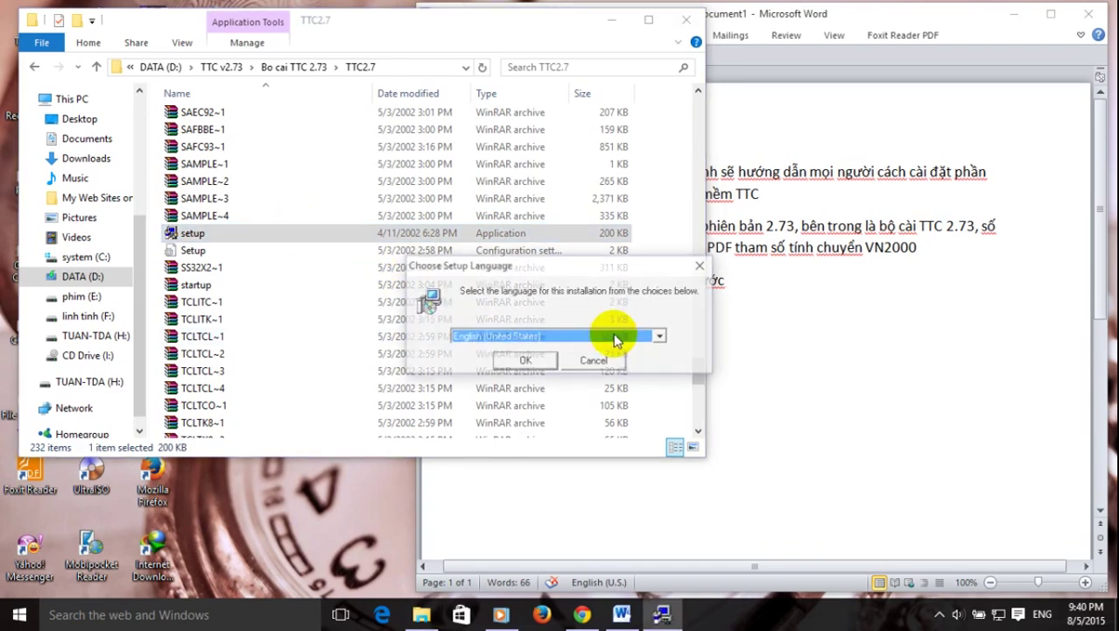
pyautogui.click(538, 341)
pyautogui.click(536, 352)
pyautogui.click(533, 363)
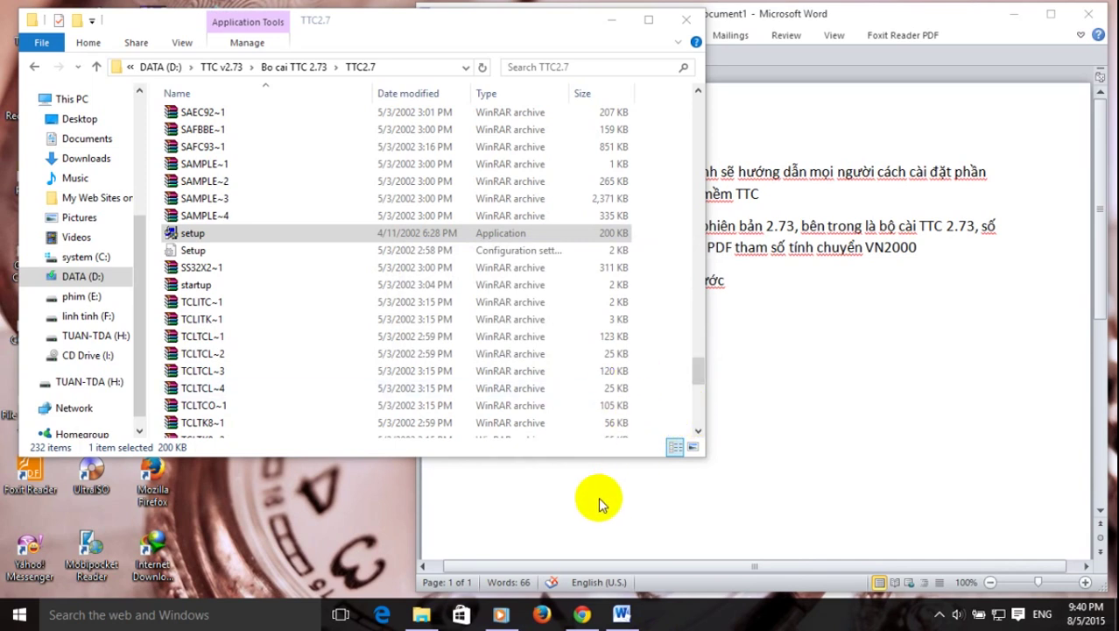
# Advance the installer to Customer Information, replace the user name with the customer's name, enter HANOI as the organization and continue.
pyautogui.click(637, 435)
pyautogui.click(515, 378)
pyautogui.click(637, 437)
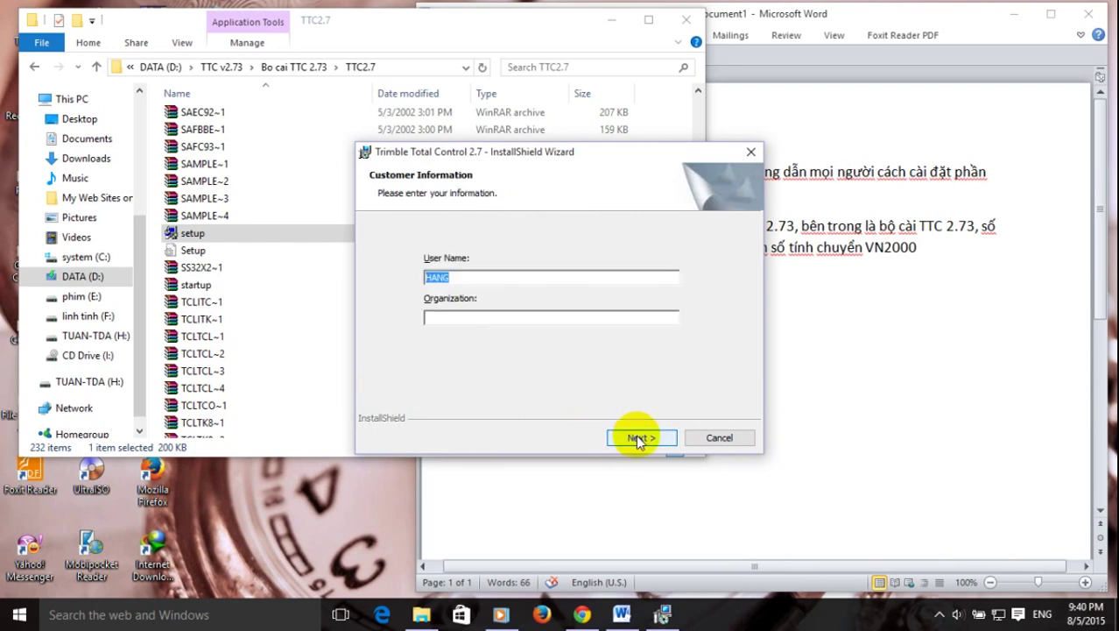
pyautogui.click(560, 318)
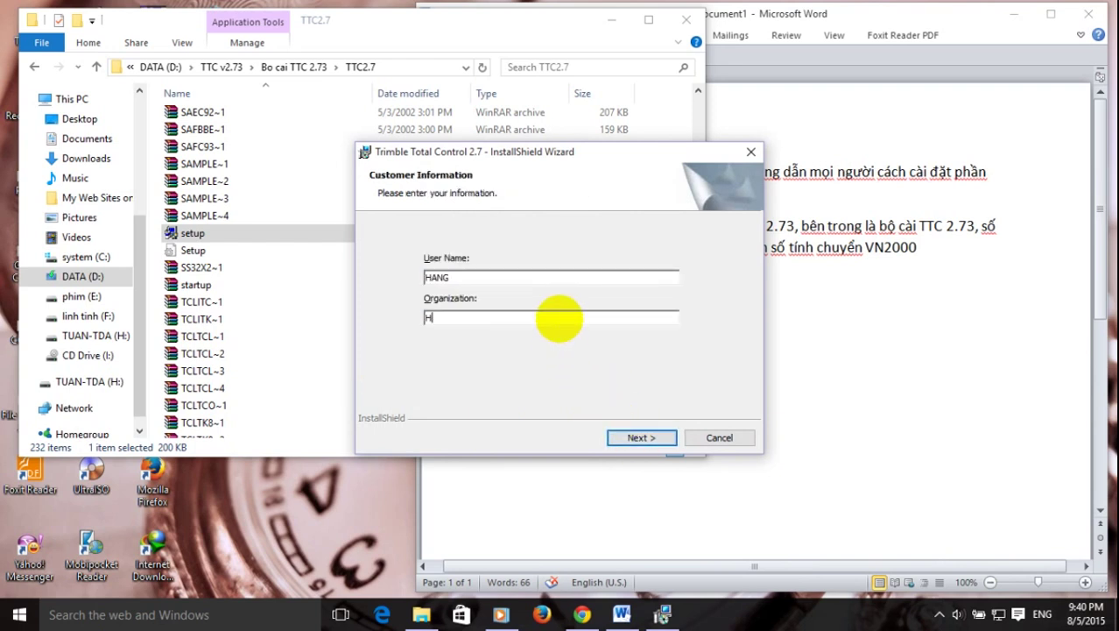
pyautogui.write('HANOI')
pyautogui.moveTo(533, 279); pyautogui.dragTo(407, 280)
pyautogui.write('TUA')
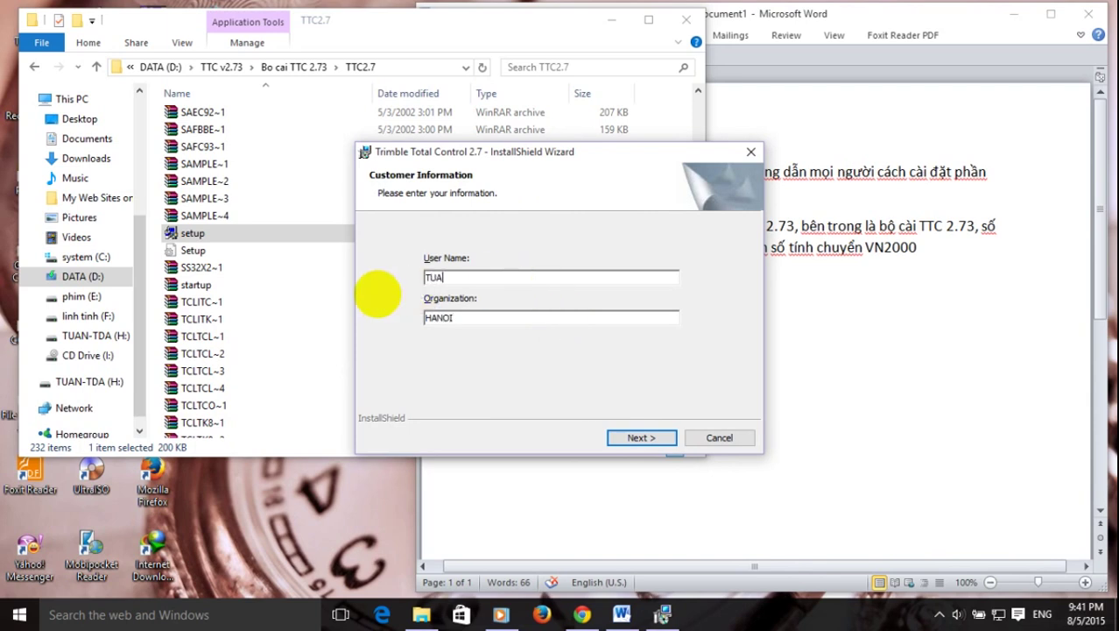
pyautogui.click(640, 437)
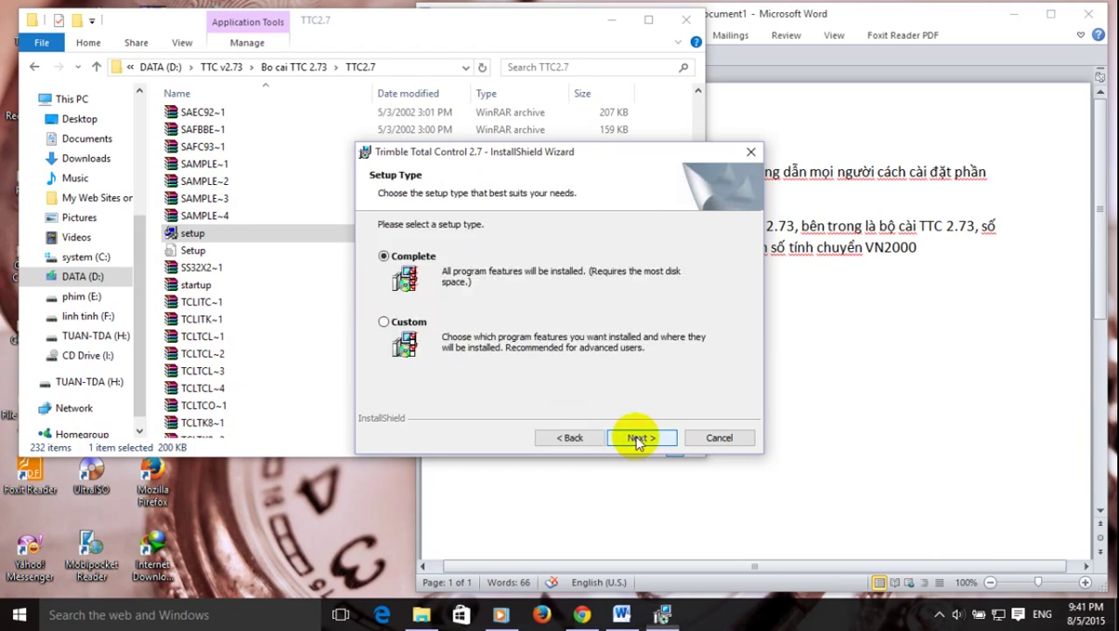
# Start installing Trimble Total Control 2.7 with the Complete setup type and move the installer window clear of the document text.
pyautogui.click(635, 435)
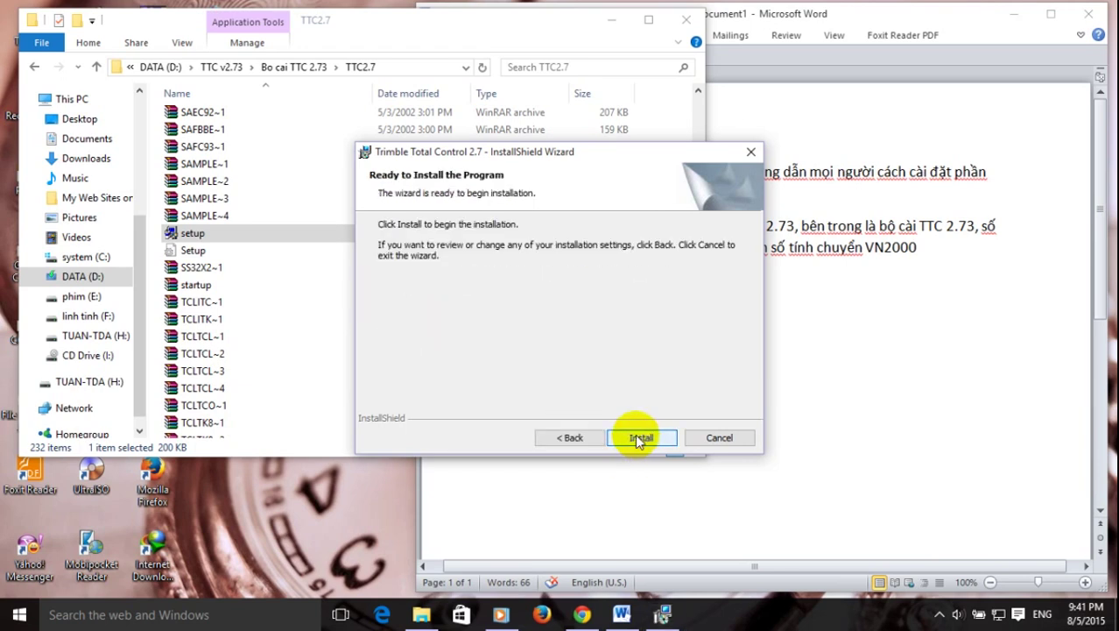
pyautogui.click(635, 433)
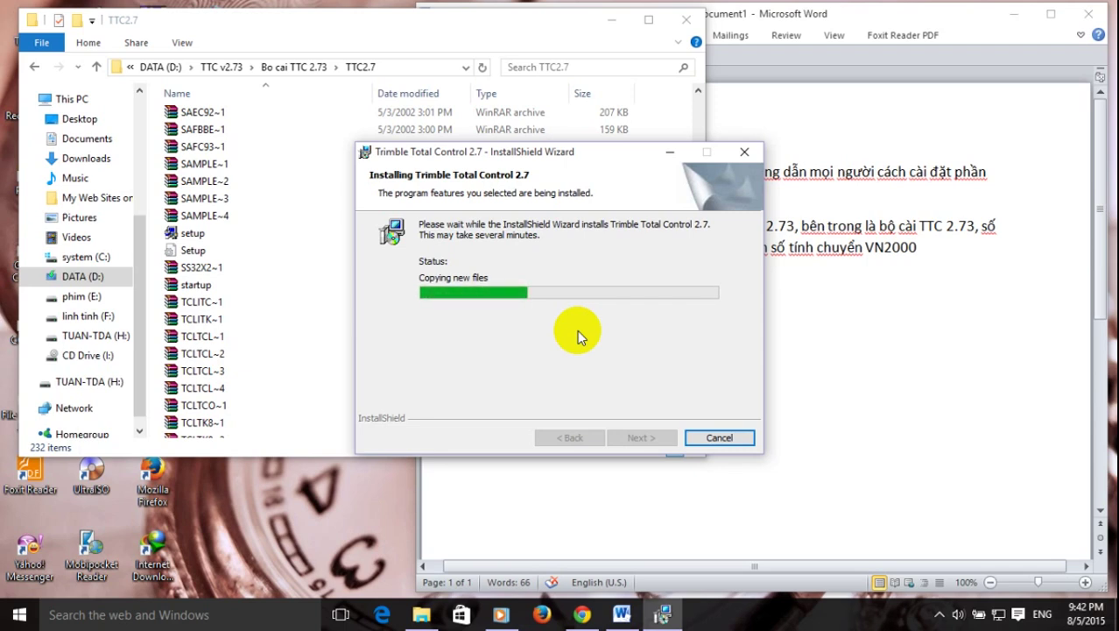
pyautogui.click(867, 287)
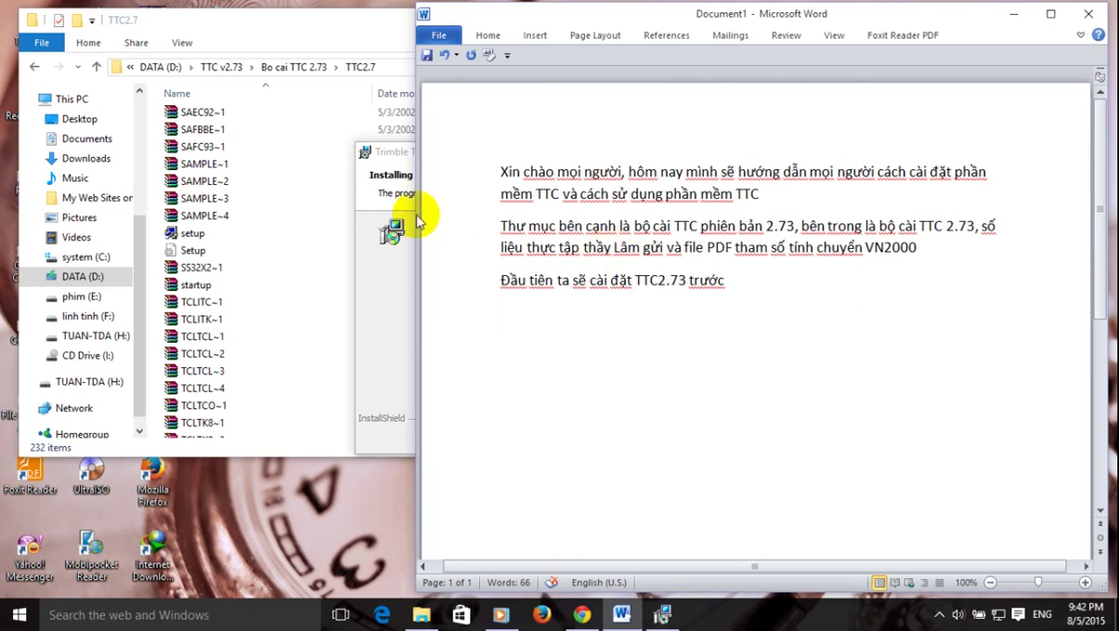
pyautogui.moveTo(375, 151); pyautogui.dragTo(88, 122)
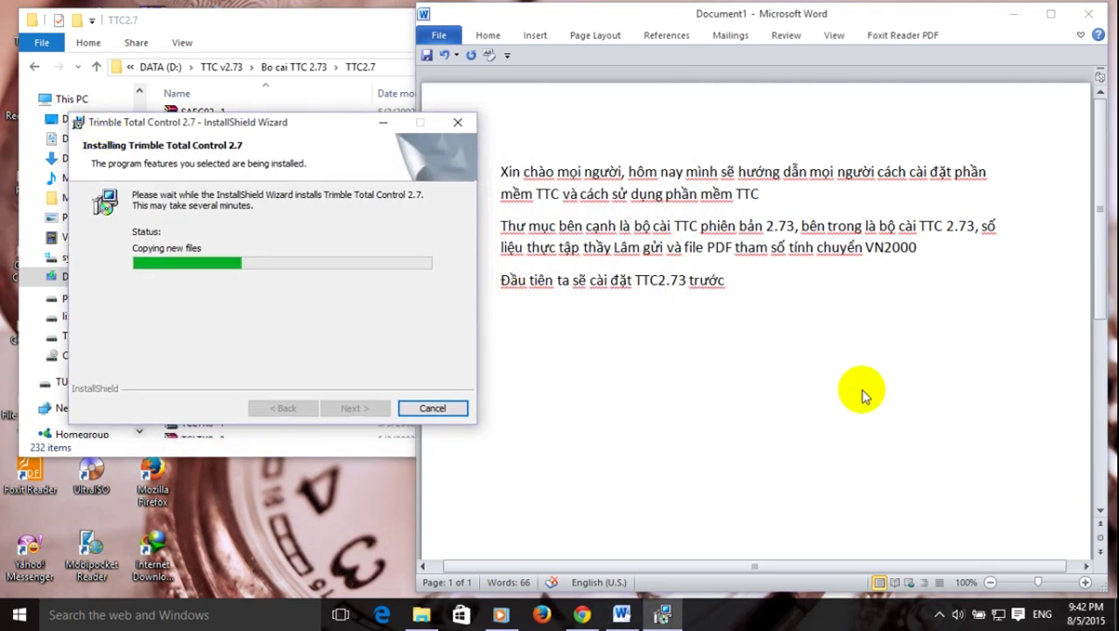
# In Word, write "Phiên bản mình đang cài đặt chỉ là phiên bản TTC2.70, cài đặt xong TTC2.70 thì sẽ chạy file nâng cấp lên phiên bản TTC2.73".
pyautogui.click(765, 278)
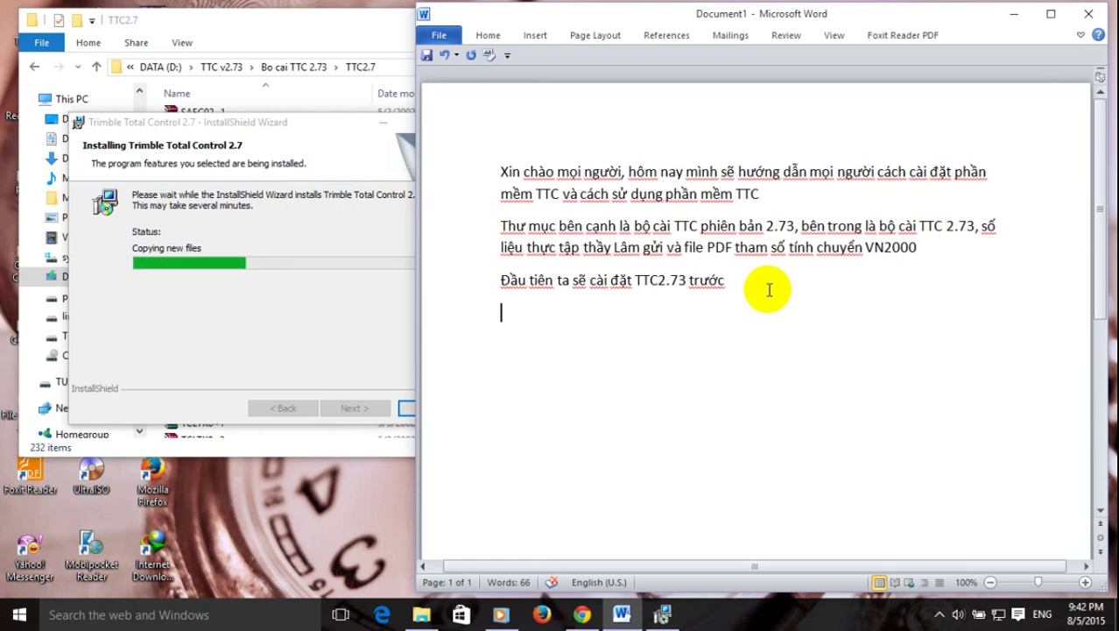
pyautogui.write('Phiên bản mi')
pyautogui.write('nh đang cài đặt chỉ là phiên bản TT')
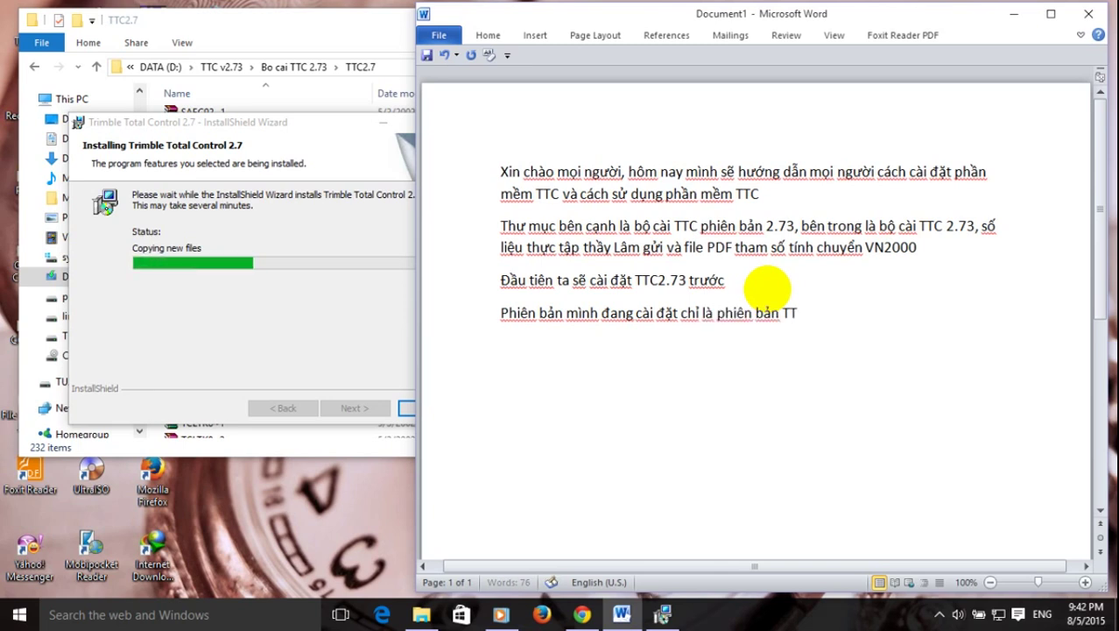
pyautogui.write('C2.70, cài dặt xo')
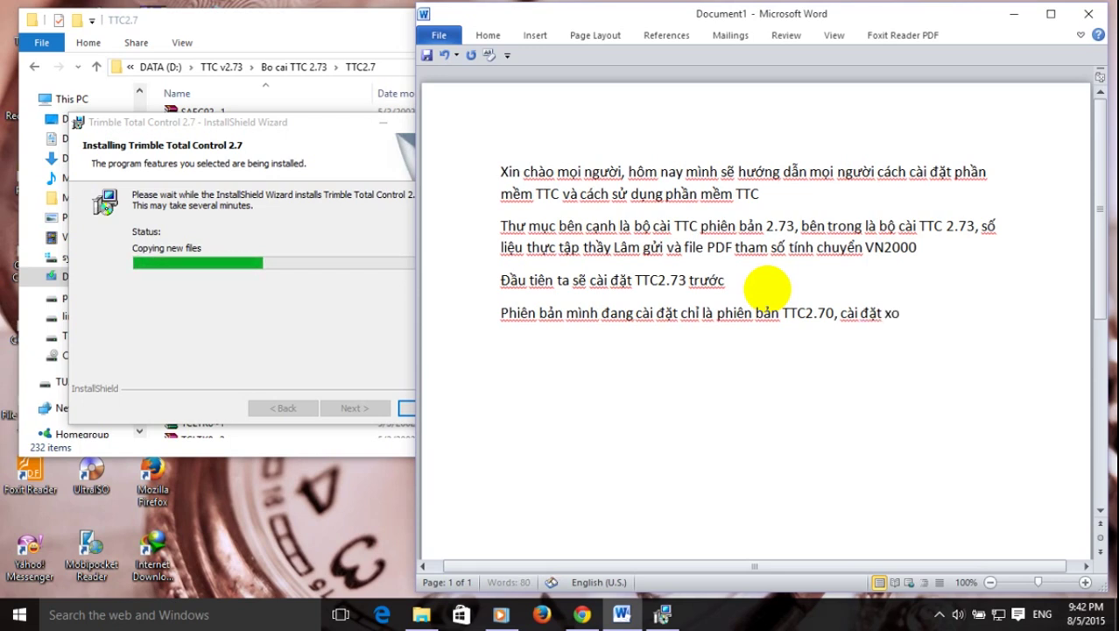
pyautogui.write('ng TTC')
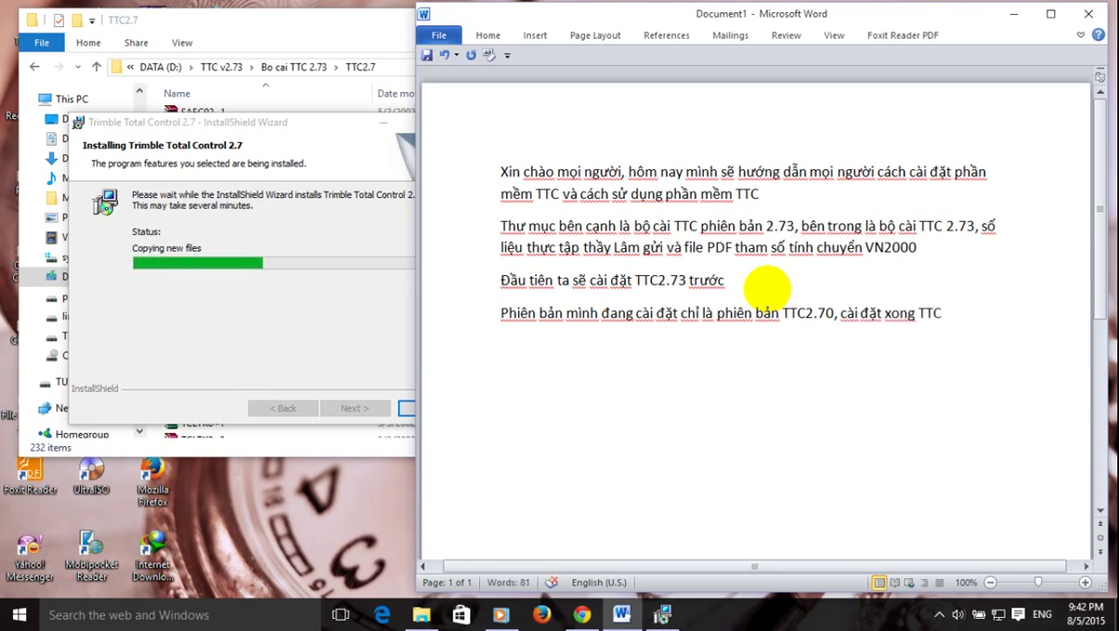
pyautogui.write('2.')
pyautogui.write('th')
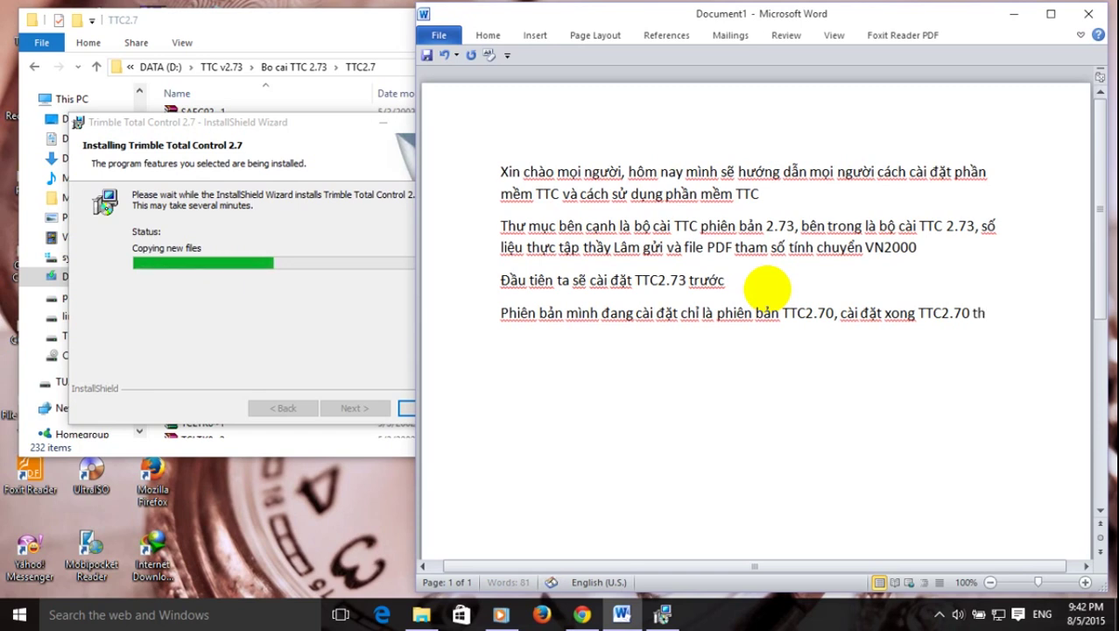
pyautogui.write('ì sẽ c')
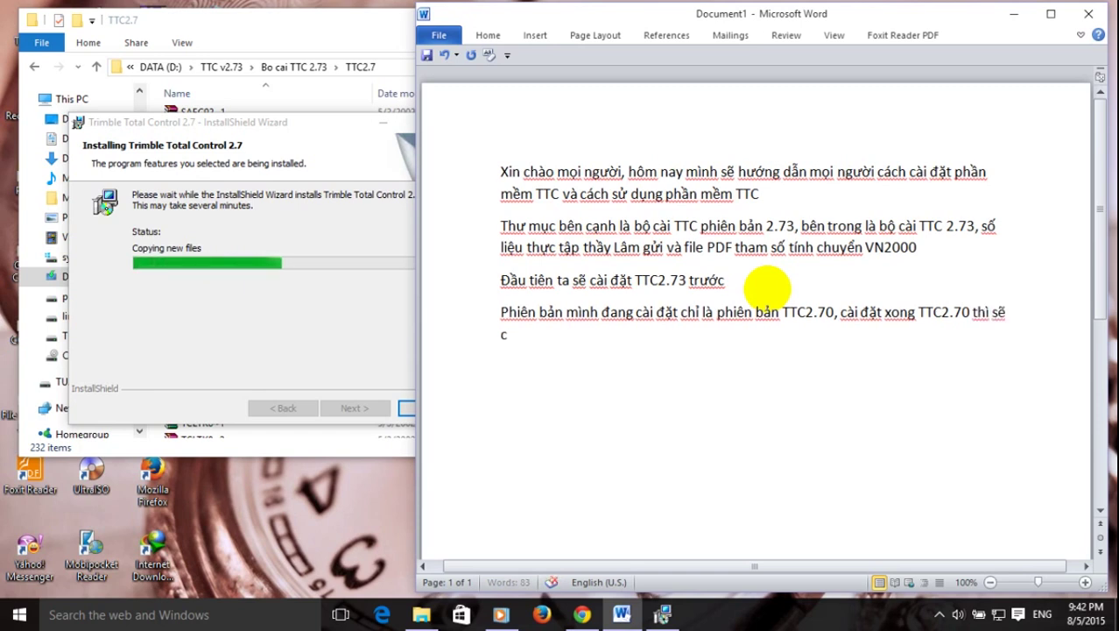
pyautogui.write('hay file ')
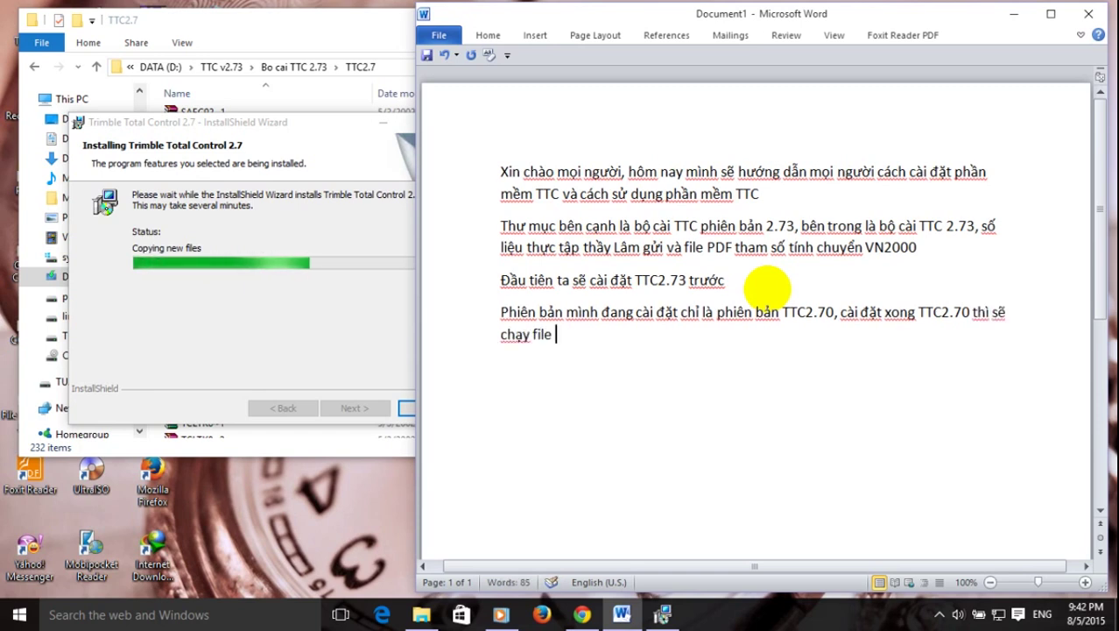
pyautogui.write('nâng cấp lên ph')
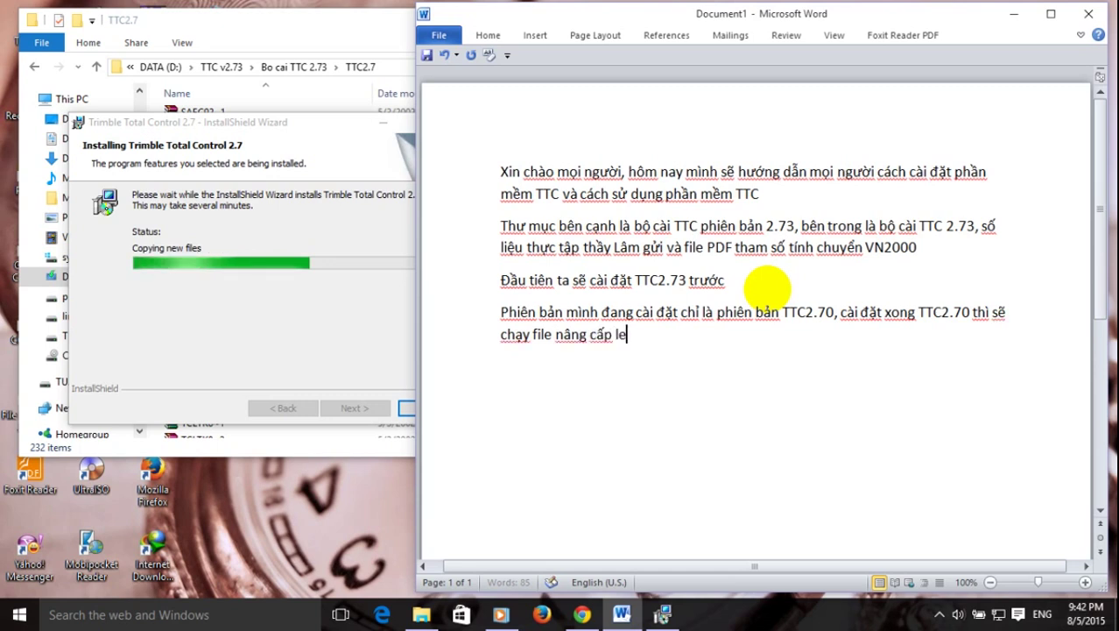
pyautogui.write('iên bản TTC2')
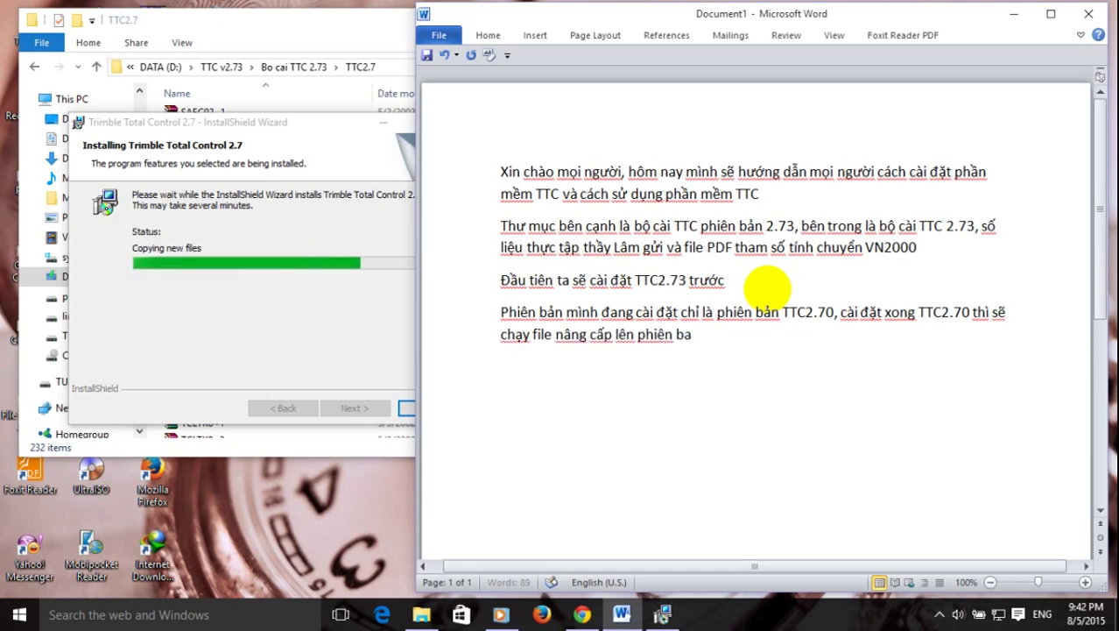
pyautogui.write('.73')
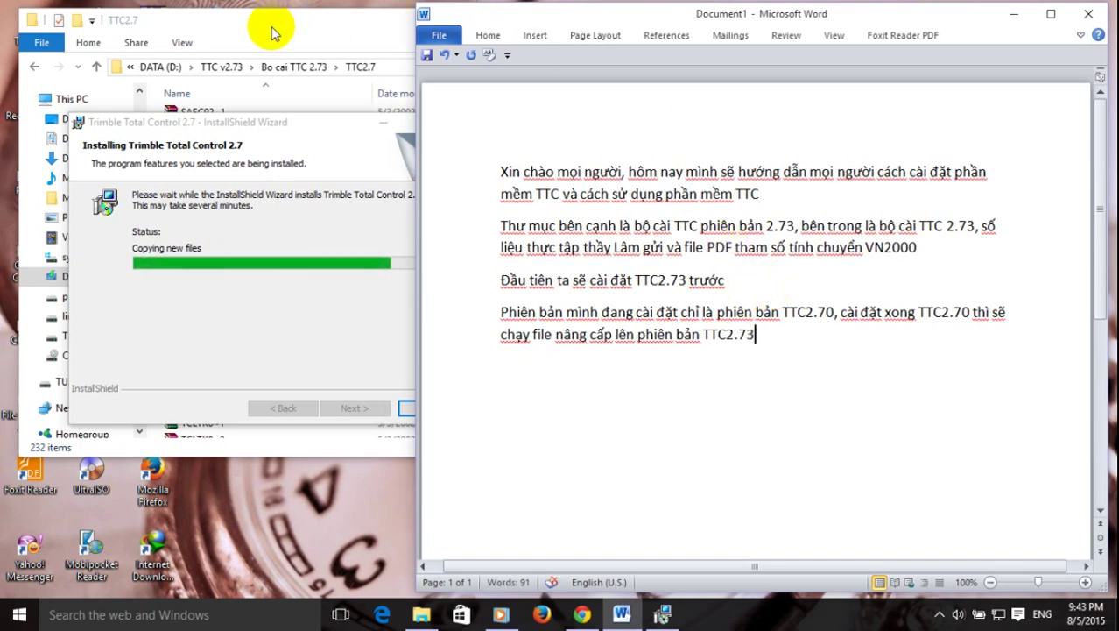
# Go back to the Bo cai TTC 2.73 folder in File Explorer, select the ttcsp273eng upgrade file and return to the Word document.
pyautogui.click(271, 33)
pyautogui.click(339, 69)
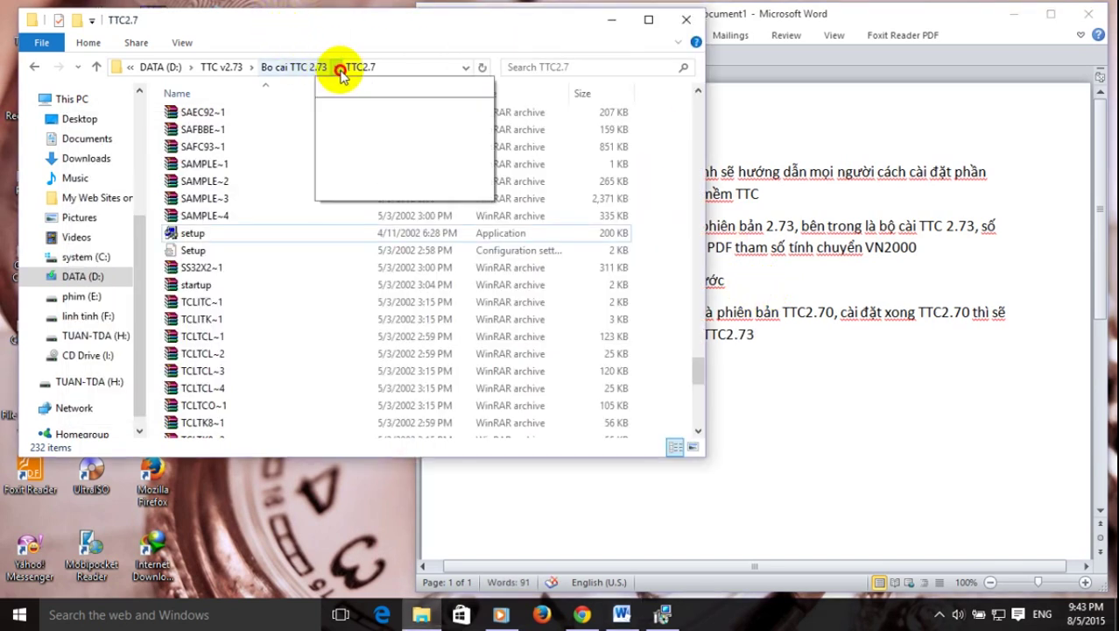
pyautogui.click(306, 67)
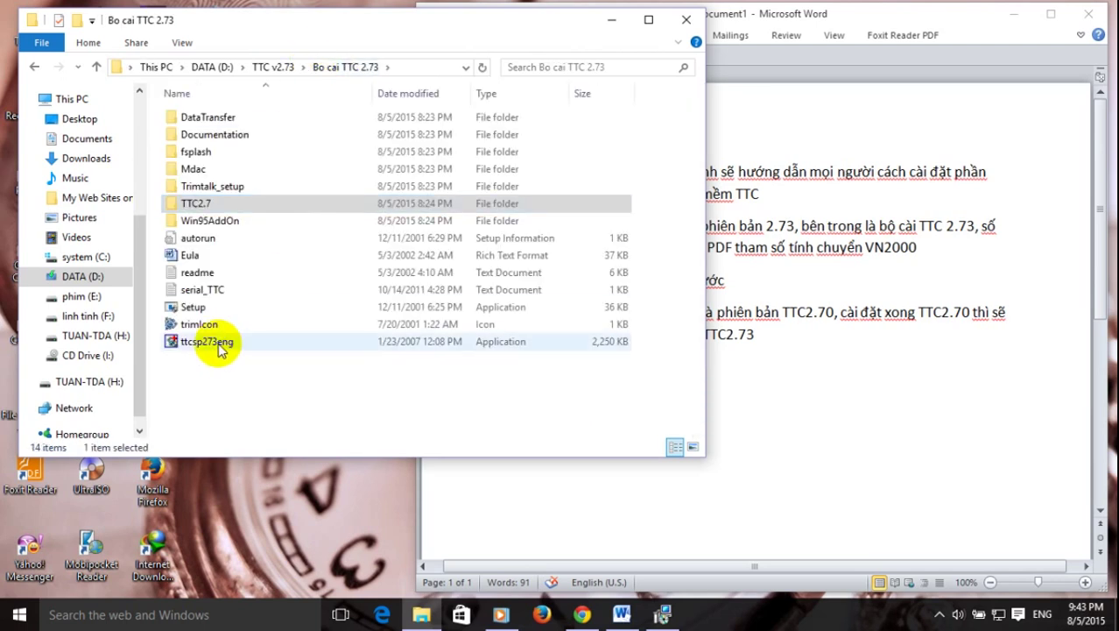
pyautogui.click(219, 349)
pyautogui.click(856, 353)
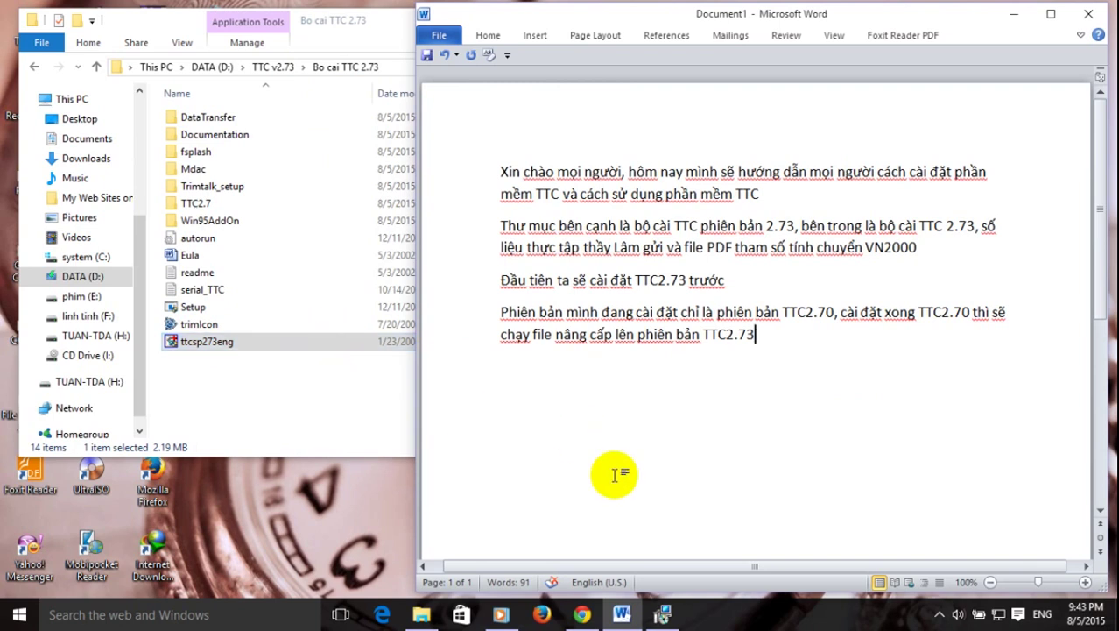
# Bring the installer window back to the front and allow Windows installer through the firewall on private networks.
pyautogui.click(664, 616)
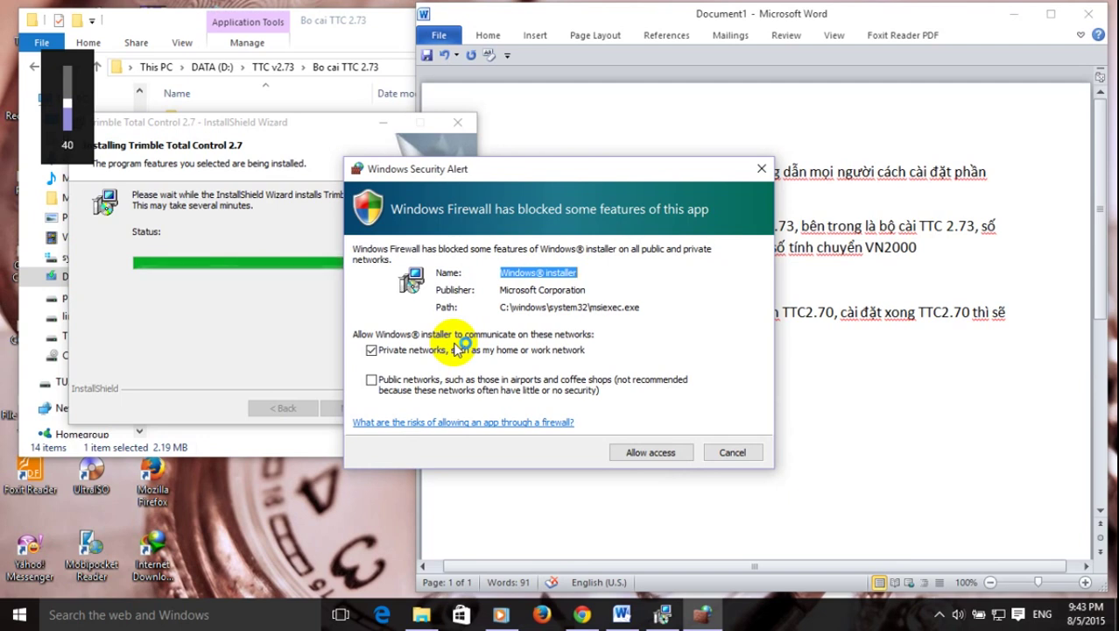
pyautogui.click(660, 454)
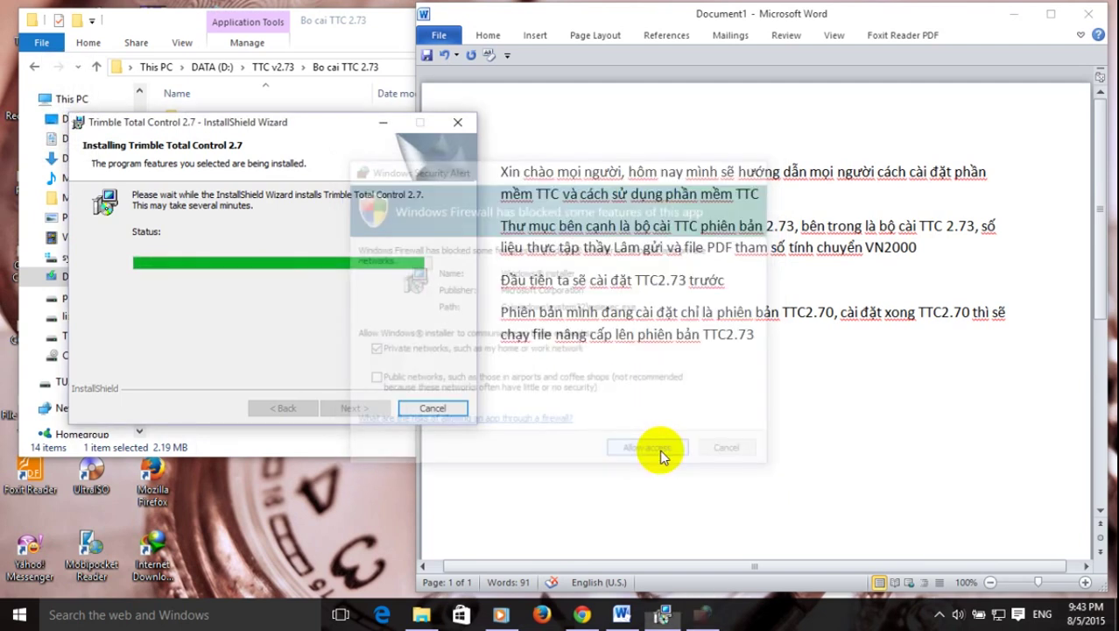
pyautogui.press('XF86AudioLowerVolume')
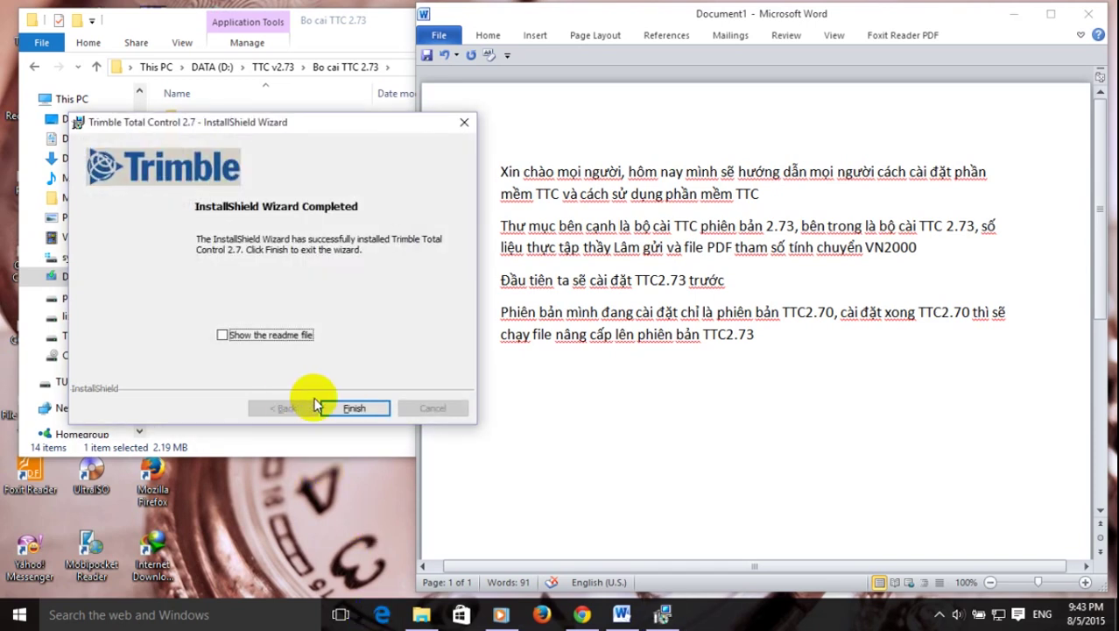
# Finish the Trimble Total Control 2.7 installer and open the serial_TTC text file from the Bo cai TTC 2.73 folder.
pyautogui.click(351, 409)
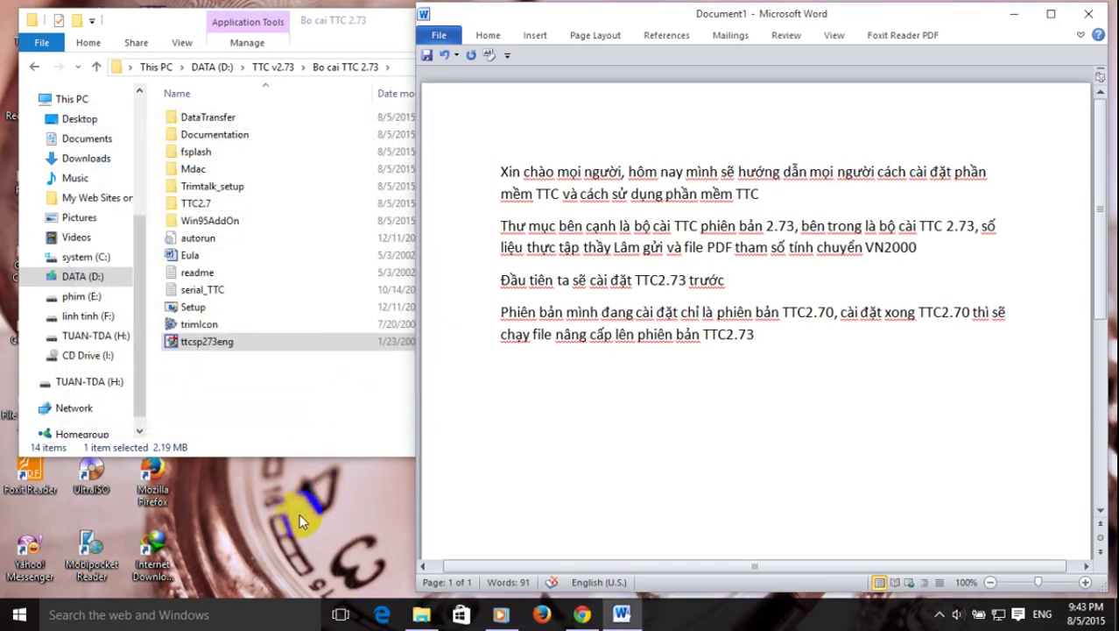
pyautogui.click(191, 291)
pyautogui.doubleClick(191, 292)
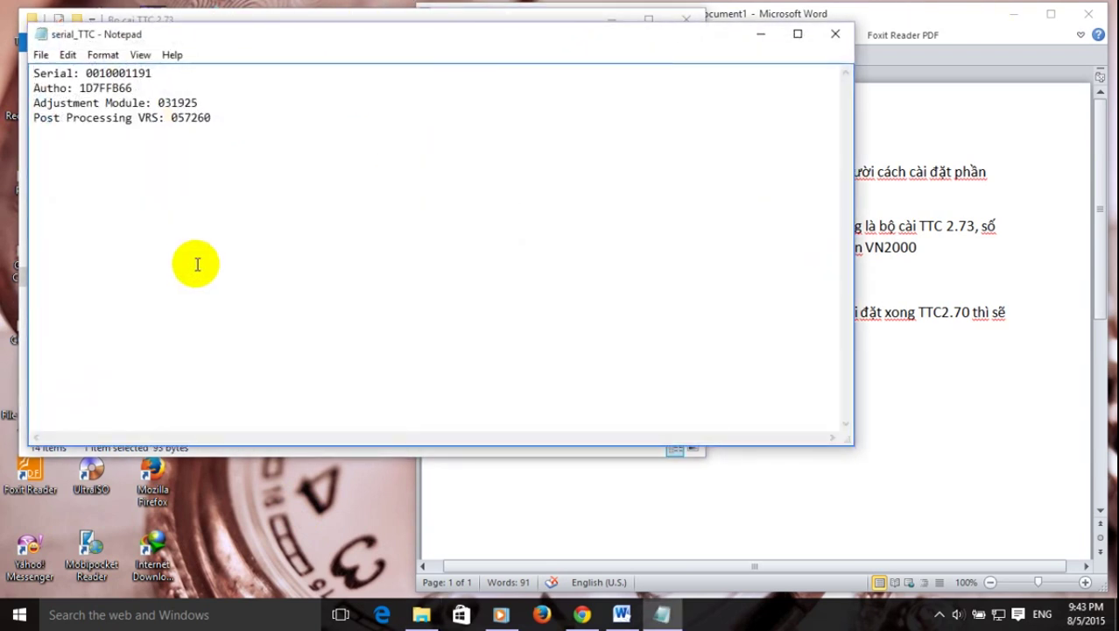
# Launch Trimble Total Control from the Trimble Office group of installed apps.
pyautogui.click(26, 621)
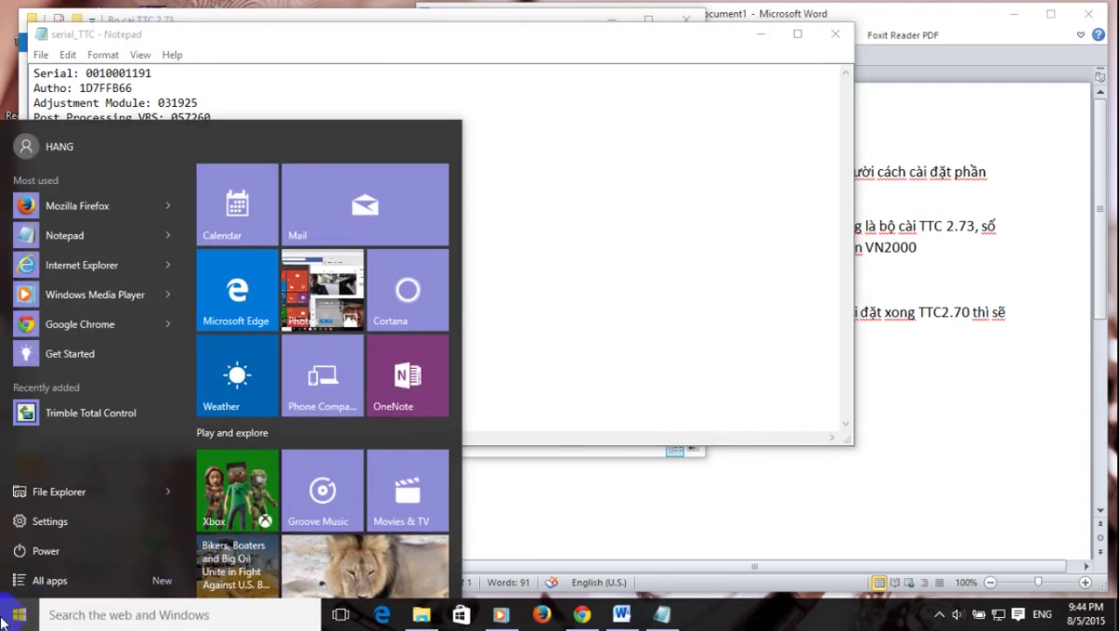
pyautogui.click(40, 581)
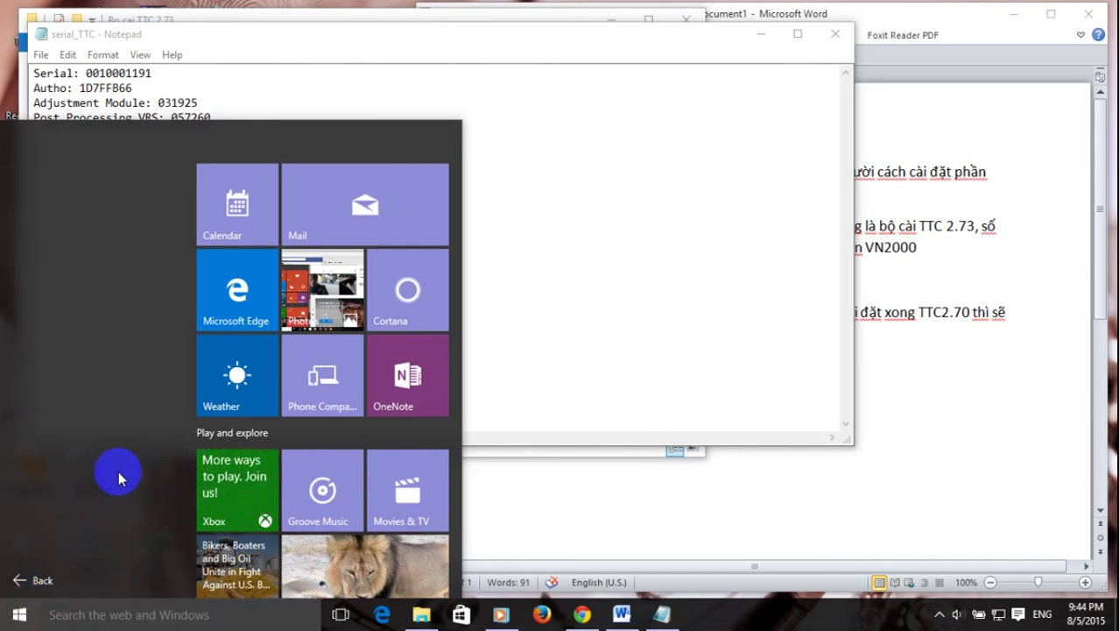
pyautogui.scroll(-6, 114, 464)
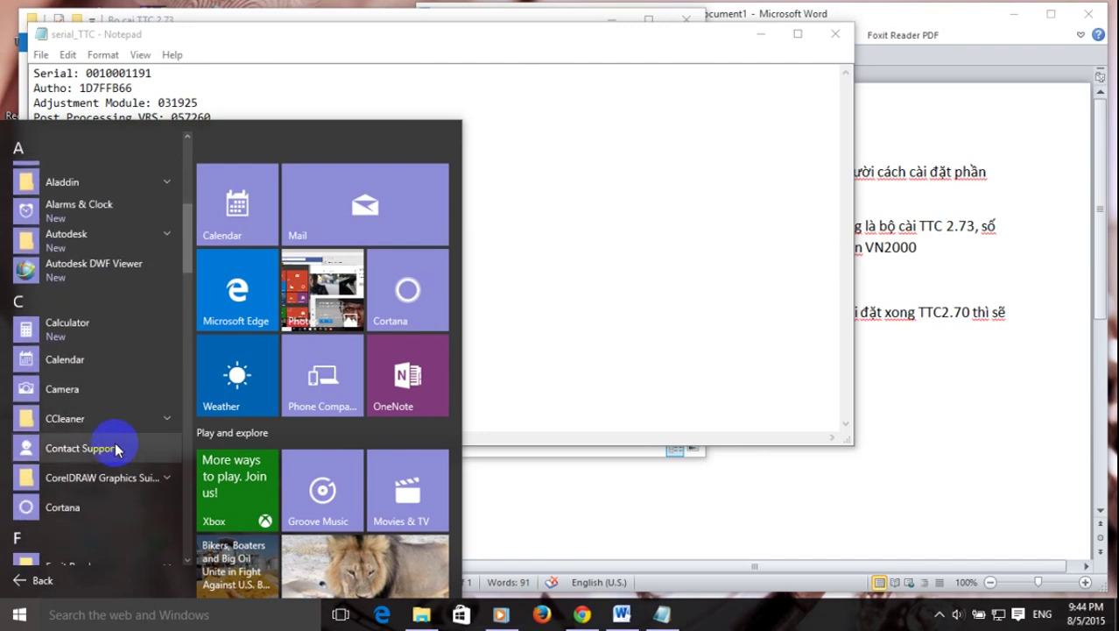
pyautogui.scroll(-10, 117, 449)
pyautogui.scroll(-8, 117, 448)
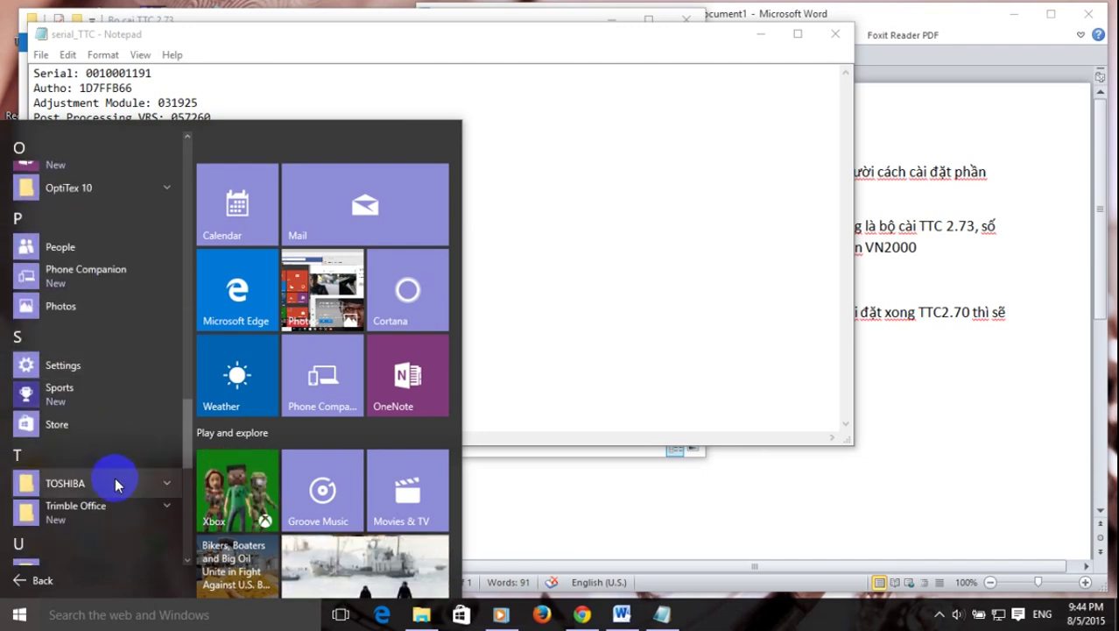
pyautogui.click(109, 511)
pyautogui.scroll(-3, 105, 510)
pyautogui.scroll(-3, 105, 491)
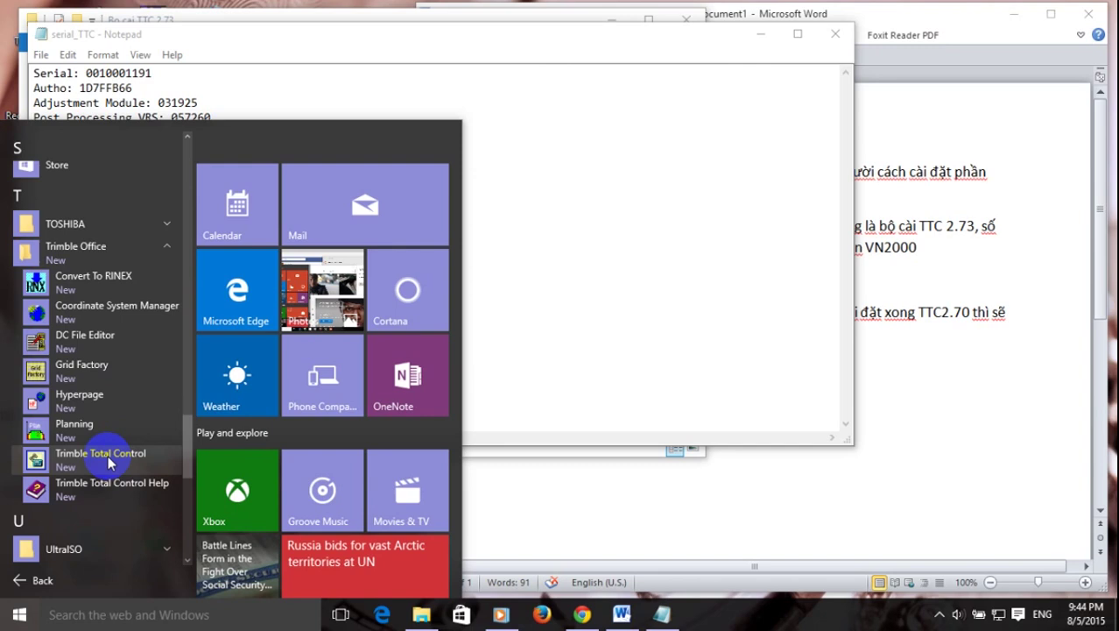
pyautogui.click(103, 454)
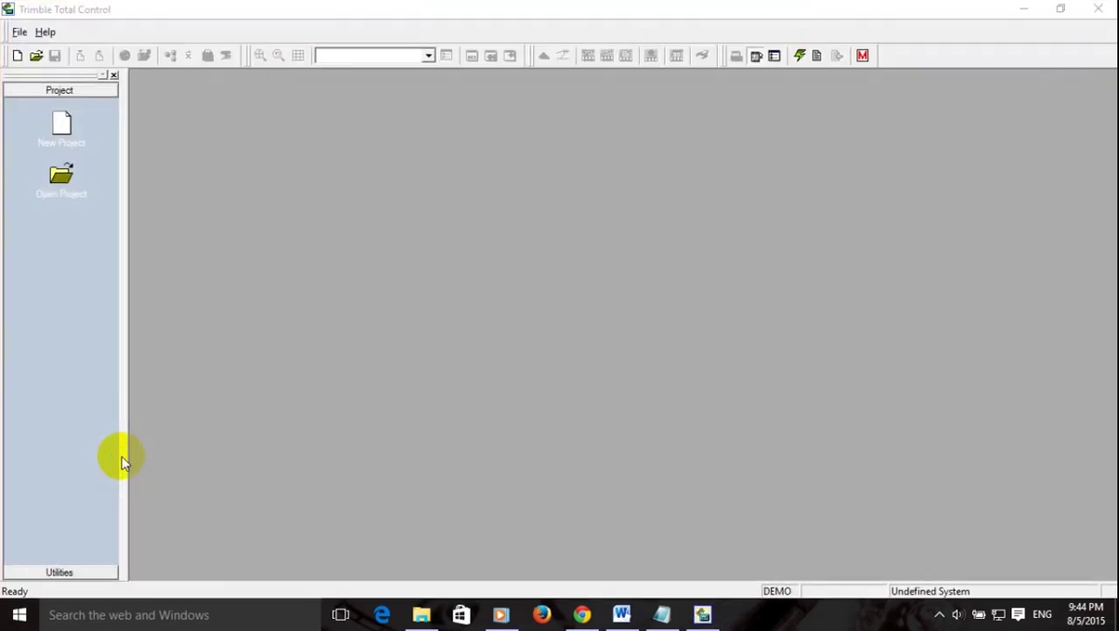
# Copy the serial number from the serial_TTC file into the Serial Number field of the License Activation dialog.
pyautogui.click(663, 617)
pyautogui.moveTo(153, 73); pyautogui.dragTo(88, 76)
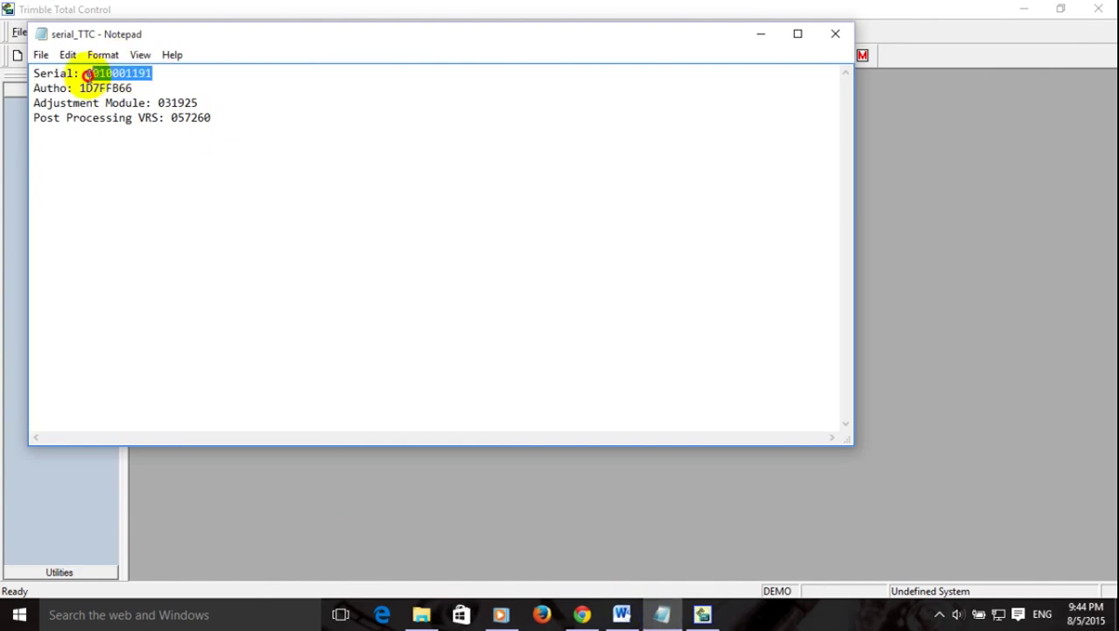
pyautogui.rightClick(105, 75)
pyautogui.click(143, 127)
pyautogui.click(486, 469)
pyautogui.click(586, 282)
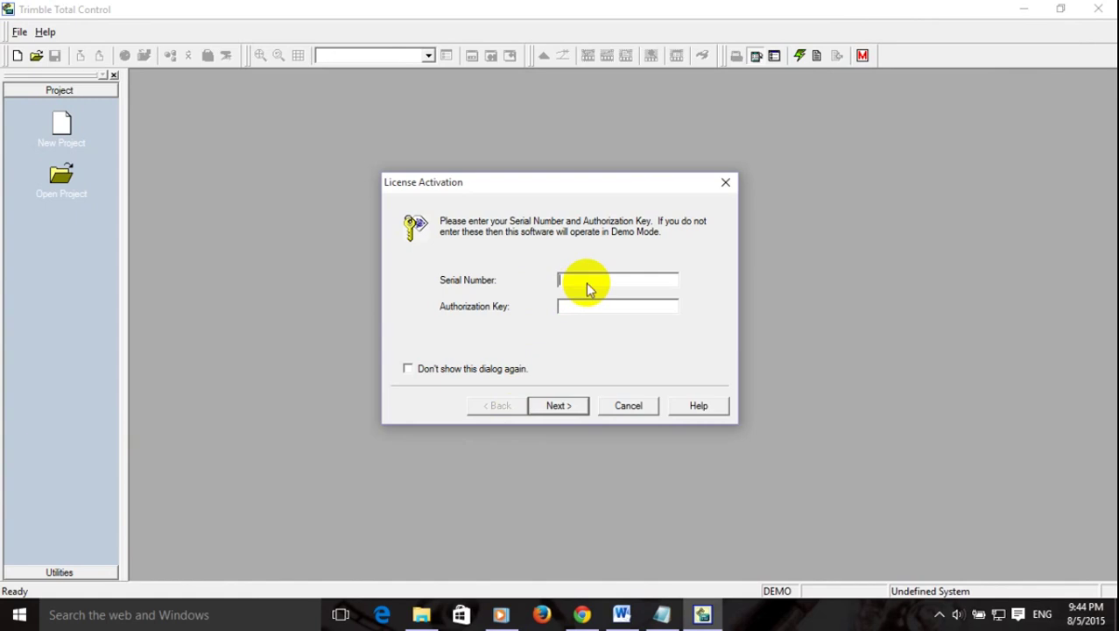
pyautogui.rightClick(586, 280)
pyautogui.click(619, 354)
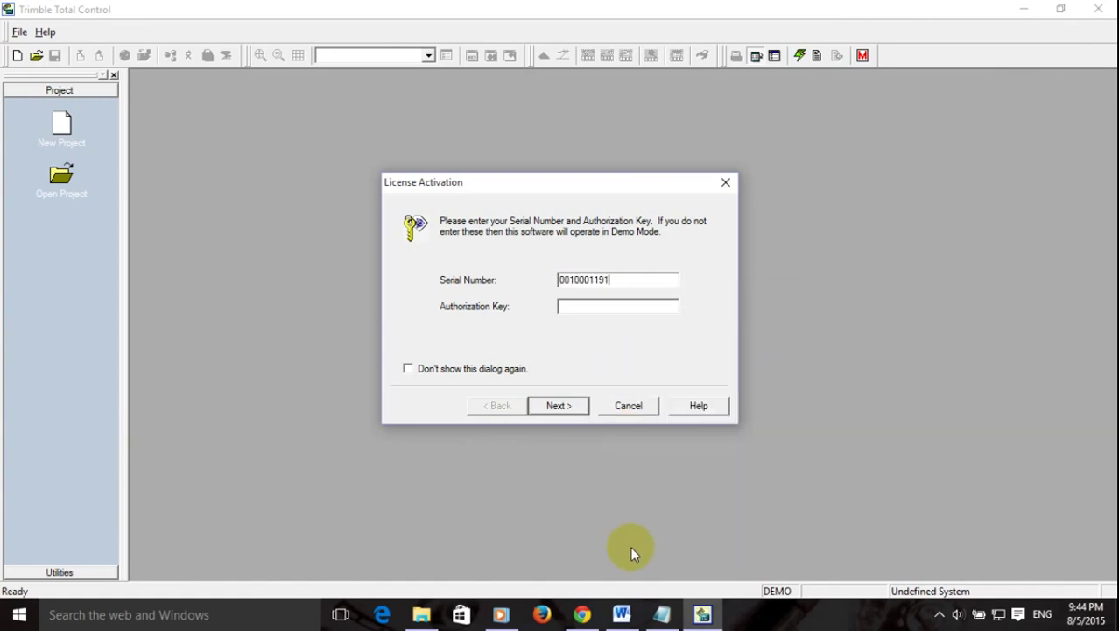
# Copy the authorization key from serial_TTC into the Authorization Key field and submit the licence for verification.
pyautogui.click(665, 616)
pyautogui.doubleClick(83, 88)
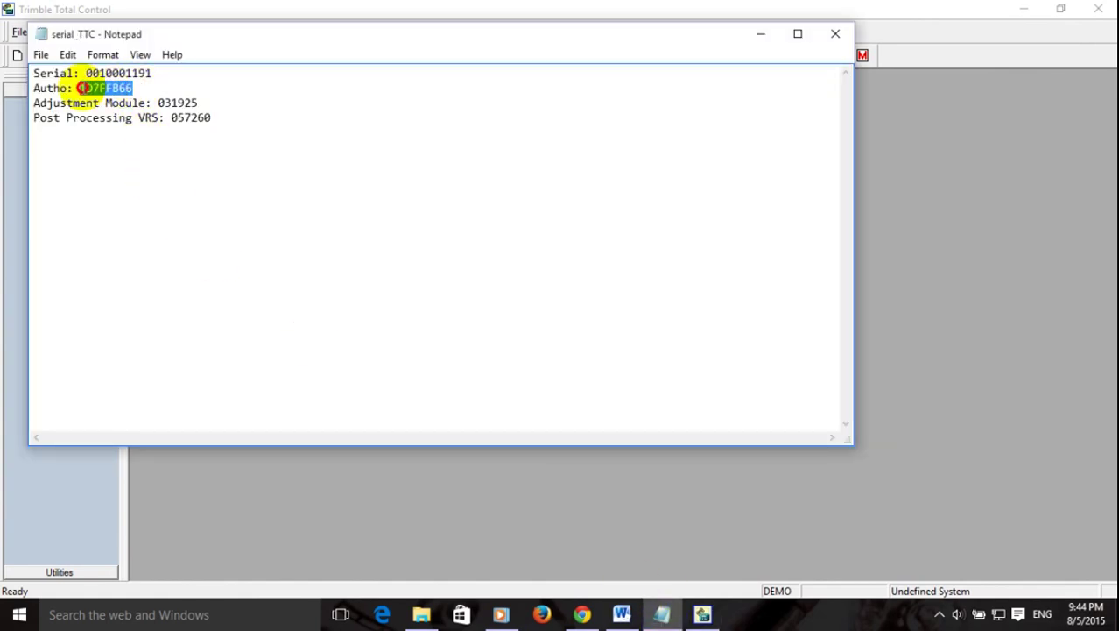
pyautogui.rightClick(105, 88)
pyautogui.click(168, 143)
pyautogui.click(507, 473)
pyautogui.click(562, 304)
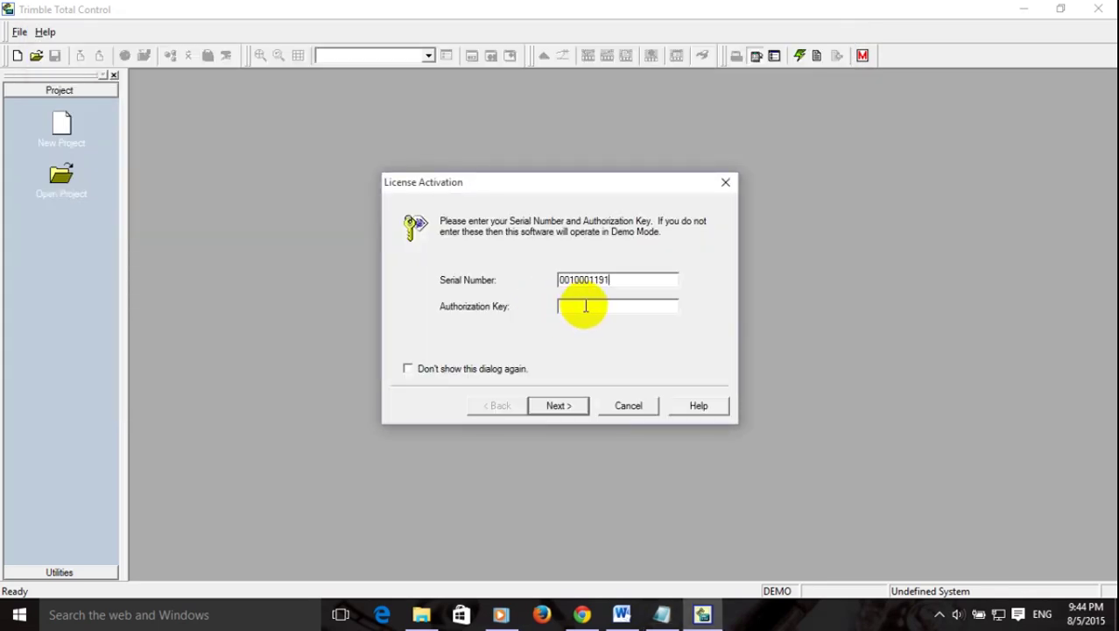
pyautogui.rightClick(618, 299)
pyautogui.click(625, 368)
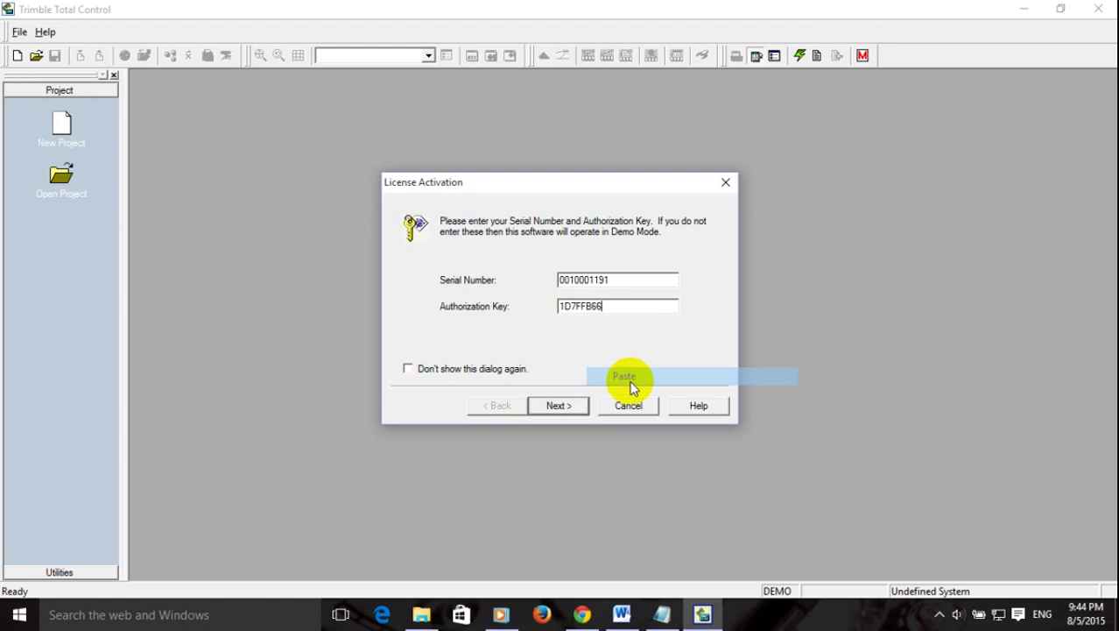
pyautogui.click(561, 404)
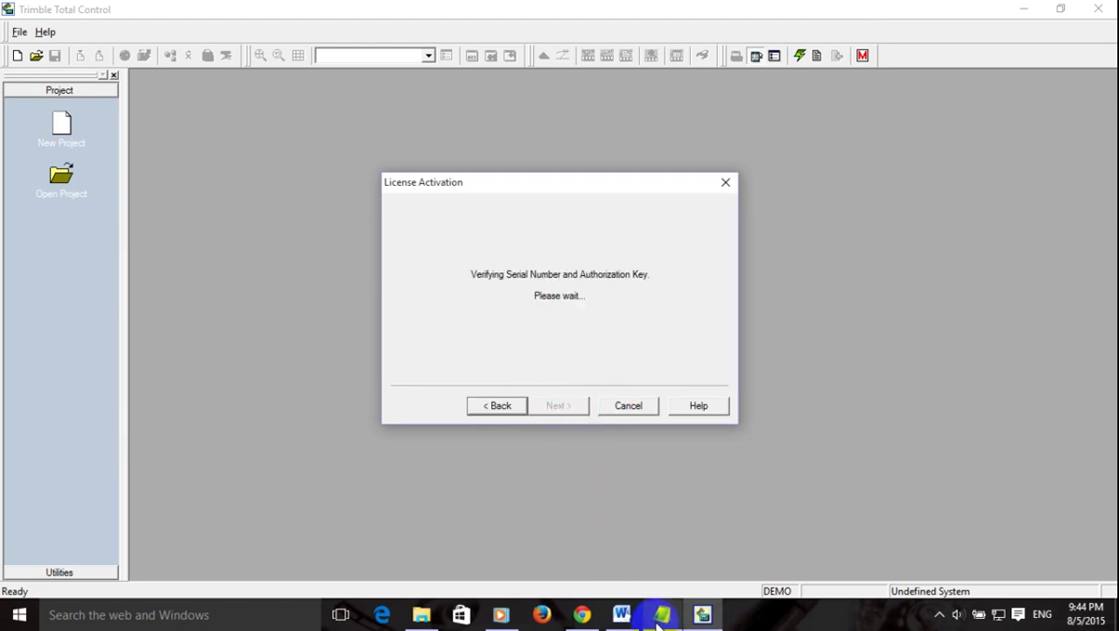
# Copy the Adjustment Module key from serial_TTC into its field in the Add On Module Activation dialog.
pyautogui.moveTo(659, 622)
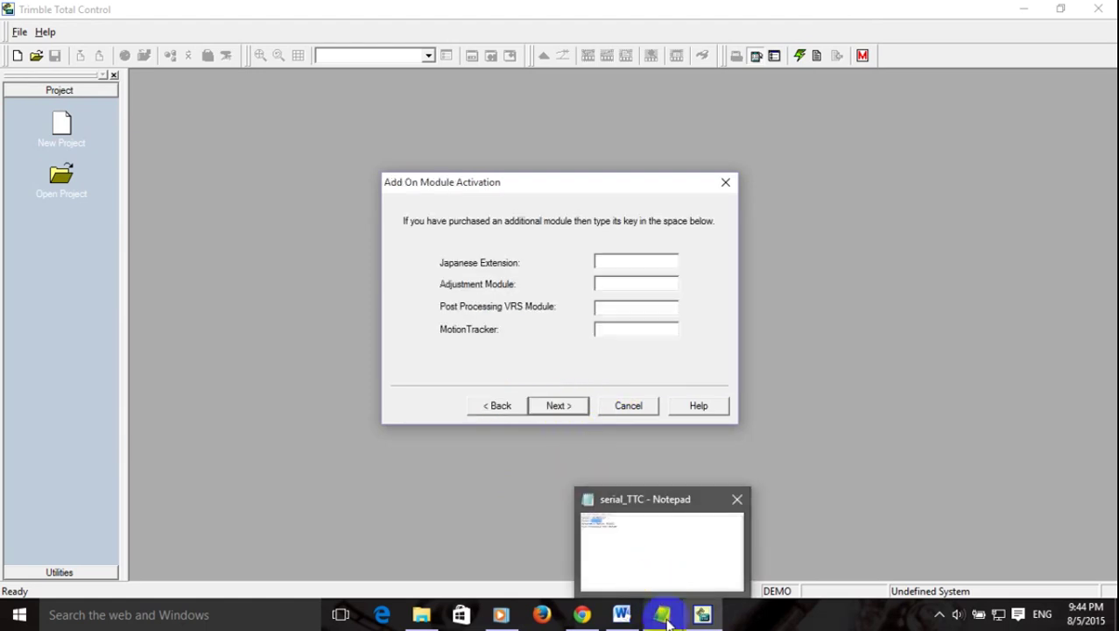
pyautogui.click(663, 613)
pyautogui.doubleClick(178, 103)
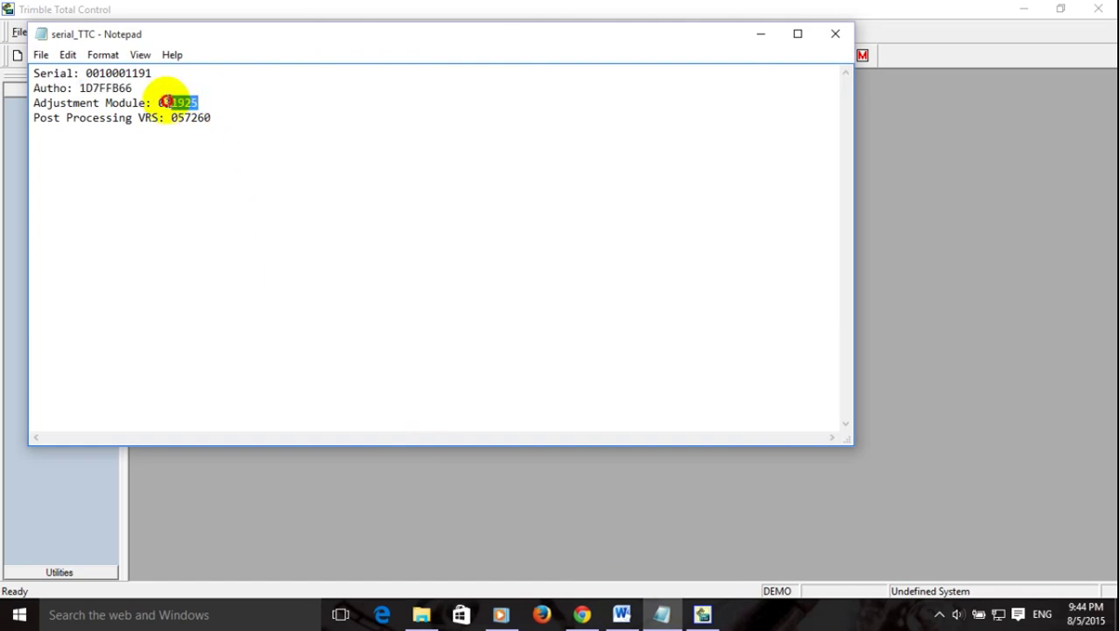
pyautogui.rightClick(185, 103)
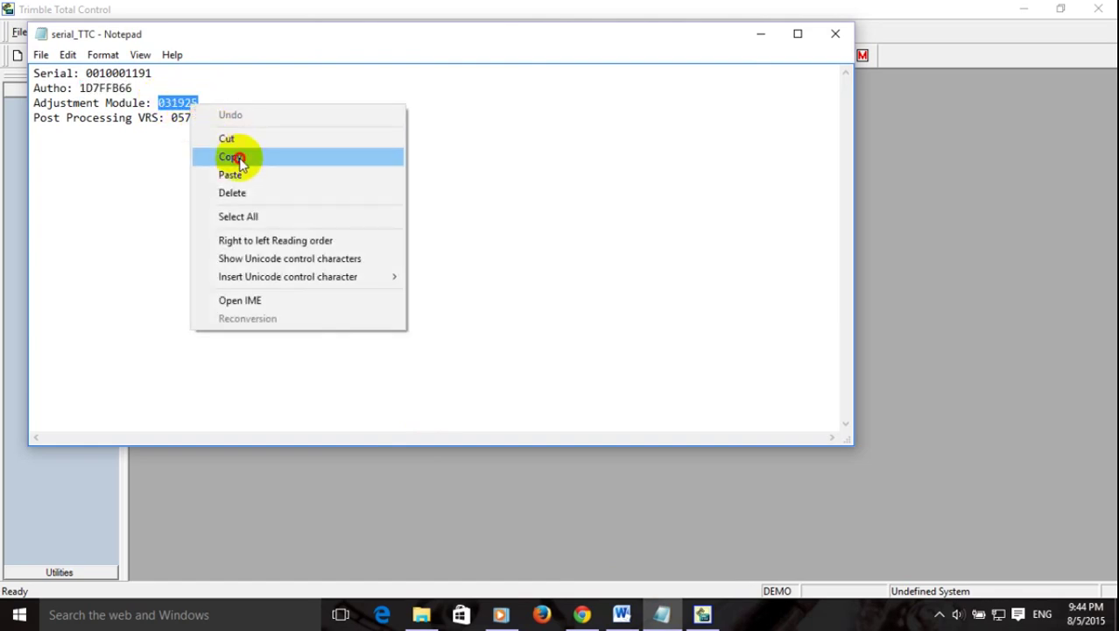
pyautogui.click(234, 155)
pyautogui.click(535, 495)
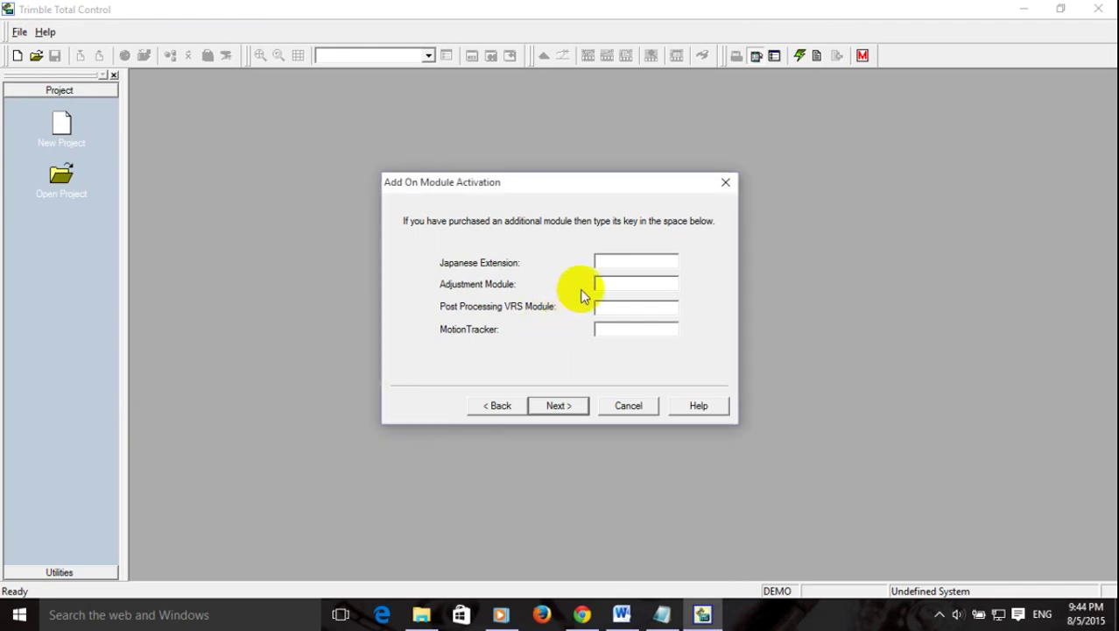
pyautogui.rightClick(625, 280)
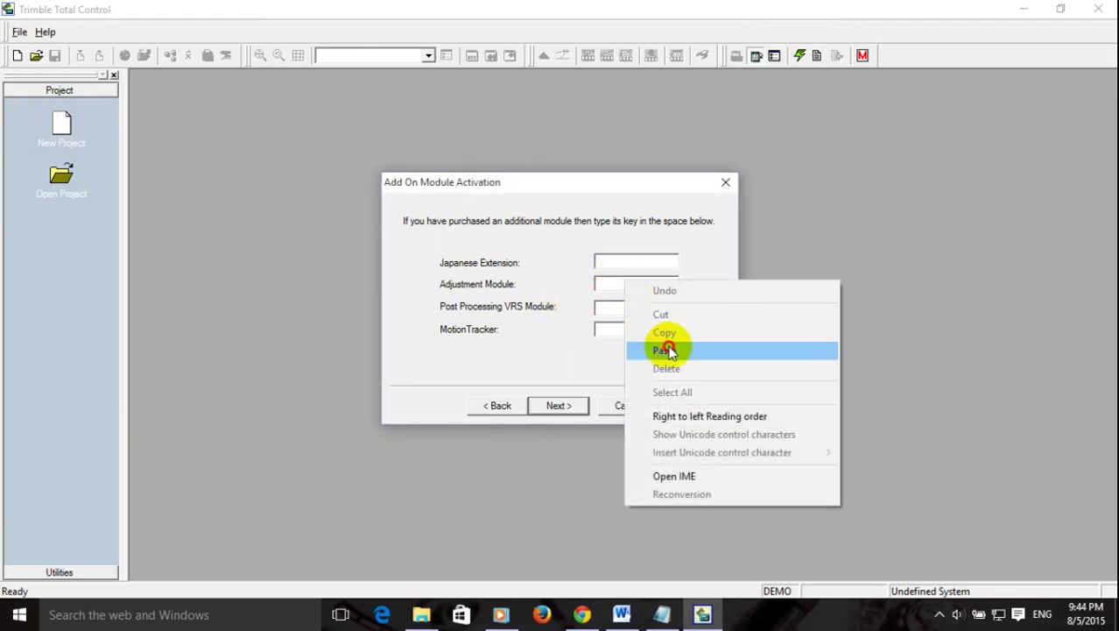
pyautogui.click(669, 349)
# Copy the Post Processing VRS key from serial_TTC into its module field and complete the add-on activation.
pyautogui.click(663, 616)
pyautogui.moveTo(211, 118); pyautogui.dragTo(167, 120)
pyautogui.rightClick(182, 119)
pyautogui.click(219, 172)
pyautogui.click(703, 614)
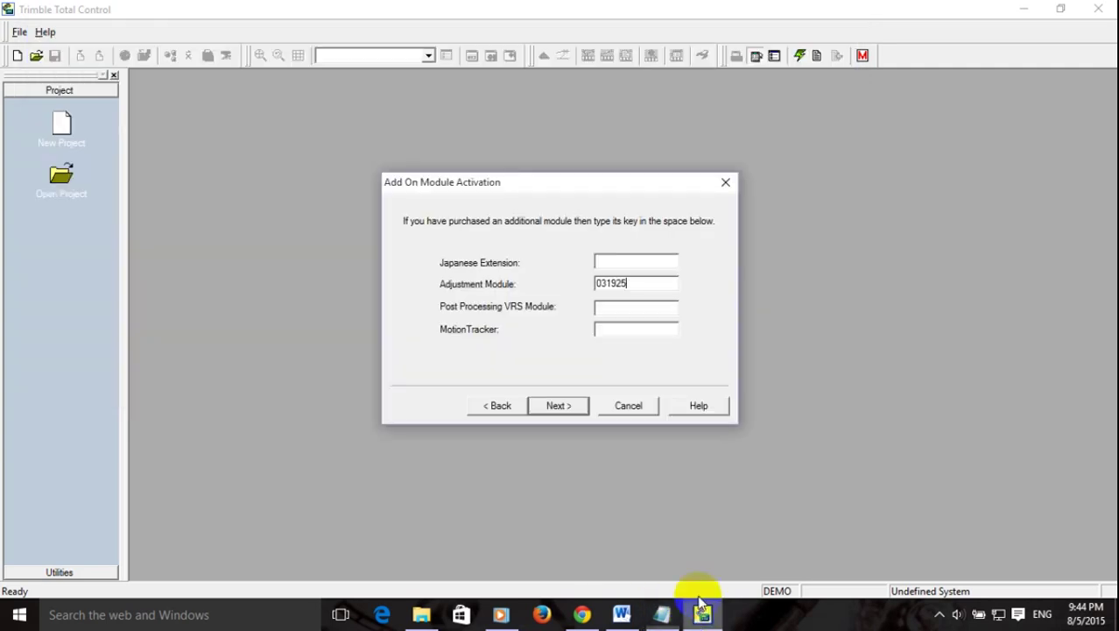
pyautogui.rightClick(616, 315)
pyautogui.click(654, 379)
pyautogui.click(557, 404)
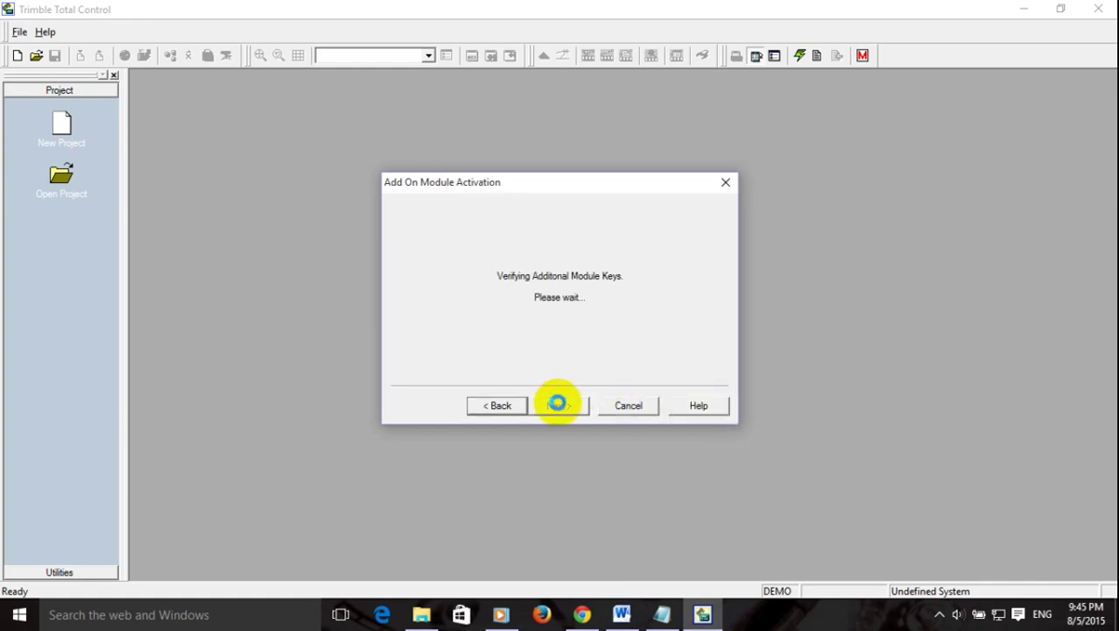
pyautogui.click(548, 278)
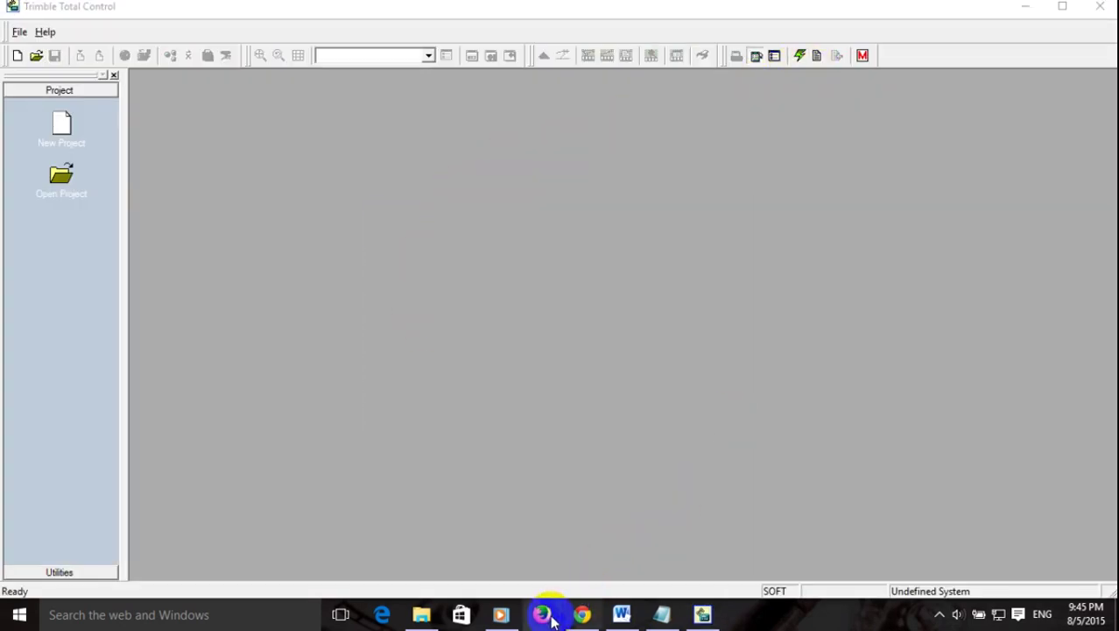
# In Word, write "Vừa rồi mình vừa điền key cài đặt cho TTC2.70, bây giờ sẽ chạy file nâng cấp lên TTC2.73".
pyautogui.click(622, 615)
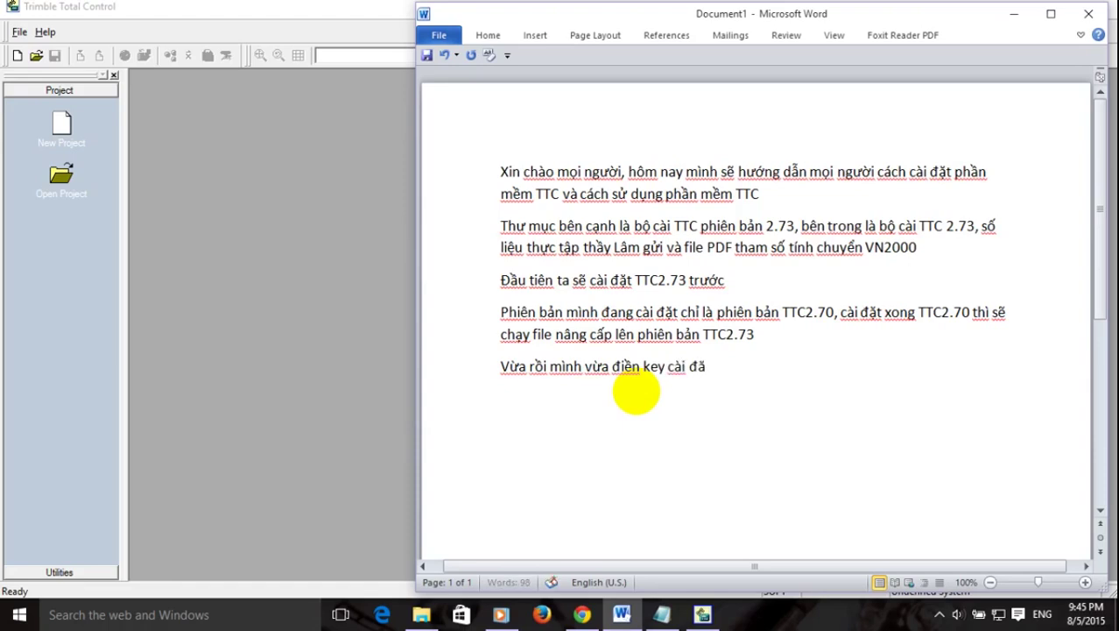
pyautogui.write('cài đặt cho TTC2.70, bây giờ sẽ chạy file nâng cấp lên')
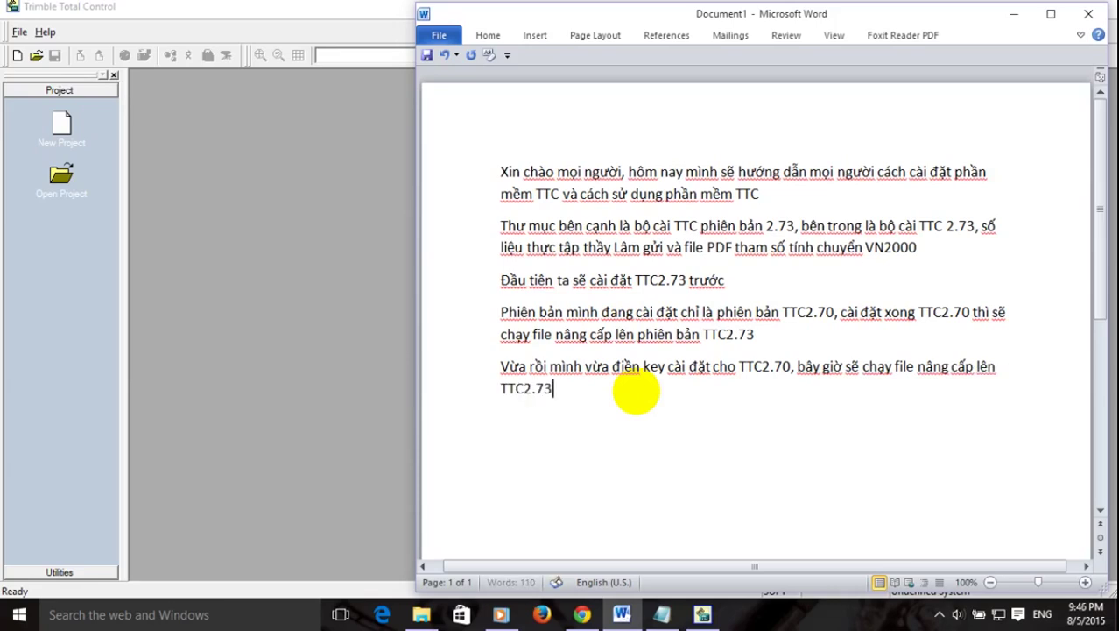
# Return to Trimble Total Control and check the program version and add-on components in its About information.
pyautogui.click(264, 8)
pyautogui.click(43, 32)
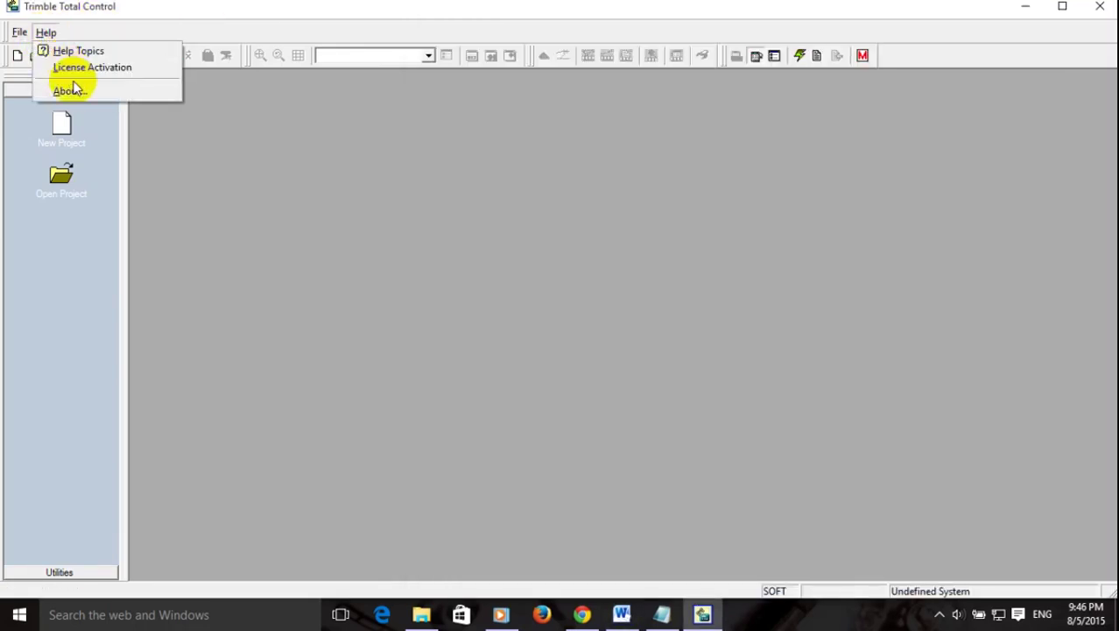
pyautogui.click(77, 88)
pyautogui.click(394, 158)
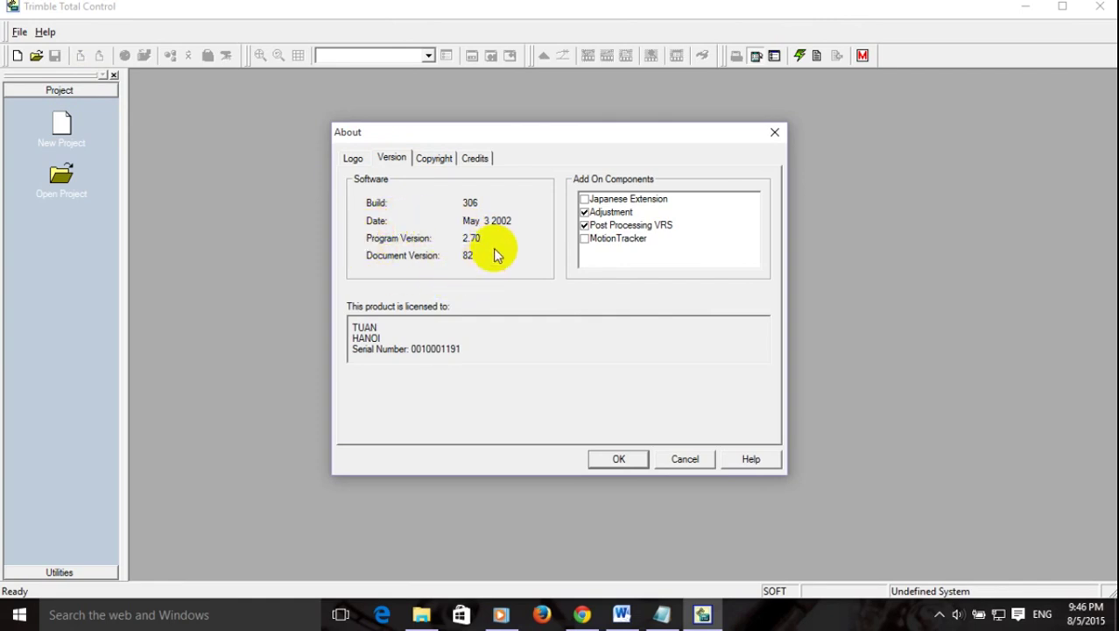
pyautogui.click(774, 131)
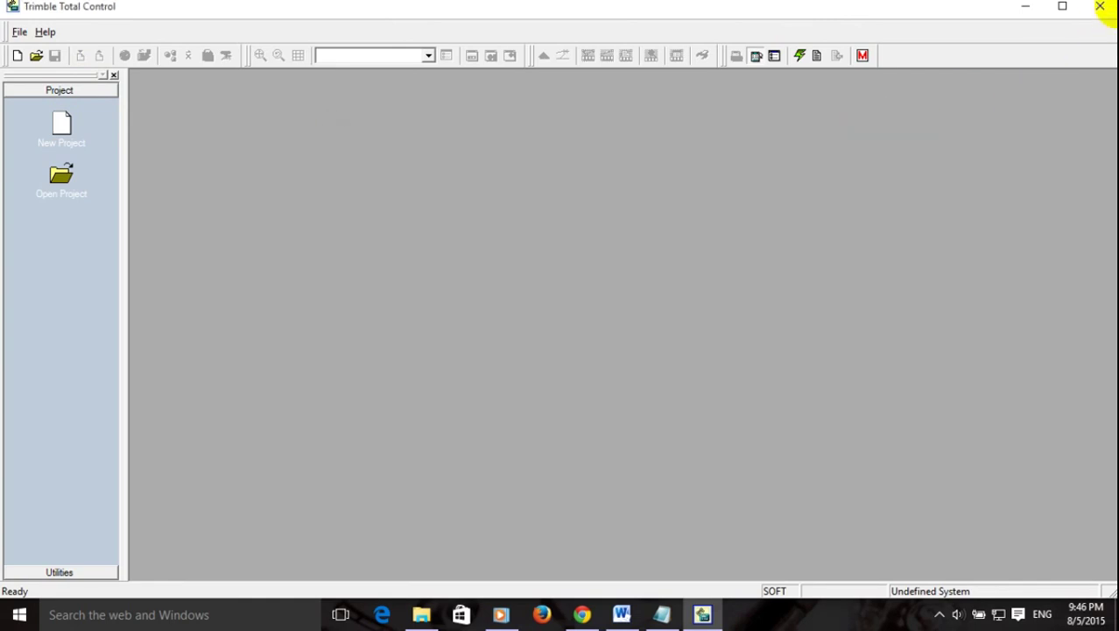
# Close Trimble Total Control and the serial_TTC file, and start the ttcsp273eng update to version 2.73.
pyautogui.click(1100, 6)
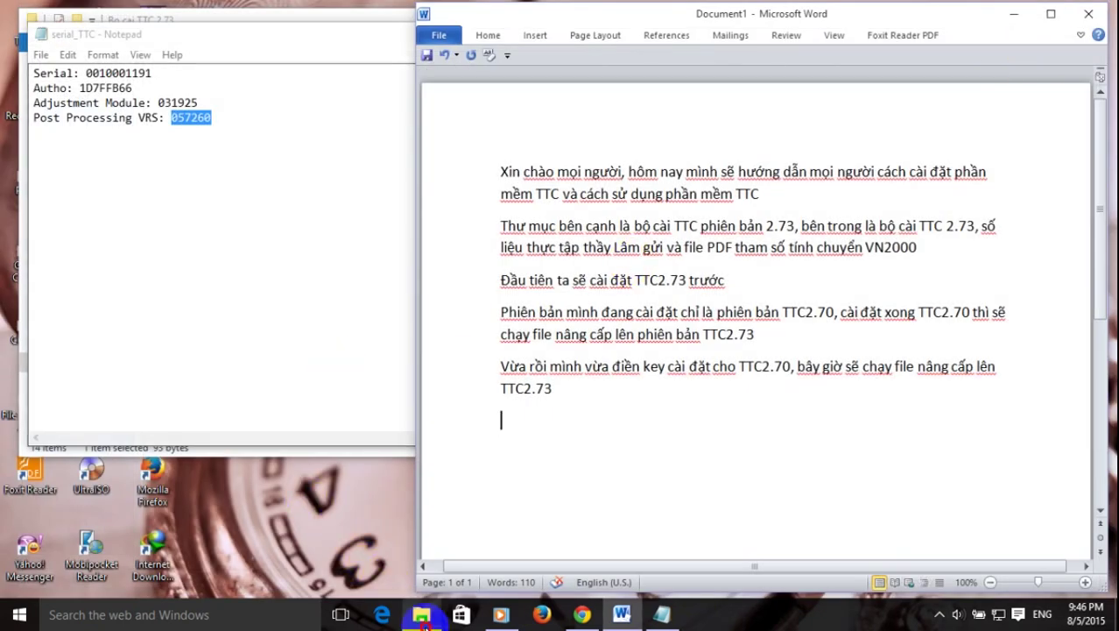
pyautogui.click(422, 613)
pyautogui.click(663, 613)
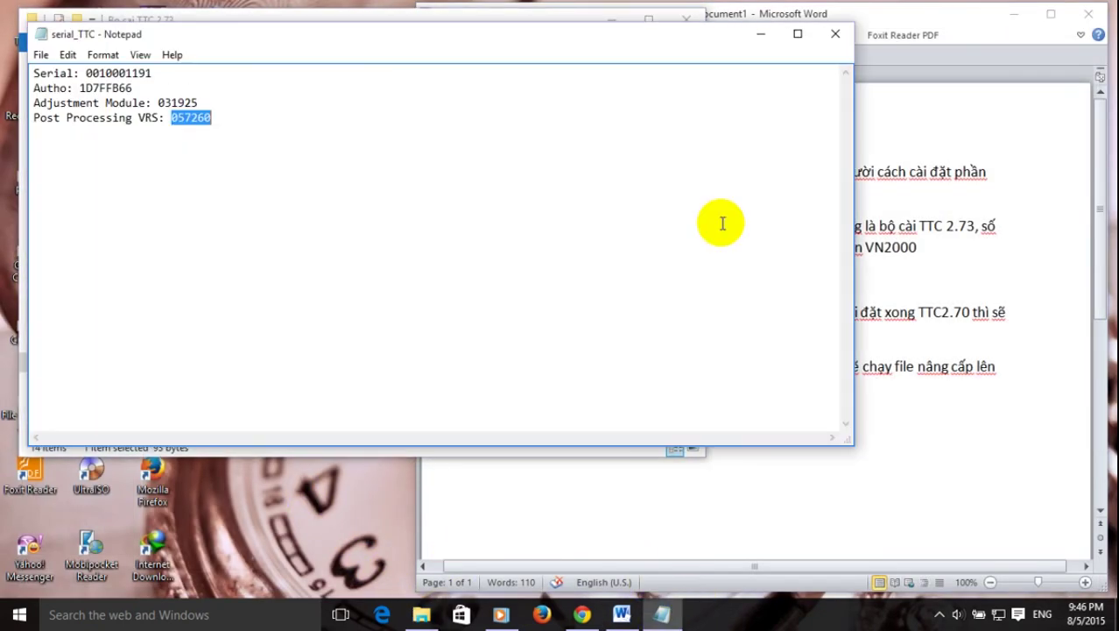
pyautogui.click(835, 33)
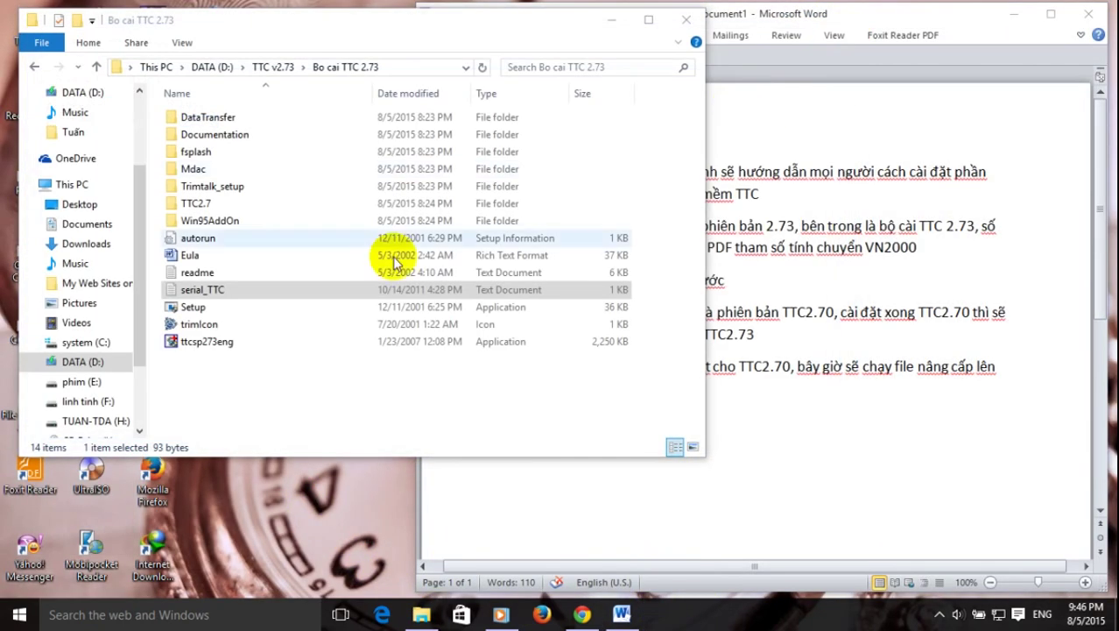
pyautogui.doubleClick(256, 346)
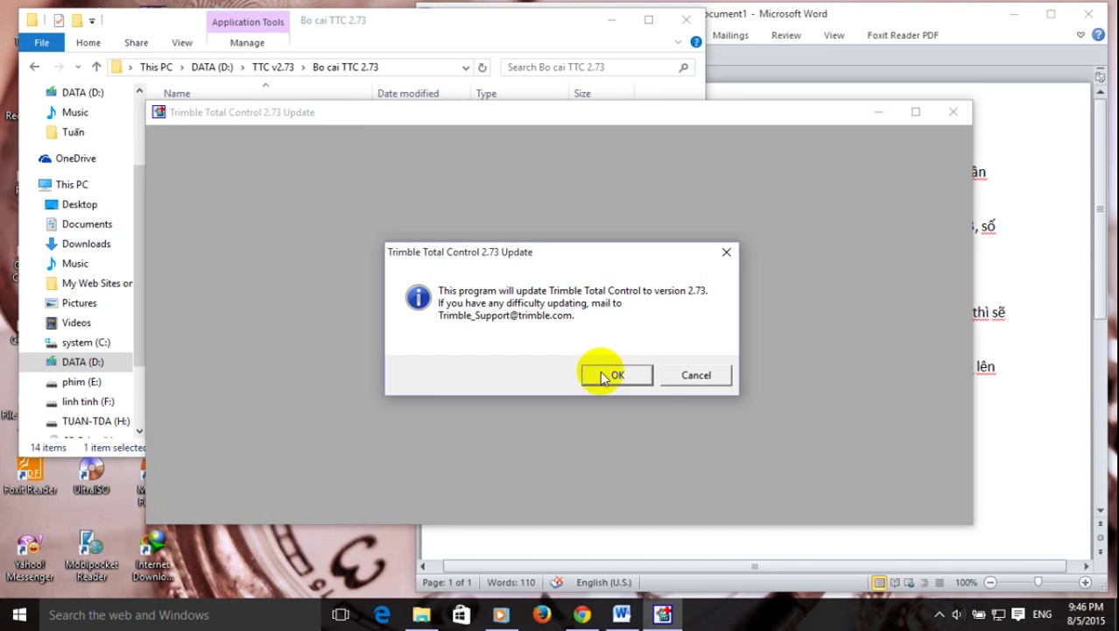
pyautogui.click(605, 375)
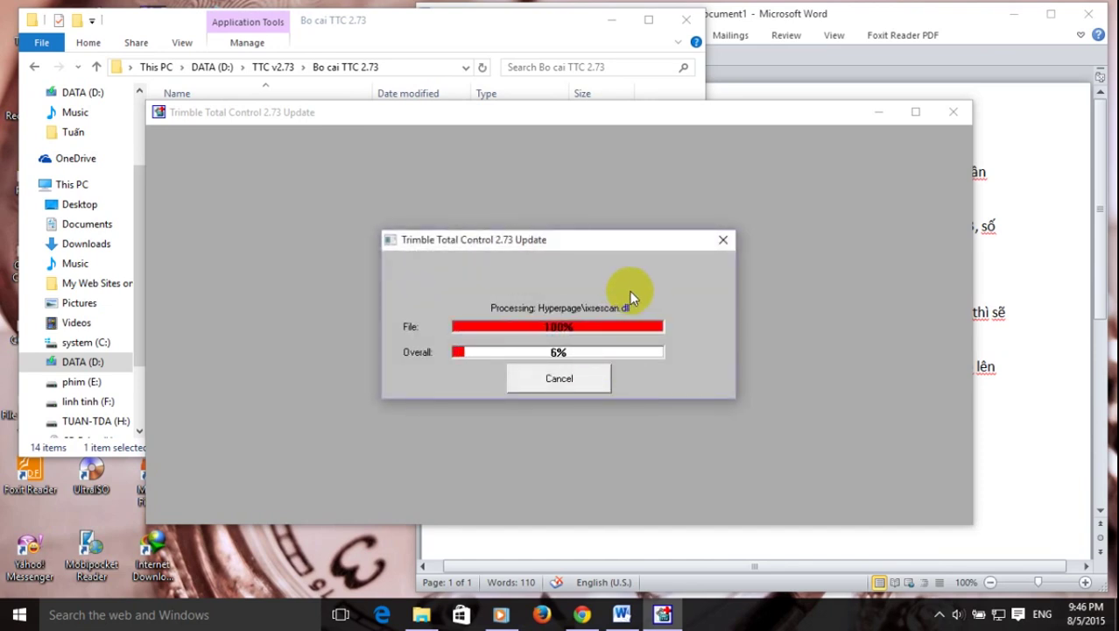
# In Word, write "Trong lúc chạy mà có hiện lên thông báo gì thì cứ OK hết đi nhé" as a new paragraph.
pyautogui.click(989, 398)
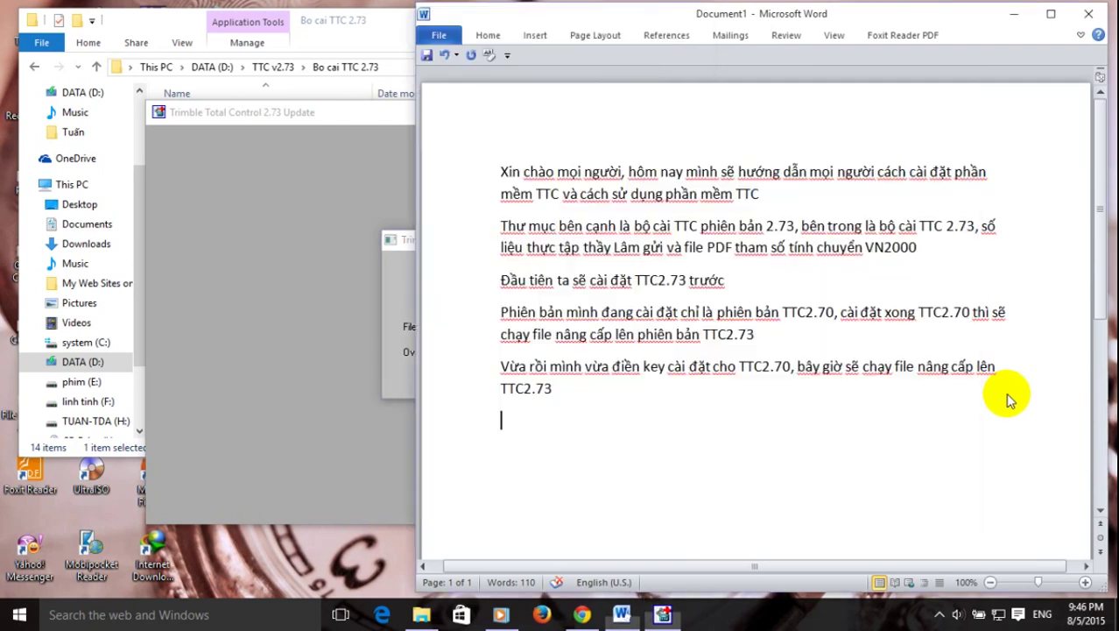
pyautogui.write('Trong lúc')
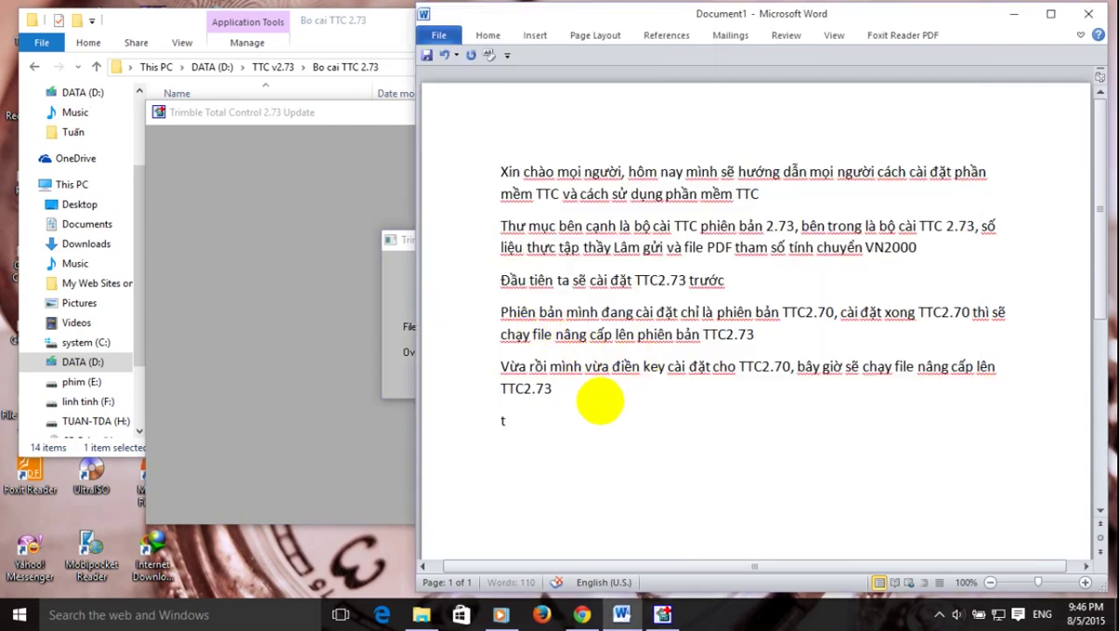
pyautogui.write(' chạy mà có ')
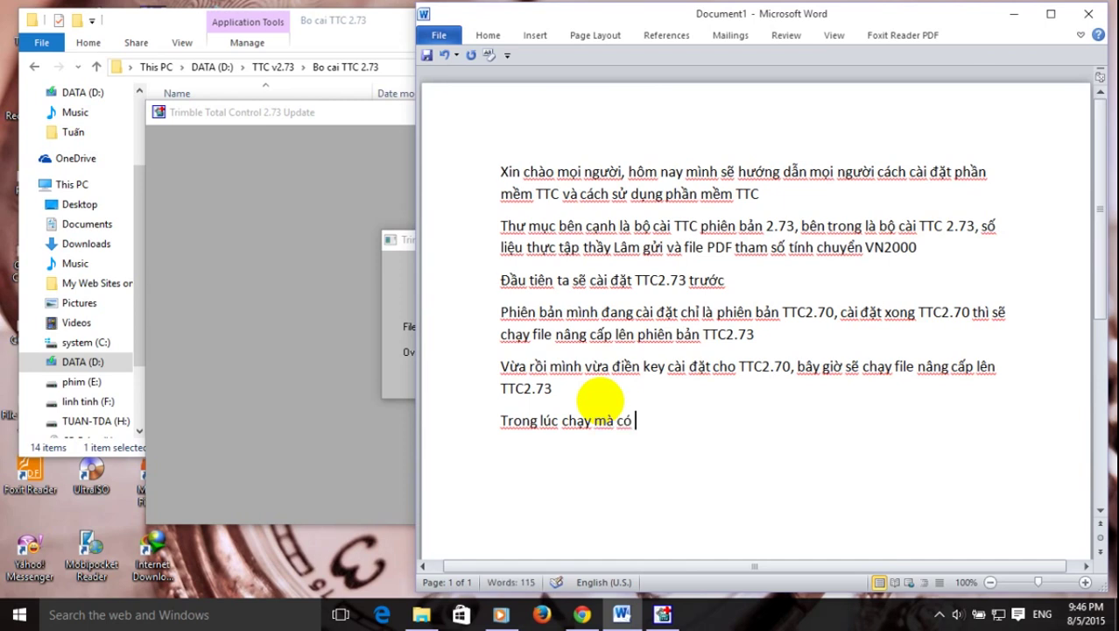
pyautogui.write('hieện')
pyautogui.write(' lên thông báo')
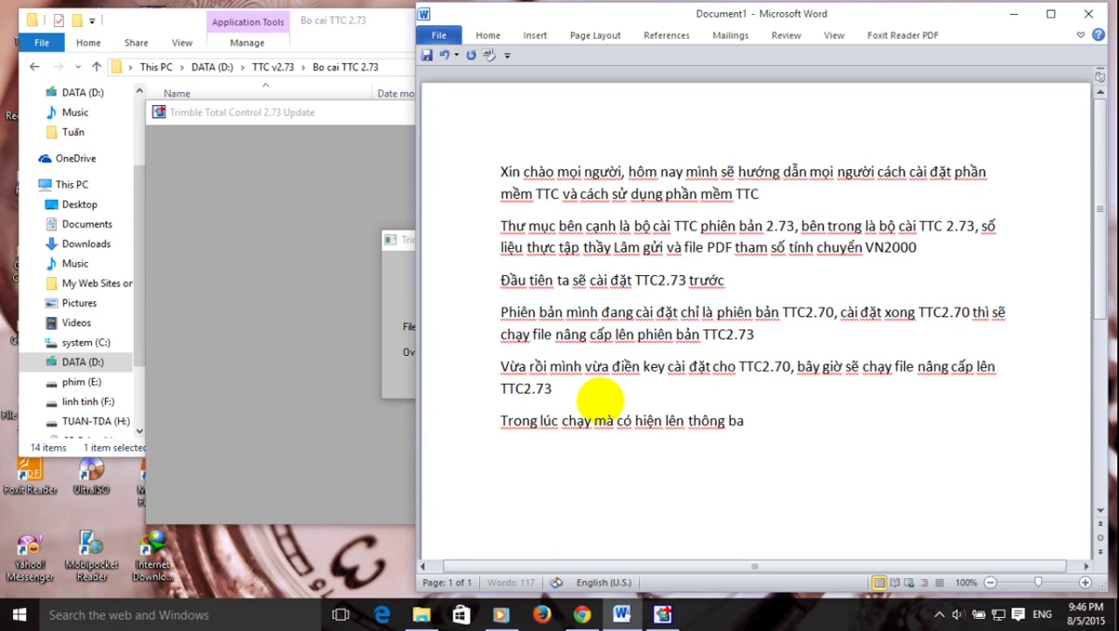
pyautogui.write(' gì thì cứ OK')
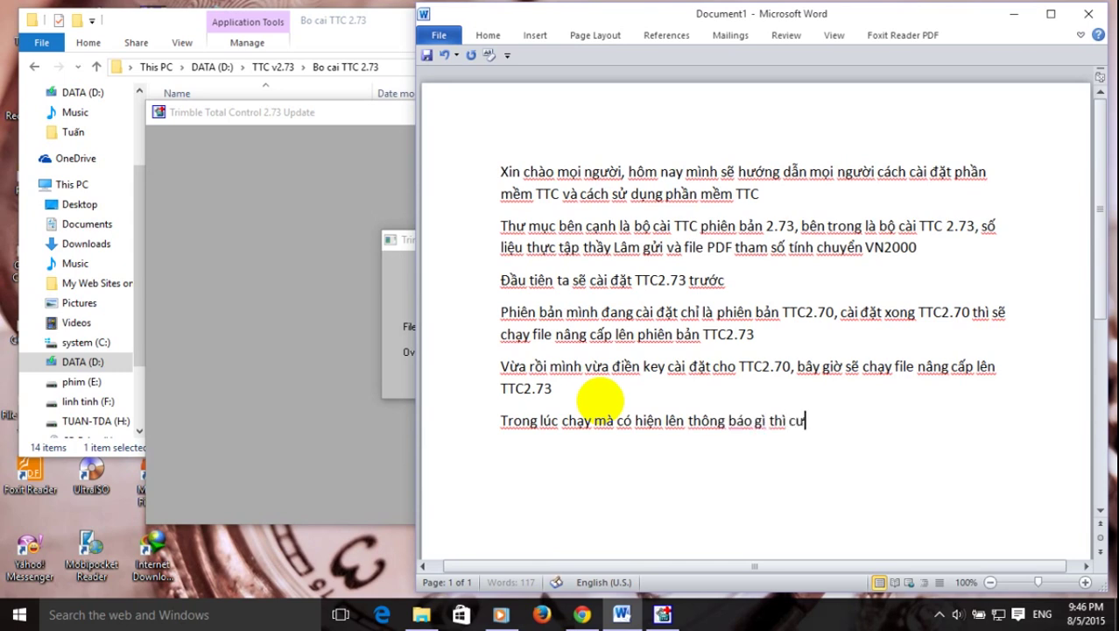
pyautogui.write(' hết đi nhé')
pyautogui.press('Return')
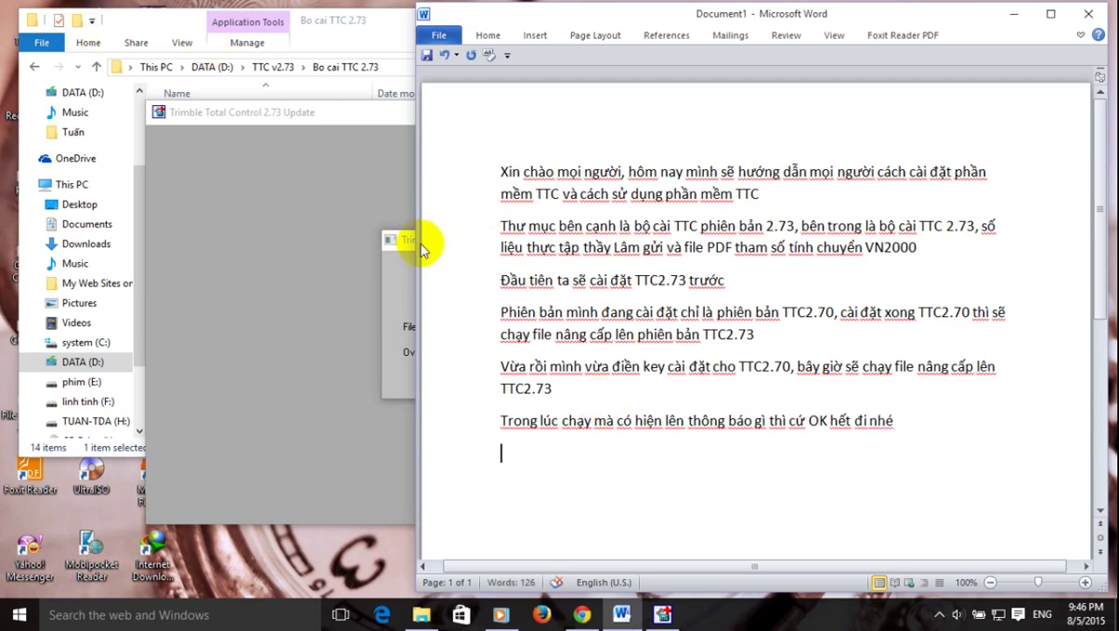
# Return to the Trimble Total Control 2.73 Update window and monitor its progress until it finishes.
pyautogui.click(338, 107)
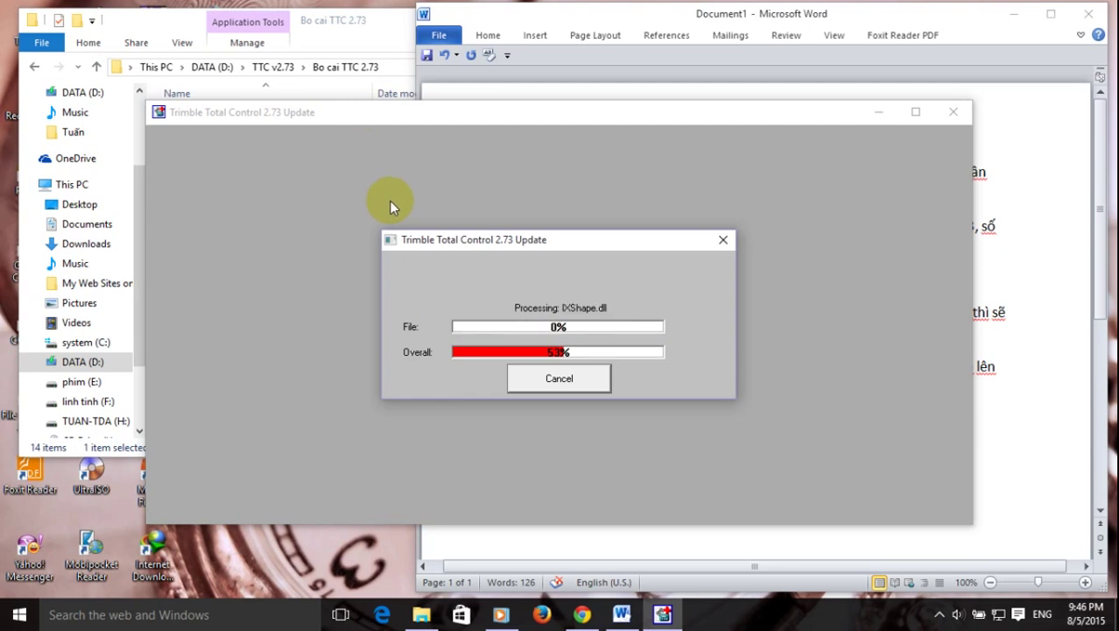
pyautogui.click(953, 16)
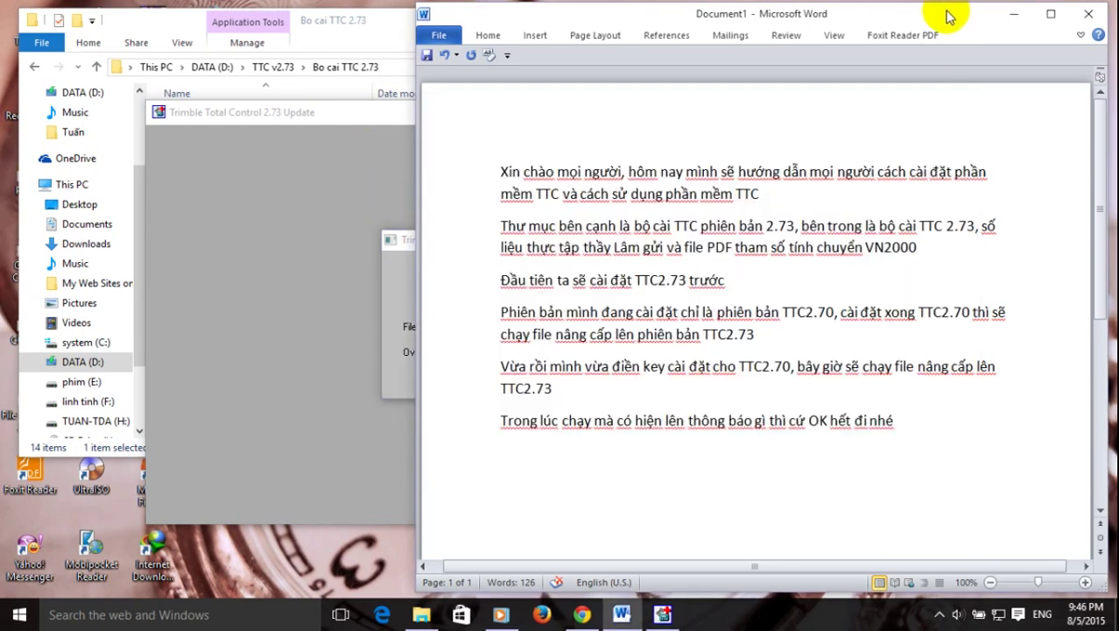
pyautogui.click(314, 116)
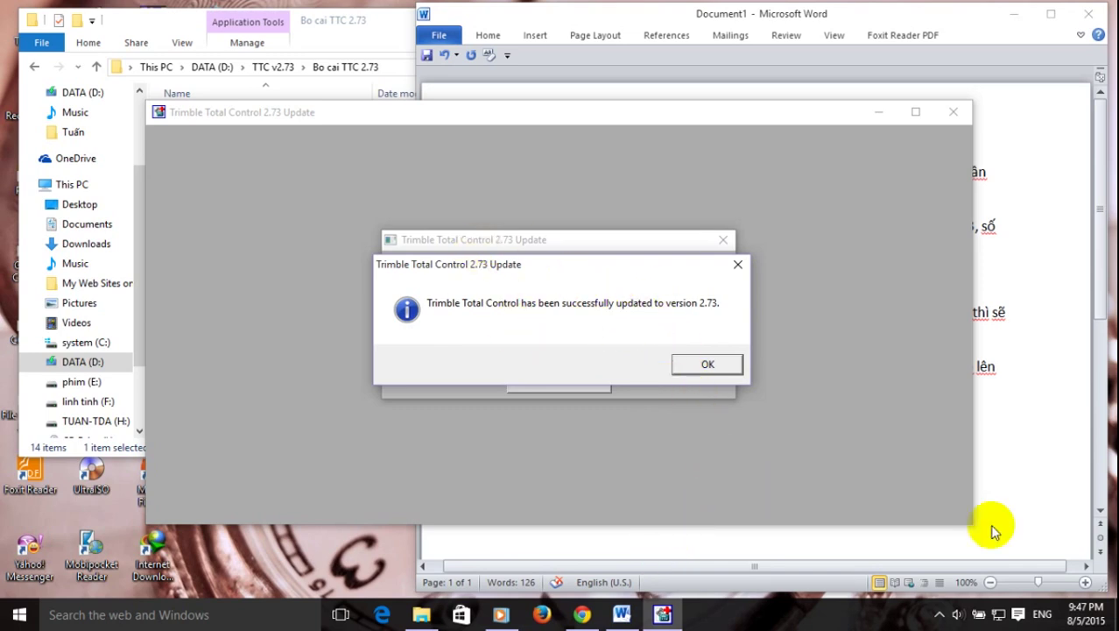
# Add the paragraph "Thông báo vừa rồi là đã nâng cấp thành công rồi nhé" to the Word document.
pyautogui.click(1031, 473)
pyautogui.write('Thông báo vừa rồi là ')
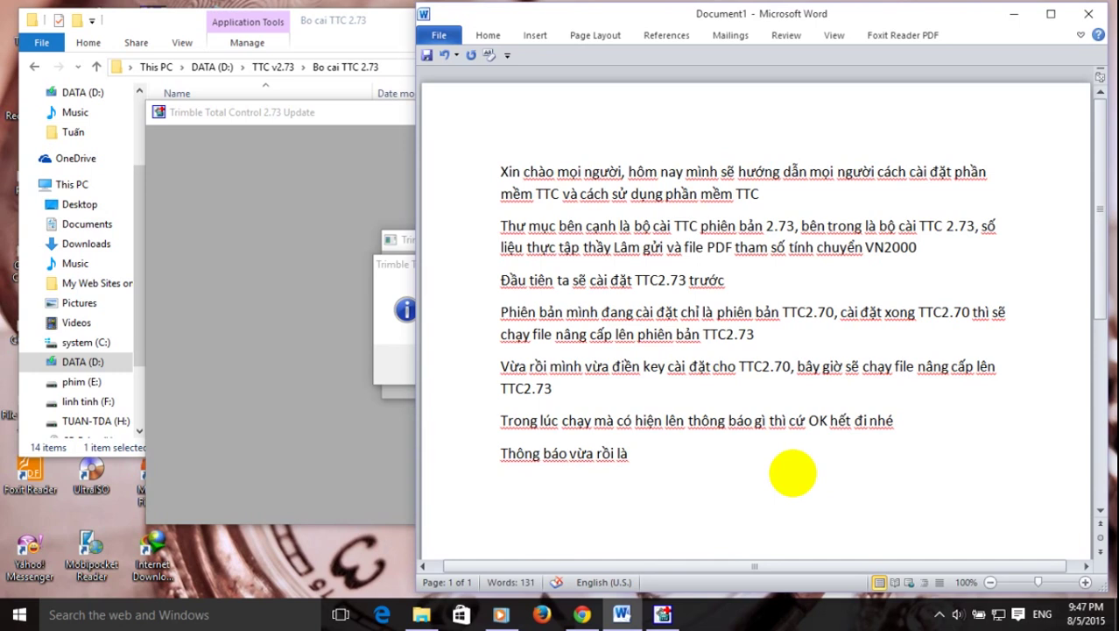
pyautogui.write('đã na')
pyautogui.write('ng cấp tha')
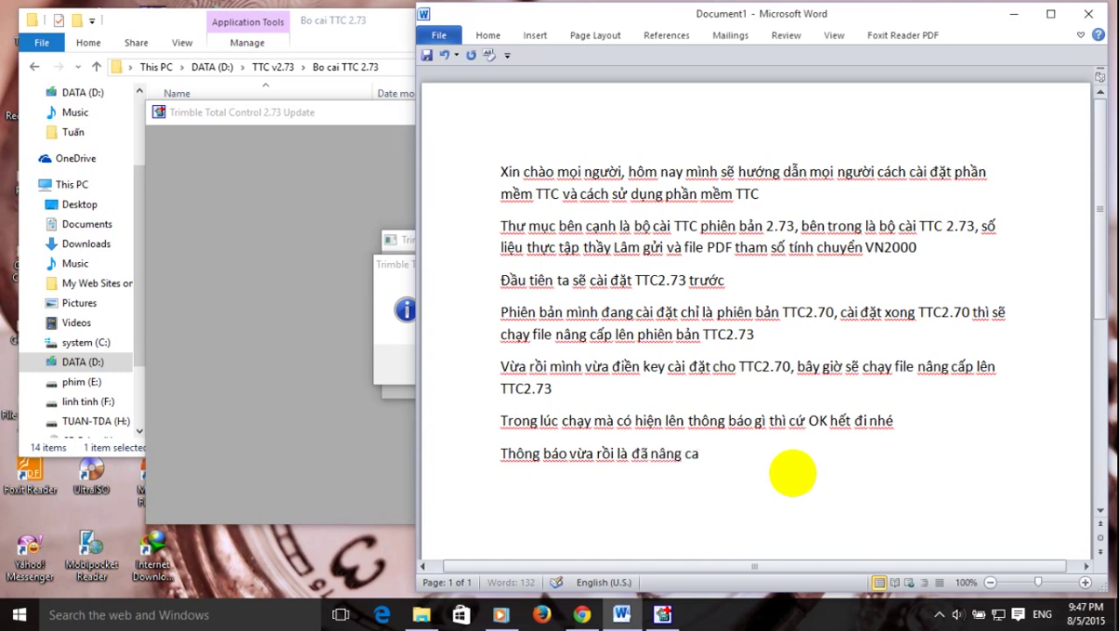
pyautogui.write('nh cô')
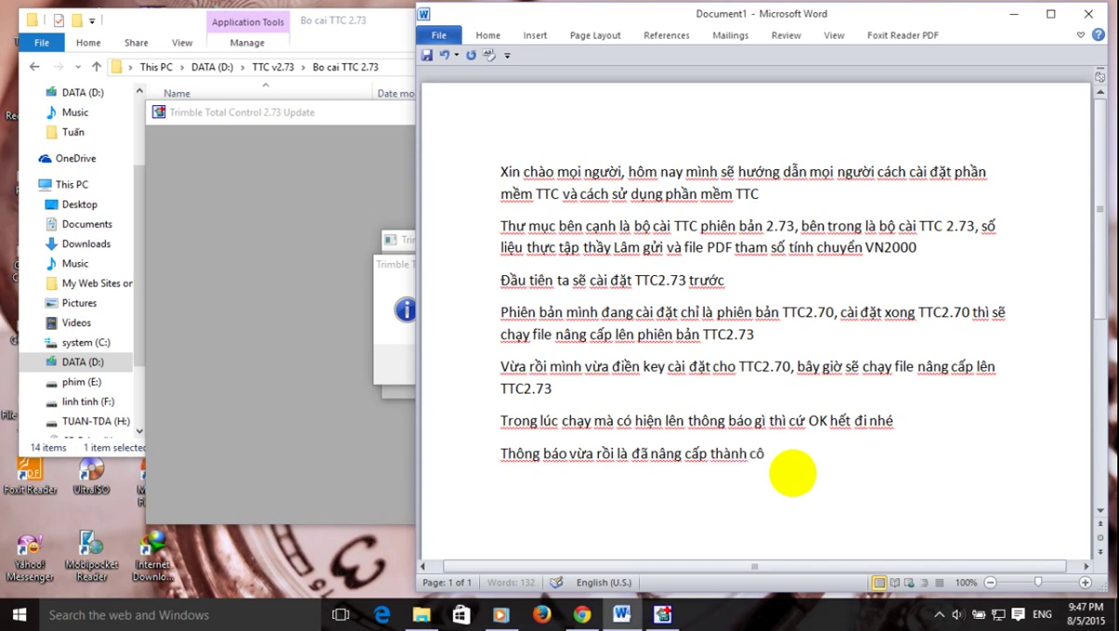
pyautogui.write('ng rôi nhé')
pyautogui.press('Return')
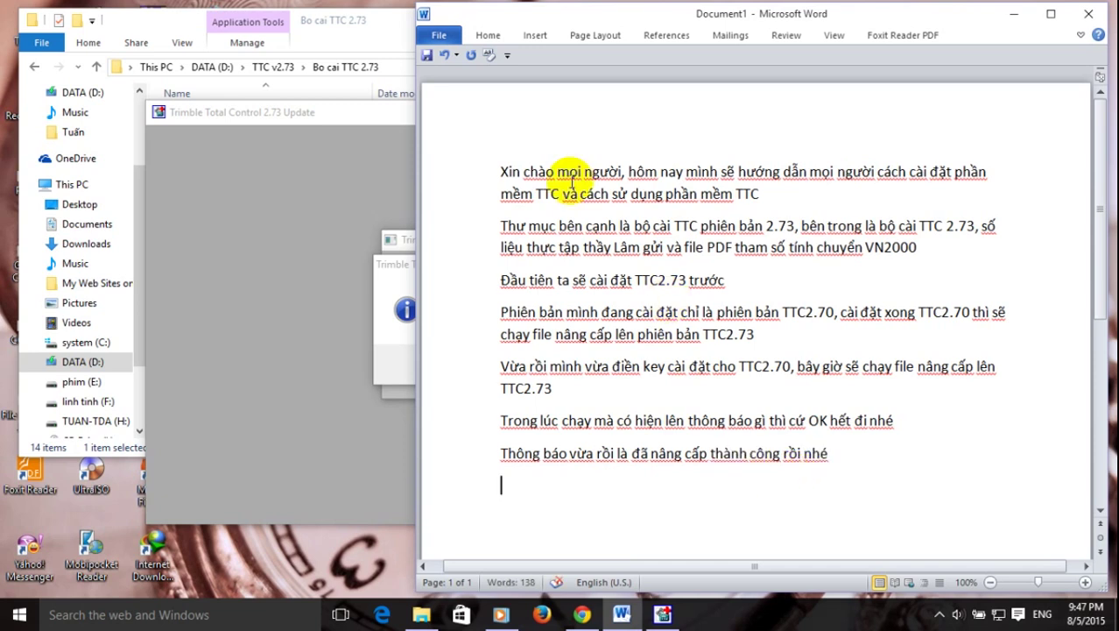
# Close the finished 2.73 update and launch Trimble Total Control, accepting its software update notice.
pyautogui.click(350, 112)
pyautogui.click(698, 368)
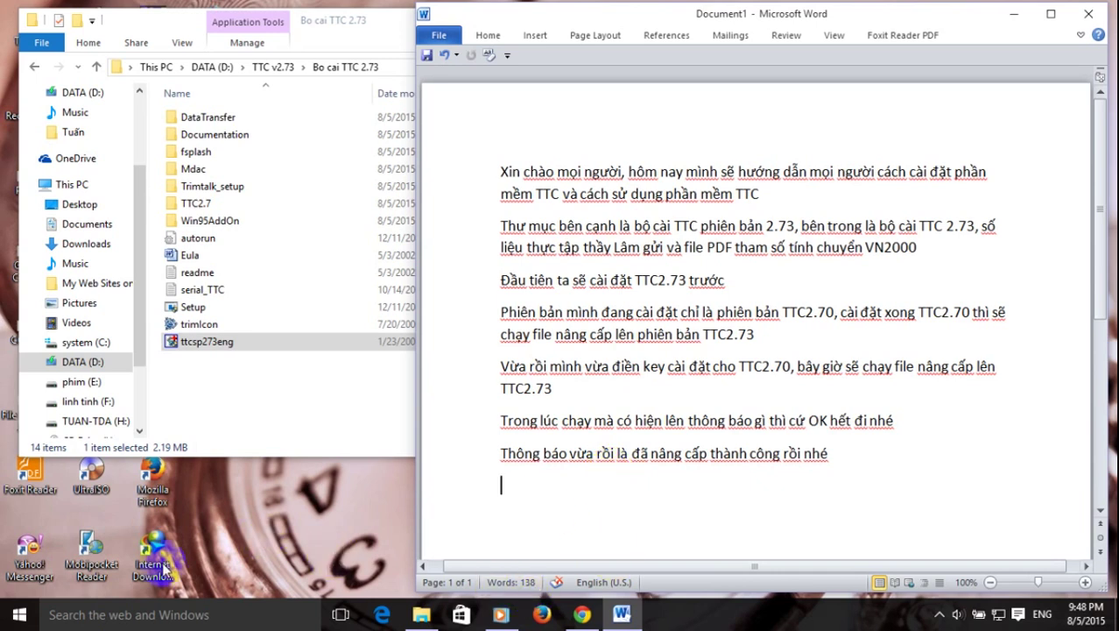
pyautogui.click(19, 614)
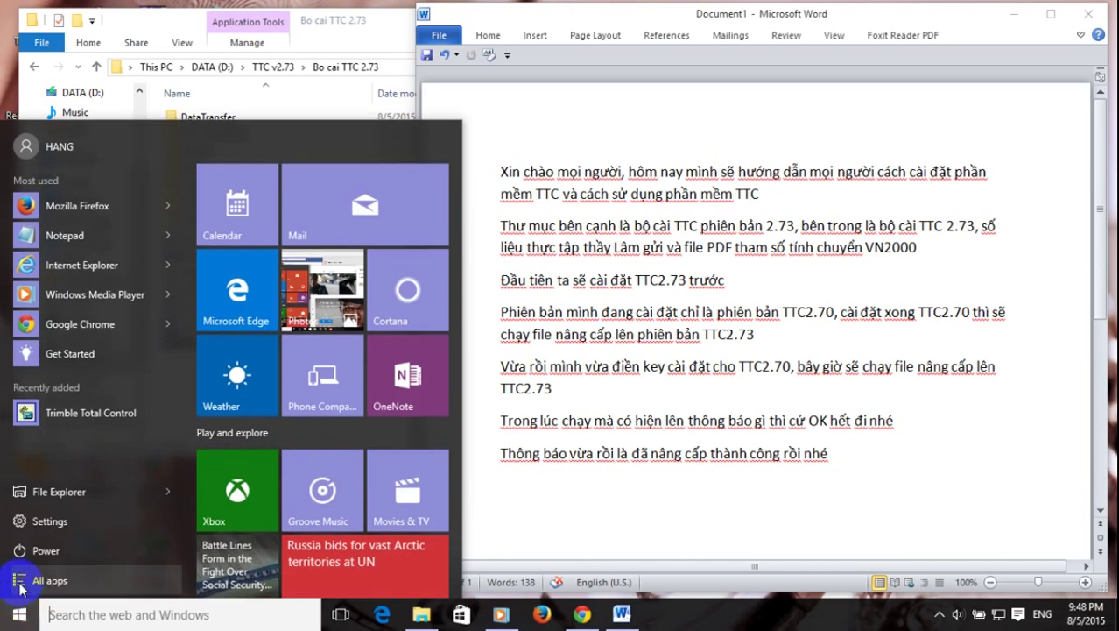
pyautogui.click(103, 412)
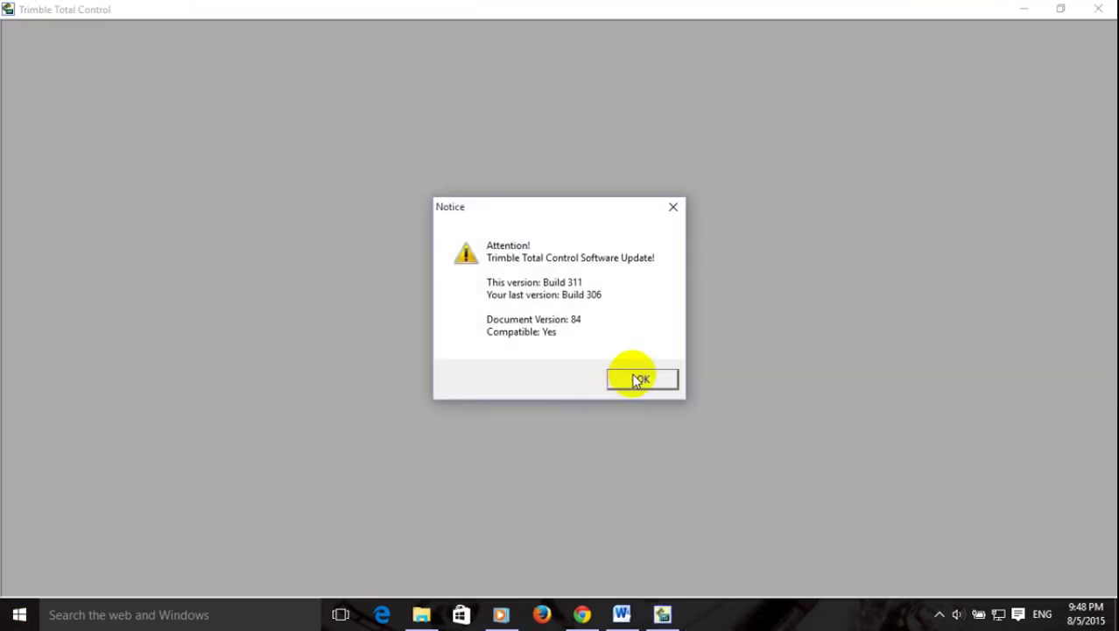
pyautogui.click(637, 379)
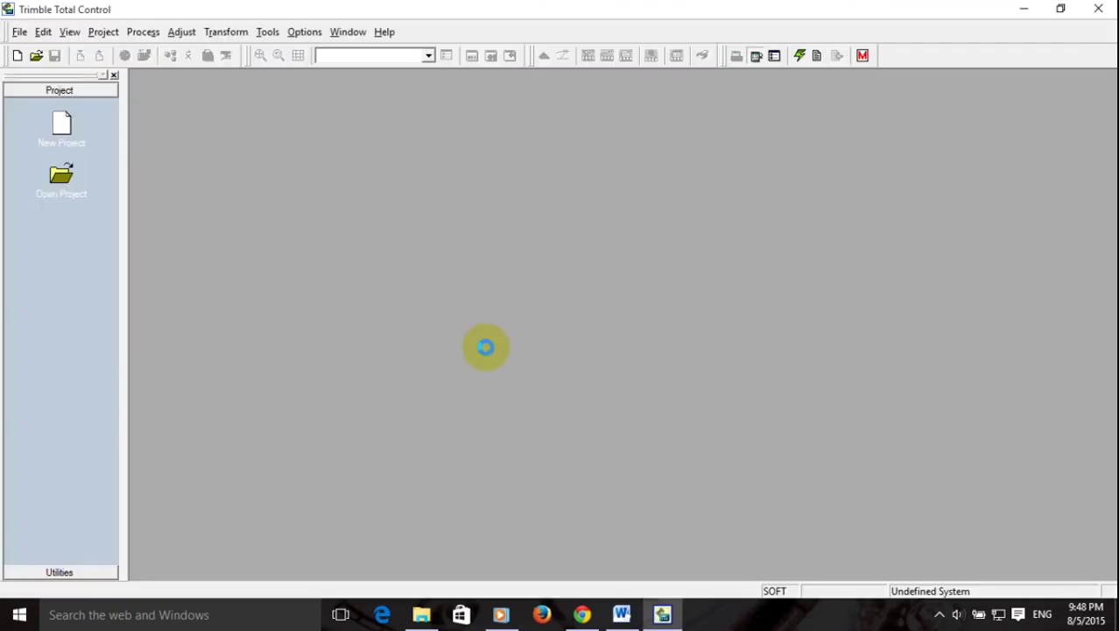
# Switch to Word and write "Bây giờ chúng ta sẽ chạy số liệu mà thầy", followed by the teacher's name and "gửi", as a new paragraph.
pyautogui.click(663, 614)
pyautogui.click(627, 617)
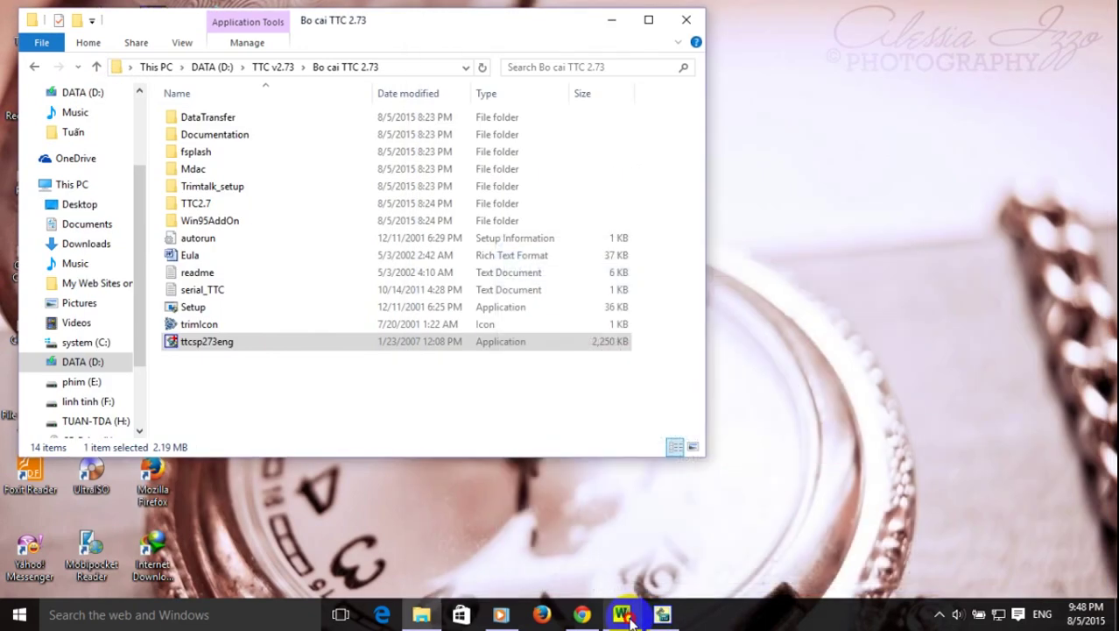
pyautogui.click(627, 617)
pyautogui.click(652, 508)
pyautogui.write('bả')
pyautogui.press('BackSpace')
pyautogui.write('ây giờ c')
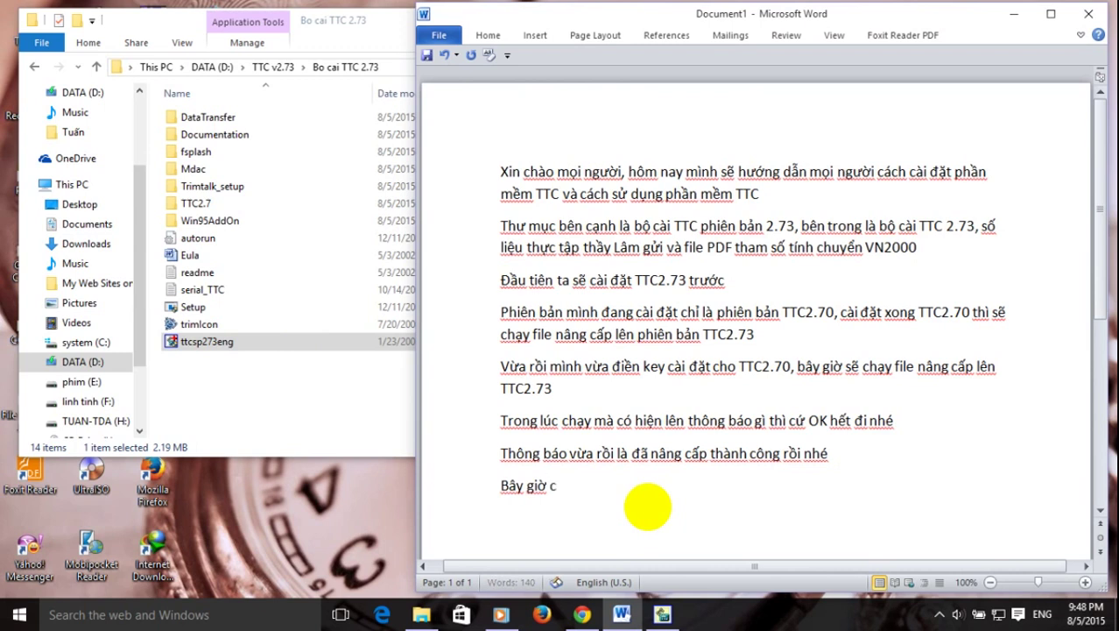
pyautogui.write('húng')
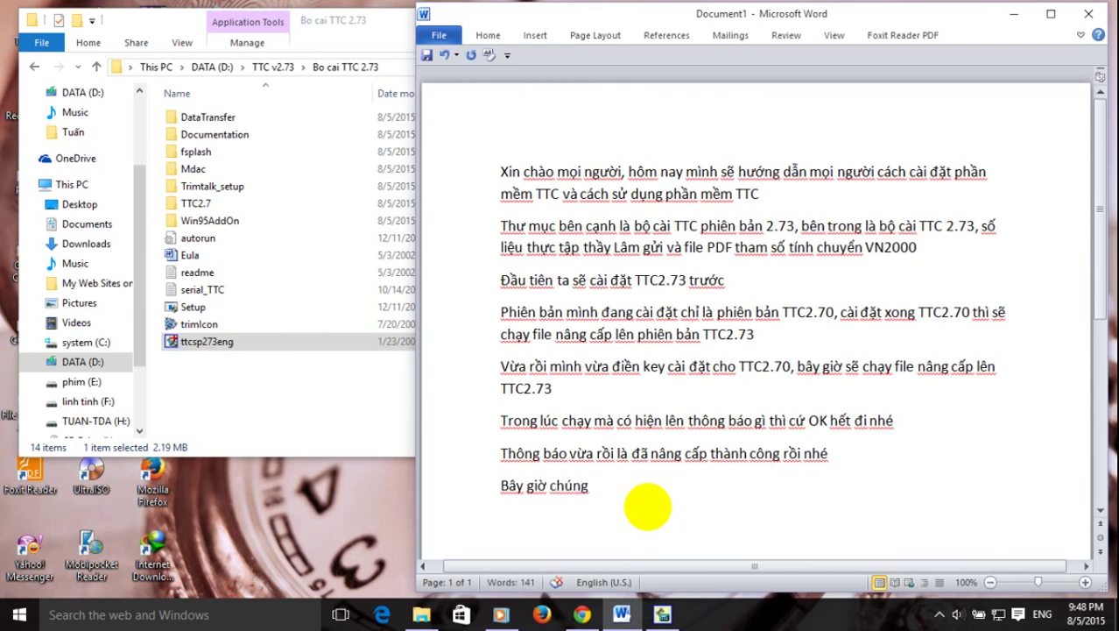
pyautogui.write(' ta sẽ chạy s')
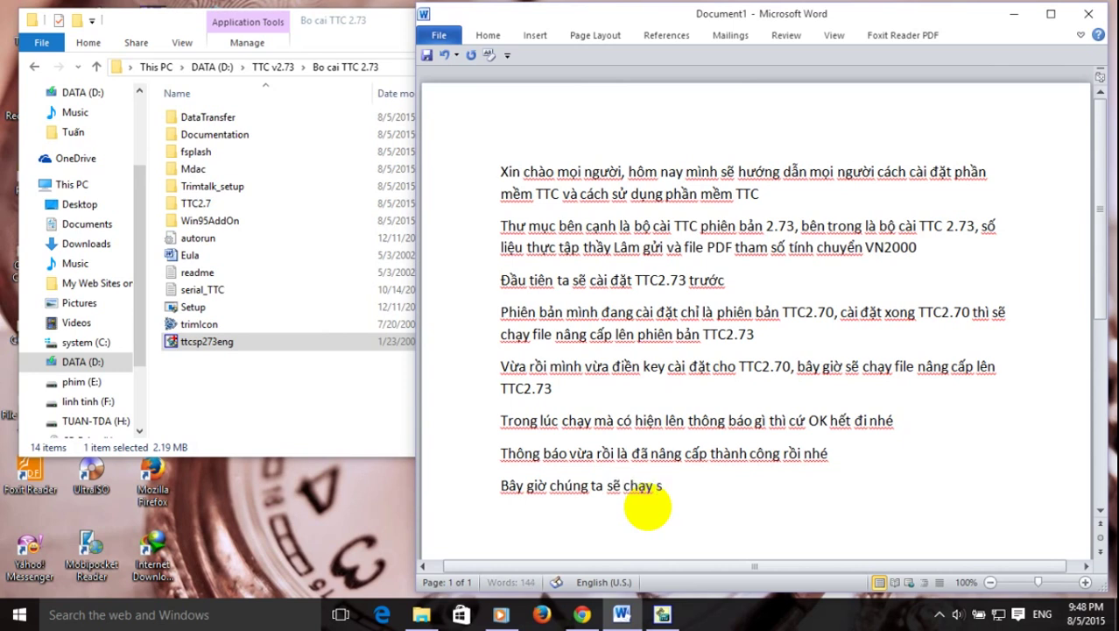
pyautogui.write('ố liệu ma')
pyautogui.write(' thầy Lâm gửi')
pyautogui.press('Return')
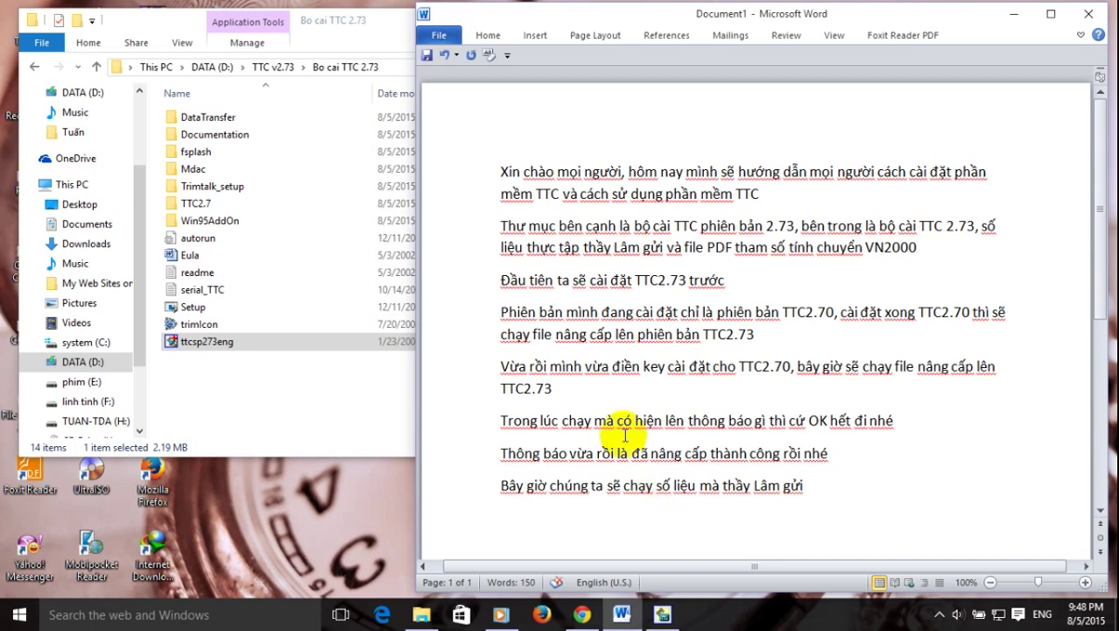
# Browse File Explorer to SO LIEU THUC TAP > So lieu mau vi du in TTC v2.73 and open the 11 KB Thiet ke ca do workbook.
pyautogui.click(298, 10)
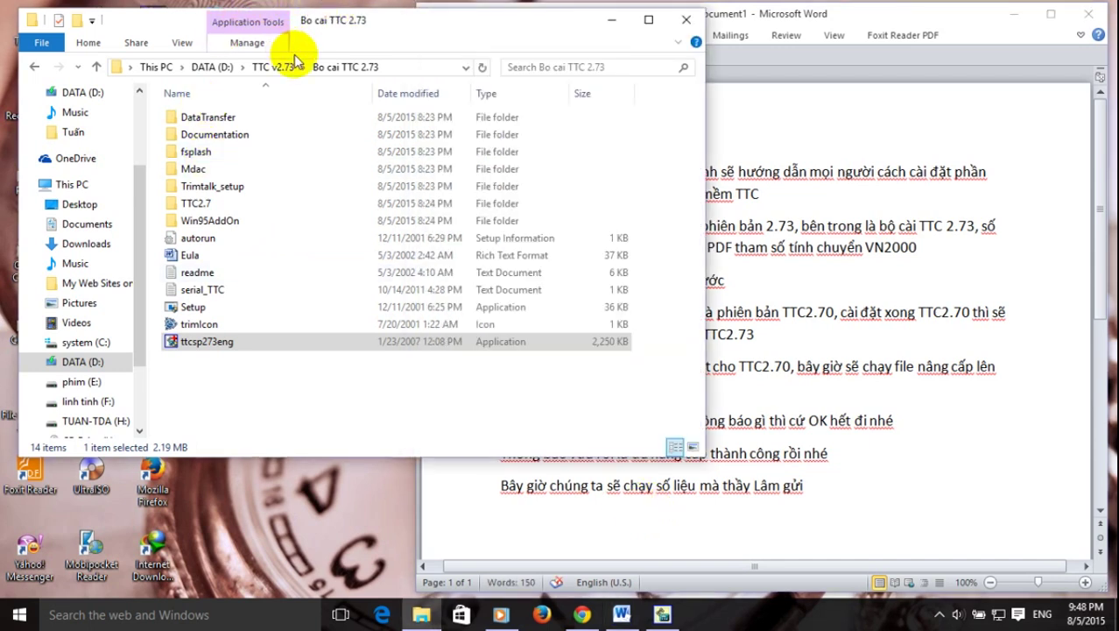
pyautogui.click(269, 68)
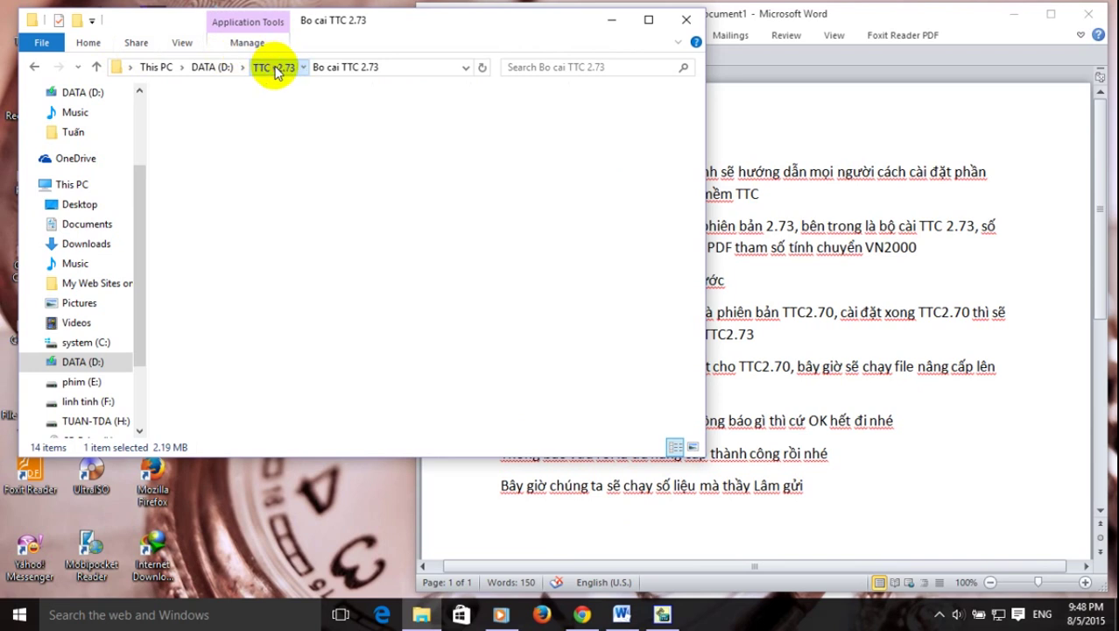
pyautogui.click(228, 135)
pyautogui.doubleClick(228, 136)
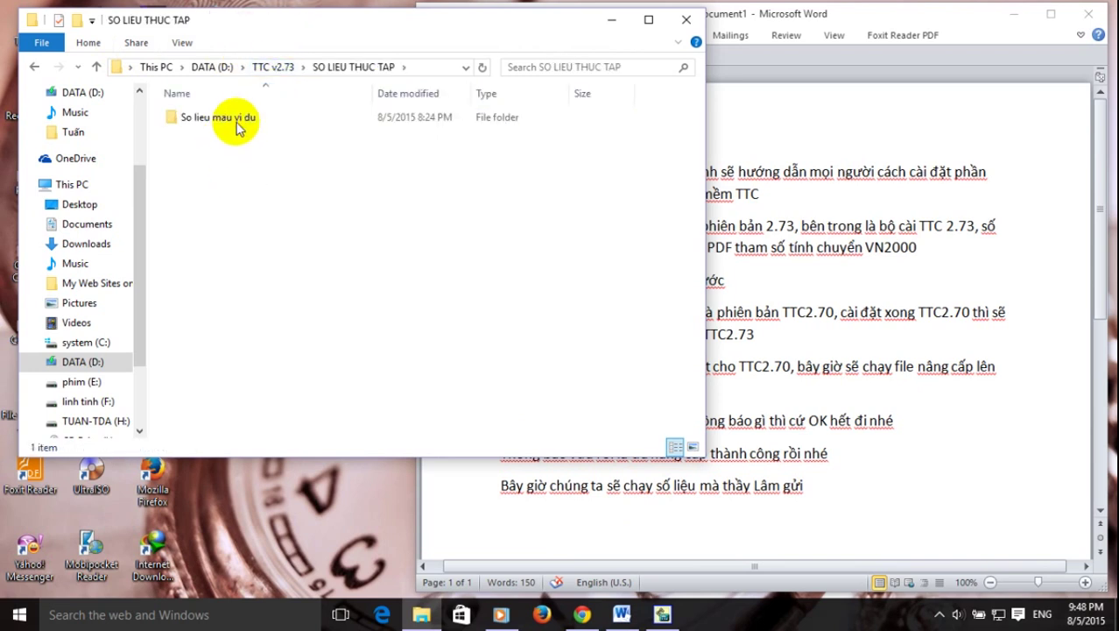
pyautogui.doubleClick(230, 116)
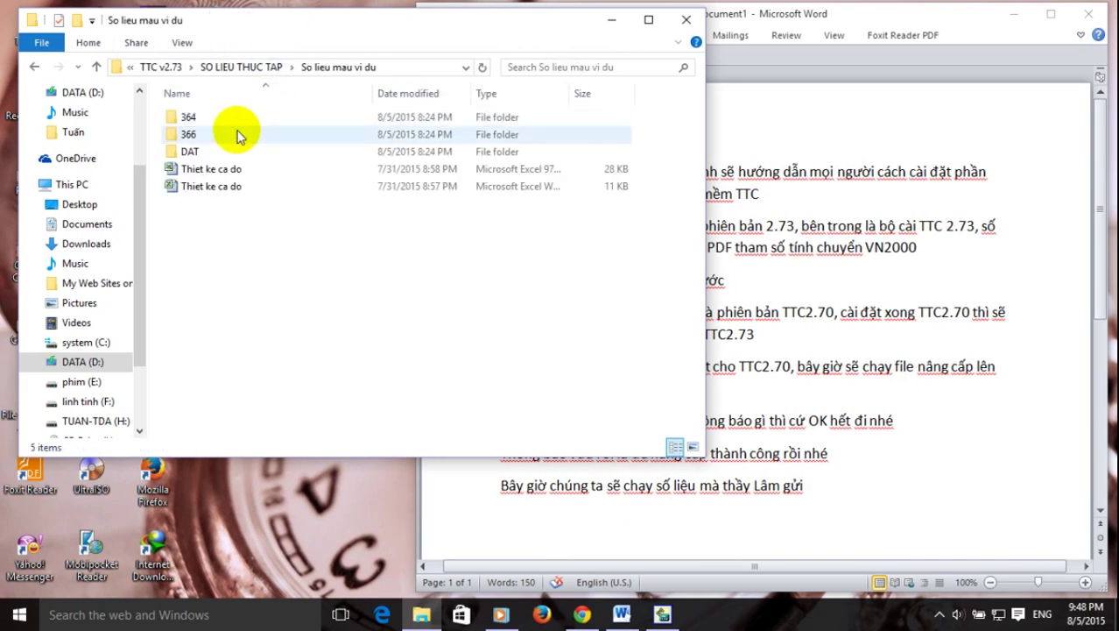
pyautogui.click(225, 189)
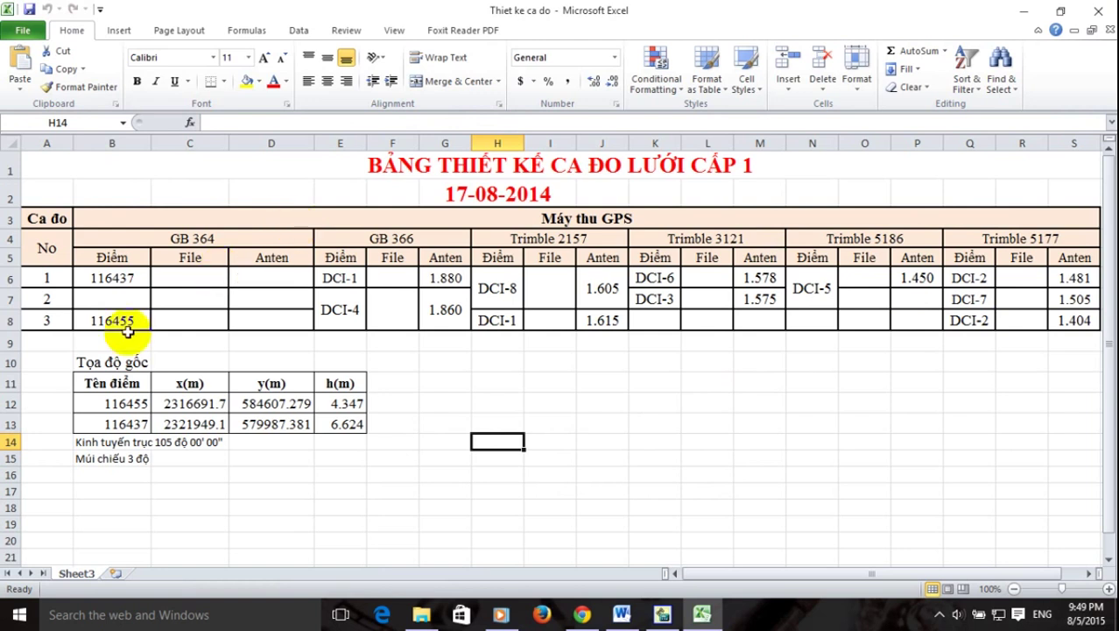
# Return to the Word document with the data folder beside it and begin a paragraph with "Số liệu thầy gửi gồm có 3 thư mục".
pyautogui.click(420, 616)
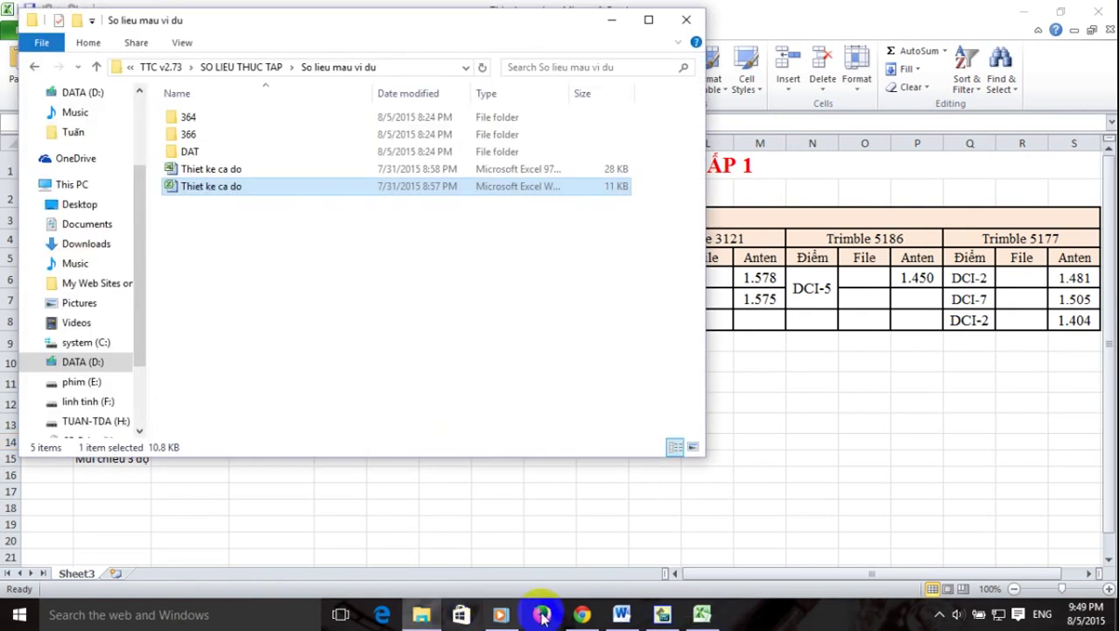
pyautogui.click(629, 614)
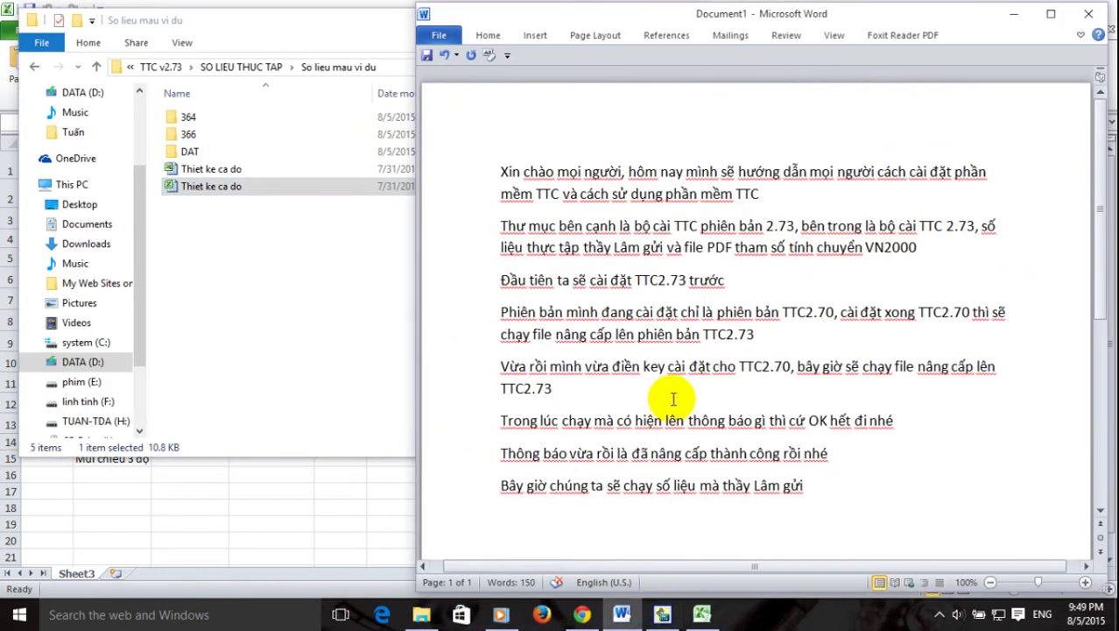
pyautogui.write('Sôs liệu')
pyautogui.write(' thầy')
pyautogui.write(' Lâm')
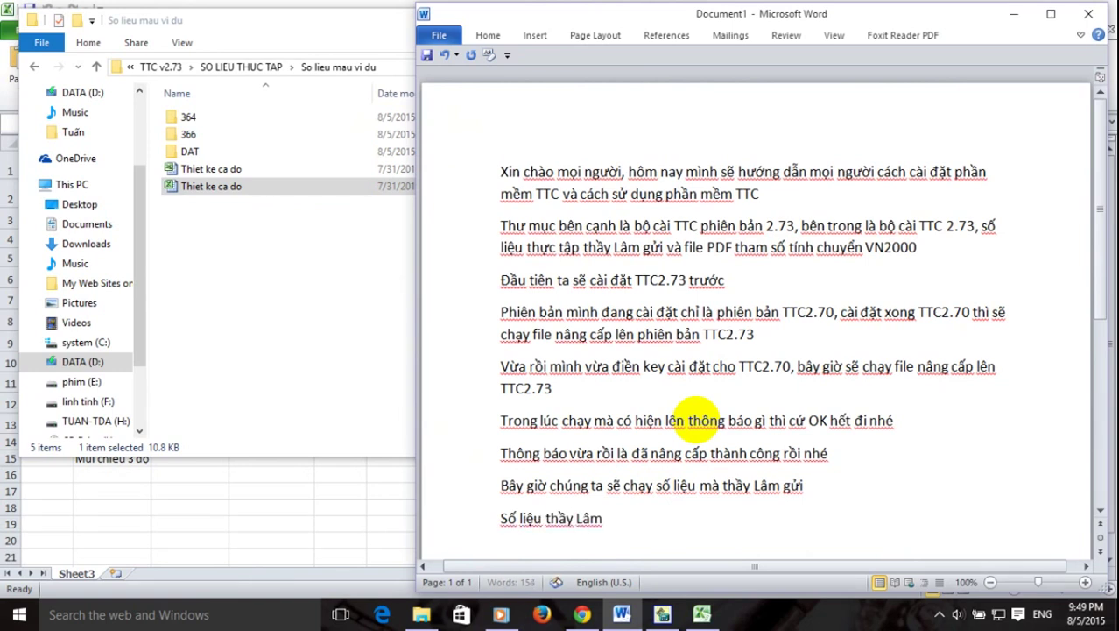
pyautogui.press('BackSpace')
pyautogui.press('BackSpace')
pyautogui.press('BackSpace')
pyautogui.write('gửi gồm có')
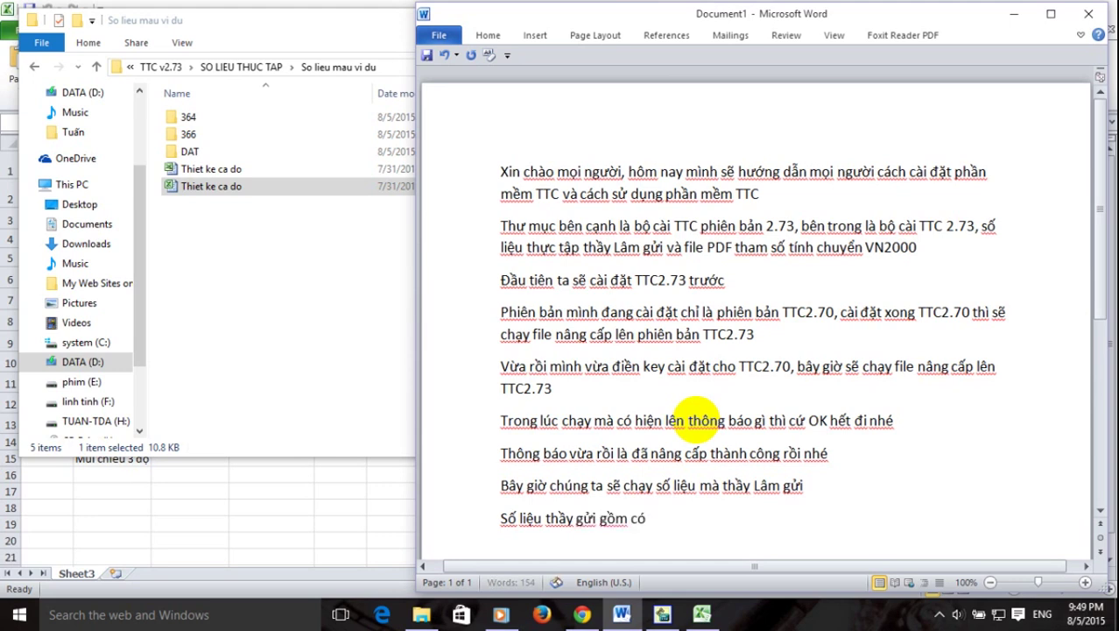
pyautogui.write(' 3 thư mục')
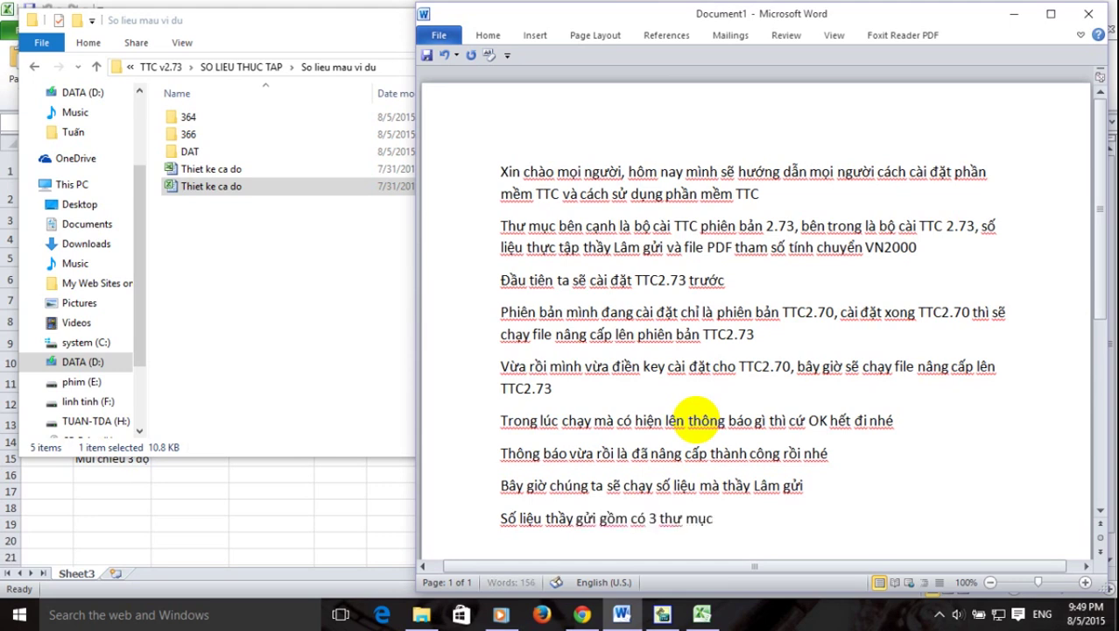
# Continue the paragraph about the supplied data by naming its folders: "là 364, 366 và DAT".
pyautogui.write(' là ')
pyautogui.write('354,')
pyautogui.write('366')
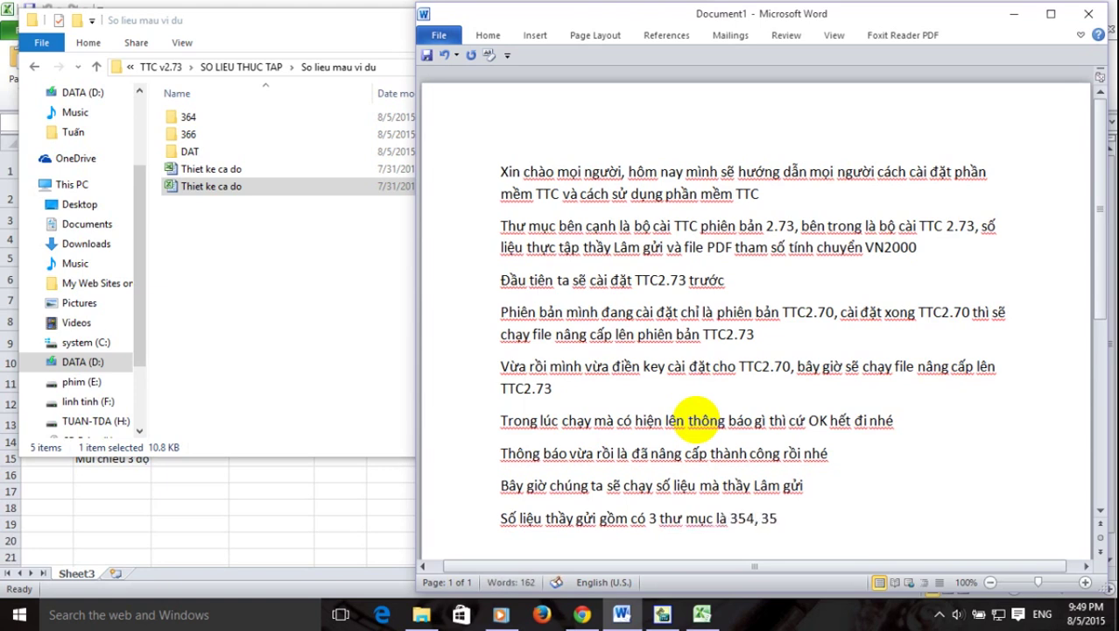
pyautogui.press('BackSpace')
pyautogui.press('BackSpace')
pyautogui.press('BackSpace')
pyautogui.press('BackSpace')
pyautogui.press('BackSpace')
pyautogui.press('BackSpace')
pyautogui.press('BackSpace')
pyautogui.write('64, 366 và DAT')
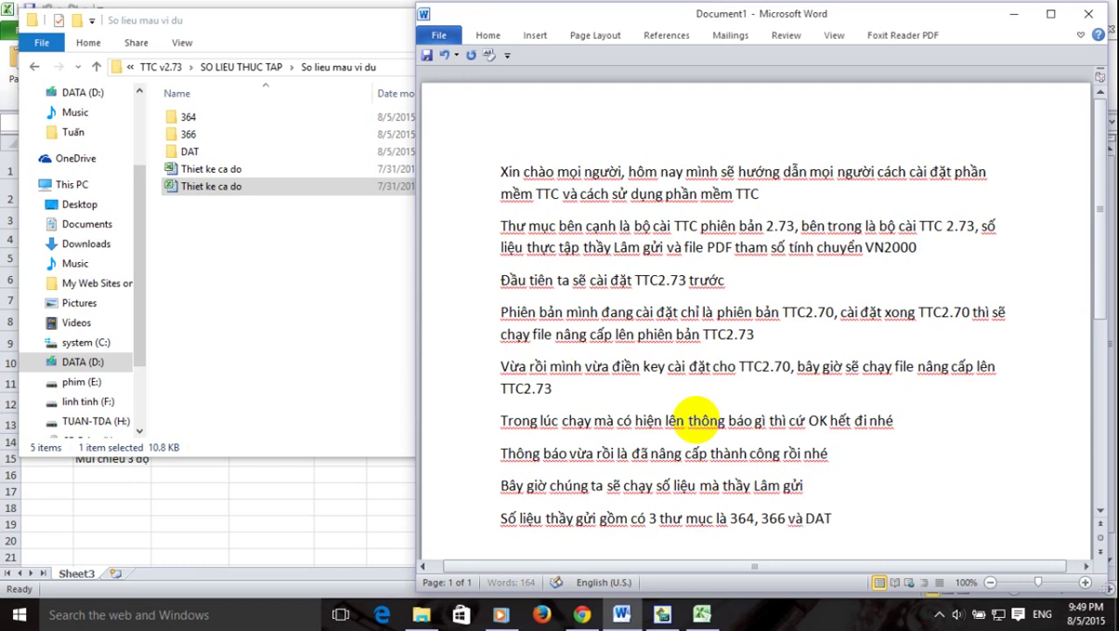
# Finish the paragraph with "kèm theo file Thiet ke ca do" and start a new one.
pyautogui.write(' kèm theo file Thiet ke')
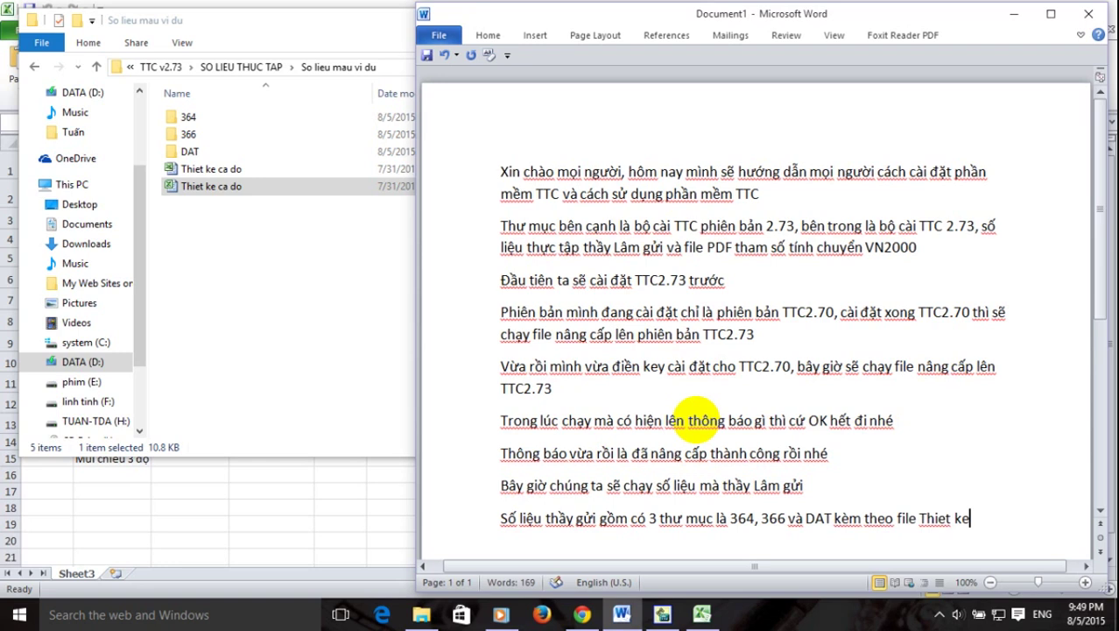
pyautogui.write(' ca do')
pyautogui.press('Return')
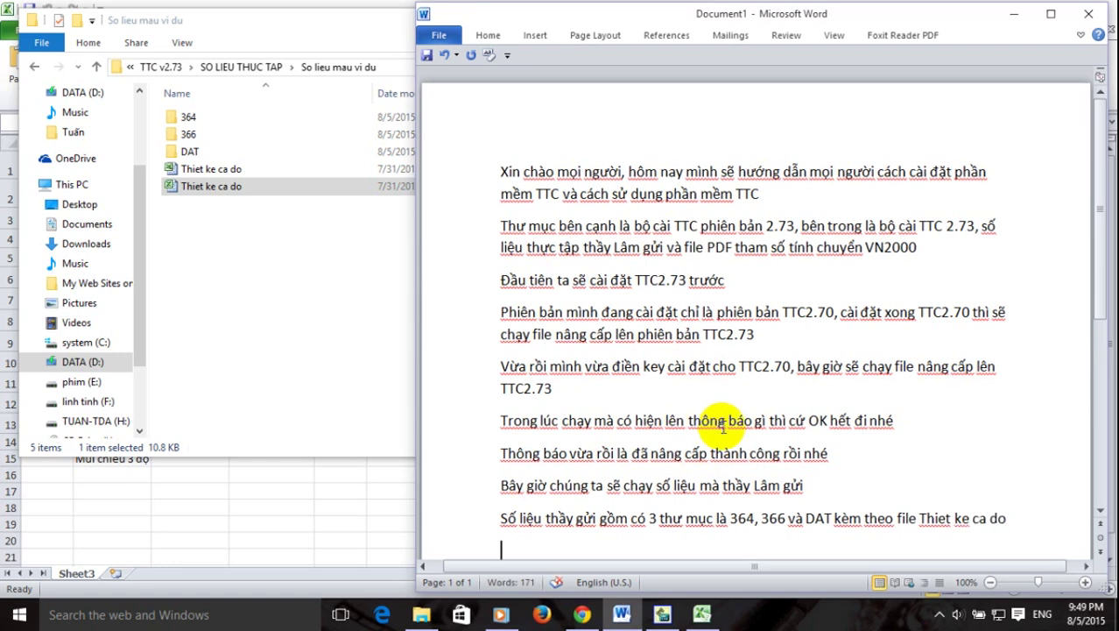
# Show the Thiet ke ca do workbook with its ribbon collapsed and place the Word window below its survey table, at the document's end.
pyautogui.click(702, 613)
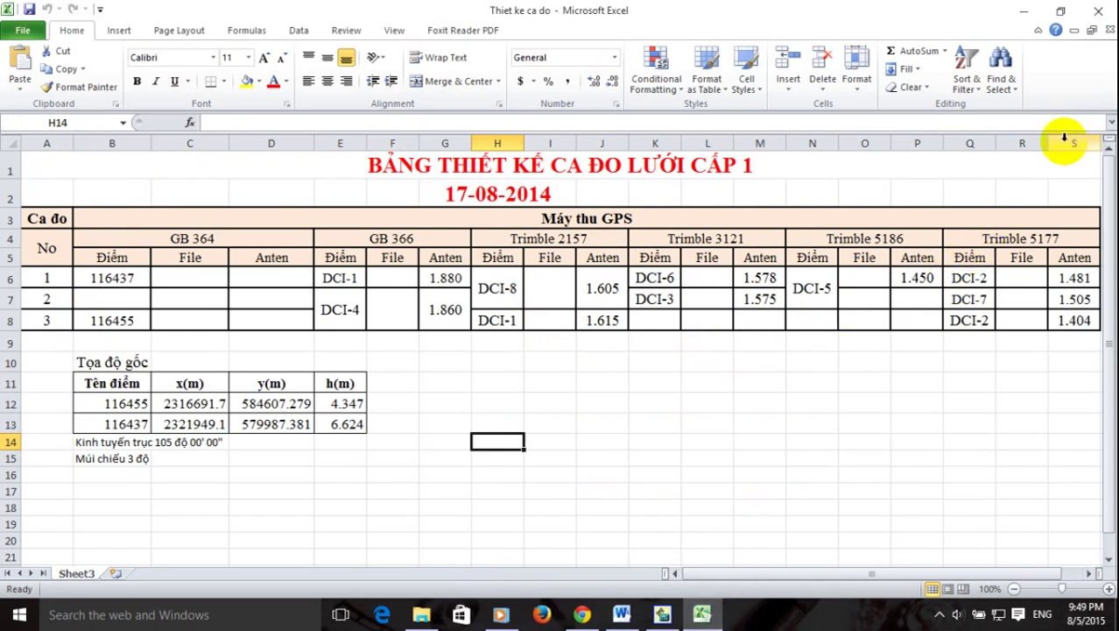
pyautogui.click(1039, 30)
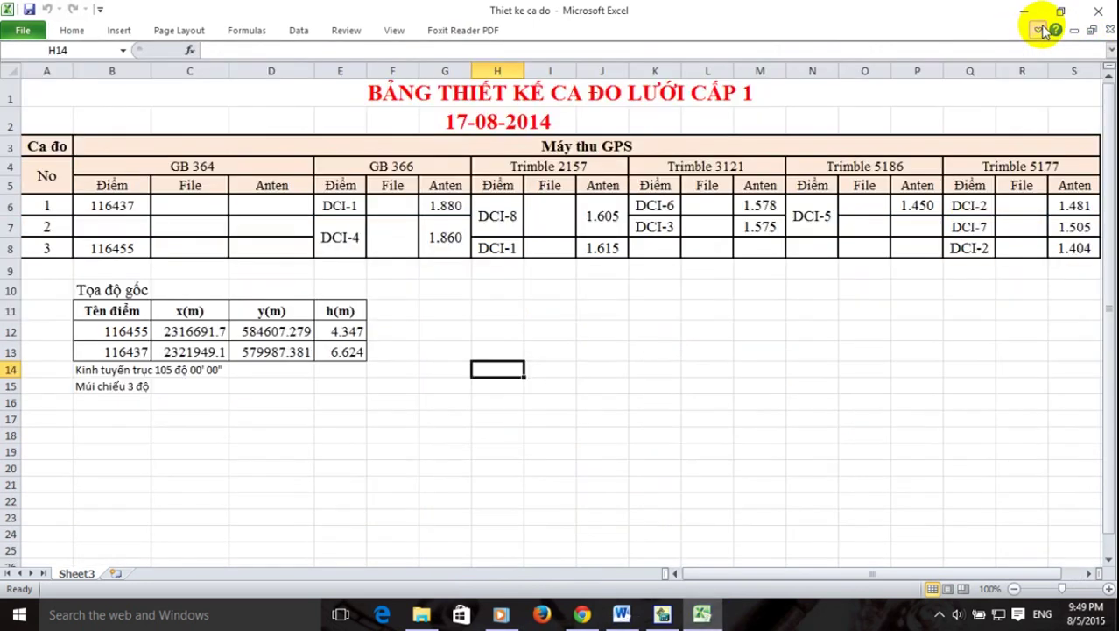
pyautogui.click(622, 613)
pyautogui.moveTo(798, 9); pyautogui.dragTo(785, 278)
pyautogui.scroll(-6, 771, 429)
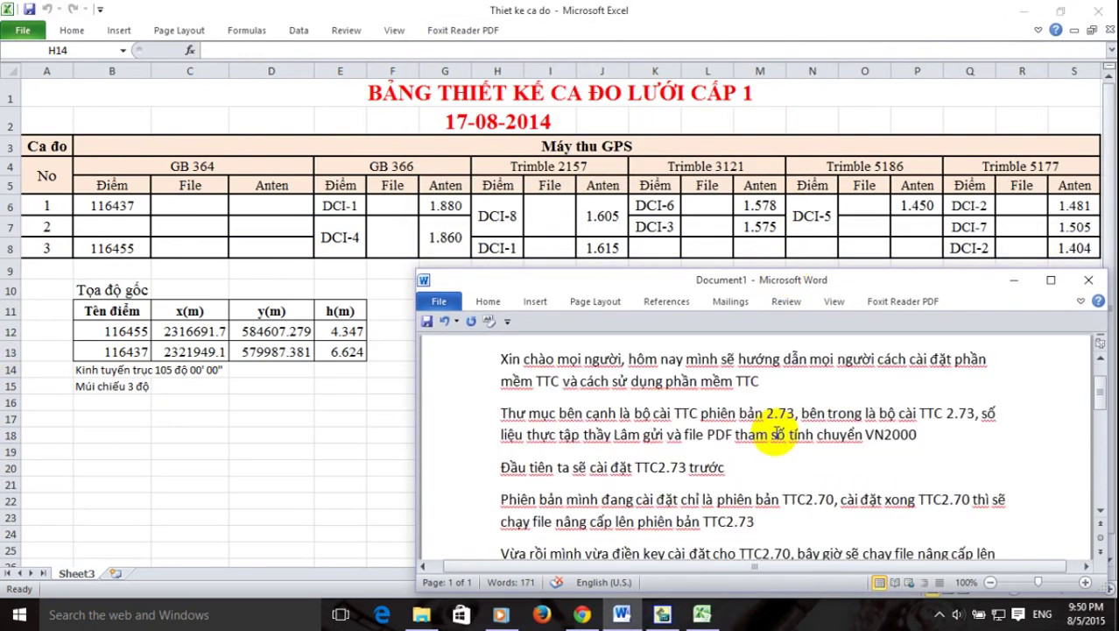
pyautogui.scroll(-2, 769, 459)
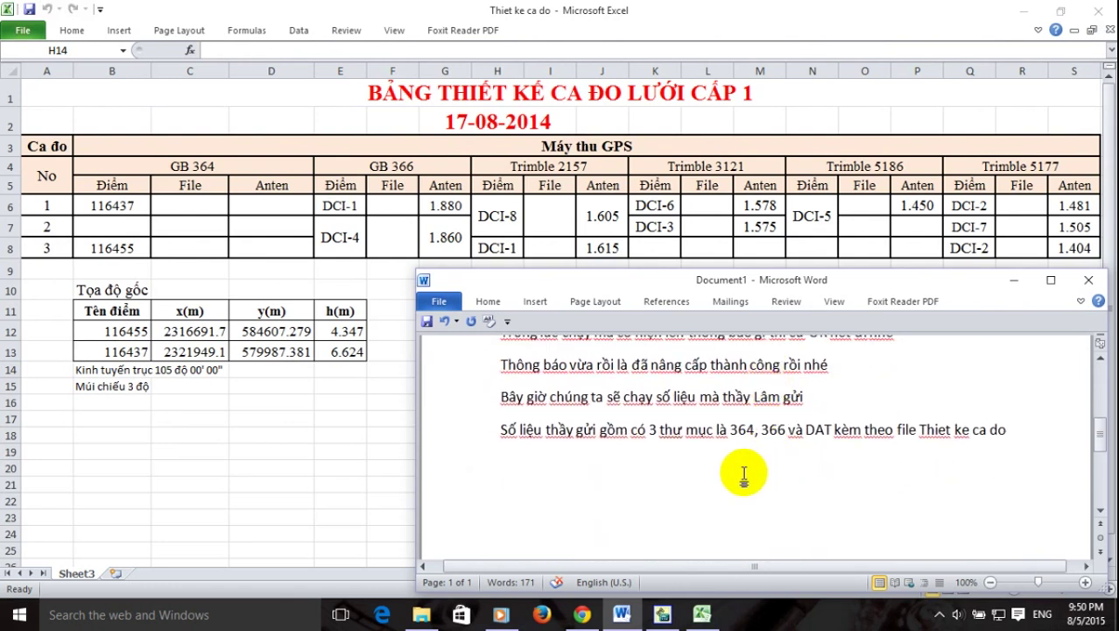
# Begin a new paragraph with "Trong file thiết kế ca đo này có ghi rõ ở đây đo 3 ca bằng 6 máy thu".
pyautogui.write('trong file thi')
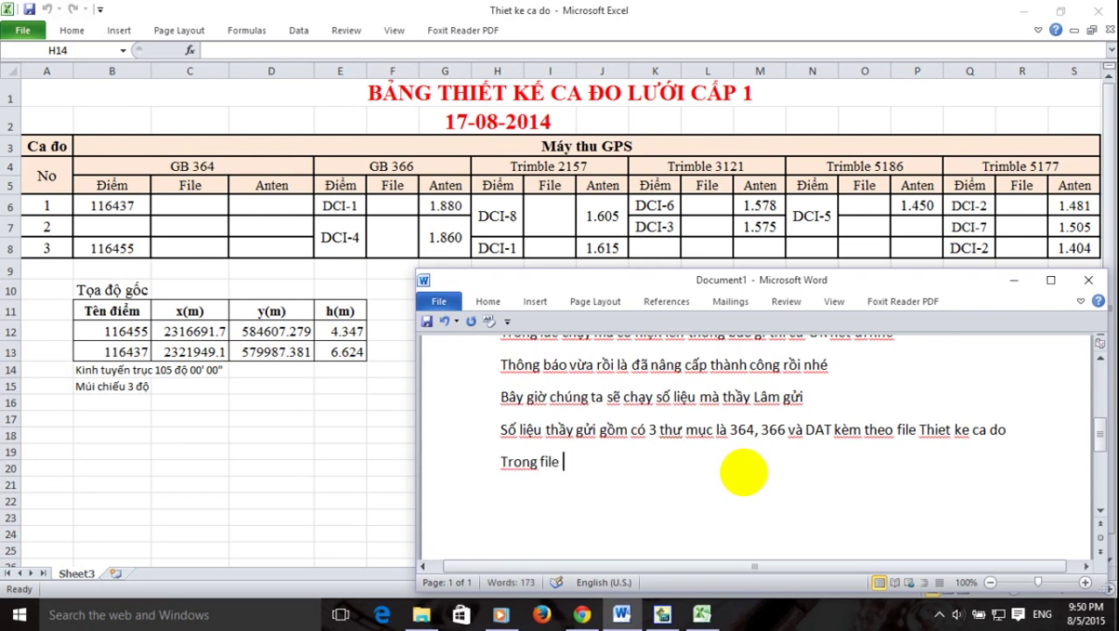
pyautogui.write('êt kế ca đo này')
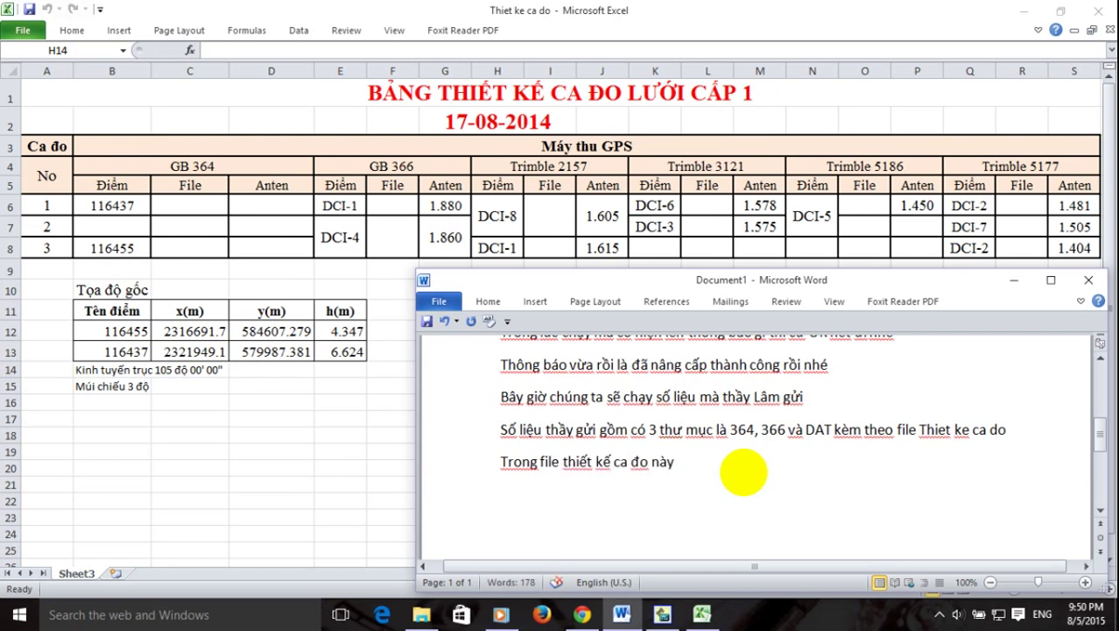
pyautogui.write(' co ghi rõ')
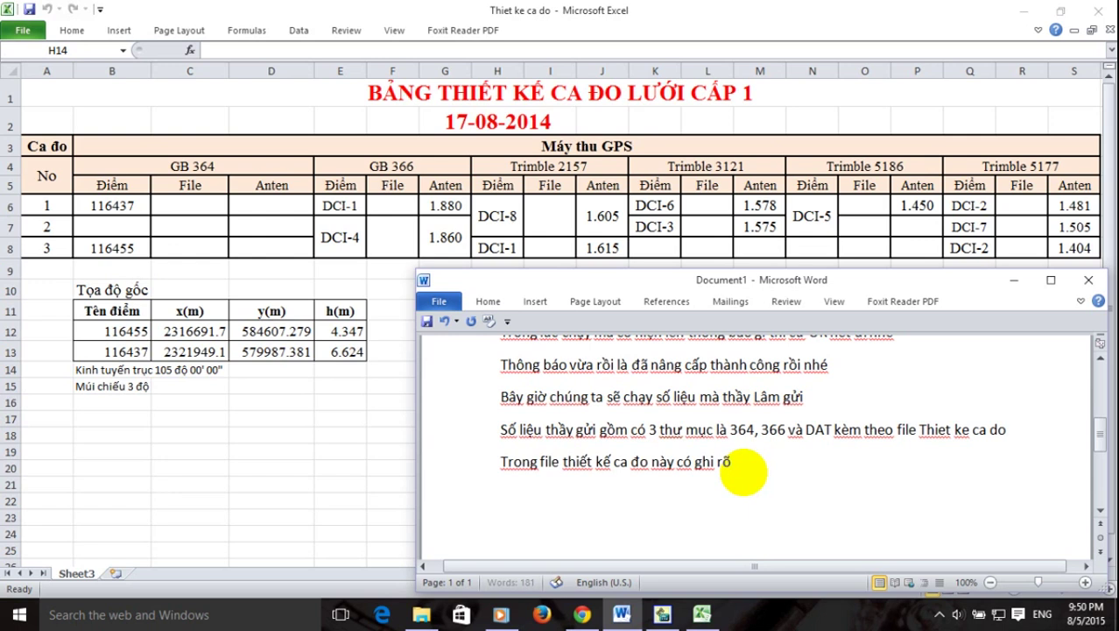
pyautogui.write(' ở dây đo')
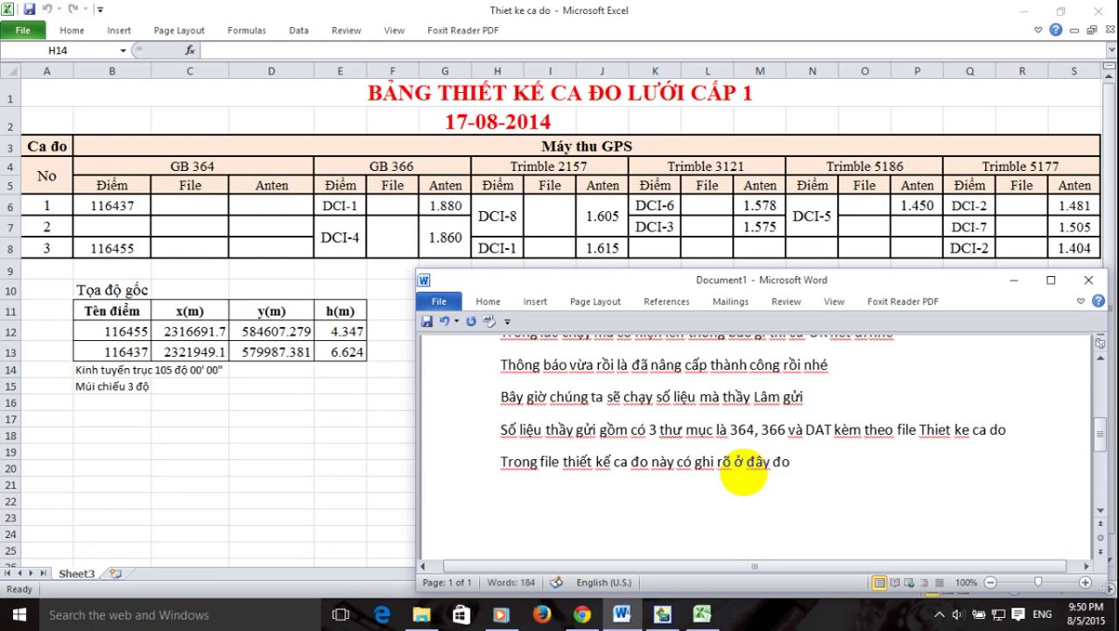
pyautogui.write(' 3 ca bằng 6 máy thu')
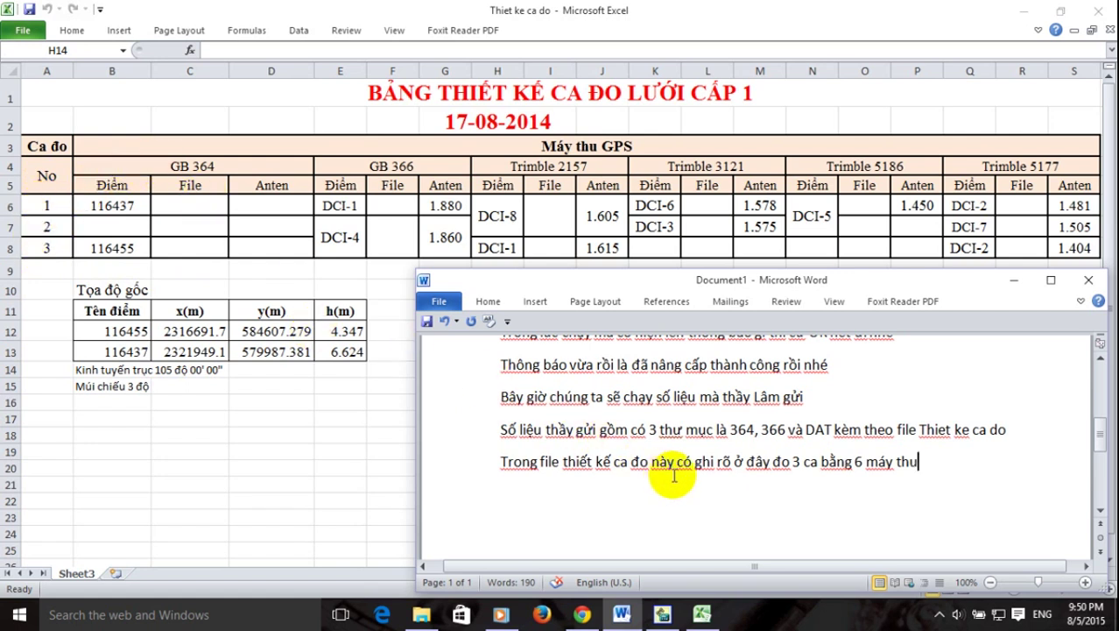
# Continue the paragraph with "gồm các máy thu GB 364, GB 366 (đây là 2 cái máy thu của hãng Topcon".
pyautogui.write('gôm các máy')
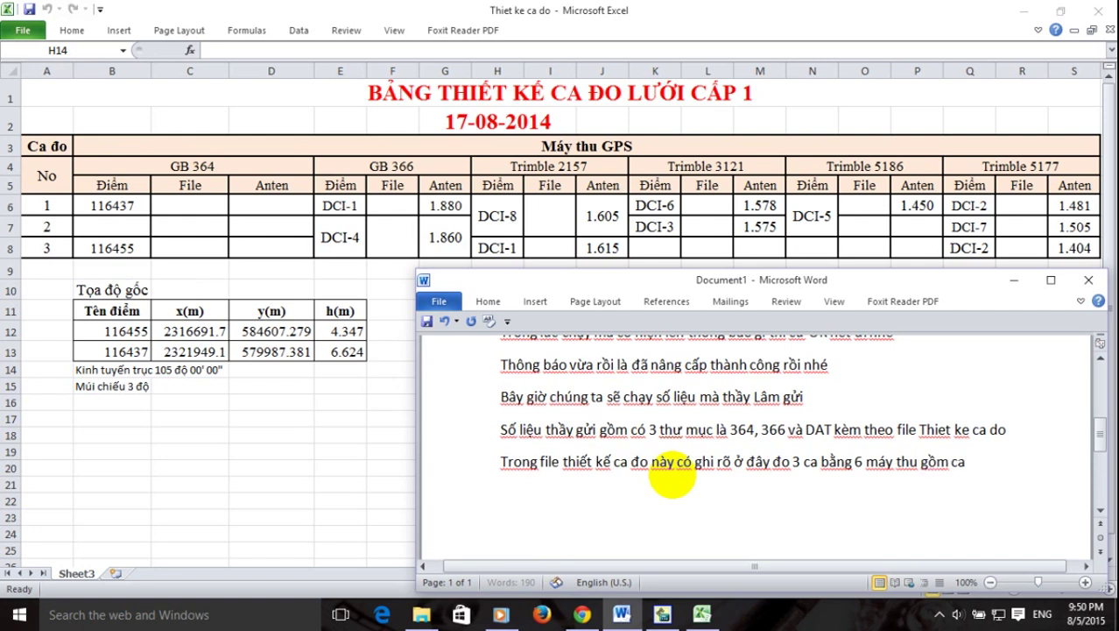
pyautogui.write(' thu ')
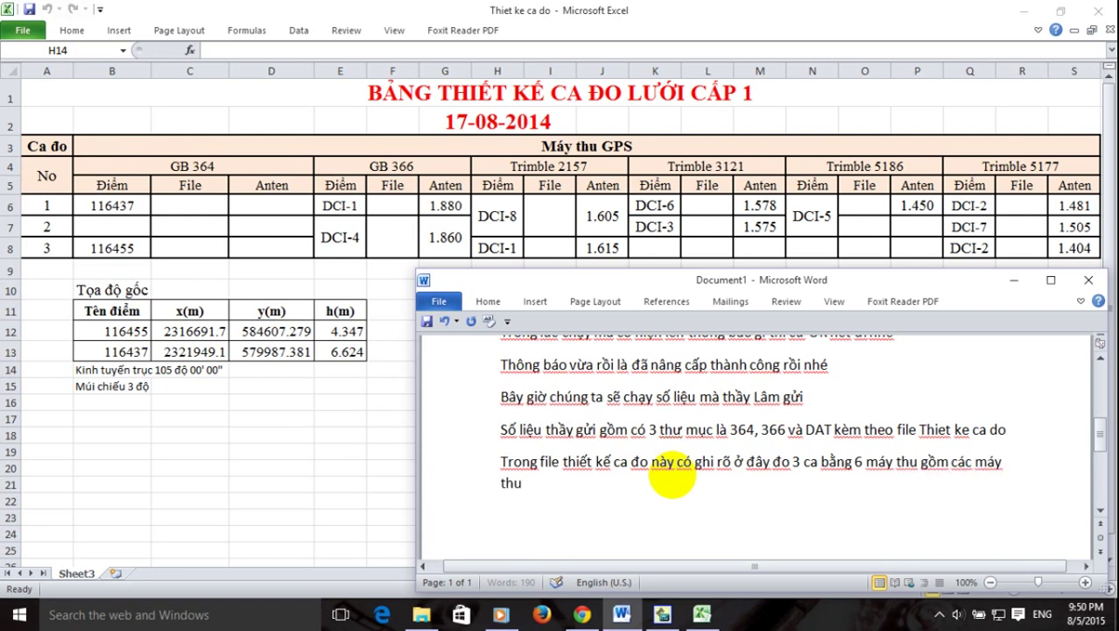
pyautogui.write('GB 364, GB 36')
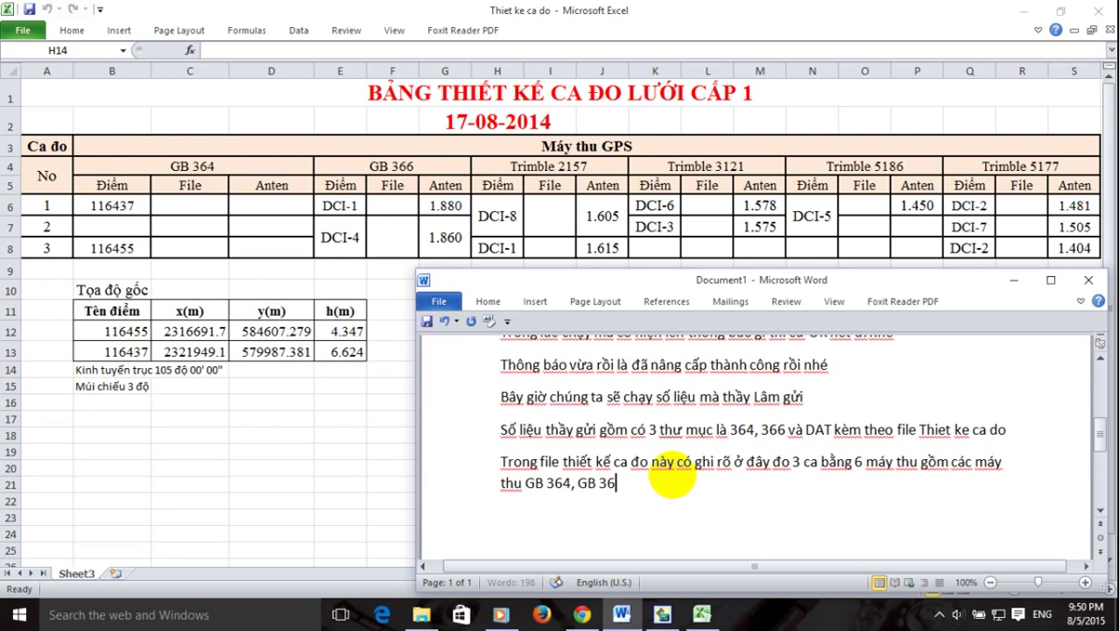
pyautogui.write('6 (đay là 2 cái máy thu của')
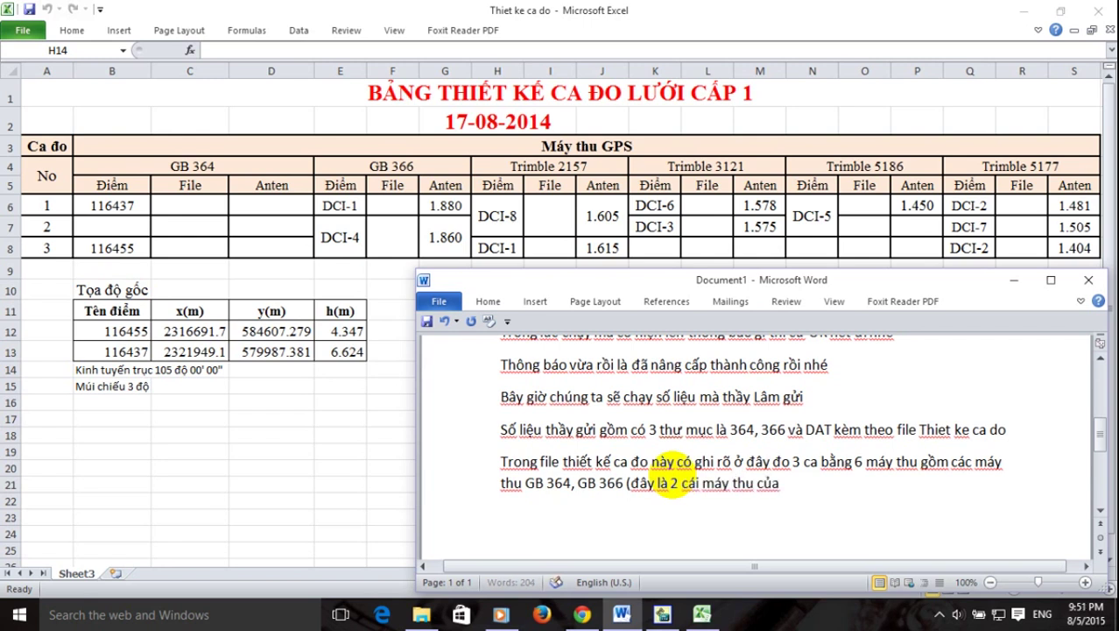
pyautogui.write(' hang T')
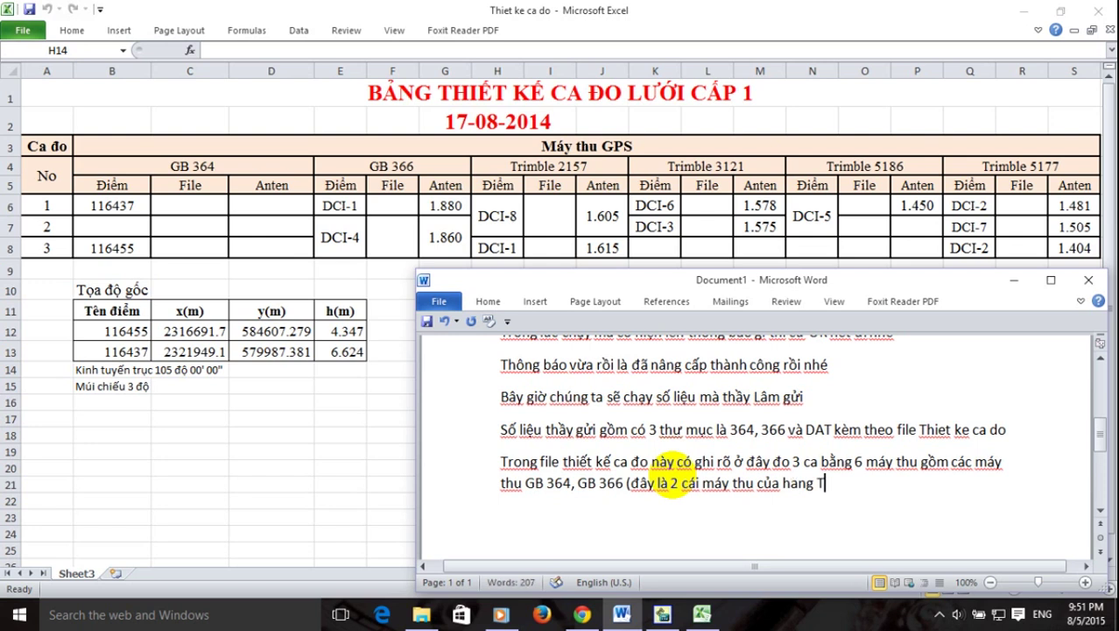
pyautogui.write('opcon')
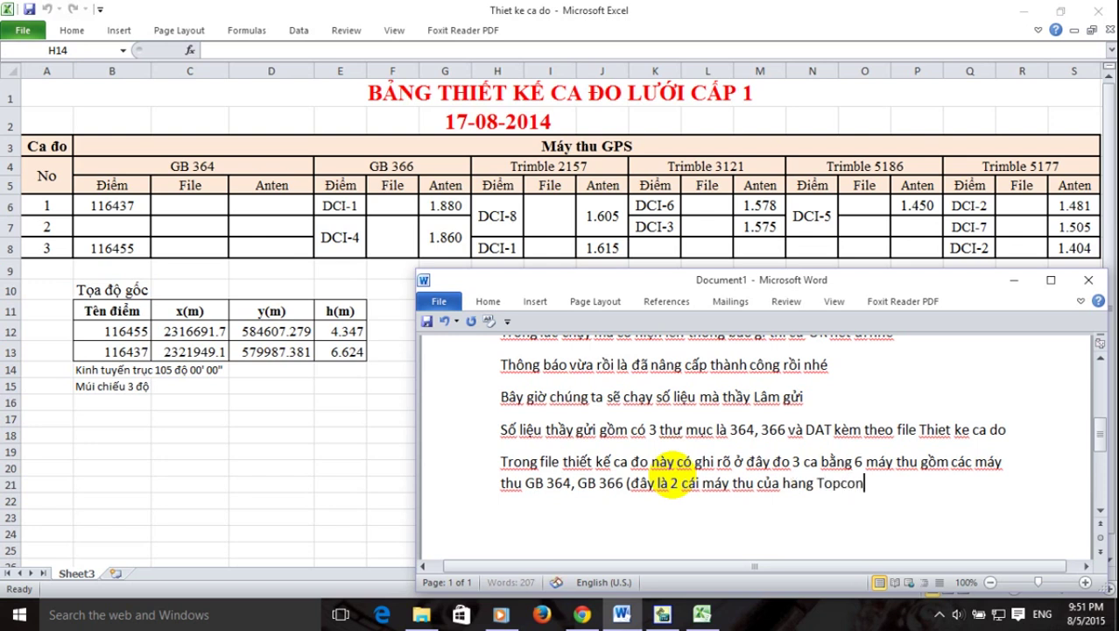
pyautogui.press('BackSpace')
pyautogui.press('BackSpace')
pyautogui.press('BackSpace')
pyautogui.press('BackSpace')
pyautogui.press('BackSpace')
pyautogui.press('BackSpace')
pyautogui.press('BackSpace')
pyautogui.press('BackSpace')
pyautogui.press('BackSpace')
pyautogui.write('ng')
pyautogui.write('x Top')
pyautogui.write('con')
# Complete the note in parentheses with "mà các thầy hướng dẫn ngoại nghiệp)" and continue with "và".
pyautogui.write(' mà ca')
pyautogui.write('cs thaayf h')
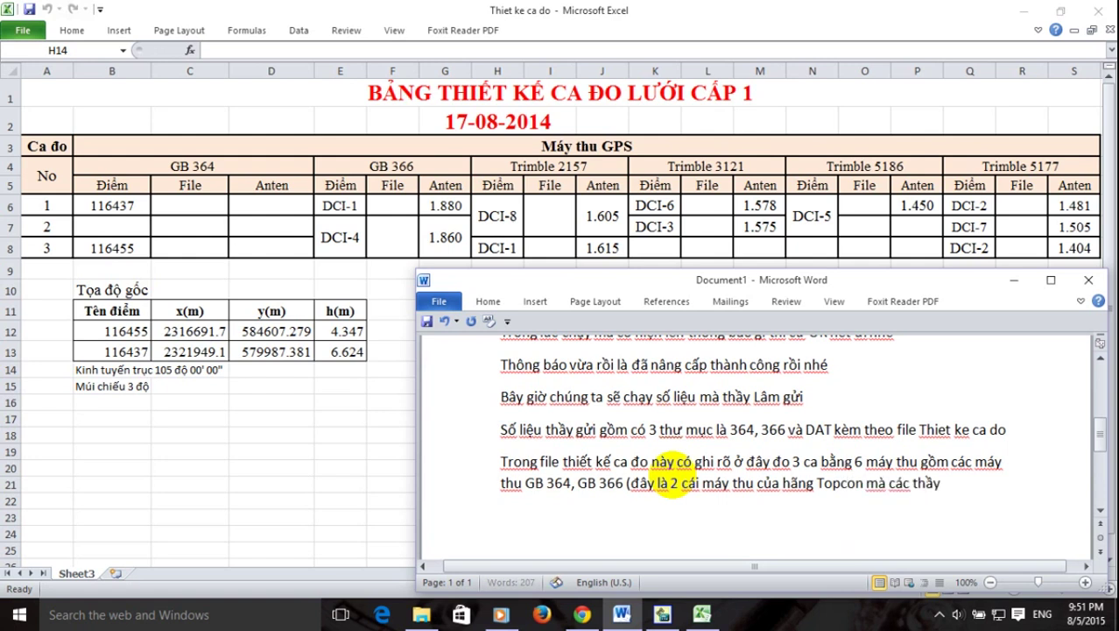
pyautogui.write('uowngs daaxn ngoaij n')
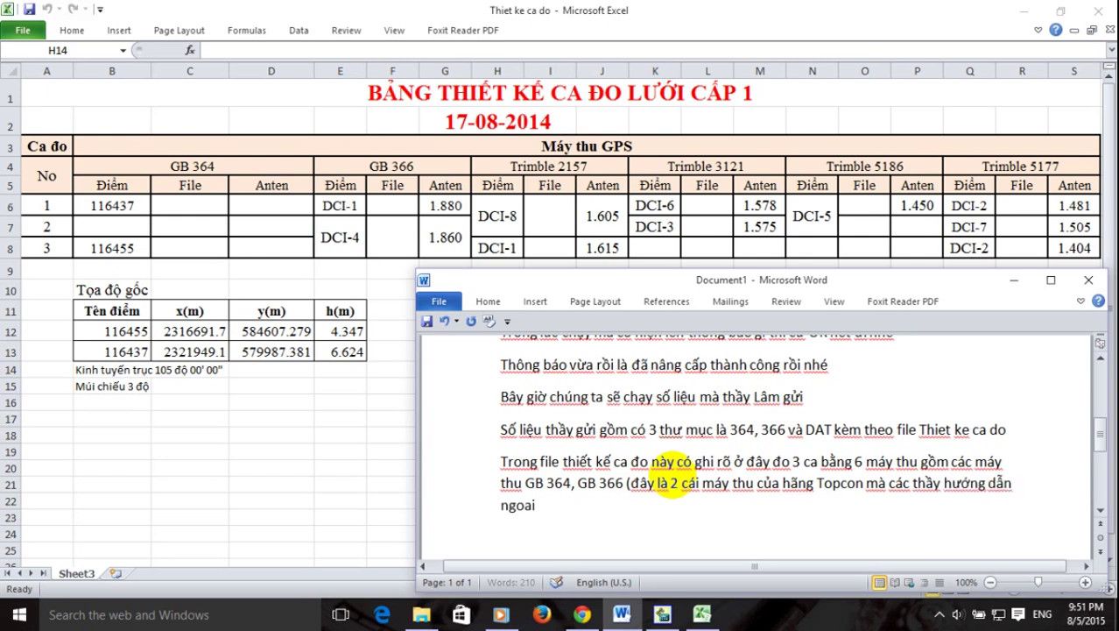
pyautogui.write('ghie')
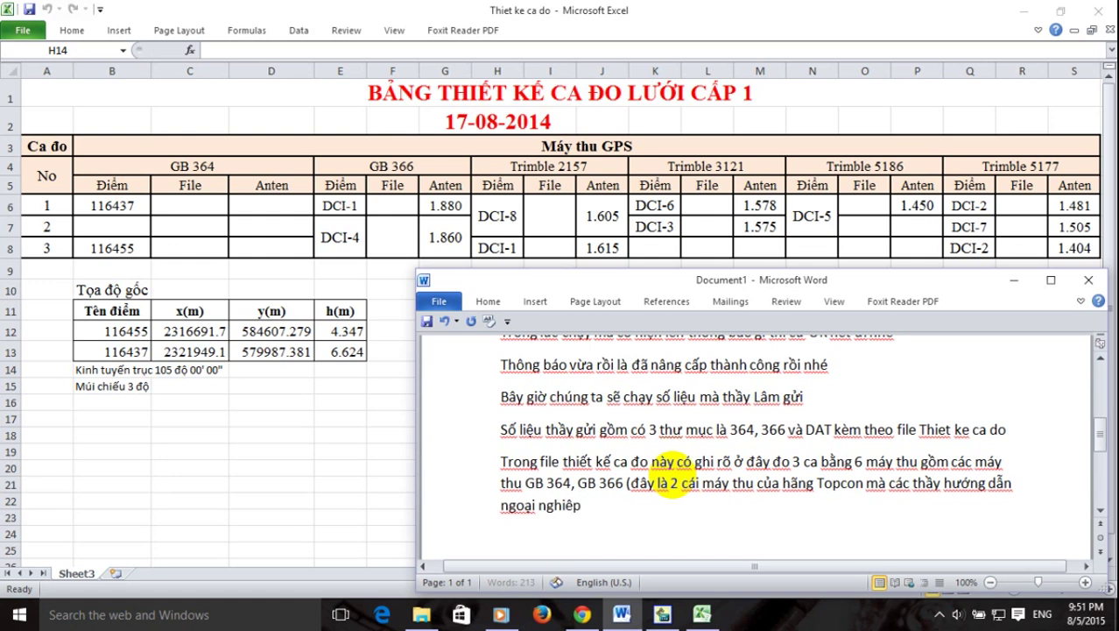
pyautogui.write('ejp')
pyautogui.write(') và ')
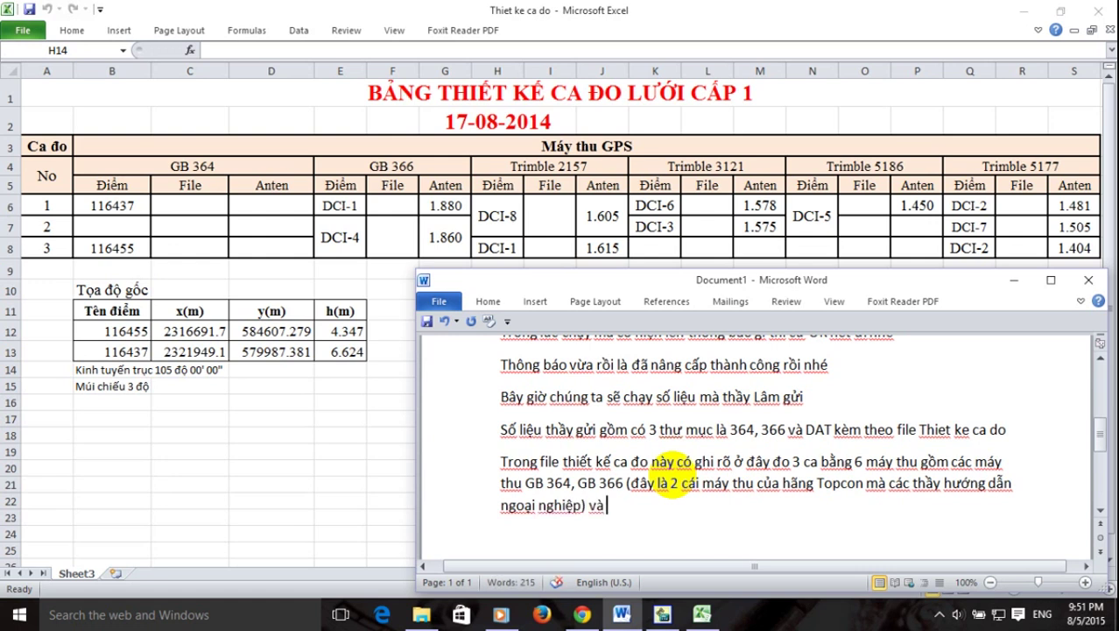
# End the receiver paragraph with "4 máy thu Trimble có số hiệu 2157, 3121, 5186 và 5177" and start a new paragraph.
pyautogui.write('4 máy thu Trimble')
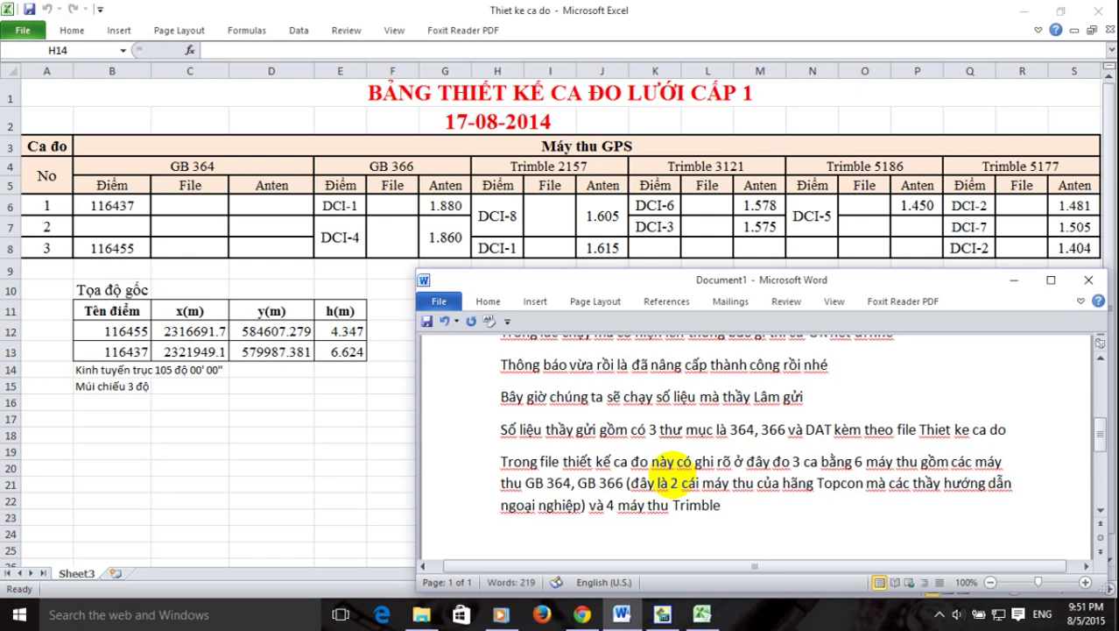
pyautogui.write(' có số hiệu')
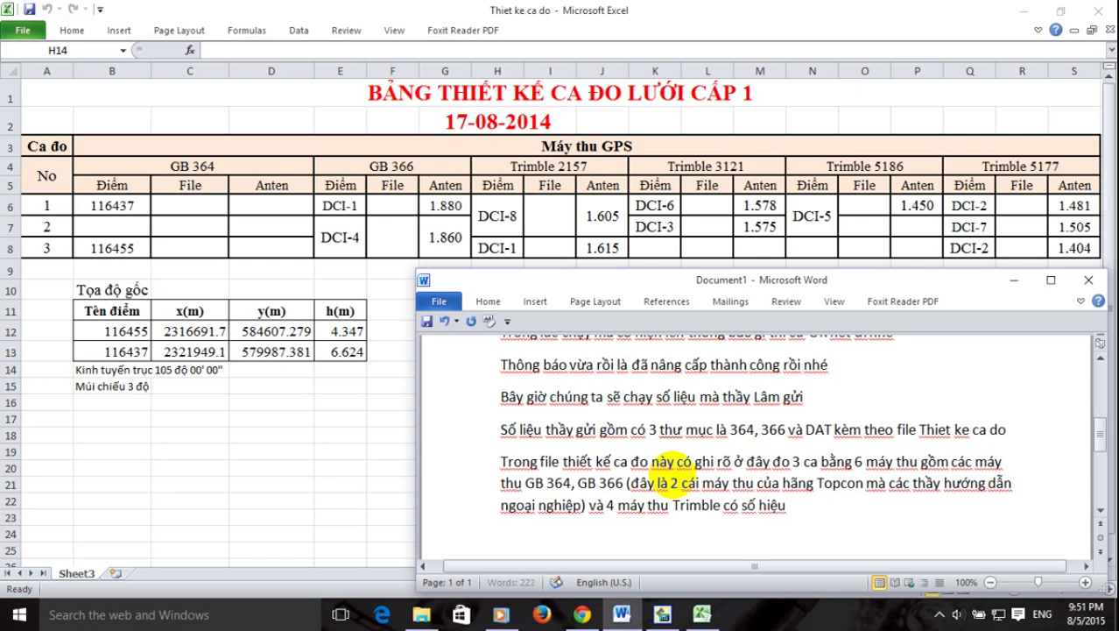
pyautogui.write(' 2157, 3121')
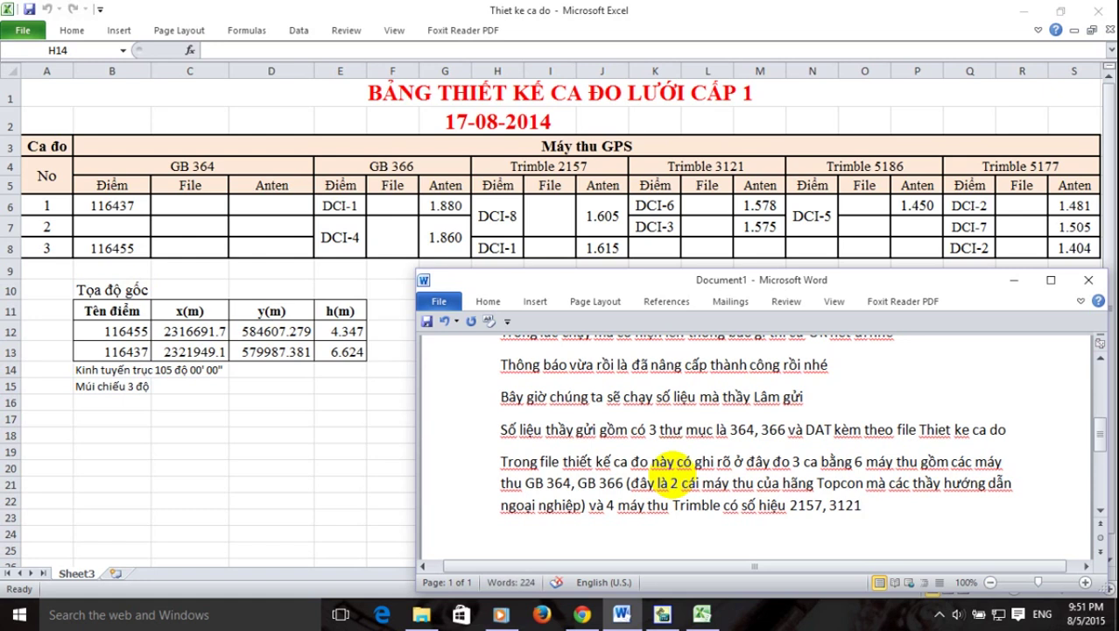
pyautogui.write(', 5186 và 5177')
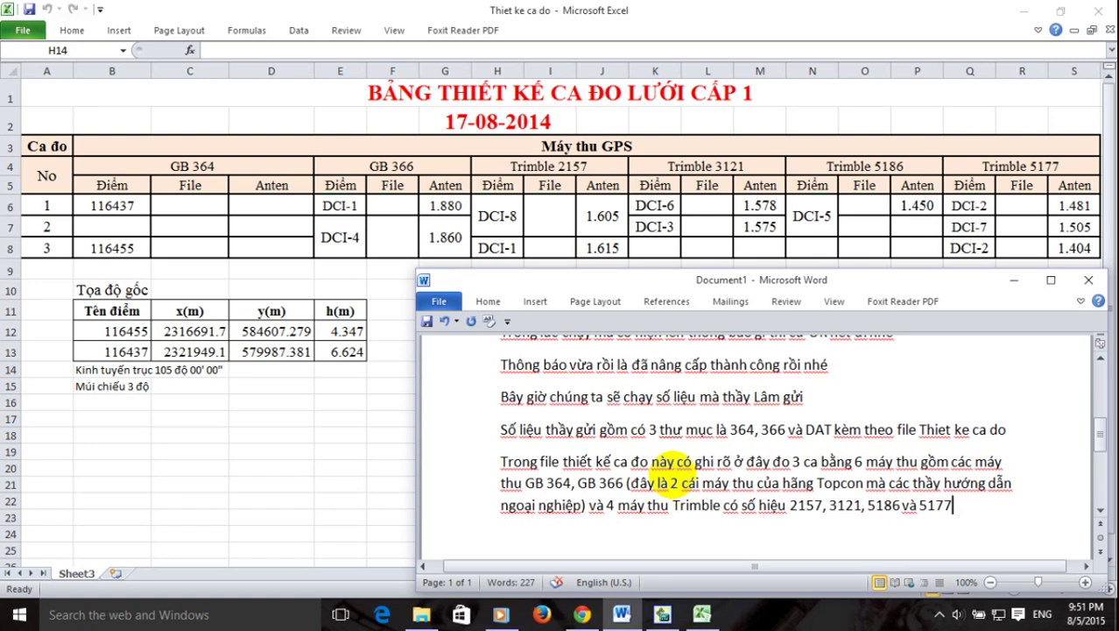
pyautogui.press('Return')
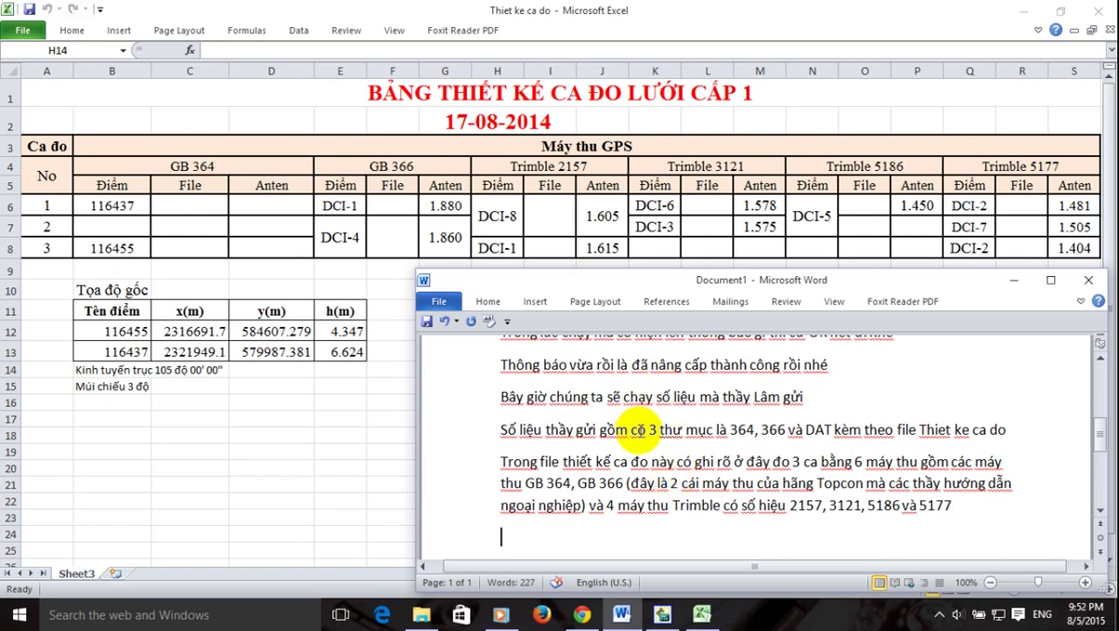
# Write "Ngoài ra còn có tọa độ của 2 điểm gốc là các điểm 116455 và 116437" as its own paragraph.
pyautogui.write('Ngoài ra ')
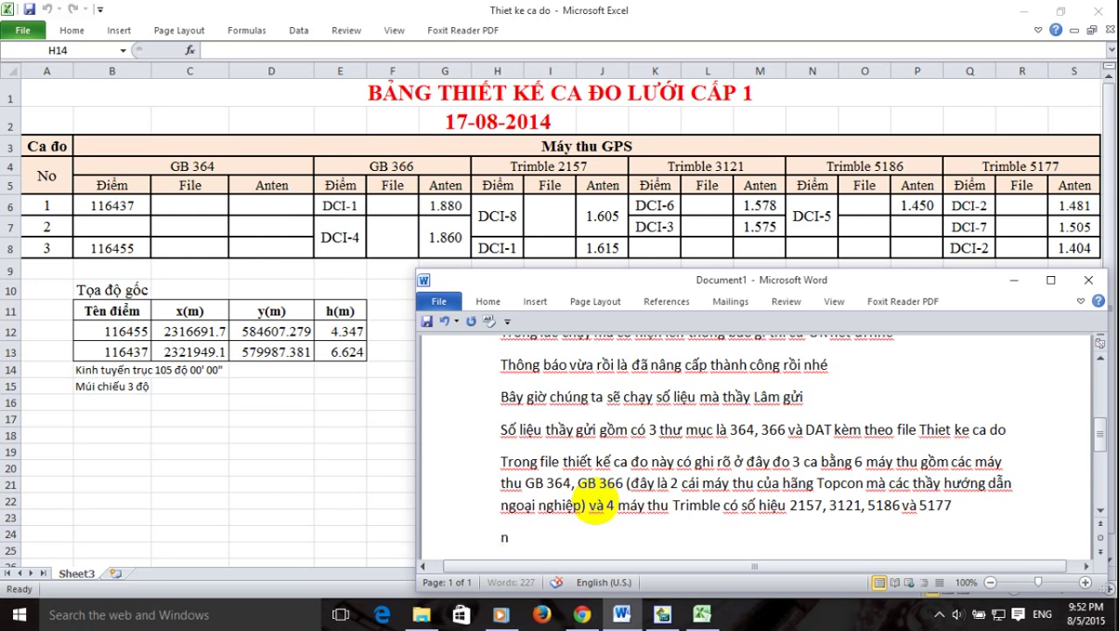
pyautogui.write('còn có toa độ của 2 điểm gốc')
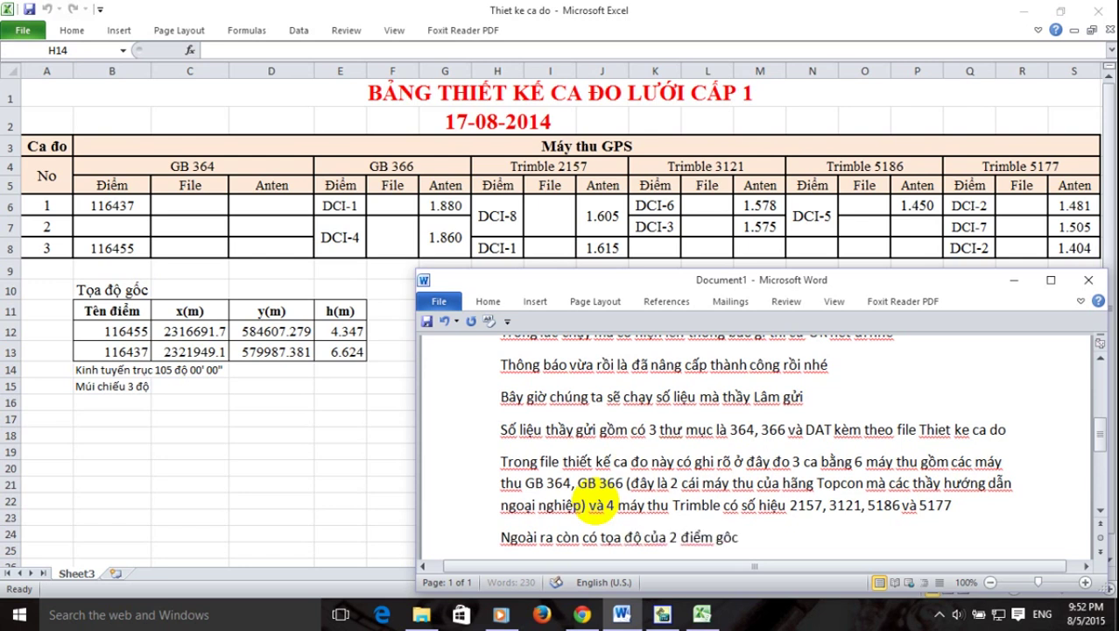
pyautogui.write(' là ca')
pyautogui.write(' điểm 11')
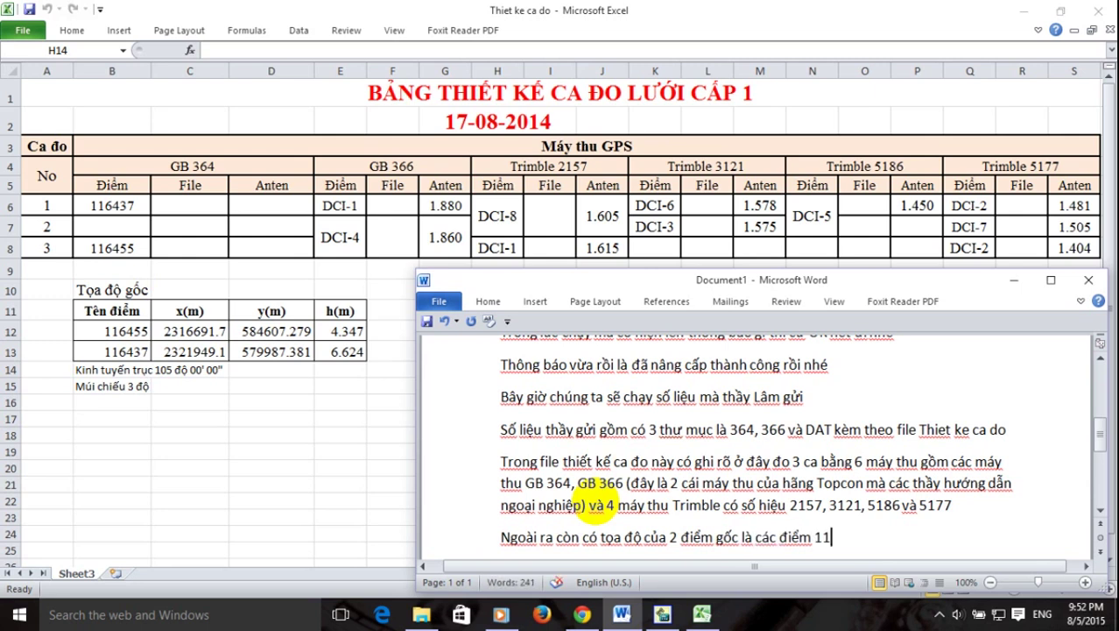
pyautogui.write('6455 và 11')
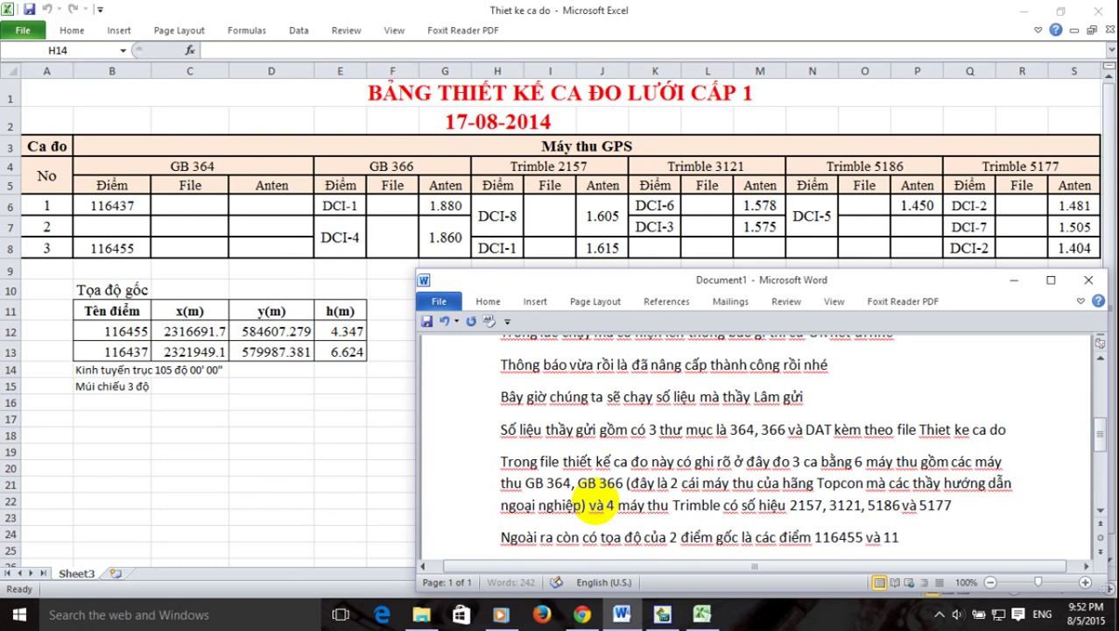
pyautogui.write('6437')
pyautogui.press('Return')
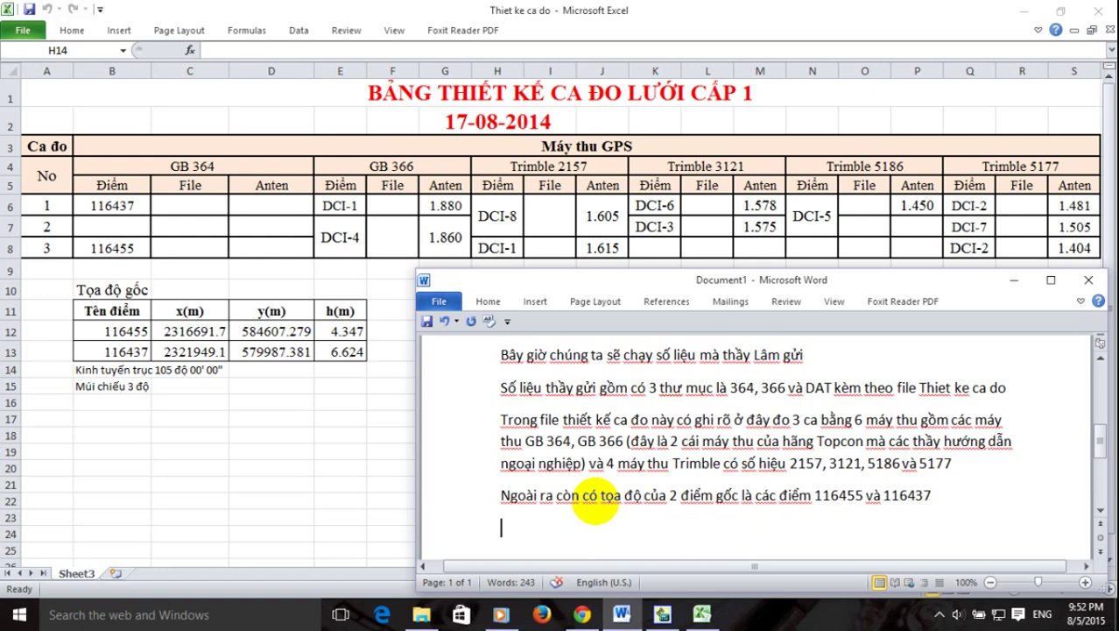
# Bring the So lieu mau vi du folder into view behind the Word document and return to Word.
pyautogui.click(421, 614)
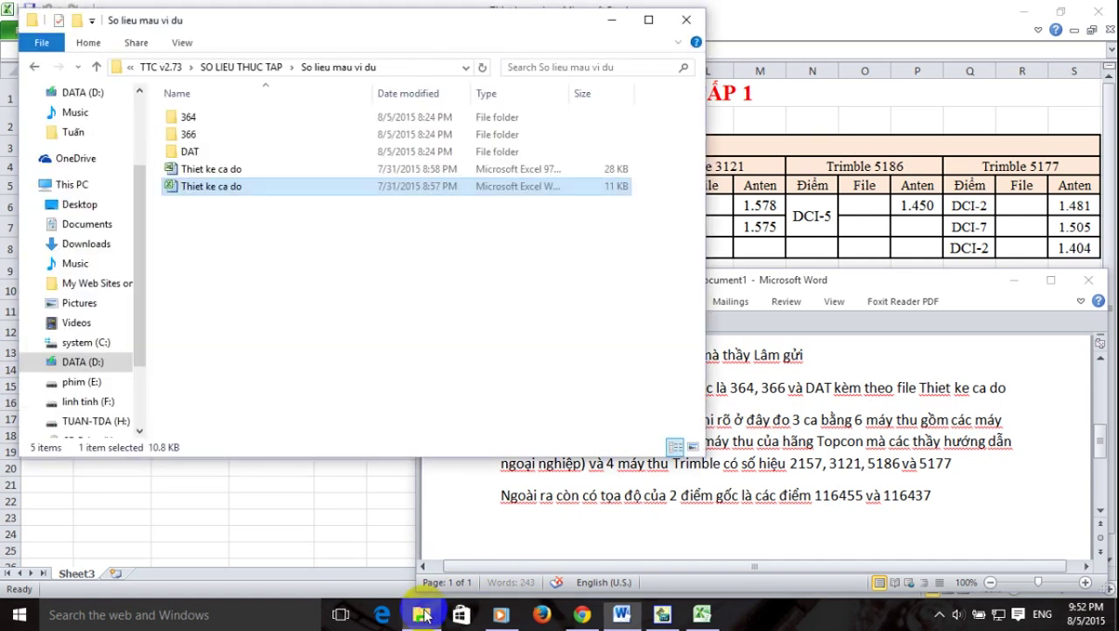
pyautogui.click(622, 614)
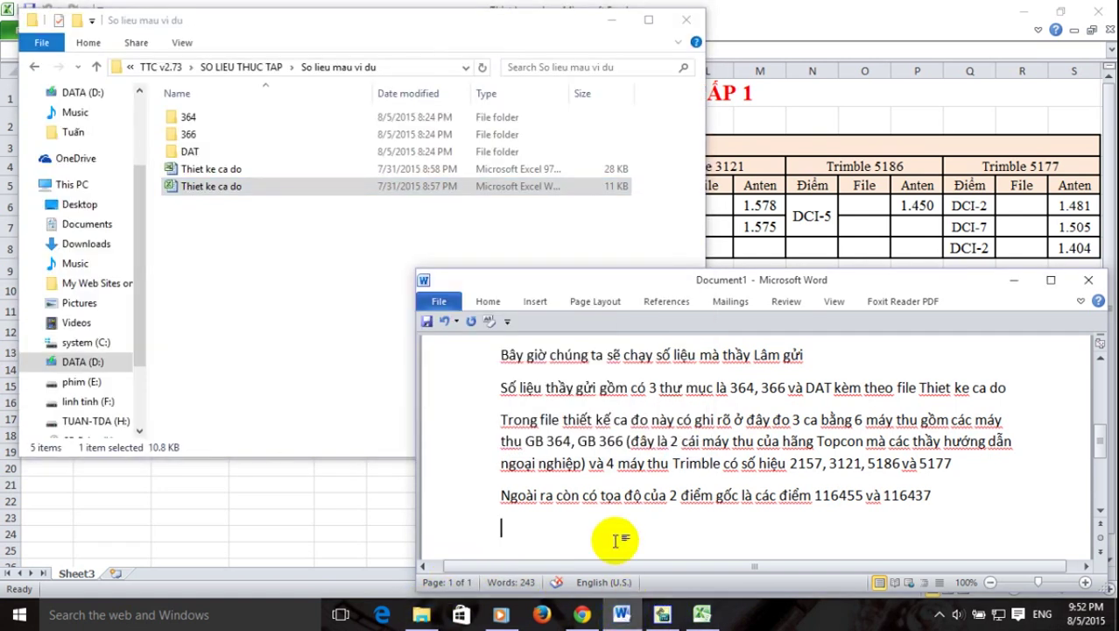
# Begin the new paragraph with "Số liệu đo của 2 máy Topcon nằm trong 2 thư mục 364 và 366,".
pyautogui.write('Số l')
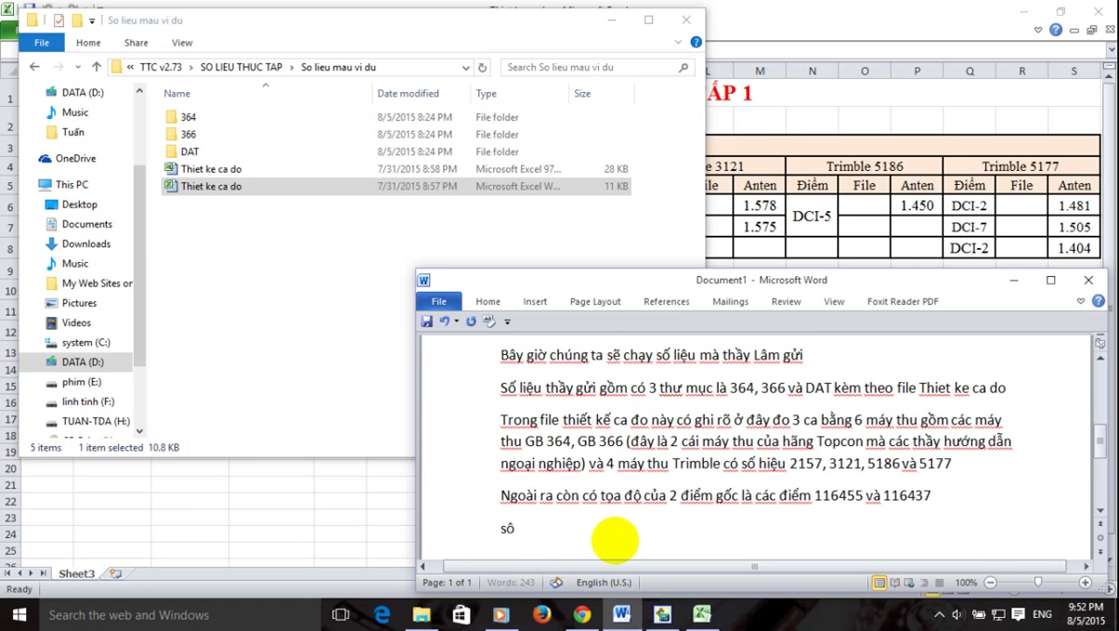
pyautogui.write('iệu đo')
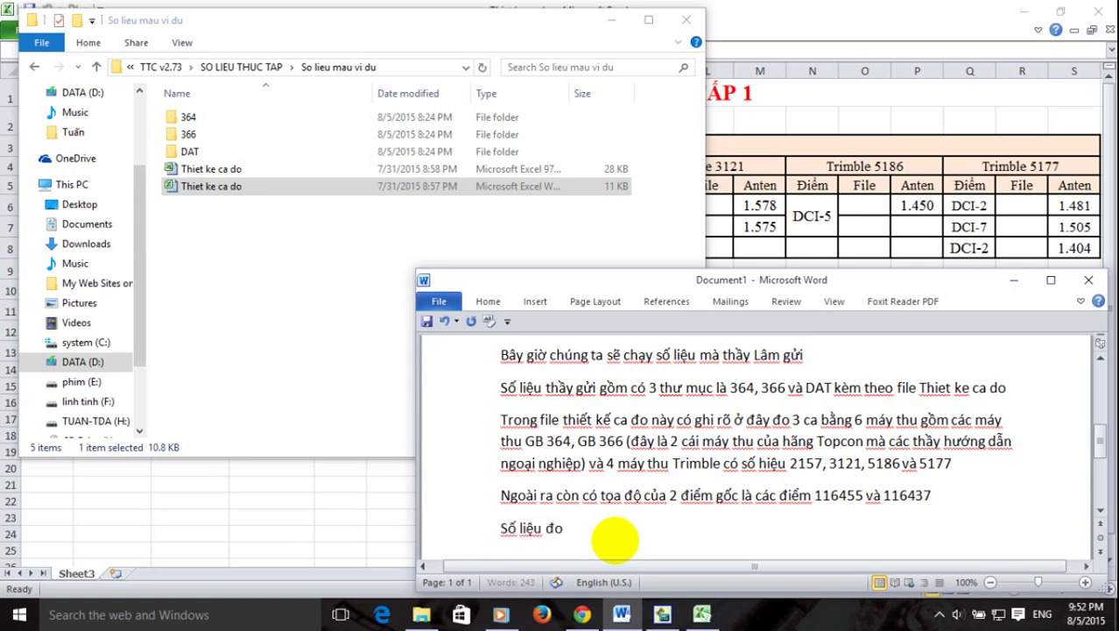
pyautogui.write(' của 2 máy topco')
pyautogui.write('n n')
pyautogui.write('ămf')
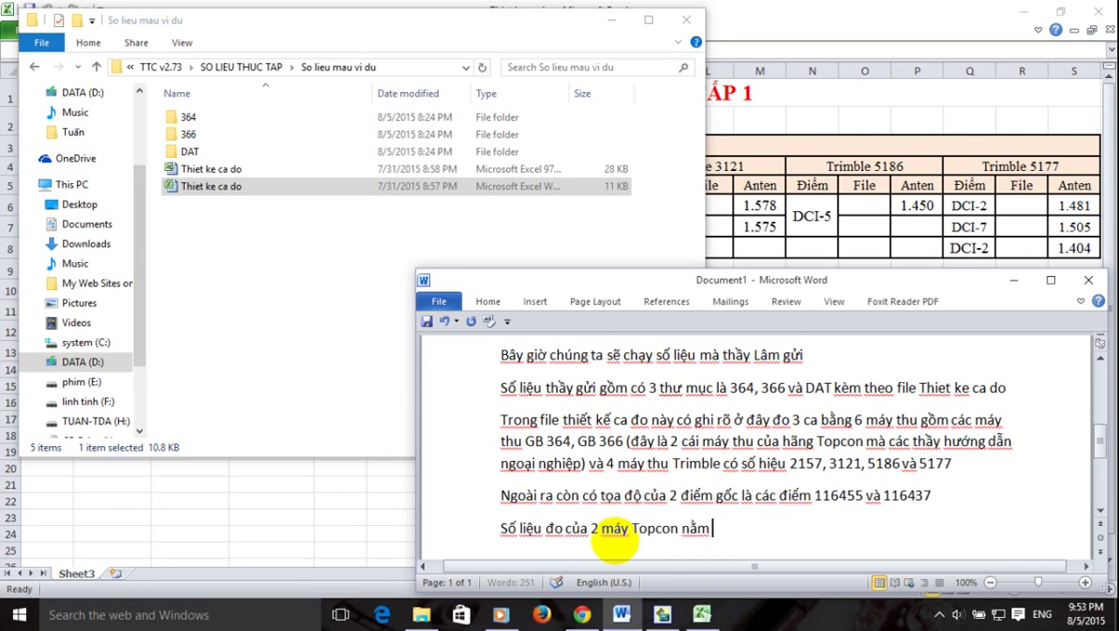
pyautogui.write(' trong 2 thư')
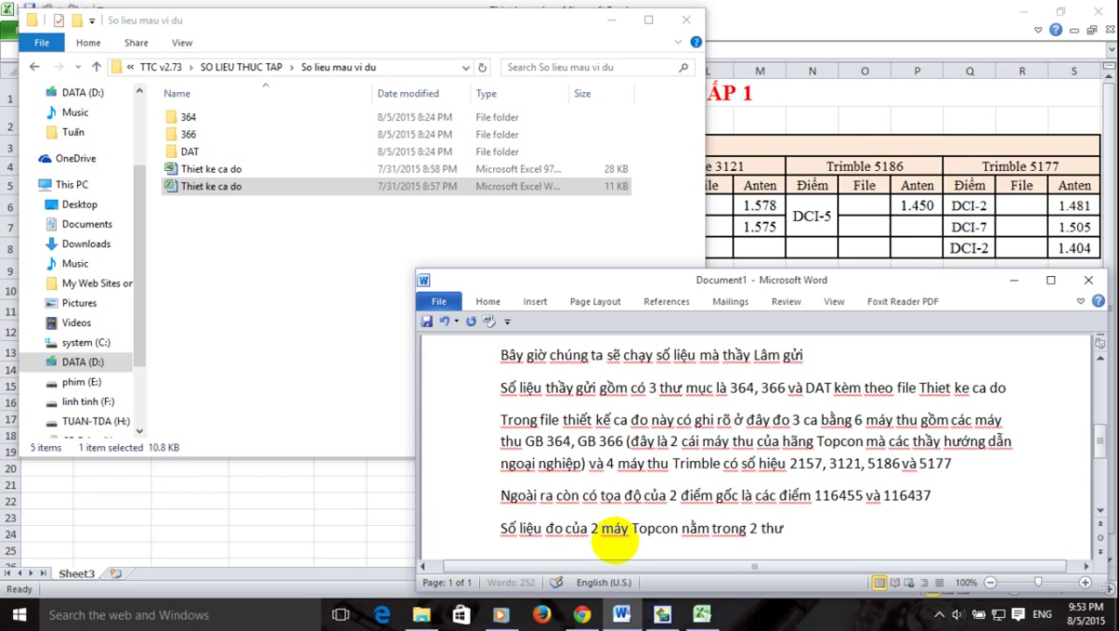
pyautogui.write(' mục 364 và 366, s')
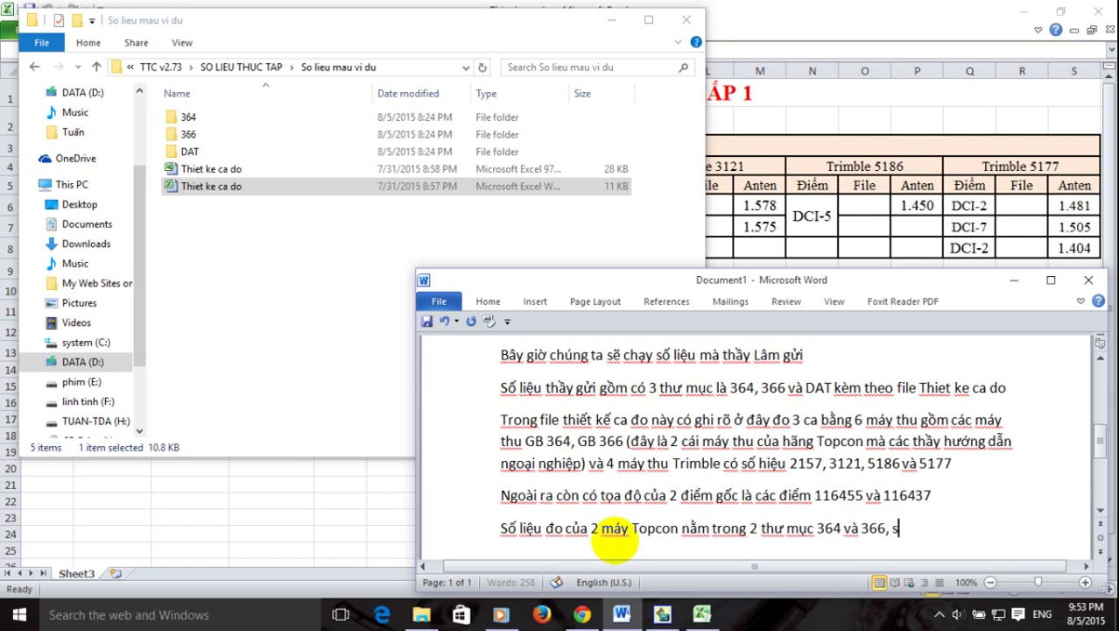
# Continue the sentence with "số liệu đo của 4 máy trimble còn lại nằm hết trong thư mục DAT".
pyautogui.write('ố liệu d')
pyautogui.write('o của')
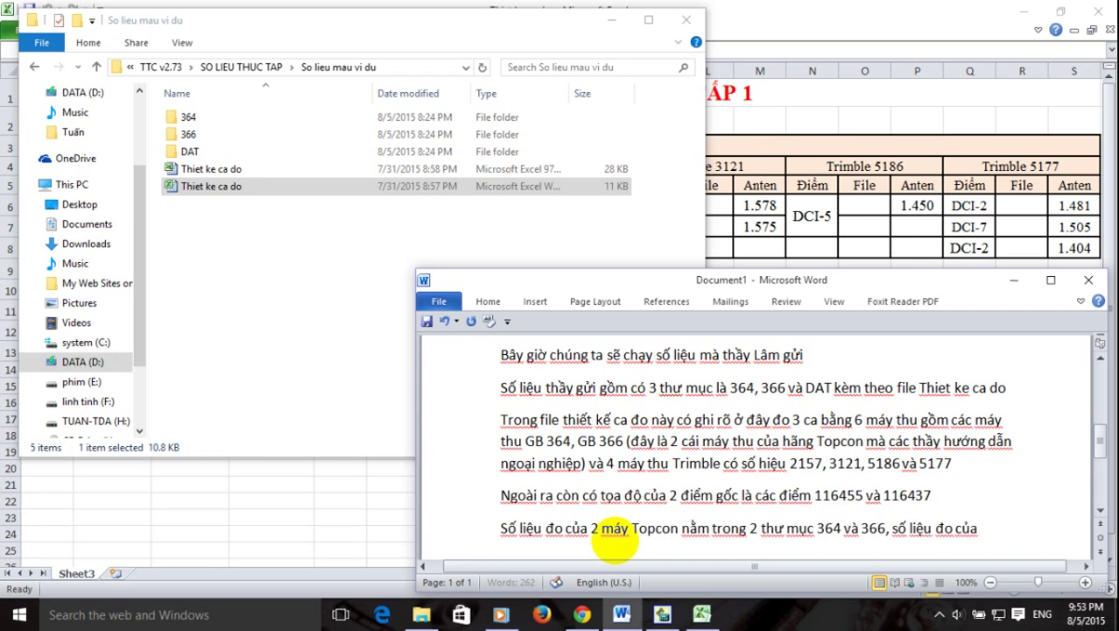
pyautogui.write(' 4 máy t')
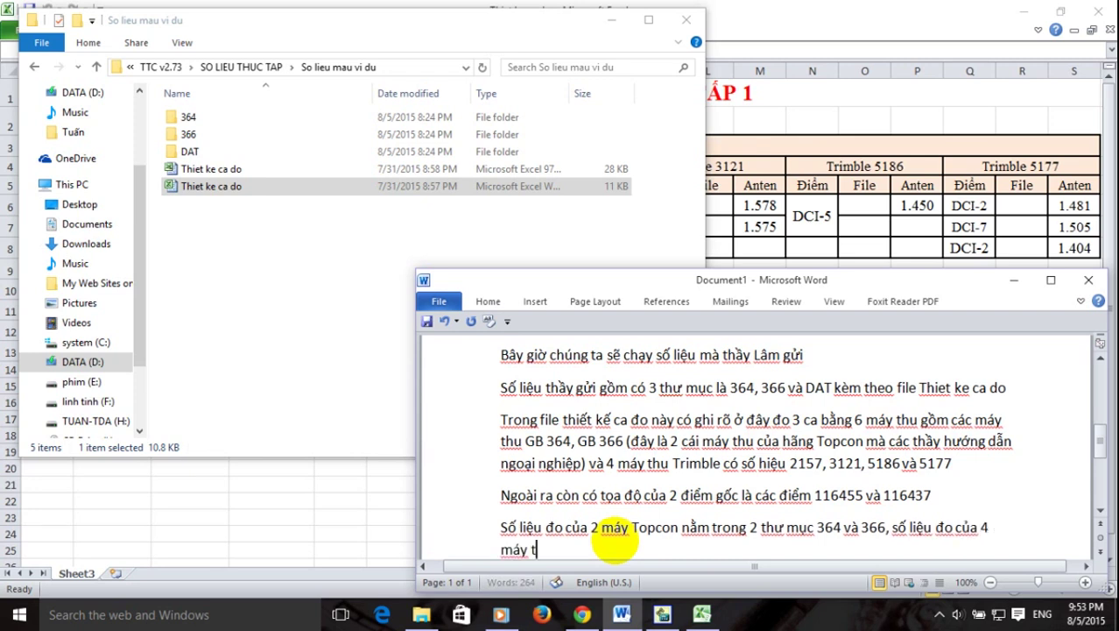
pyautogui.write('rimble')
pyautogui.write(' co')
pyautogui.write('n lai la')
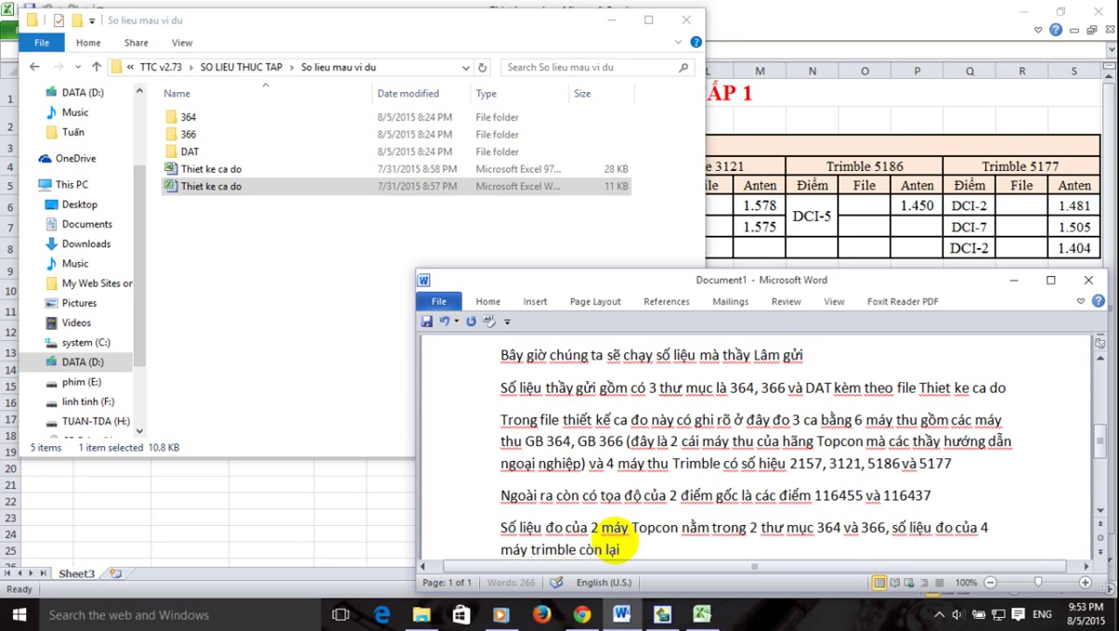
pyautogui.press('BackSpace')
pyautogui.write('nằm')
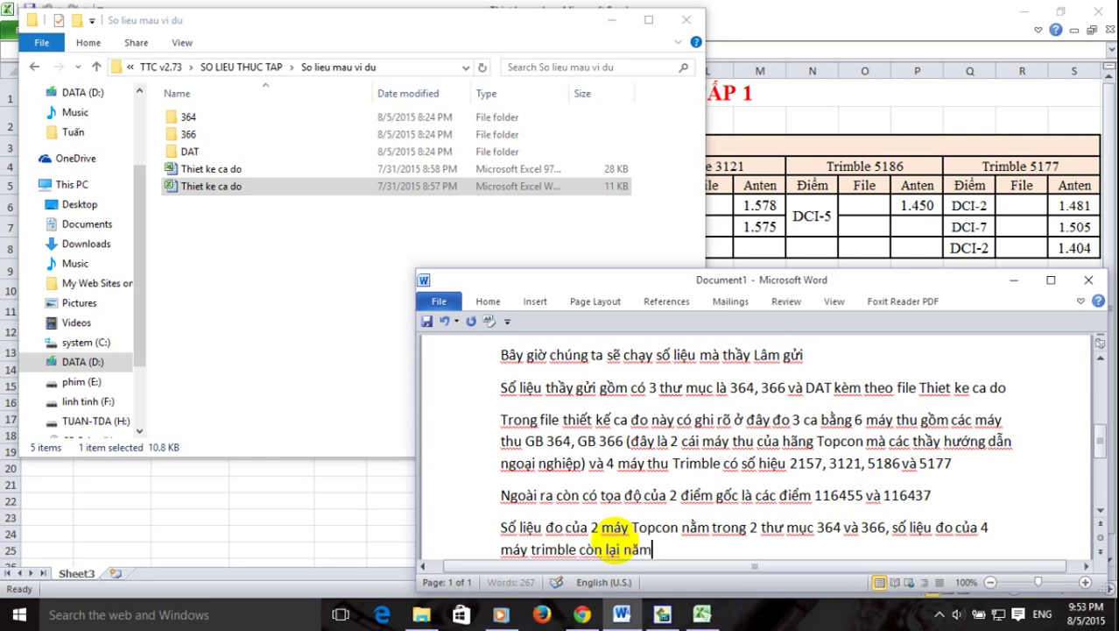
pyautogui.write(' het')
pyautogui.write('s trong thư mu')
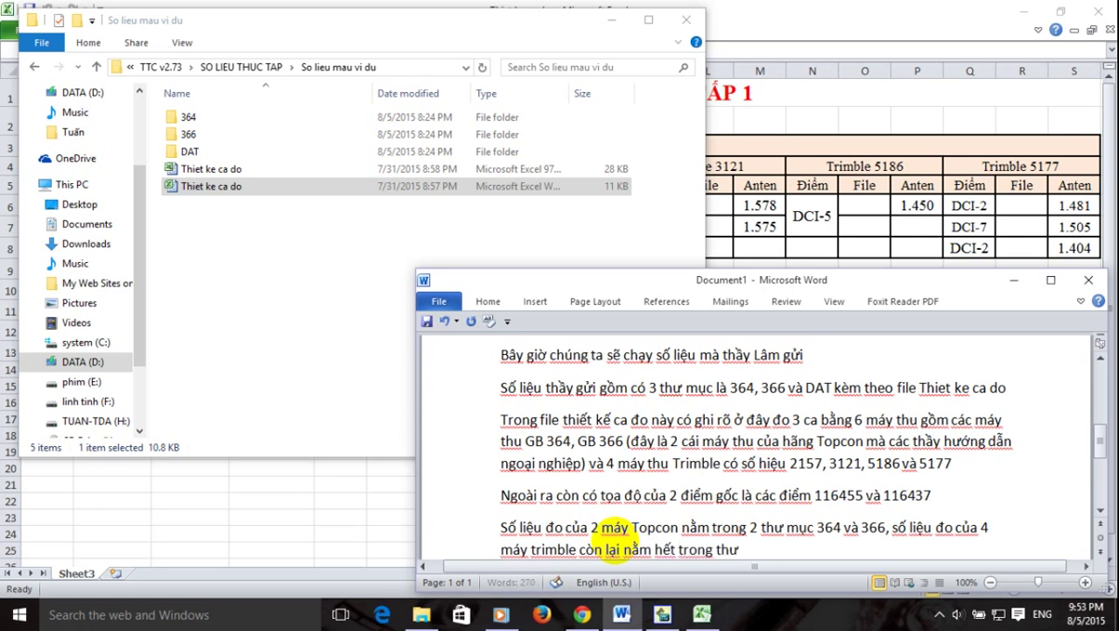
pyautogui.write('c')
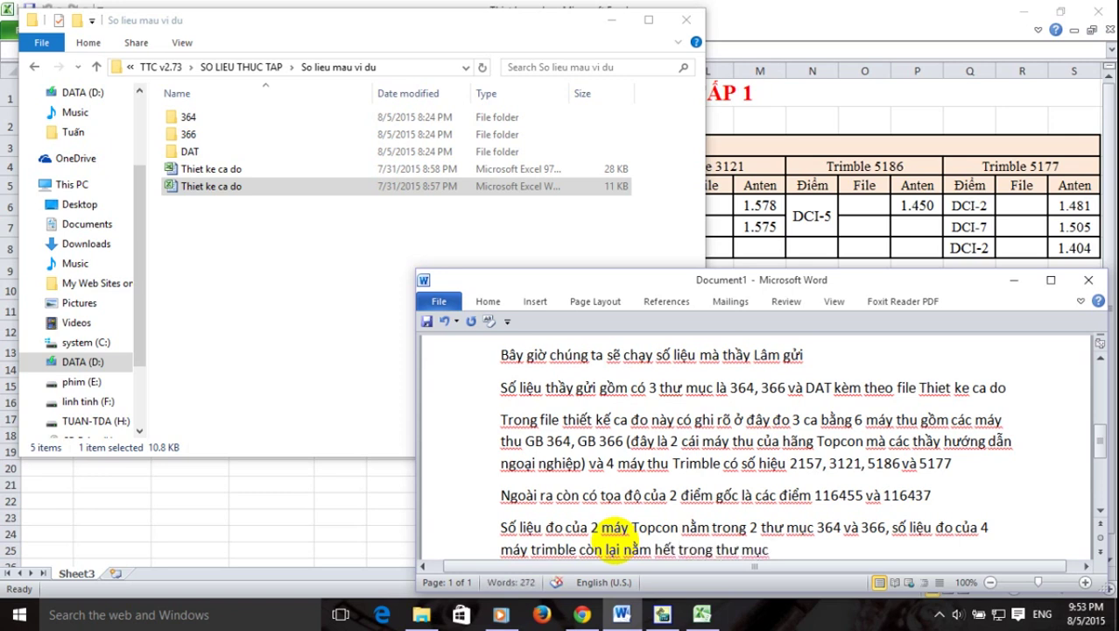
pyautogui.write('j DAT')
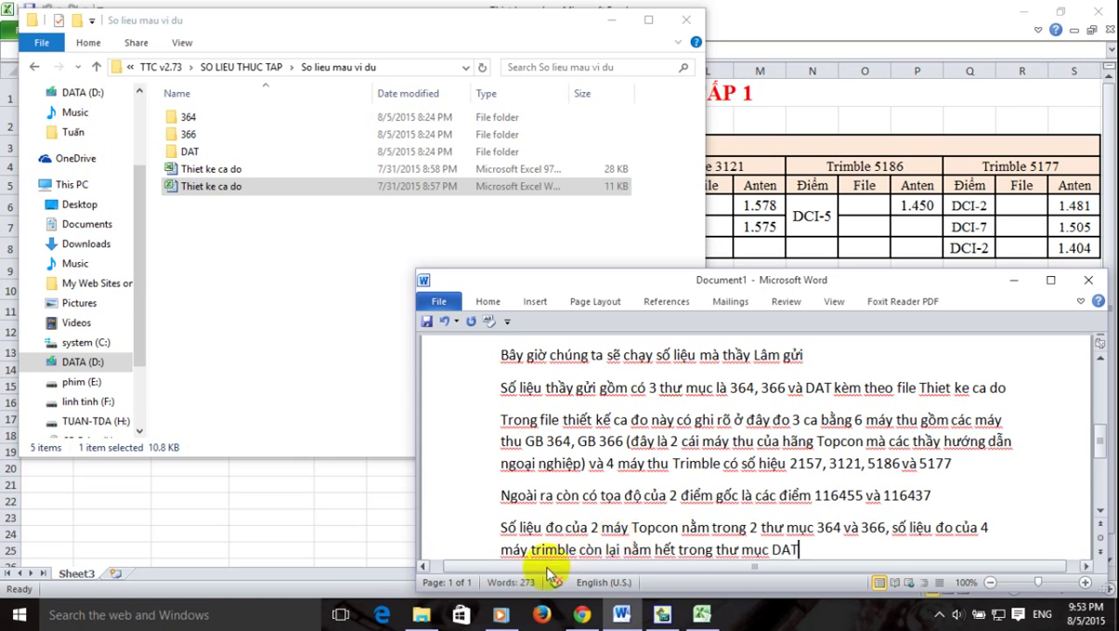
# Open the RINEX subfolder of the 364 data folder in File Explorer.
pyautogui.doubleClick(184, 120)
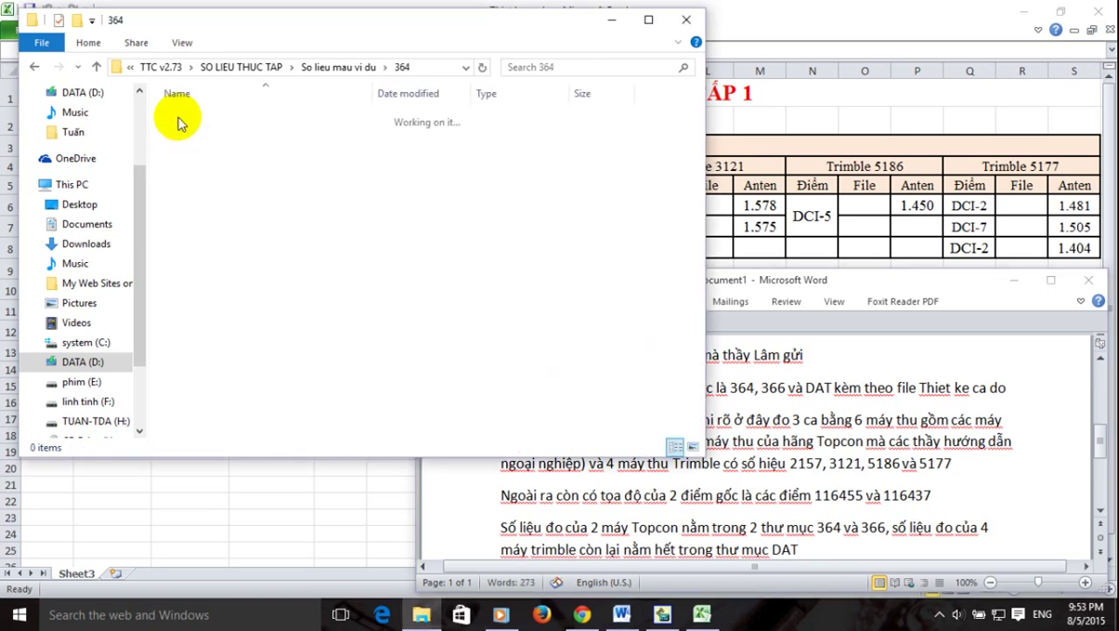
pyautogui.doubleClick(190, 121)
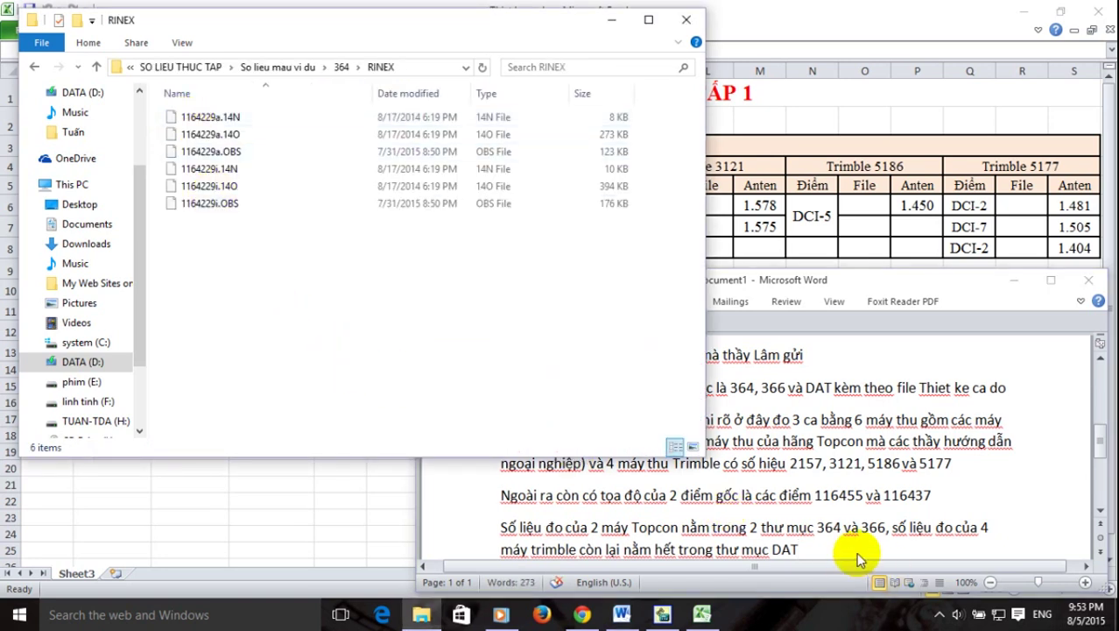
pyautogui.click(342, 67)
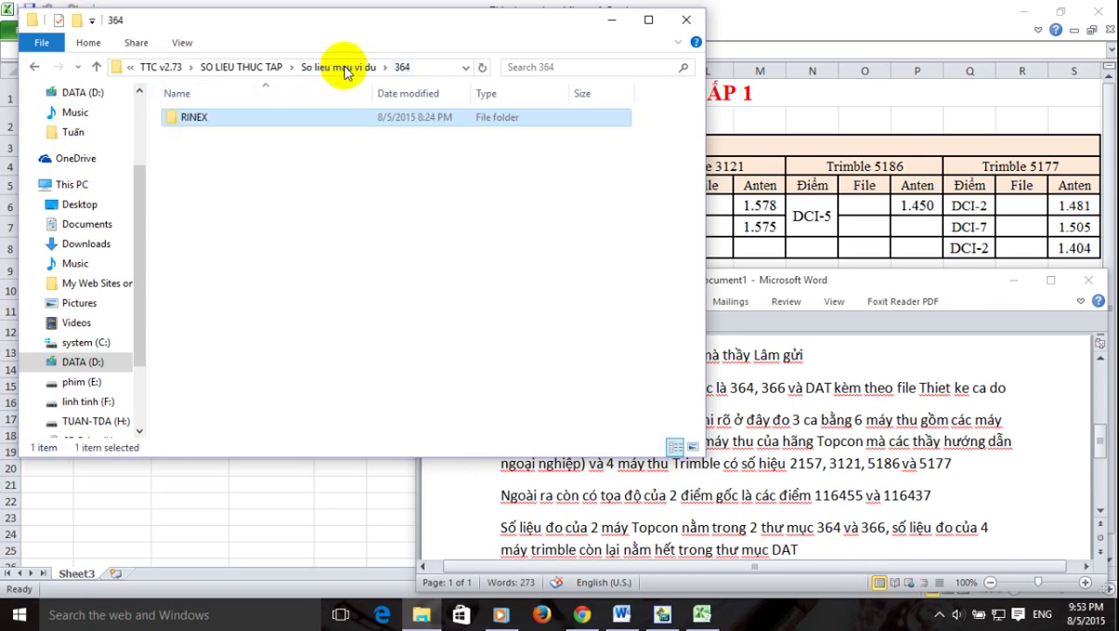
pyautogui.doubleClick(300, 118)
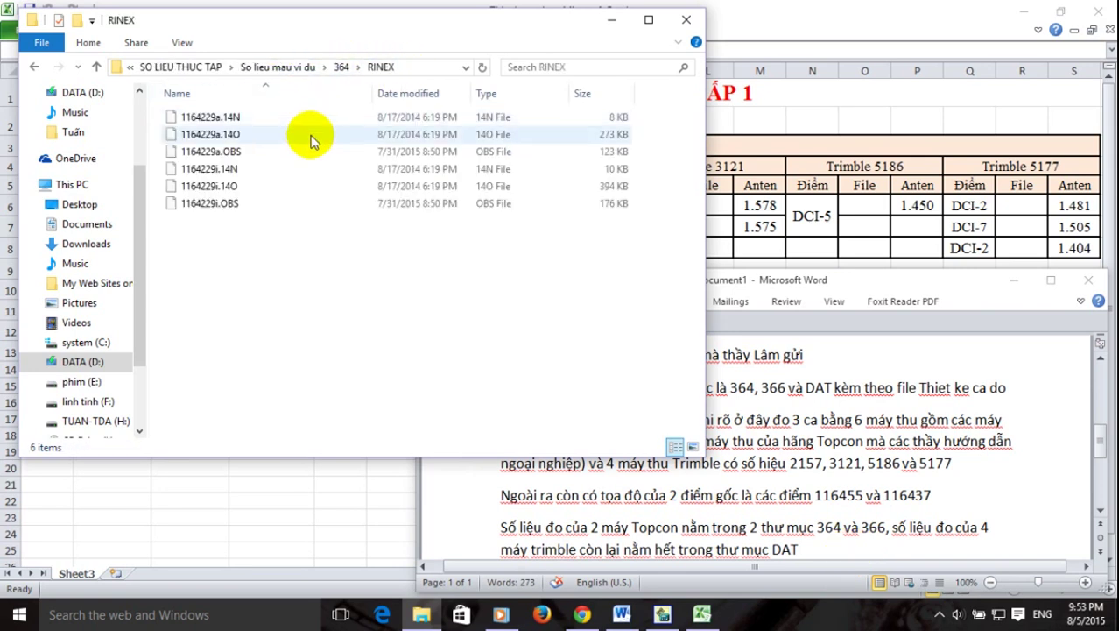
# Return to the Word document and add ". ở đây thì trong 2 thư mục 364 và 366" after DAT.
pyautogui.click(823, 544)
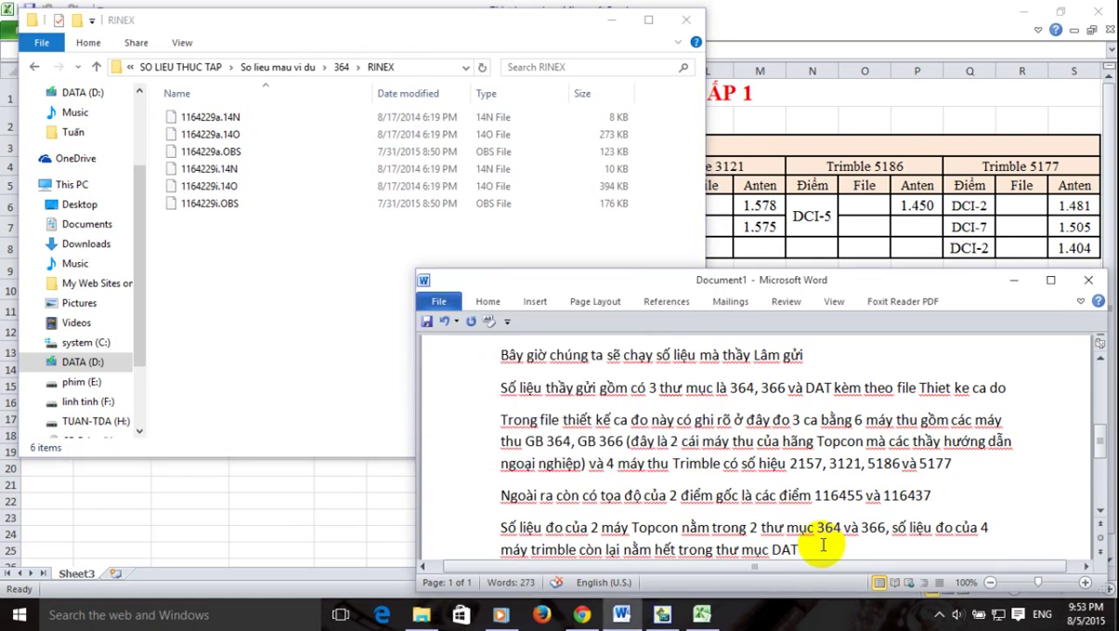
pyautogui.write('. ở đây thì')
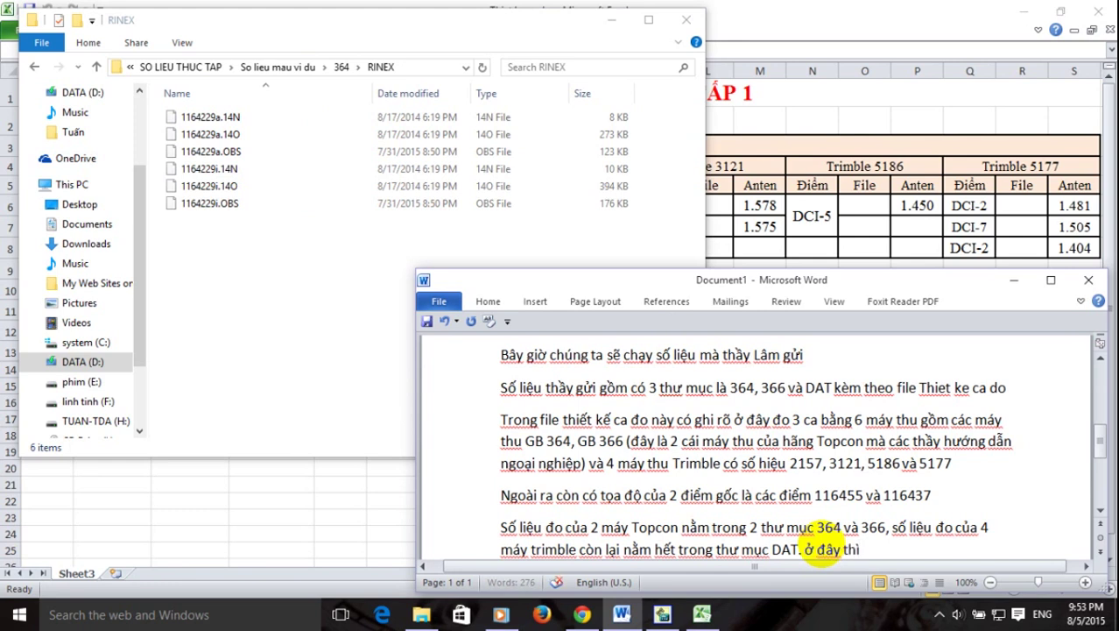
pyautogui.write(' trong 2 th')
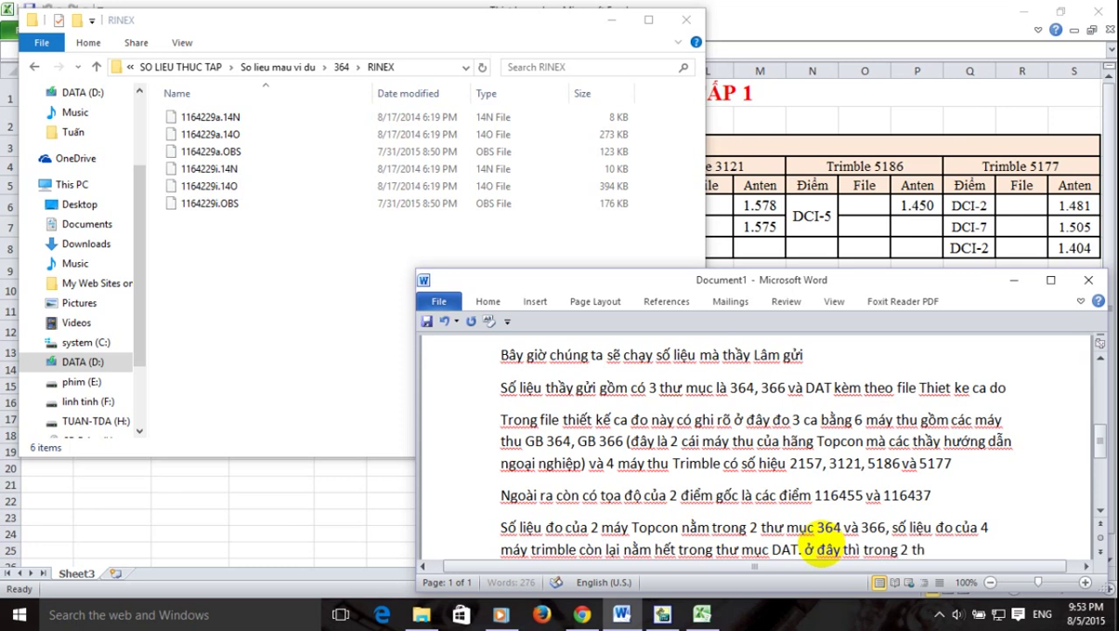
pyautogui.write('ư mục')
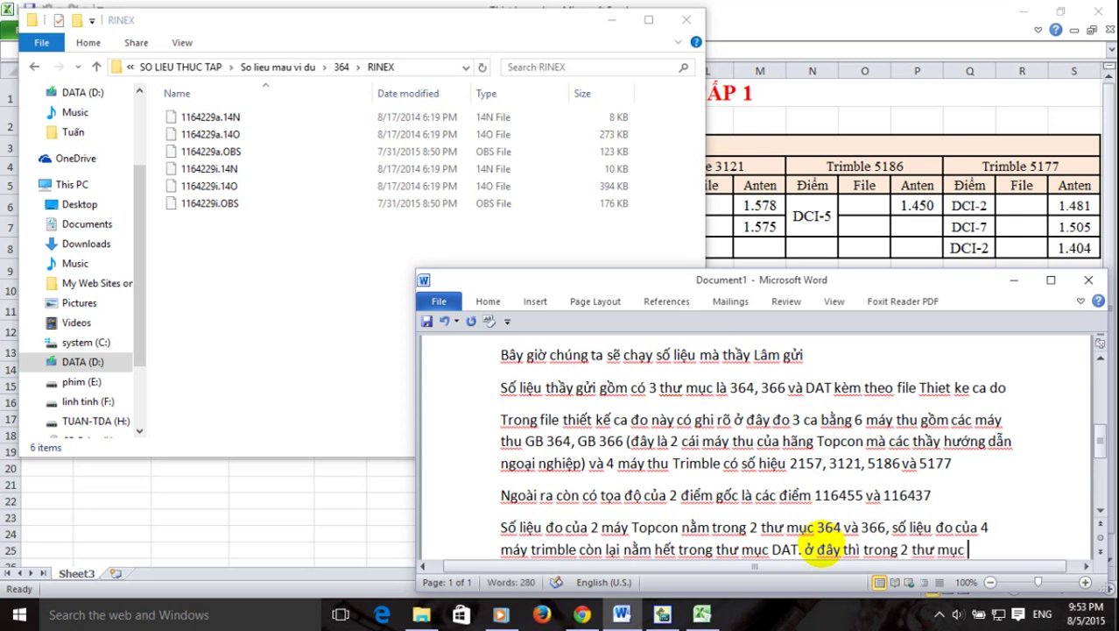
pyautogui.write(' 364 và 366')
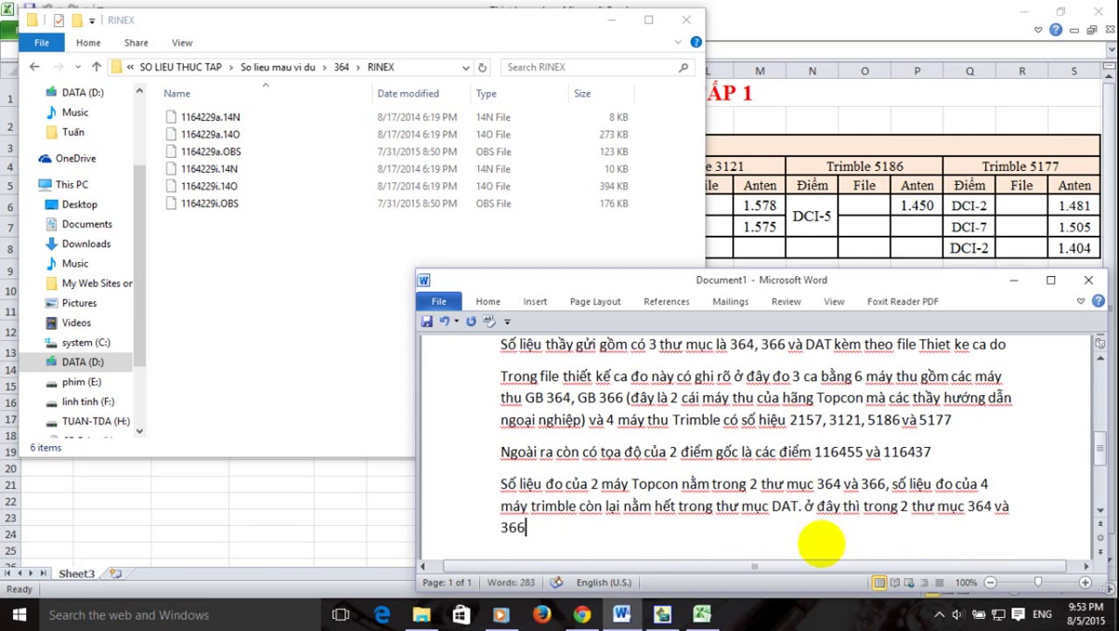
# Finish the sentence with "các thầy đã chuyển hết số liệu thô sang định dạng RINEX rồi" and start a new paragraph.
pyautogui.write(' các t')
pyautogui.write('hây đã ch')
pyautogui.write('uyêển')
pyautogui.write(' hêtết ')
pyautogui.write('s')
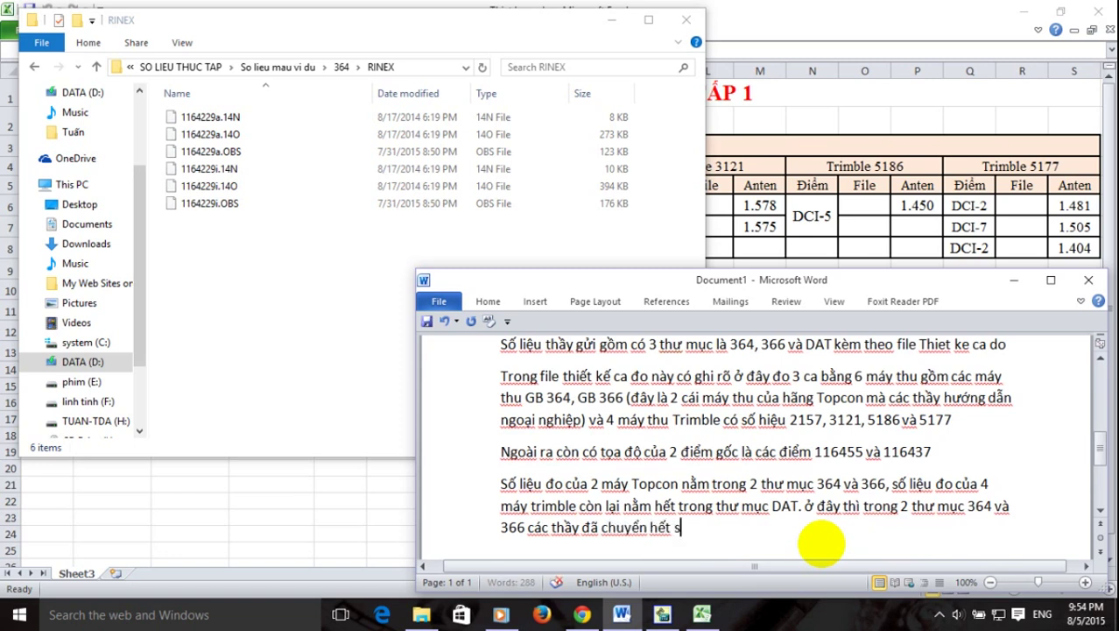
pyautogui.write('ố liệu t')
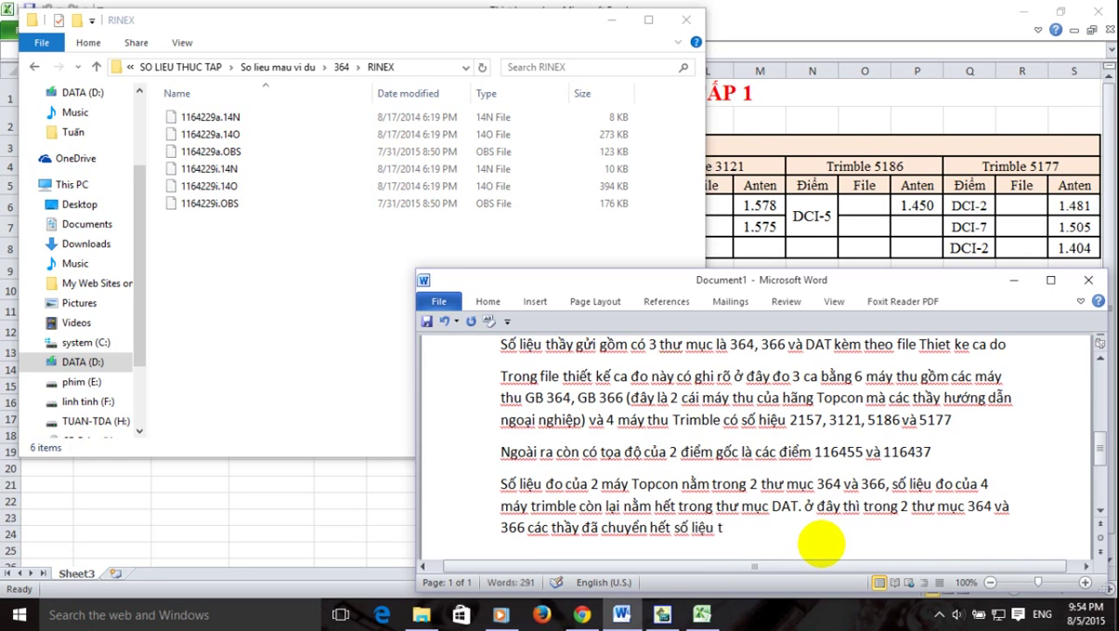
pyautogui.write('hô sang đinh dang RI')
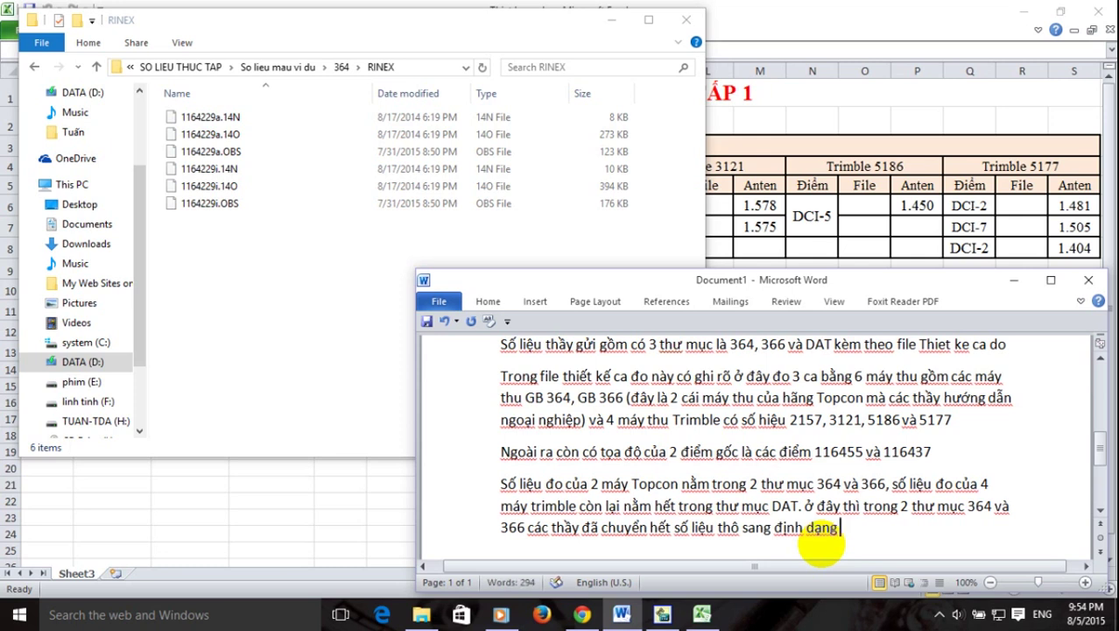
pyautogui.write('NEX r')
pyautogui.write('ôif')
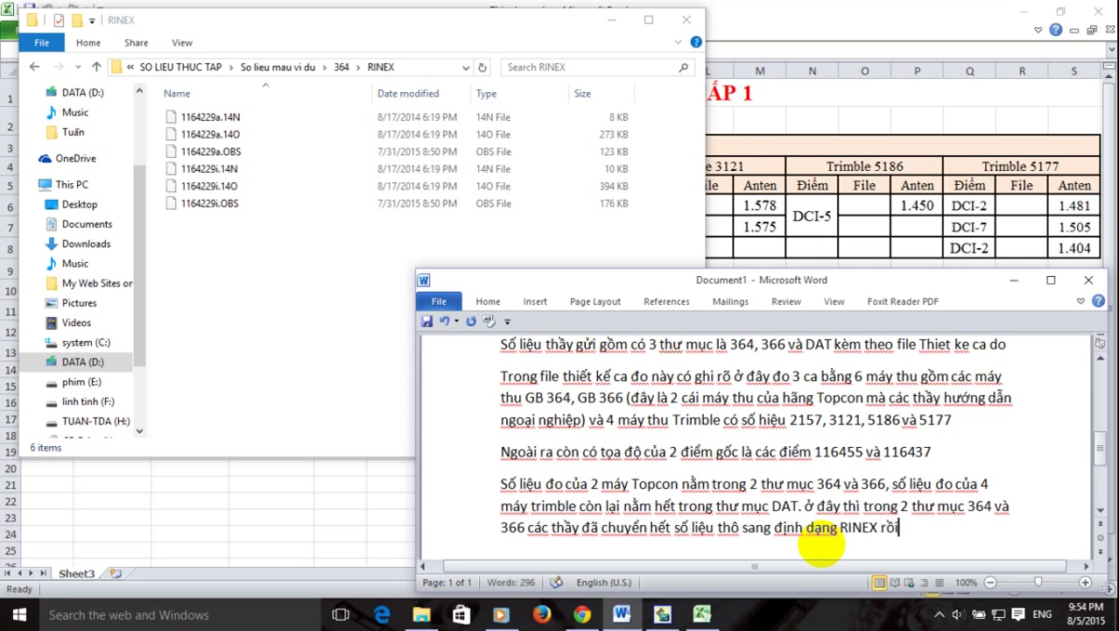
pyautogui.press('Return')
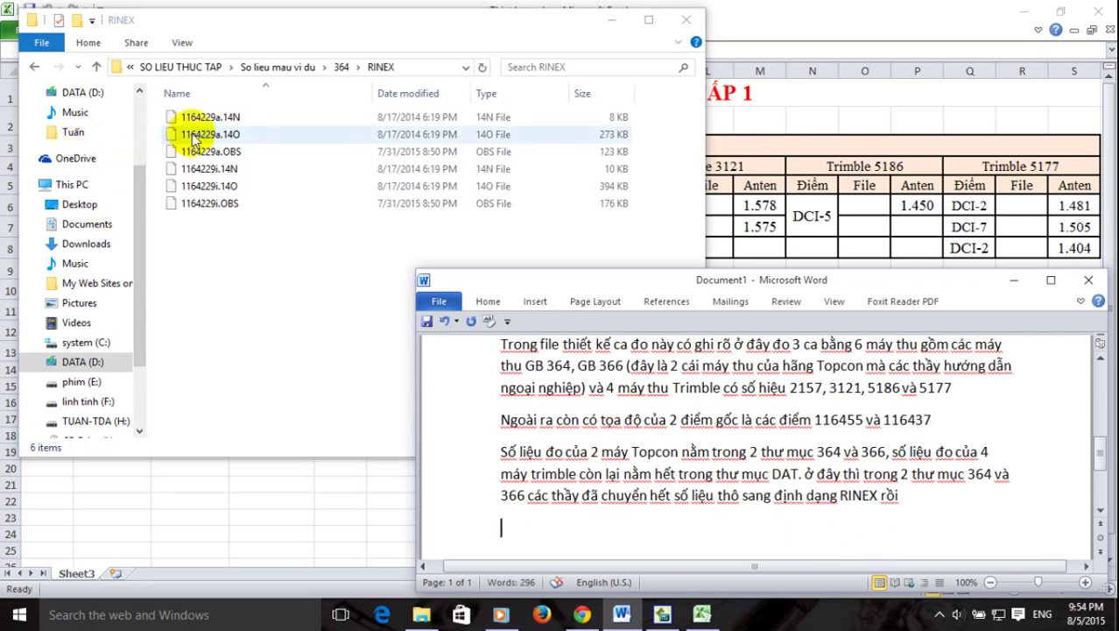
# Open 1164229a.14N from the RINEX folder in Notepad, keeping Notepad as the default app for .14N files.
pyautogui.click(196, 116)
pyautogui.moveTo(235, 120); pyautogui.dragTo(497, 452)
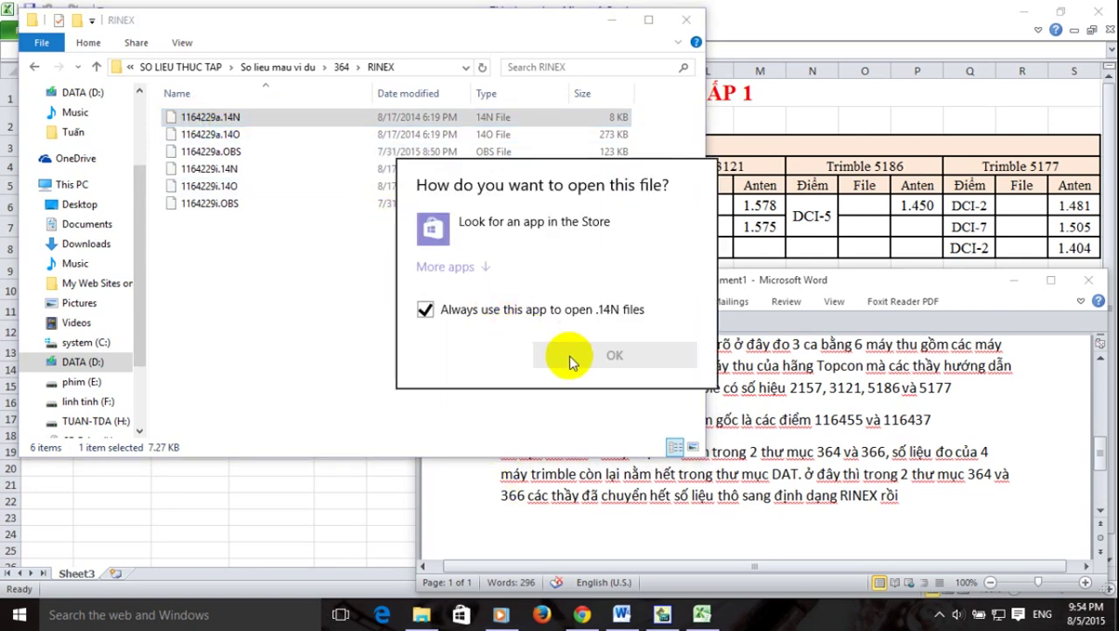
pyautogui.click(459, 266)
pyautogui.scroll(-3, 530, 379)
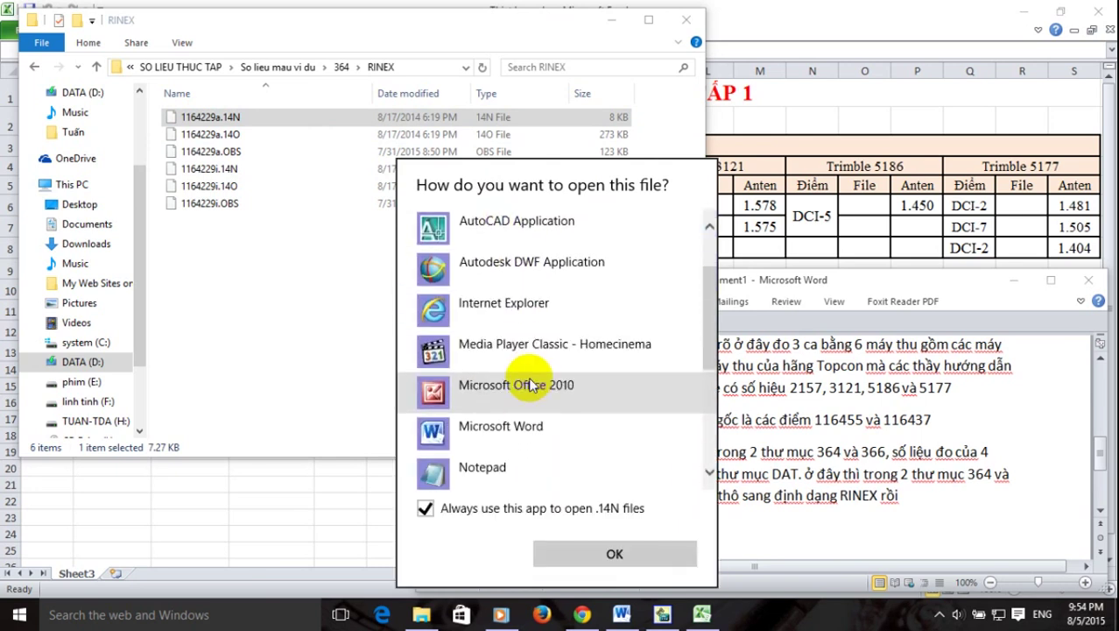
pyautogui.click(504, 430)
pyautogui.click(617, 561)
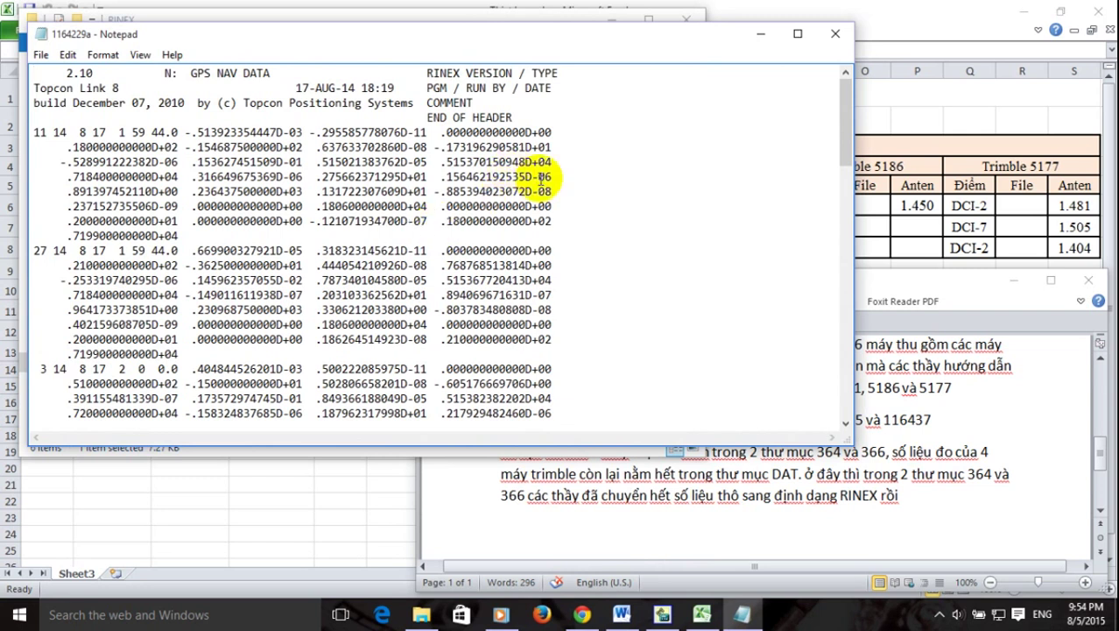
# Look through the GPS navigation data in 1164229a.14N to its end and close the file.
pyautogui.scroll(-6, 550, 208)
pyautogui.scroll(-12, 551, 208)
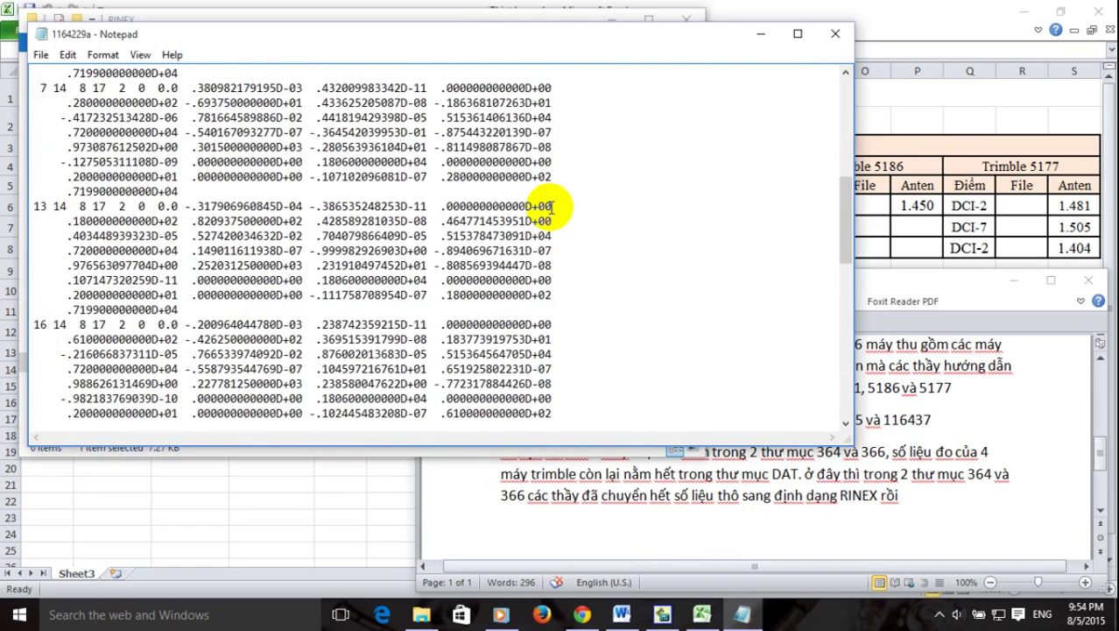
pyautogui.scroll(-6, 551, 207)
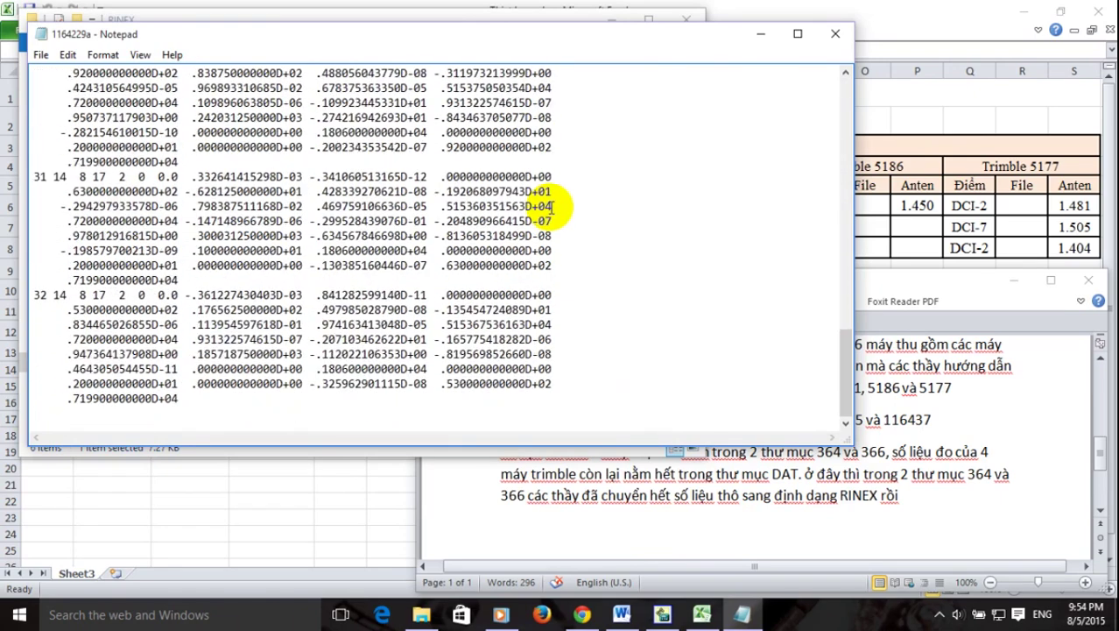
pyautogui.click(835, 33)
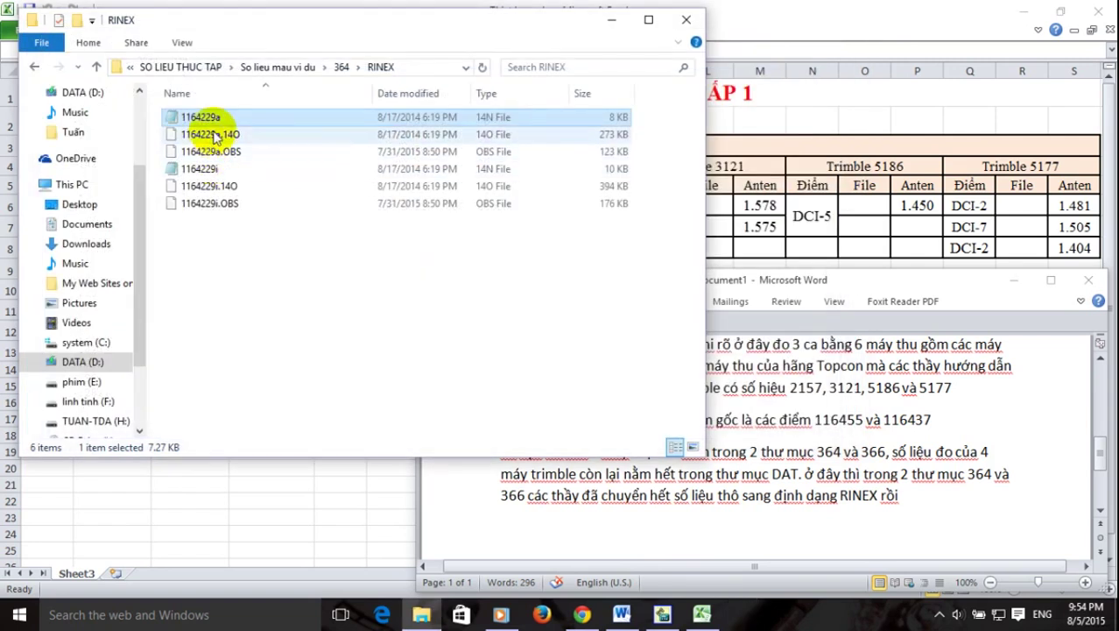
# Open 1164229a.14O with Notepad, keeping it as the default app for .14O files.
pyautogui.click(215, 134)
pyautogui.doubleClick(215, 134)
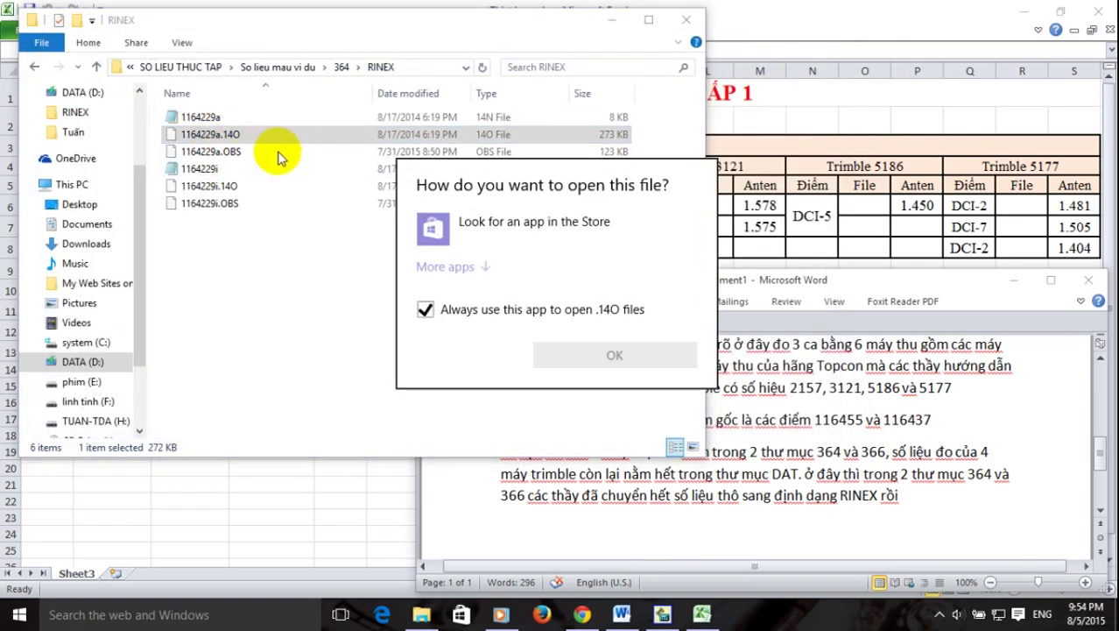
pyautogui.click(455, 268)
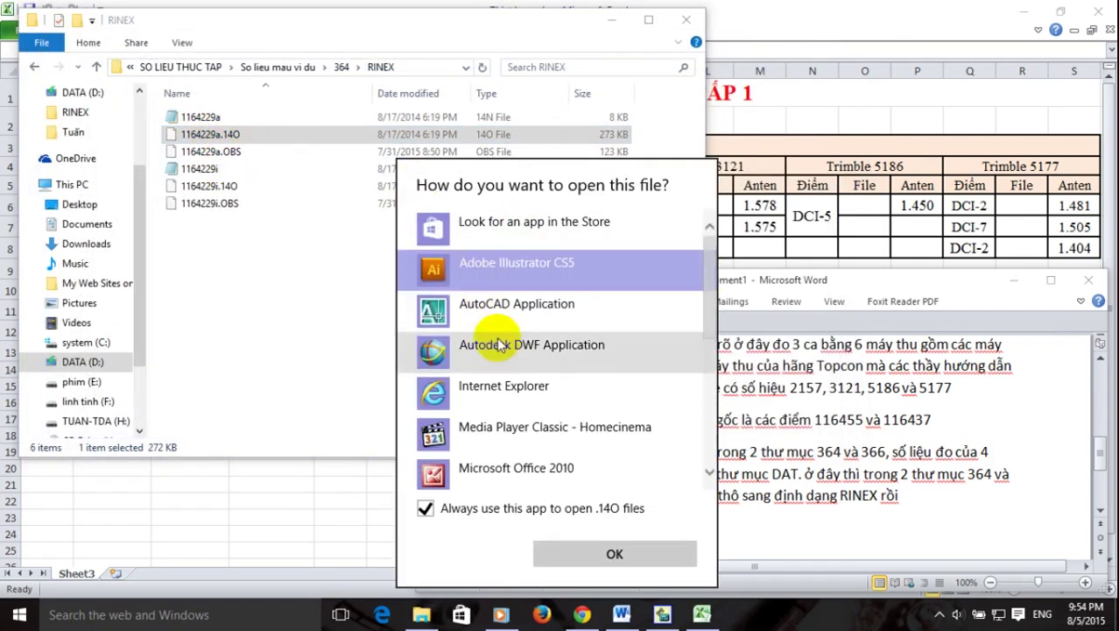
pyautogui.scroll(-4, 490, 346)
pyautogui.doubleClick(514, 377)
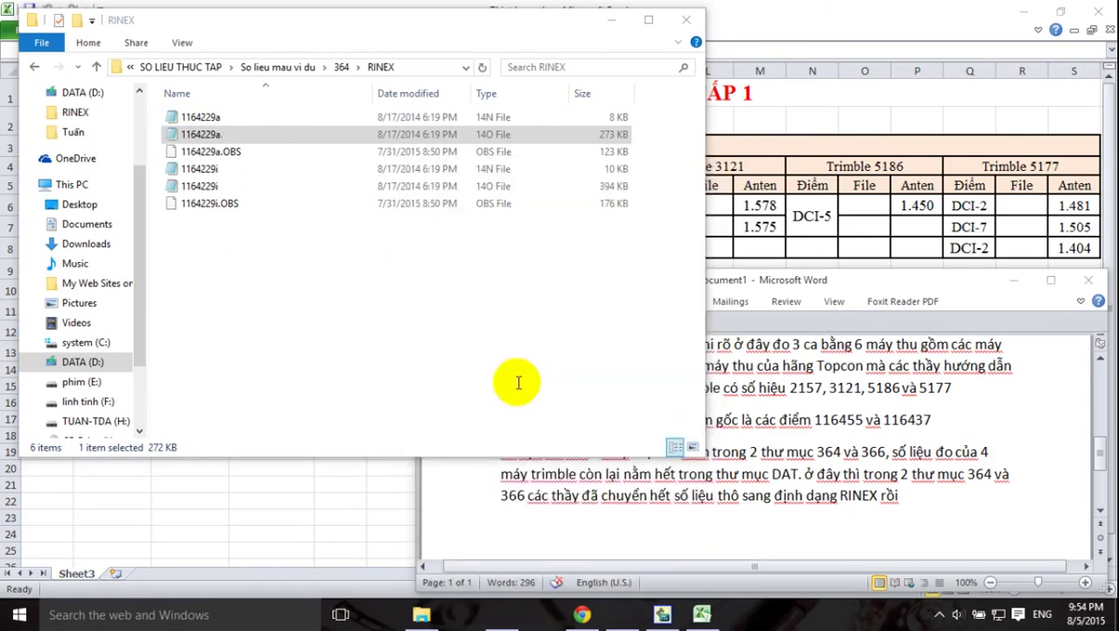
# Look through the header and satellite observation records in 1164229a.14O and close the file.
pyautogui.click(506, 280)
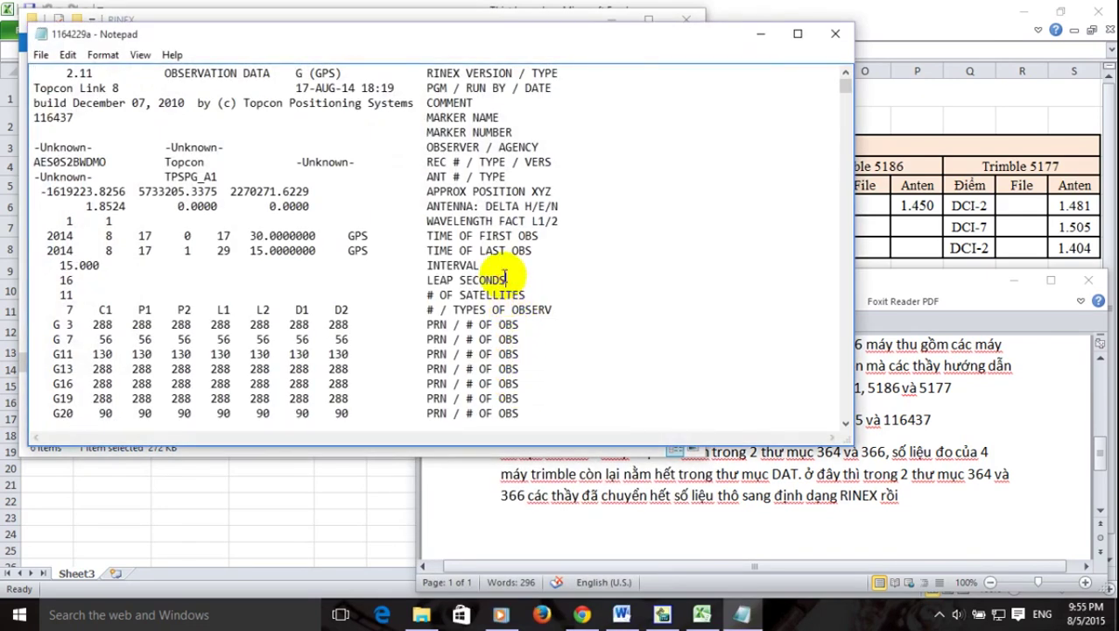
pyautogui.scroll(-4, 506, 279)
pyautogui.scroll(-15, 506, 279)
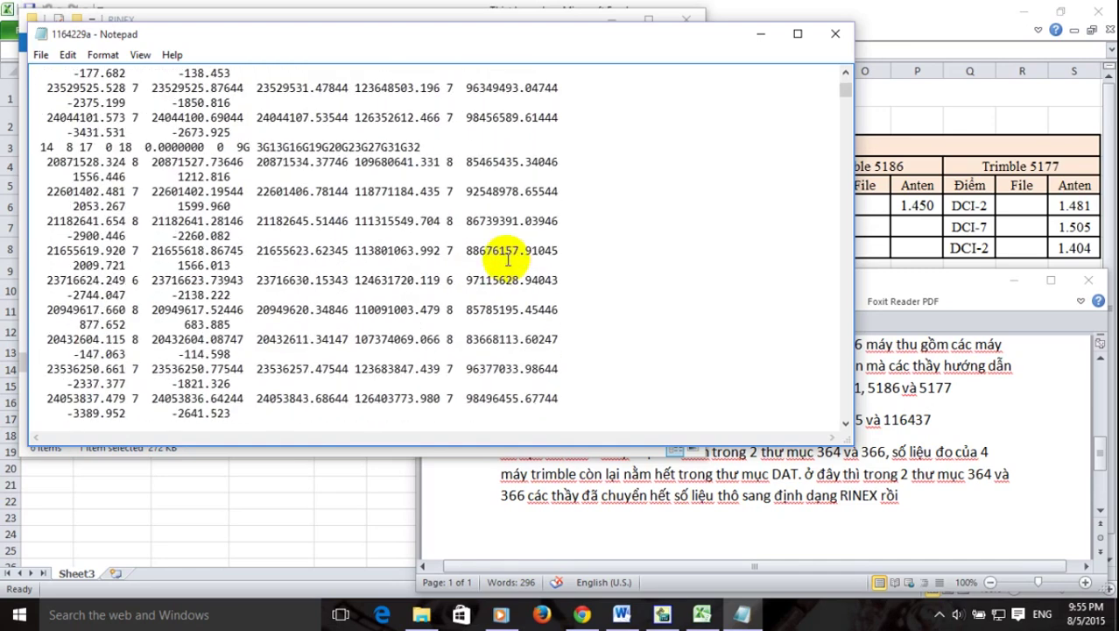
pyautogui.click(834, 35)
# Open 1164229a.OBS with Notepad, keeping it as the default app for .OBS files, and close the file.
pyautogui.click(198, 152)
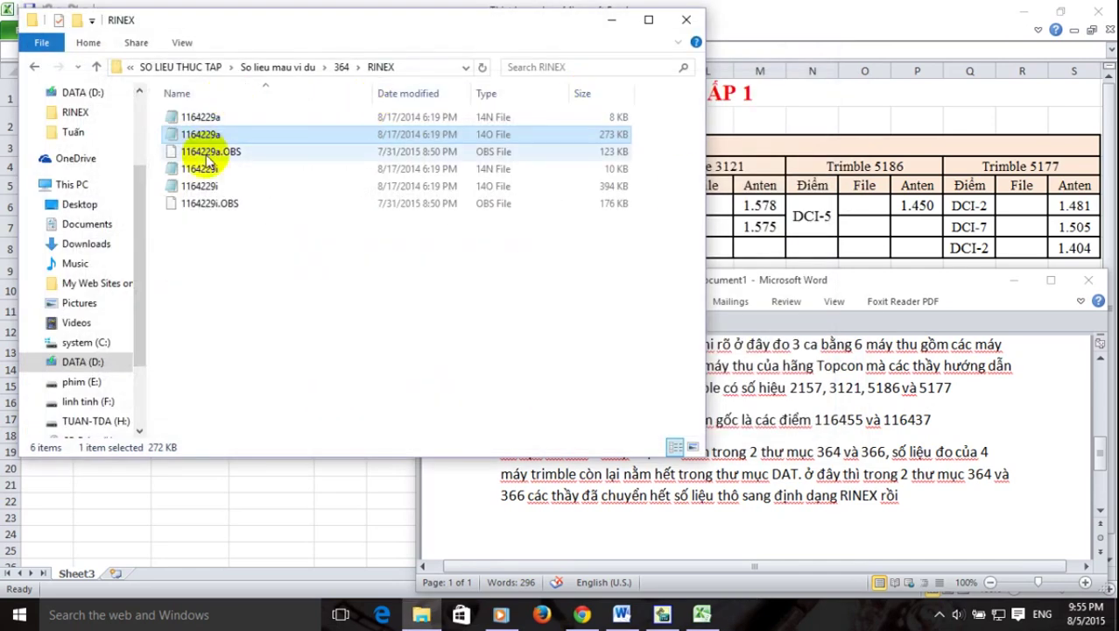
pyautogui.doubleClick(213, 154)
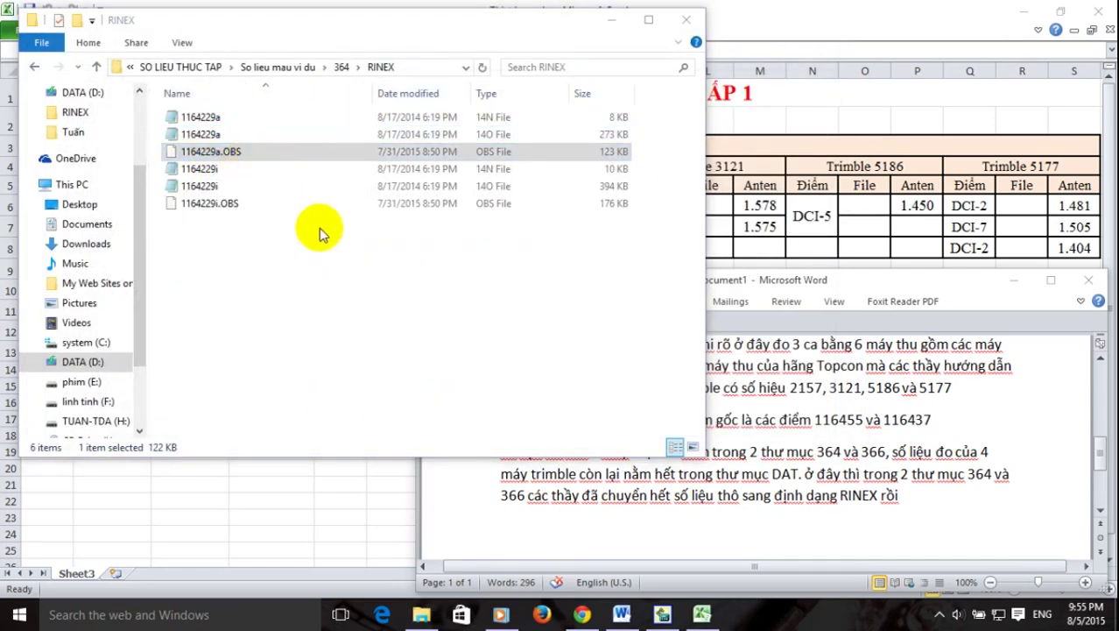
pyautogui.click(469, 271)
pyautogui.scroll(-5, 514, 356)
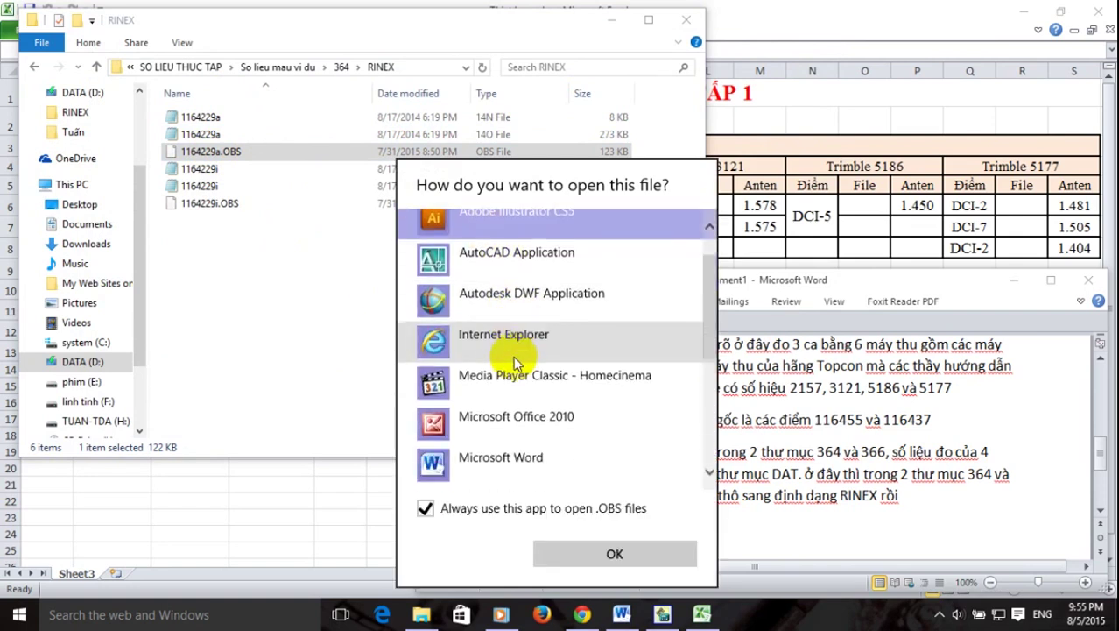
pyautogui.doubleClick(513, 356)
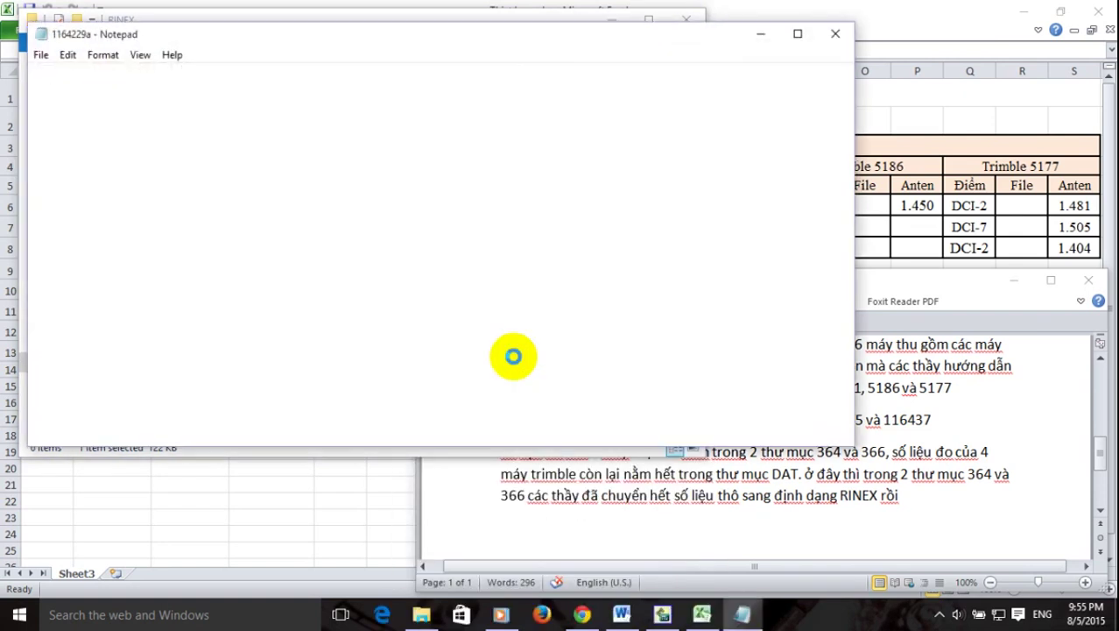
pyautogui.click(834, 33)
# Go to the DAT folder under So lieu mau vi du and select 21572293.dat.
pyautogui.click(324, 68)
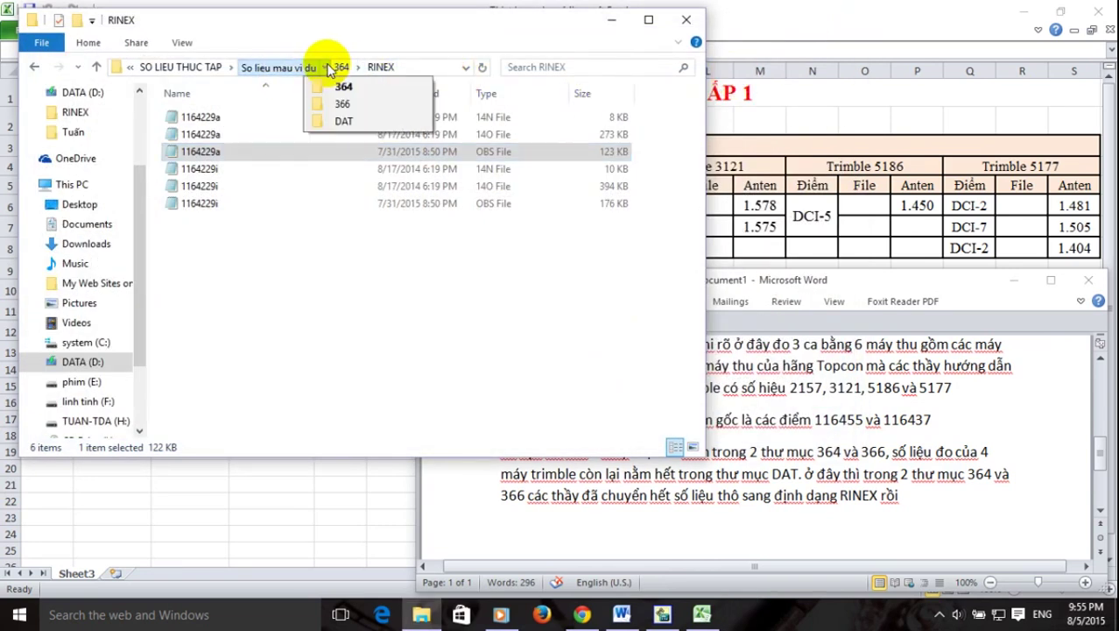
pyautogui.click(343, 121)
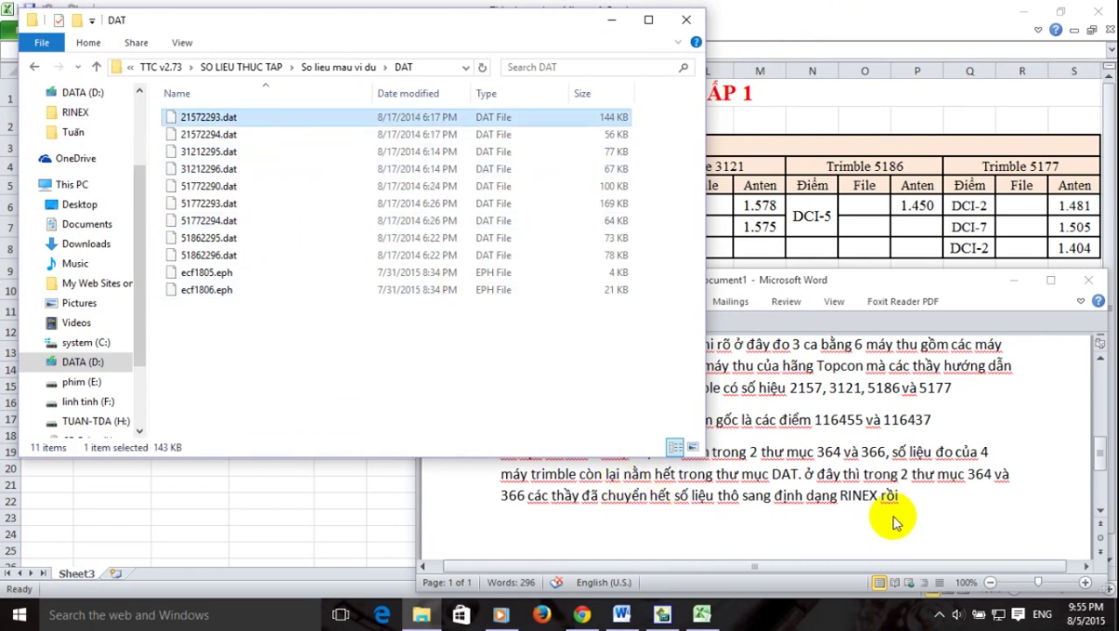
pyautogui.click(289, 117)
# Extend the Word paragraph with ".Số liệu của 4 máy trimble thì vẫn để ở định dạng .DAT và vẫn chưa chuyển về định dạng RINEX".
pyautogui.click(905, 496)
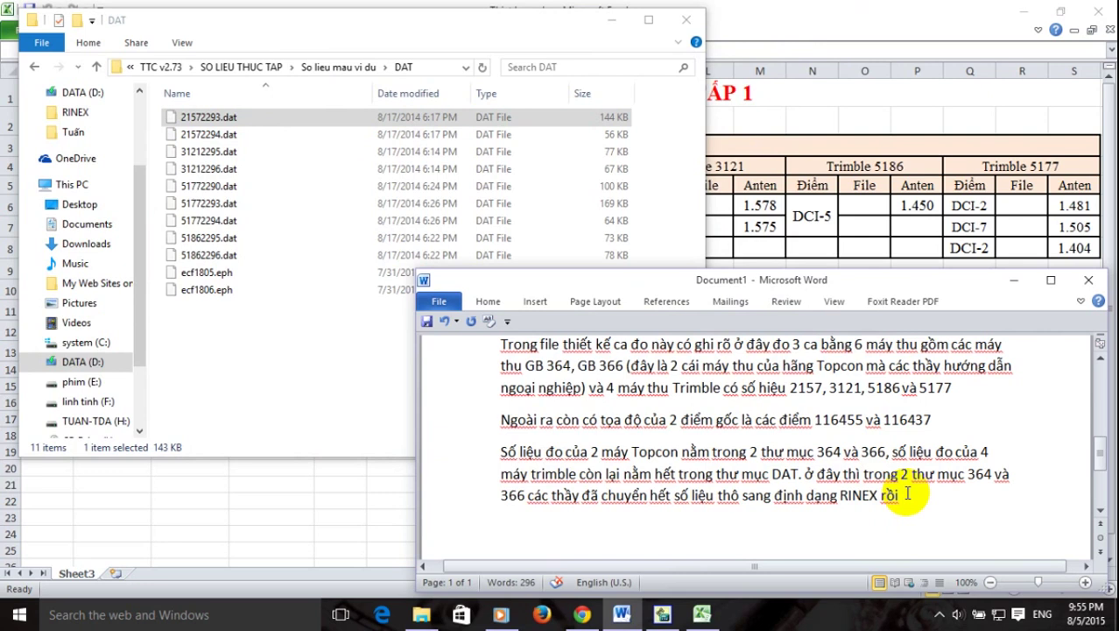
pyautogui.write('.Số liệu của 4 máy tr')
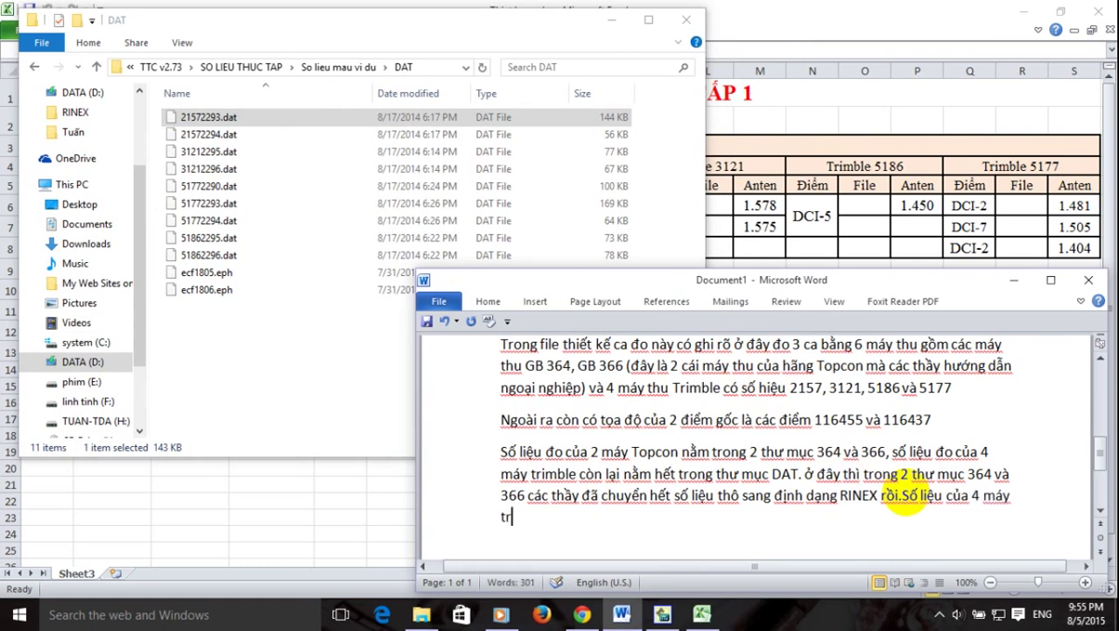
pyautogui.write('imble')
pyautogui.write(' thif vanax')
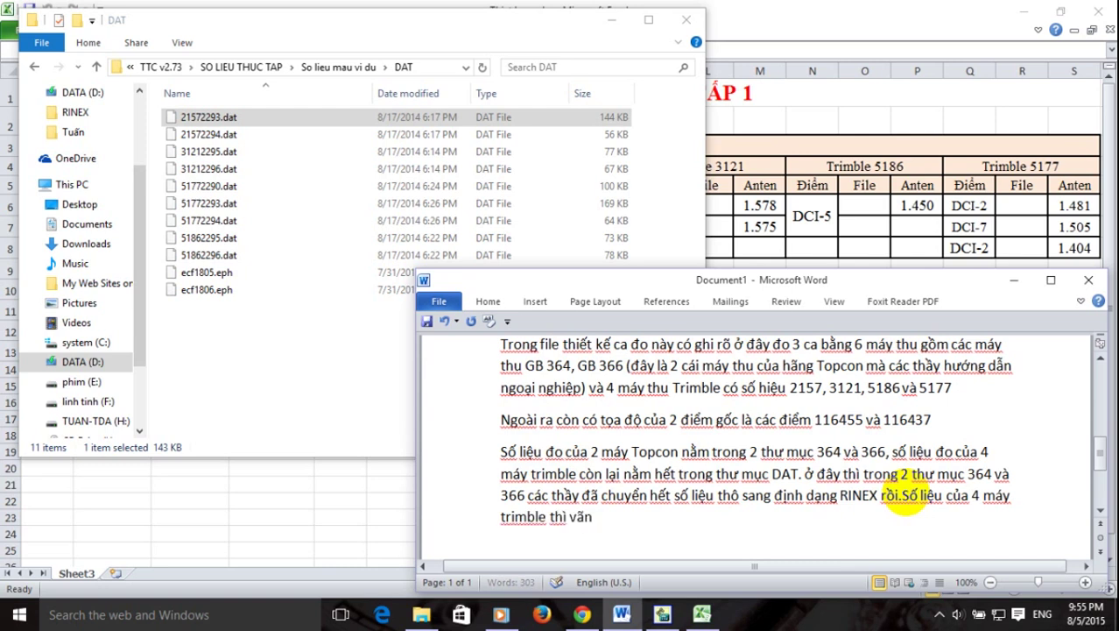
pyautogui.write(' để ở đin')
pyautogui.write('nh dangj ')
pyautogui.write('.DAT')
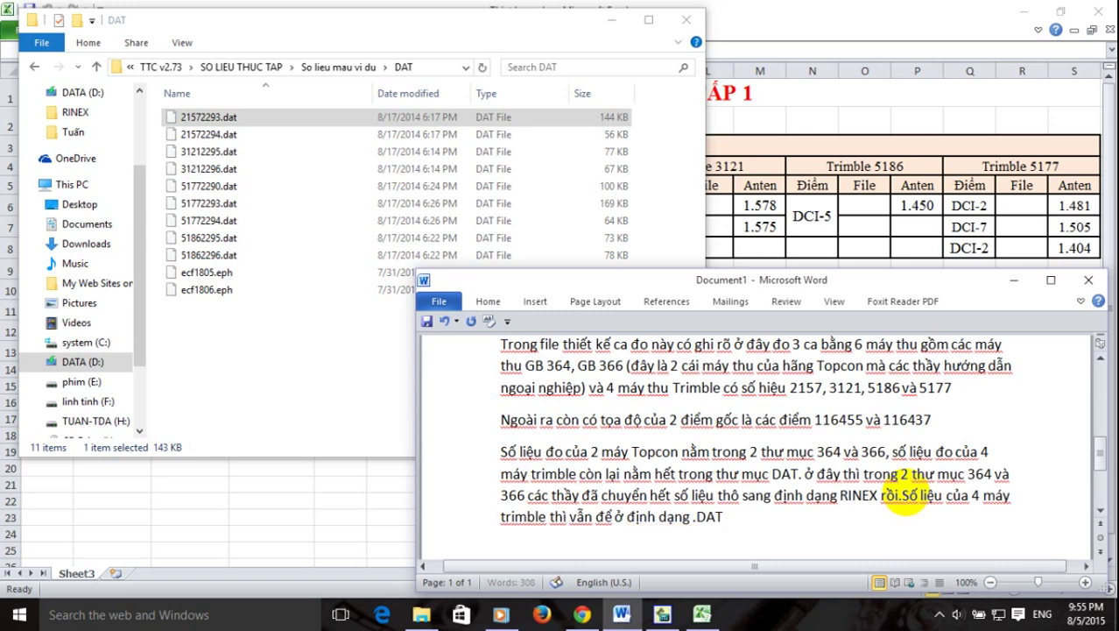
pyautogui.write(' và vẫn chưa chuyeển về định dang RINEX')
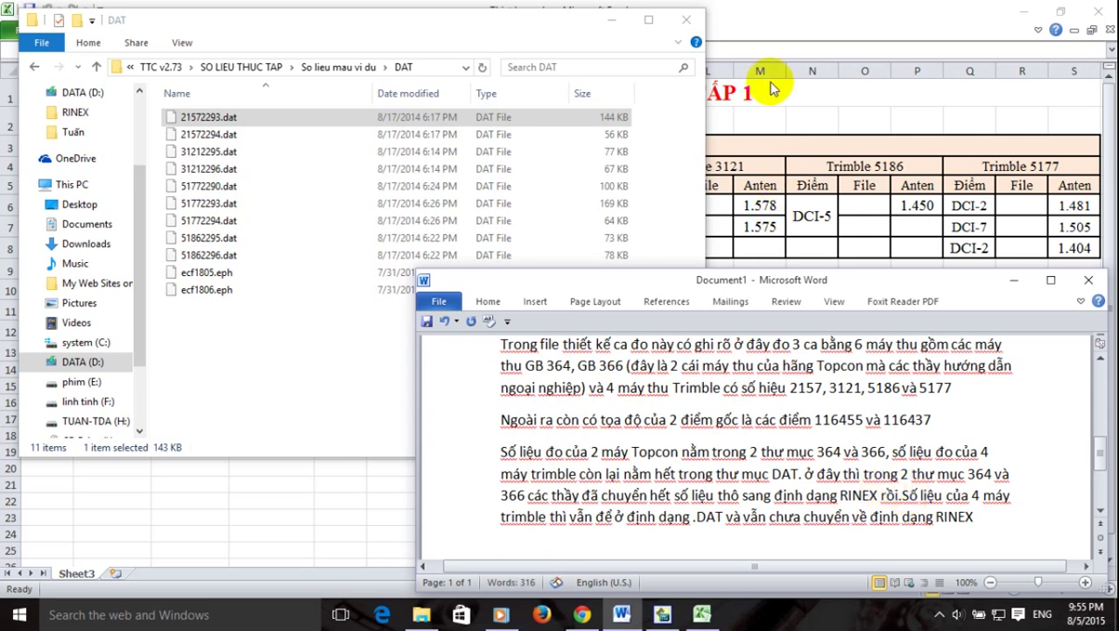
# Move the DAT folder window off the session table and start a Word paragraph with "Mọi người có thể chú ý ở đây, số liệu".
pyautogui.click(405, 12)
pyautogui.moveTo(406, 12); pyautogui.dragTo(374, 224)
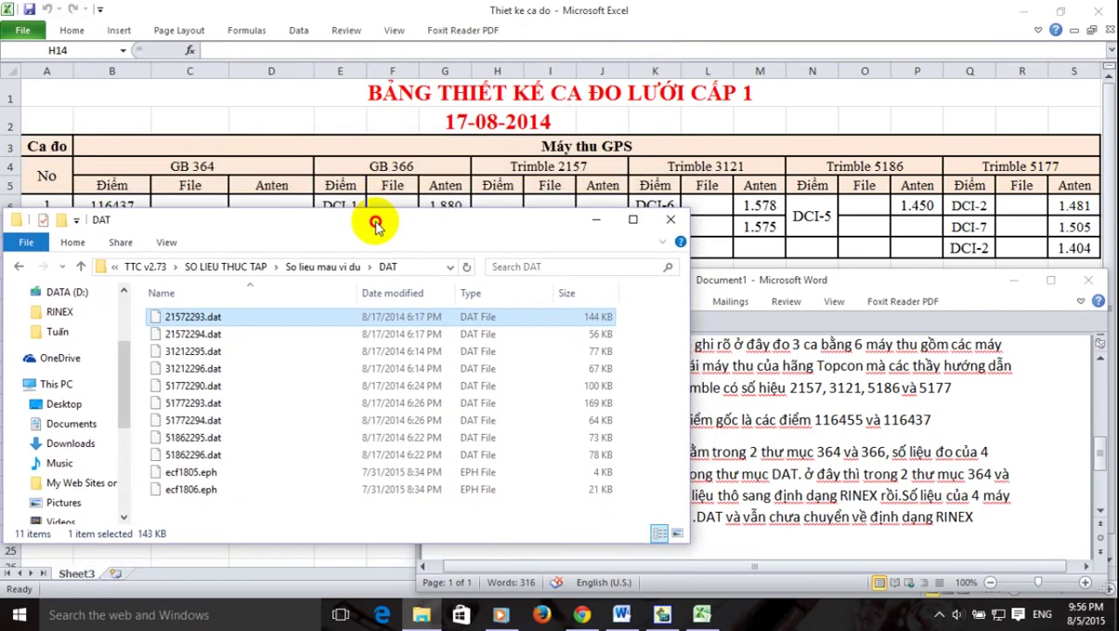
pyautogui.click(749, 282)
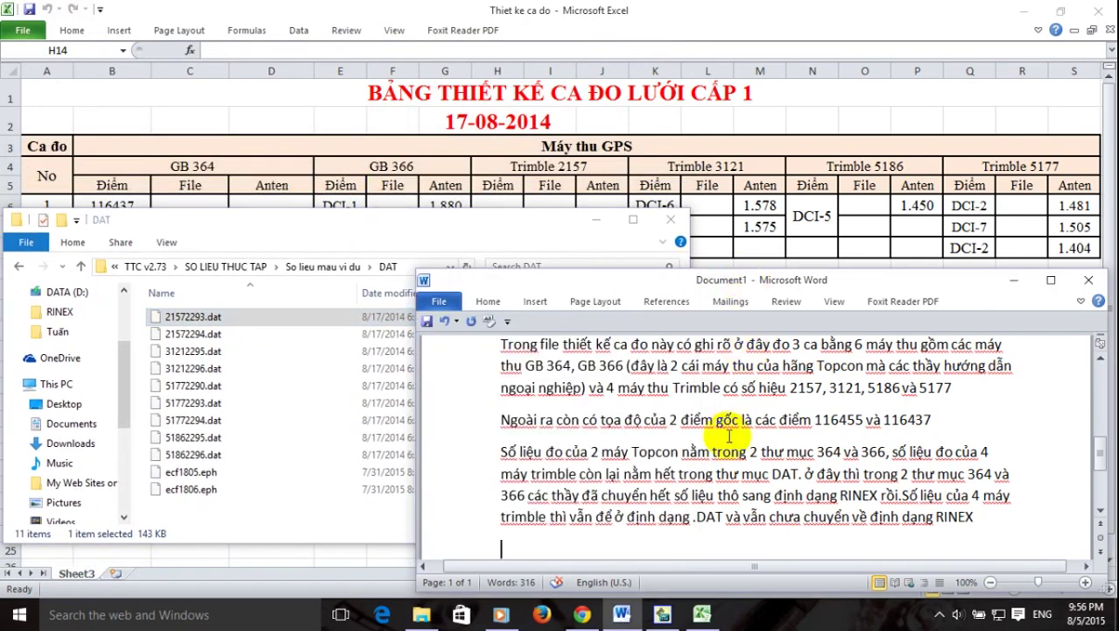
pyautogui.write('Mọi')
pyautogui.write('ời có thể')
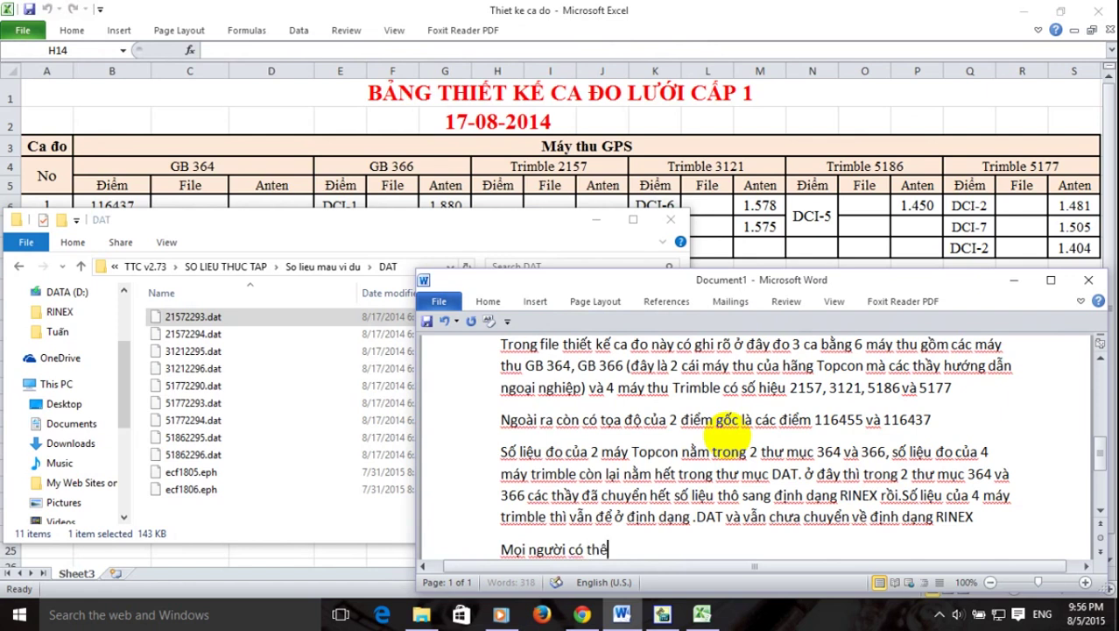
pyautogui.write(' chú ý')
pyautogui.write(' ở đây')
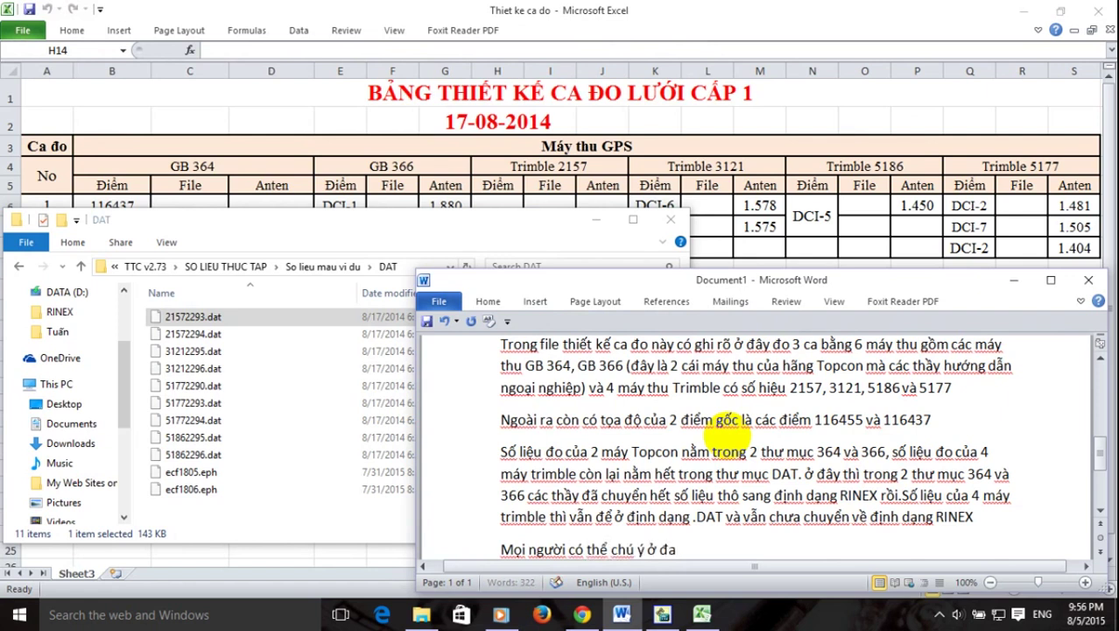
pyautogui.write(',')
pyautogui.write(' so')
pyautogui.write(' liệu')
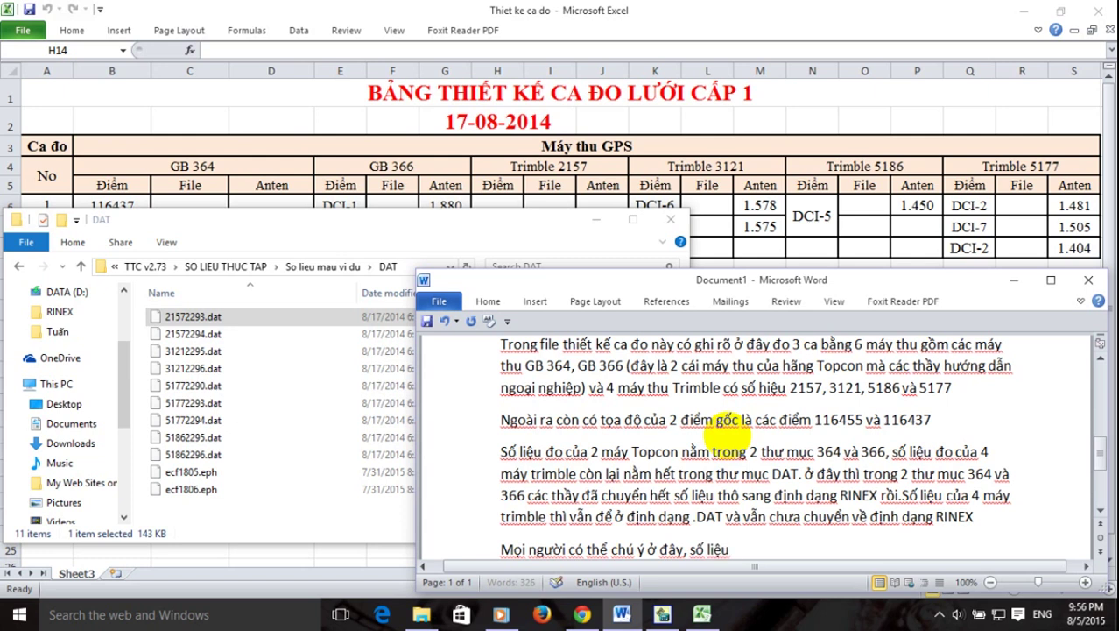
# Continue the sentence with "của máy Trimble nào thì tên file số liệu trút ra,", removing the stray "sẽ" before the comma.
pyautogui.write(' của máy')
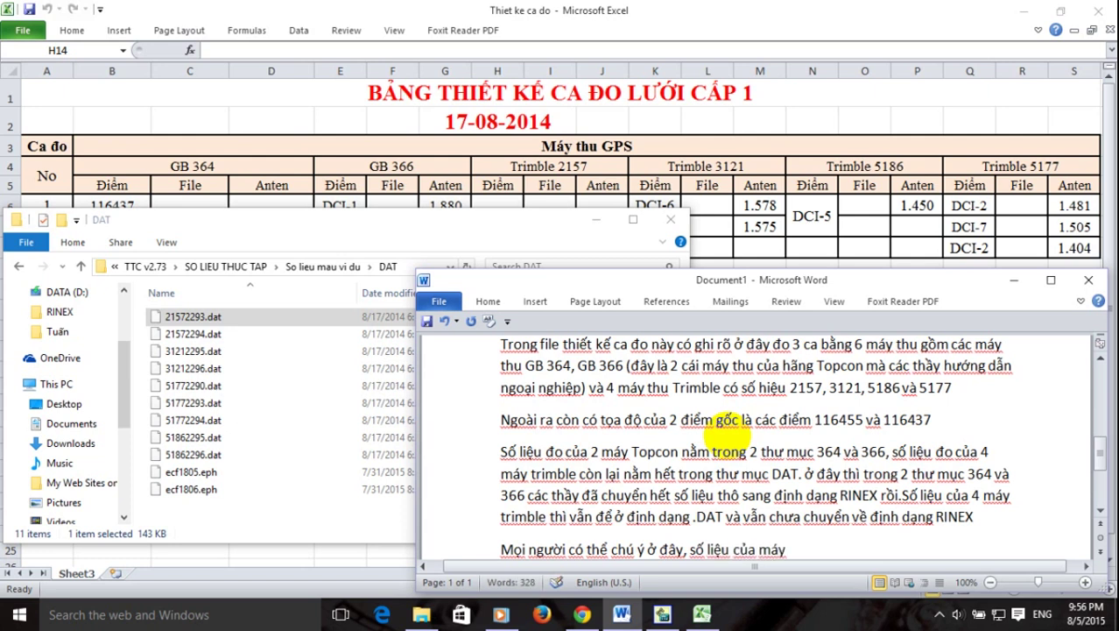
pyautogui.write(' Trimbl')
pyautogui.write('e na')
pyautogui.write('o ')
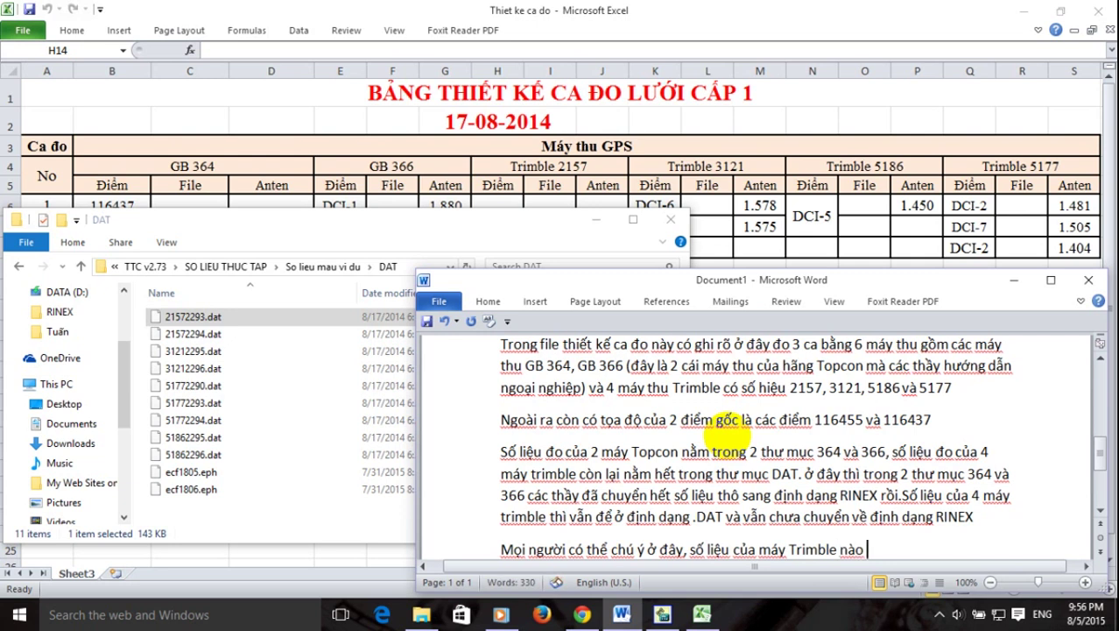
pyautogui.write('thì tên file so')
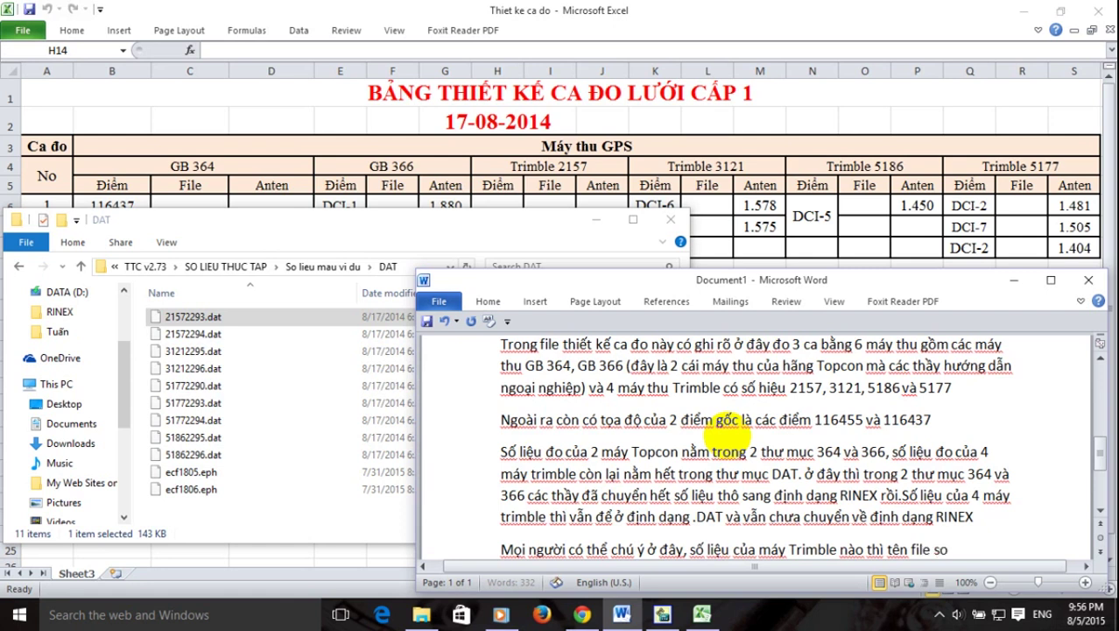
pyautogui.write(' trút ra sẽ')
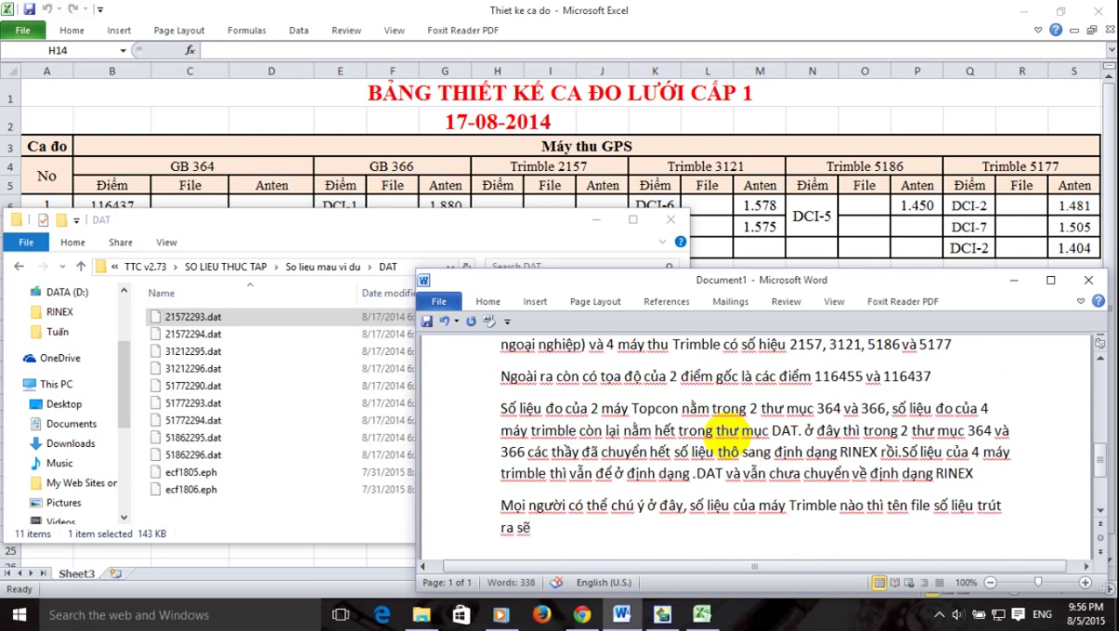
pyautogui.press('BackSpace')
pyautogui.press('BackSpace')
pyautogui.press('BackSpace')
pyautogui.press('BackSpace')
pyautogui.write(',')
# Finish the sentence with "ở đầu tên file sẽ chính là mã của máy Trimble đó" and start a new paragraph.
pyautogui.write(' ở đầu te')
pyautogui.write('n file sẽ')
pyautogui.write(' chin')
pyautogui.write(' là ')
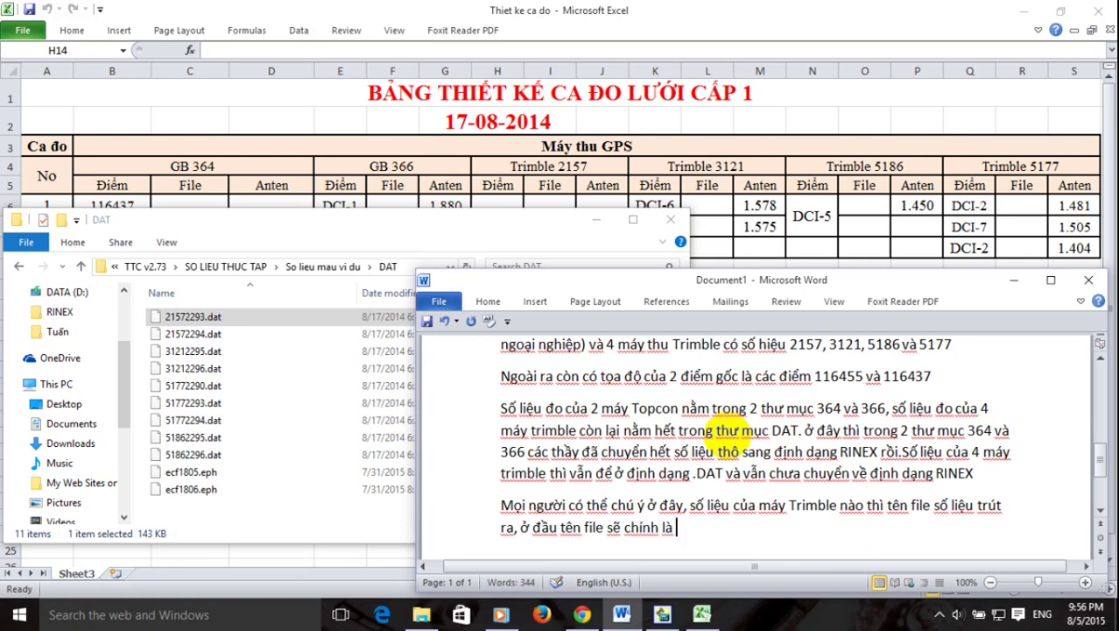
pyautogui.write('mã của')
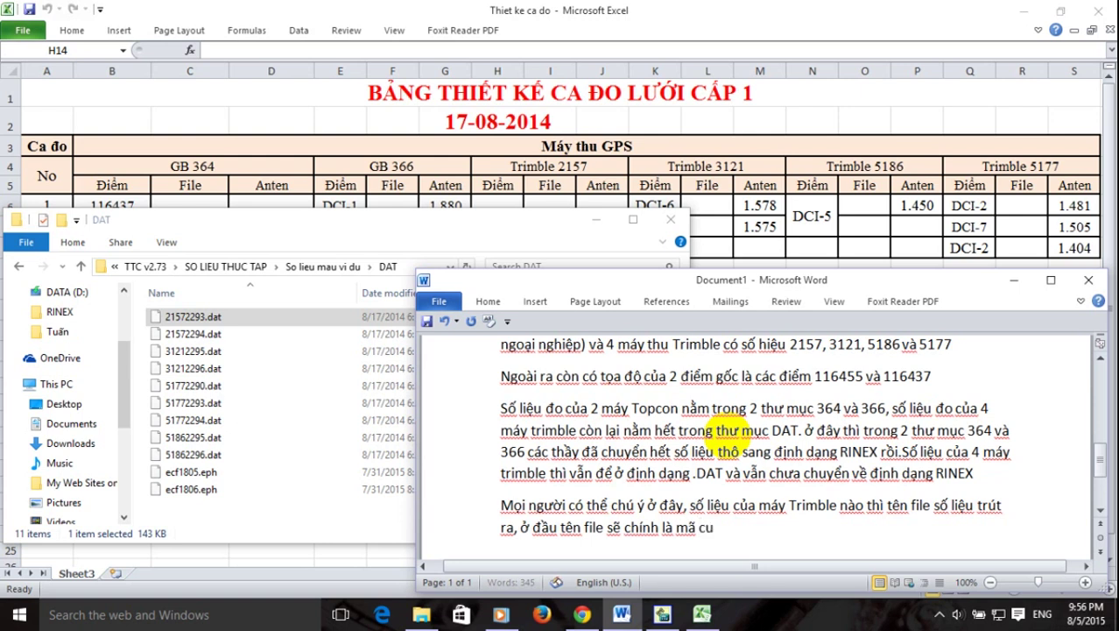
pyautogui.write(' máy Trim')
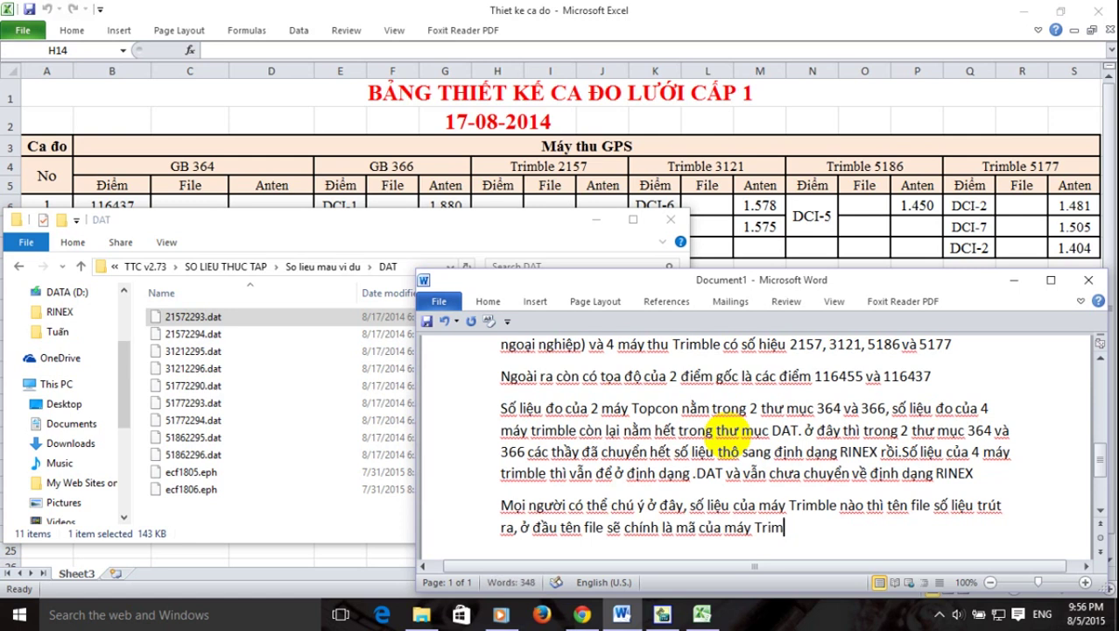
pyautogui.write('ble d')
pyautogui.write('dos')
pyautogui.press('Return')
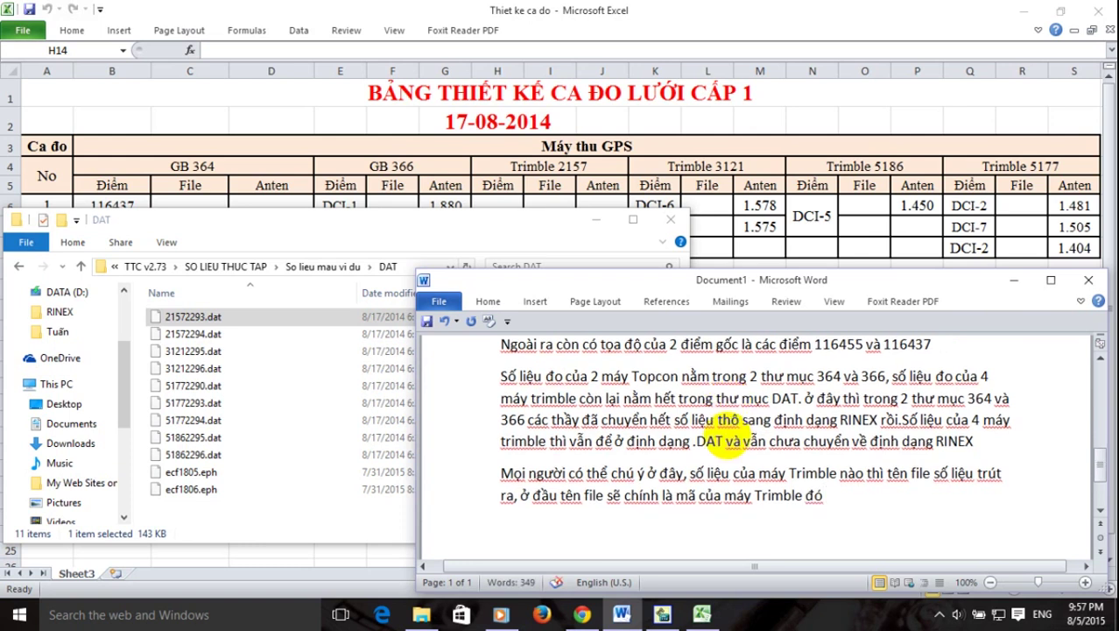
# Move the DAT window clear of the session table and begin the Word paragraph with "Ví dụ ở đây máy Trimble2157 đo 3 ca, trong đó".
pyautogui.moveTo(290, 219); pyautogui.dragTo(291, 275)
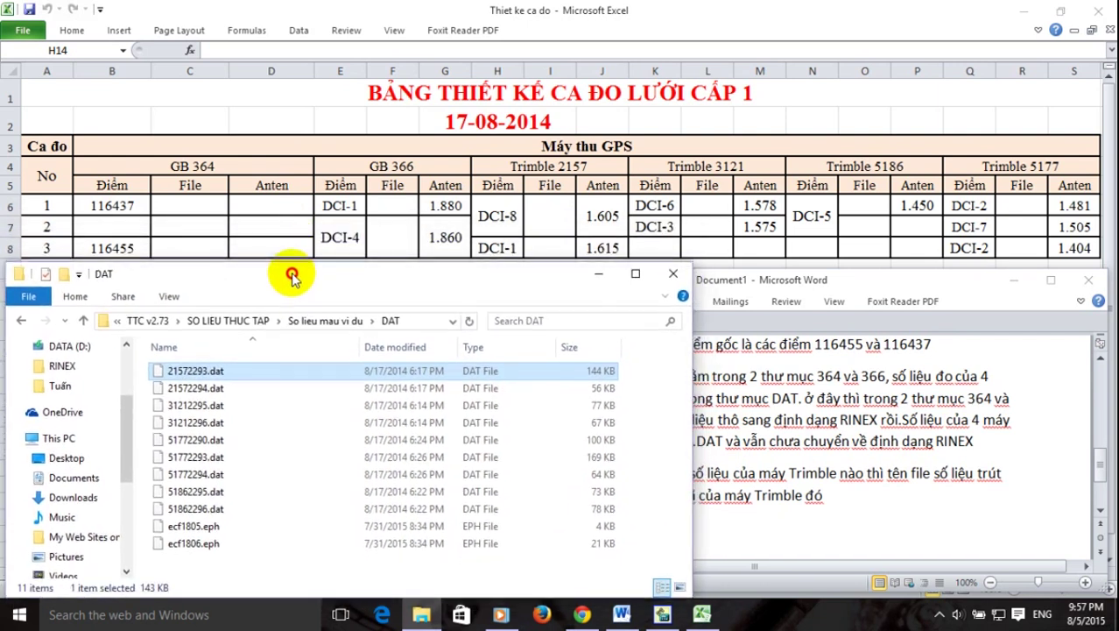
pyautogui.click(767, 281)
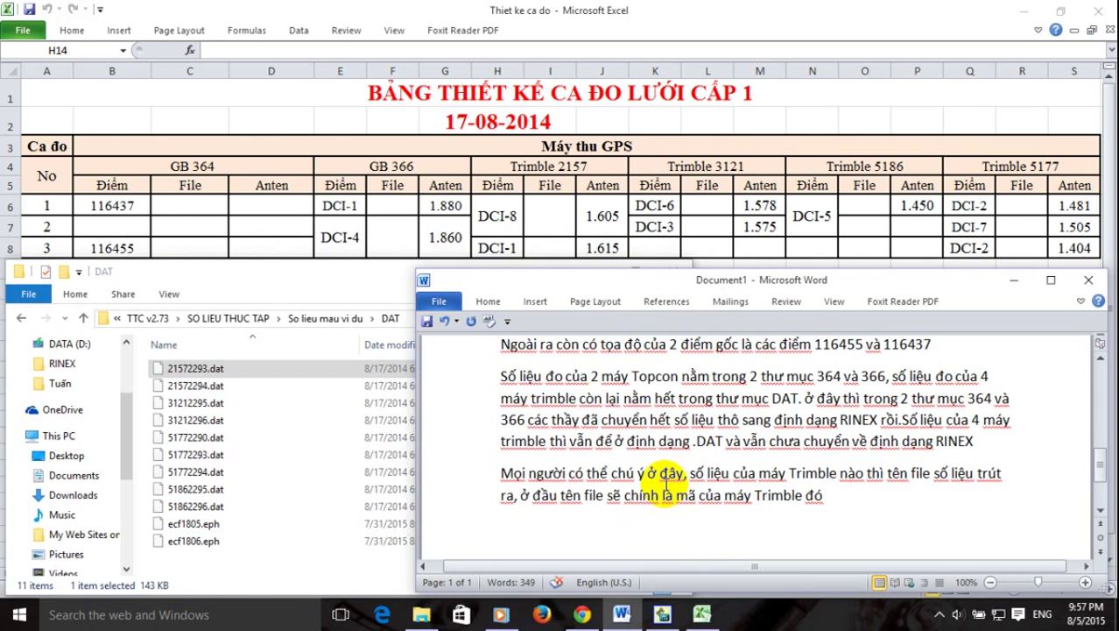
pyautogui.write('Ví du')
pyautogui.write('j o')
pyautogui.write('wr ddaay mays Tr')
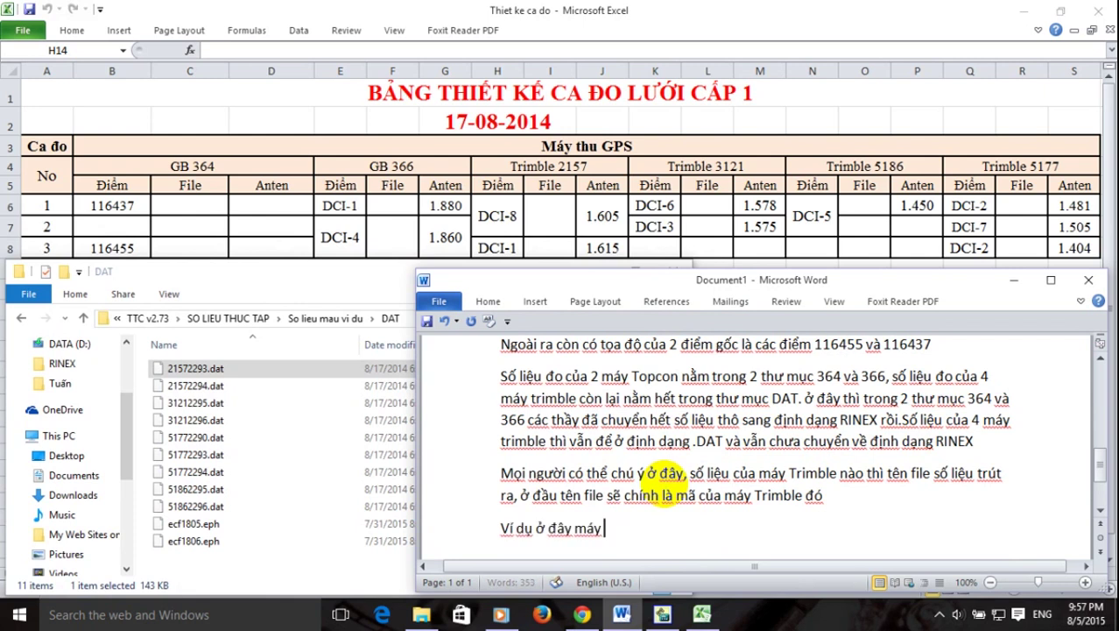
pyautogui.write('imble')
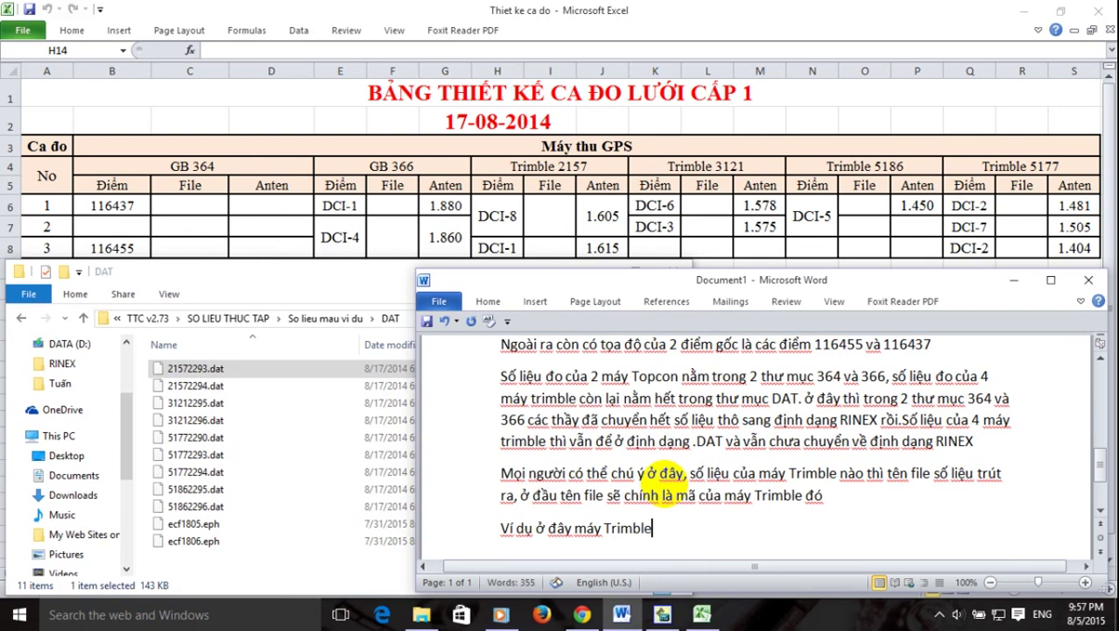
pyautogui.write('2157 s')
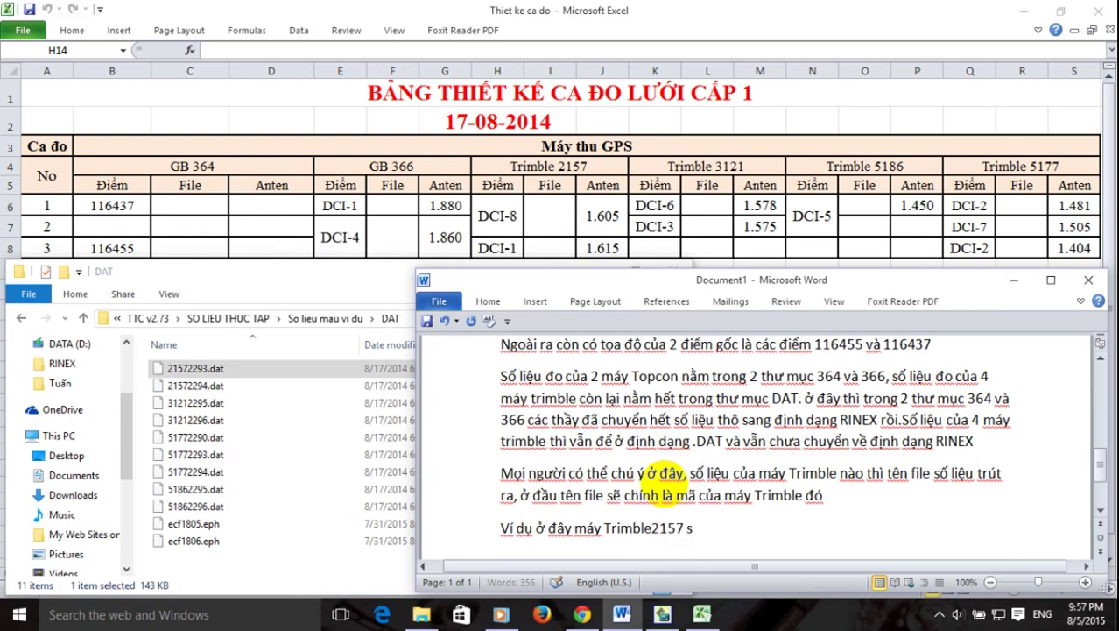
pyautogui.write('do 3 ca')
pyautogui.write(', trong d')
pyautogui.write('ó')
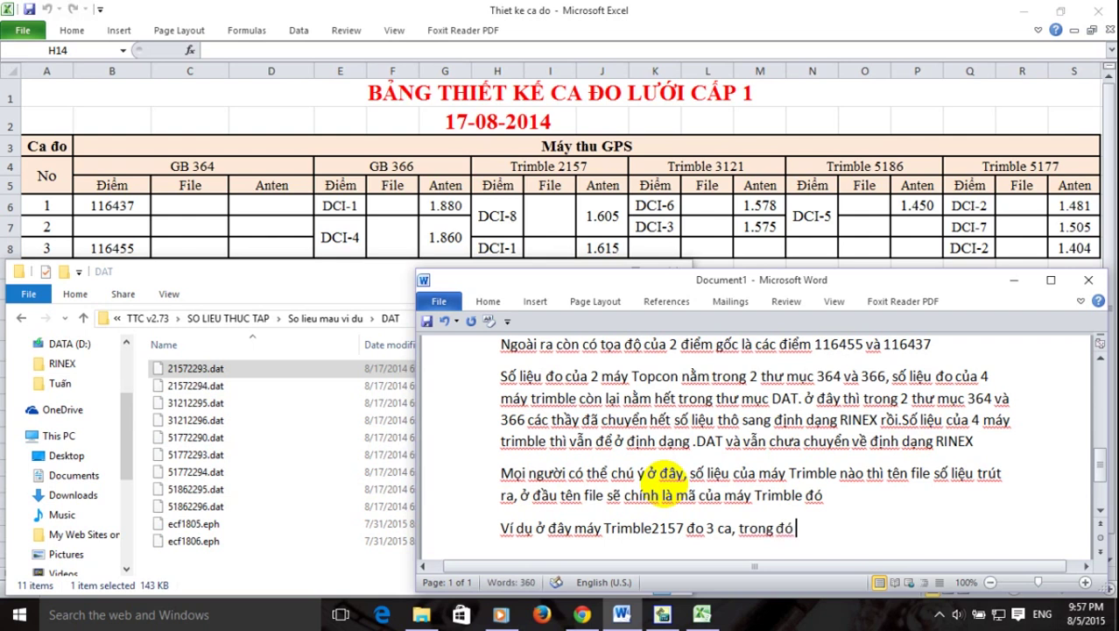
# Continue the sentence with "ca số 1 và 2 đo liền nhau tại điểm DCI-8, và ca 3 đo tại điểm DCI-1, như vậy".
pyautogui.write(' casố 1 và 2 đo liền')
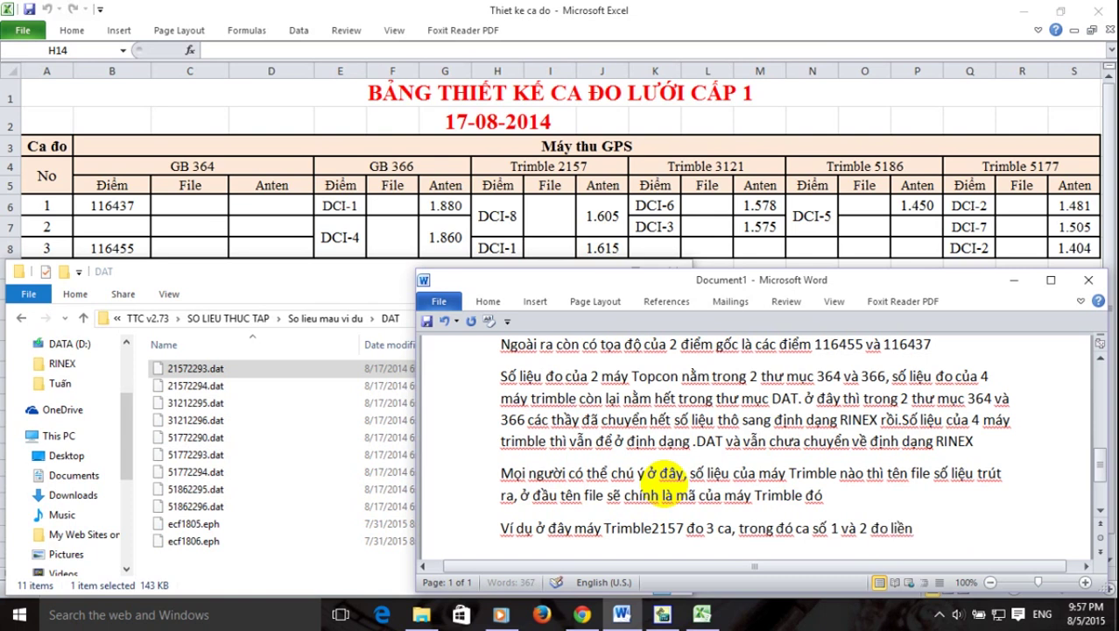
pyautogui.write(' nhau tại điểm DC')
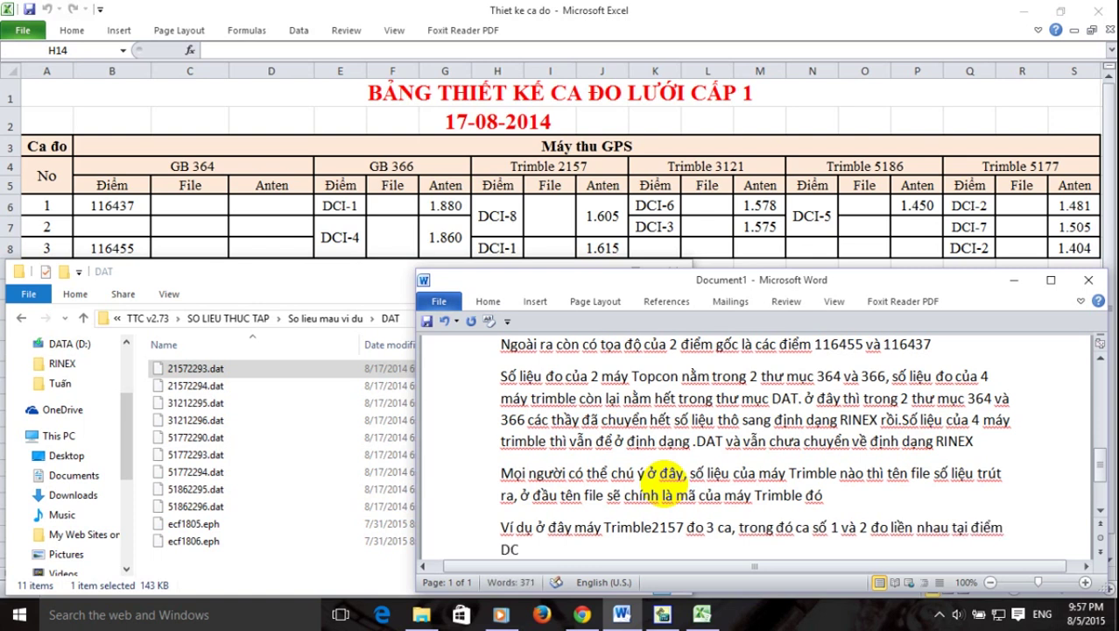
pyautogui.write('I-8, và ca ')
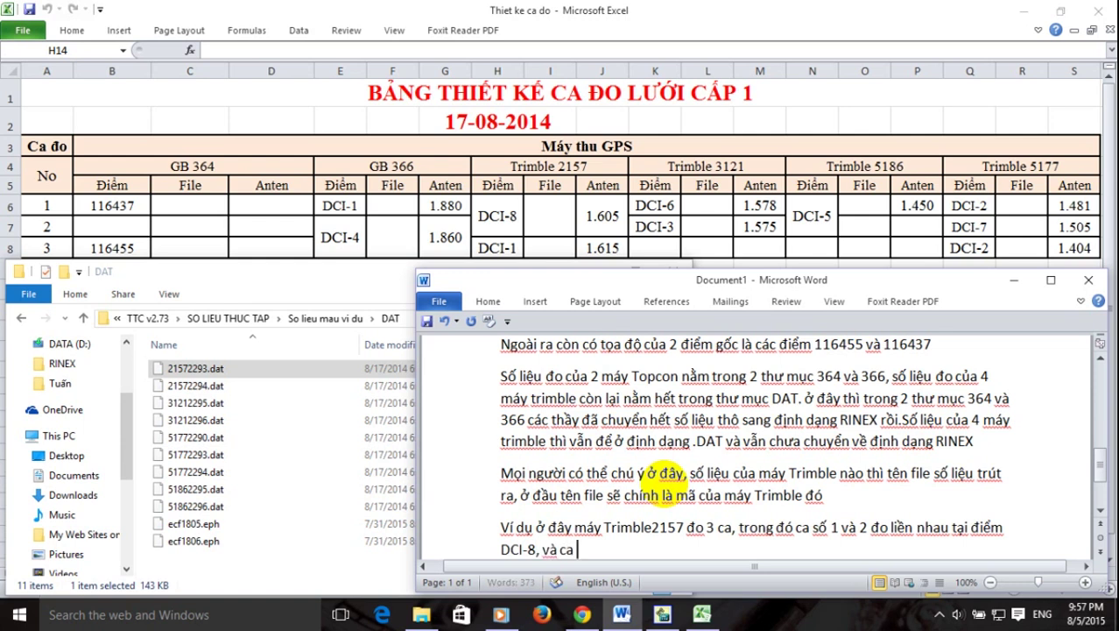
pyautogui.write('3 đo ta điểm DCI-')
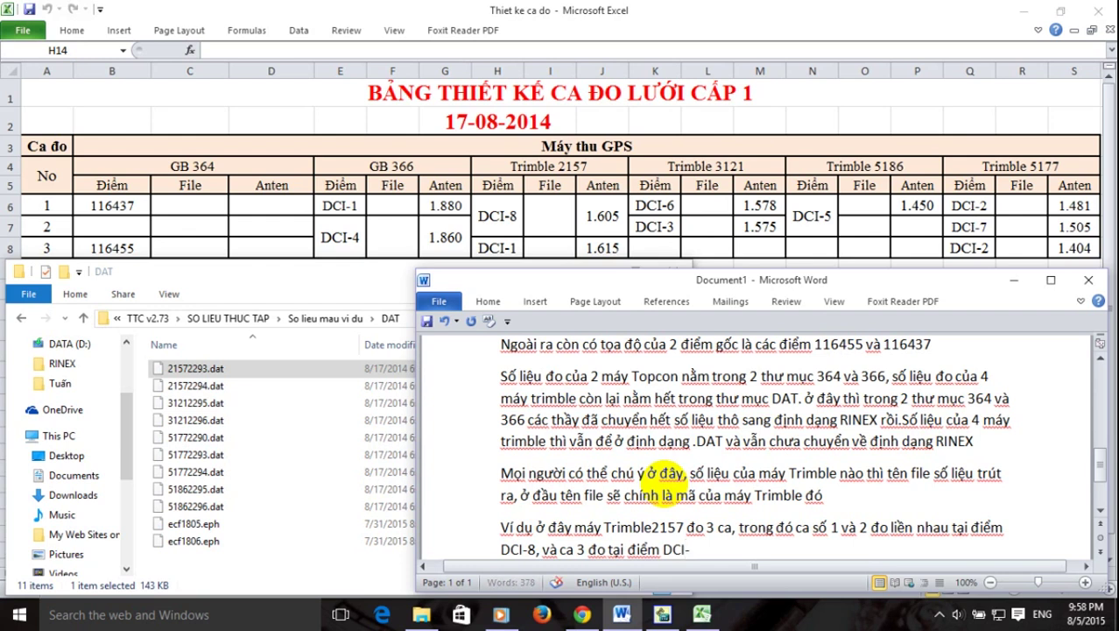
pyautogui.write('1, như vậy')
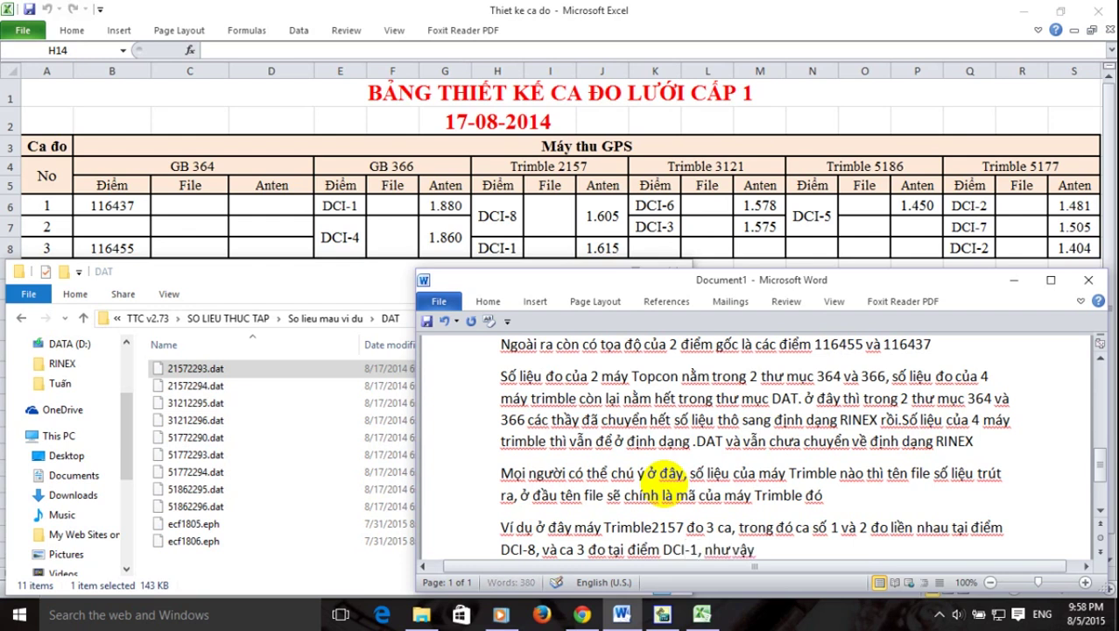
# Continue the sentence with "số liệu trút ra sẽ chỉ gồm 2 file có 4 số đầu tiên của tên file là mã máy".
pyautogui.write(' số liệu')
pyautogui.write(' tru')
pyautogui.write('út ra')
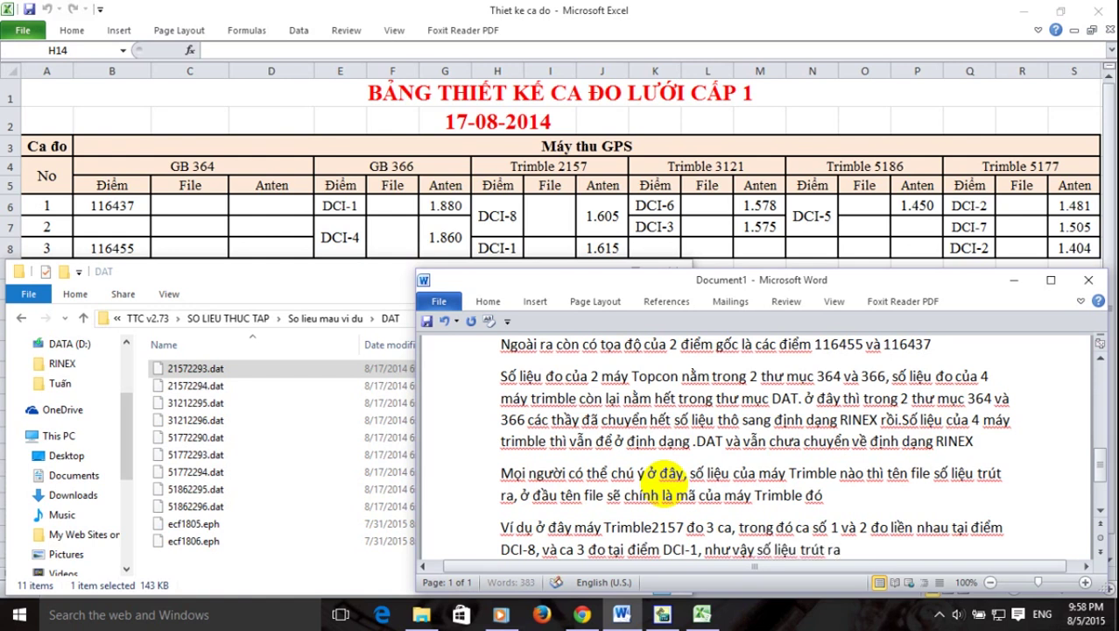
pyautogui.write(' sẽ chỉ gồm 2 file có')
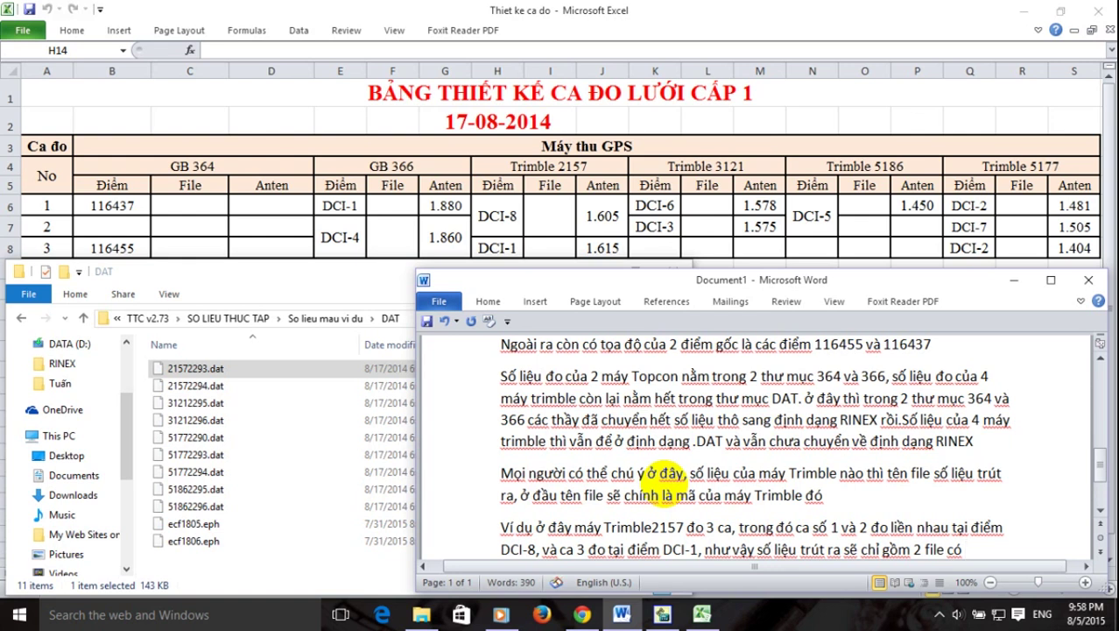
pyautogui.write(' 4 số d')
pyautogui.write('ầu tiên cuả')
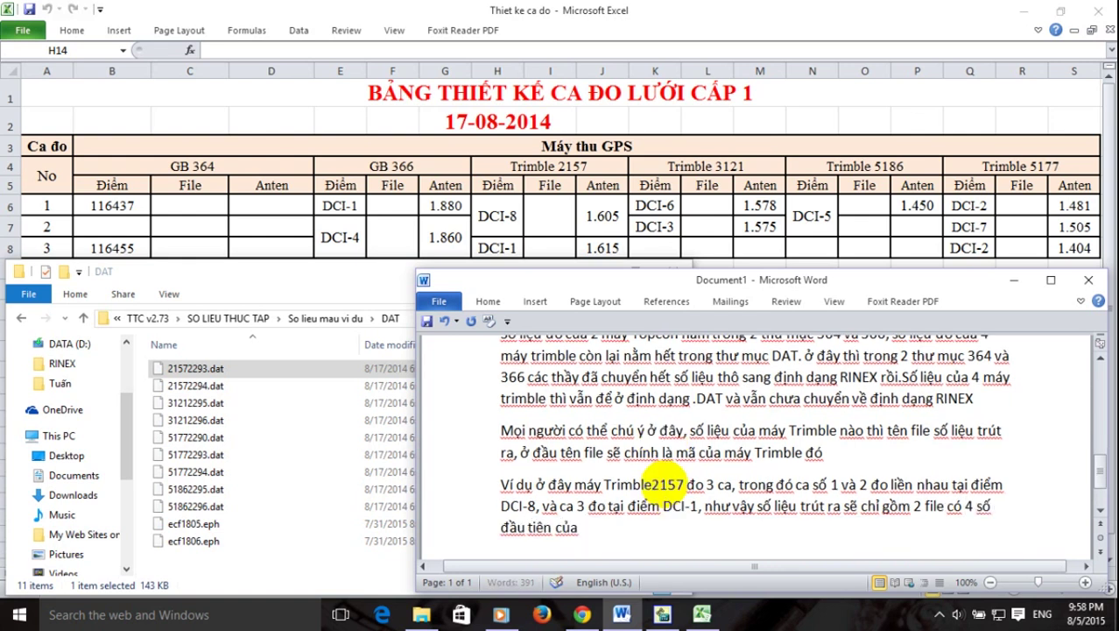
pyautogui.write(' tên filelà')
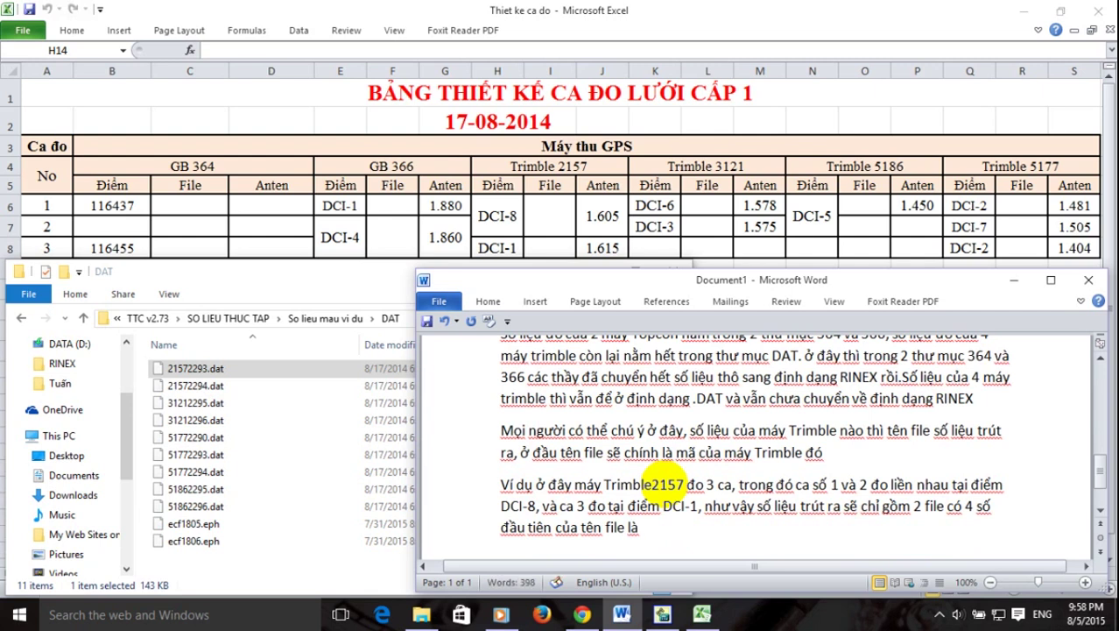
pyautogui.write(' mã may')
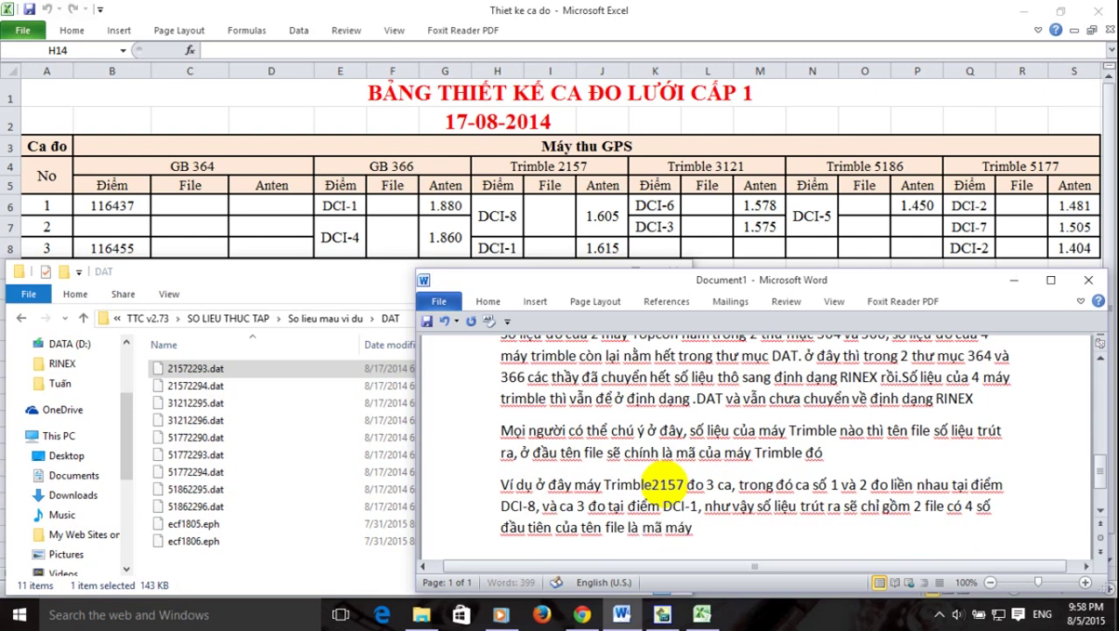
# Continue the sentence with "2157, ở thư mục bên ta thấy có 2 file số liệu có đầu 2157 là file 21572293.dat và file 21572294.dat".
pyautogui.write(' 2157, ở thư mục ben ta tha')
pyautogui.write('y')
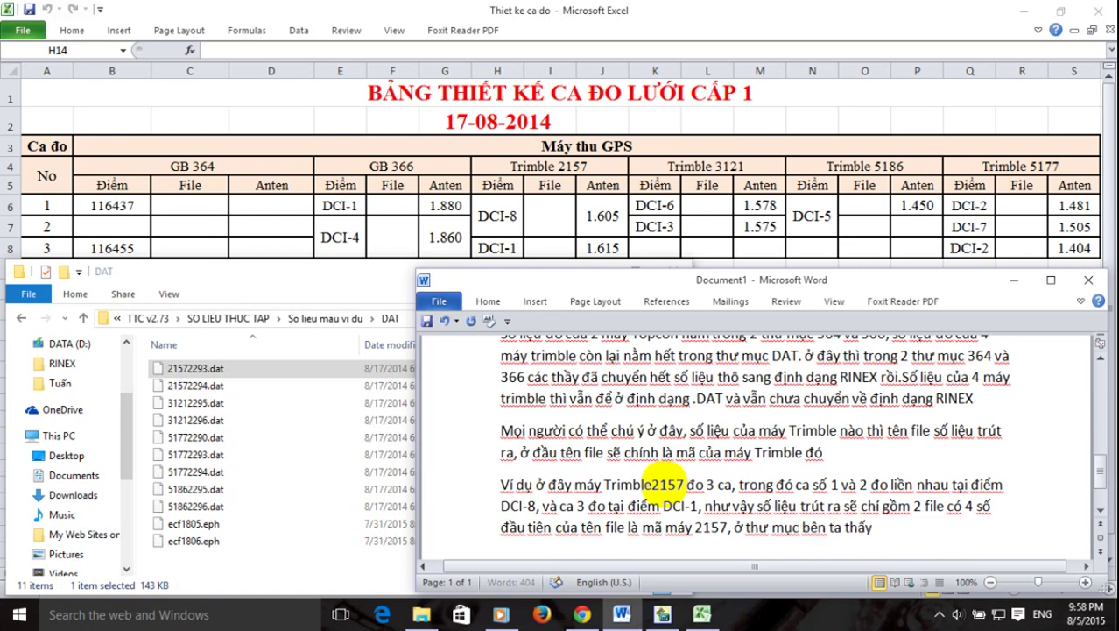
pyautogui.write(' có 2 file')
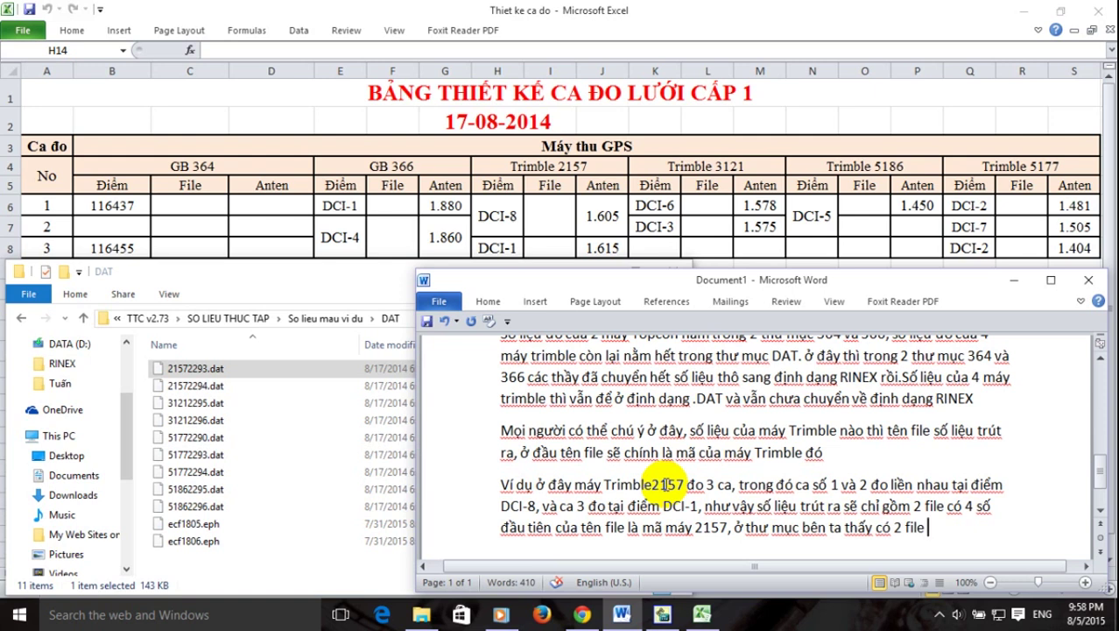
pyautogui.write('số liêu')
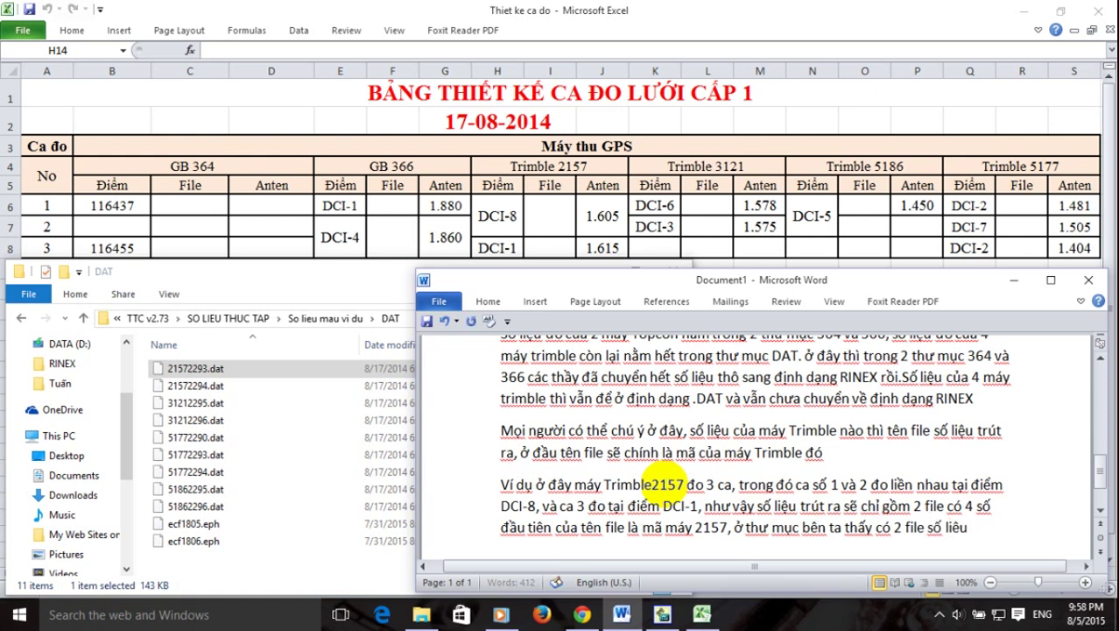
pyautogui.write(' cos đàau 21')
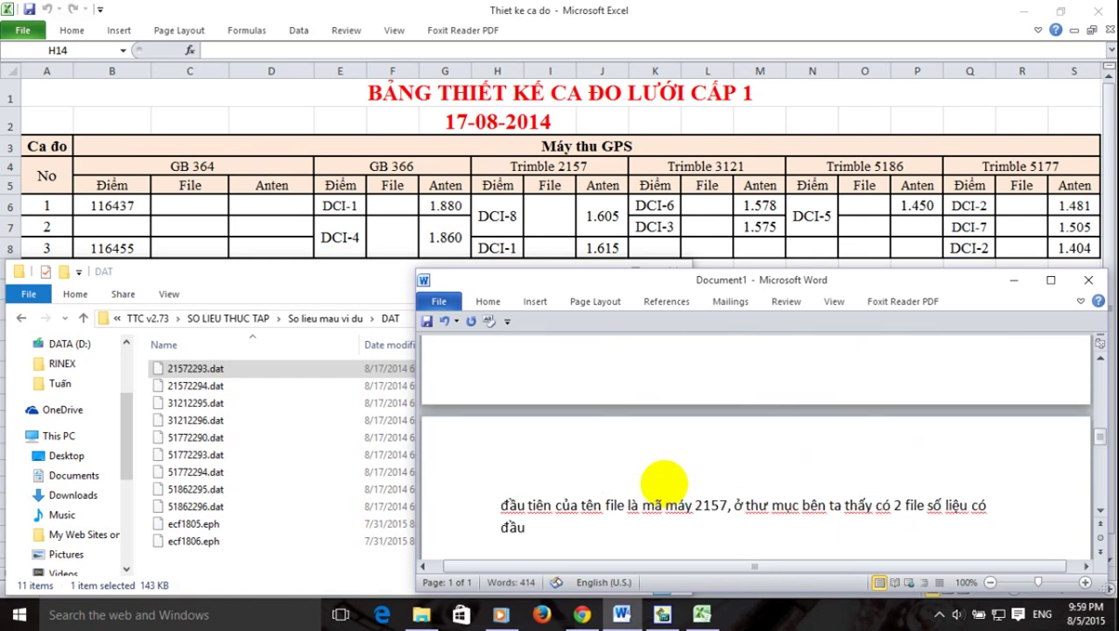
pyautogui.write('57 là file ')
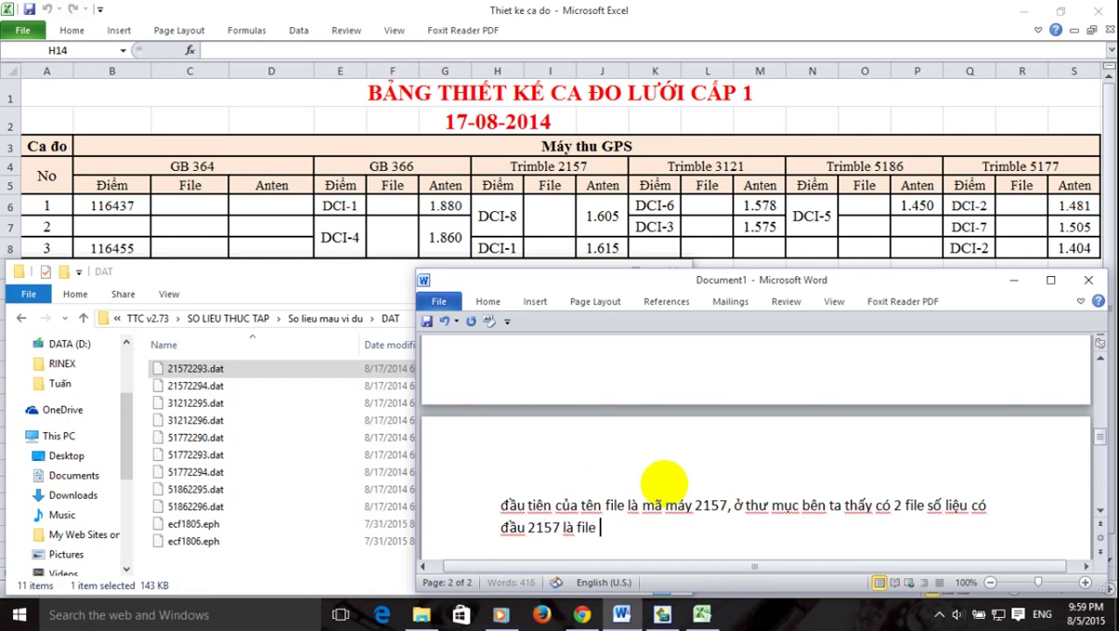
pyautogui.write('21572293.dat')
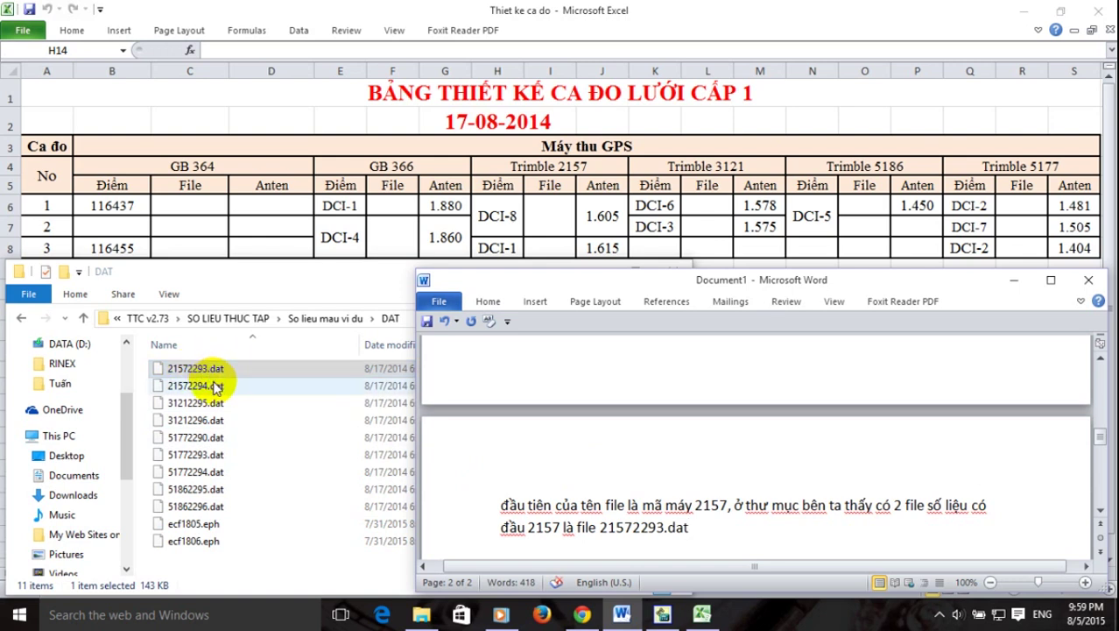
pyautogui.write('và file 2157')
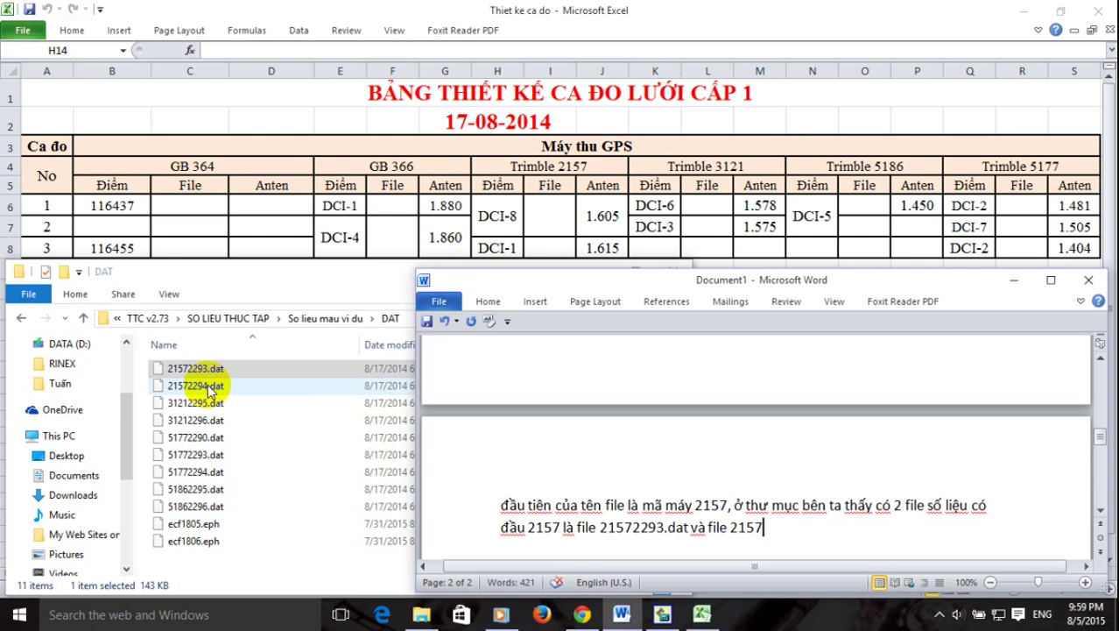
pyautogui.write('229')
pyautogui.write('4.dat, file cố số th')
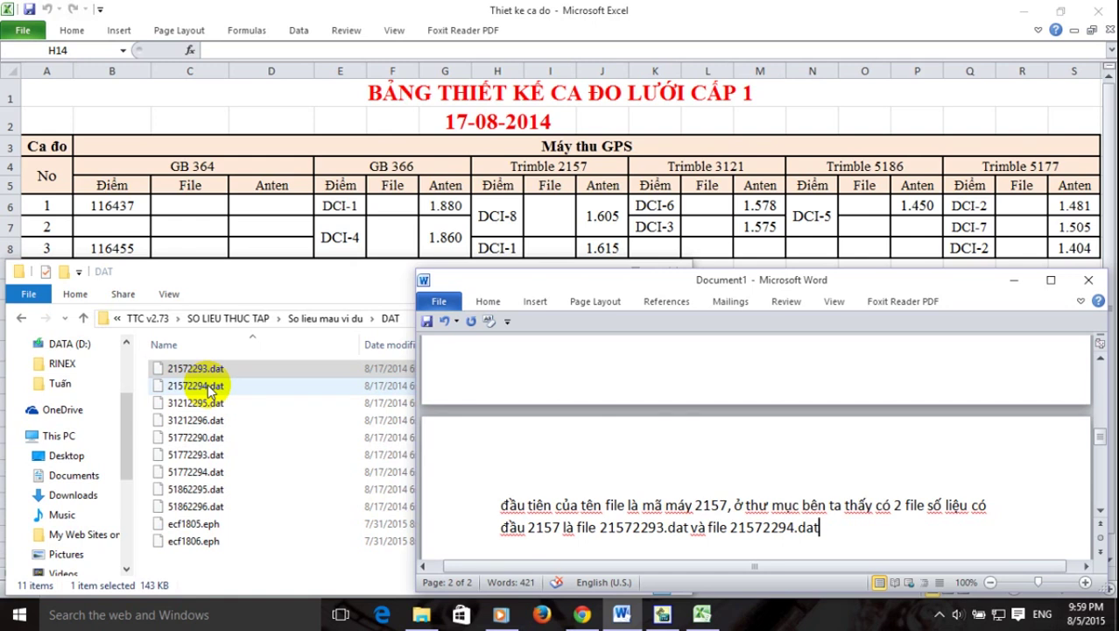
# Add ", file có số thự tự nhỏ hơn là" after 21572294.dat, correcting the mistyped "cố" to "có".
pyautogui.write(',')
pyautogui.write(' file')
pyautogui.write(' cô')
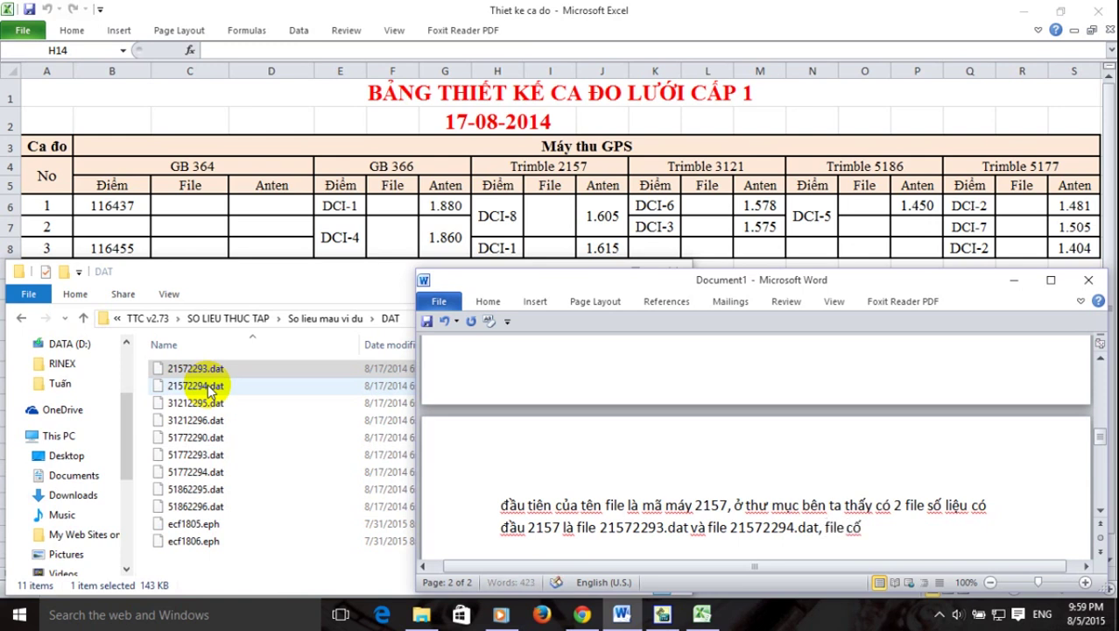
pyautogui.write(' số')
pyautogui.press('BackSpace')
pyautogui.press('BackSpace')
pyautogui.press('BackSpace')
pyautogui.press('BackSpace')
pyautogui.press('BackSpace')
pyautogui.write('o')
pyautogui.write(' số thư')
pyautogui.write(' tự n')
pyautogui.write('hoỏ hơn la')
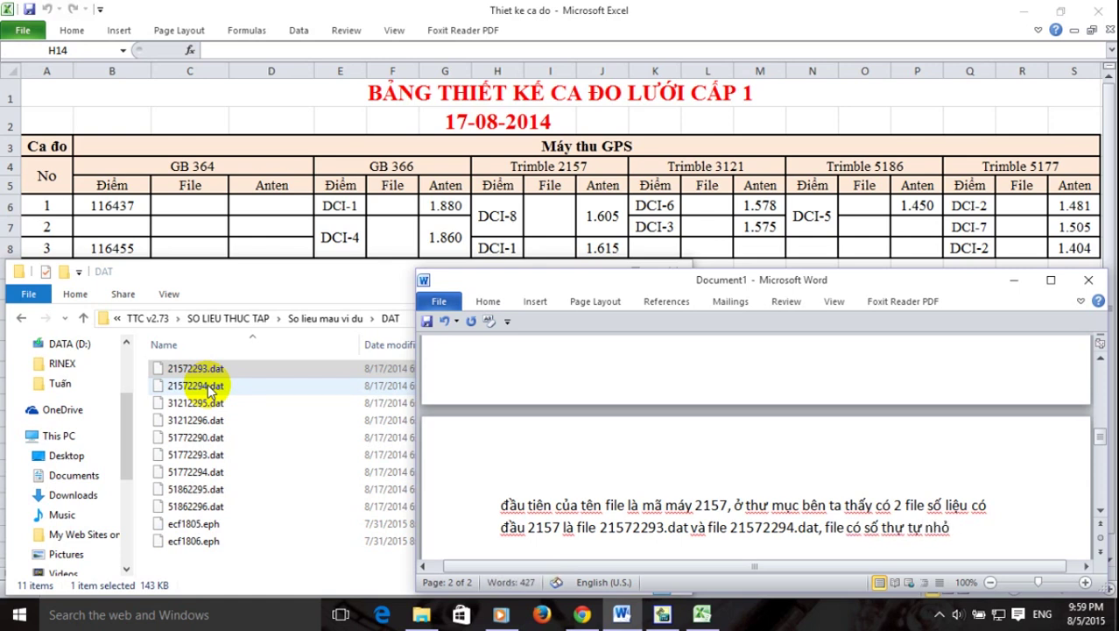
# Continue the sentence with "file đo trước, nghĩa là file đó sẽ là file đo tại điểm DCI-8,".
pyautogui.write('f file ddo')
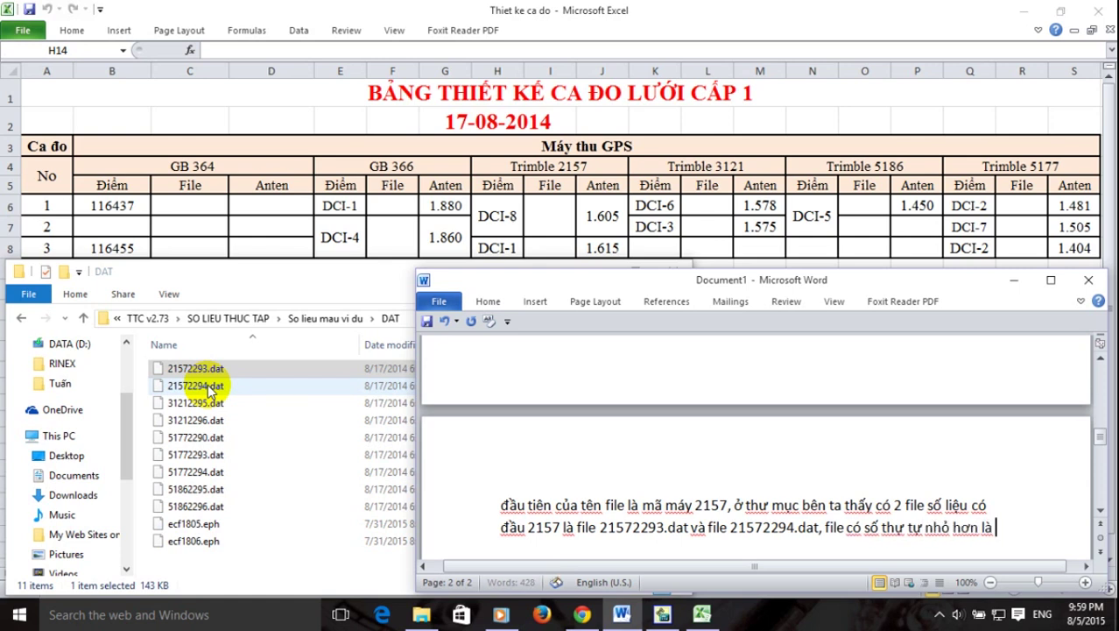
pyautogui.write(' t')
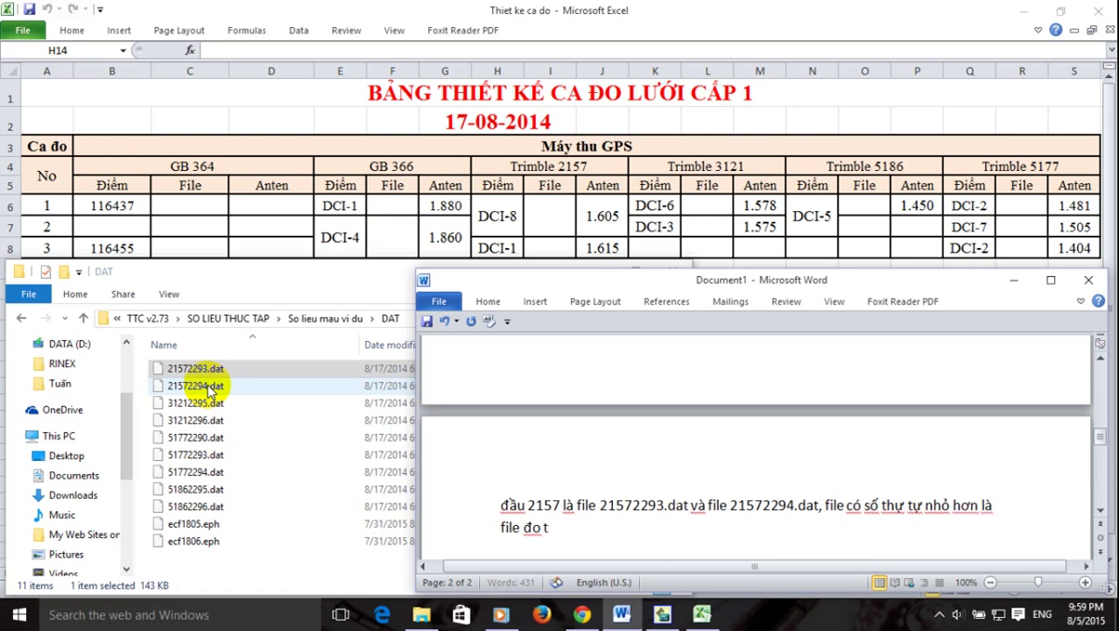
pyautogui.write('rươcs, nghĩa là fi')
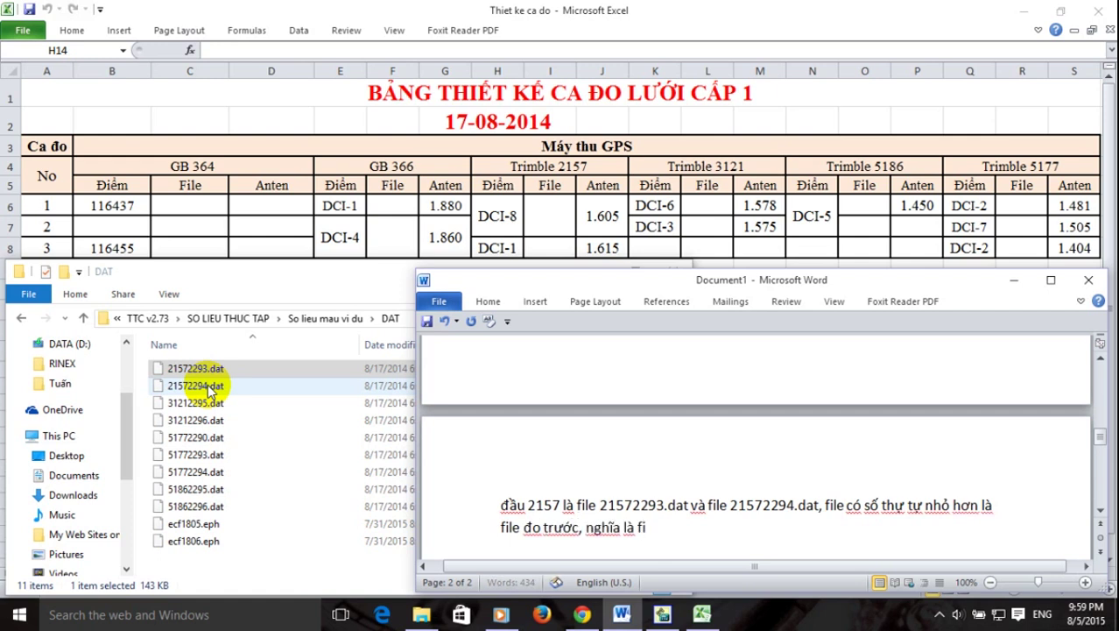
pyautogui.write('ax là file đó se')
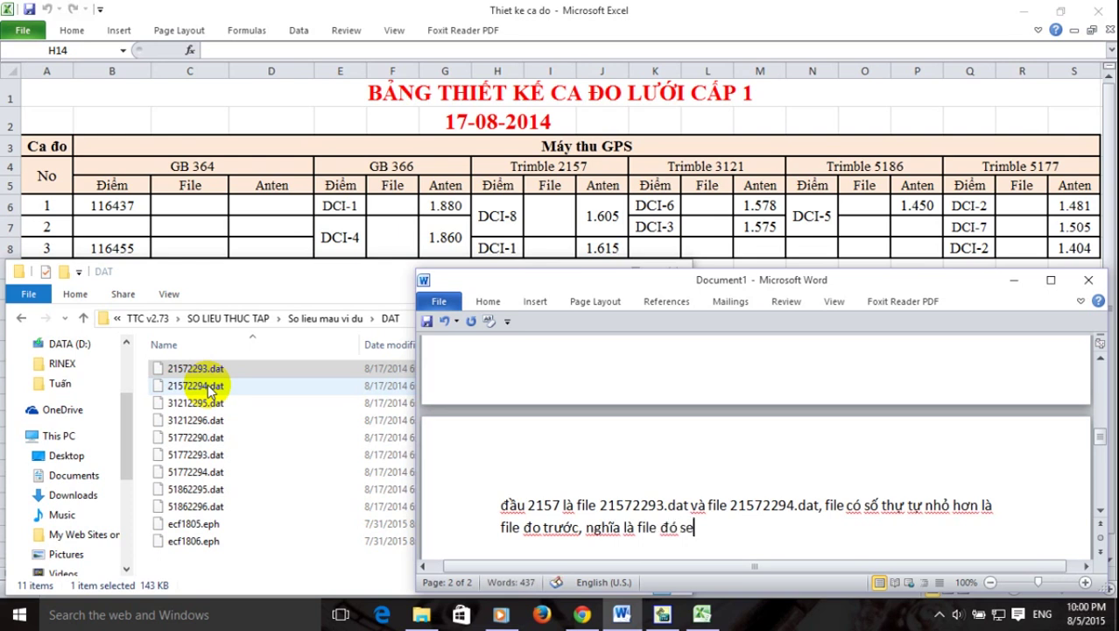
pyautogui.write('x là fi')
pyautogui.write('le đo ta')
pyautogui.write('ij ddieemr ')
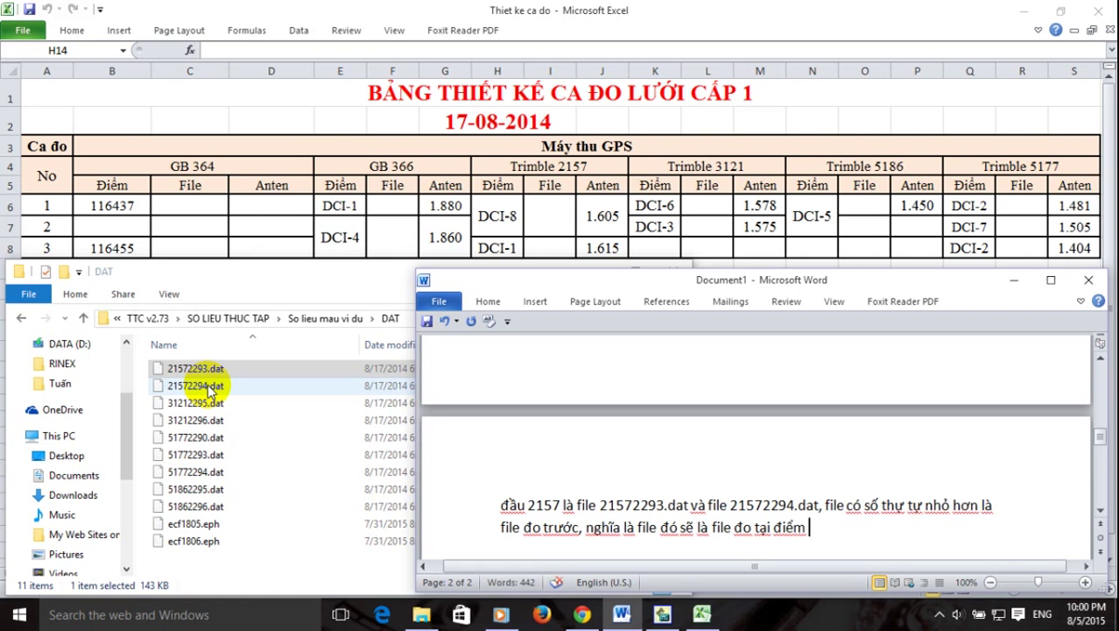
pyautogui.write('DCI-8, fi')
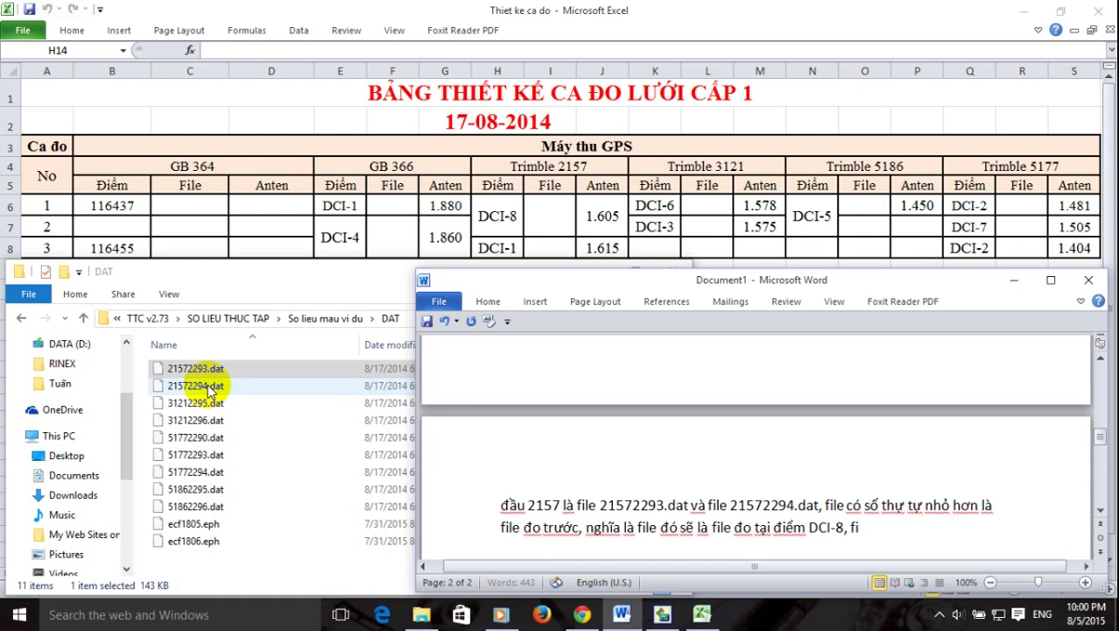
# Finish the paragraph with "file sau có số thứ tự lớn hơn là file đo sau, nghĩa là file đo tại điểm DCI-1".
pyautogui.write('le sau có so')
pyautogui.write(' th')
pyautogui.write('ứ tự l')
pyautogui.write('ớn hơ')
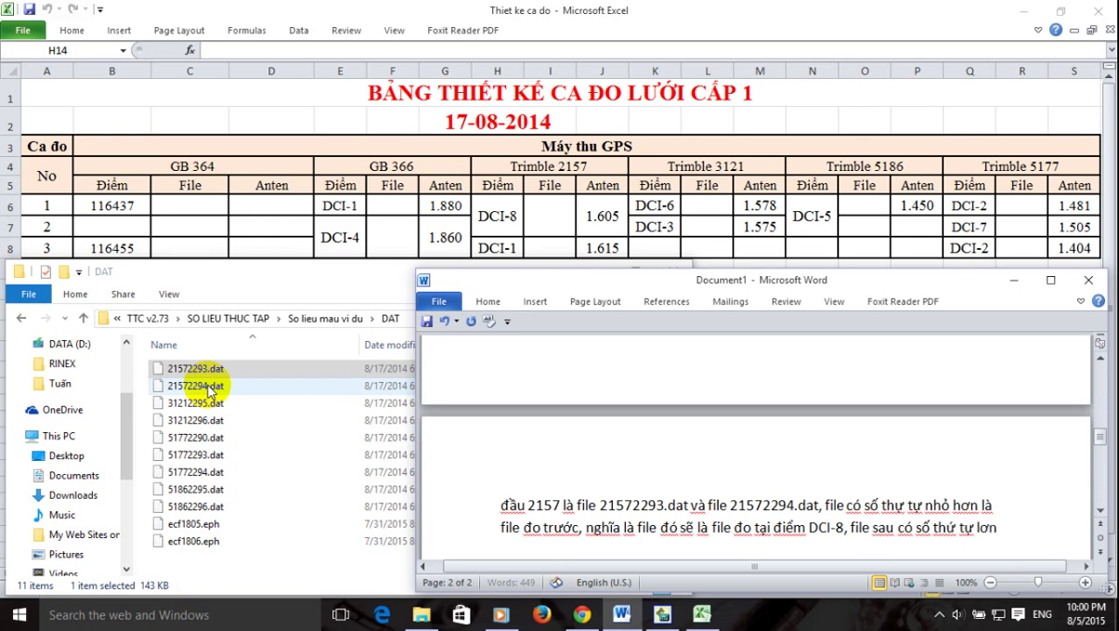
pyautogui.write('n là')
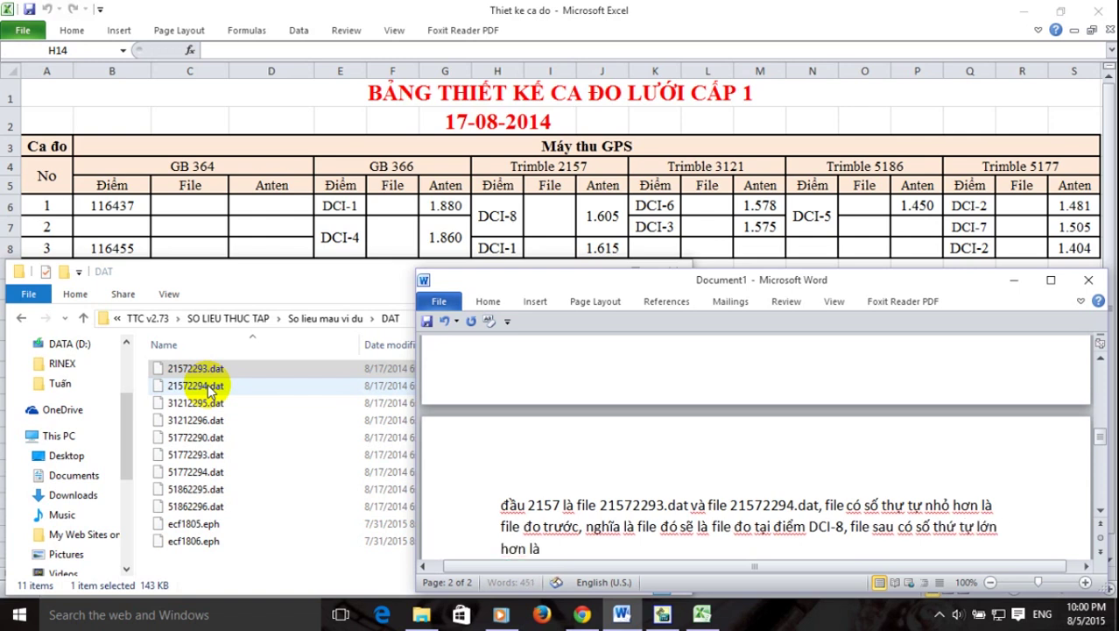
pyautogui.write(' file đo sau, nghĩa la')
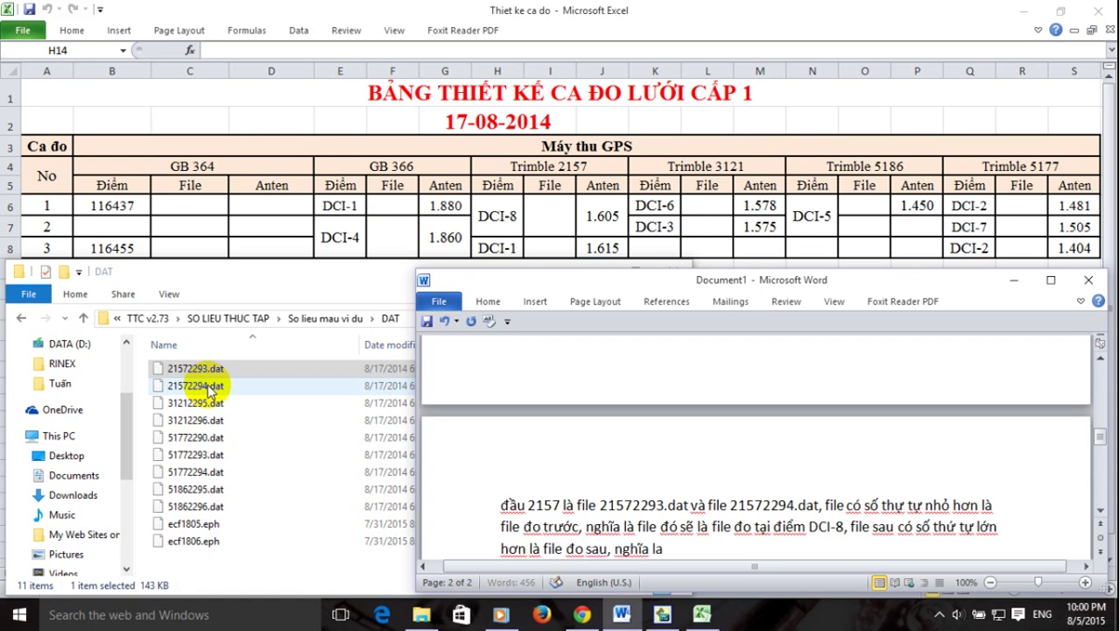
pyautogui.press('BackSpace')
pyautogui.write('à file d')
pyautogui.write('do taij dieerdm DC')
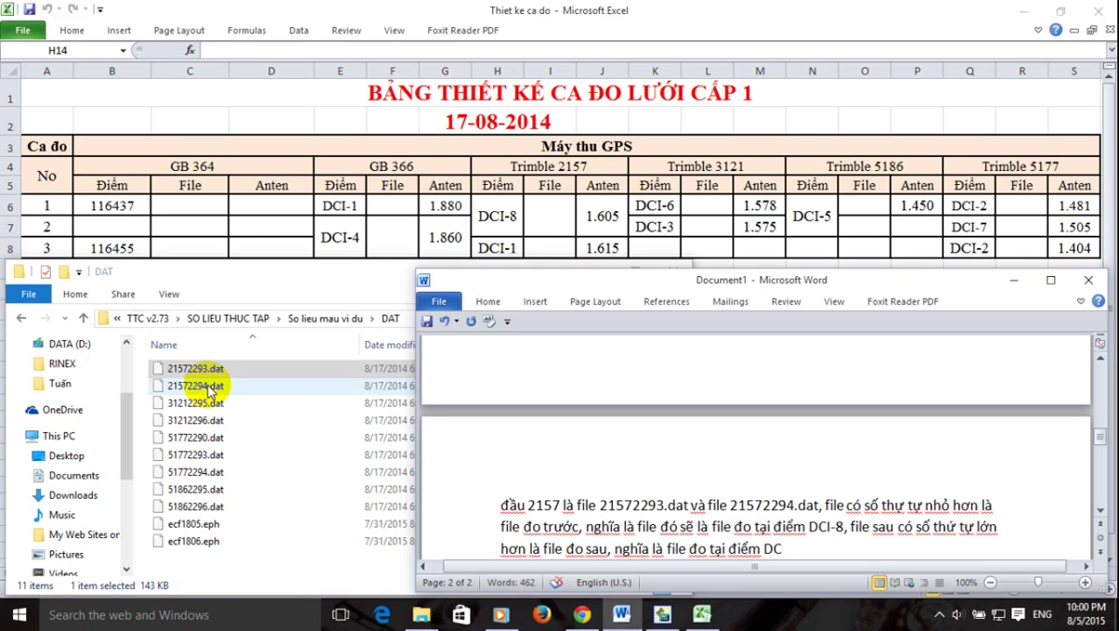
pyautogui.write('I-1')
# Start a new paragraph with "Tương tự với các máy đo Trimble khác".
pyautogui.press('Return')
pyautogui.write('Tương t')
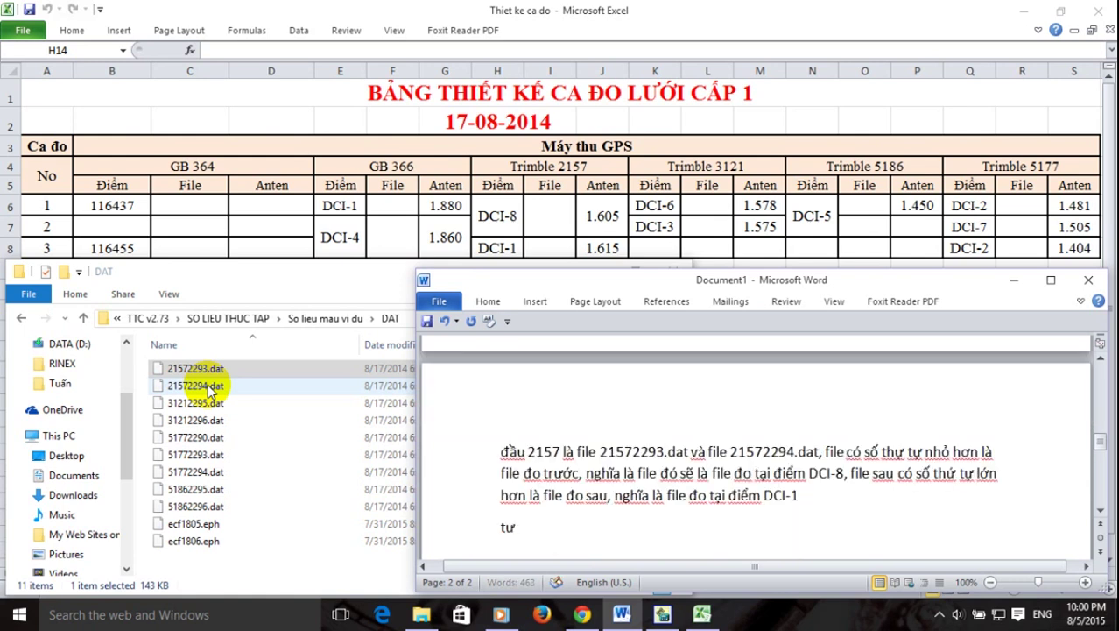
pyautogui.write('ự')
pyautogui.write(' v')
pyautogui.write('ới cac ma')
pyautogui.write('y ')
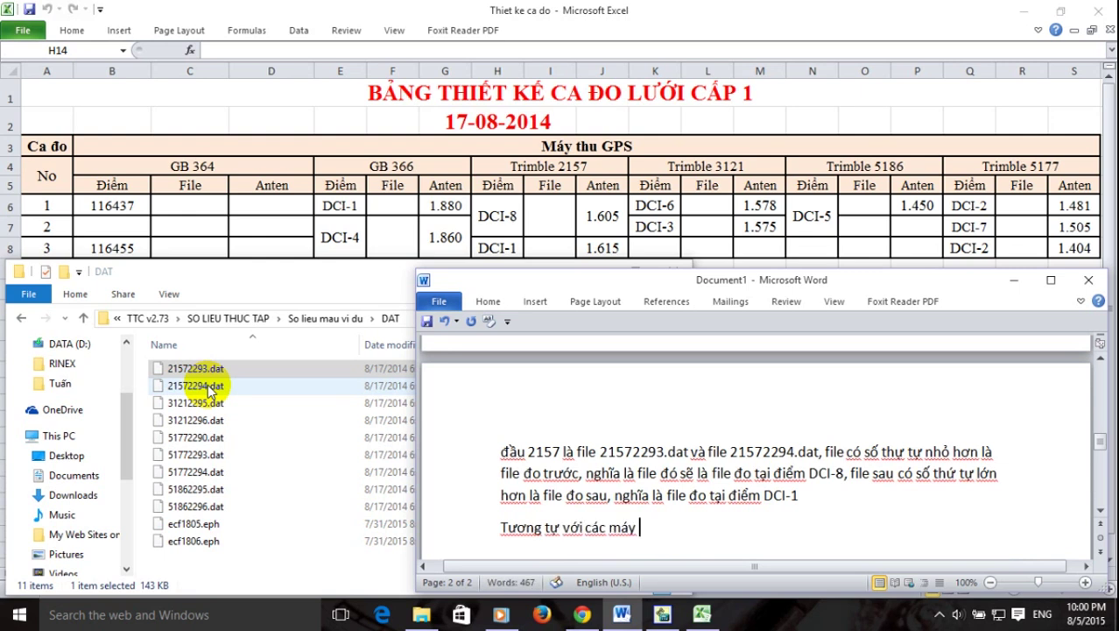
pyautogui.write('đo Trimble khác')
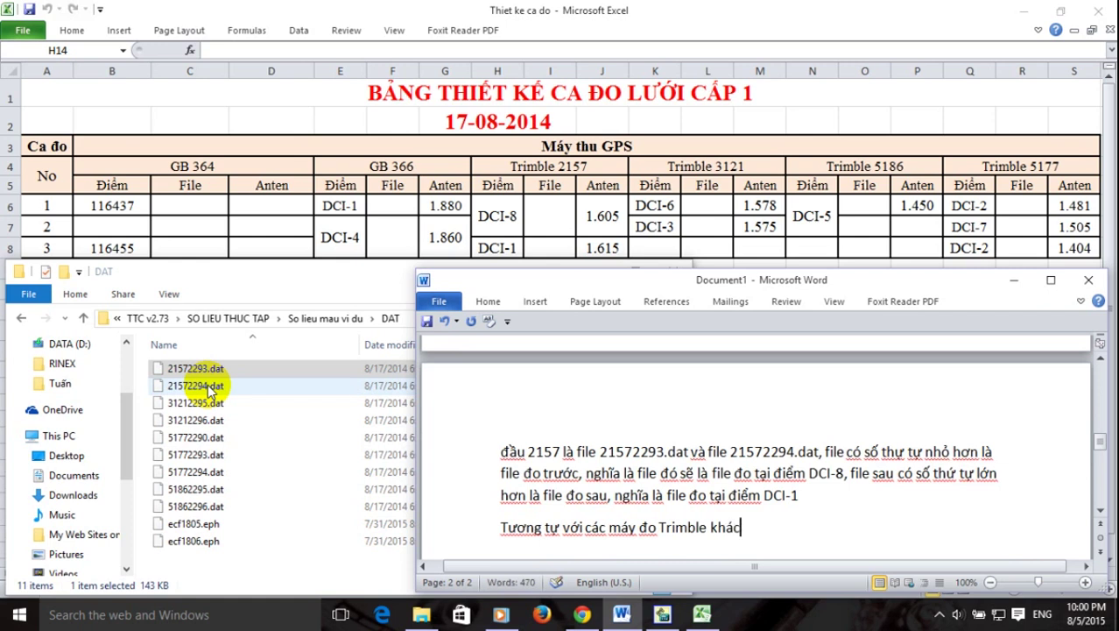
# Continue the sentence with ", máy Trimble 3121", correcting "may" to "máy".
pyautogui.write(', may')
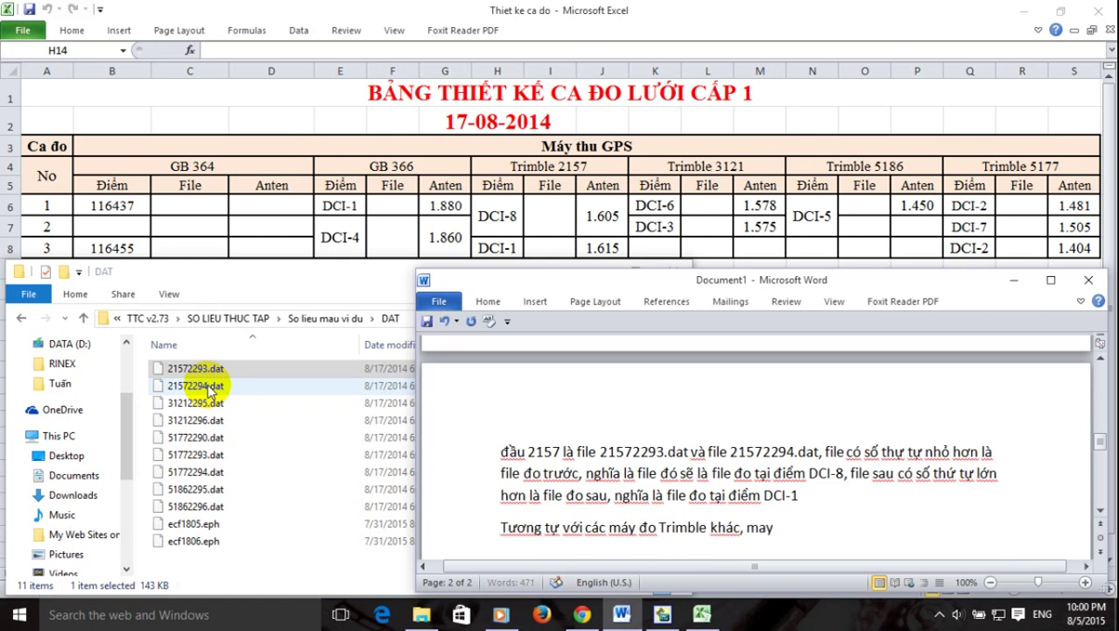
pyautogui.press('BackSpace')
pyautogui.press('BackSpace')
pyautogui.write('áy Trimble 2')
pyautogui.press('BackSpace')
pyautogui.write('3121')
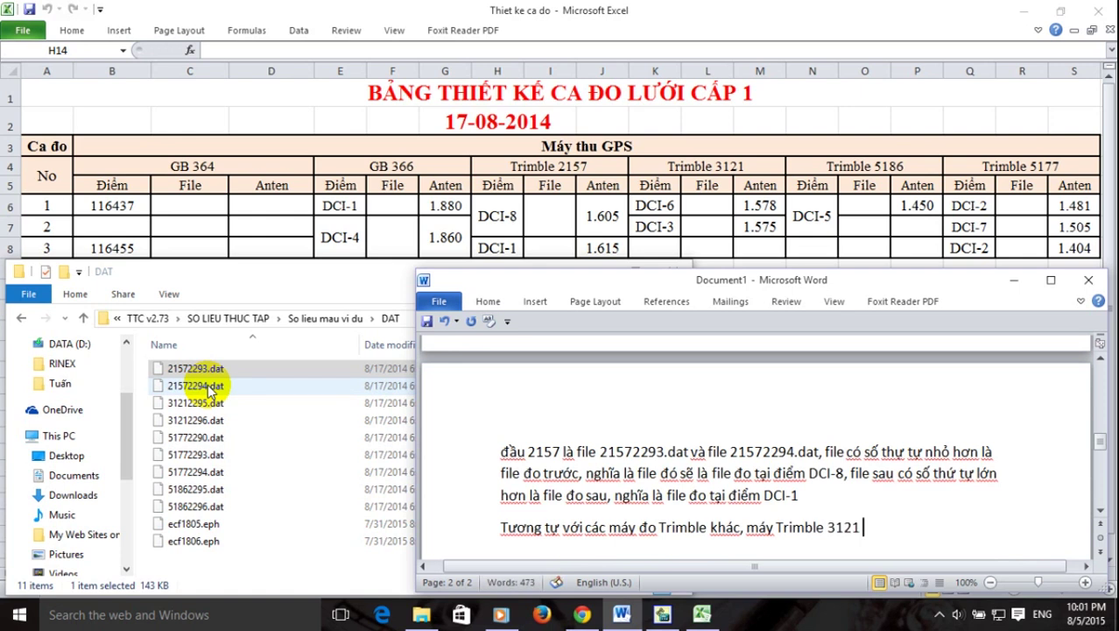
# Add "có file 31212295.dat" after the receiver number, deleting the extra words begun after the file name.
pyautogui.write(' có file')
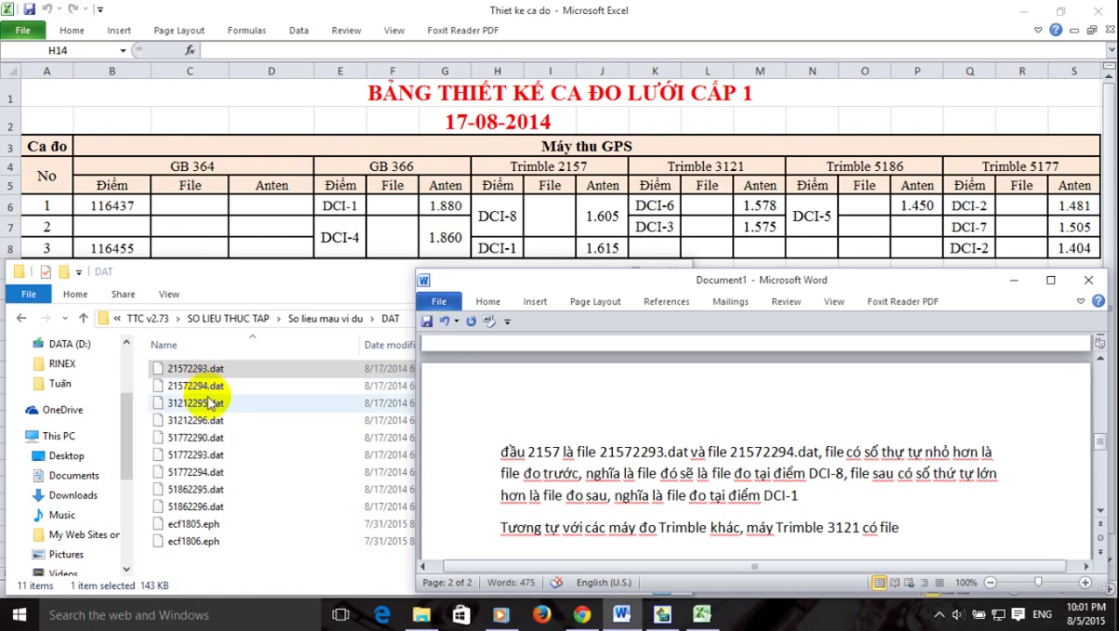
pyautogui.write(' 31')
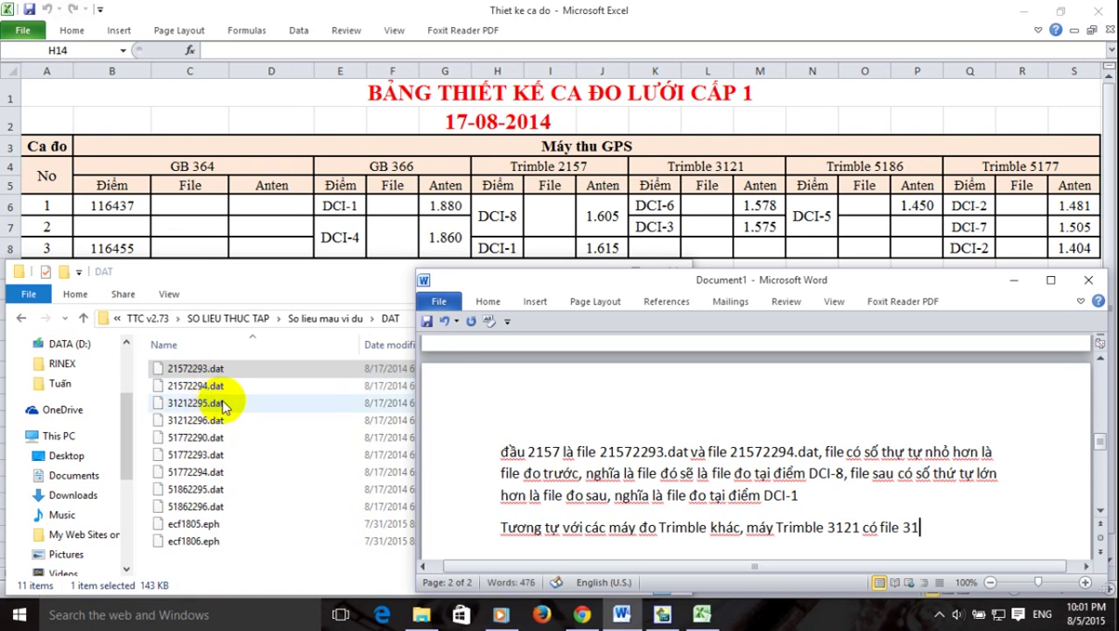
pyautogui.write('212295.dat tương ư')
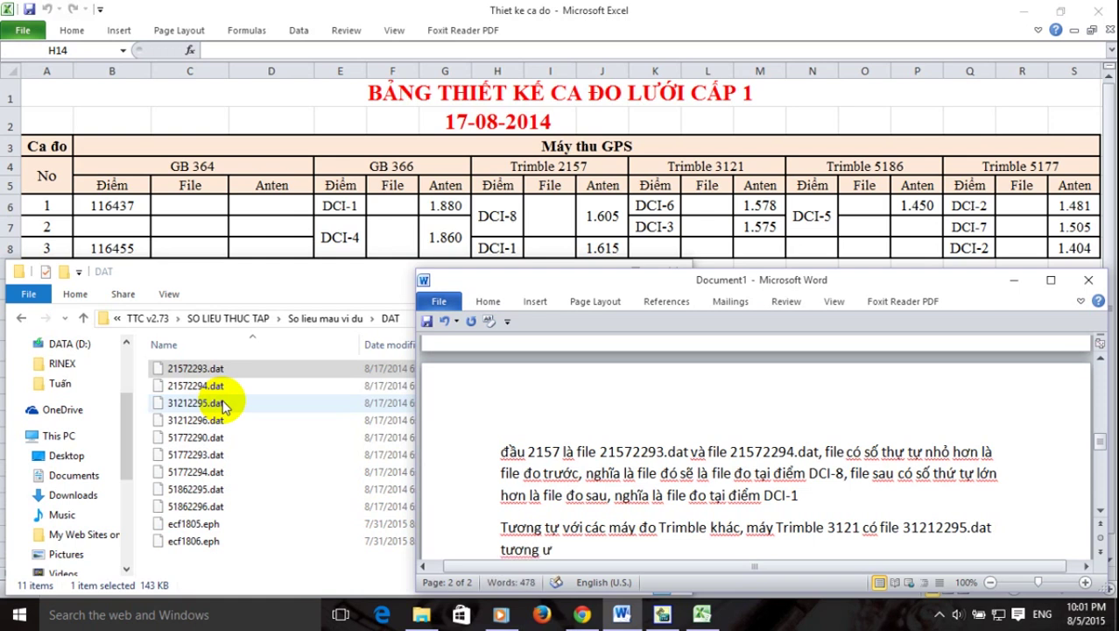
pyautogui.press('BackSpace')
pyautogui.press('BackSpace')
pyautogui.press('BackSpace')
pyautogui.press('BackSpace')
pyautogui.press('BackSpace')
pyautogui.press('BackSpace')
pyautogui.press('BackSpace')
pyautogui.press('BackSpace')
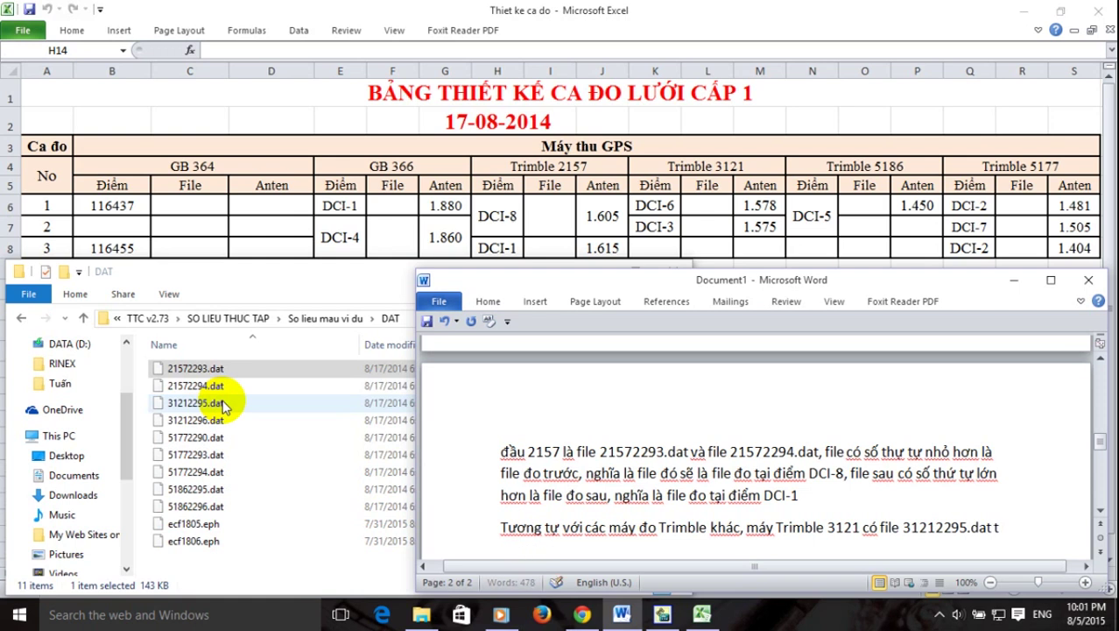
# Continue the sentence with "là file đo tại điểm DCI-6 và dile 31212296".
pyautogui.write('la file đo ta')
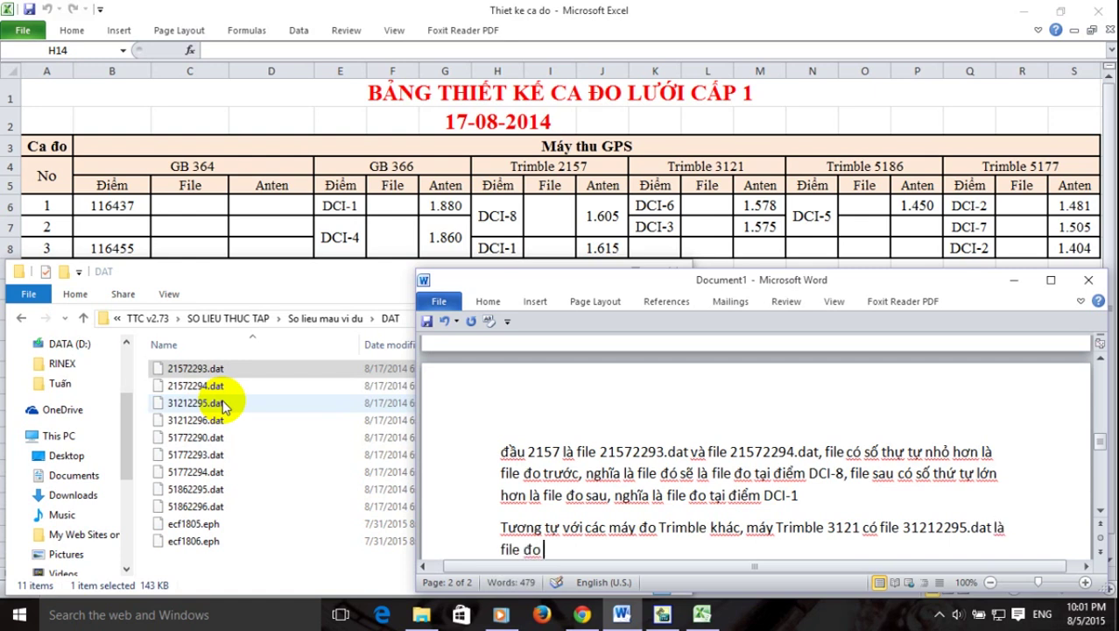
pyautogui.write('i điểm')
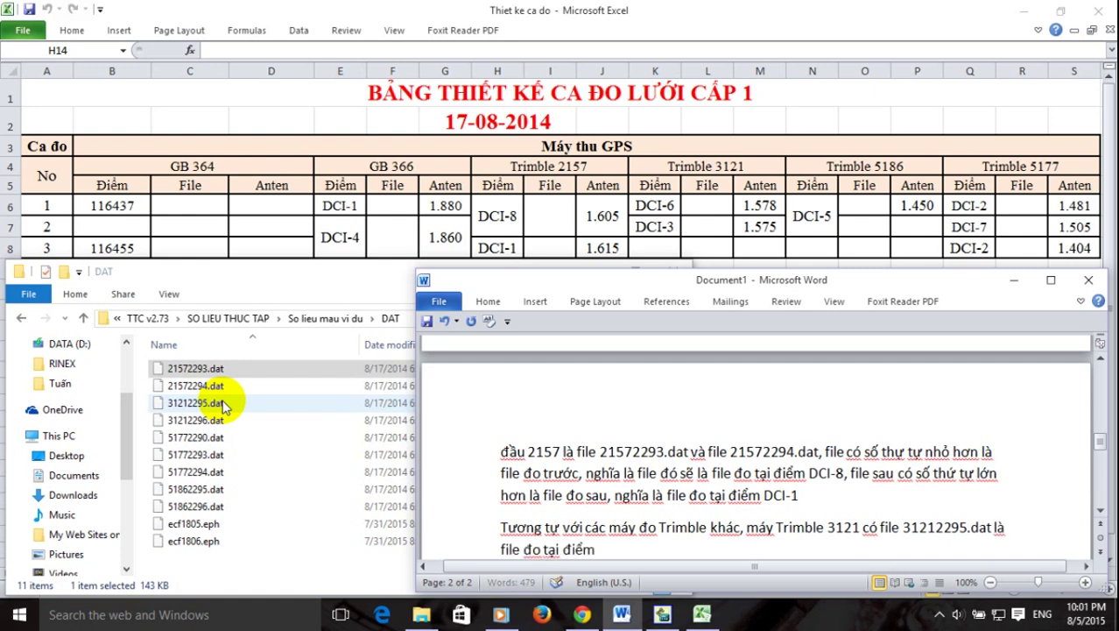
pyautogui.write(' DCI-6 và dile ')
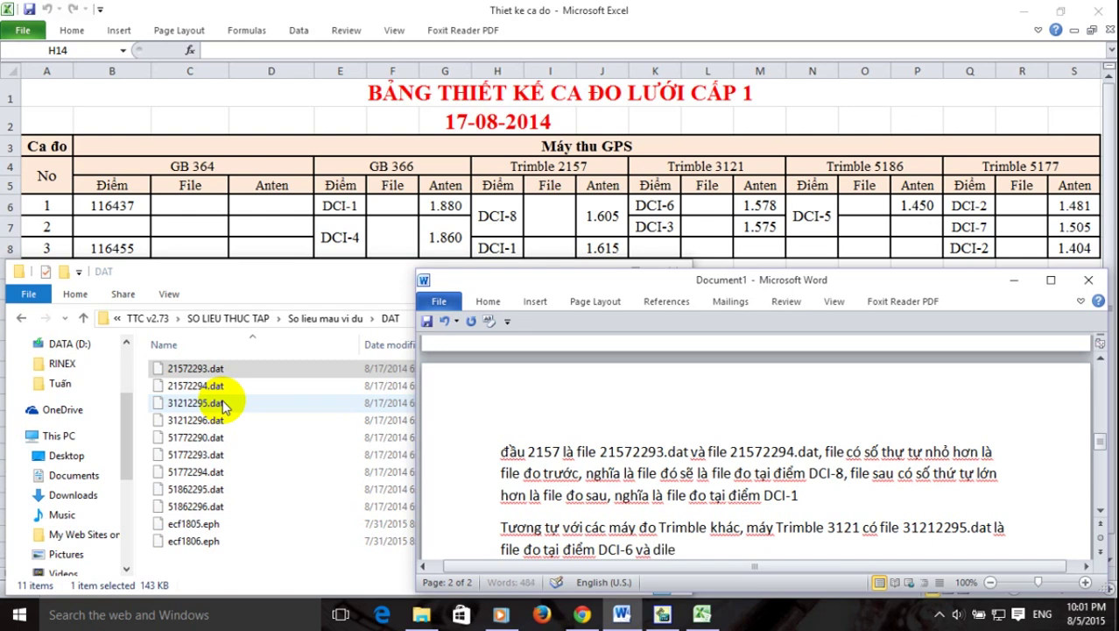
pyautogui.write('31212296')
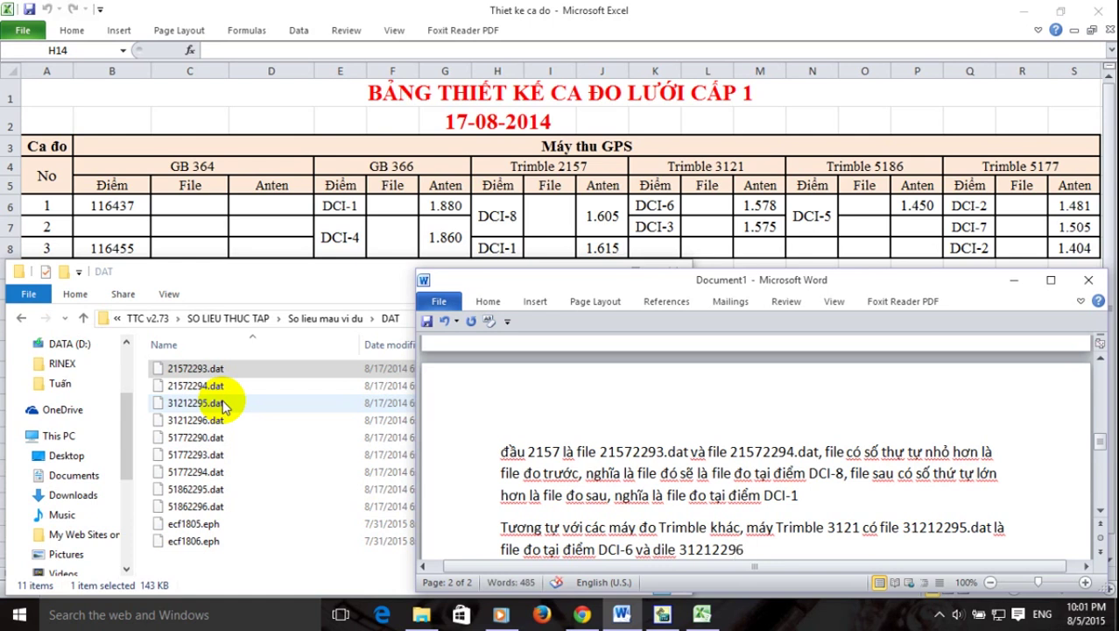
# Finish the Trimble 3121 sentence with ".dat đo tại điểm DCI-3".
pyautogui.write('.dat ')
pyautogui.write('ta')
pyautogui.press('BackSpace')
pyautogui.press('BackSpace')
pyautogui.write('đo tại')
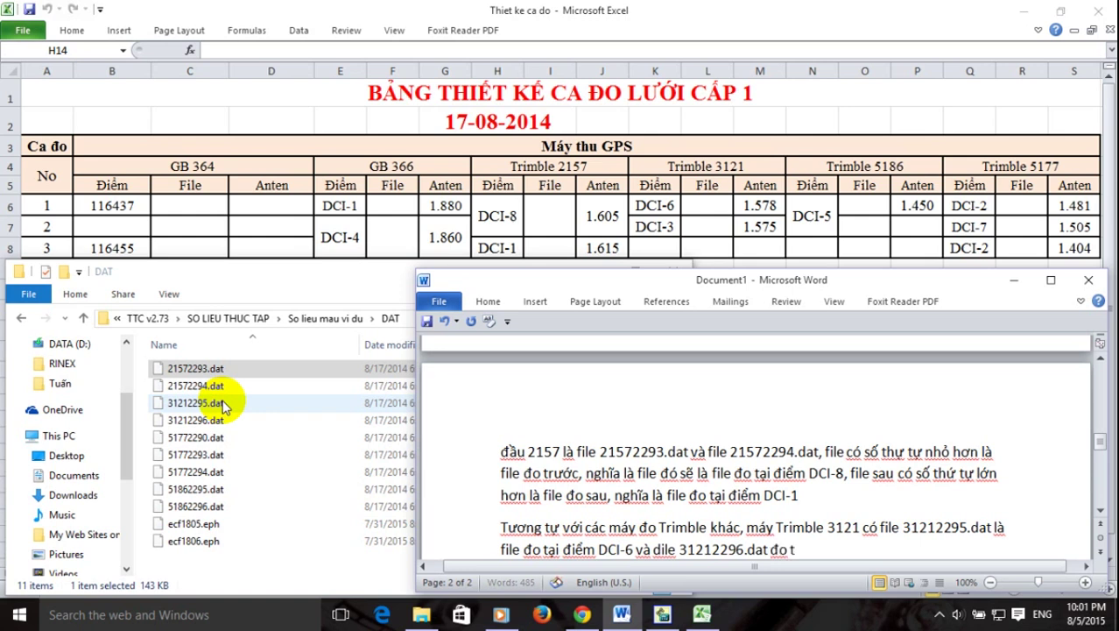
pyautogui.write(' điểm D')
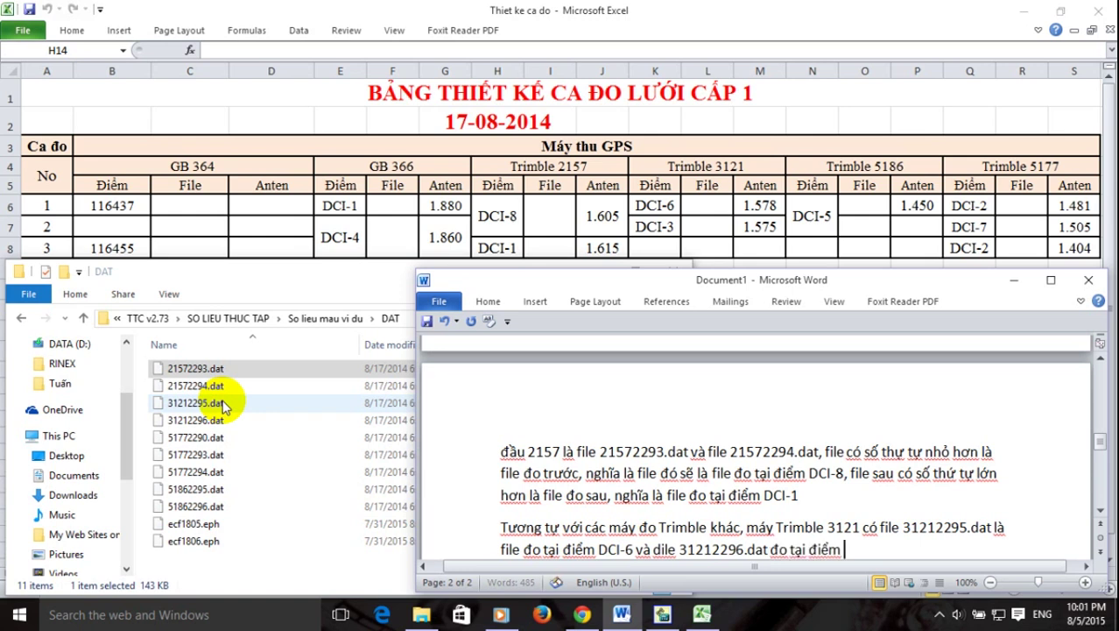
pyautogui.write('CI-3')
# Start a new paragraph with "Máy Trimble 5186", checking the DAT folder for that receiver's files.
pyautogui.press('Return')
pyautogui.write('may ')
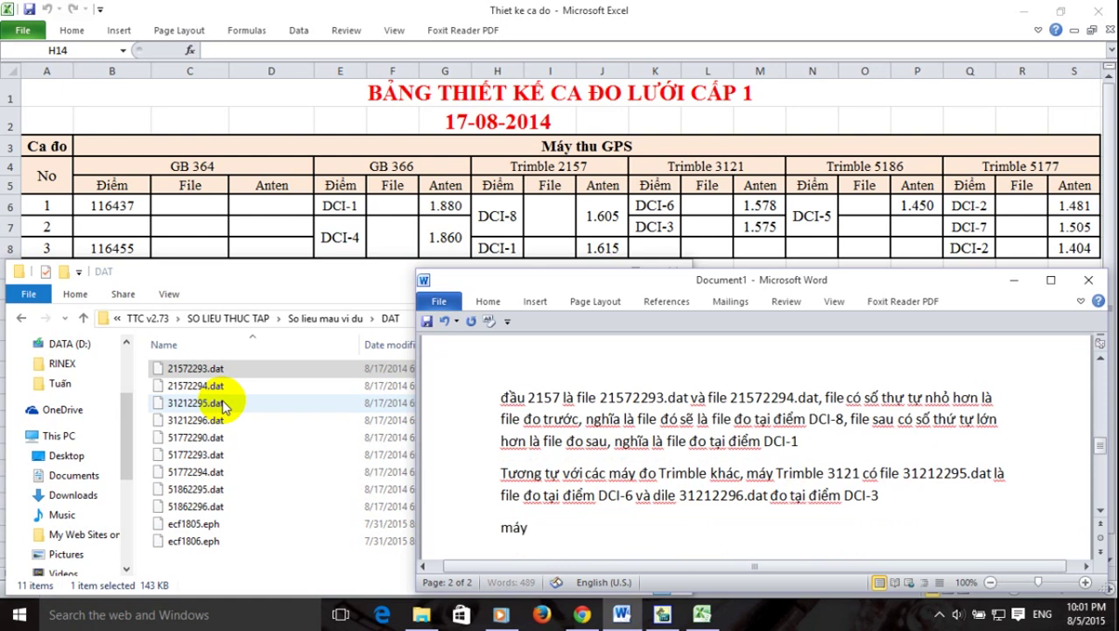
pyautogui.write('Trimble ')
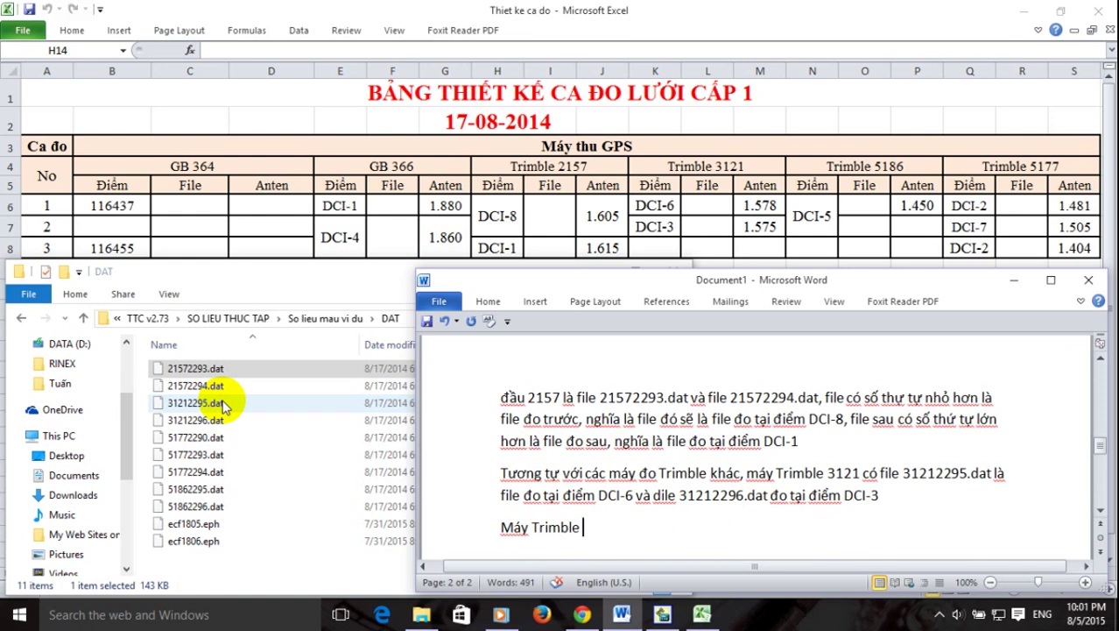
pyautogui.write('5186')
pyautogui.click(229, 277)
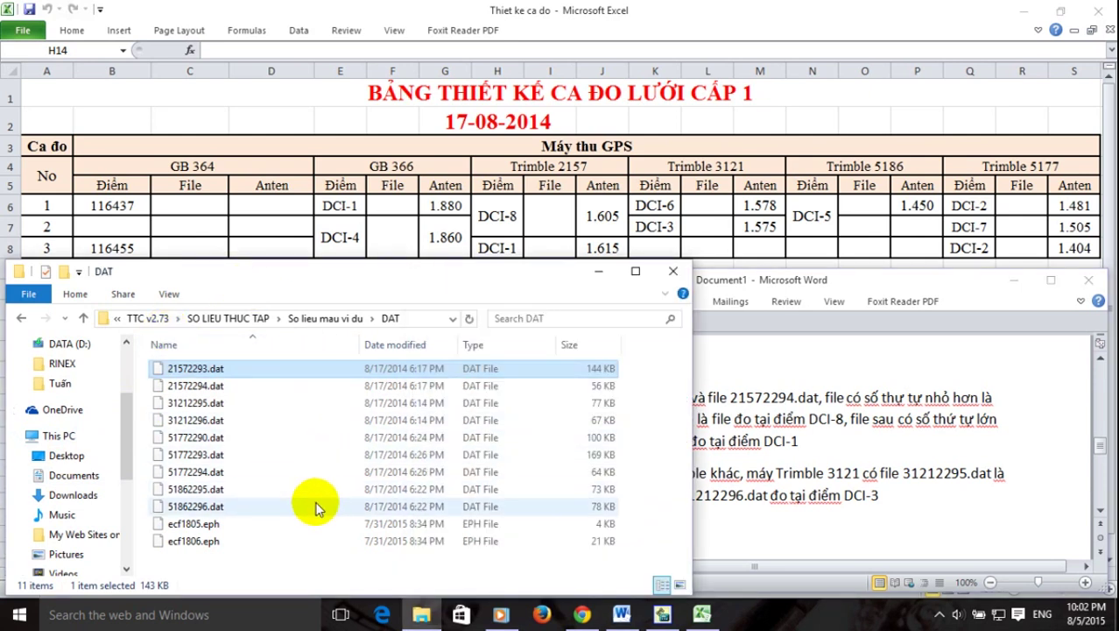
pyautogui.click(823, 282)
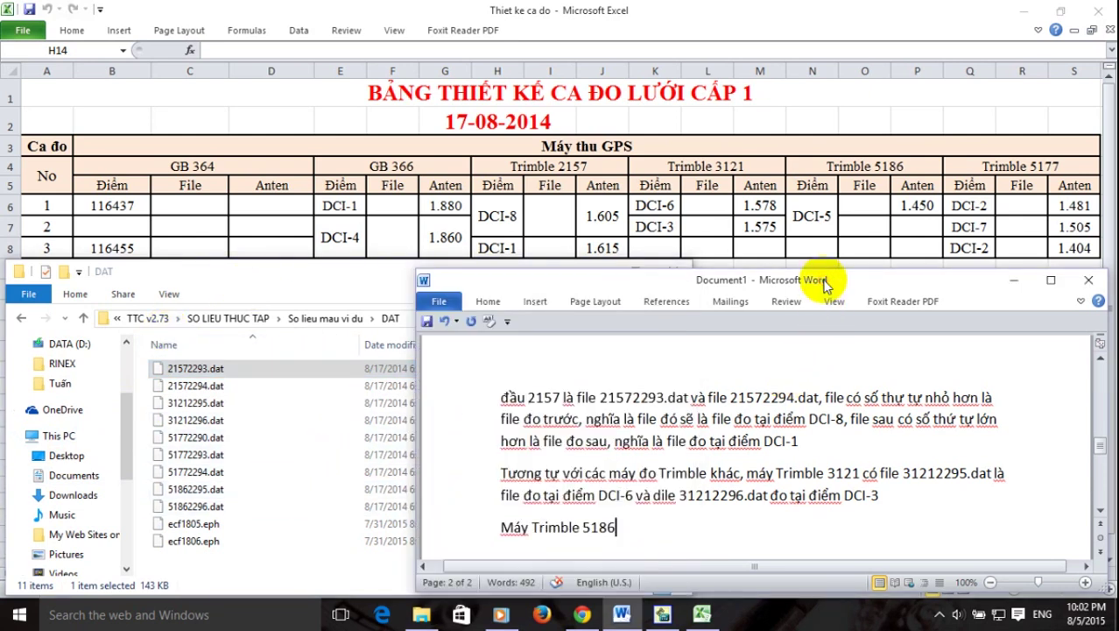
pyautogui.click(732, 534)
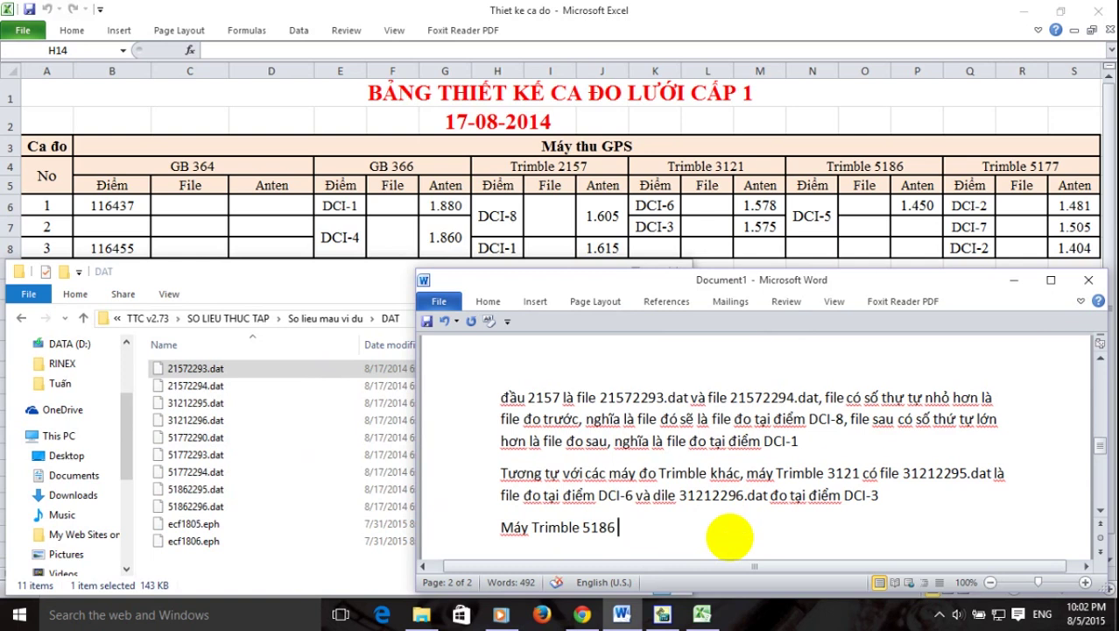
# Continue the paragraph with "có 2 file 51862295.dat và 51862296.dat cùng đo tại 1".
pyautogui.write('có 2 f')
pyautogui.write('i')
pyautogui.write('le')
pyautogui.write('518')
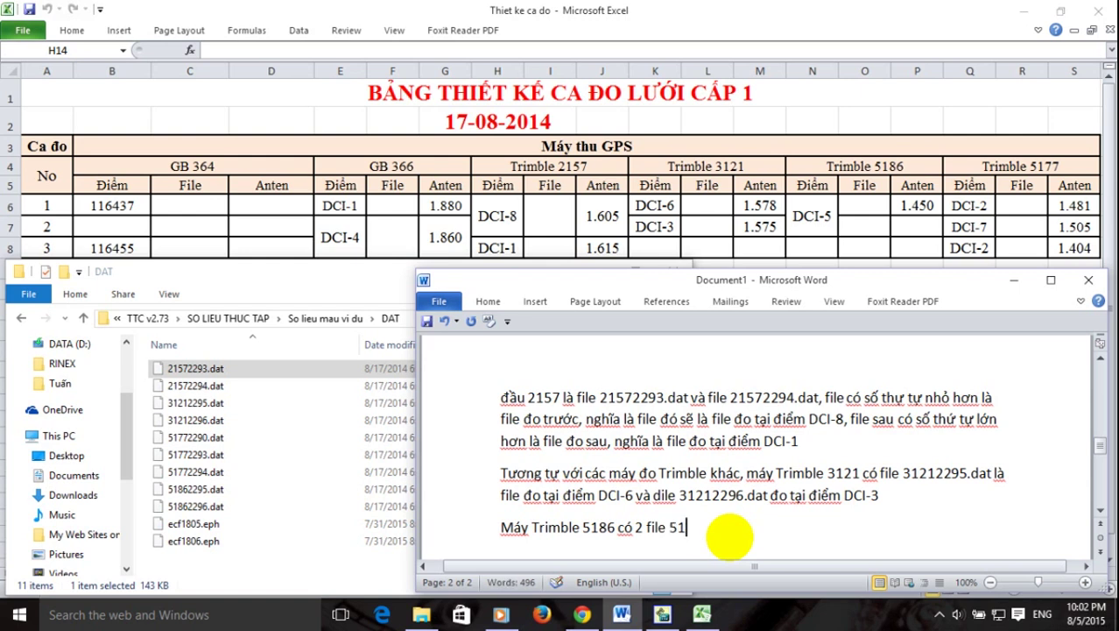
pyautogui.write('622')
pyautogui.write('9')
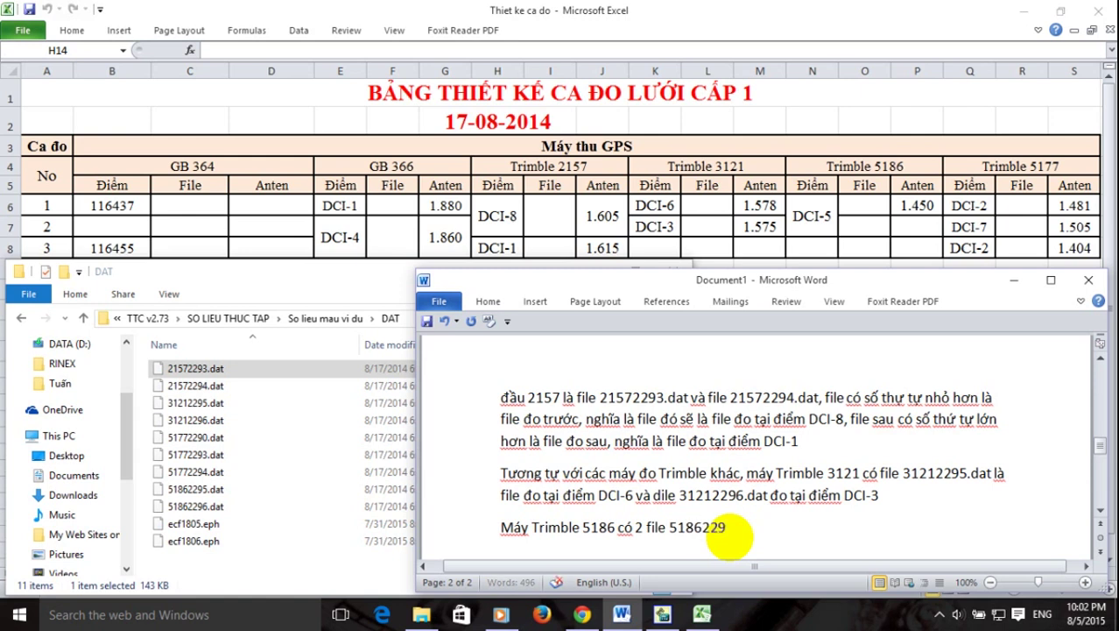
pyautogui.write('5.dat và ')
pyautogui.write('5186')
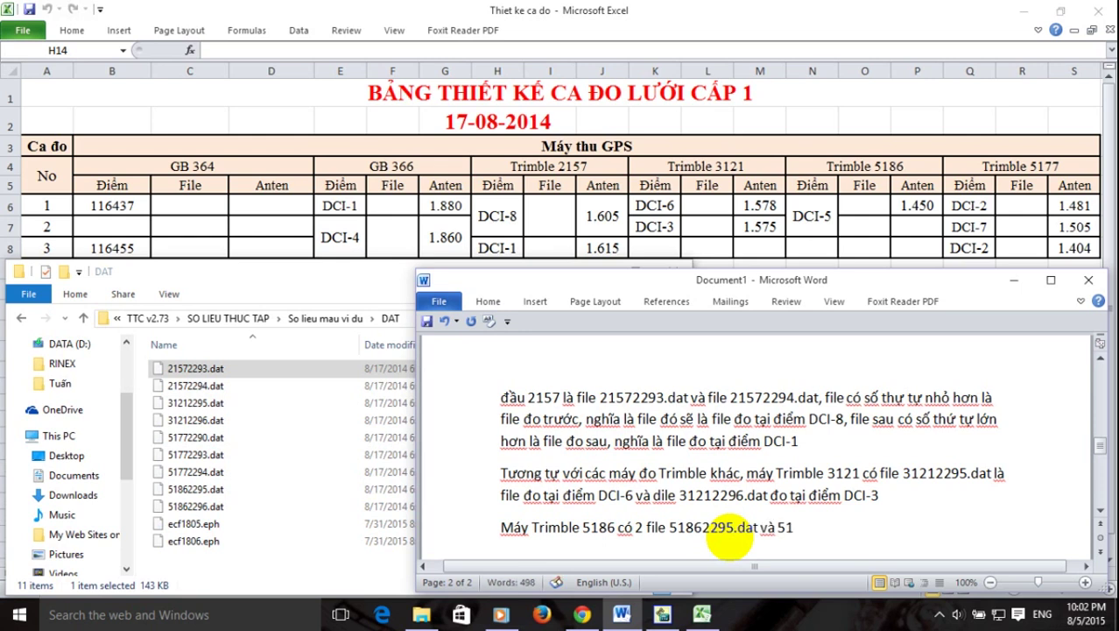
pyautogui.write('2296.dat cung đo tại 1')
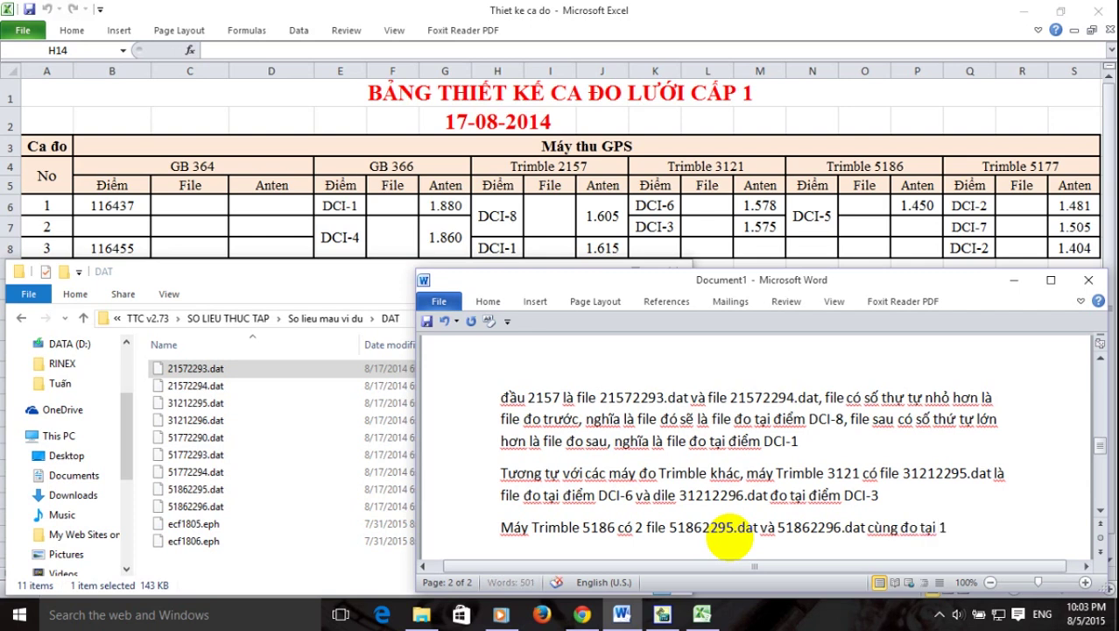
# Add "điểm DCI-5," to the Trimble 5186 sentence, removing the stray letters begun after the comma.
pyautogui.write(' điểm ')
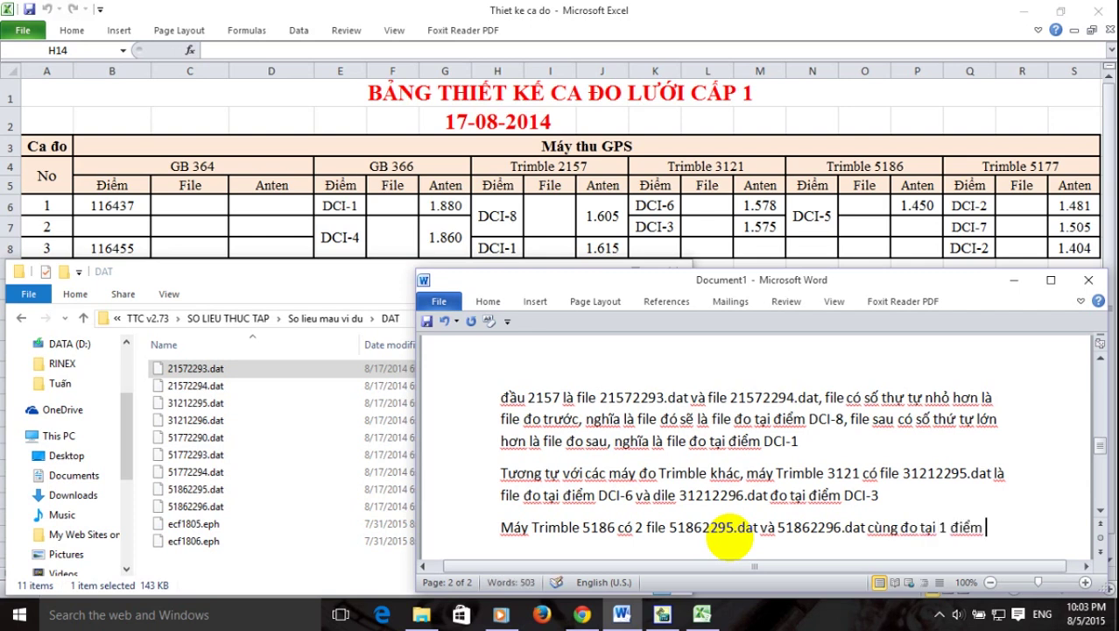
pyautogui.write('DCI-')
pyautogui.write('5')
pyautogui.write(',')
pyautogui.write(' đi')
pyautogui.press('BackSpace')
pyautogui.press('BackSpace')
pyautogui.press('BackSpace')
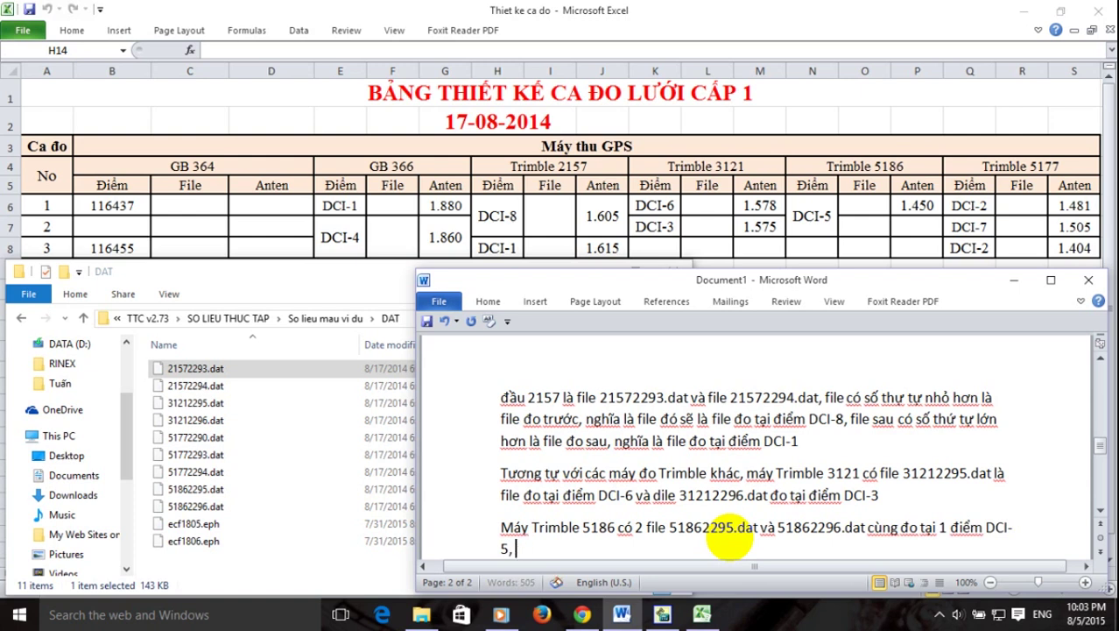
# Continue the sentence with "ở đây có 2 file đo tại cùng 1 điểm thì có thể giải thích rằng".
pyautogui.write('ở đây có 2')
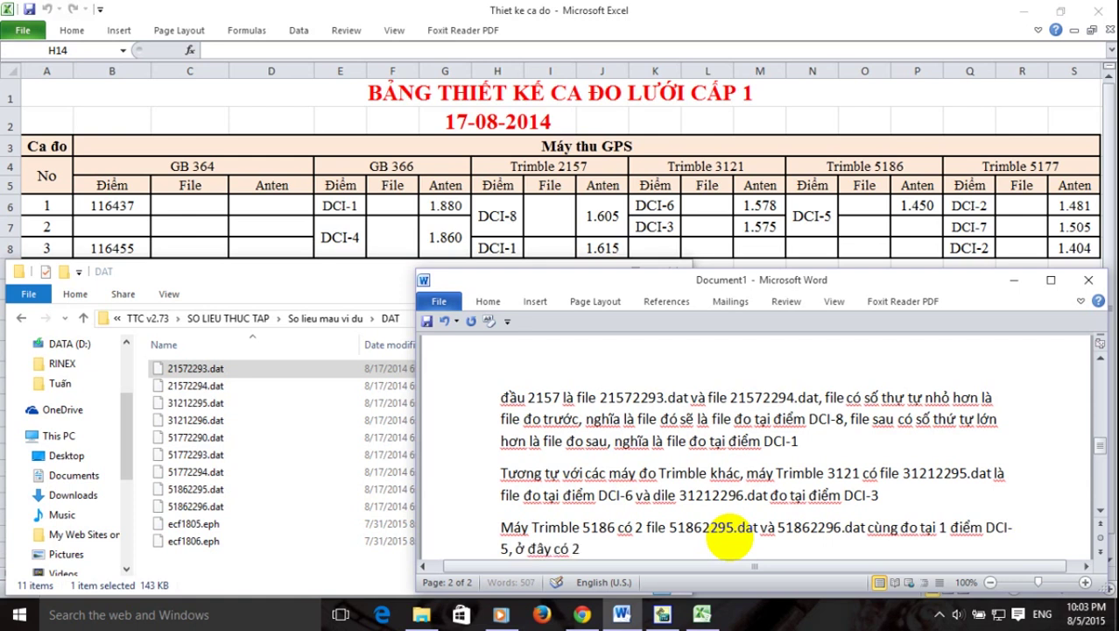
pyautogui.write(' file đo')
pyautogui.write(' tai cùng')
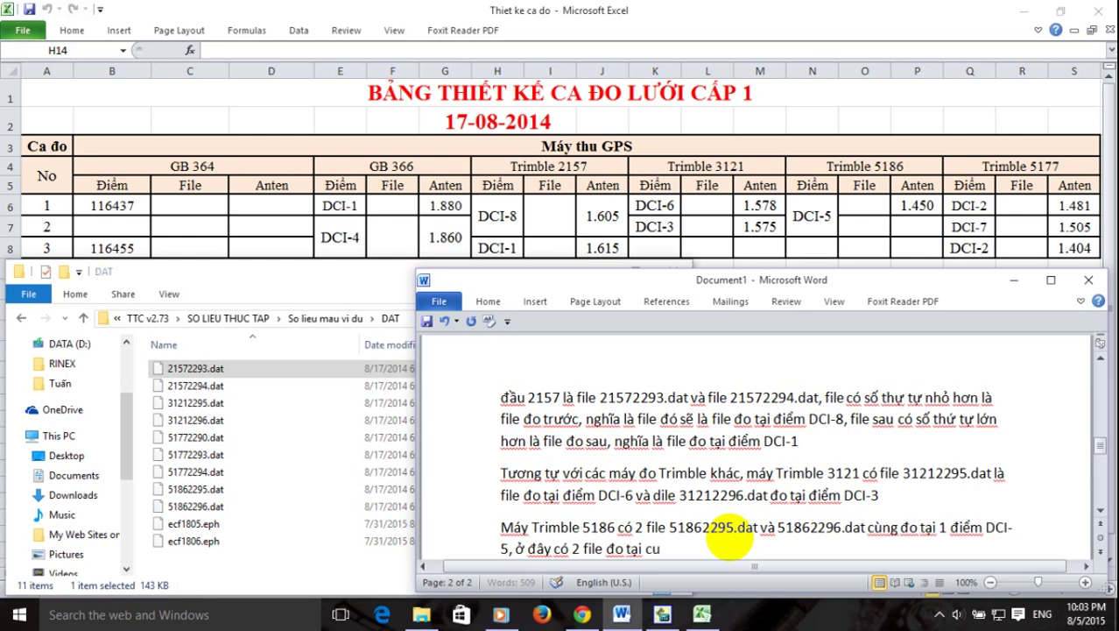
pyautogui.write(' 1 điểm')
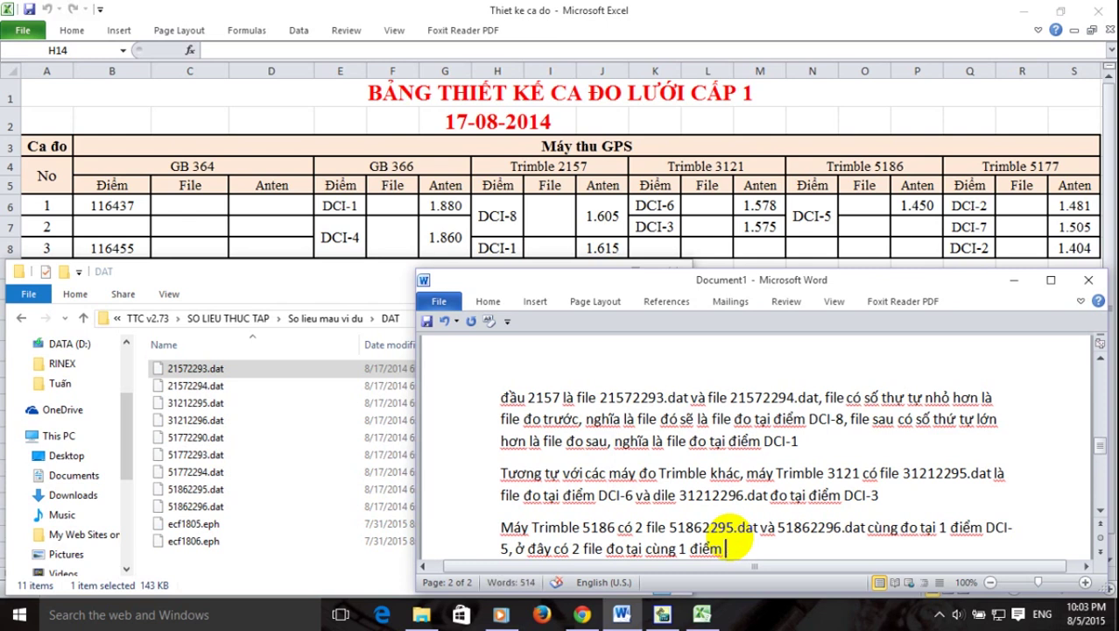
pyautogui.write(' thì có thể giai thích rằng')
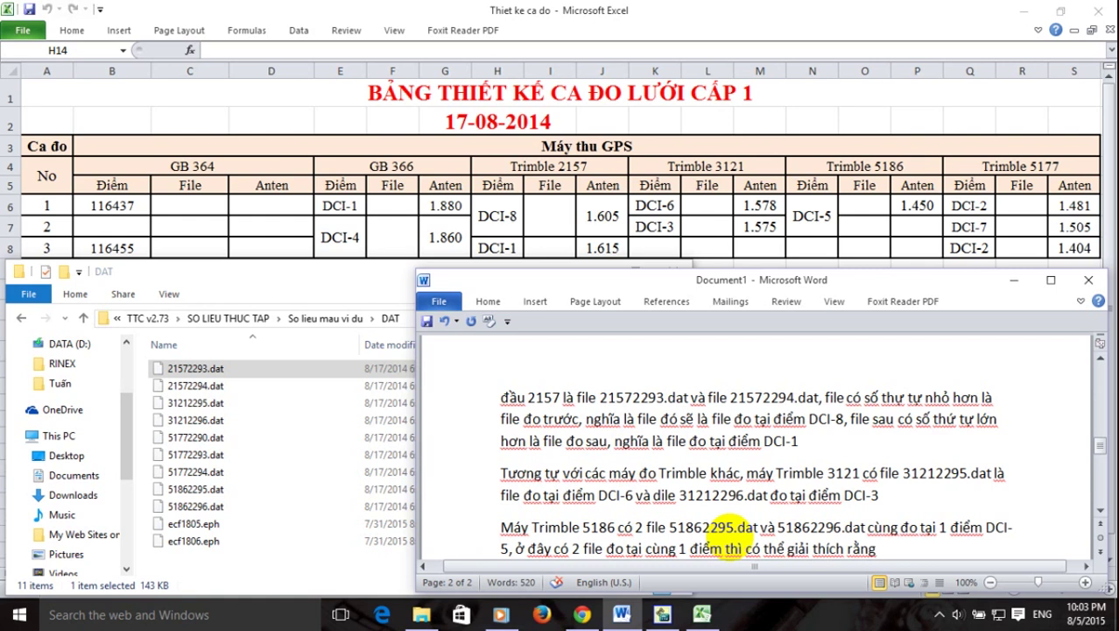
# Continue the Trimble 5186 sentence with "2 ca đo này được đo tách riêng nhau chứ không đo liên tục".
pyautogui.write(' 2 ca đo này')
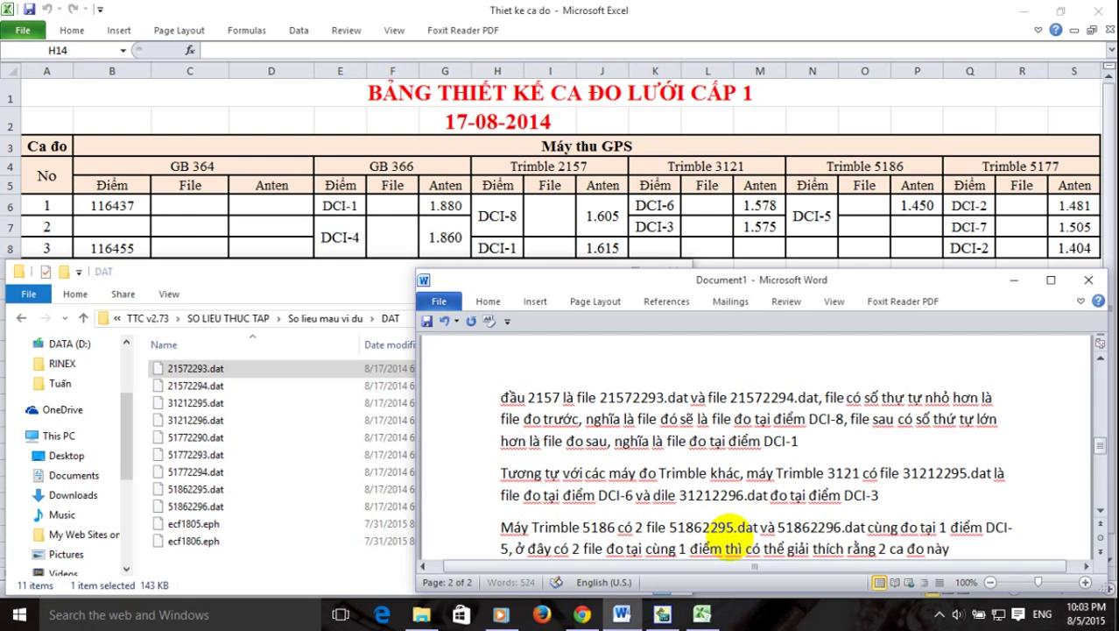
pyautogui.write(' được đo tách')
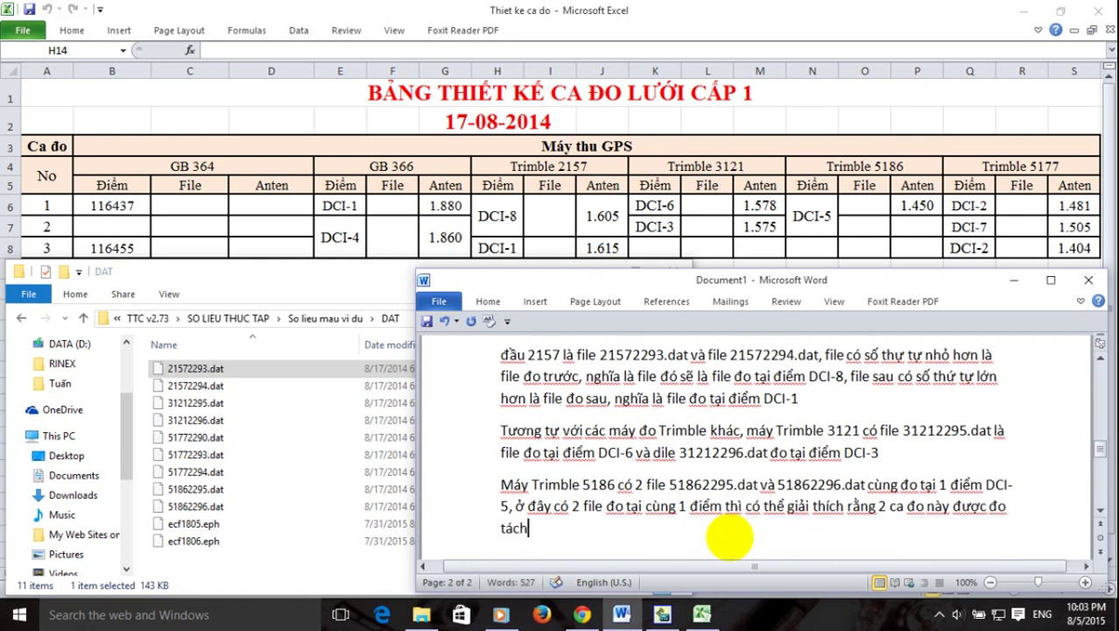
pyautogui.write(' riêng')
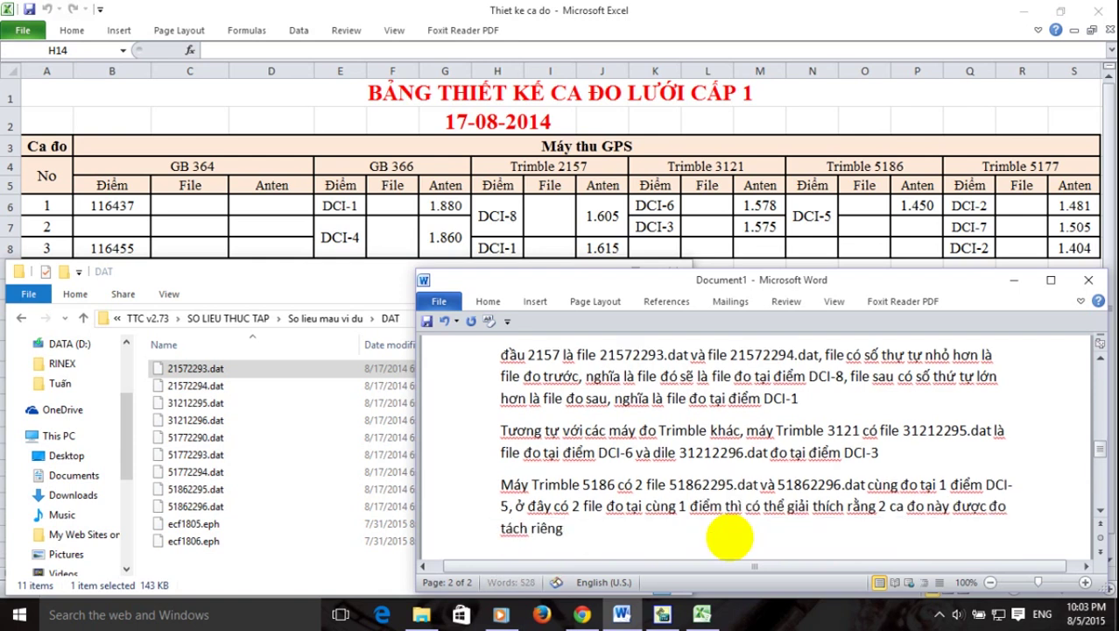
pyautogui.write(' nhau chứ')
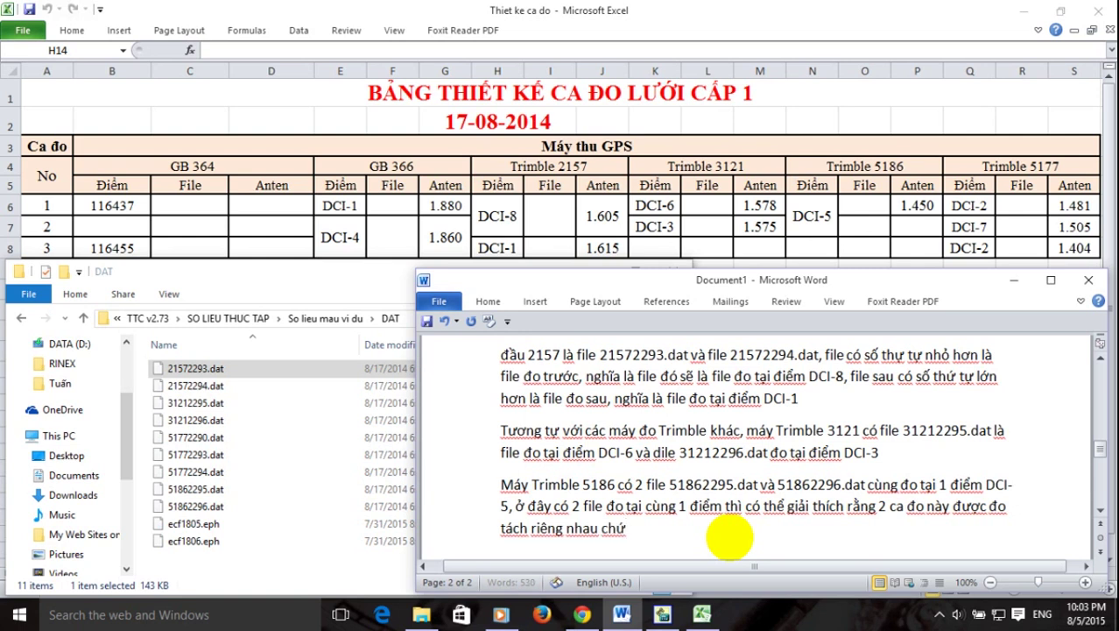
pyautogui.write(' không đo lie')
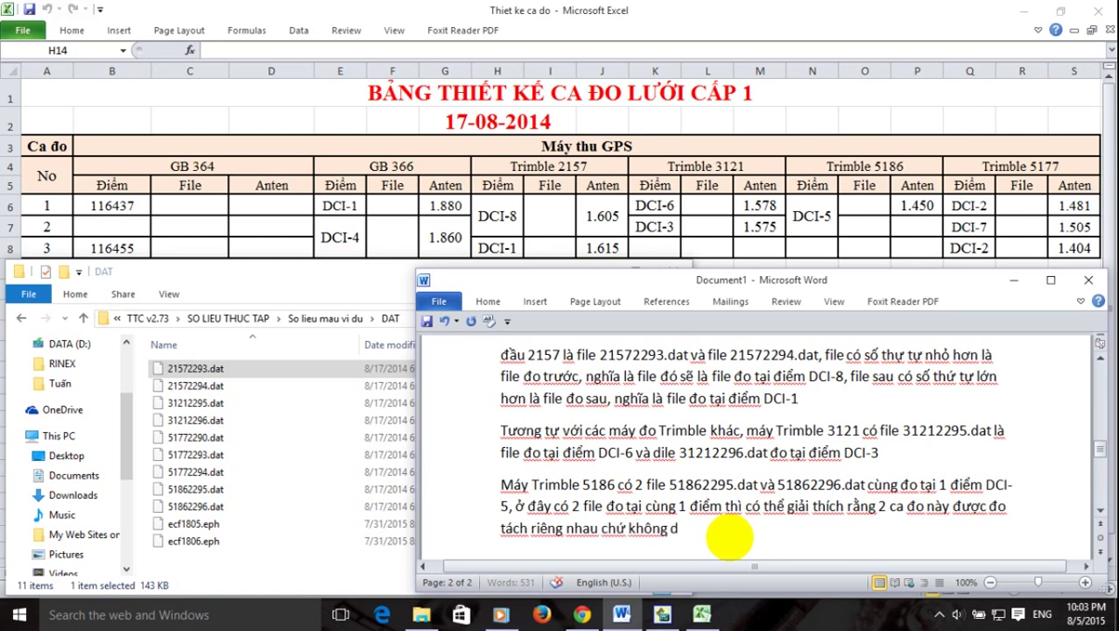
pyautogui.write('en tucj')
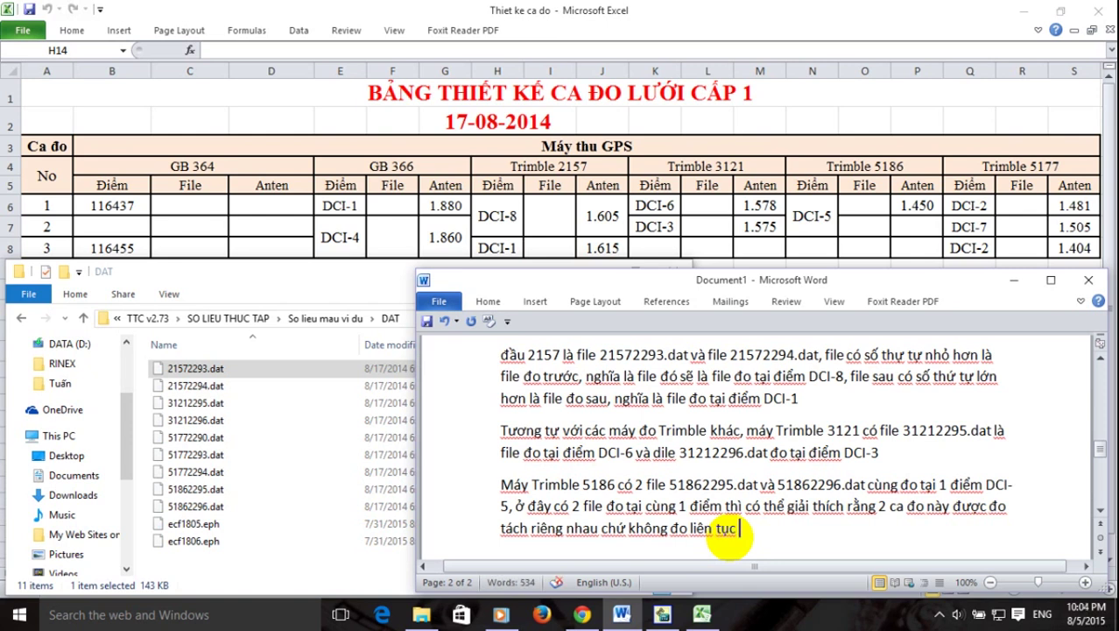
# Finish the Trimble 5186 sentence with "như tại điểm DCI-8", without a trailing comma.
pyautogui.write(' nhuw taij')
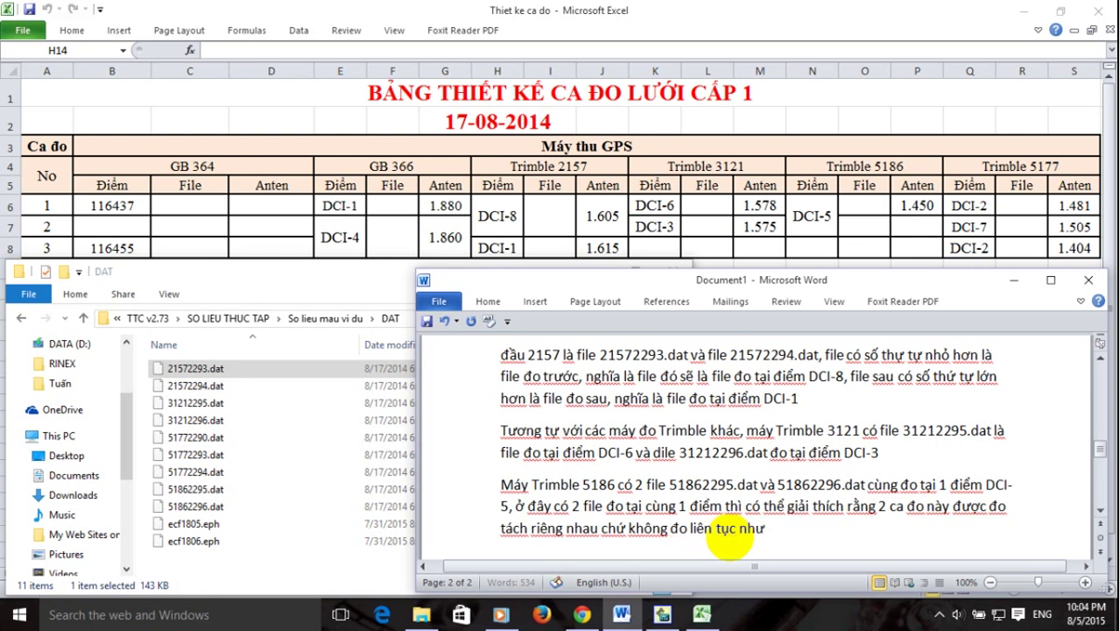
pyautogui.write(' ddieemr D')
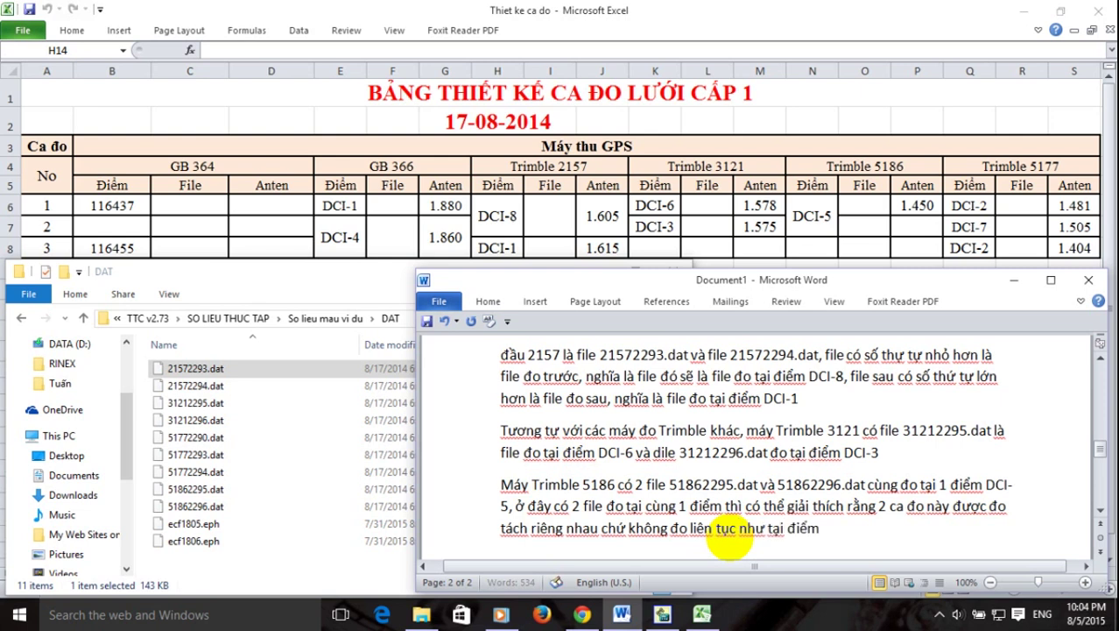
pyautogui.write('CI-8,')
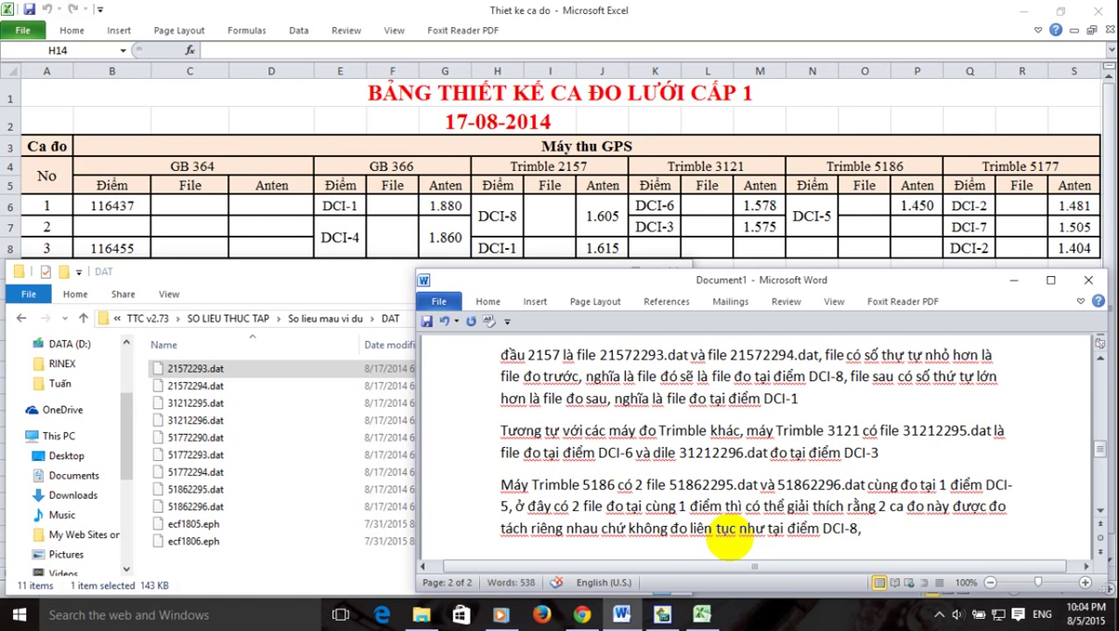
pyautogui.press('BackSpace')
# Start a new paragraph with "Máy Trimble 5177 có file 51772290.dat đo tại DCI-2, 51772293".
pyautogui.press('Return')
pyautogui.write('mays Trimbl')
pyautogui.write('e ')
pyautogui.write('5177')
pyautogui.write(' cos')
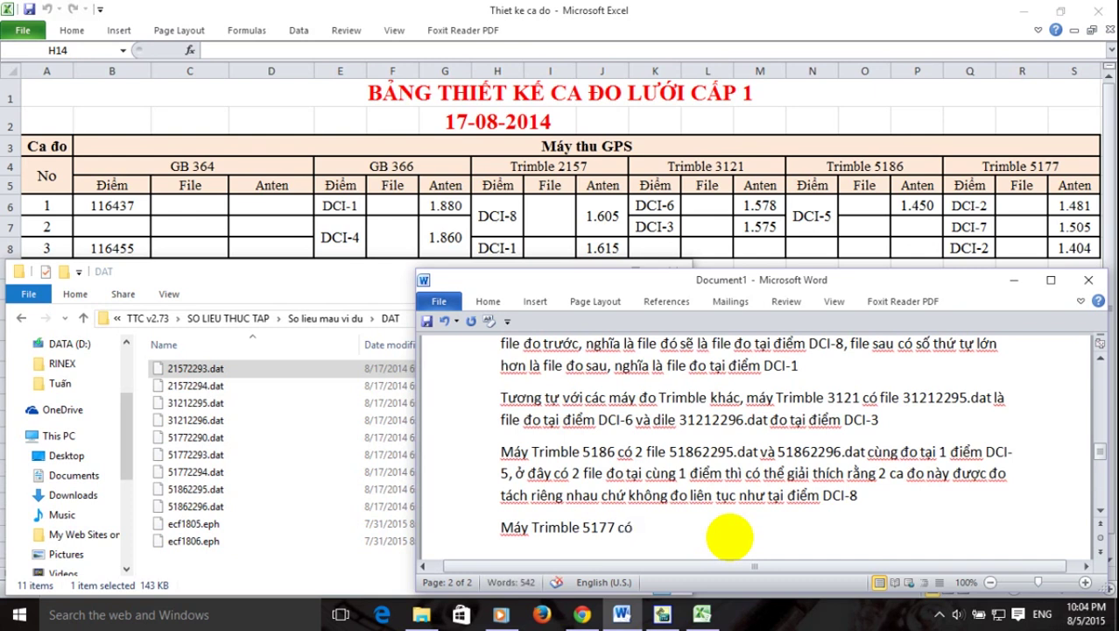
pyautogui.write(' file 51772290')
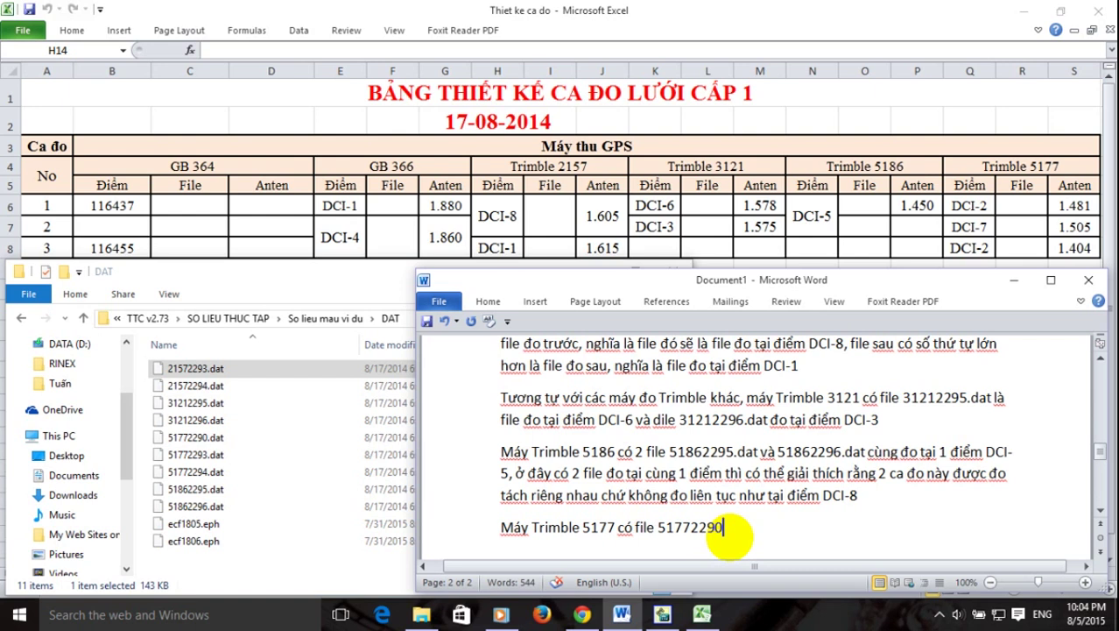
pyautogui.write('.dat')
pyautogui.write(' đo ta')
pyautogui.write('i DCI')
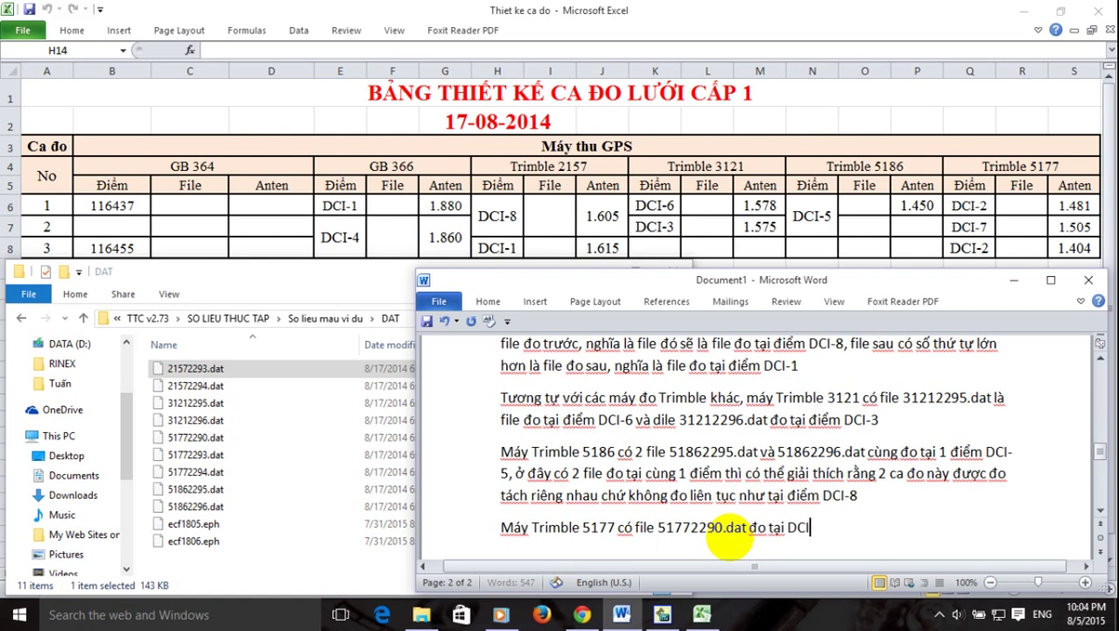
pyautogui.write('-2, 51772293')
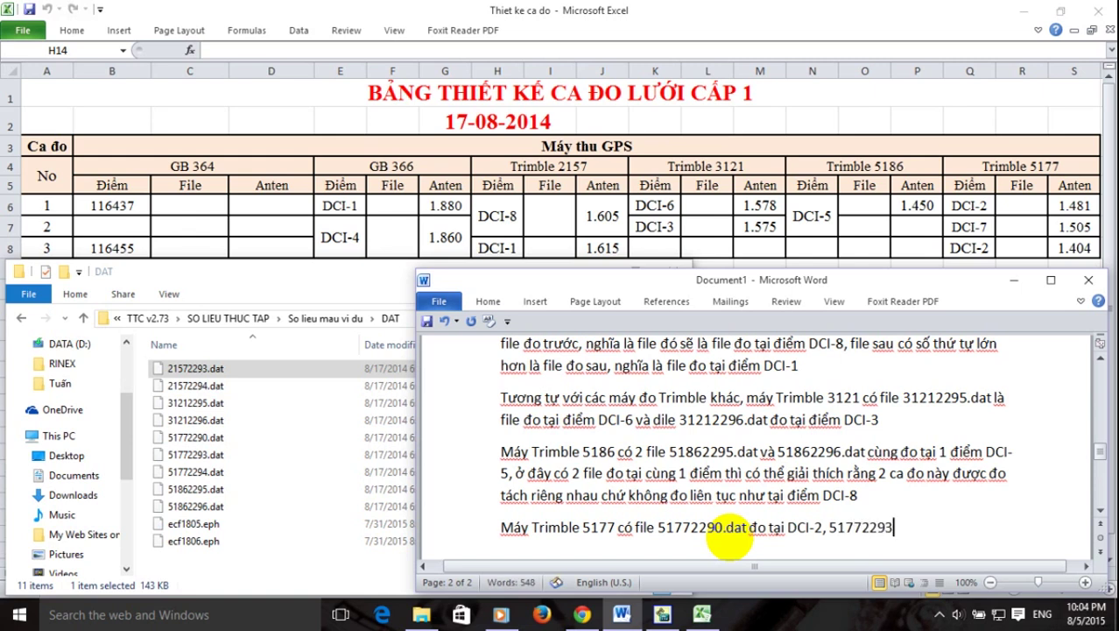
# Complete the Trimble 5177 sentence with ".dat đo tại DCI-7 và file 51772294.dat lại đo tại điểm DCI-2".
pyautogui.write('.dat đo ta')
pyautogui.write('i DCI')
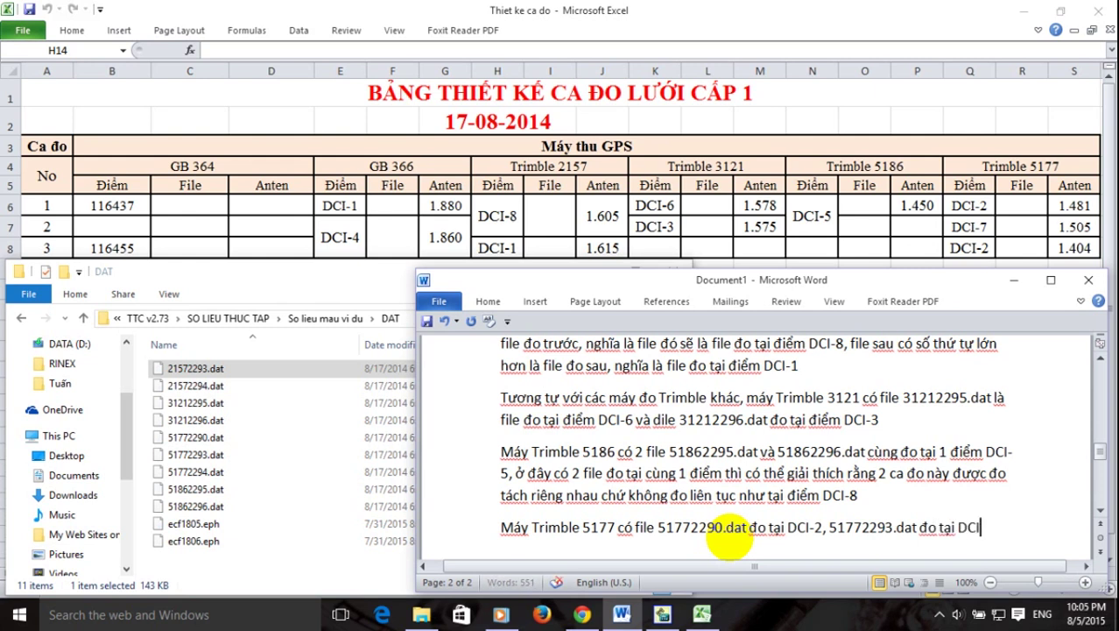
pyautogui.write('-7')
pyautogui.write(' vaf fi')
pyautogui.write('le 517')
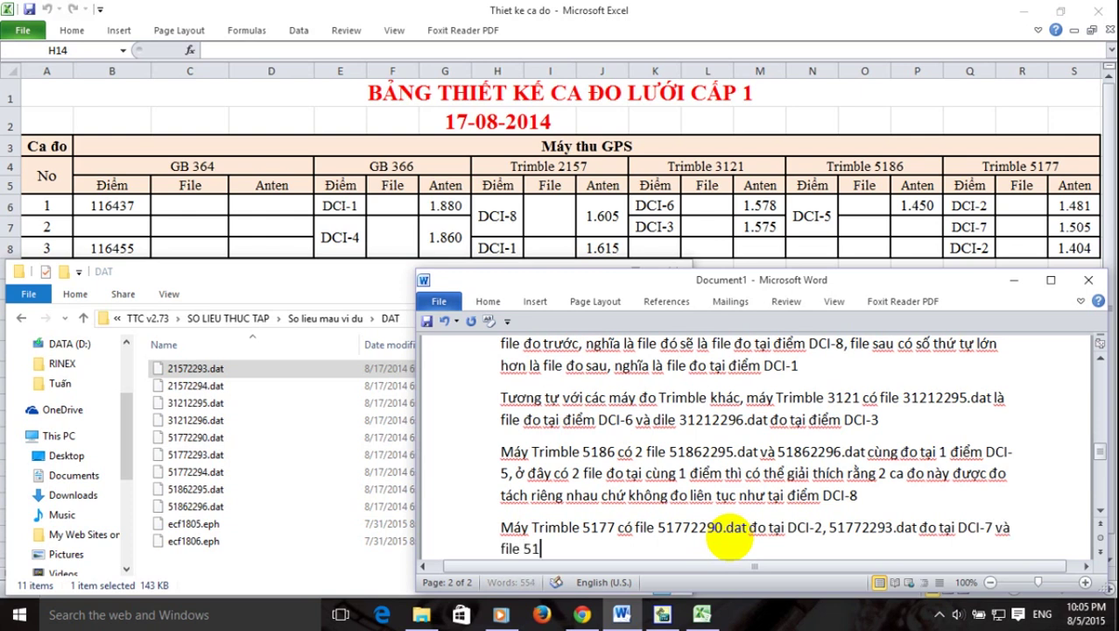
pyautogui.write('7')
pyautogui.write('22')
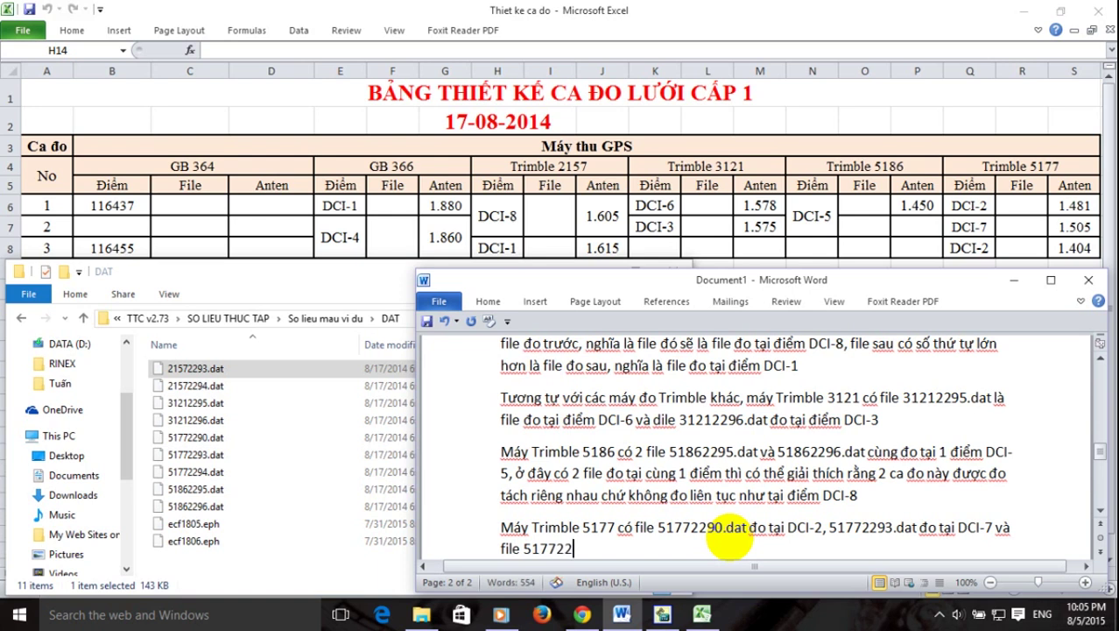
pyautogui.write('94.dat')
pyautogui.write(' lại đo')
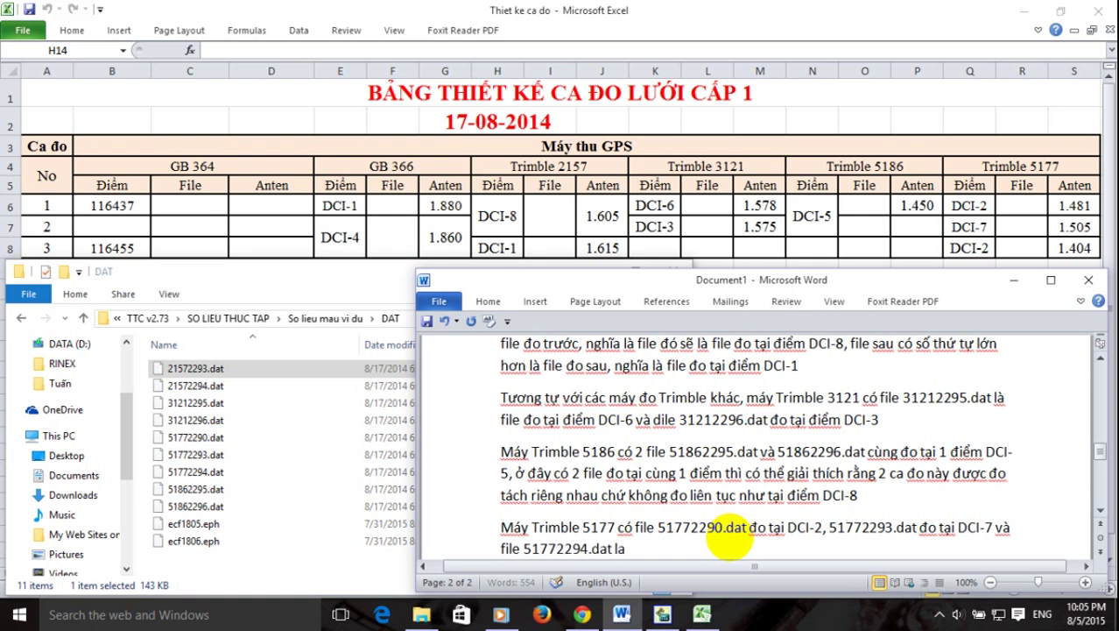
pyautogui.write(' tại điểm DCI-2')
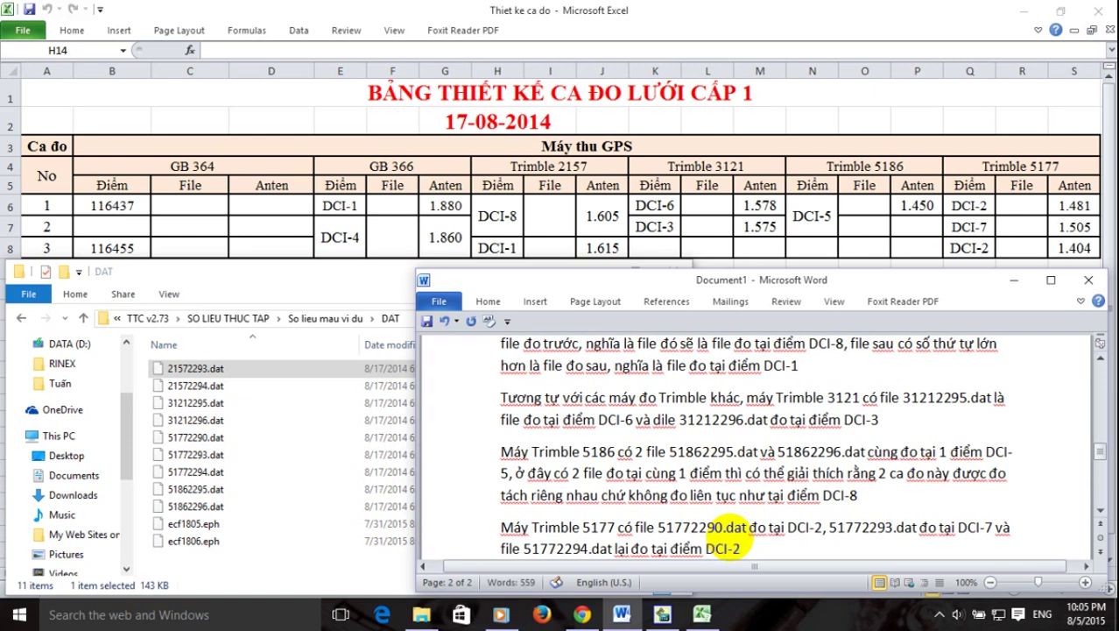
# Add a new paragraph reading "Bây giờ mình sẽ nhập hết số liệu của các file vào phần mềm".
pyautogui.press('Return')
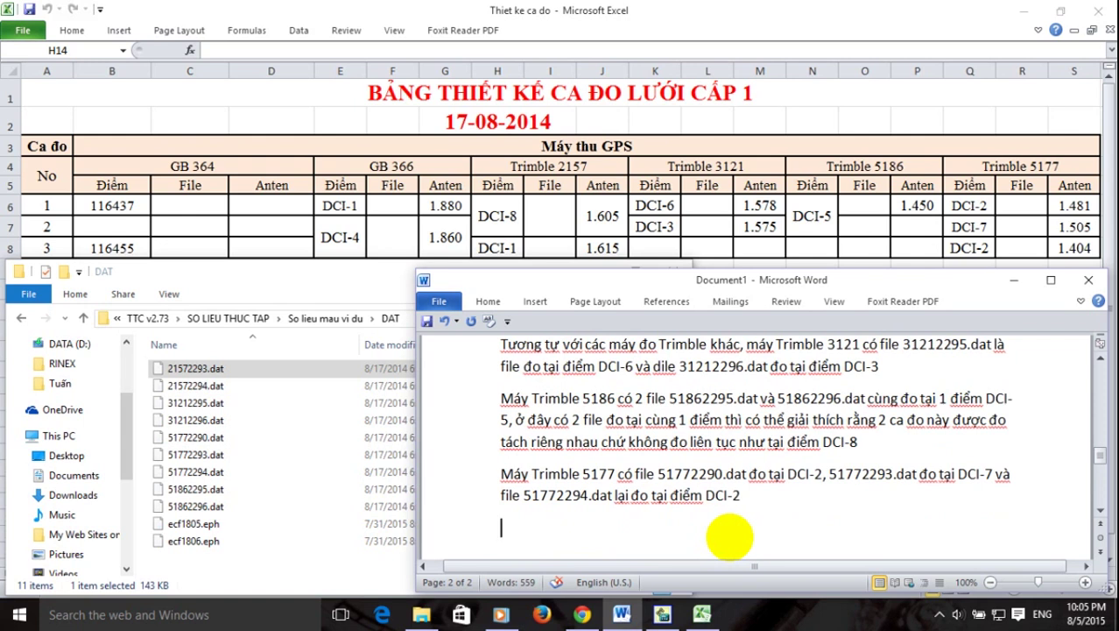
pyautogui.write('Bây')
pyautogui.write(' giờ m')
pyautogui.write('inh')
pyautogui.write(' sẽ n')
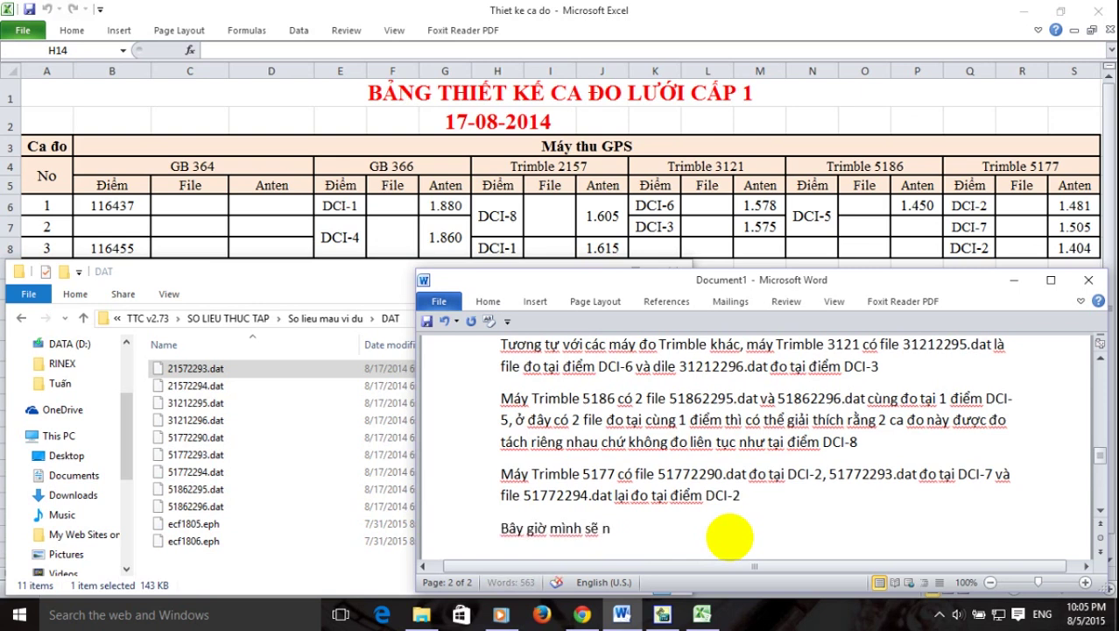
pyautogui.write('hập hết số liệu')
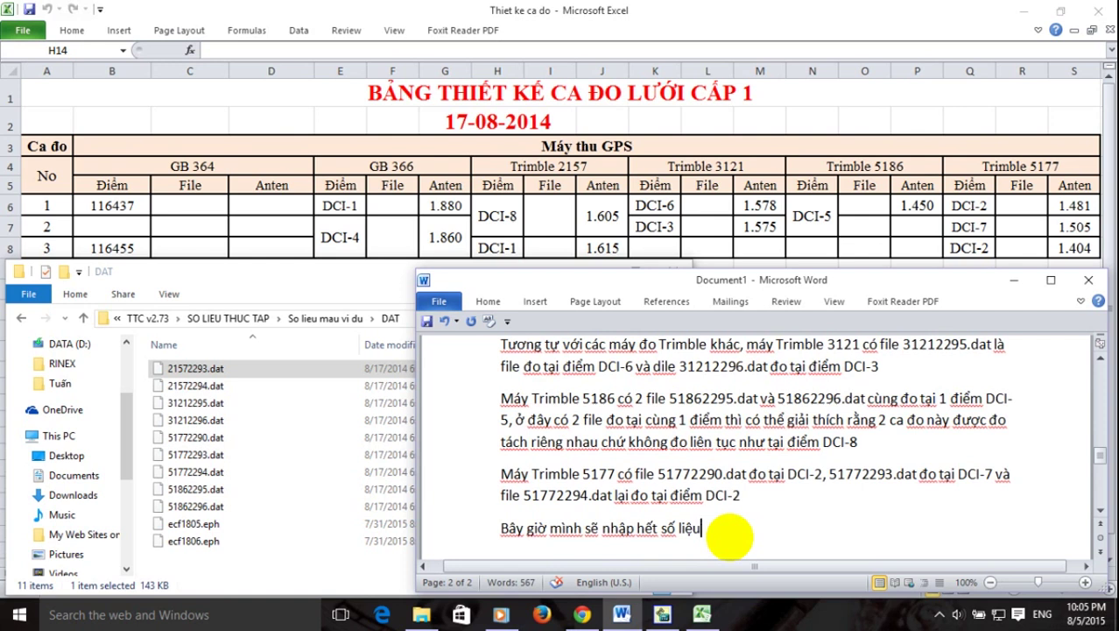
pyautogui.write('của c')
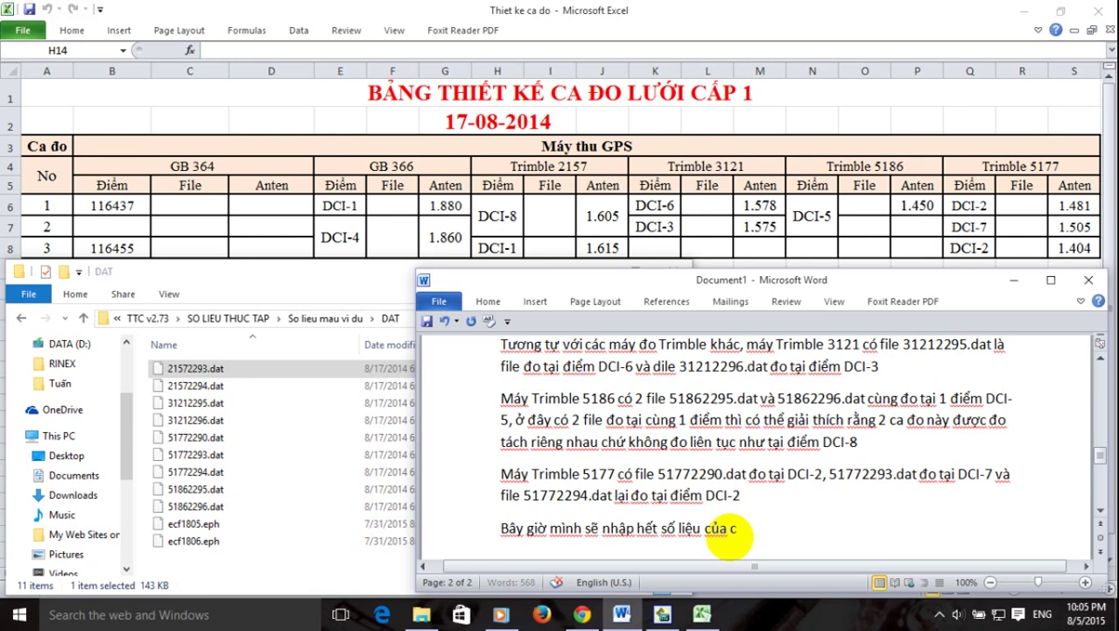
pyautogui.write('ác file vào p')
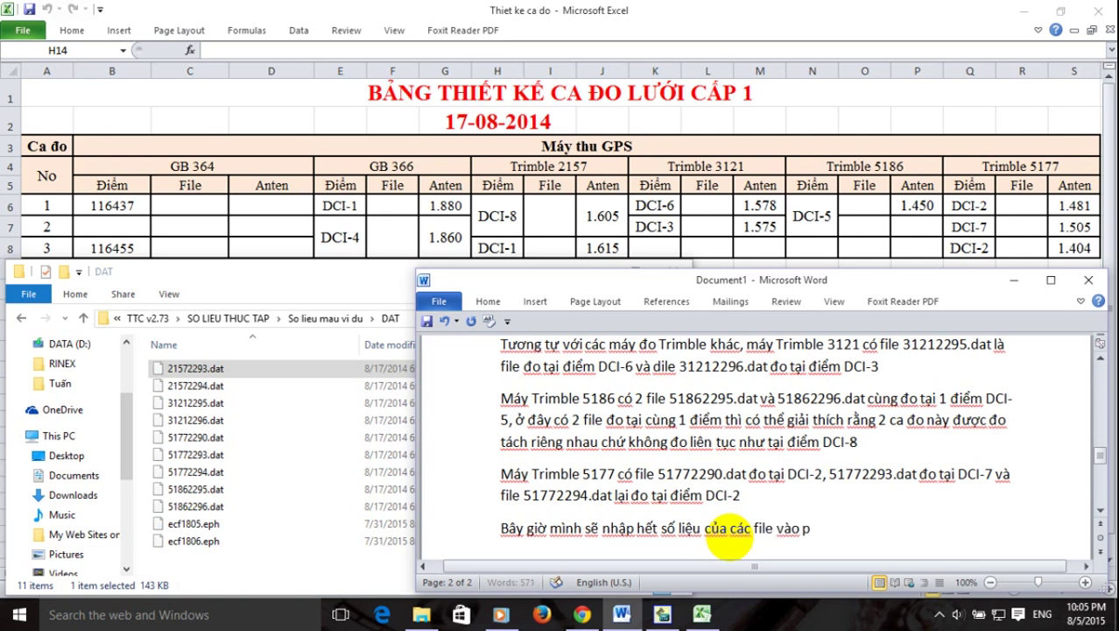
pyautogui.write('hần mềm')
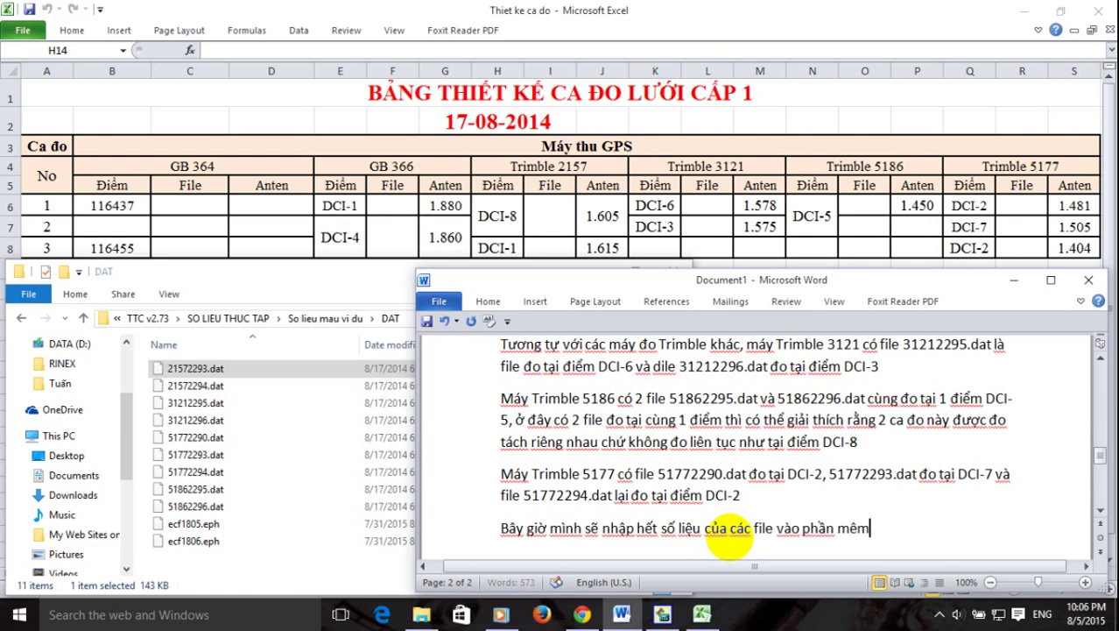
pyautogui.press('Return')
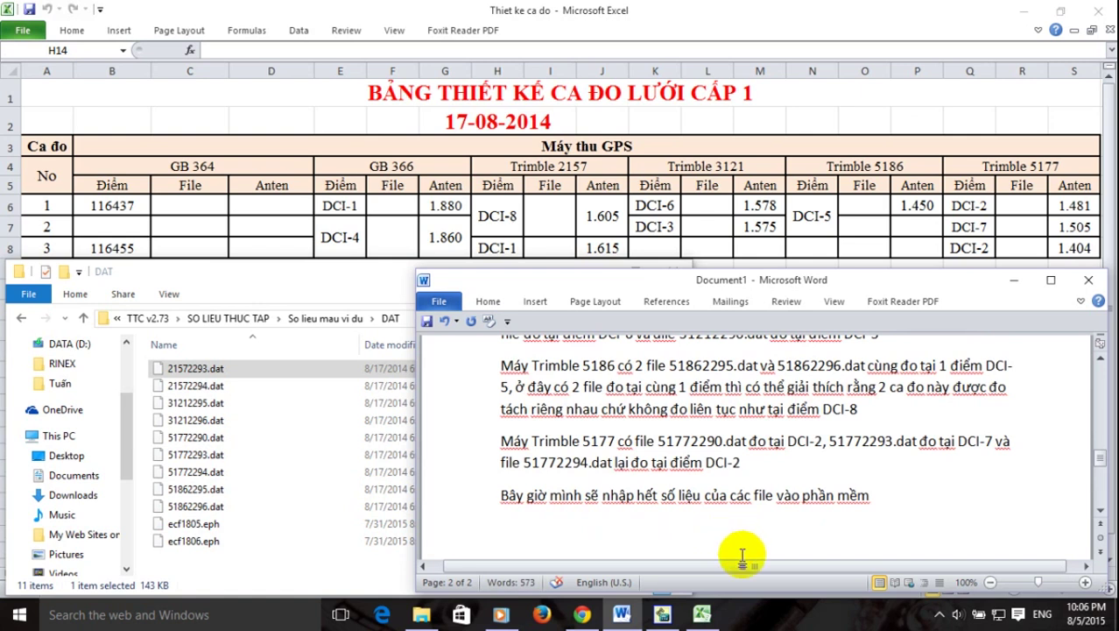
# Bring Trimble Total Control up behind the Word document and stretch the Word window upward.
pyautogui.click(663, 618)
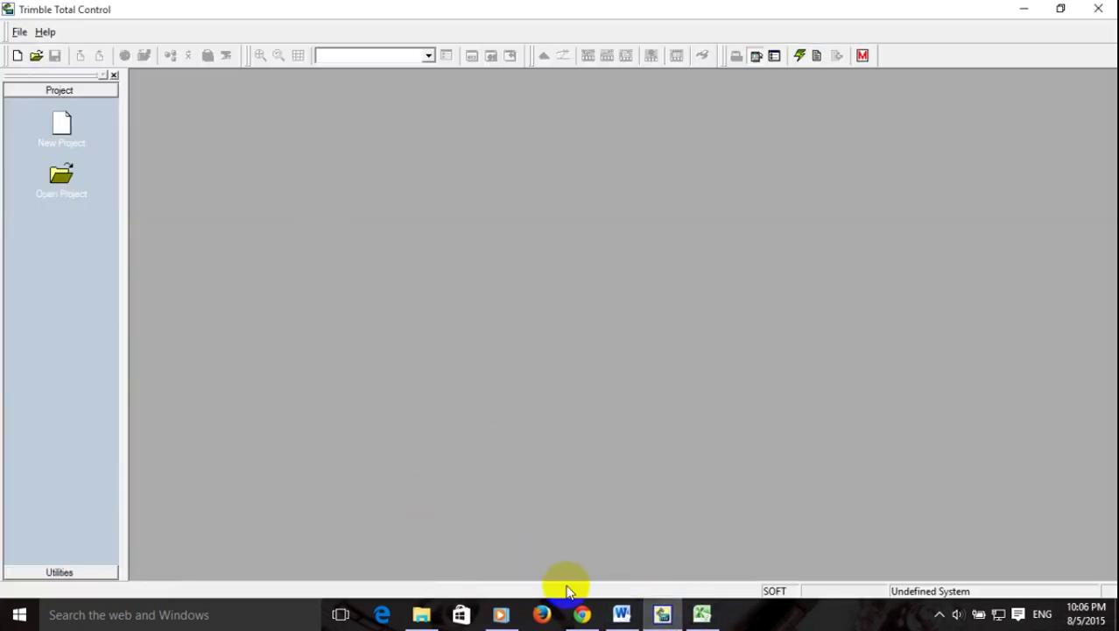
pyautogui.click(620, 614)
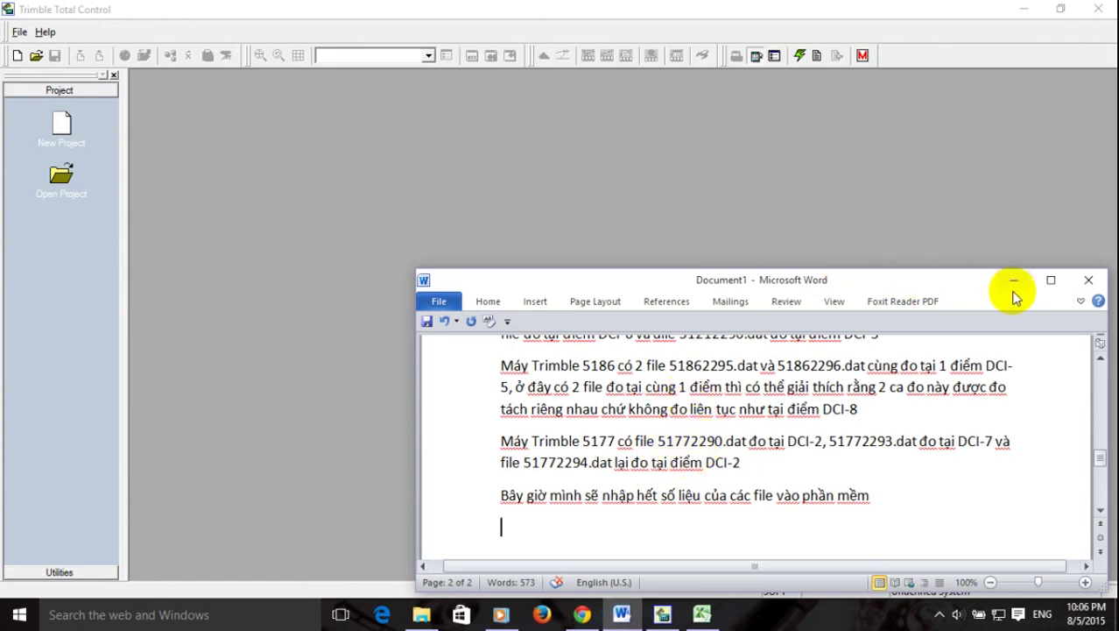
pyautogui.moveTo(963, 269); pyautogui.dragTo(957, 27)
# Add the line "Trước tiên là mở phần mềm lên và tạo project mới" to the Word document, followed by a new paragraph.
pyautogui.press('Return')
pyautogui.write('trươớc ')
pyautogui.write('tiên là mơ')
pyautogui.write(' pj')
pyautogui.press('BackSpace')
pyautogui.write('hânf mêm')
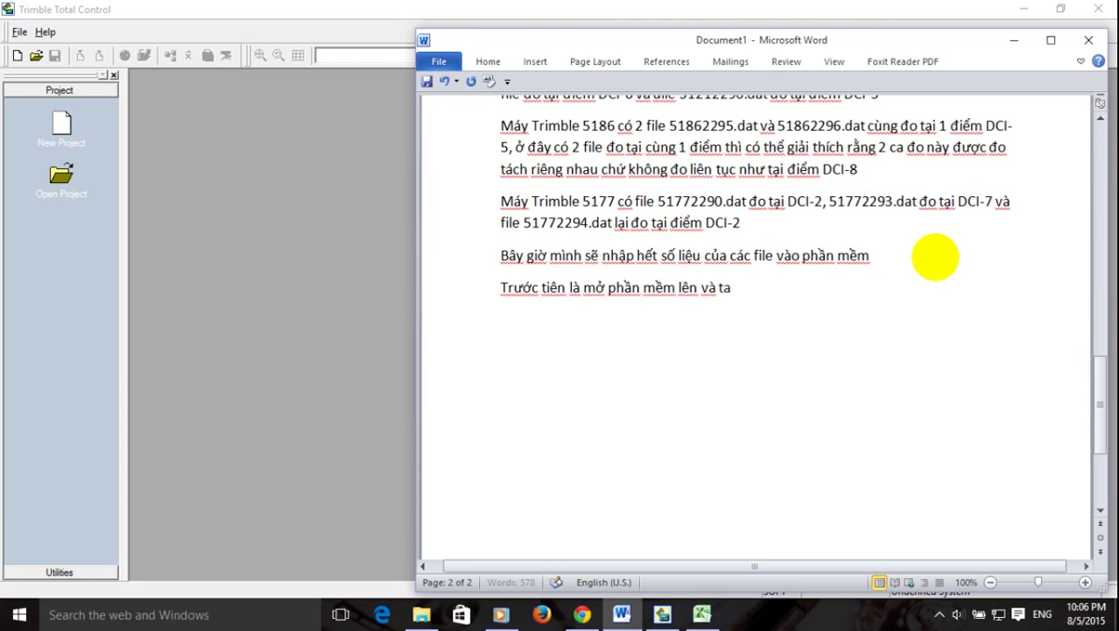
pyautogui.write(' projec')
pyautogui.write('t mo')
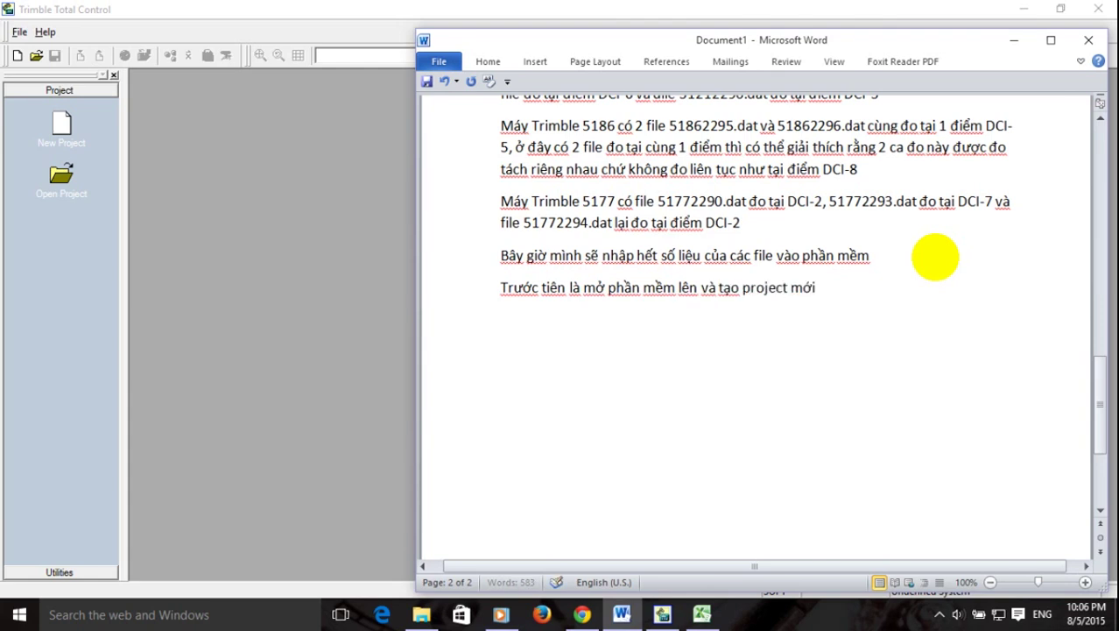
pyautogui.press('Return')
# Switch to Trimble Total Control and create a new project.
pyautogui.click(229, 7)
pyautogui.click(59, 122)
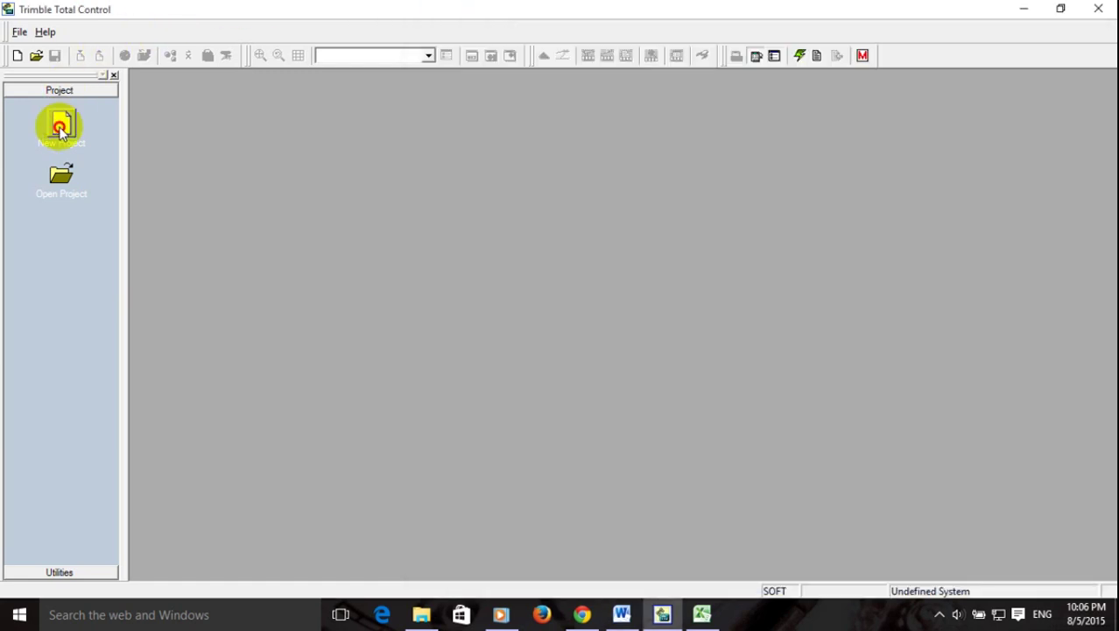
pyautogui.click(670, 250)
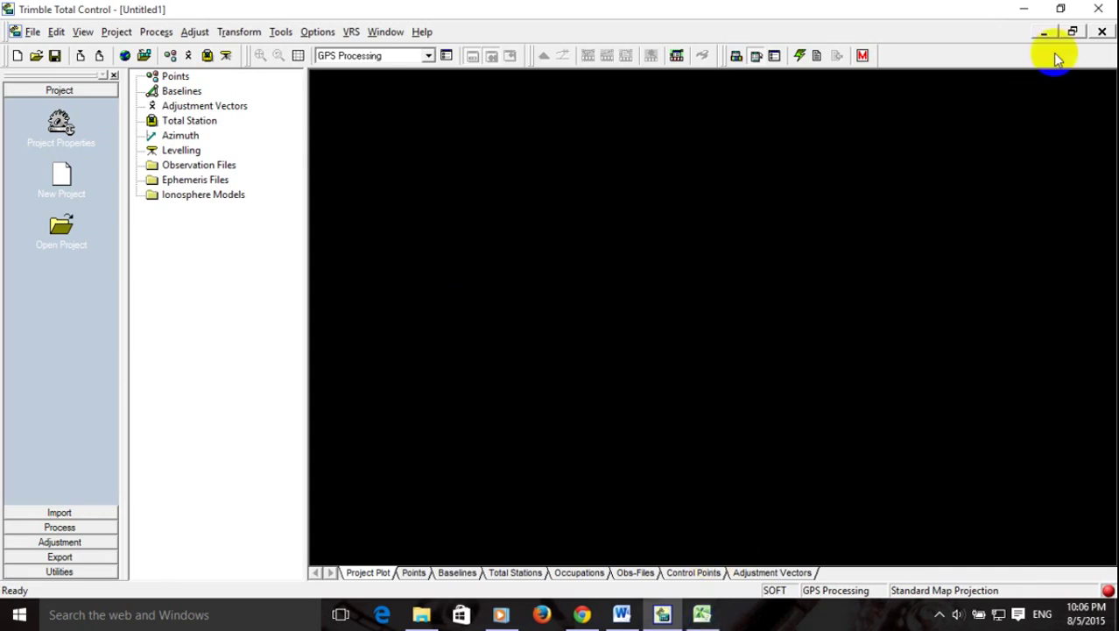
# Try shrinking the Trimble Total Control window to fit beside the Word document, and maximize it again.
pyautogui.click(1060, 8)
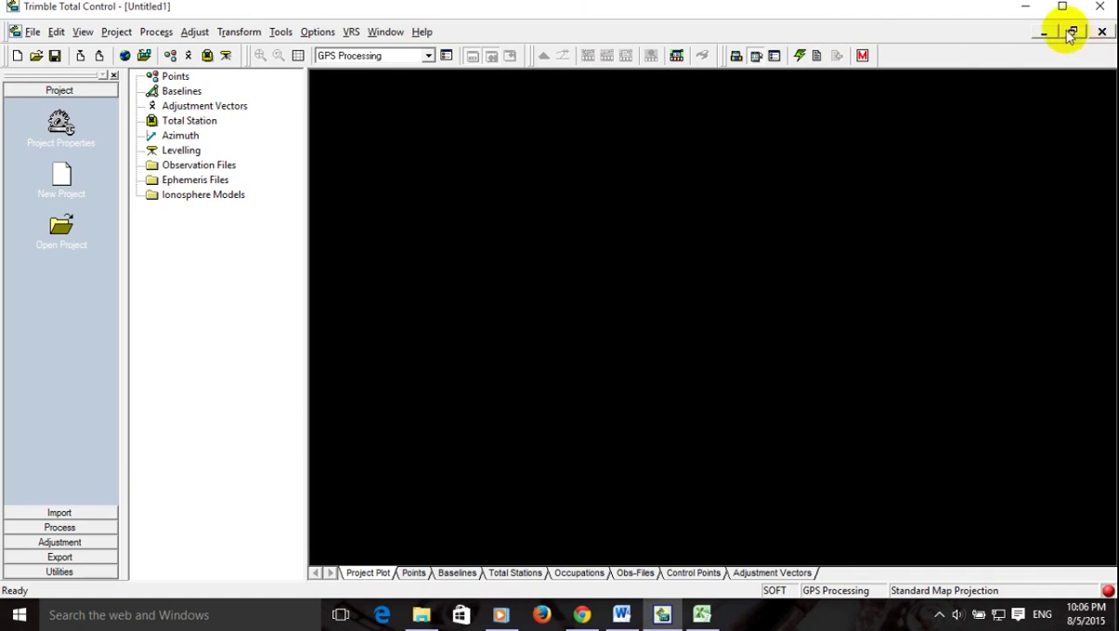
pyautogui.moveTo(990, 8); pyautogui.dragTo(953, 17)
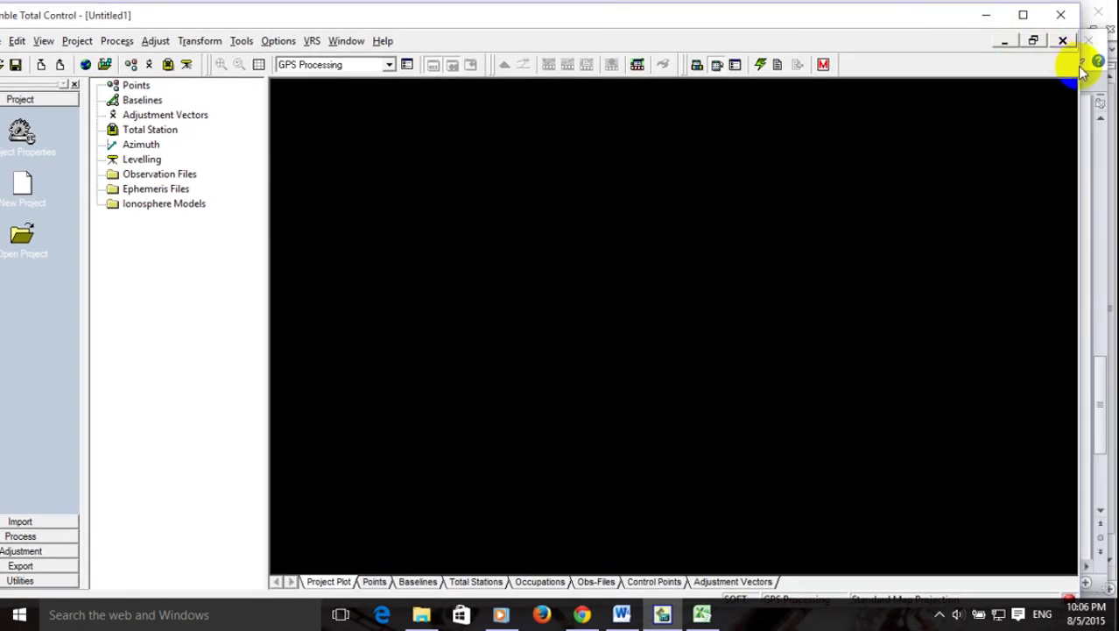
pyautogui.moveTo(1082, 62); pyautogui.dragTo(669, 74)
pyautogui.moveTo(504, 17); pyautogui.dragTo(542, 14)
pyautogui.click(754, 39)
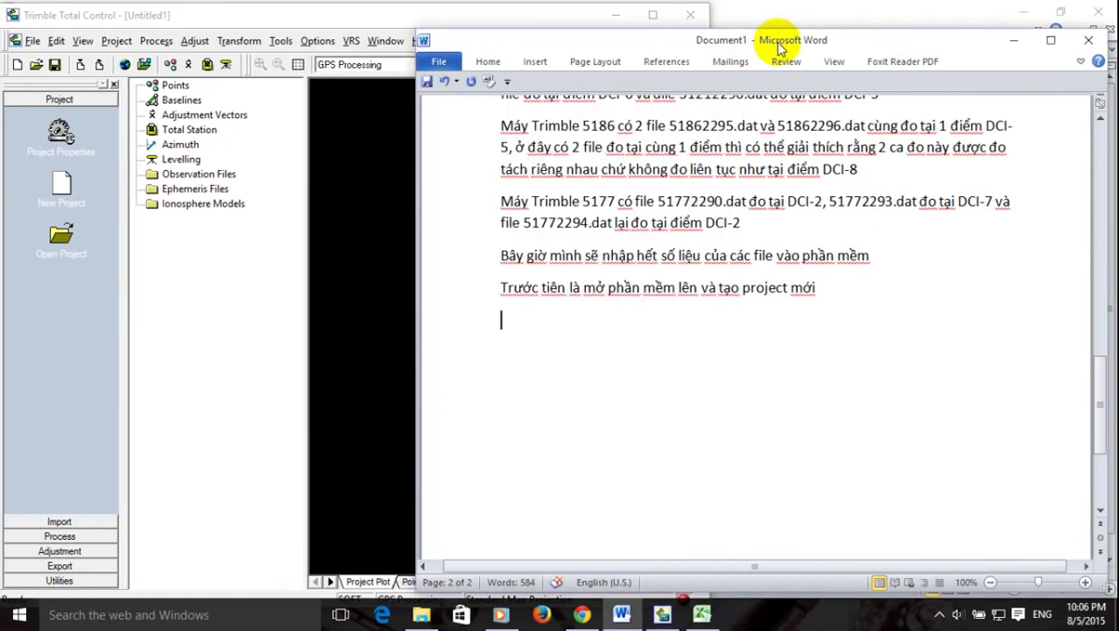
pyautogui.click(652, 15)
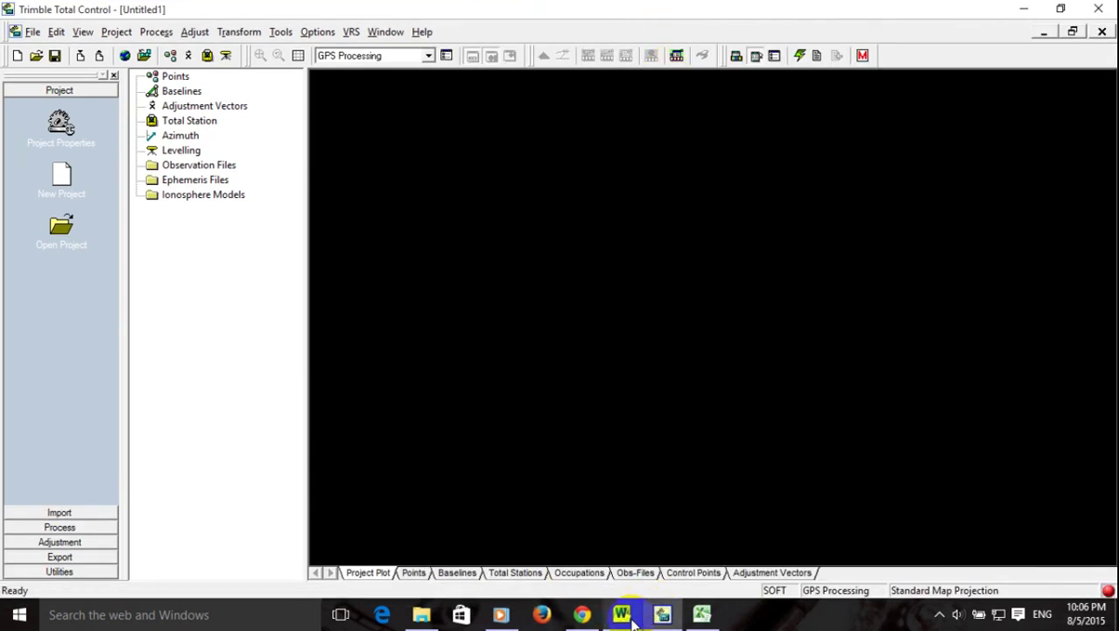
# Restore the Trimble Total Control window, narrow it so the Word text stays visible beside it, and return to the end of the document.
pyautogui.click(1063, 9)
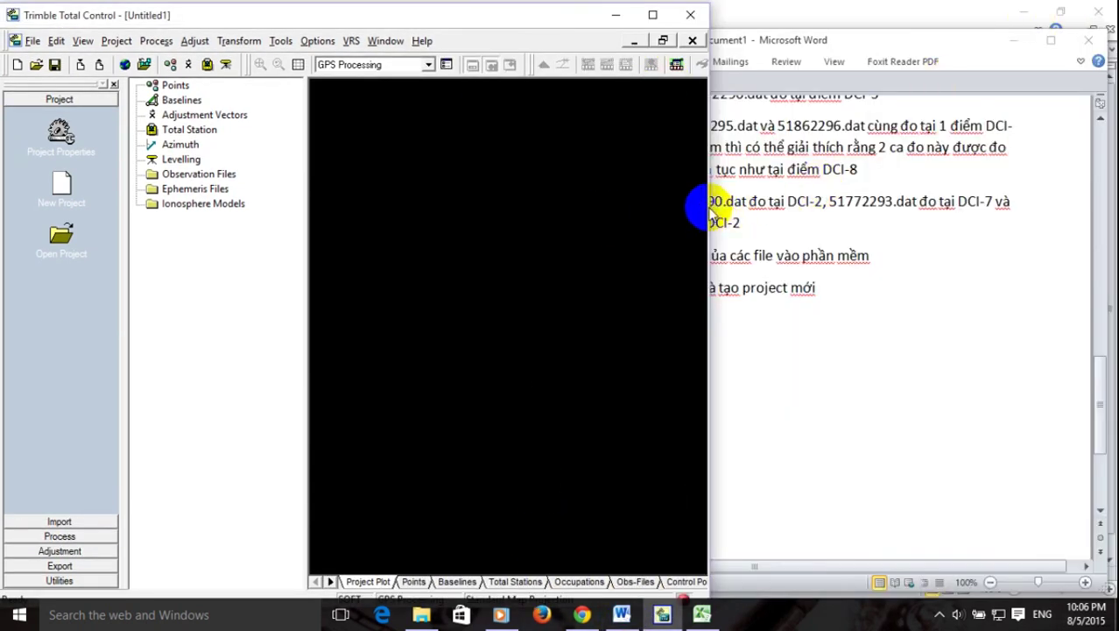
pyautogui.moveTo(705, 198); pyautogui.dragTo(418, 194)
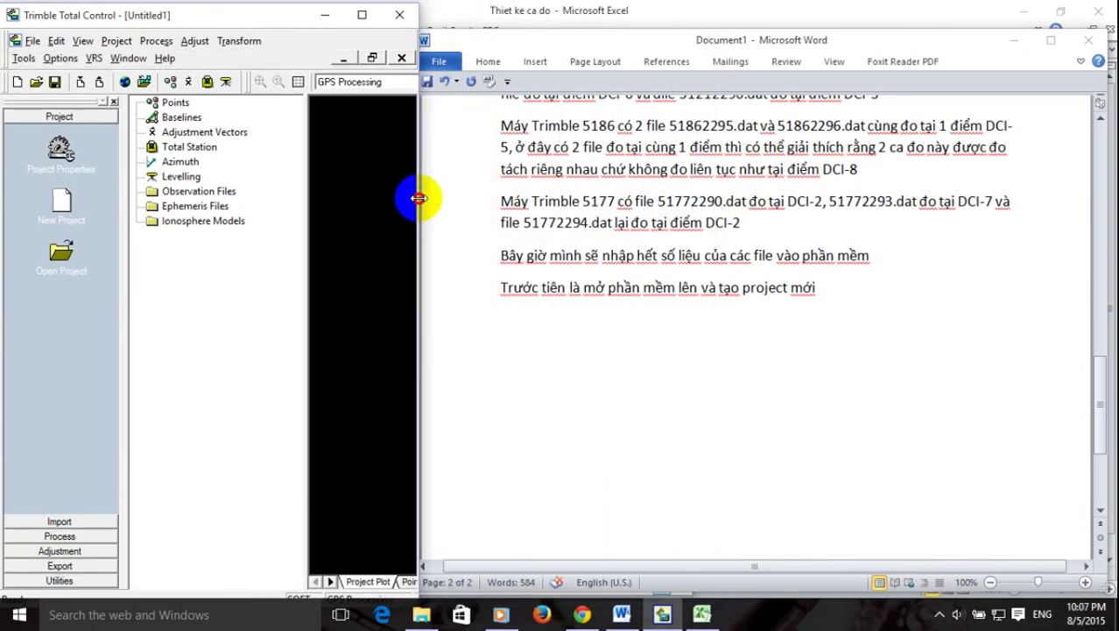
pyautogui.click(764, 331)
# Add the line "Phần mềm có các phần chính:" to the Word document and start a new paragraph.
pyautogui.write('ph')
pyautogui.write('ần me')
pyautogui.write('m co')
pyautogui.write(' các ph')
pyautogui.write('ần chinhs')
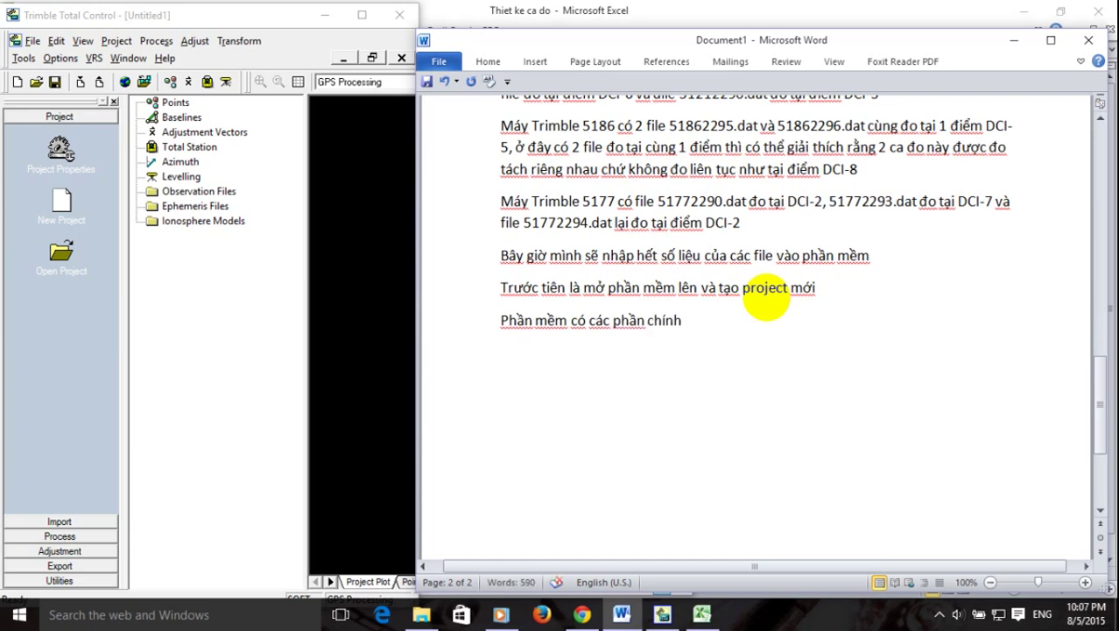
pyautogui.write(': Project')
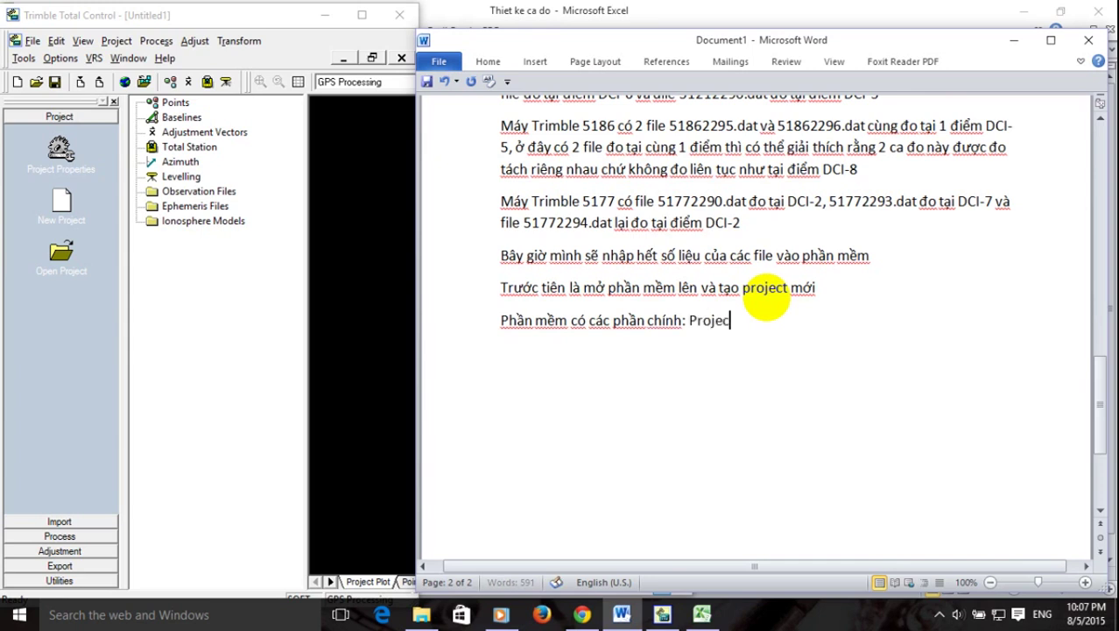
pyautogui.press('BackSpace')
pyautogui.press('BackSpace')
pyautogui.press('Return')
# Start a dashed list with the item "Project dùng để tạo file bình sai mới và mở file bình sai cũ".
pyautogui.write('-')
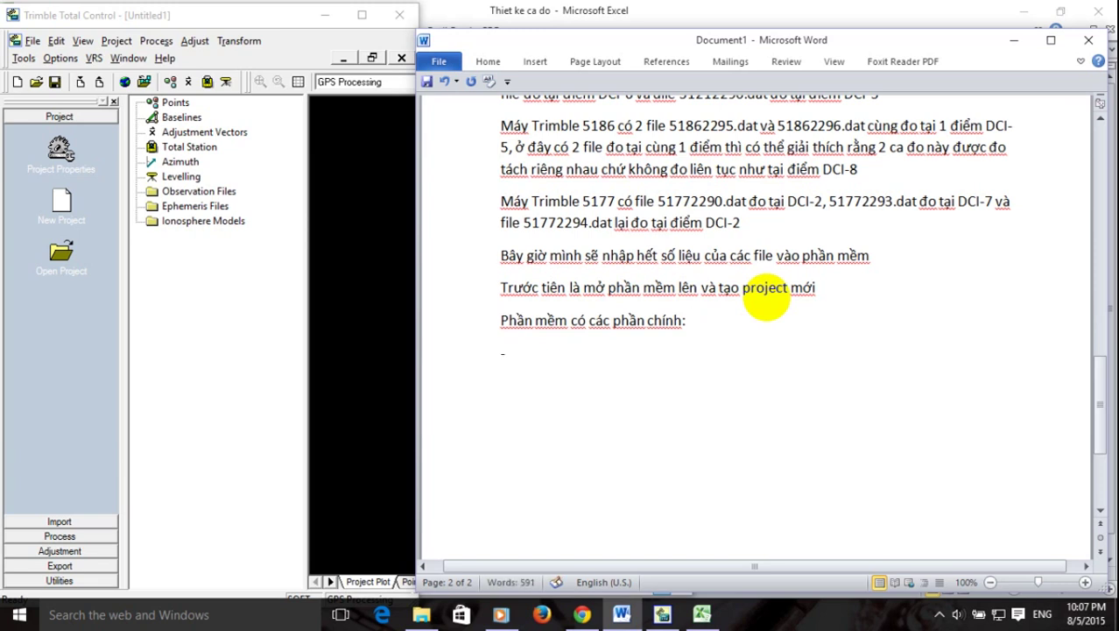
pyautogui.write(' Project')
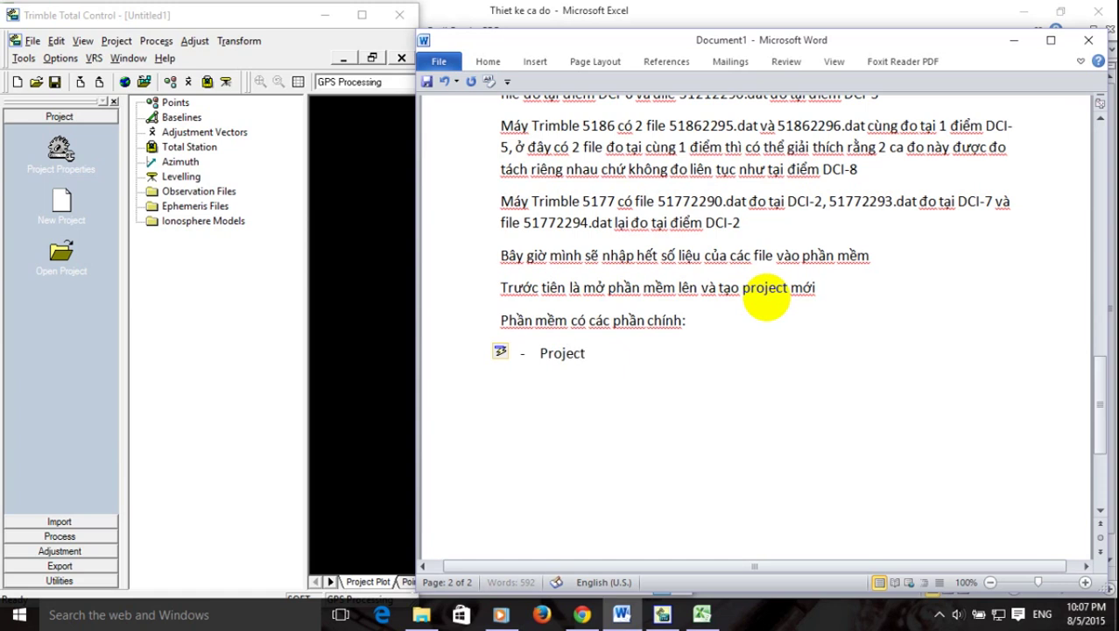
pyautogui.write(' dùng ')
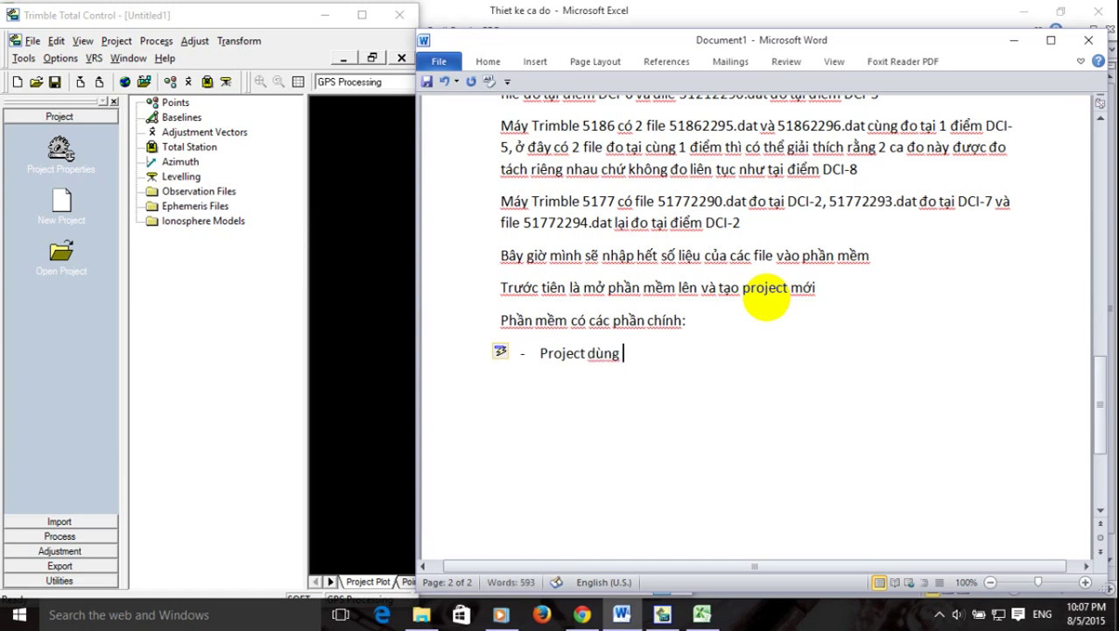
pyautogui.write('đê')
pyautogui.write(' tạo fi')
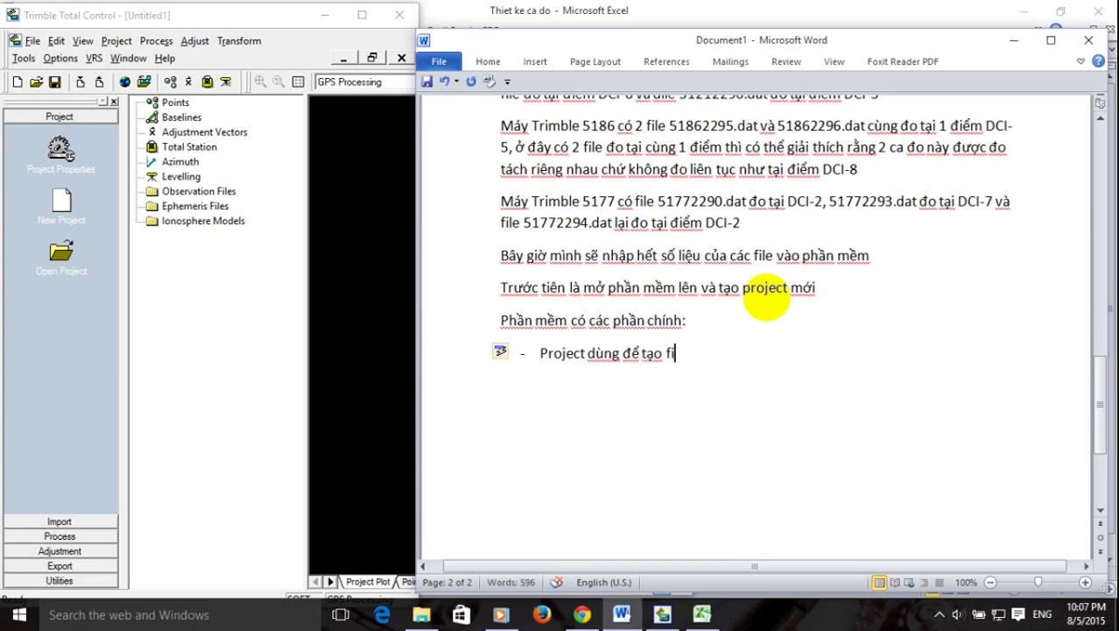
pyautogui.write('le ')
pyautogui.write('binhf sai mow')
pyautogui.write('is vaf mowr file binhf sai')
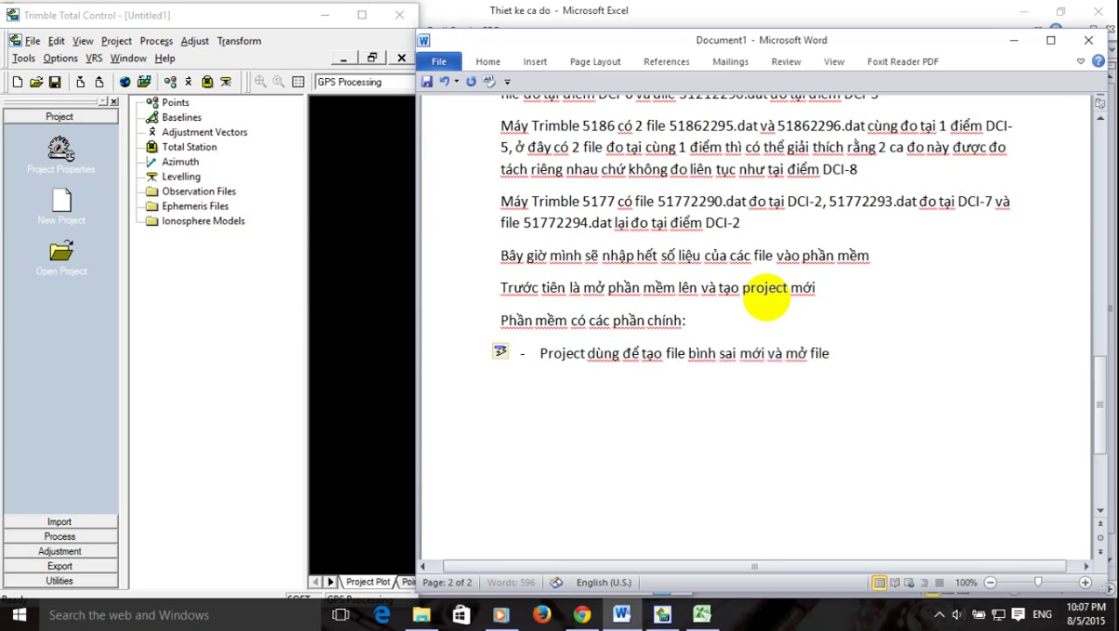
pyautogui.write(' cux')
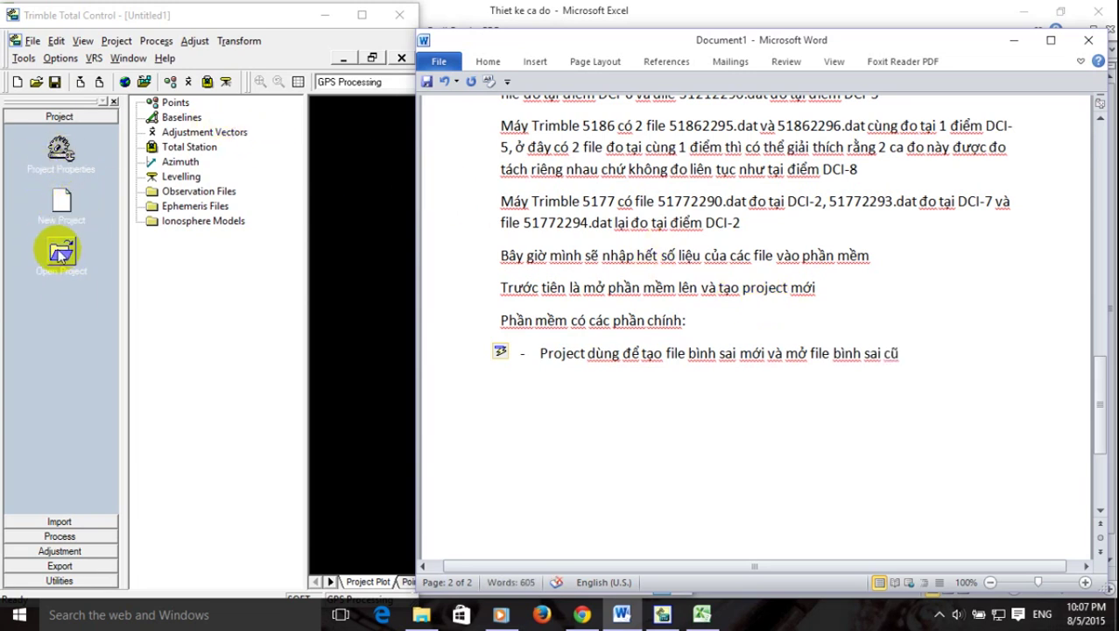
# Display the import functions in Trimble Total Control and add the Word list item "Import: Receiver Raw Data: nhập số liệu".
pyautogui.click(69, 521)
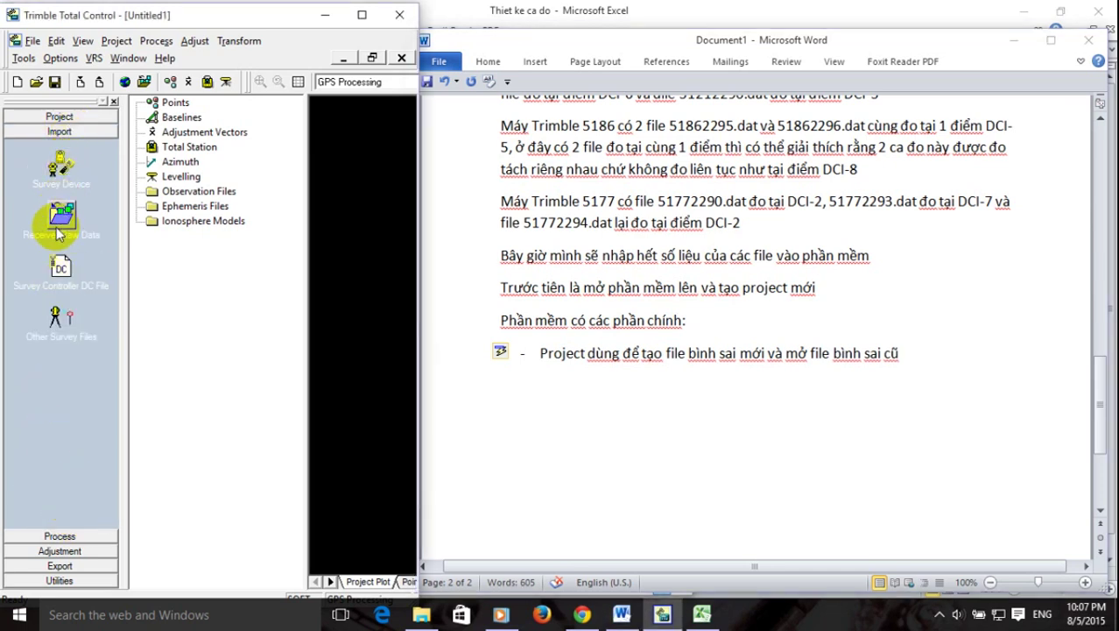
pyautogui.click(906, 358)
pyautogui.press('Return')
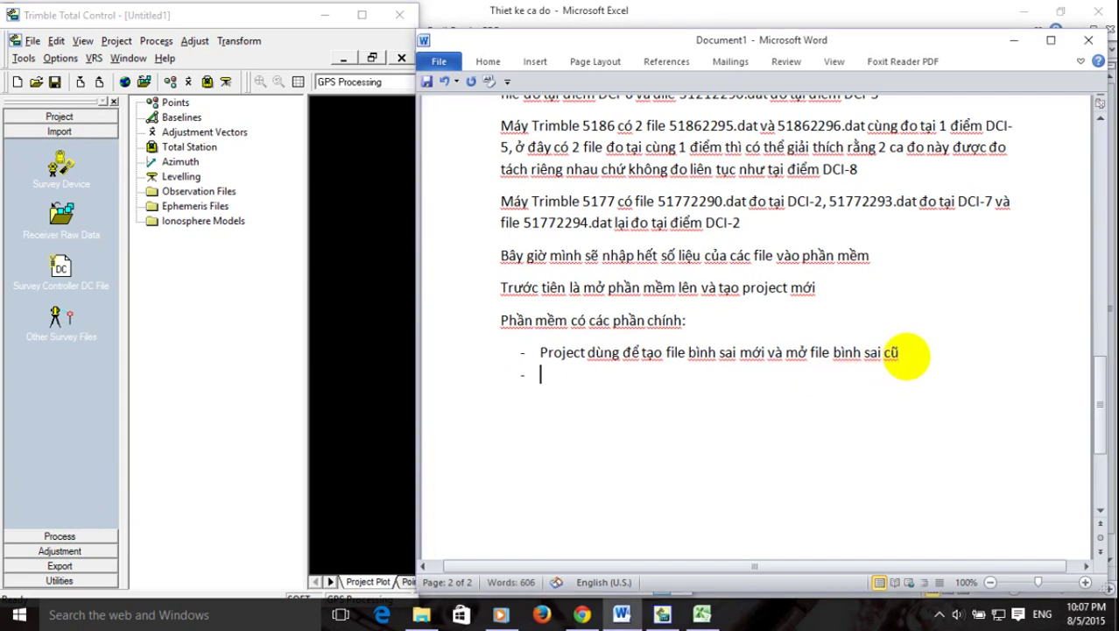
pyautogui.write('Import:')
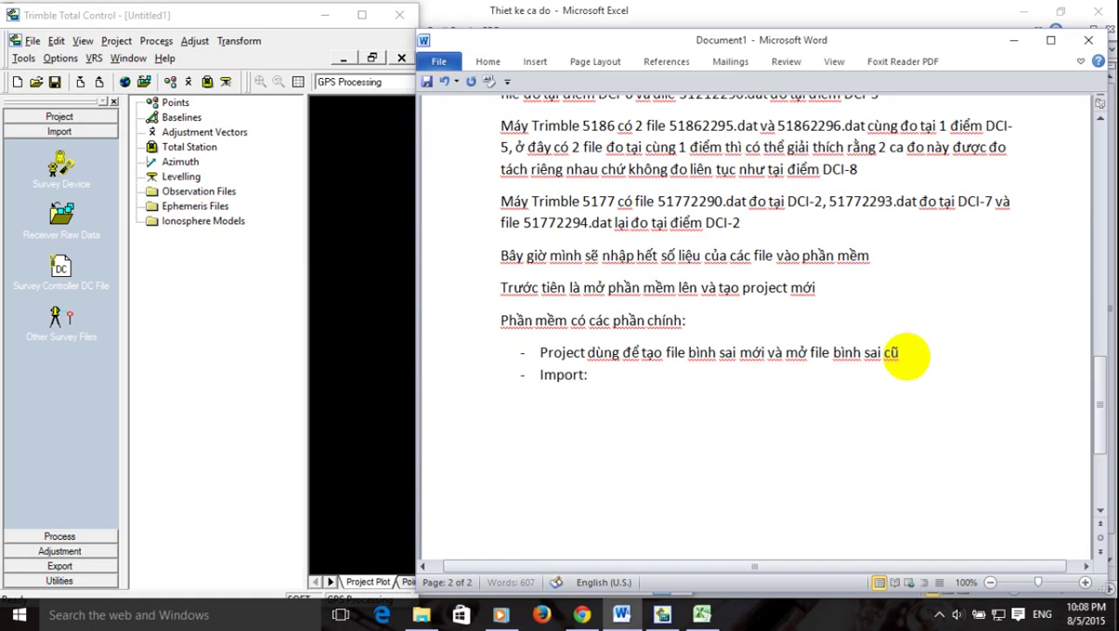
pyautogui.write(' R')
pyautogui.write('ece')
pyautogui.write('iver')
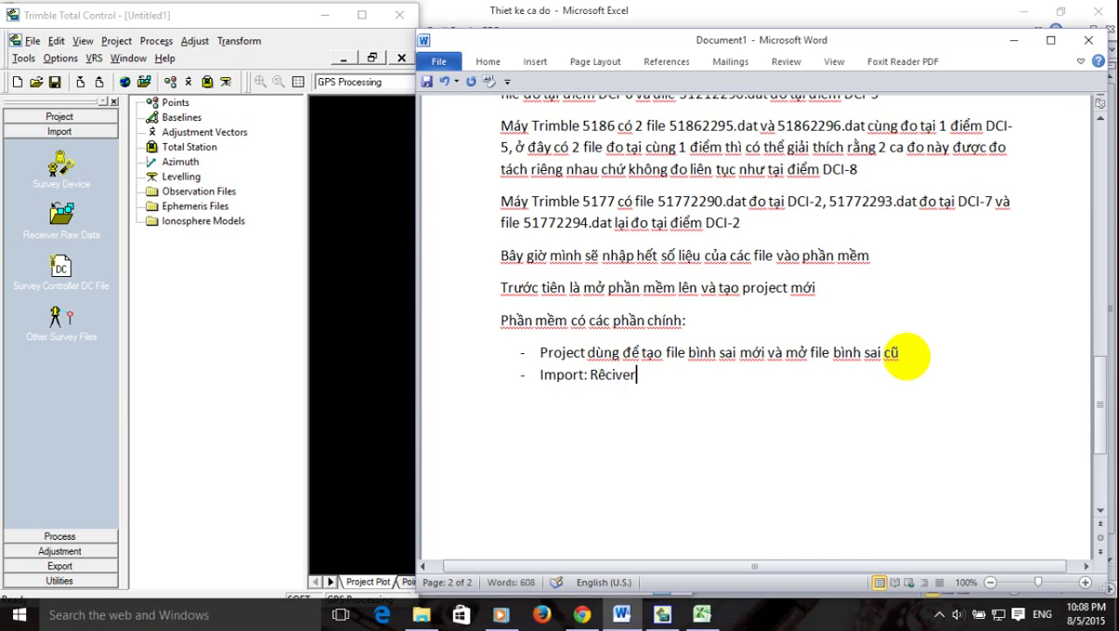
pyautogui.press('BackSpace')
pyautogui.press('BackSpace')
pyautogui.press('BackSpace')
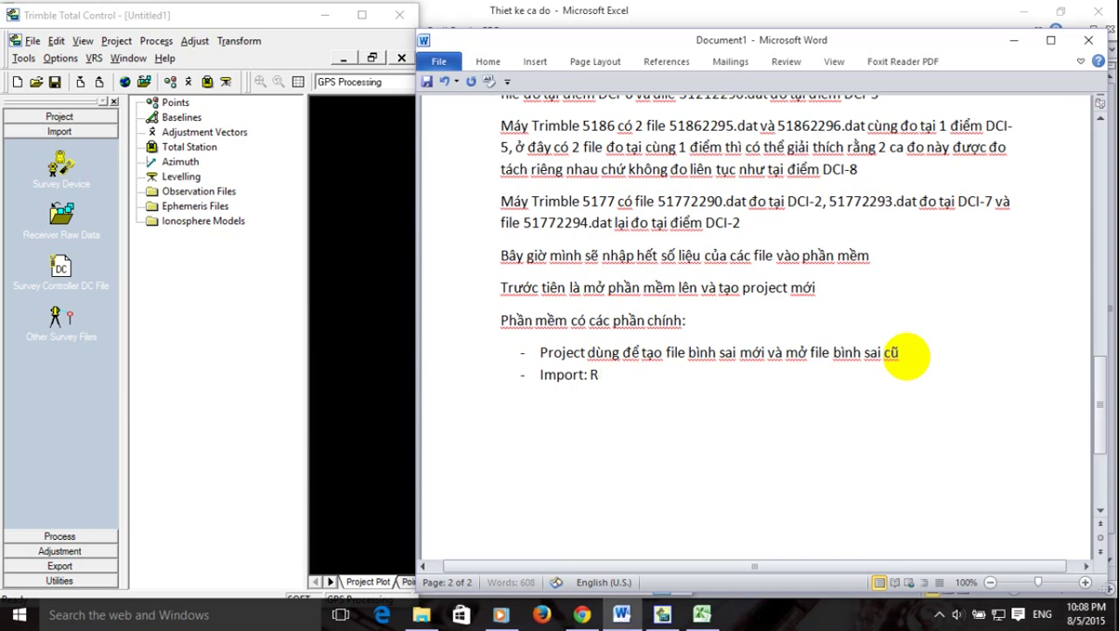
pyautogui.write('eceiver ')
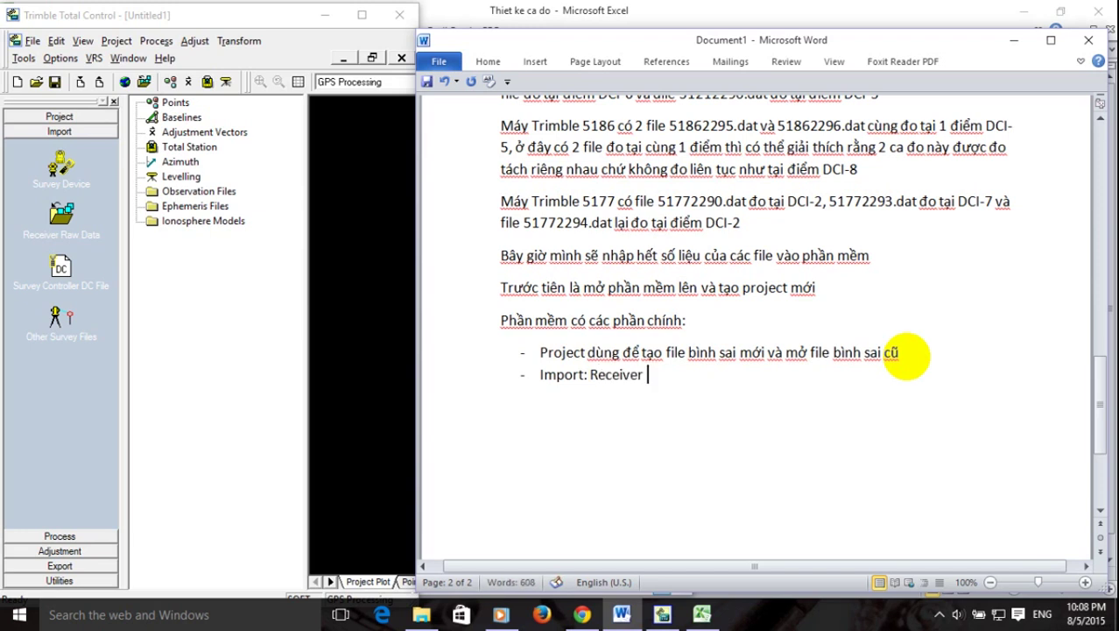
pyautogui.write('Raw')
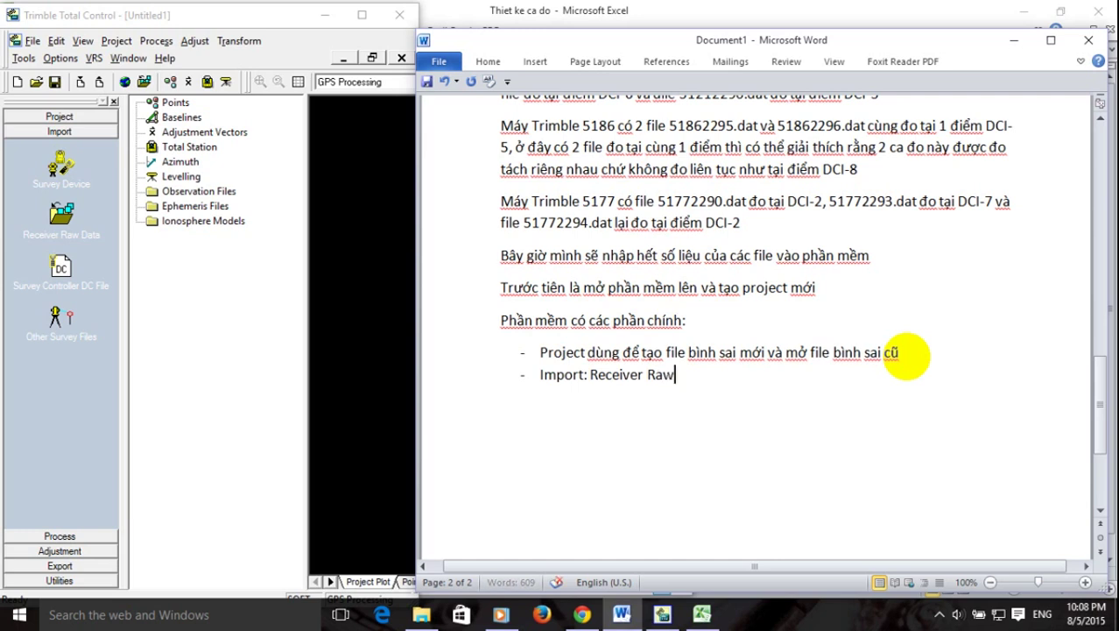
pyautogui.write(' Data: nhập số liệu')
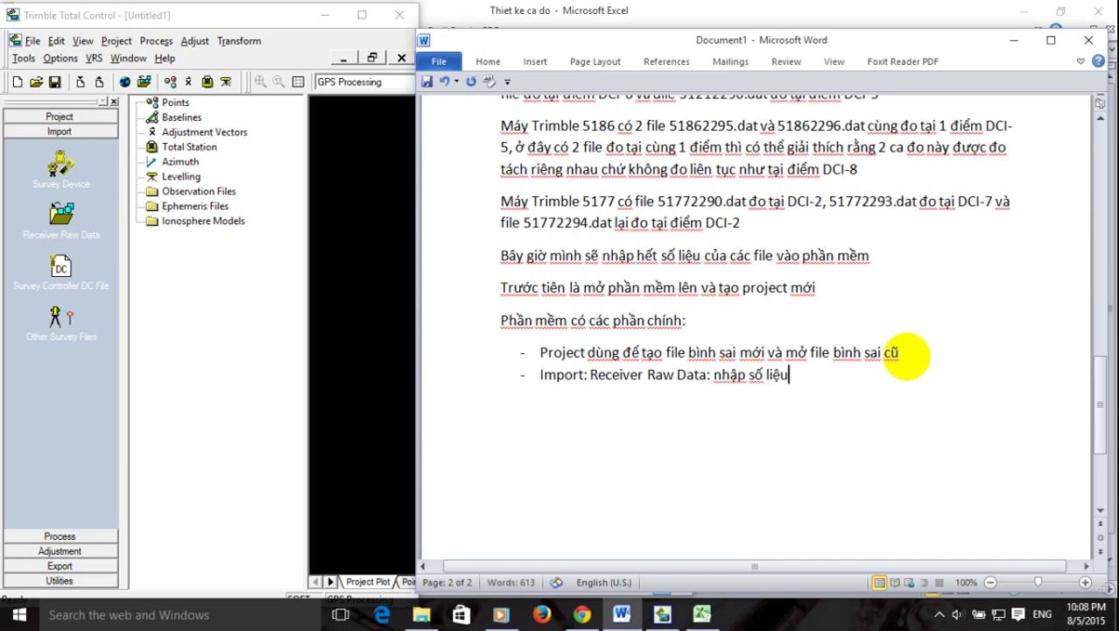
pyautogui.press('Return')
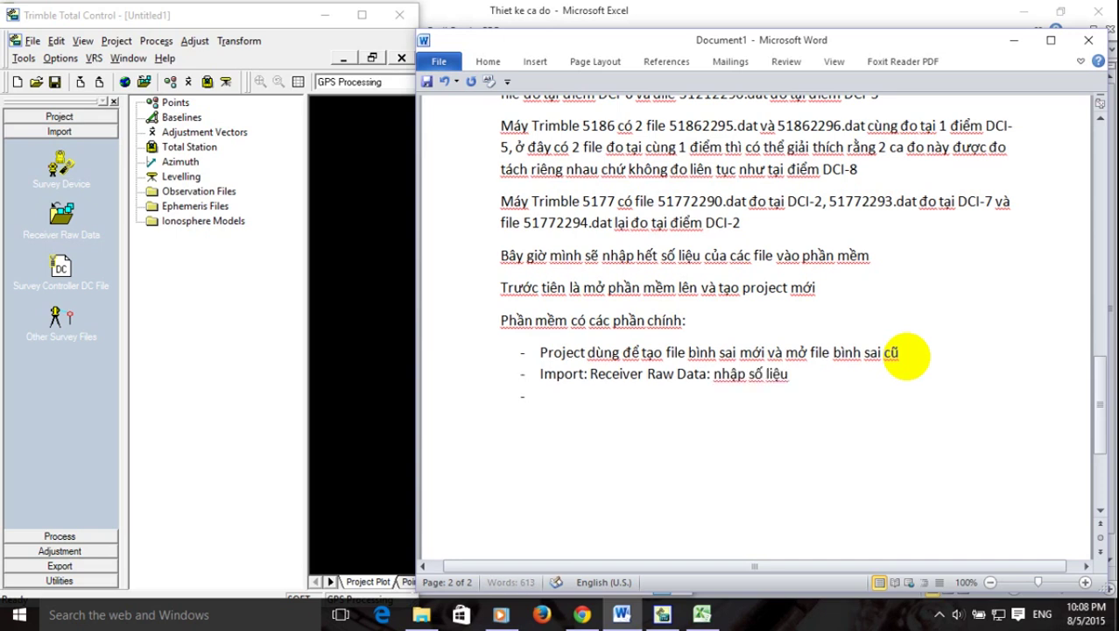
# Display the processing functions in Trimble Total Control and write "Process: Process GPS Baselines: xử lý tất cả các cạnh," as the next Word list item.
pyautogui.click(50, 536)
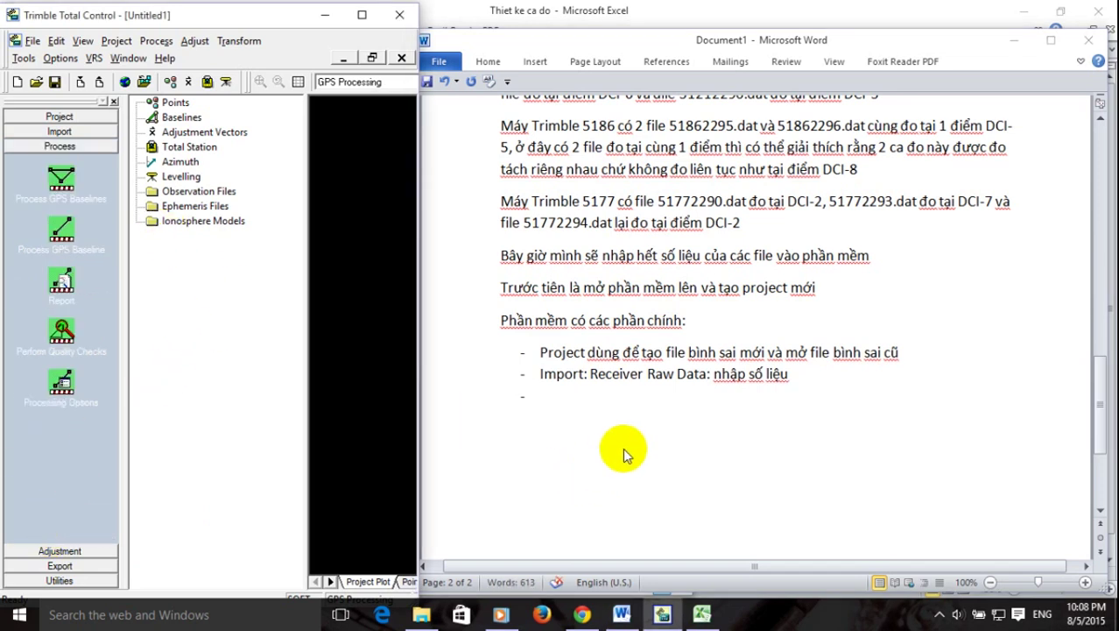
pyautogui.click(680, 412)
pyautogui.write('pro')
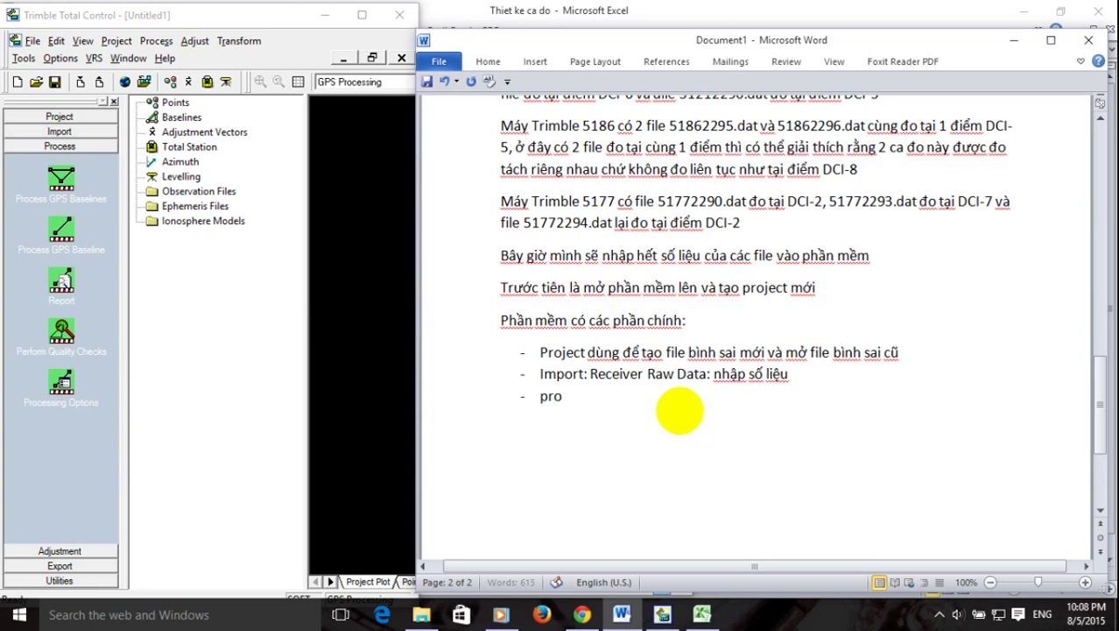
pyautogui.write('gess')
pyautogui.press('BackSpace')
pyautogui.press('BackSpace')
pyautogui.press('BackSpace')
pyautogui.press('BackSpace')
pyautogui.write('cess: Proc')
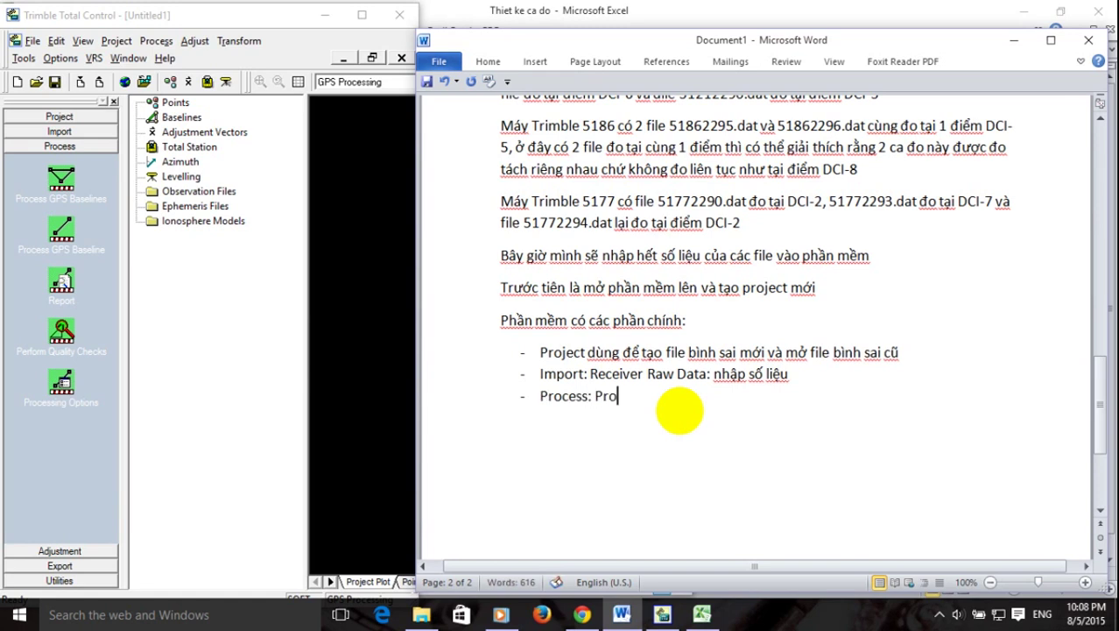
pyautogui.write('ess GPS Ba')
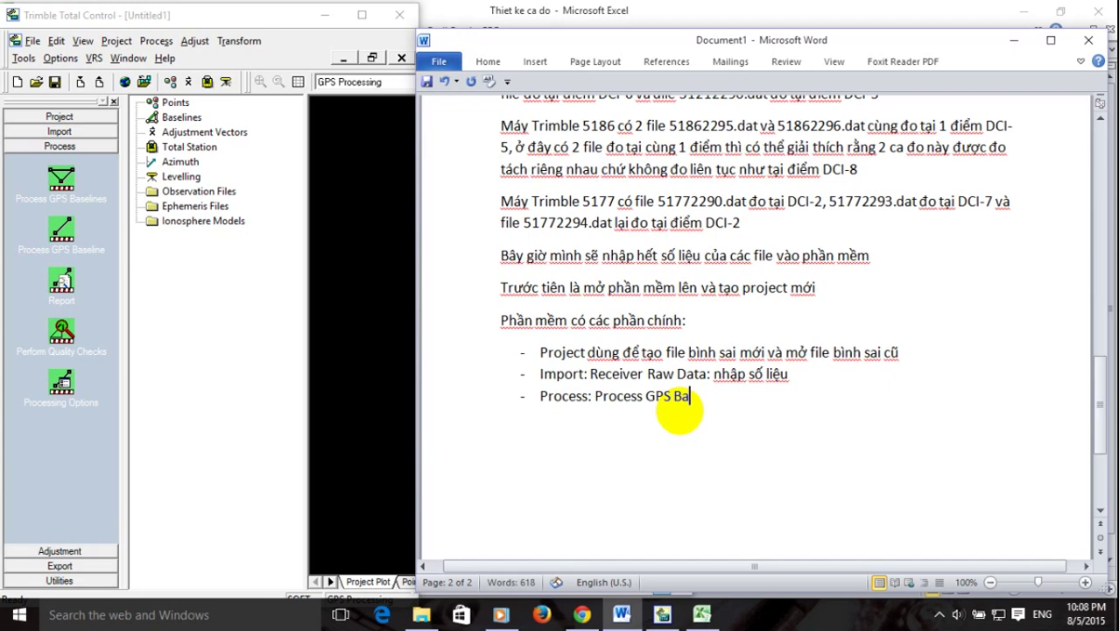
pyautogui.write('selines: xử lý tất')
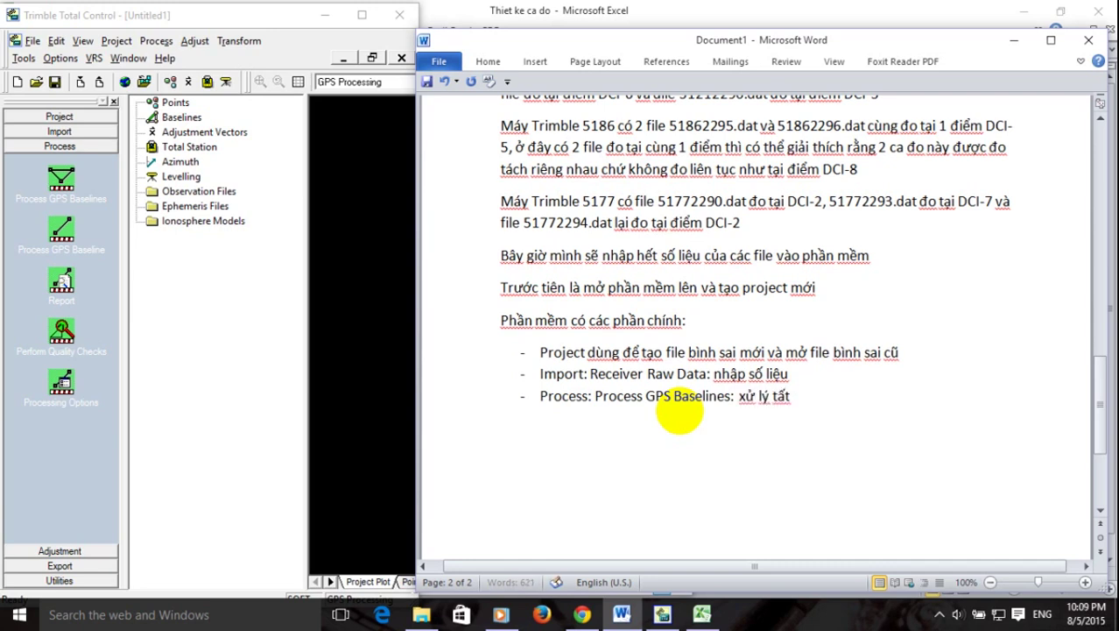
pyautogui.write(' cả cacs c')
pyautogui.write('hj, pr')
# Continue the Process item with "process GPS Baseline: xử lý cạnh riêng lẻ được chọn,".
pyautogui.write('o')
pyautogui.write('cess')
pyautogui.write(' GP')
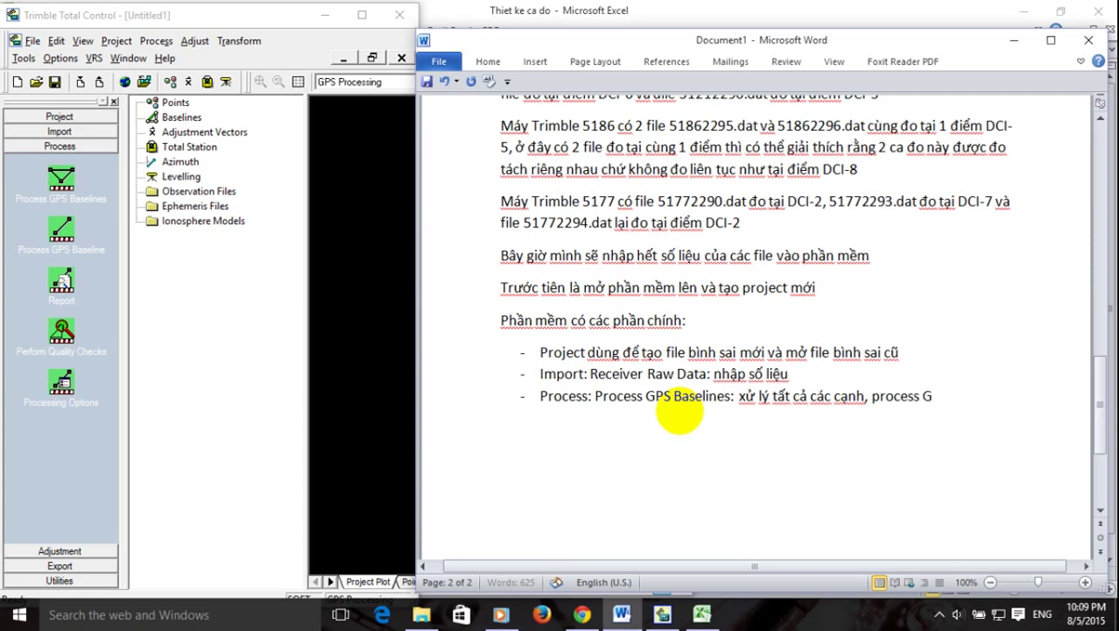
pyautogui.write('S Baseline: xử lý cạnh riêng')
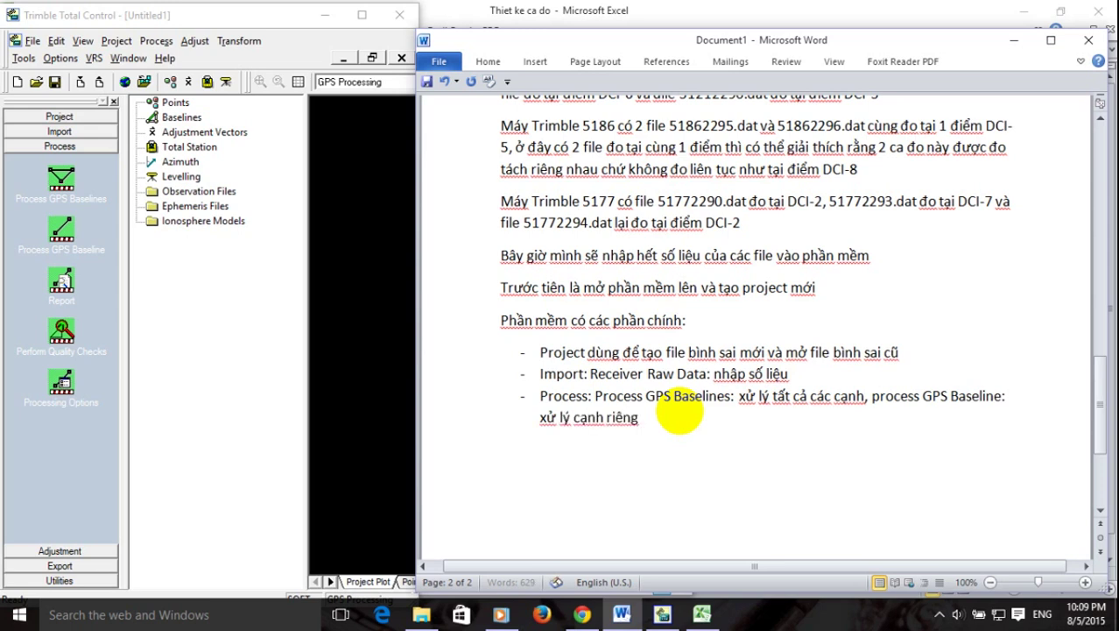
pyautogui.write(' được chọn,')
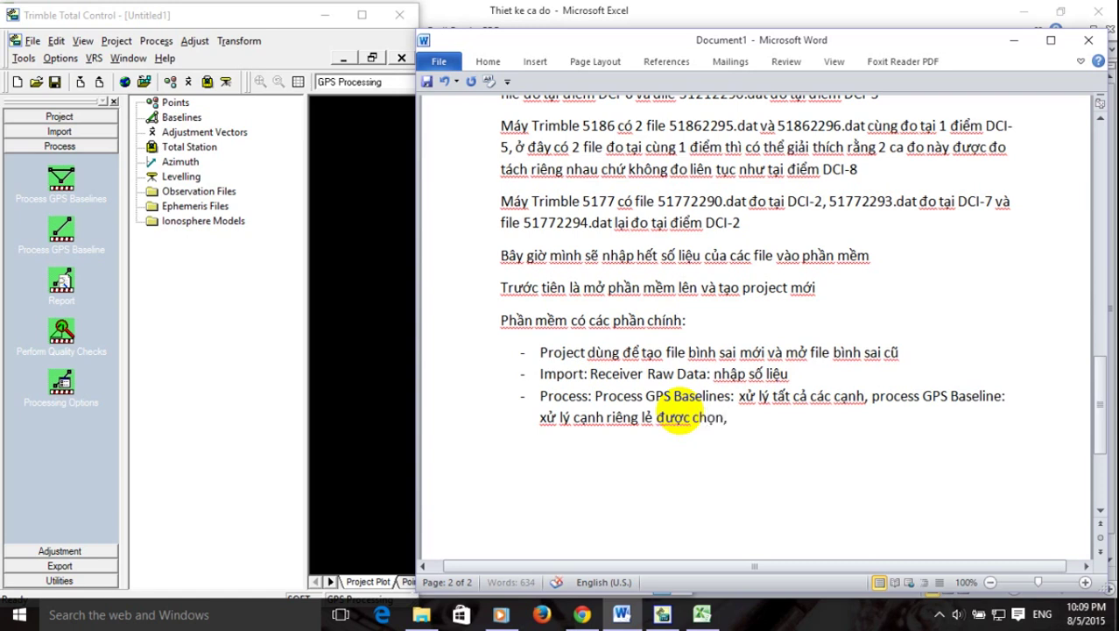
# Complete the Process item with "Report: xuất báo cáo xử lý cạnh" and begin a new list item.
pyautogui.write(' Report')
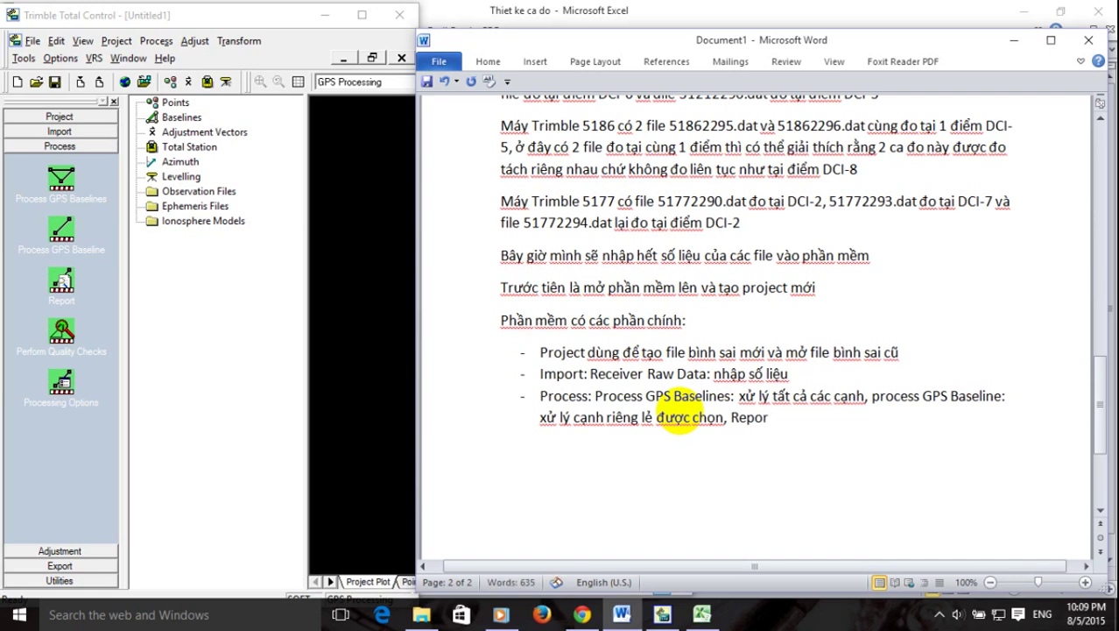
pyautogui.write('xuất báo')
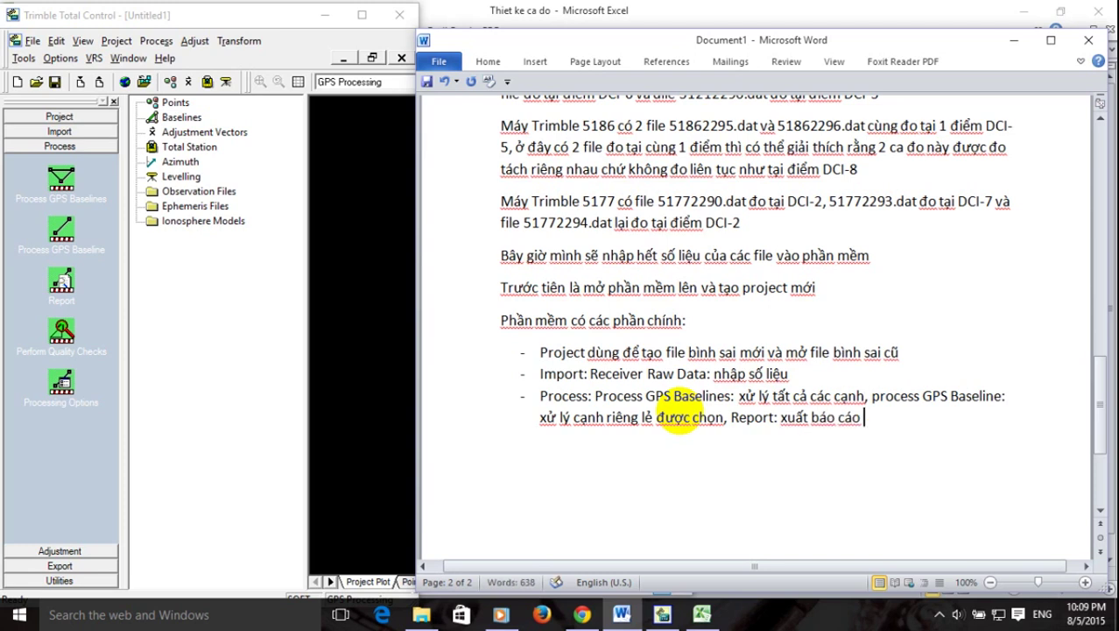
pyautogui.write(' cao xử ly')
pyautogui.write(' ca')
pyautogui.write('nhj')
pyautogui.press('Return')
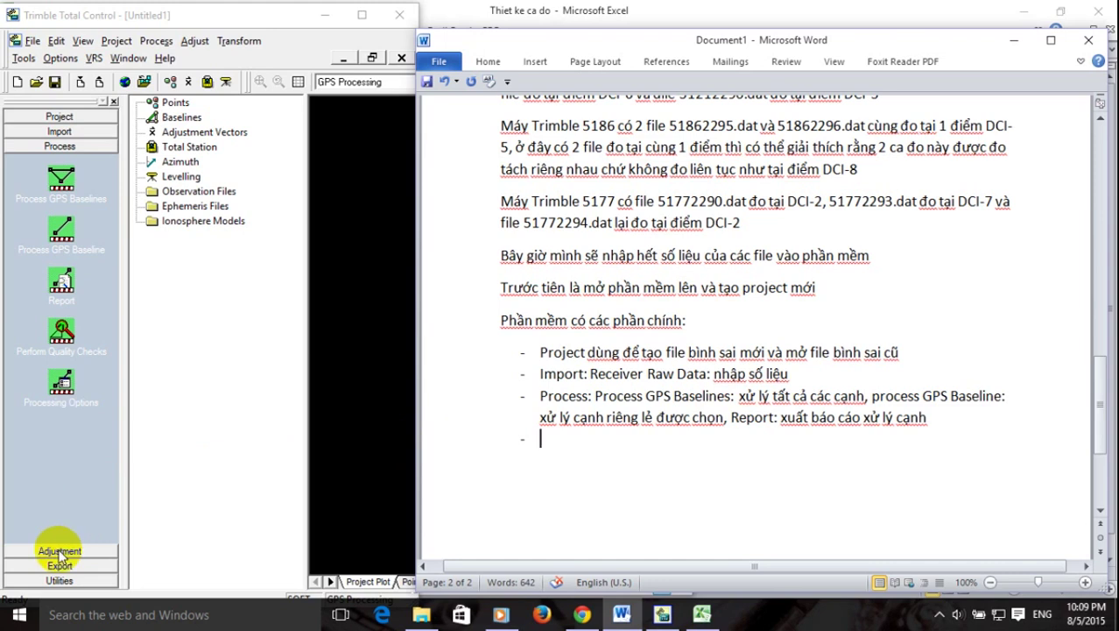
# Display the adjustment functions in Trimble Total Control and enter "Adjustment" as the heading of the new Word list item.
pyautogui.click(60, 552)
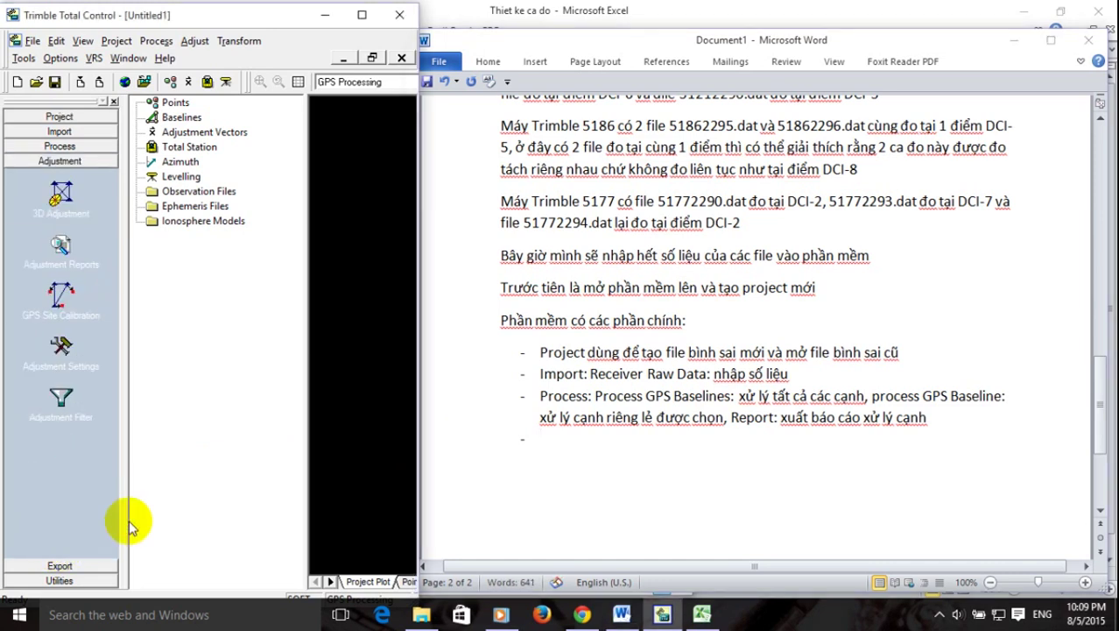
pyautogui.click(571, 464)
pyautogui.write('A')
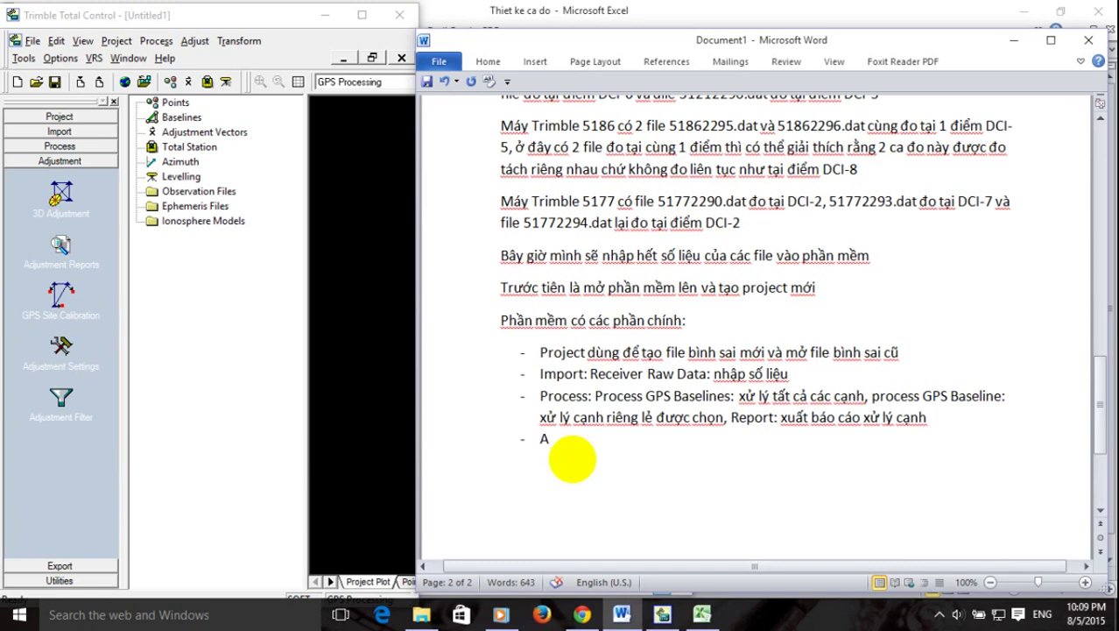
pyautogui.write('d')
pyautogui.write('j')
pyautogui.write('us')
pyautogui.write('tre')
pyautogui.press('BackSpace')
pyautogui.press('BackSpace')
pyautogui.write('ment')
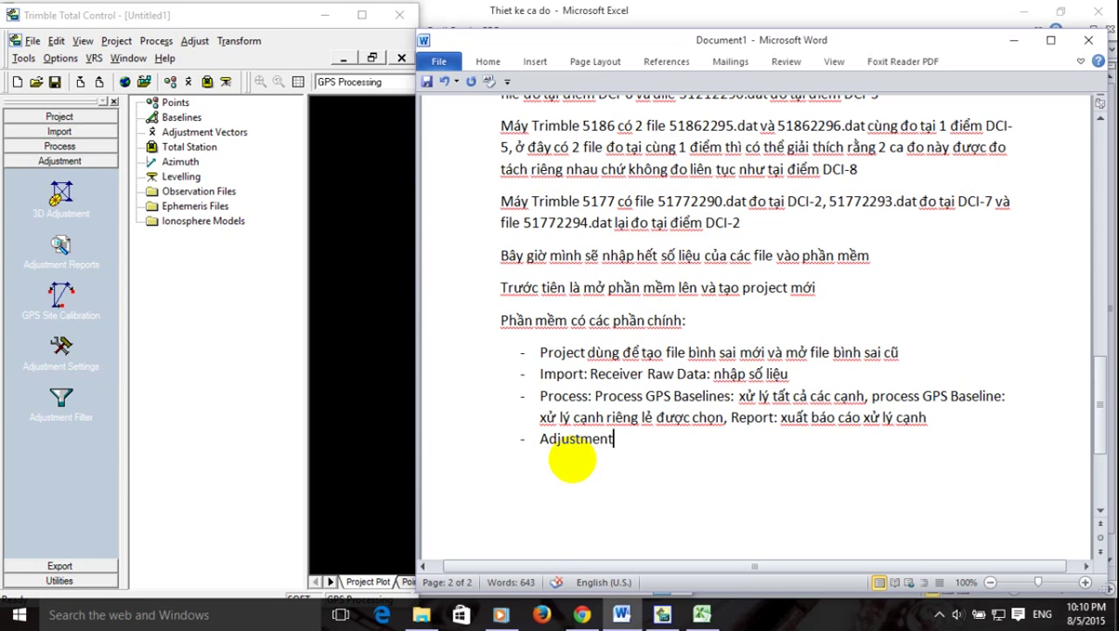
# Extend the Adjustment item with ": 3D Adjustment: bình sai lưới 3D,".
pyautogui.write(': 3D Adjustment')
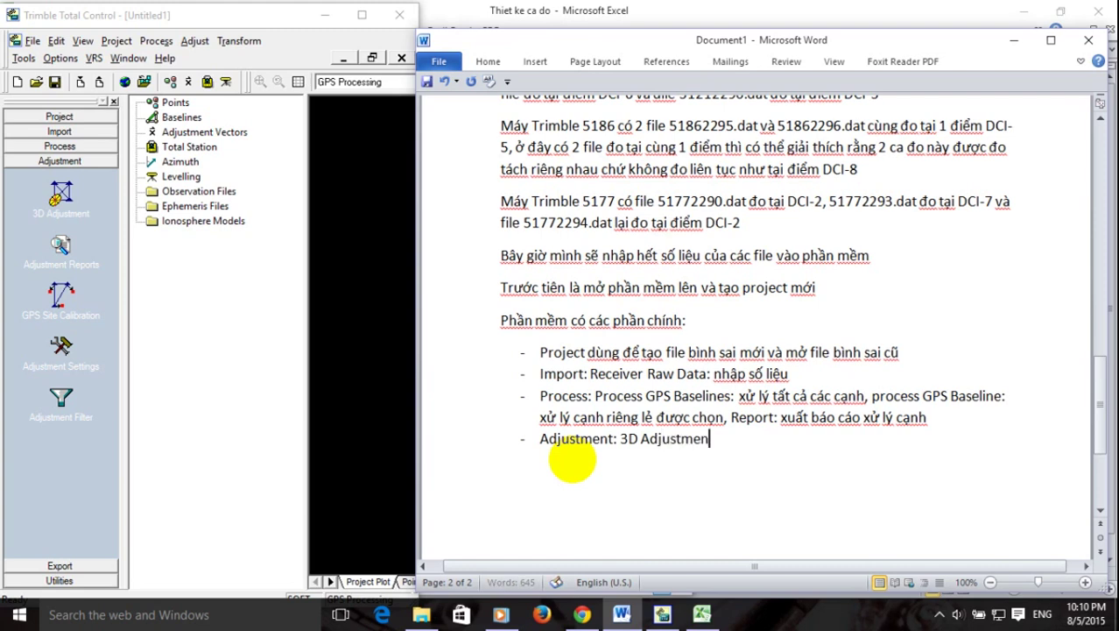
pyautogui.write(': bi')
pyautogui.write('nh sai lưới')
pyautogui.write(' 3D, ')
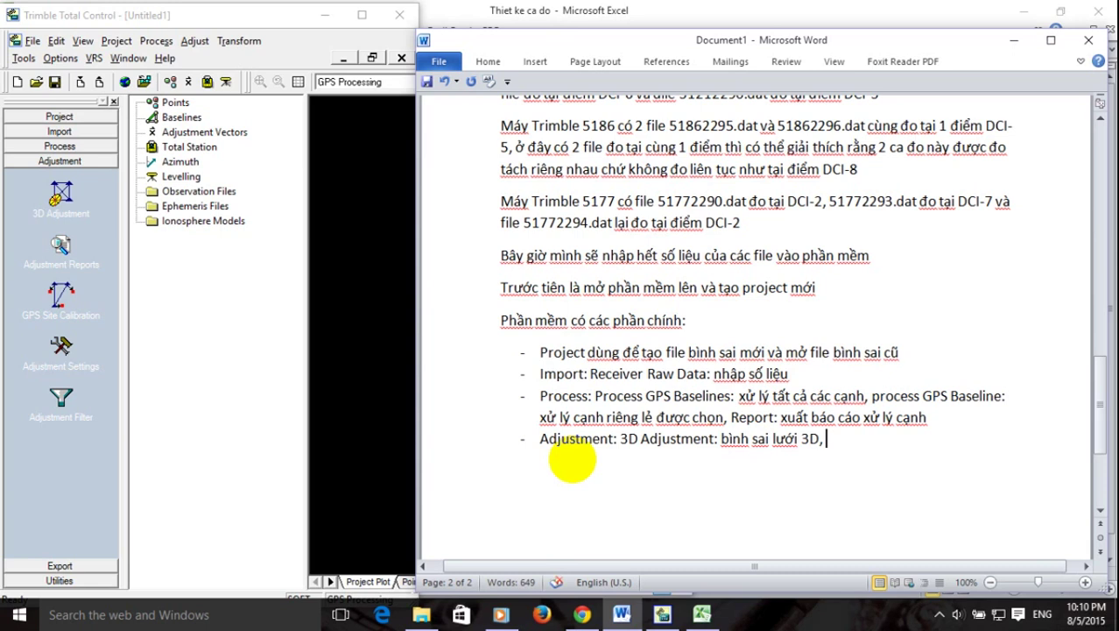
# Complete the Adjustment item with "Adjustment Reposts: xuất báo cáo bình sai".
pyautogui.write('Adjustm')
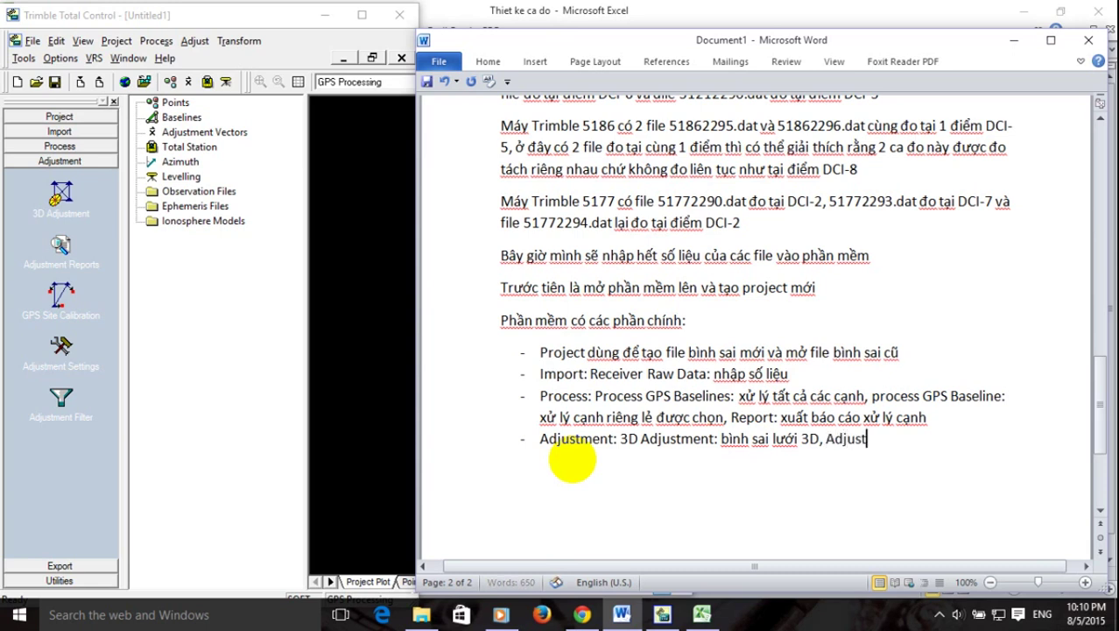
pyautogui.write('ent')
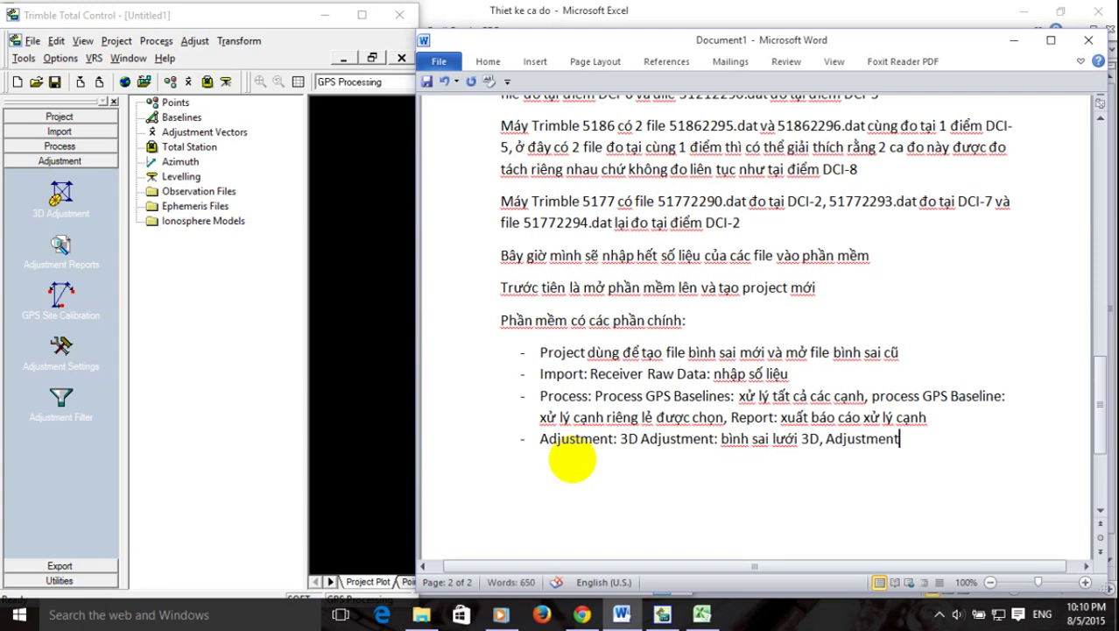
pyautogui.write(' Reposts: x')
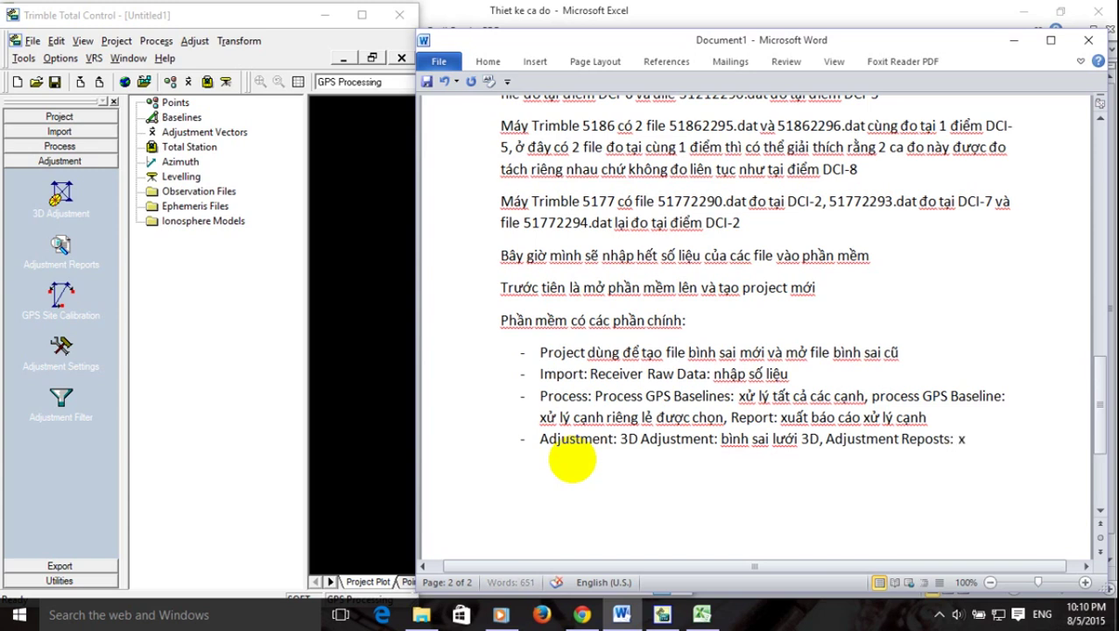
pyautogui.write('uât báo cáo')
pyautogui.write(' binhf sai')
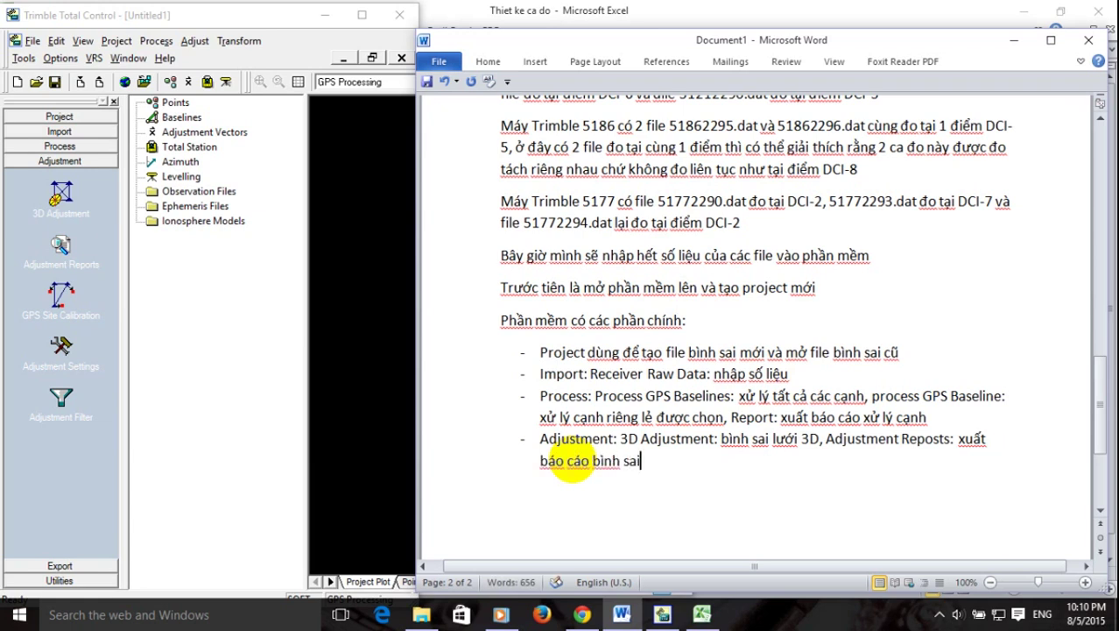
# Display the export functions in Trimble Total Control and add the Word list item "Export: Xuất dữ liệu".
pyautogui.click(60, 565)
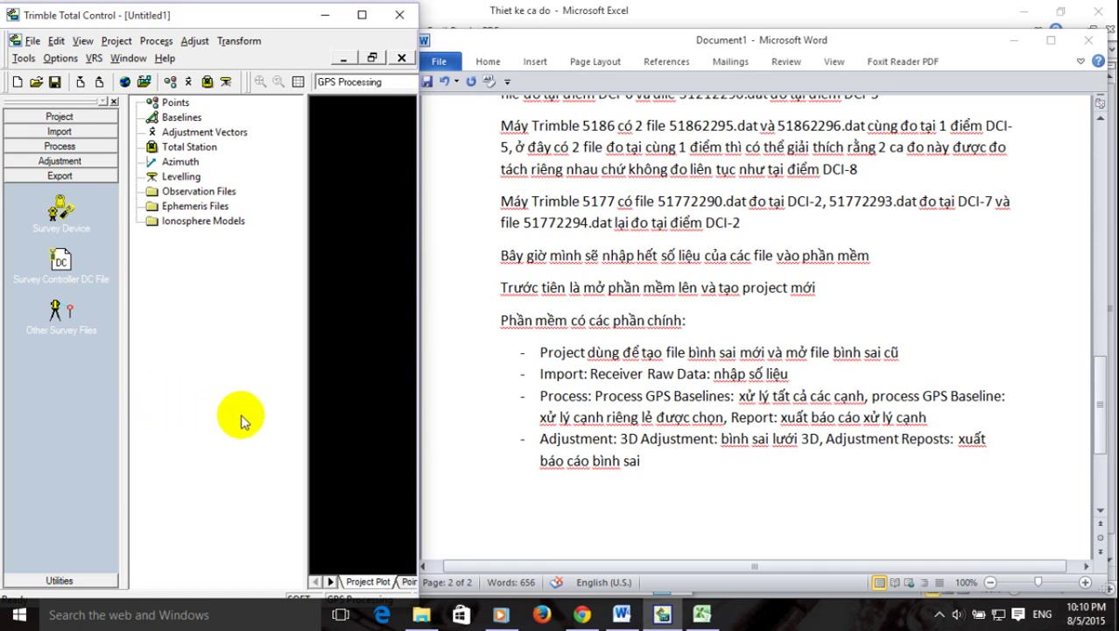
pyautogui.click(663, 463)
pyautogui.press('Return')
pyautogui.write('E')
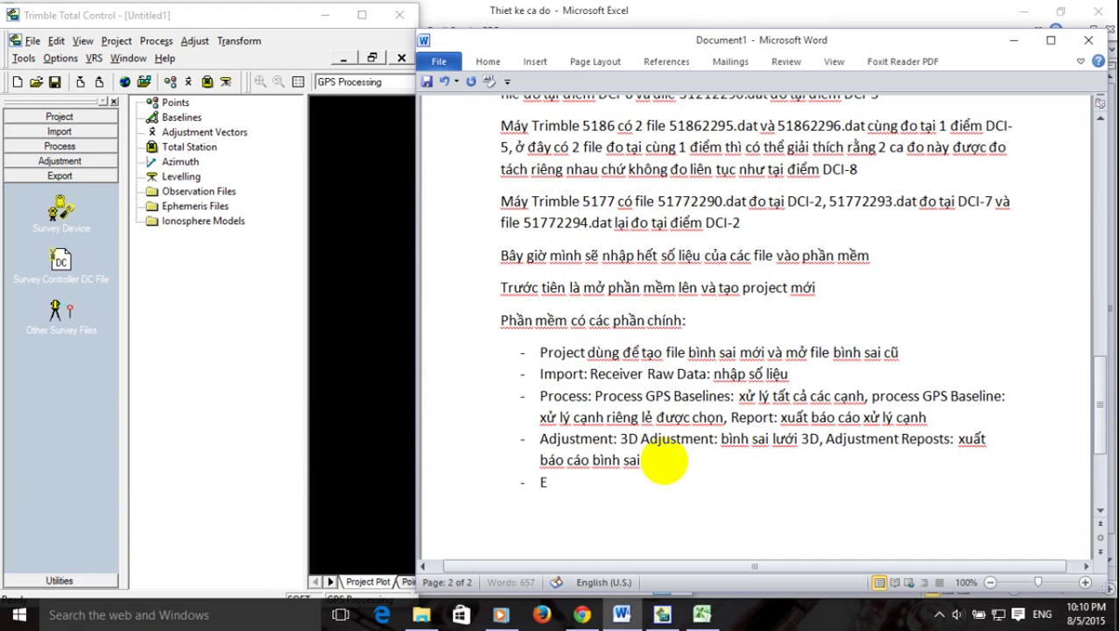
pyautogui.write('xport: Xuất dữ liệu')
pyautogui.press('Return')
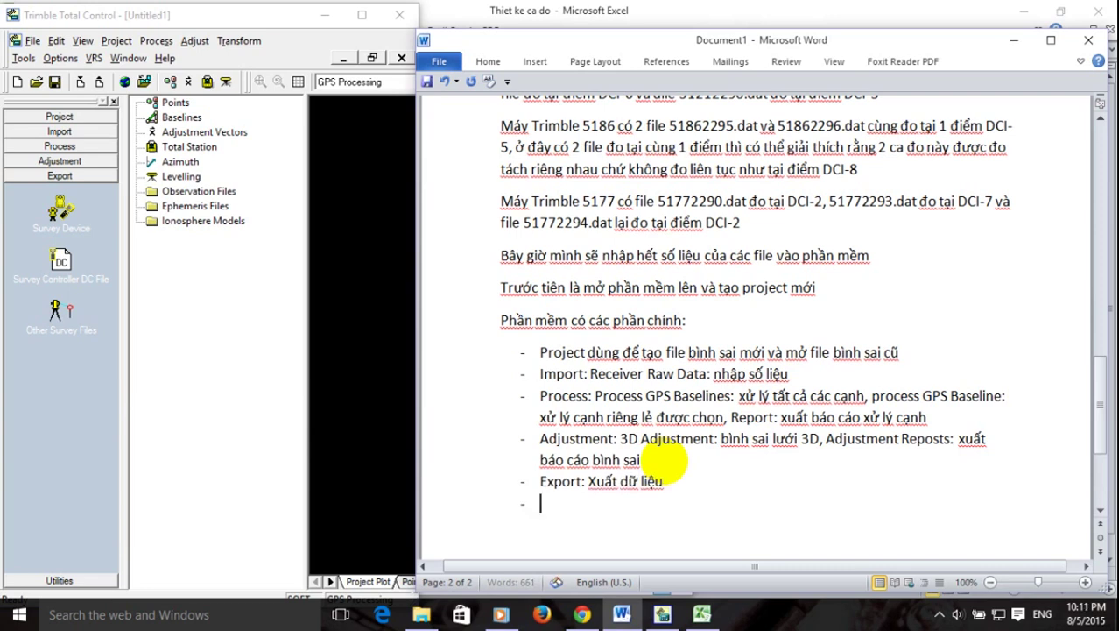
# Display the utilities in Trimble Total Control and add the Word list item "Utilities: các chức năng linh tinh".
pyautogui.click(62, 579)
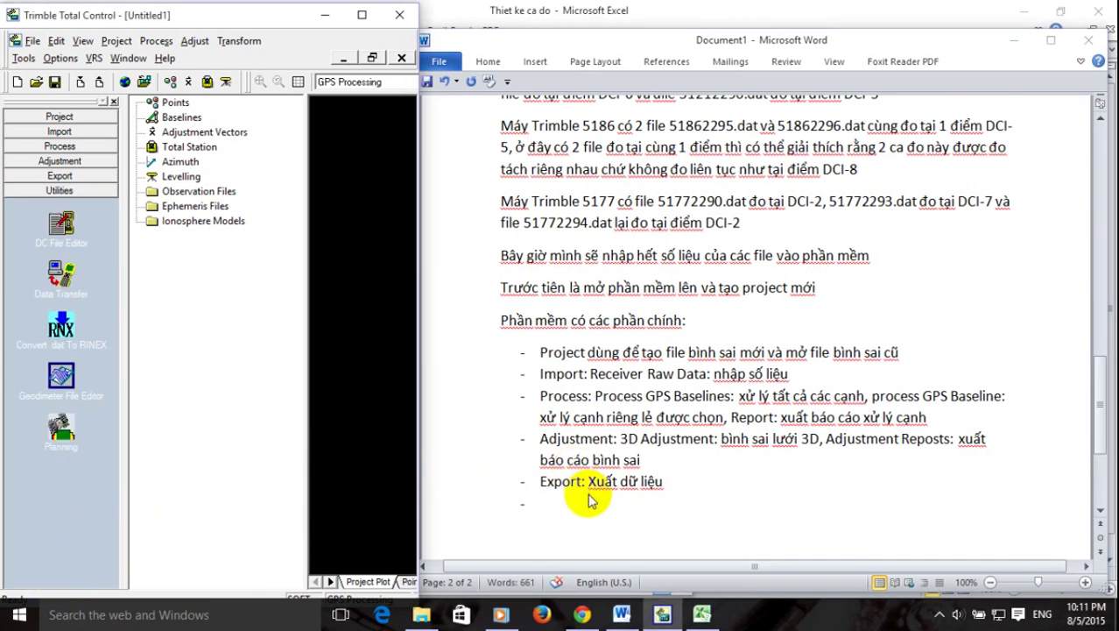
pyautogui.click(568, 515)
pyautogui.write('U')
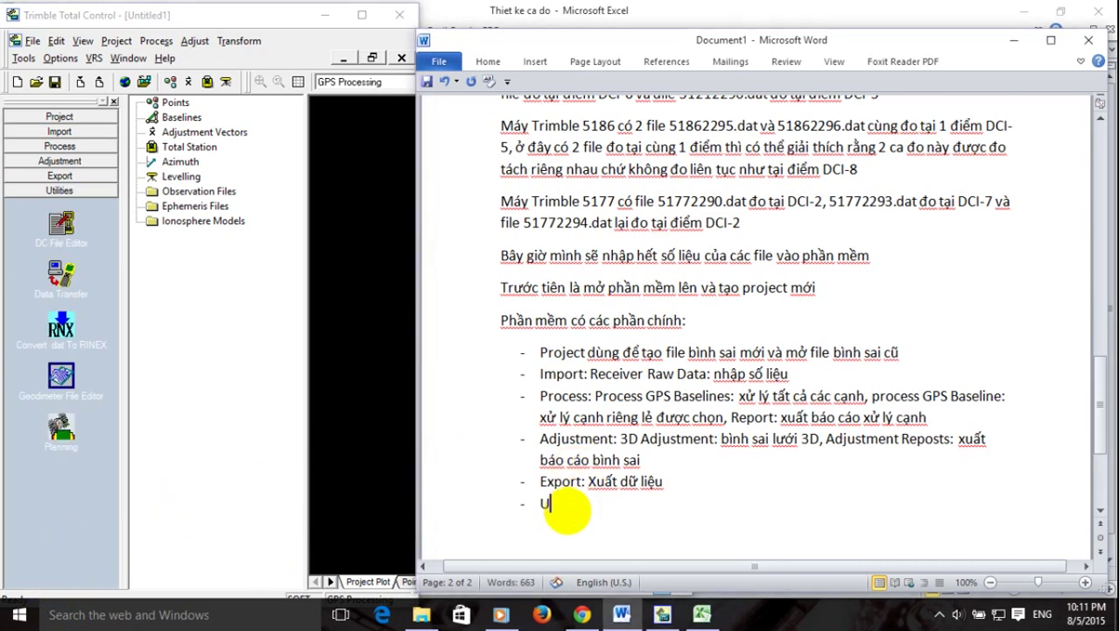
pyautogui.write('tilities: cac')
pyautogui.press('BackSpace')
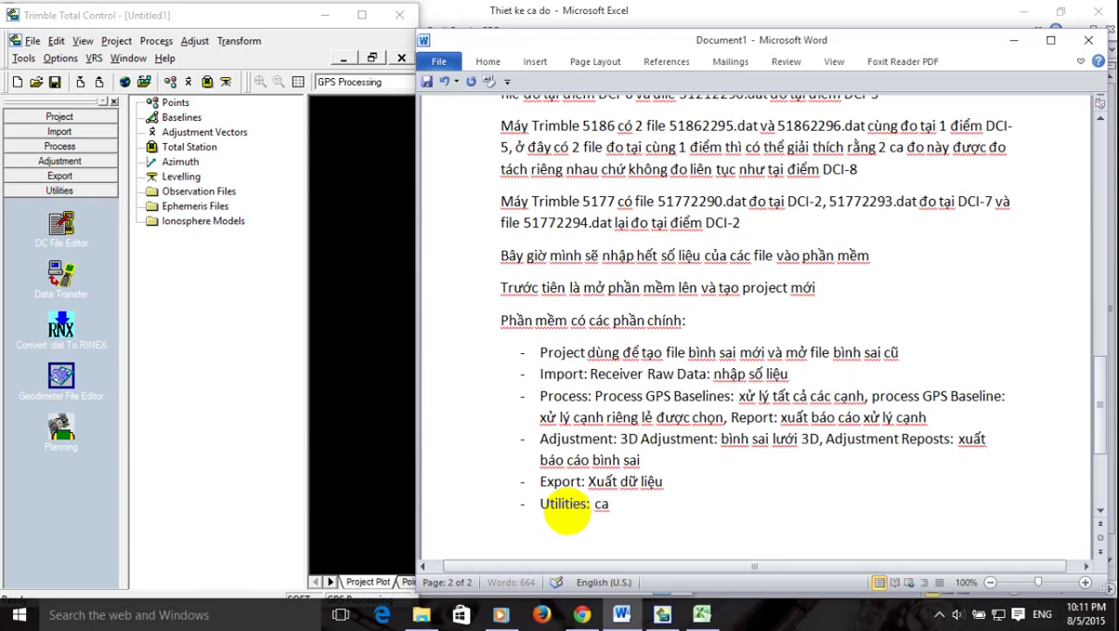
pyautogui.write('c chức năng')
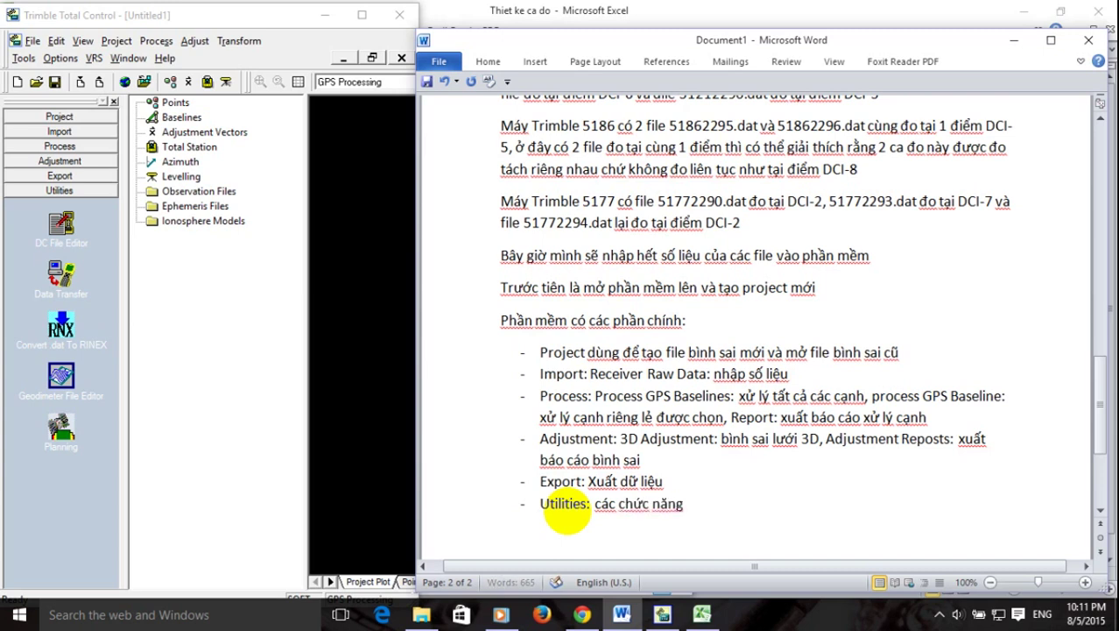
pyautogui.write(' linh tinh')
pyautogui.press('Return')
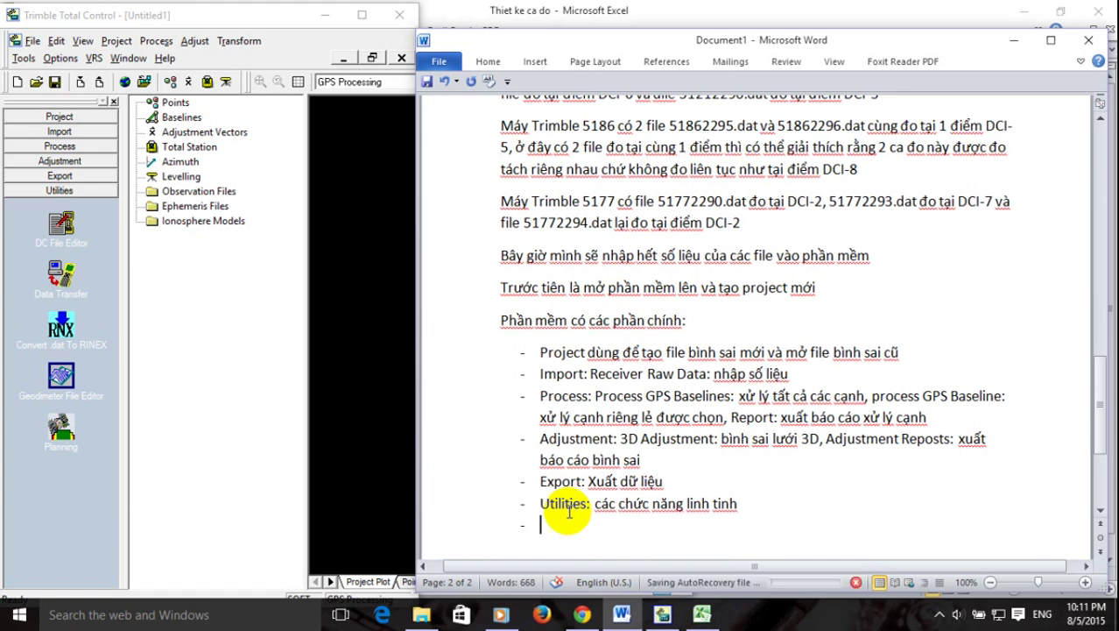
# End the bulleted list and begin a normal paragraph with "ở đây ta làm quen với".
pyautogui.press('BackSpace')
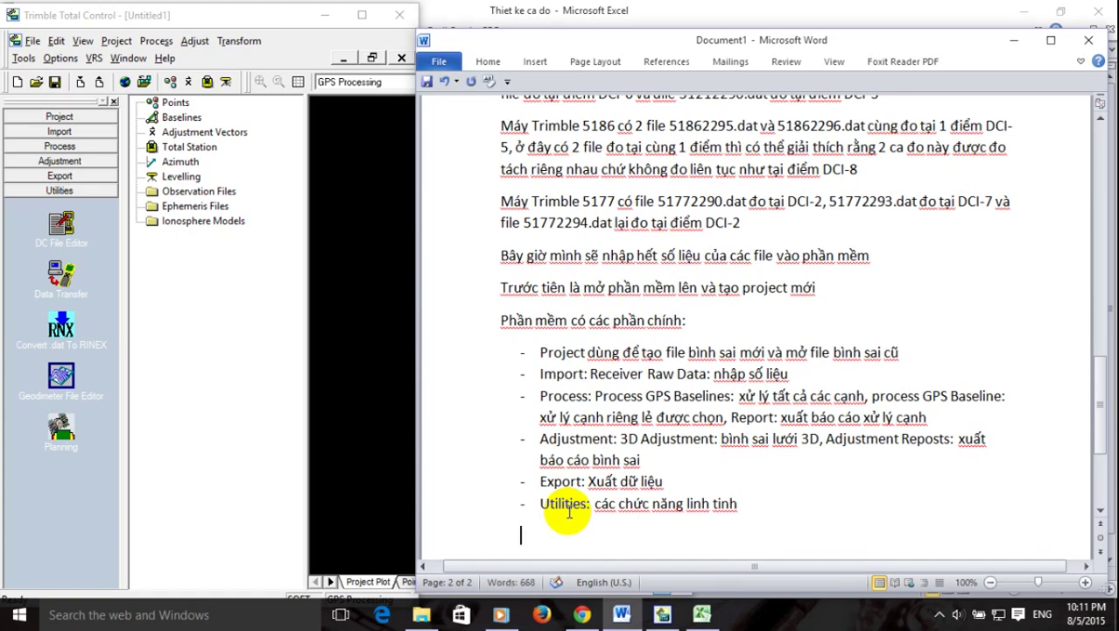
pyautogui.press('BackSpace')
pyautogui.write('o')
pyautogui.write(' đây')
pyautogui.write(' ta có thể')
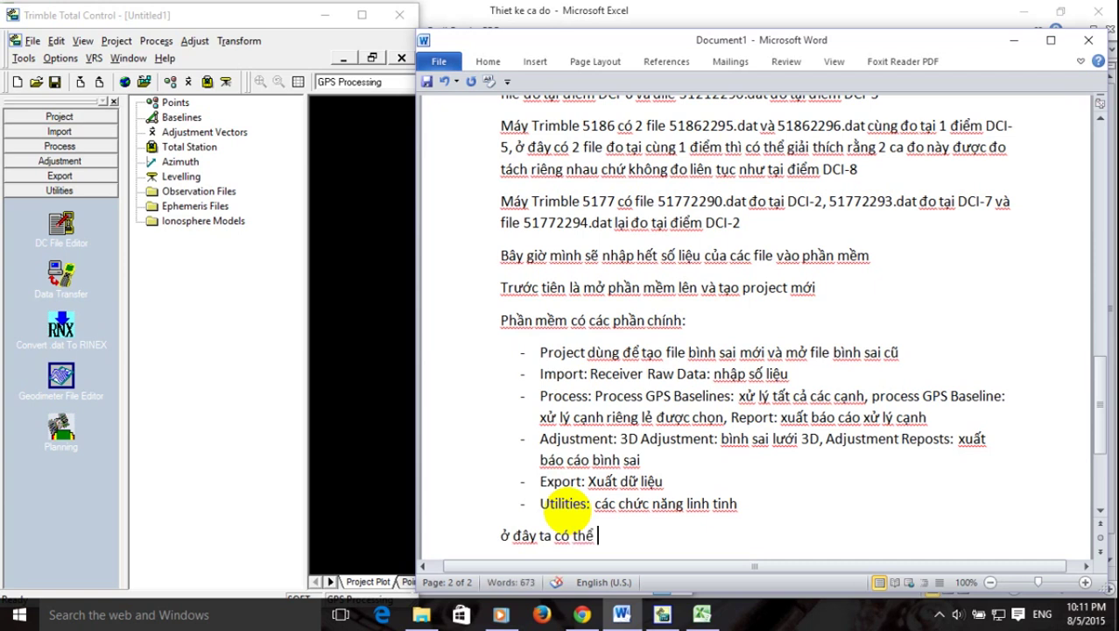
pyautogui.press('BackSpace')
pyautogui.press('BackSpace')
pyautogui.press('BackSpace')
pyautogui.press('BackSpace')
pyautogui.press('BackSpace')
pyautogui.press('BackSpace')
pyautogui.write('lamf quen vơi')
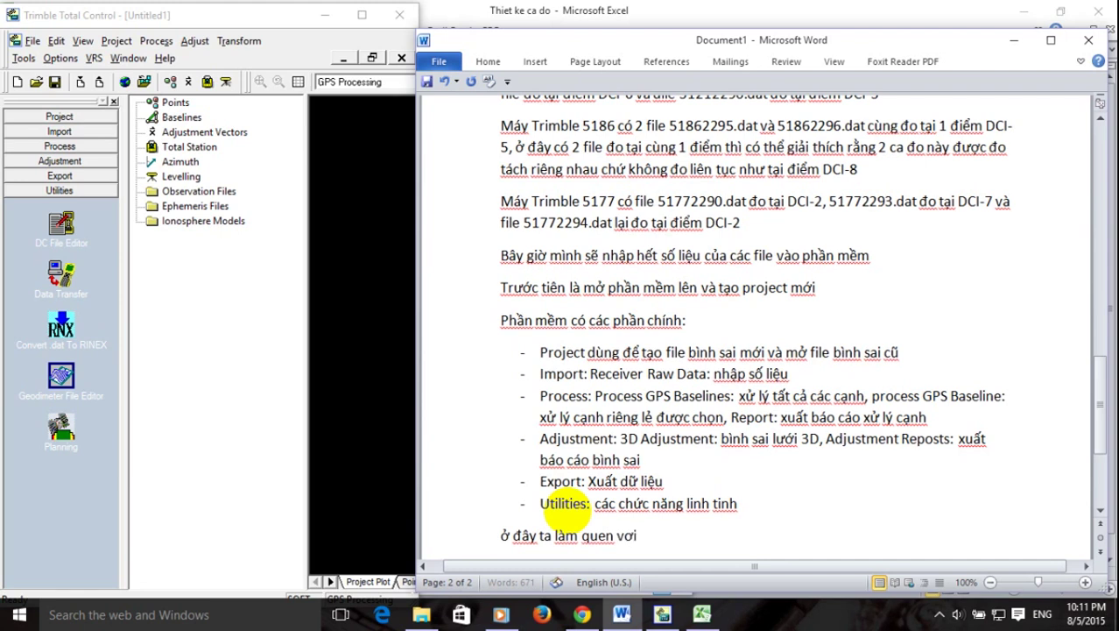
# Complete the paragraph with "việc lập lịch đo GPS trước đã" and start a new paragraph.
pyautogui.write('f viêcj lập lichj đp')
pyautogui.press('BackSpace')
pyautogui.write('o trw')
pyautogui.press('BackSpace')
pyautogui.press('BackSpace')
pyautogui.press('BackSpace')
pyautogui.write('H')
pyautogui.press('BackSpace')
pyautogui.write('GPS')
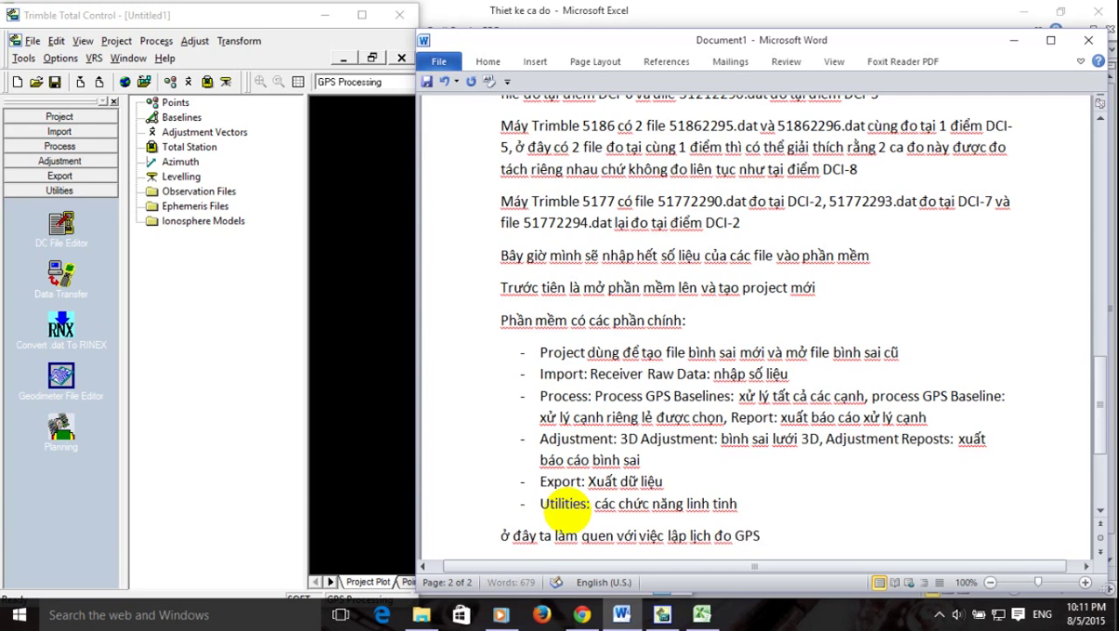
pyautogui.write(' trước đã')
pyautogui.press('Return')
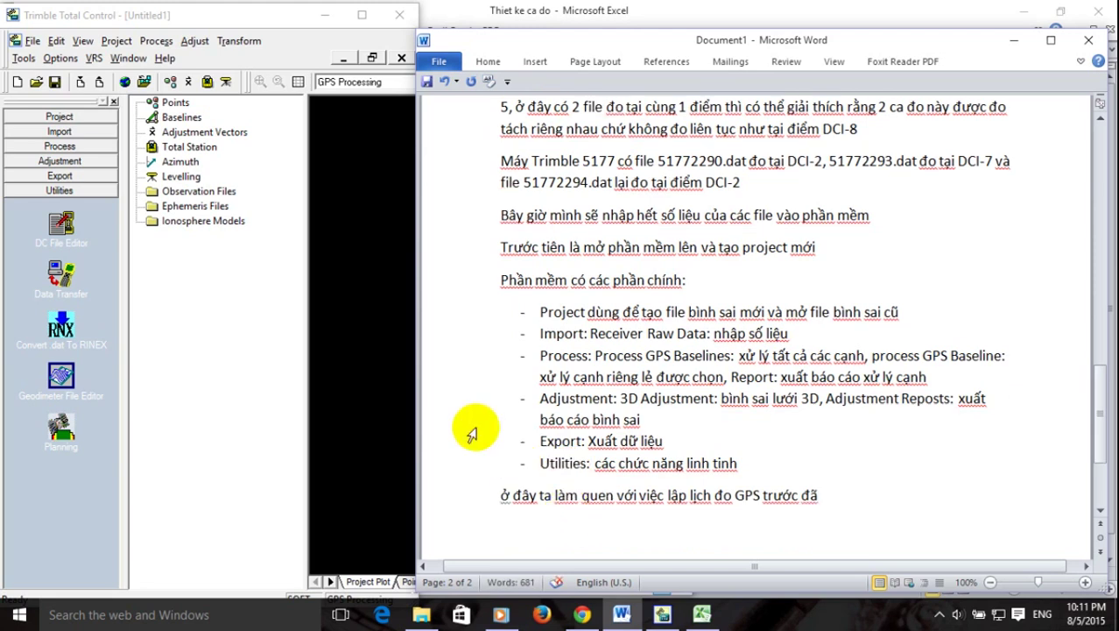
# Maximize Trimble Total Control, launch its Planning utility and move the Planning window higher on the screen.
pyautogui.click(63, 492)
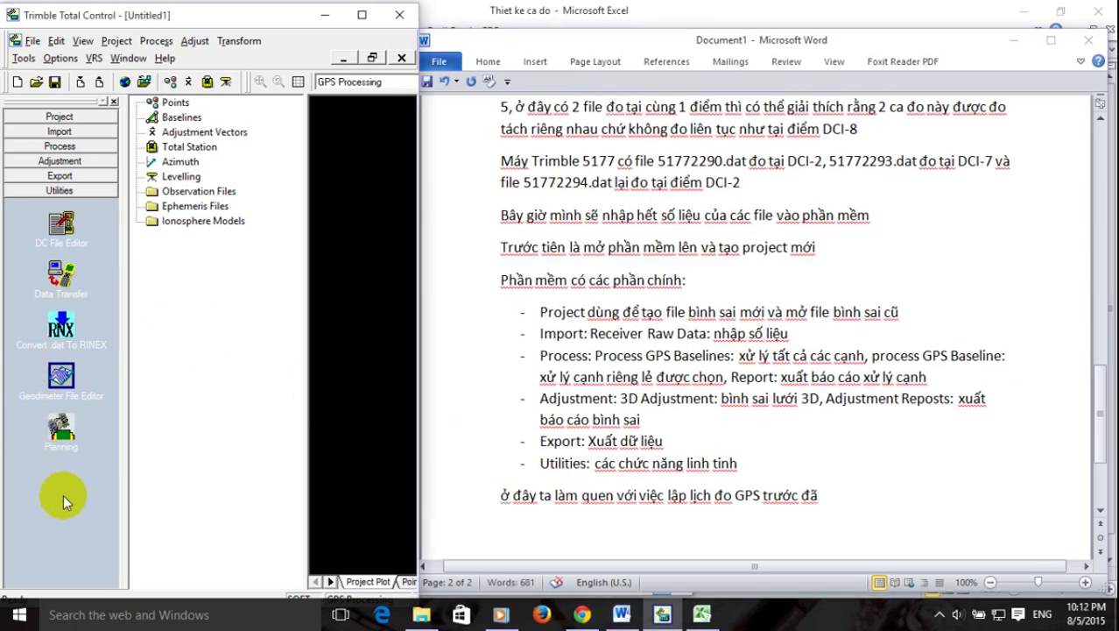
pyautogui.click(365, 17)
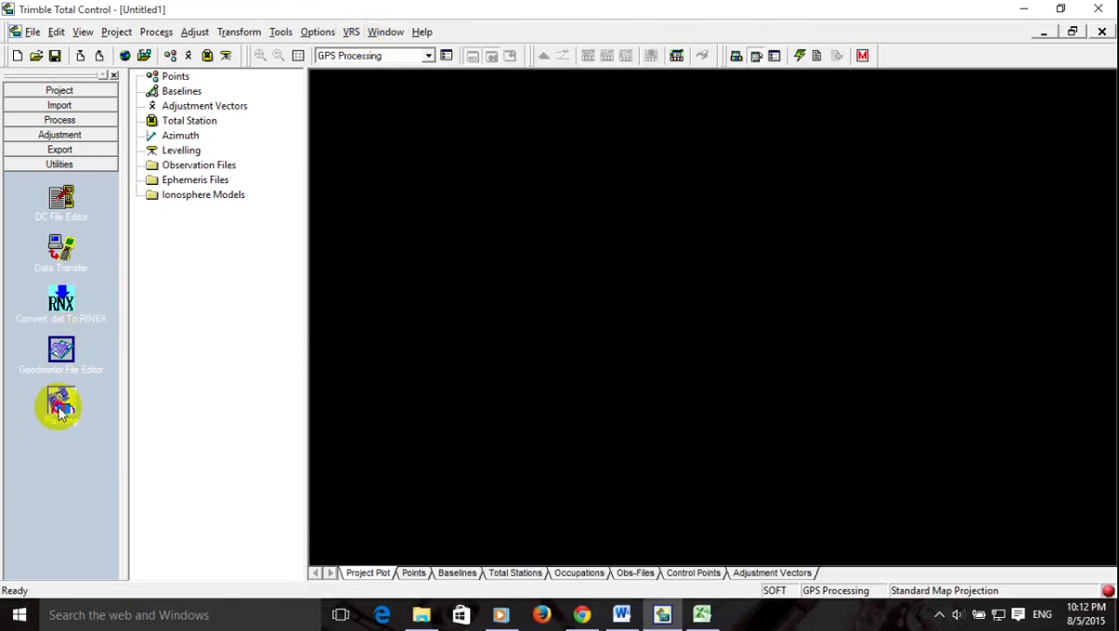
pyautogui.click(61, 407)
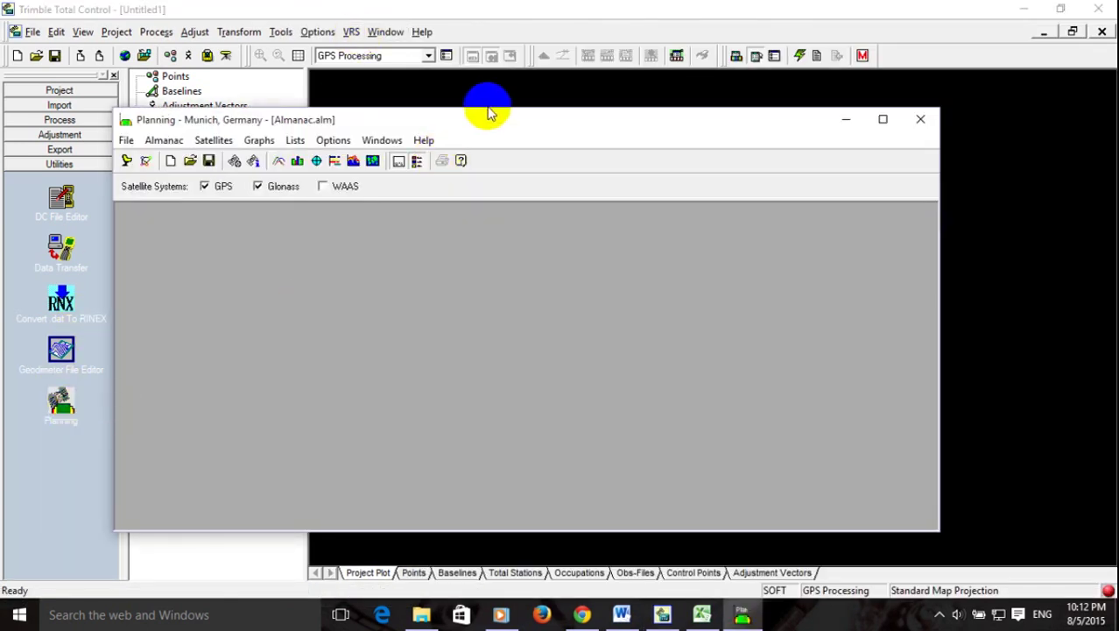
pyautogui.moveTo(505, 121); pyautogui.dragTo(526, 44)
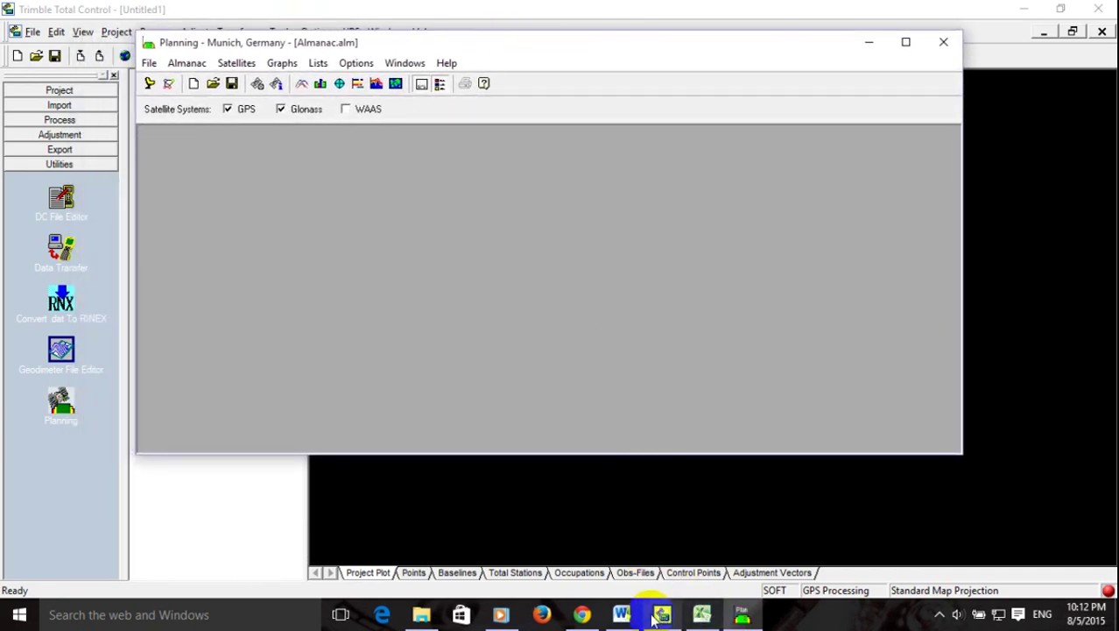
# Switch to Word and add the paragraph "phần Planning chính là chương trình phục vụ việc lập lịch đo GPS".
pyautogui.click(621, 614)
pyautogui.write('p')
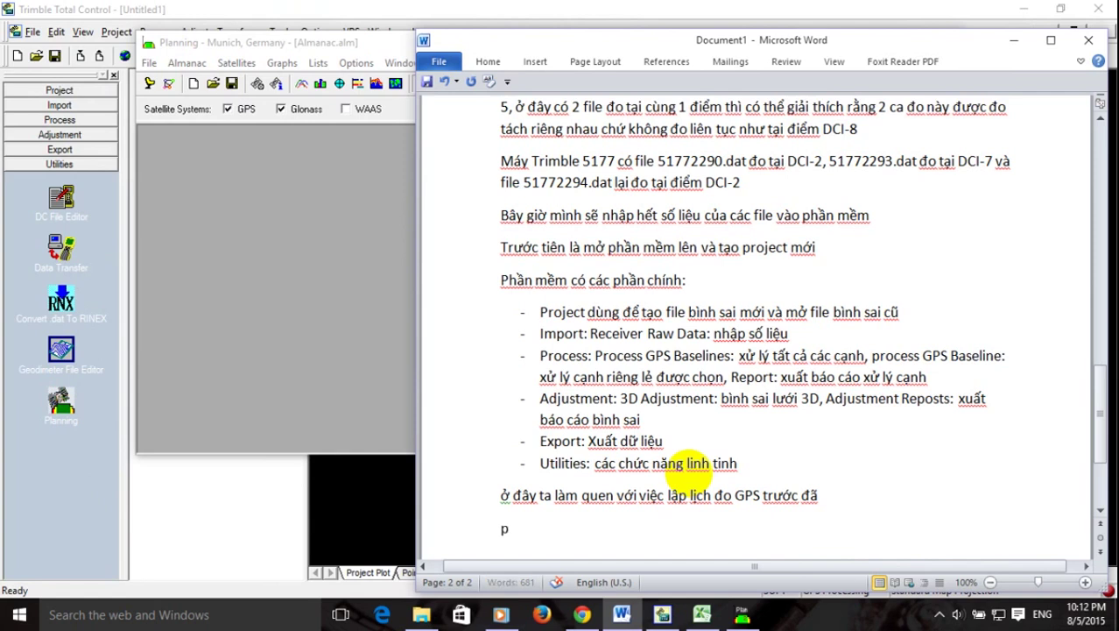
pyautogui.write('ha Pl')
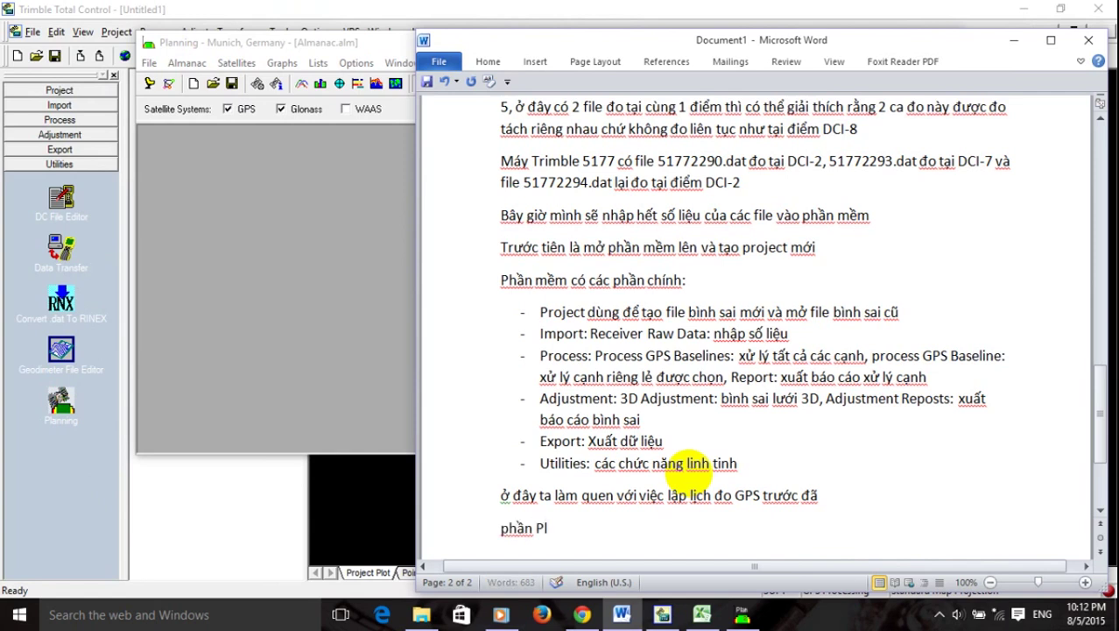
pyautogui.write('anning chính là chương trình phục vụ v')
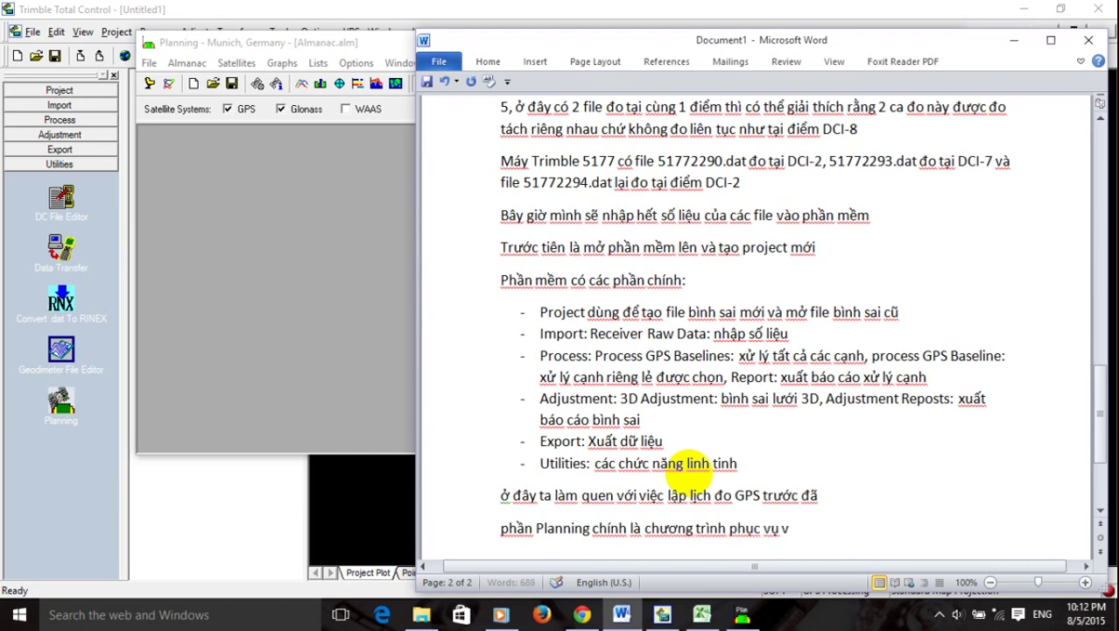
pyautogui.write('iệc lâp lịch đo GPS')
pyautogui.press('BackSpace')
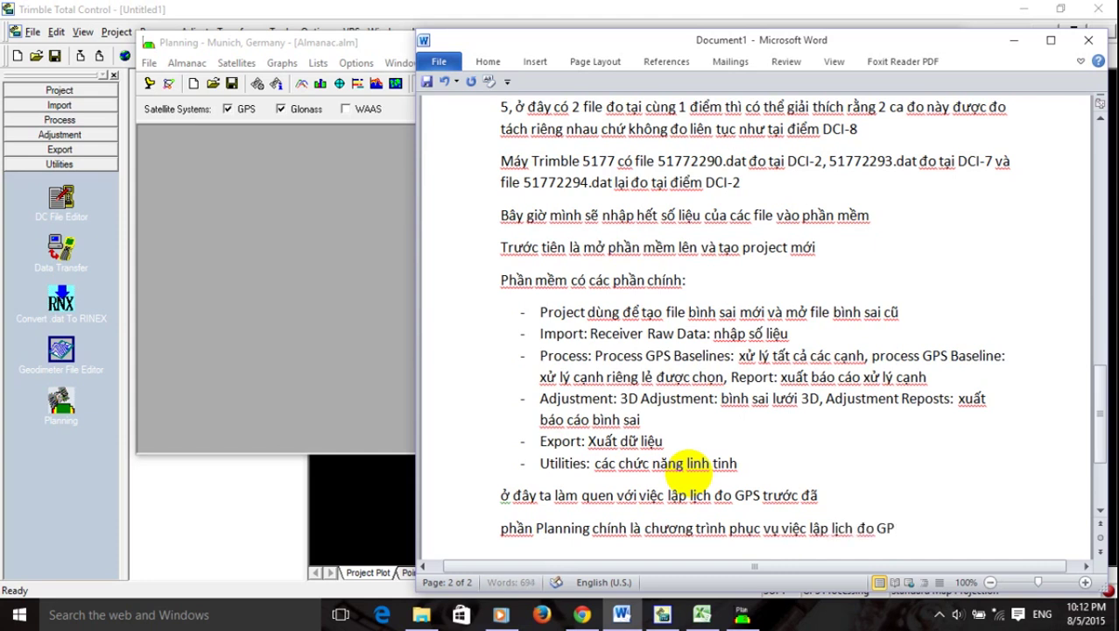
pyautogui.write('S')
pyautogui.press('Return')
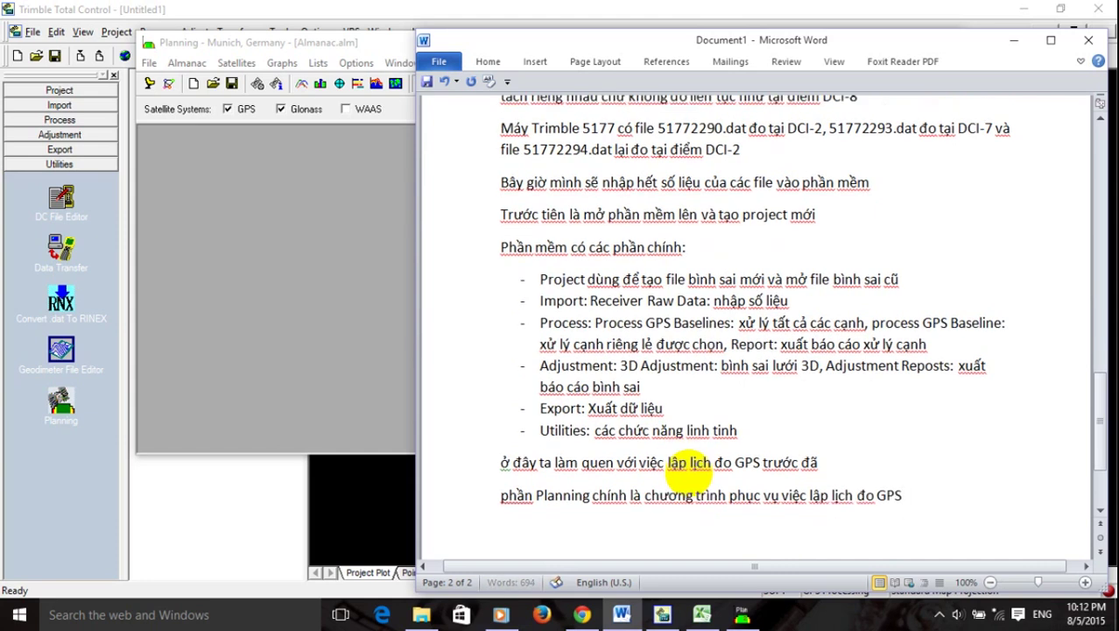
pyautogui.click(198, 48)
pyautogui.click(149, 63)
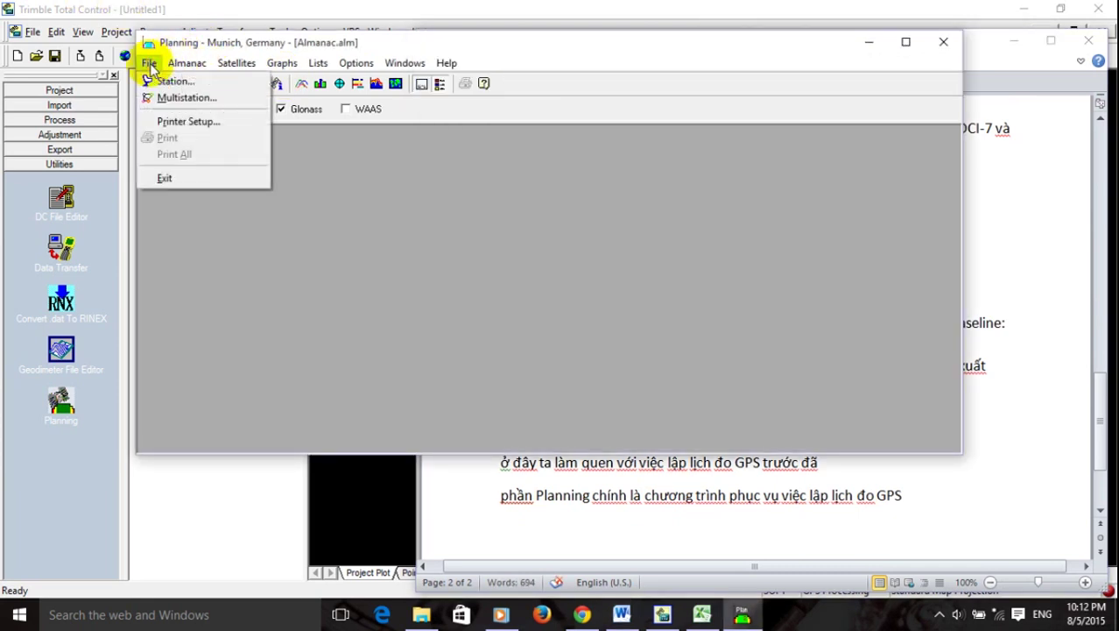
pyautogui.click(219, 37)
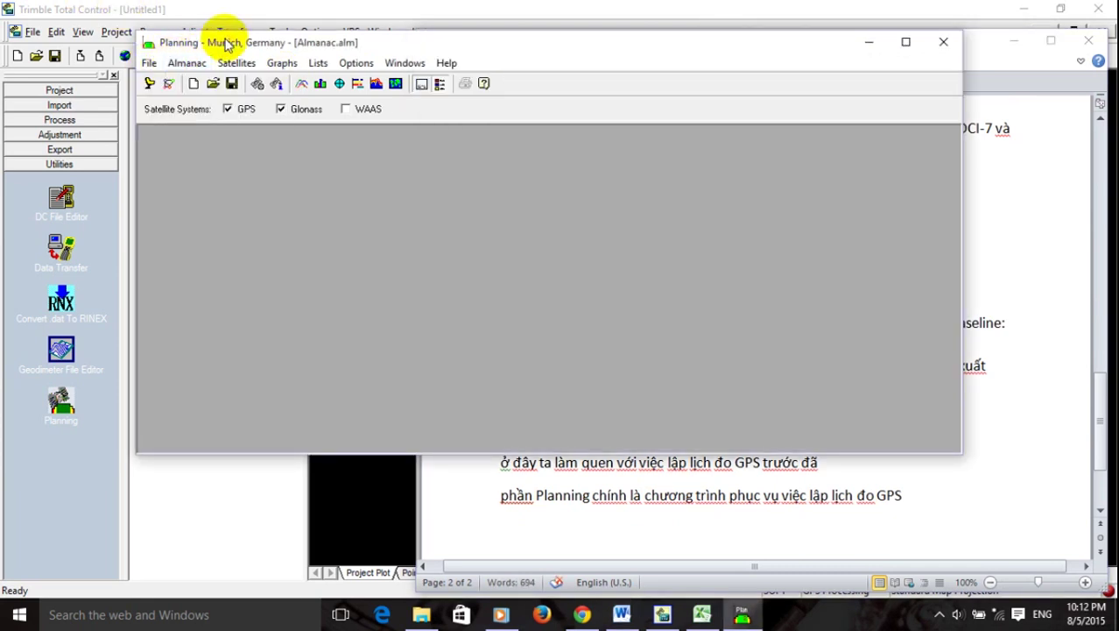
pyautogui.click(936, 507)
pyautogui.write('trw')
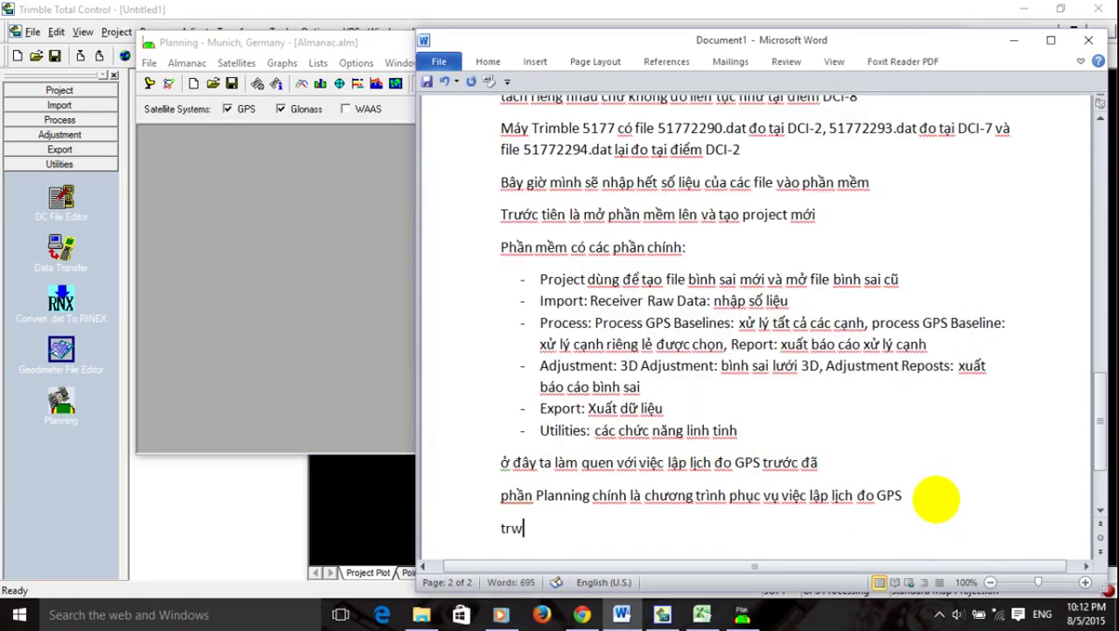
pyautogui.press('BackSpace')
pyautogui.write('ước tiê')
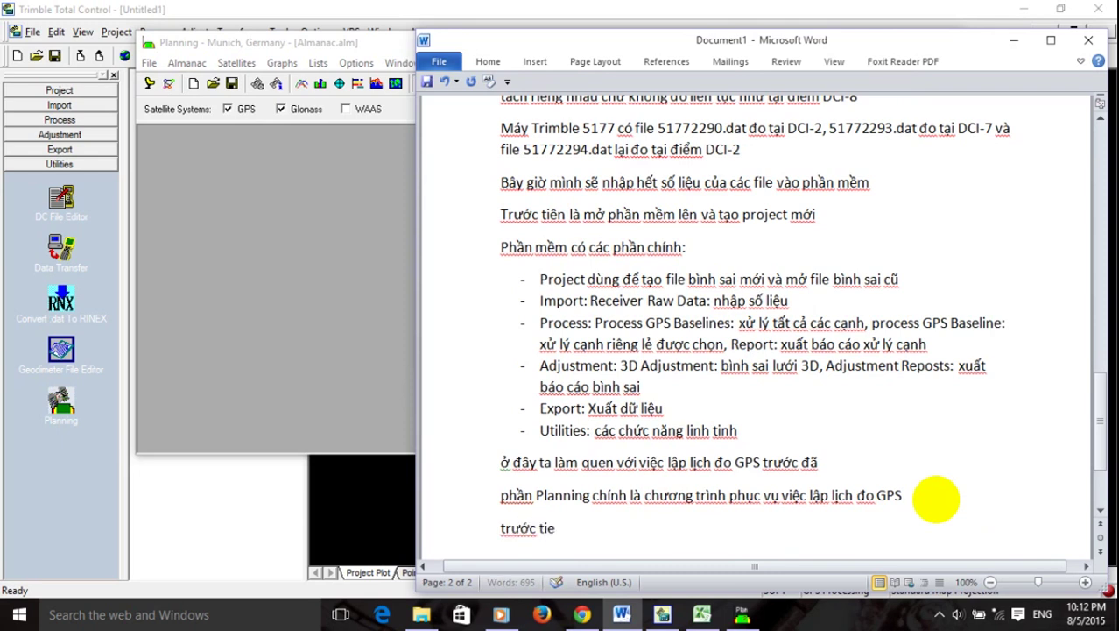
pyautogui.press('BackSpace')
pyautogui.press('BackSpace')
pyautogui.press('BackSpace')
pyautogui.press('BackSpace')
pyautogui.press('BackSpace')
pyautogui.press('BackSpace')
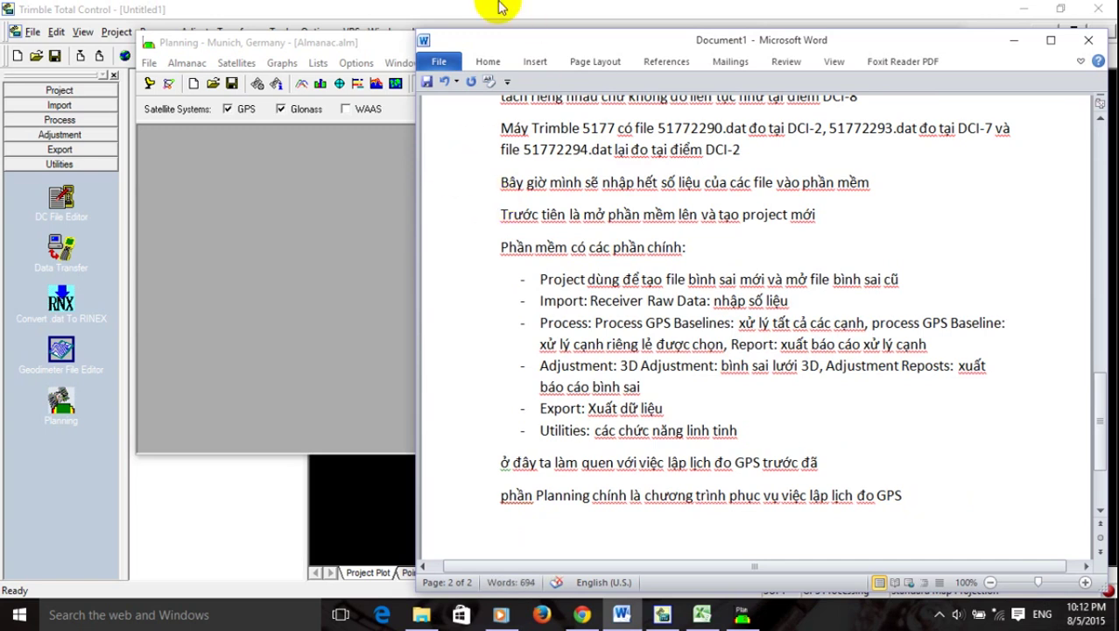
# Open the Station Editor in the Planning utility and return to the empty last paragraph of the Word document.
pyautogui.click(377, 48)
pyautogui.moveTo(287, 35); pyautogui.dragTo(287, 34)
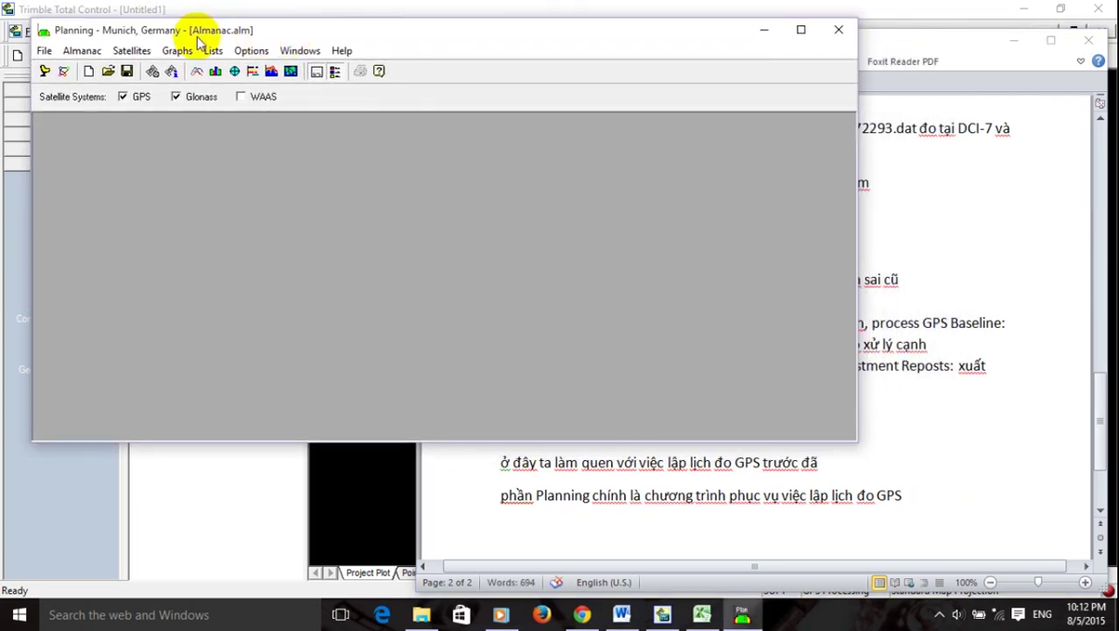
pyautogui.click(45, 51)
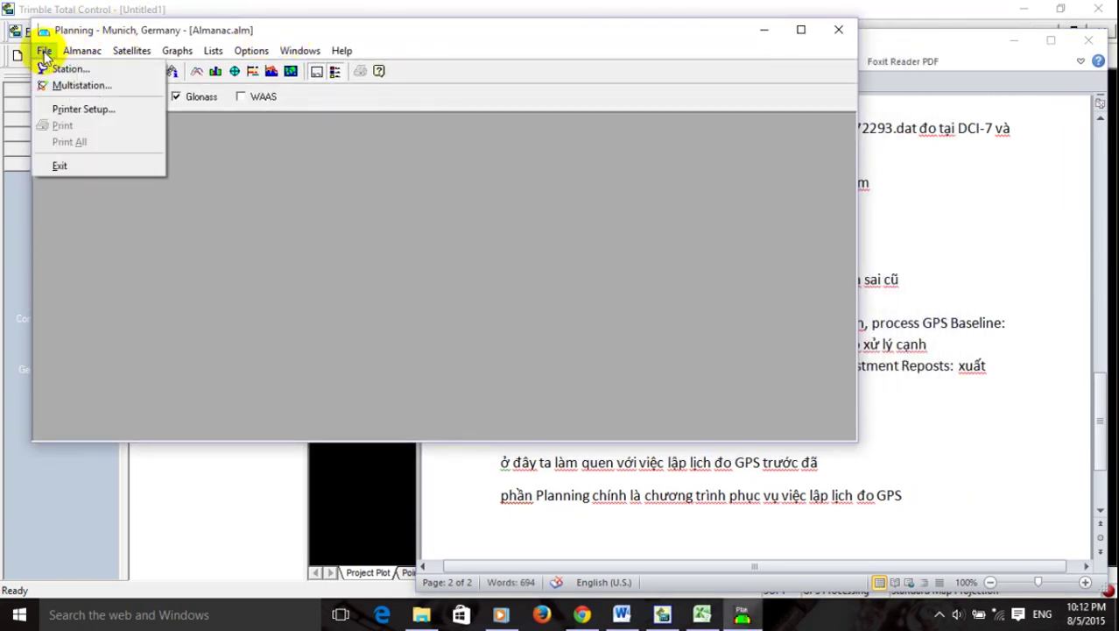
pyautogui.click(92, 68)
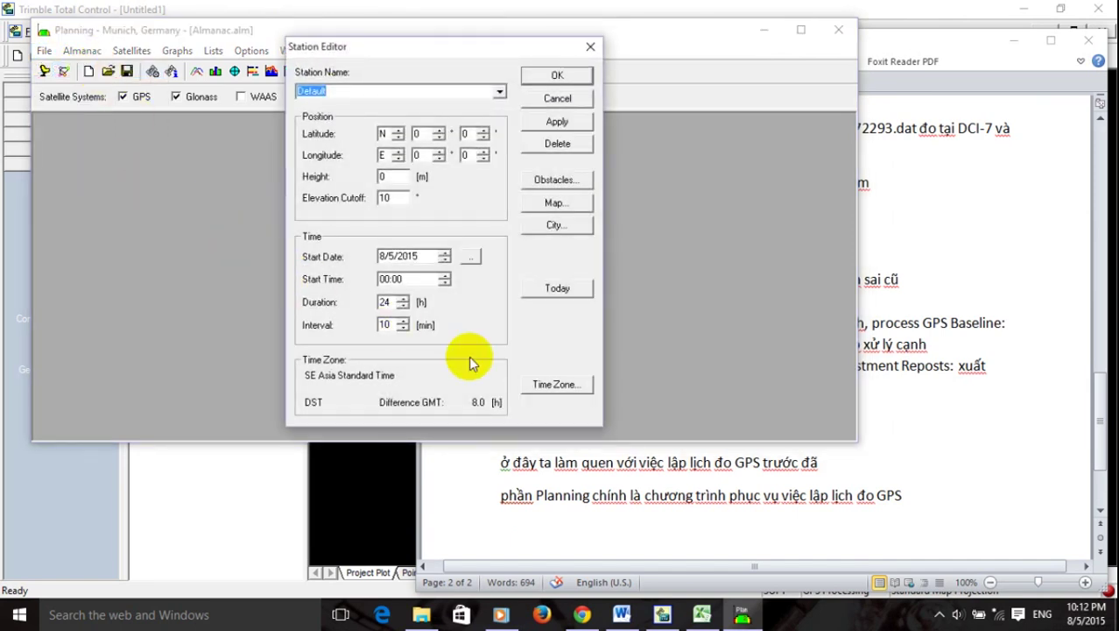
pyautogui.click(561, 528)
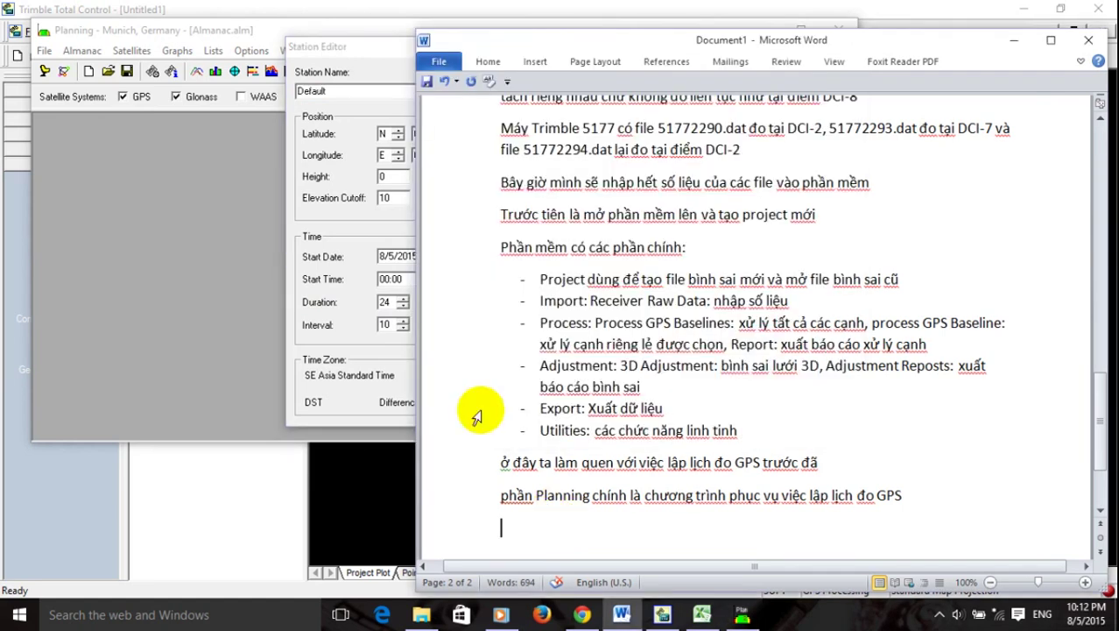
# Move the Station Editor clear of the Word window and write "ta vào File, chọn Station" in the document's empty last paragraph.
pyautogui.click(322, 45)
pyautogui.moveTo(339, 47); pyautogui.dragTo(122, 54)
pyautogui.click(587, 531)
pyautogui.write('ta vào fi')
pyautogui.press('BackSpace')
pyautogui.press('BackSpace')
pyautogui.write('File')
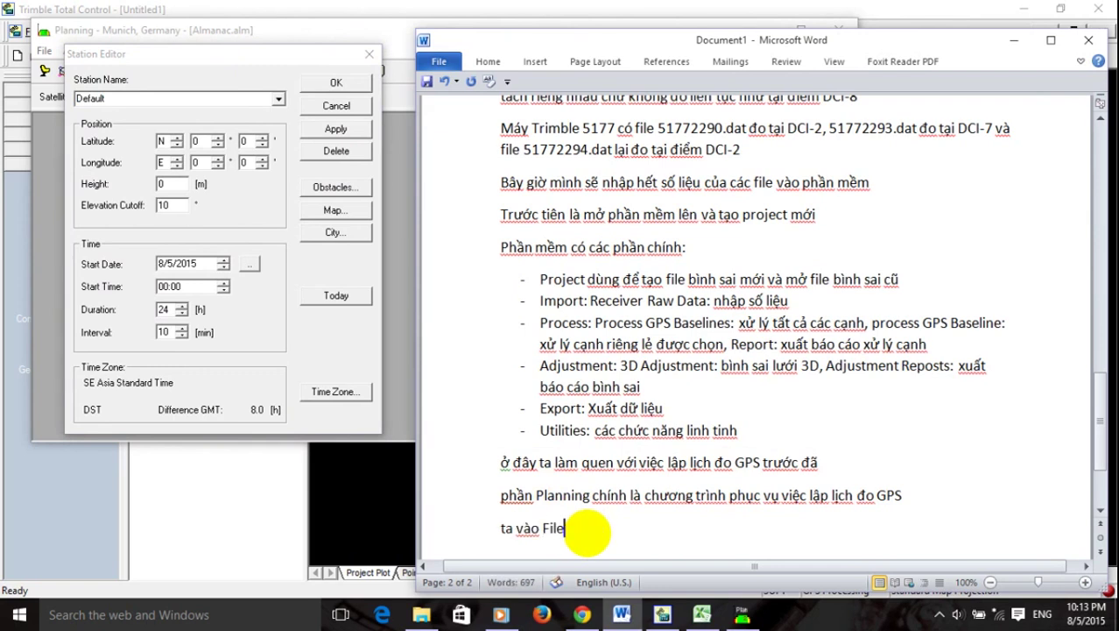
pyautogui.write(', chọn')
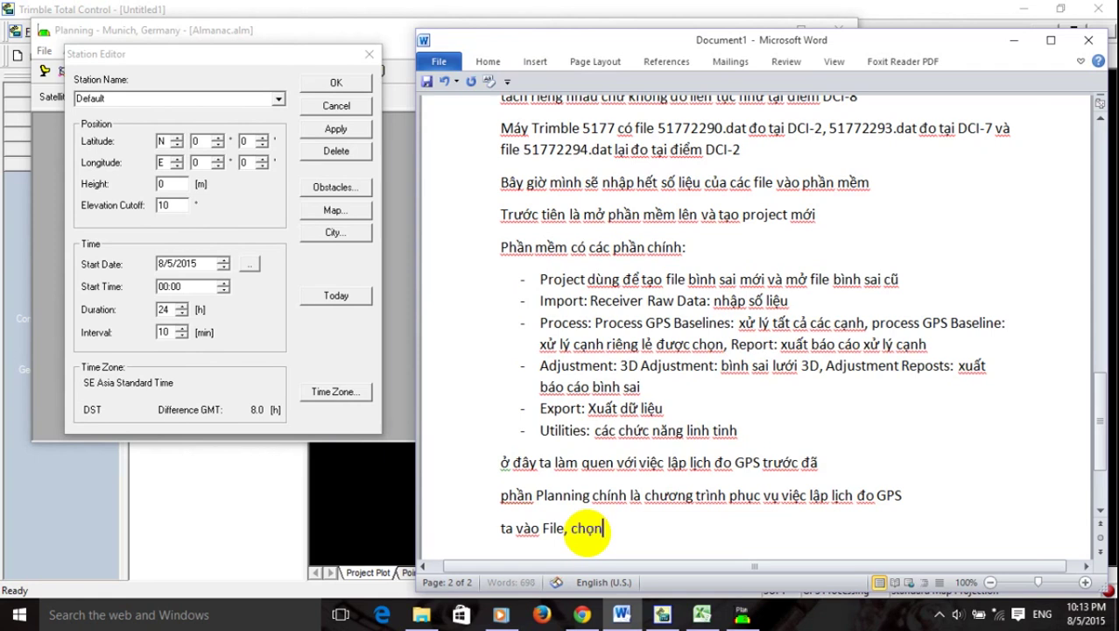
pyautogui.write(' Station')
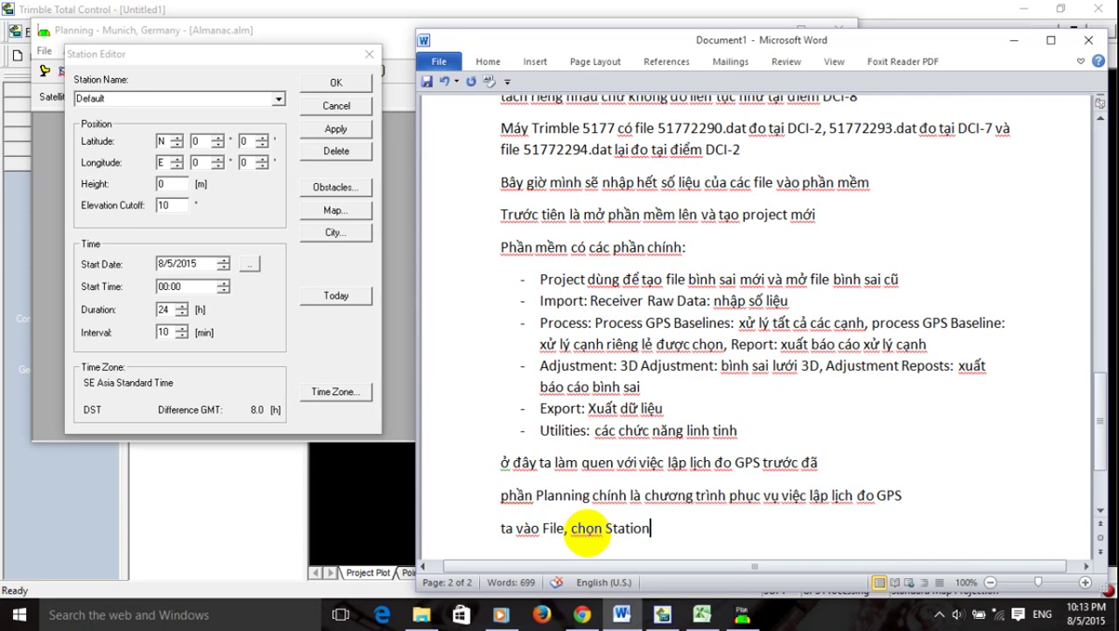
# Continue the sentence with ", xuất hiện cửa sổ bên cạn, ở mục Station Name là" and point out the Station Name field in the Station Editor.
pyautogui.write(', xuâ hiện cửa sổbên c')
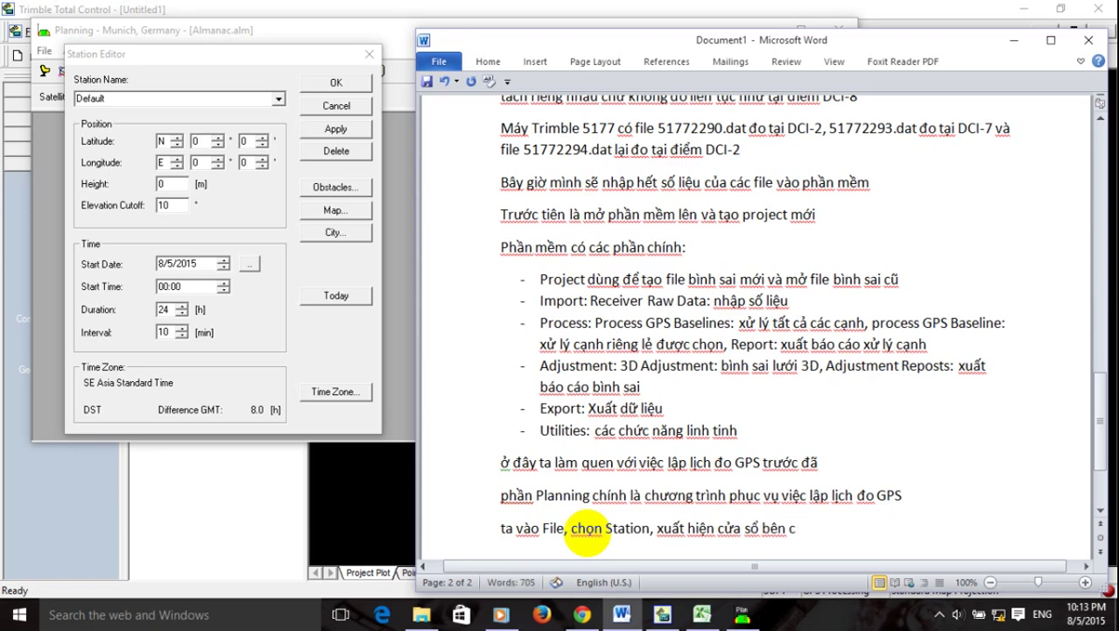
pyautogui.write('ạn, ở mục')
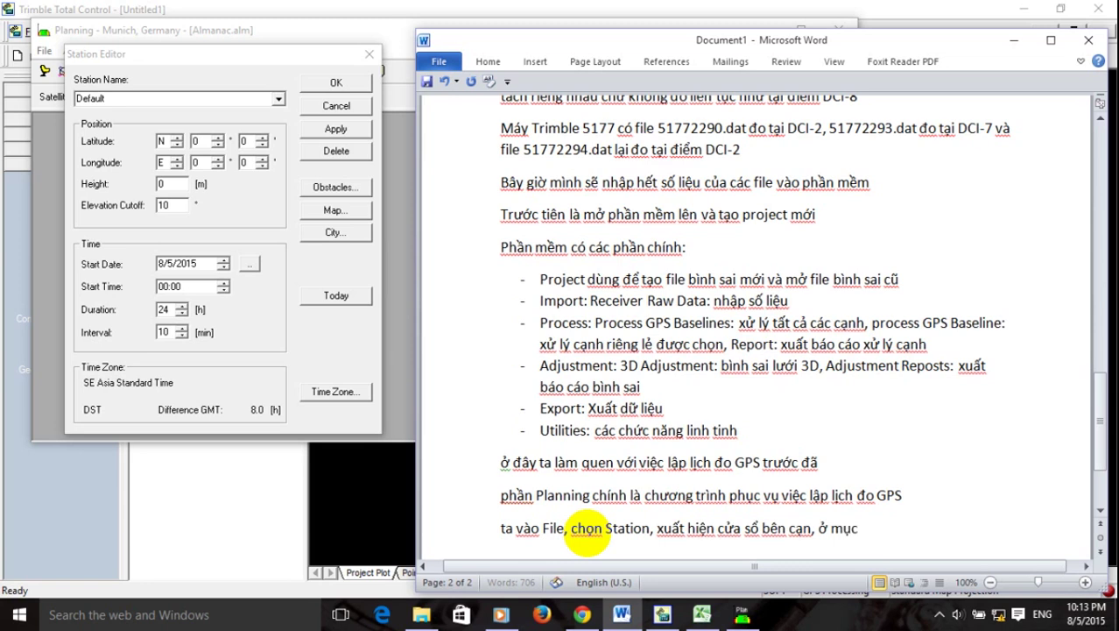
pyautogui.write(' Station Name là')
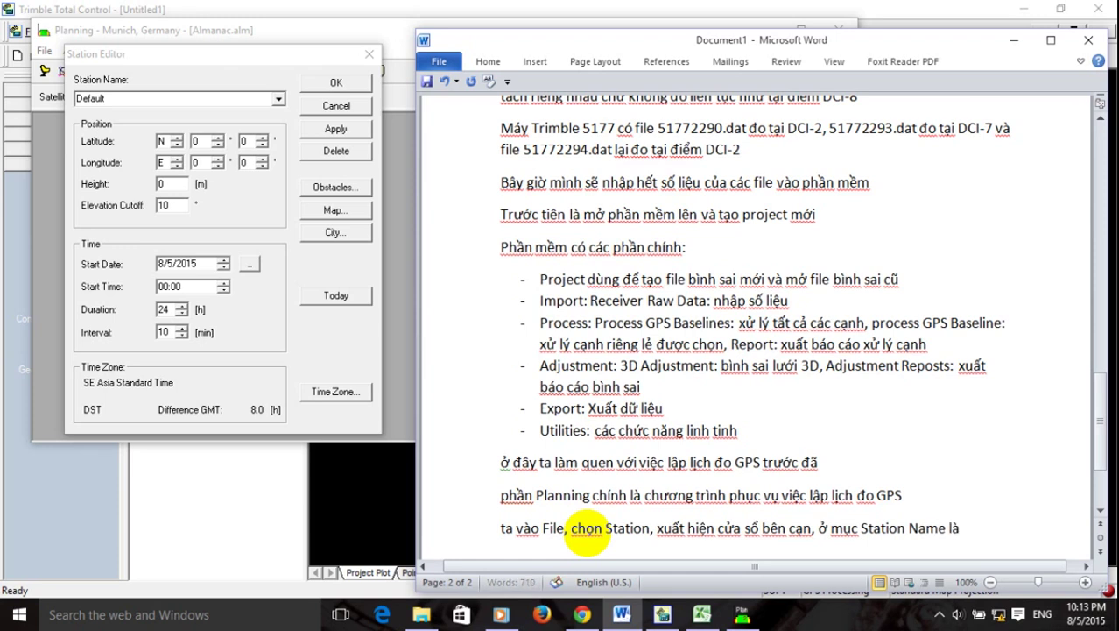
pyautogui.click(270, 107)
pyautogui.click(253, 98)
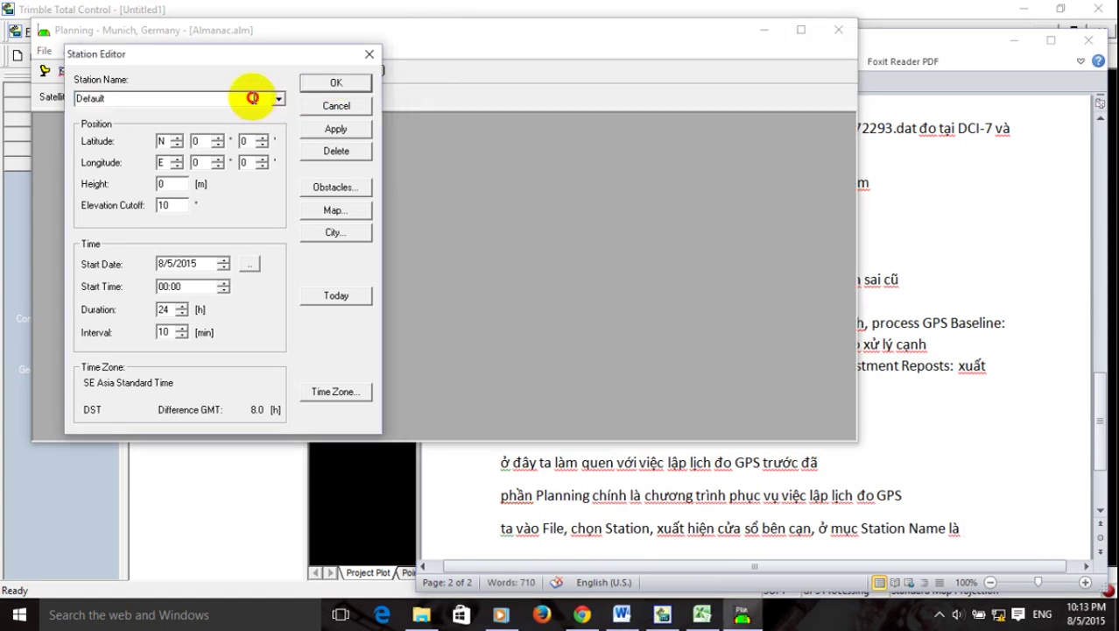
# Complete the Word sentence with "mình đặt tên hoặc chọn điểm đo" and start a new paragraph.
pyautogui.click(1015, 530)
pyautogui.write('mình đặt tên h')
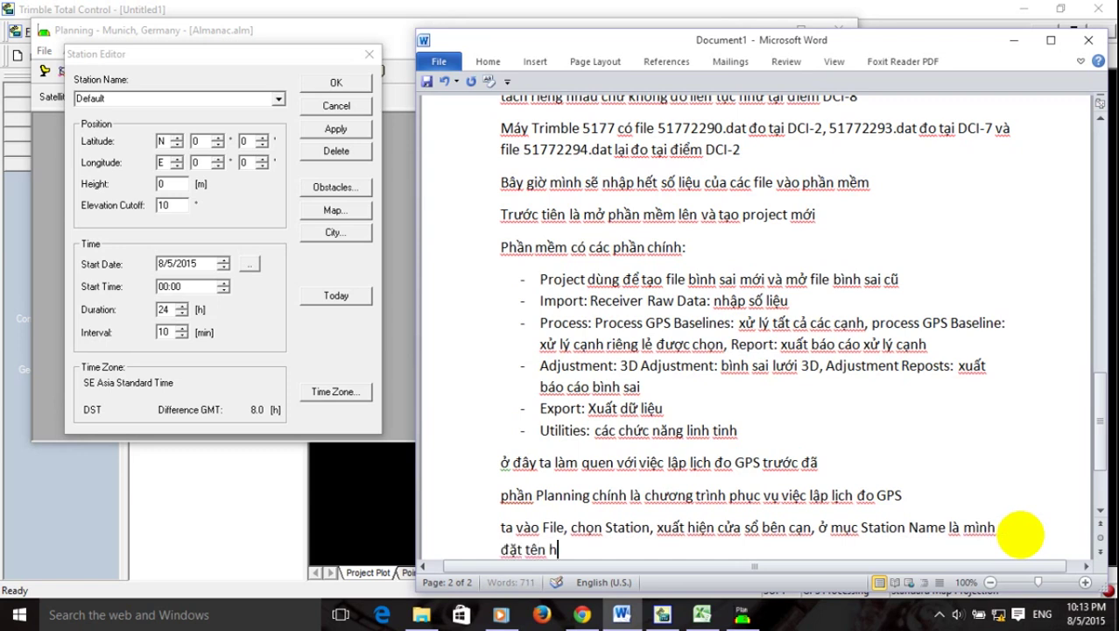
pyautogui.write('oảc chọn d')
pyautogui.write('iêểm đo')
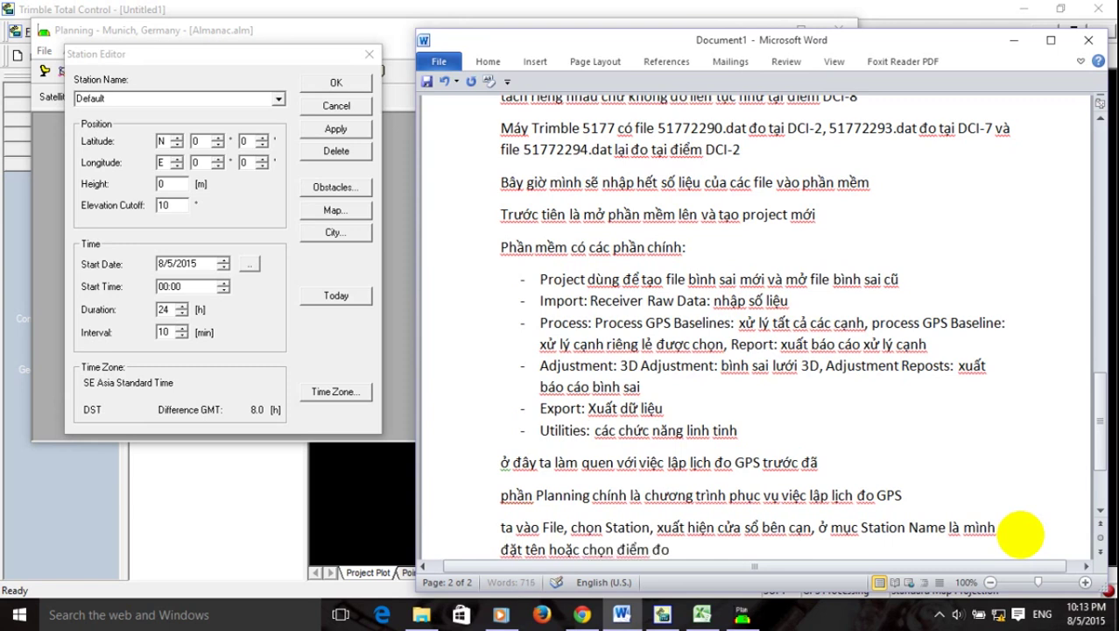
pyautogui.press('Return')
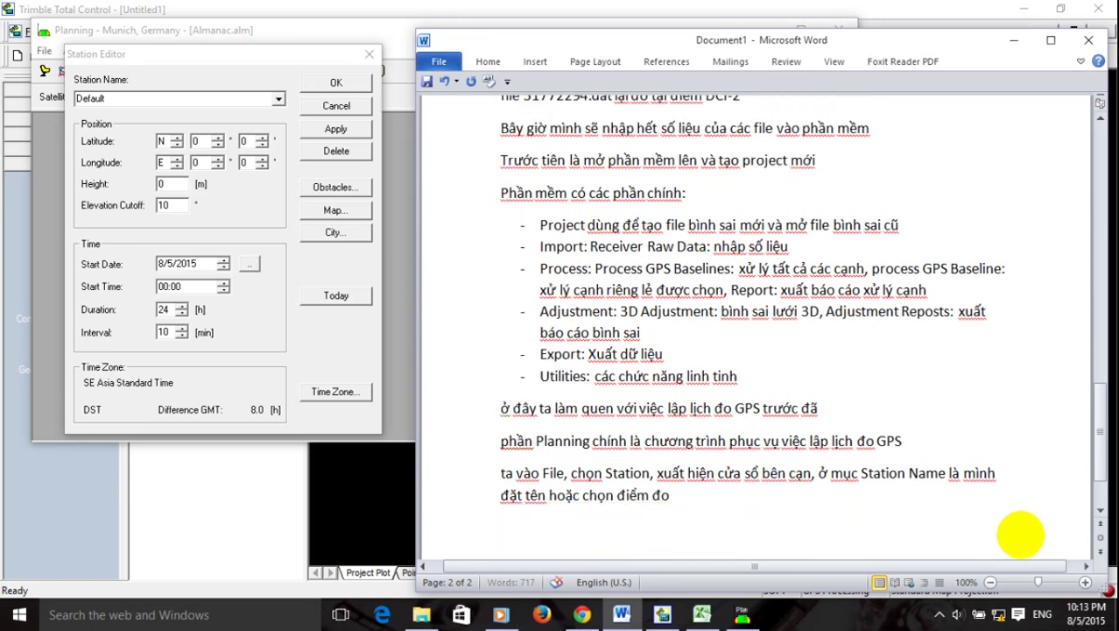
# Write "ở mục Position mình đặt tọa độ" in the new paragraph of the document.
pyautogui.write('ở mục')
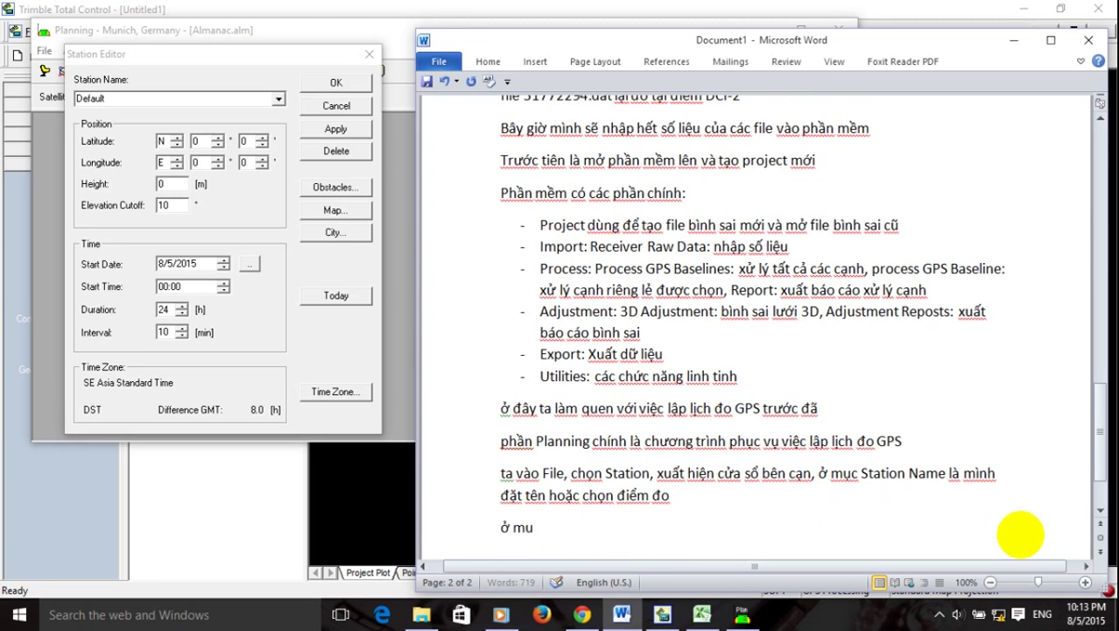
pyautogui.write(' Pos')
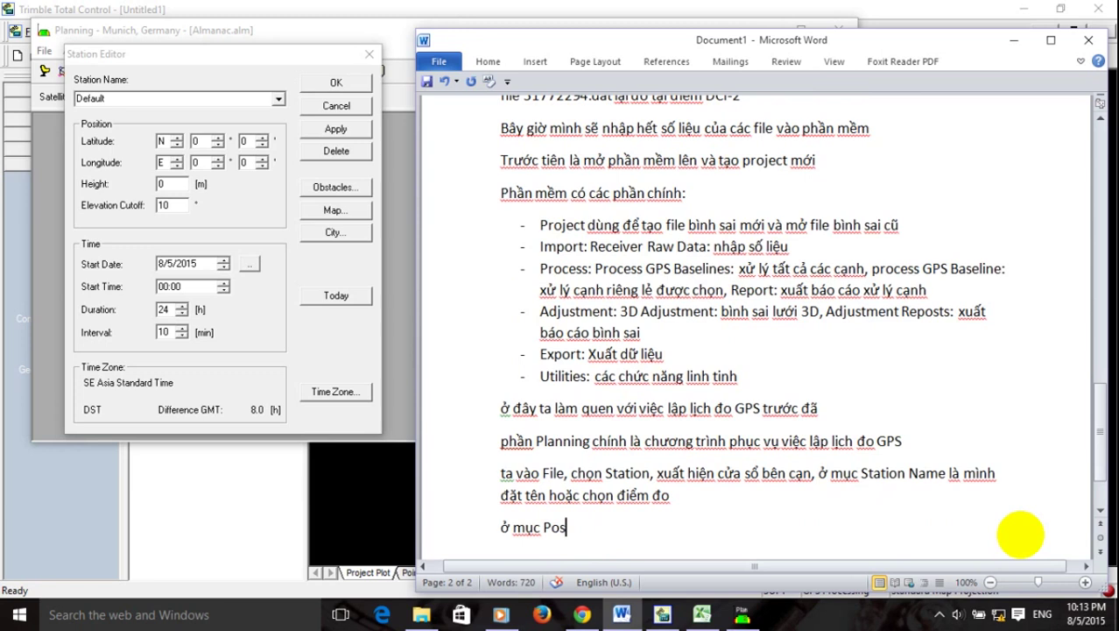
pyautogui.write('ition')
pyautogui.write(' mình')
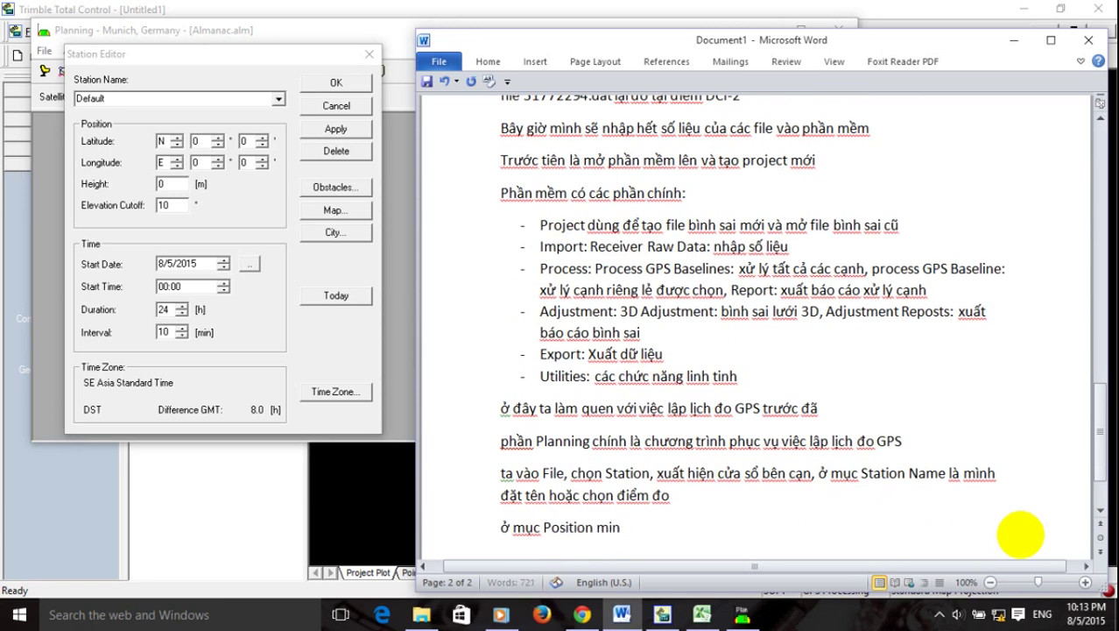
pyautogui.write(' đã')
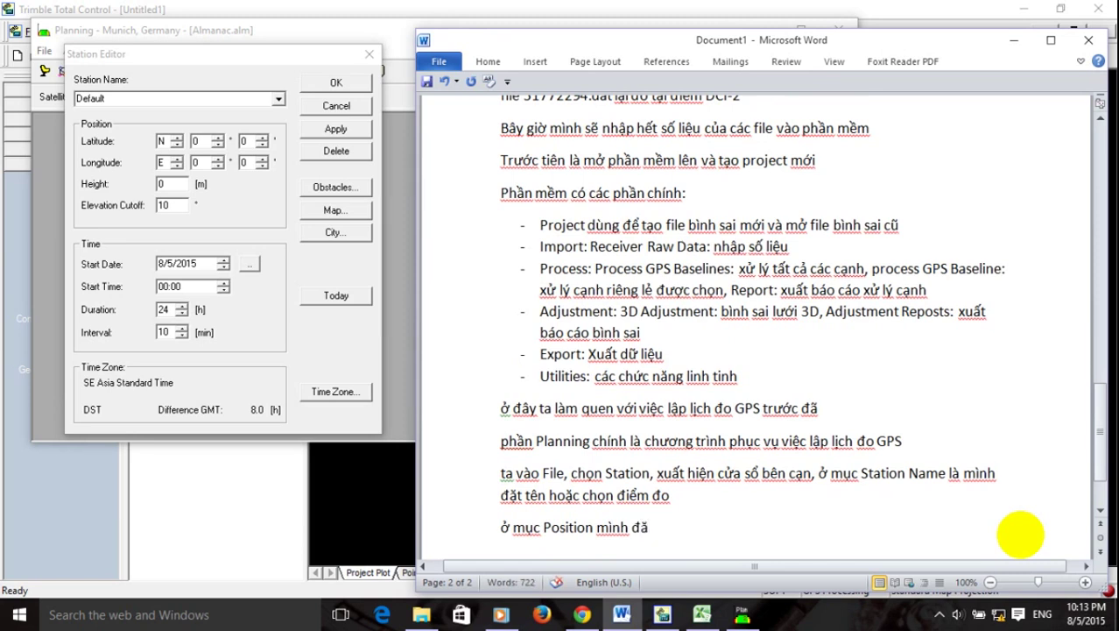
pyautogui.press('BackSpace')
pyautogui.write('ặtto')
pyautogui.press('BackSpace')
pyautogui.press('BackSpace')
pyautogui.write('toa độ ')
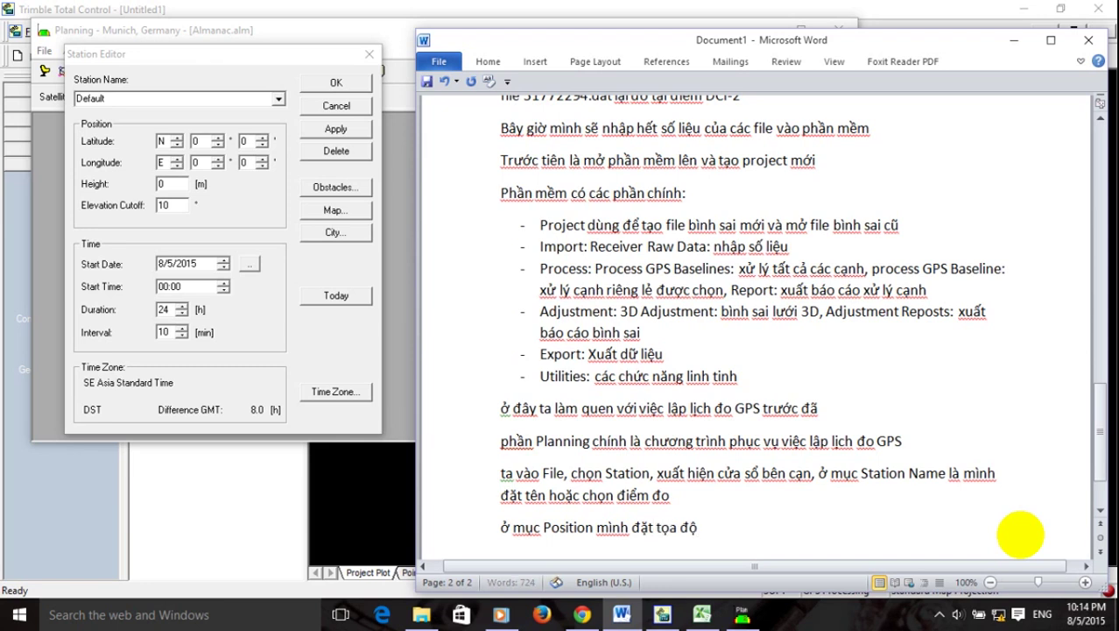
# Continue the Position sentence with "gần đúng của điểm đo".
pyautogui.write('gầ')
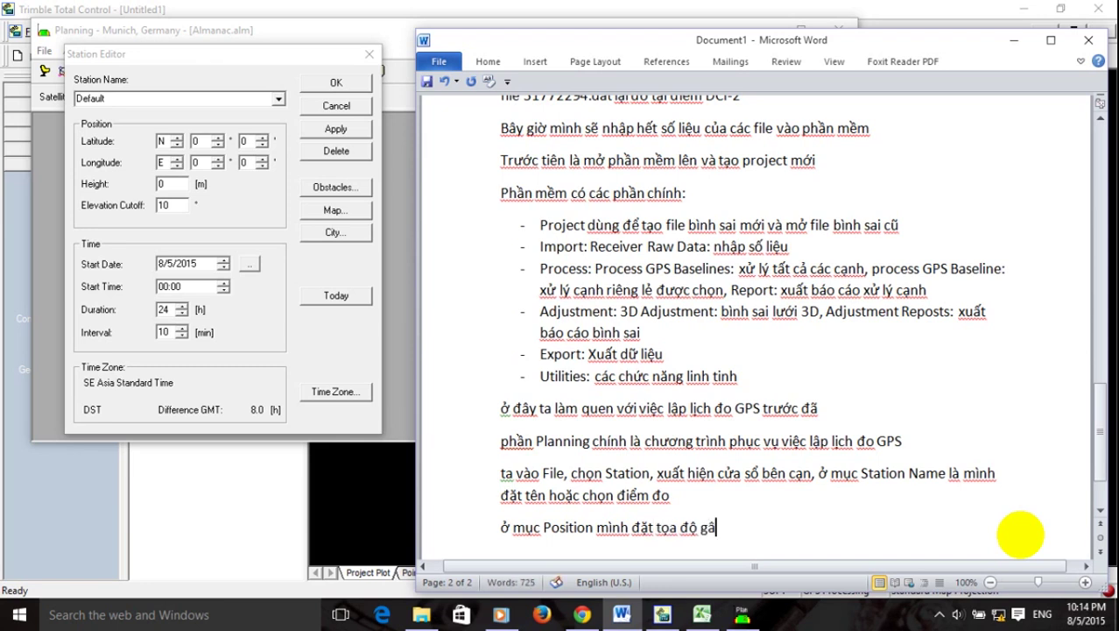
pyautogui.write('n đúng')
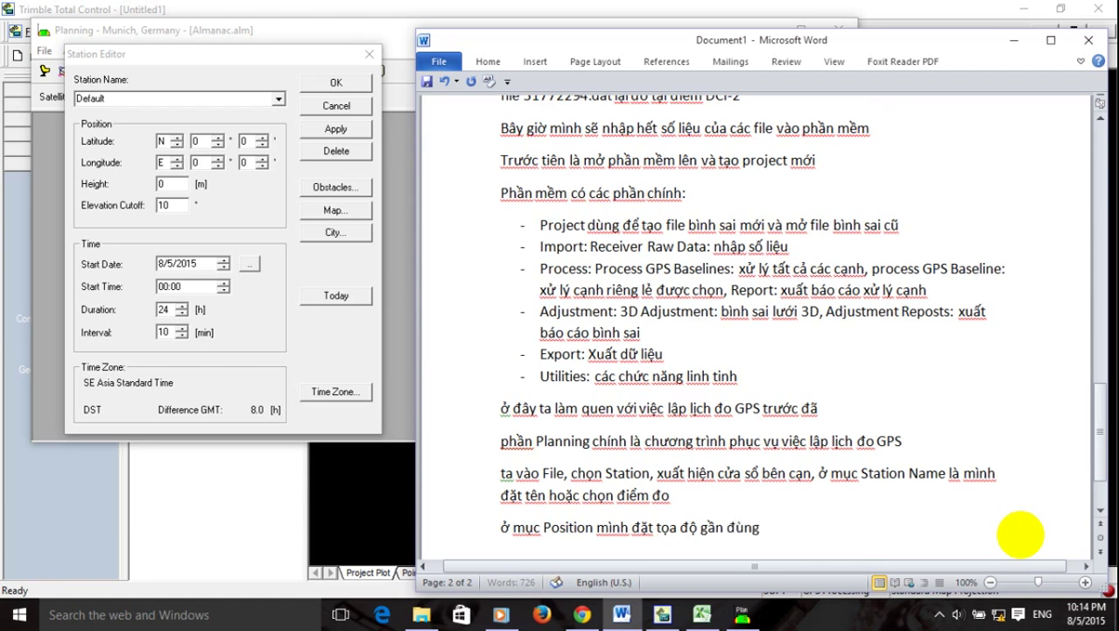
pyautogui.write(' cuaddiem')
pyautogui.press('BackSpace')
pyautogui.press('BackSpace')
pyautogui.press('BackSpace')
pyautogui.press('BackSpace')
pyautogui.press('BackSpace')
pyautogui.write('đ')
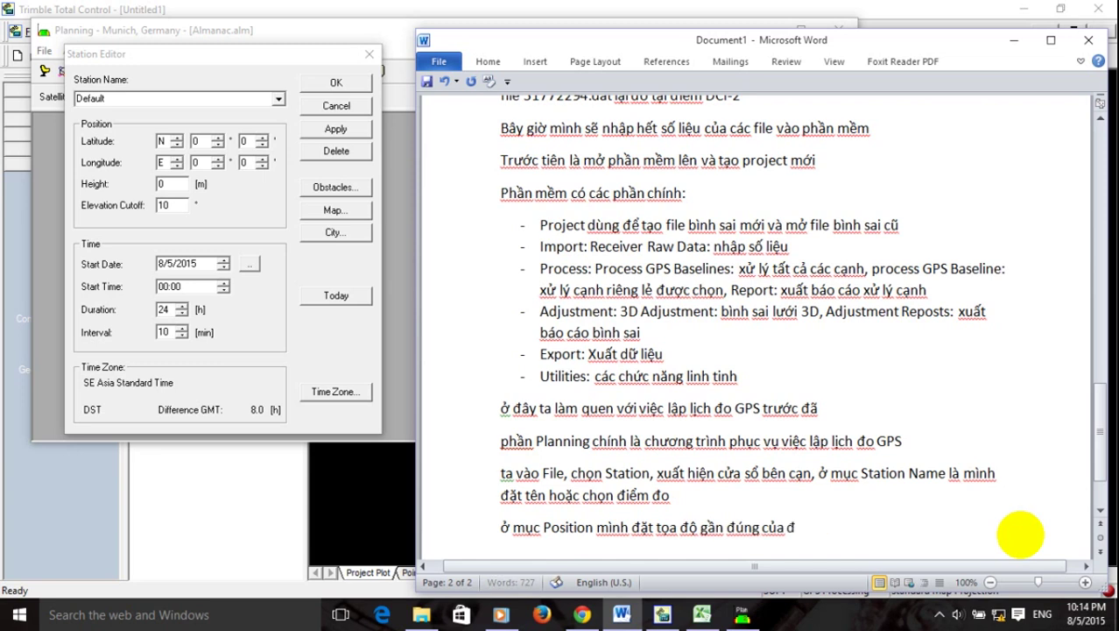
pyautogui.write('iểm đo')
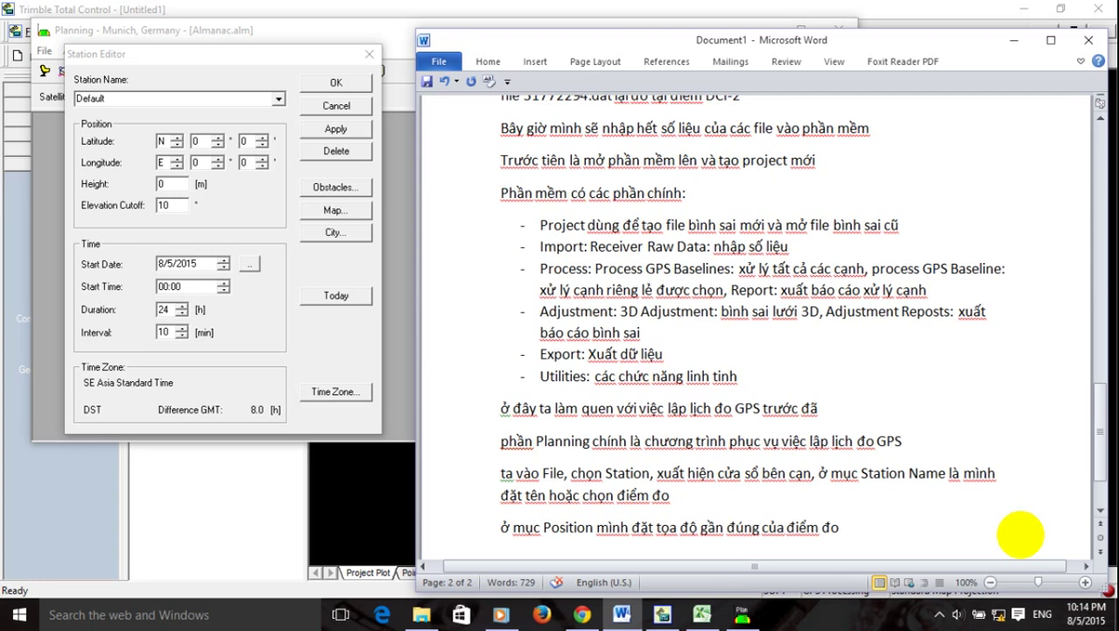
# Extend the Position paragraph with ", mục Time là đặt thời gian đo dự kiến".
pyautogui.write(', mucj Time')
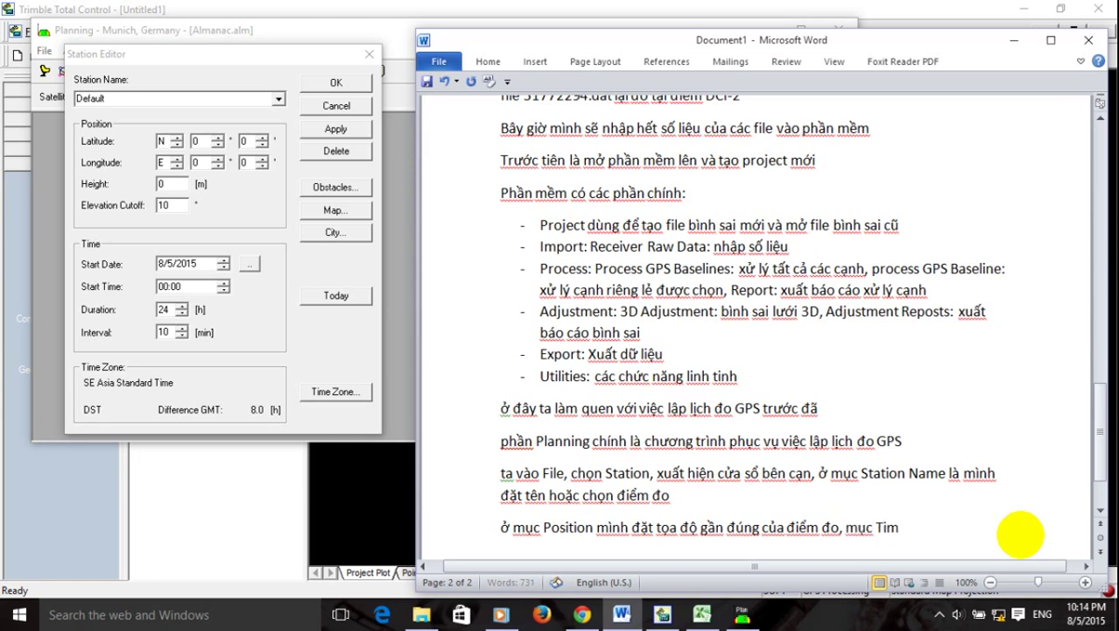
pyautogui.write(' là đã')
pyautogui.write(' th')
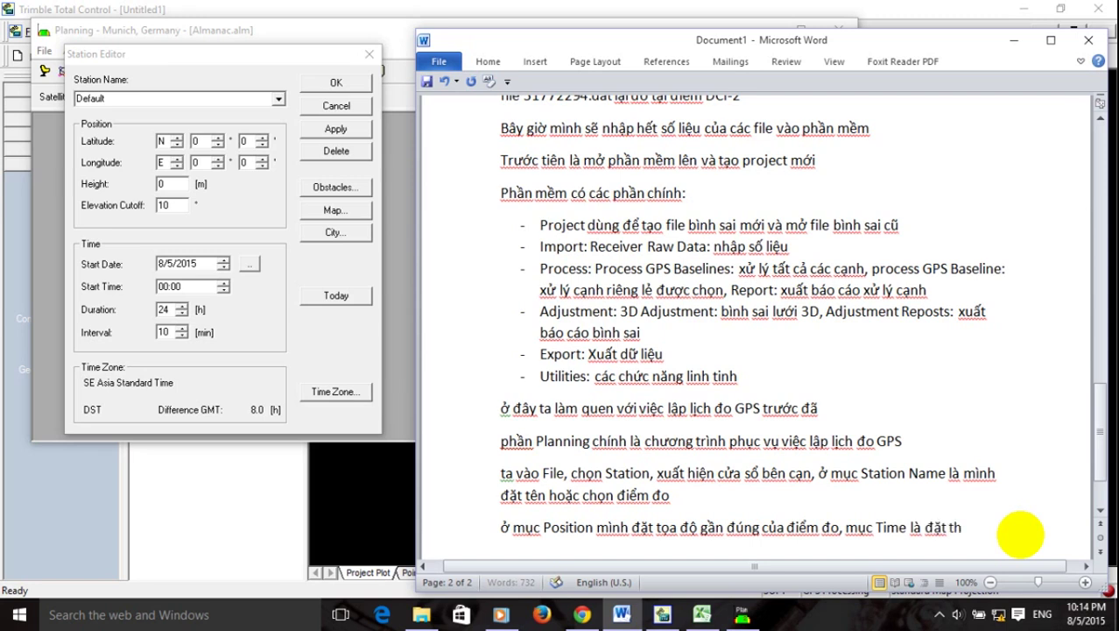
pyautogui.write('ời gian đo dưự ')
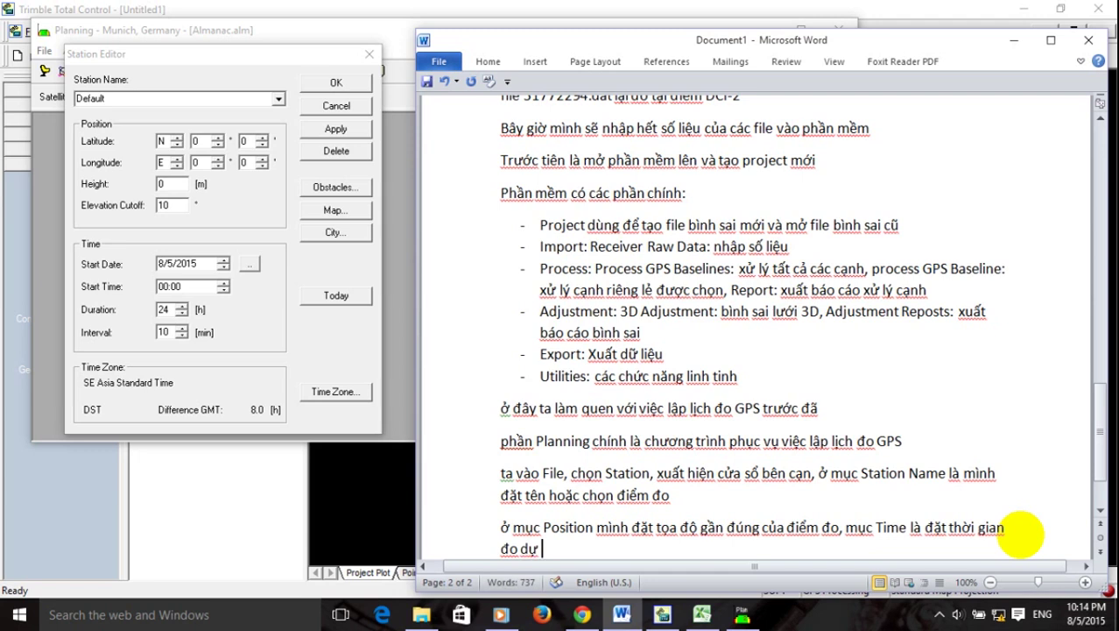
pyautogui.write('kiêns')
pyautogui.write(', ')
pyautogui.write('chu')
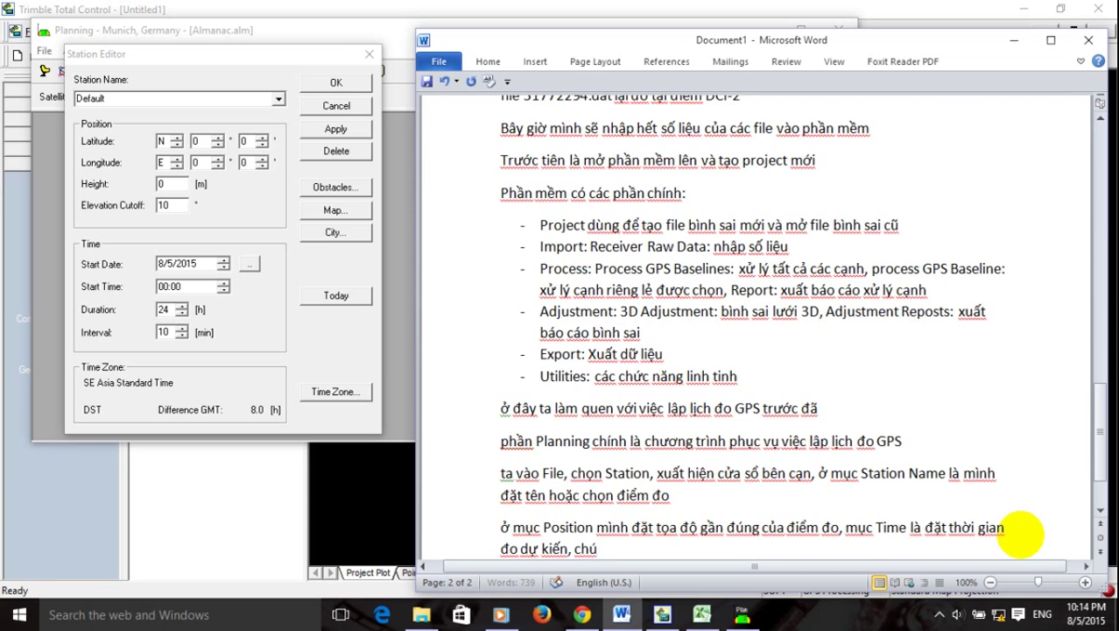
pyautogui.press('BackSpace')
pyautogui.press('BackSpace')
pyautogui.press('BackSpace')
pyautogui.press('BackSpace')
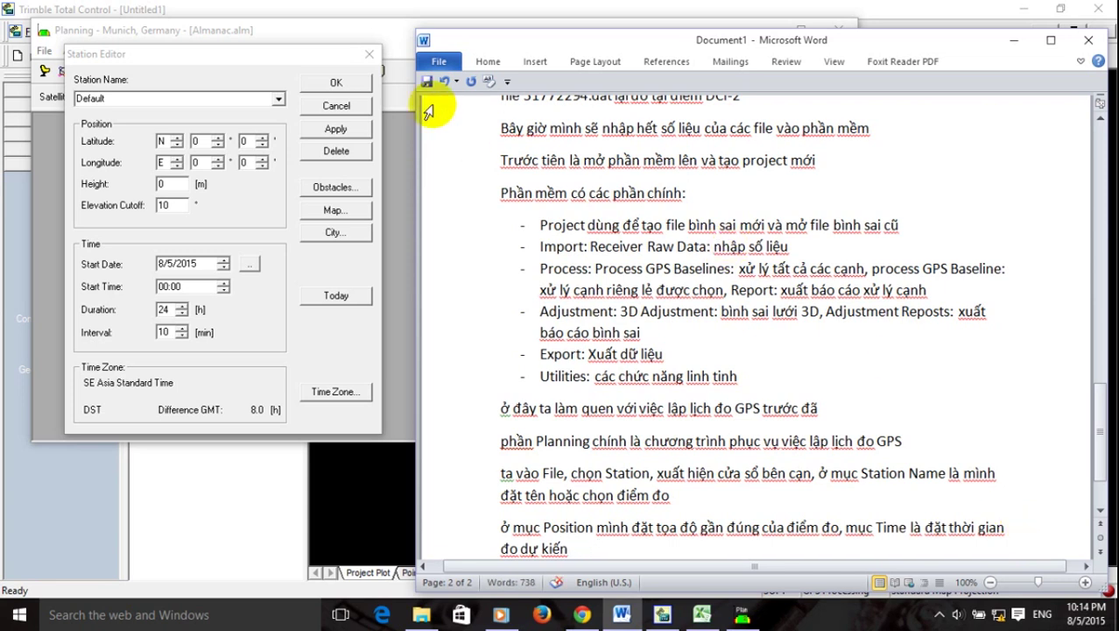
# Switch to the Planning utility and select the station name "Default" in the Station Editor for replacement.
pyautogui.click(252, 37)
pyautogui.moveTo(163, 103); pyautogui.dragTo(79, 103)
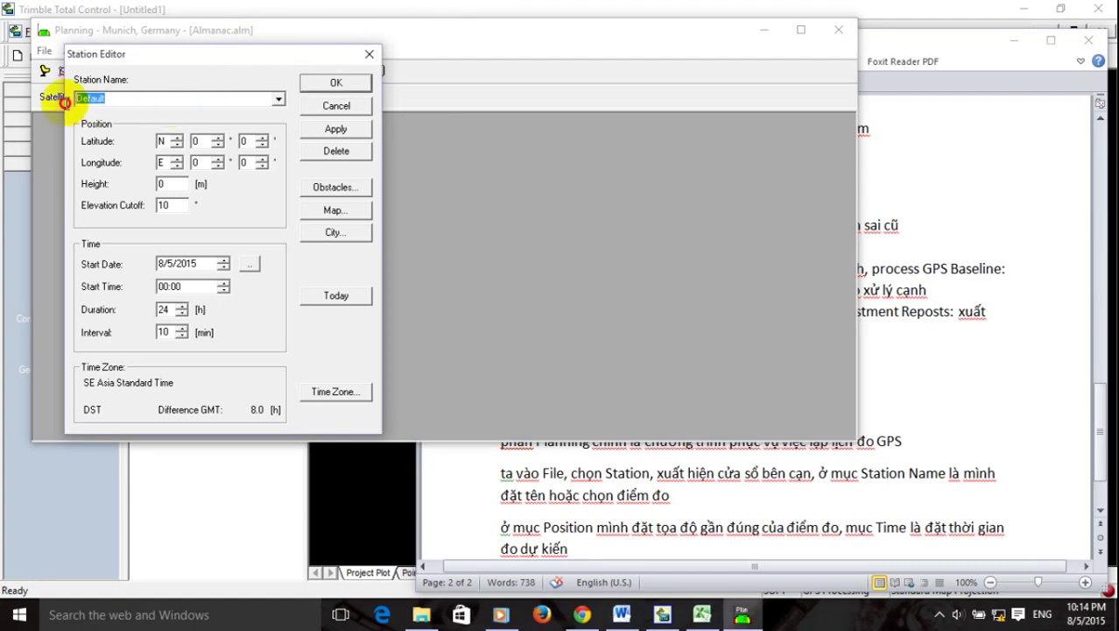
# Name the station A1.
pyautogui.write('A1')
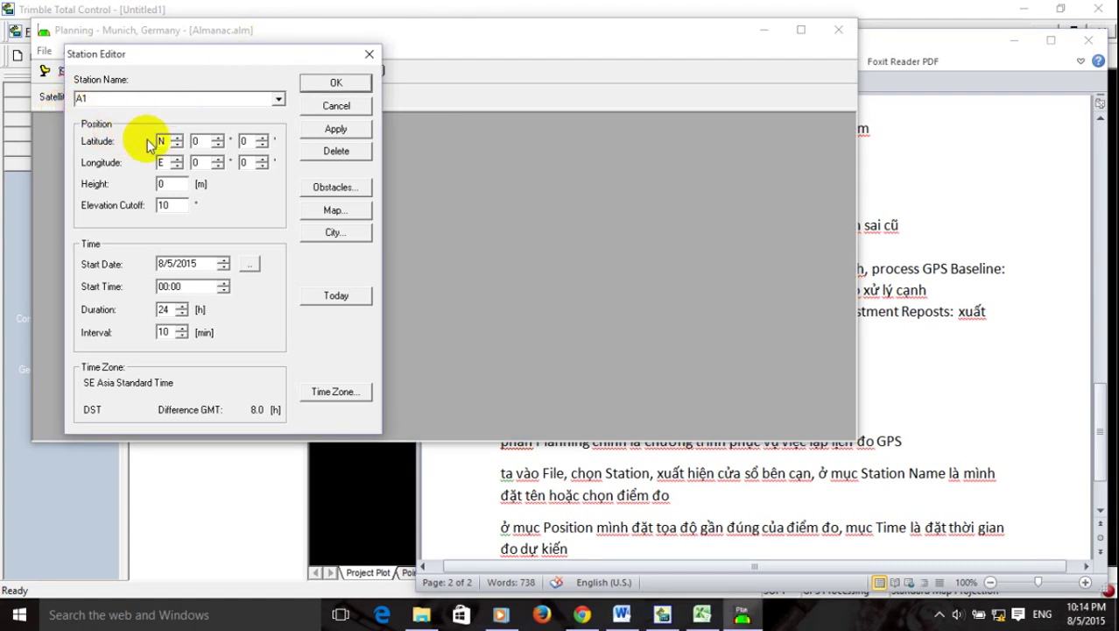
# Switch to the Word notes and begin a new paragraph reading "ở đây mình sẽ đặt điểm đo A1, tọa độ là 105".
pyautogui.click(638, 550)
pyautogui.press('Return')
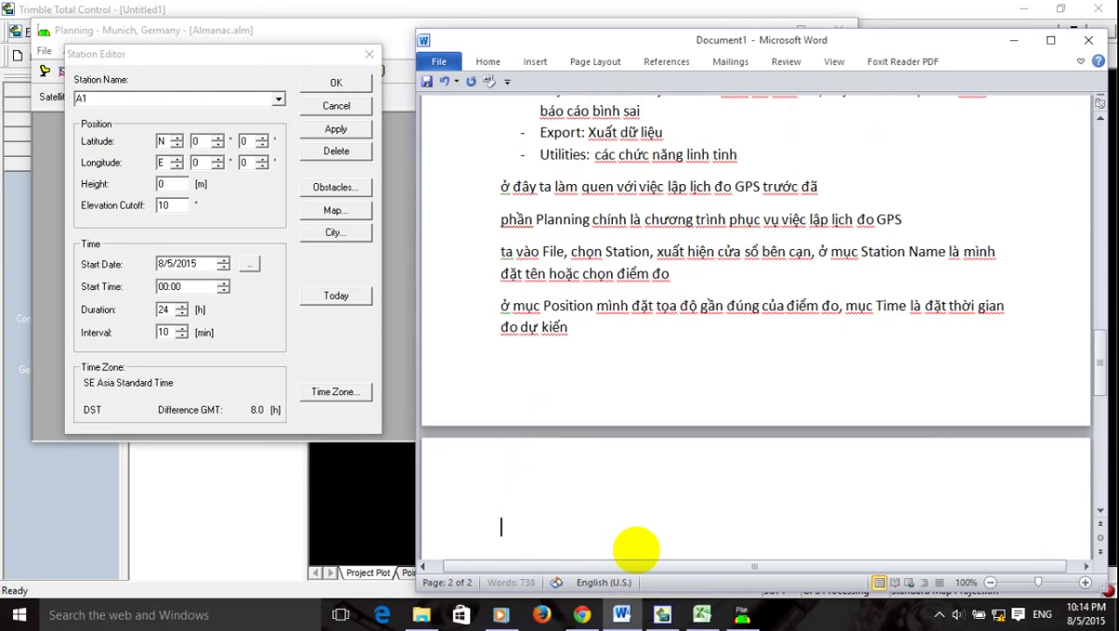
pyautogui.write('ở đaây min sẽ')
pyautogui.press('BackSpace')
pyautogui.press('BackSpace')
pyautogui.press('BackSpace')
pyautogui.write('fh sẽ đ')
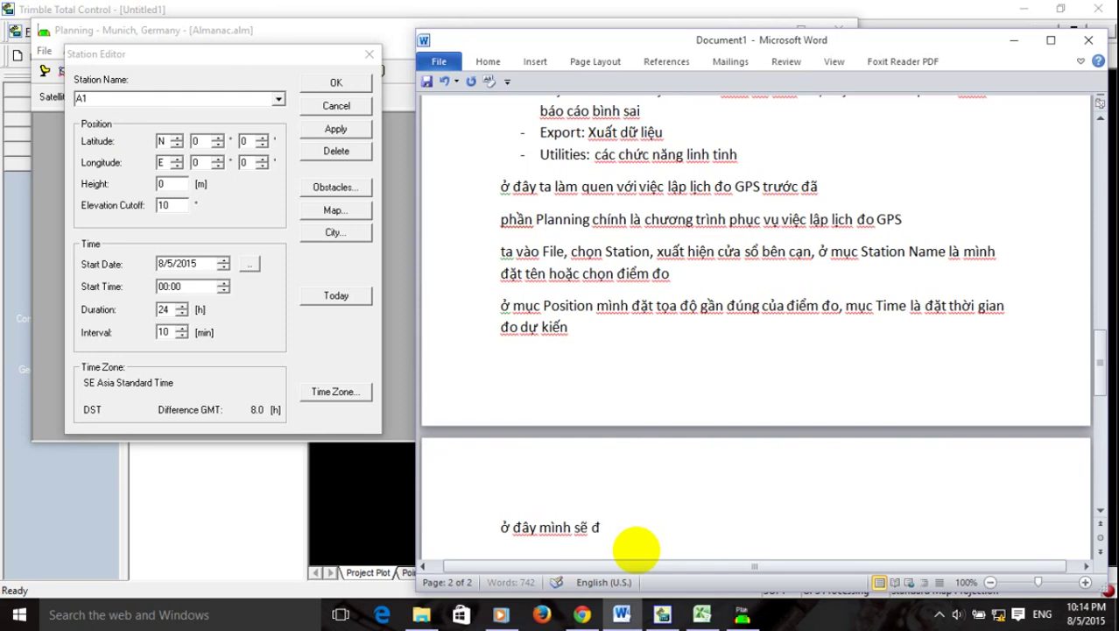
pyautogui.write('ặt điểm do A1, tọa độ là 105')
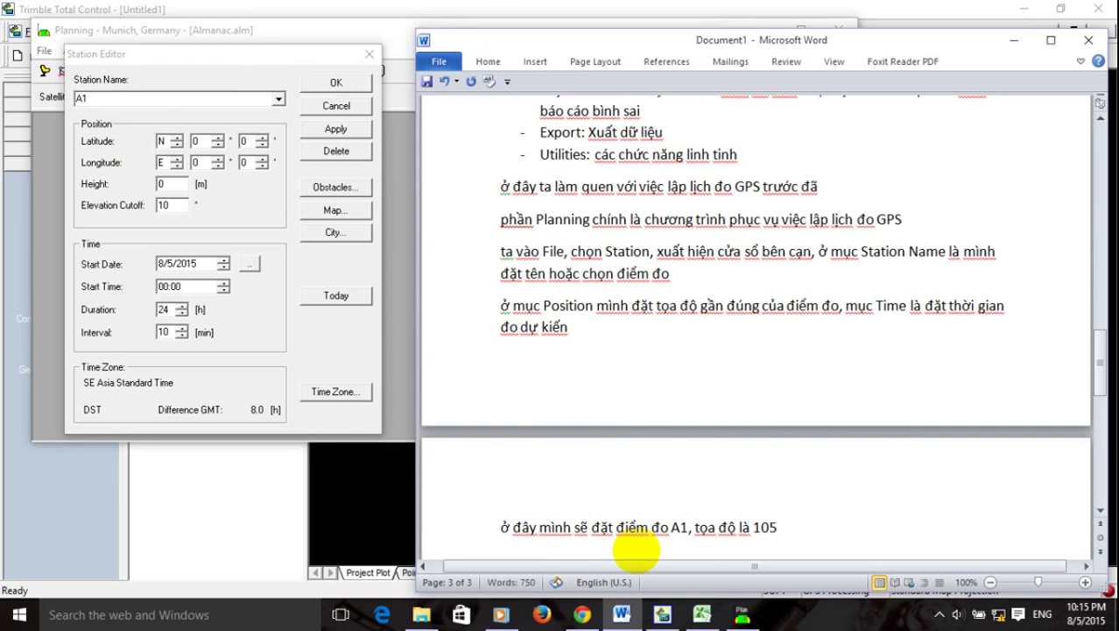
# Complete the coordinates in the notes as 105⁰30’ Đông và 21⁰45’ Bắc, with the degree signs as superscript zeros.
pyautogui.write('0')
pyautogui.write("30'")
pyautogui.write(' Đo')
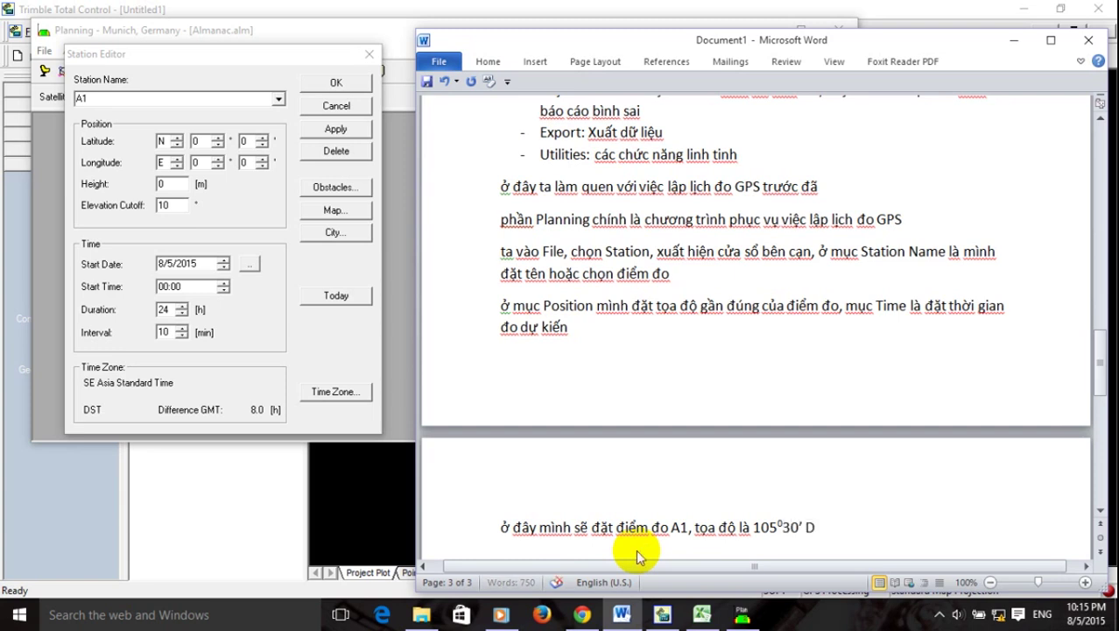
pyautogui.press('BackSpace')
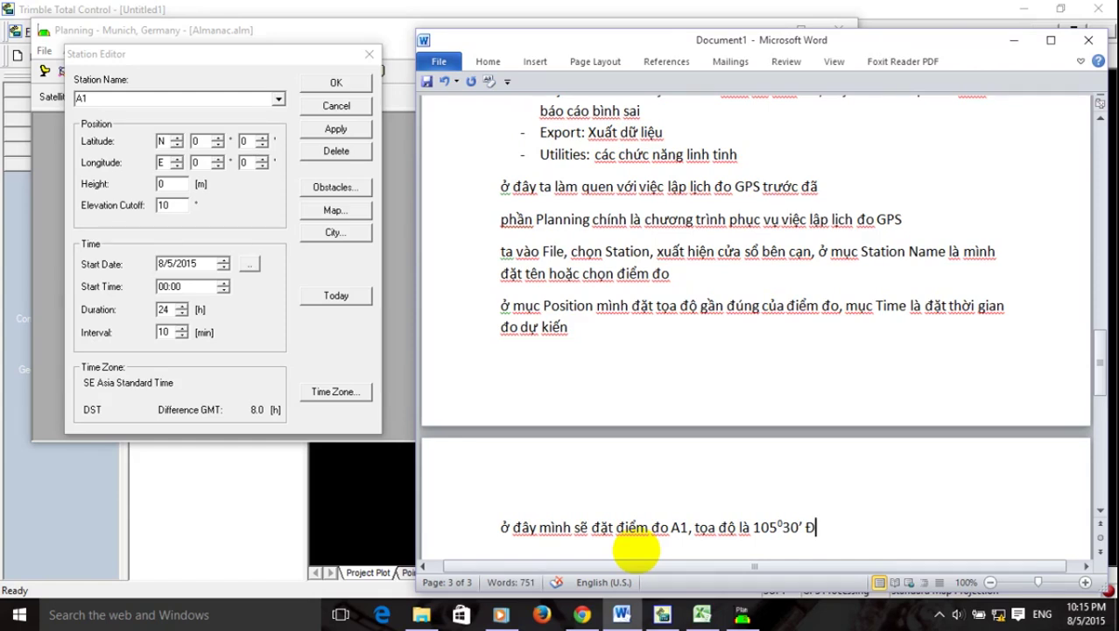
pyautogui.write('ông và 21')
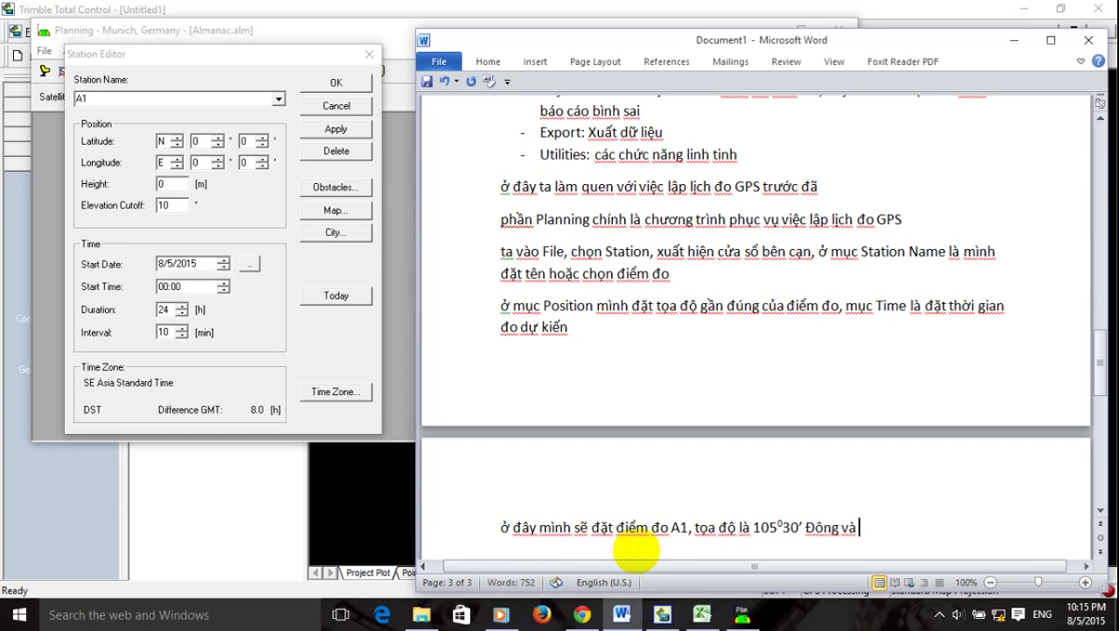
pyautogui.hotkey('ctrl', 'shift', '=')
pyautogui.write('0')
pyautogui.hotkey('ctrl', 'shift', '=')
pyautogui.write("45'")
pyautogui.write(' Bắc')
# Continue the sentence with the height and measuring date: ", có độ cao là 20m,ngày đo là 10/5".
pyautogui.write(', co')
pyautogui.write('s d')
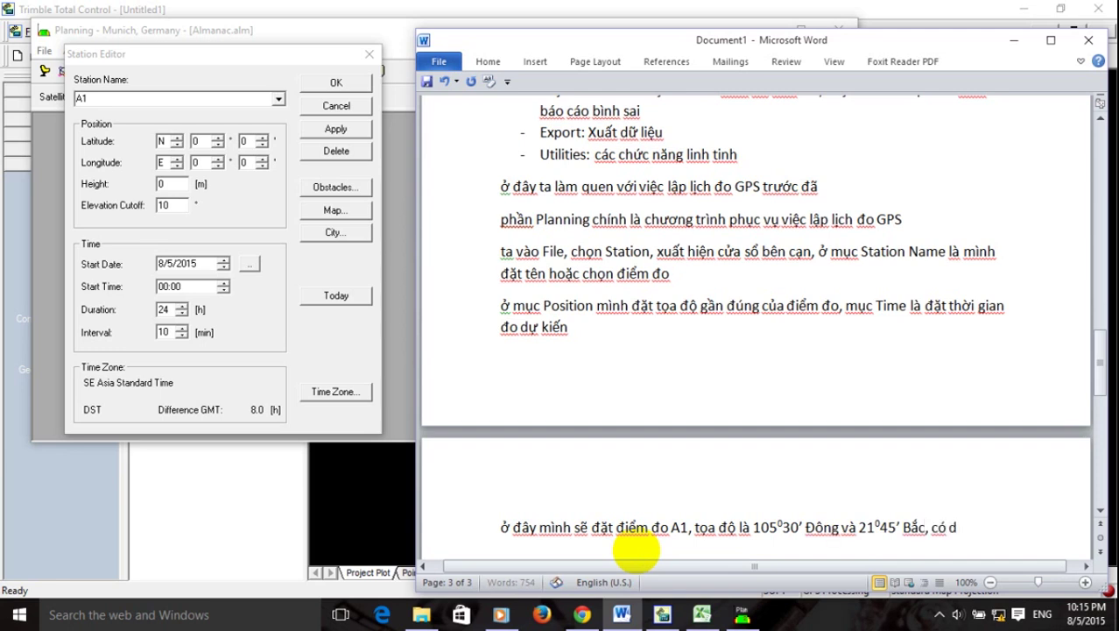
pyautogui.write(' cao là 20m')
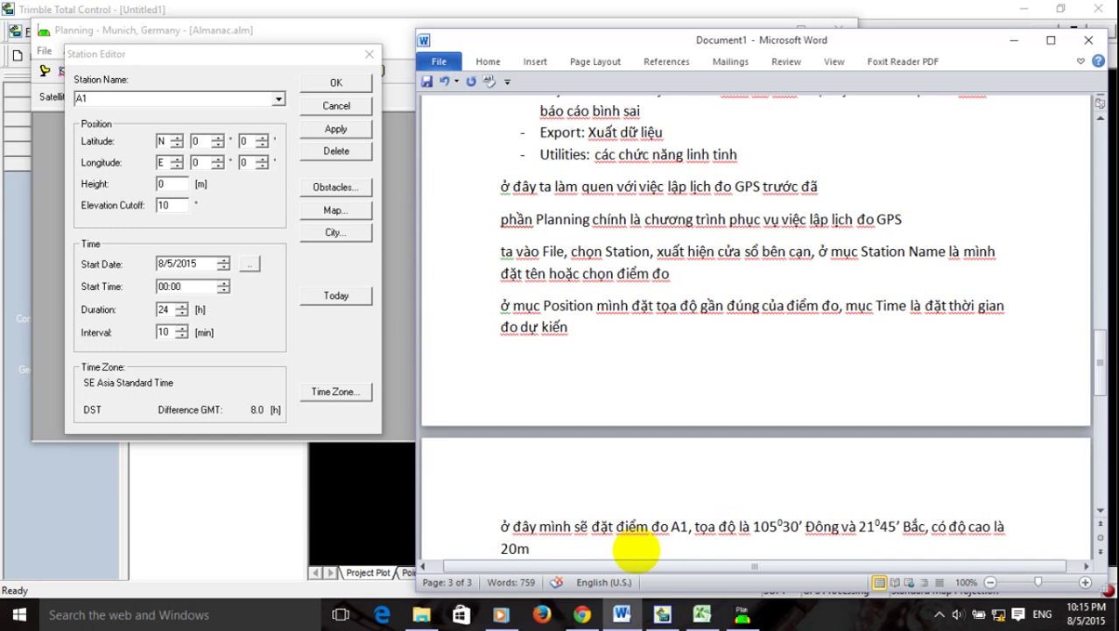
pyautogui.write(',ng')
pyautogui.write('ay dđo là ')
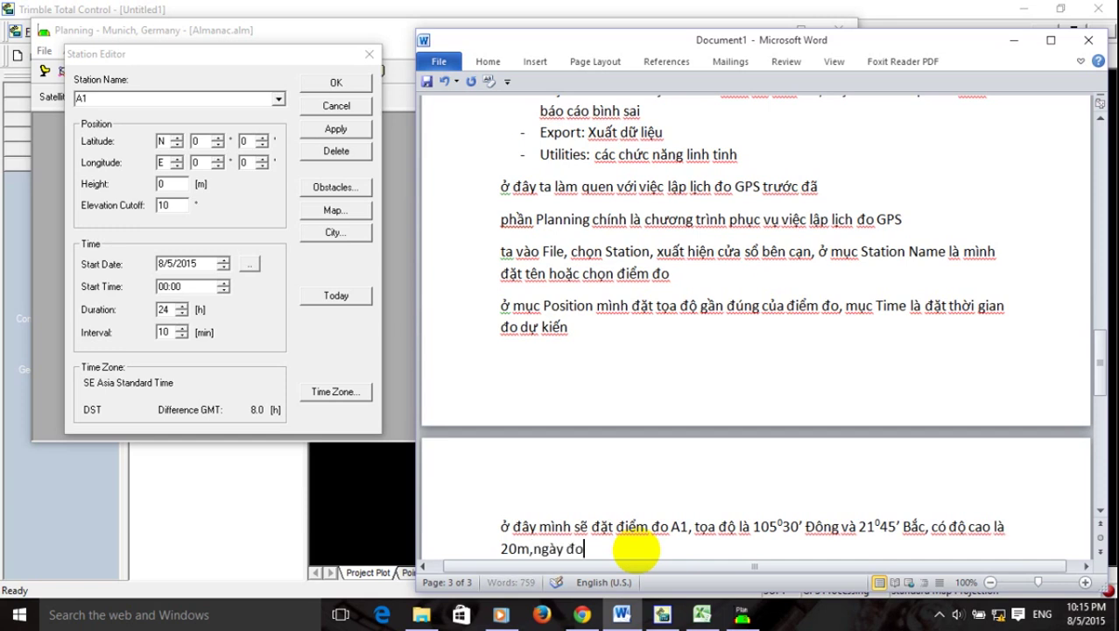
pyautogui.write('10/5')
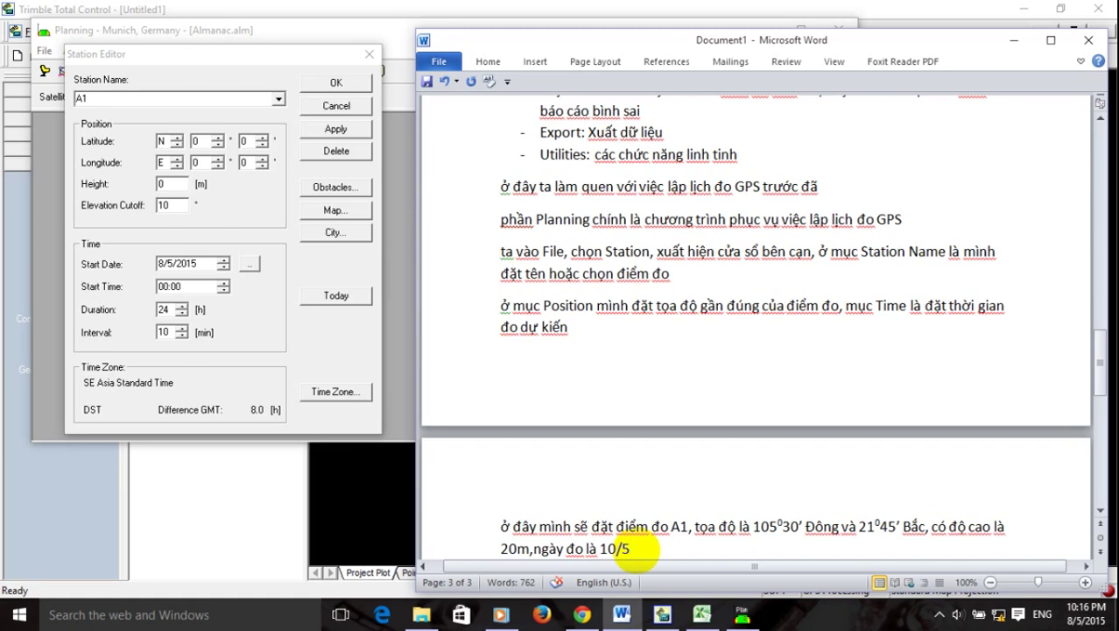
# Add the start time and duration to the notes: ", thời gian bắt đầu đo là 8h, thời gian đo là 2 tiếng,".
pyautogui.write(', t')
pyautogui.write('hoời gian b')
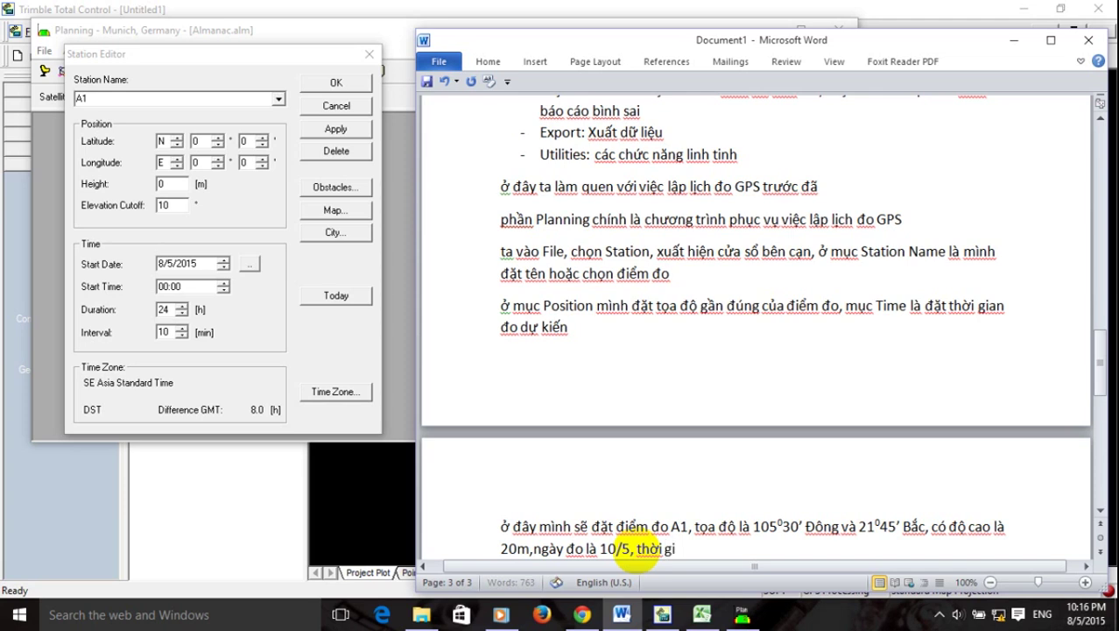
pyautogui.write('ắt đo')
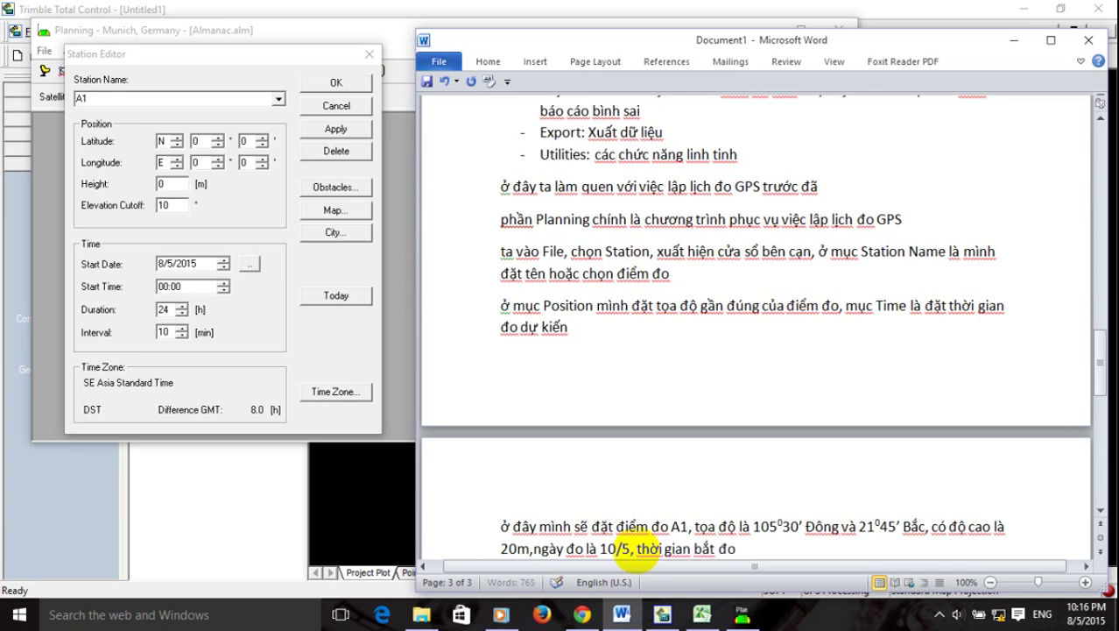
pyautogui.write('ầu đo là 8')
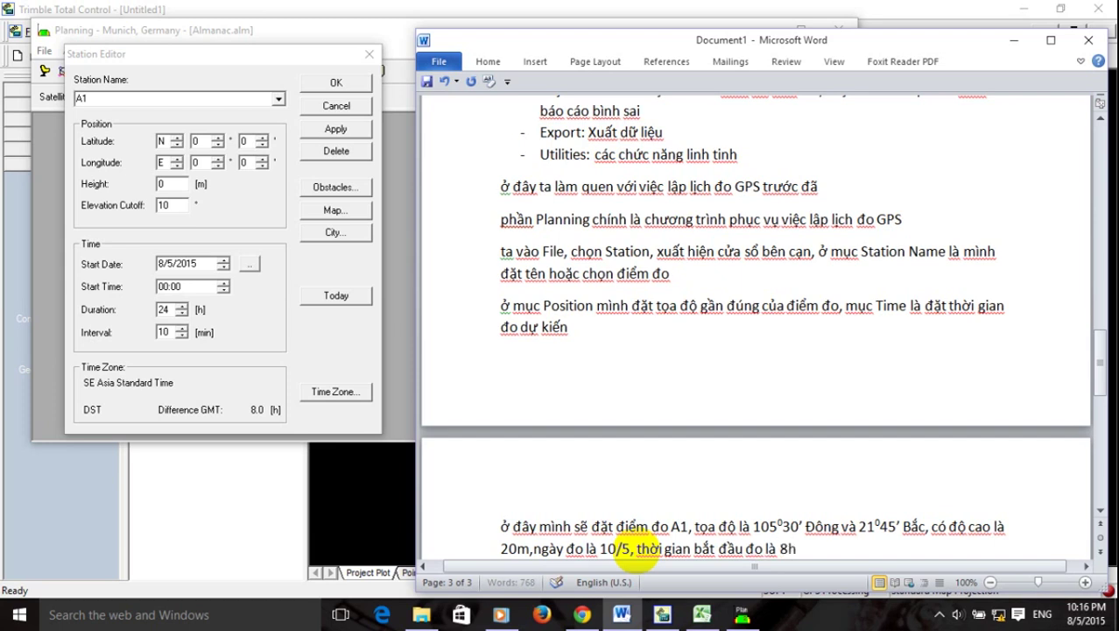
pyautogui.write('h')
pyautogui.write(', thơif g')
pyautogui.write('ian đo là 1')
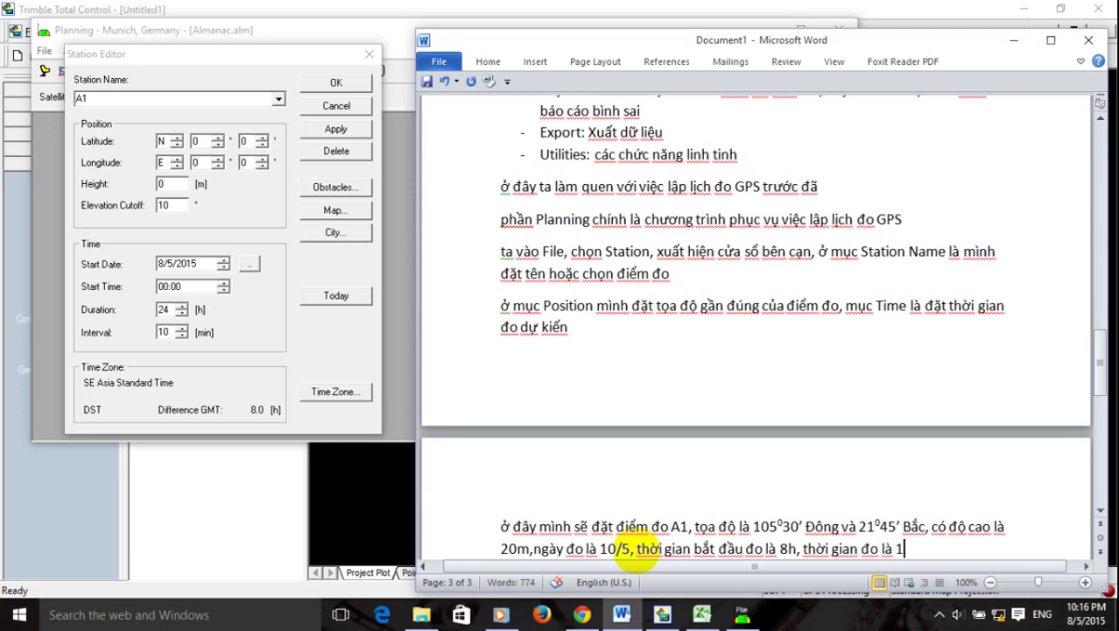
pyautogui.press('BackSpace')
pyautogui.write(', m')
pyautogui.press('BackSpace')
# Finish the paragraph with the region and time zone: "khu vực đo là ở VN có múi giờ là GMT+7".
pyautogui.write('khu vực f')
pyautogui.press('BackSpace')
pyautogui.write('đ')
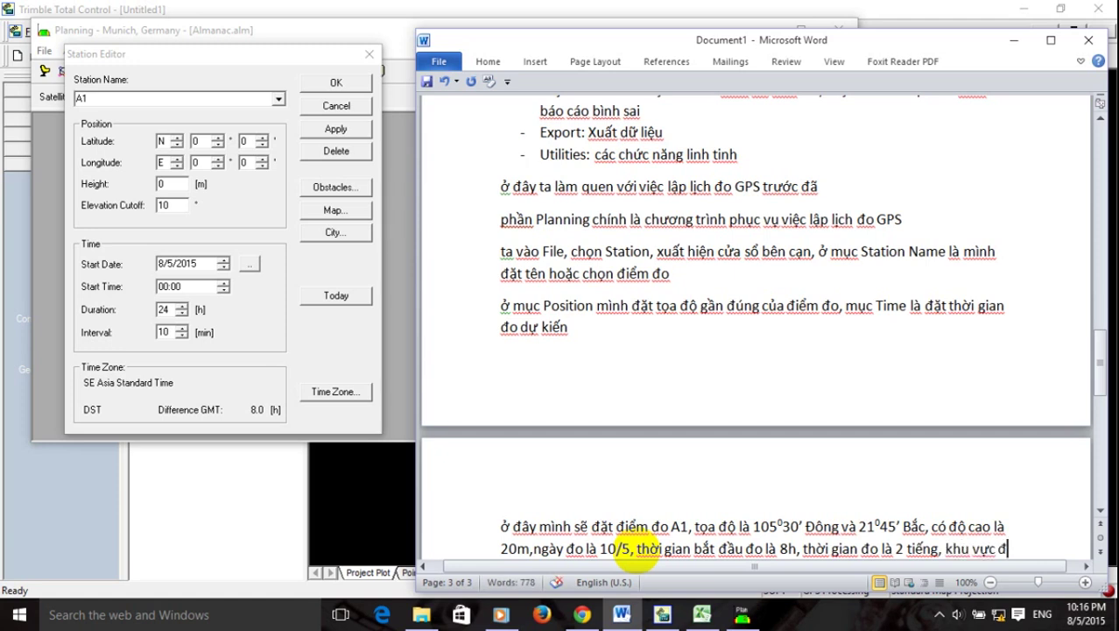
pyautogui.write('o là ở VN')
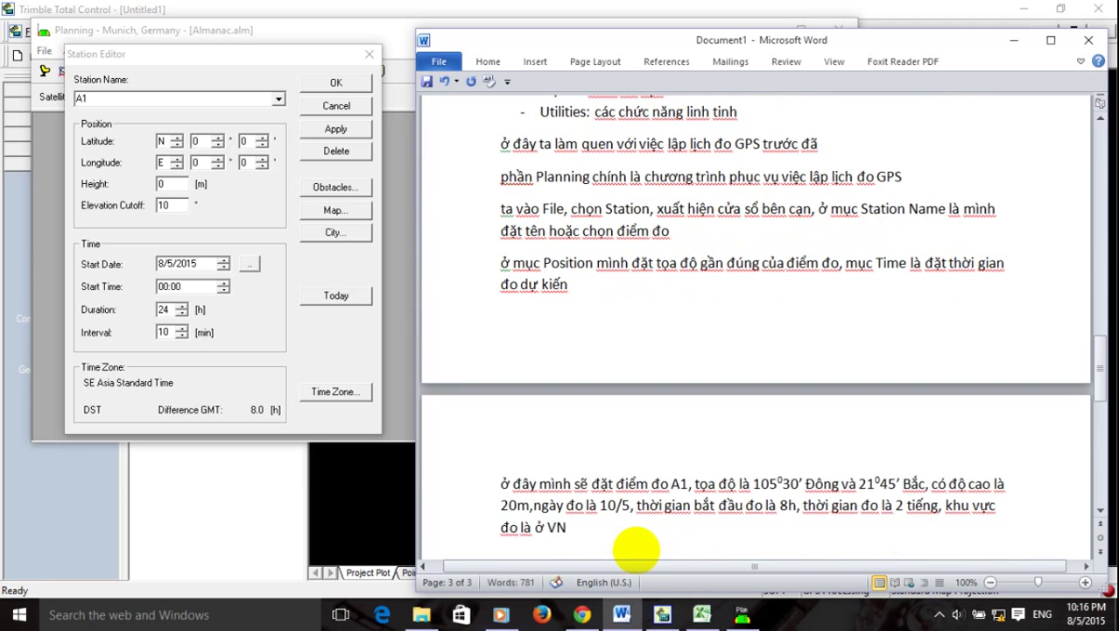
pyautogui.write(' co múi gio')
pyautogui.write('wf laf GMT')
pyautogui.write('+7')
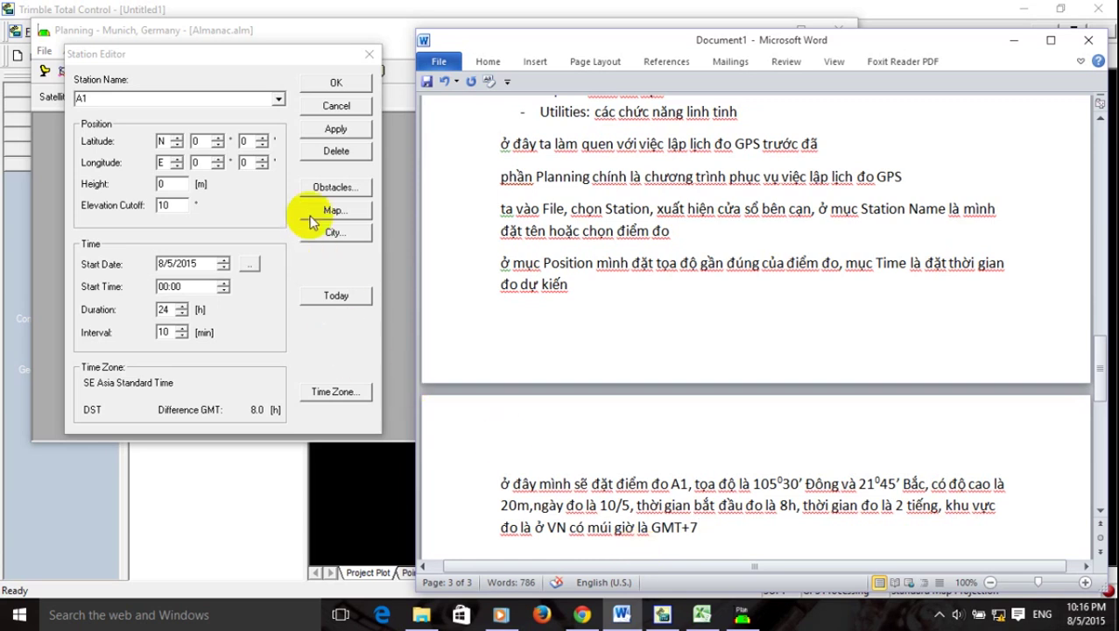
# Return to the Station Editor in Planning and set station A1's latitude to N 21° 45'.
pyautogui.click(262, 51)
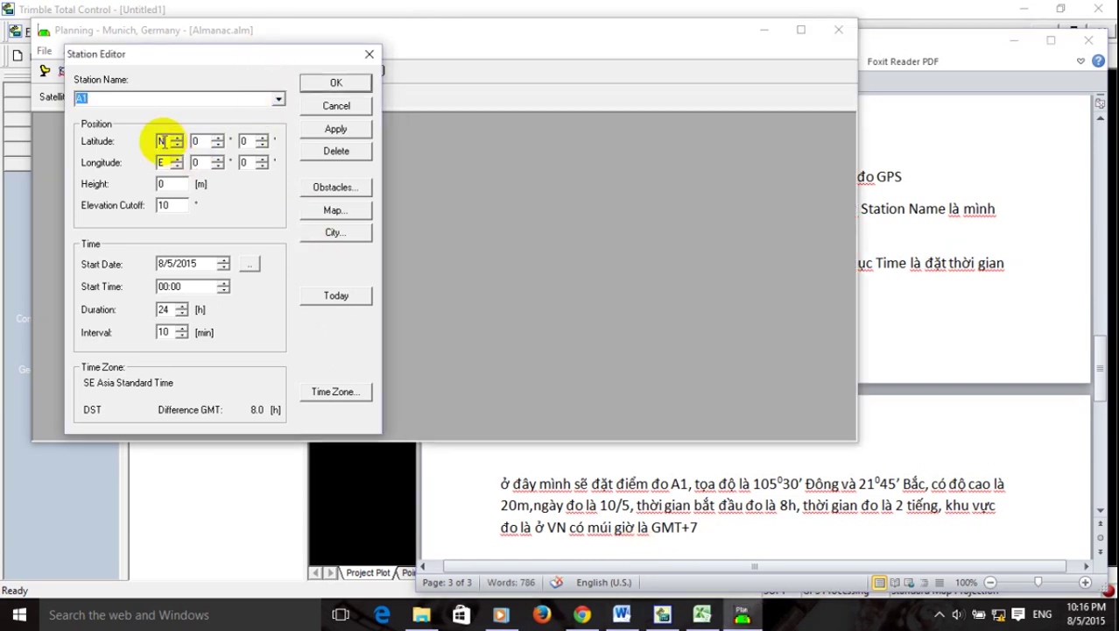
pyautogui.click(195, 140)
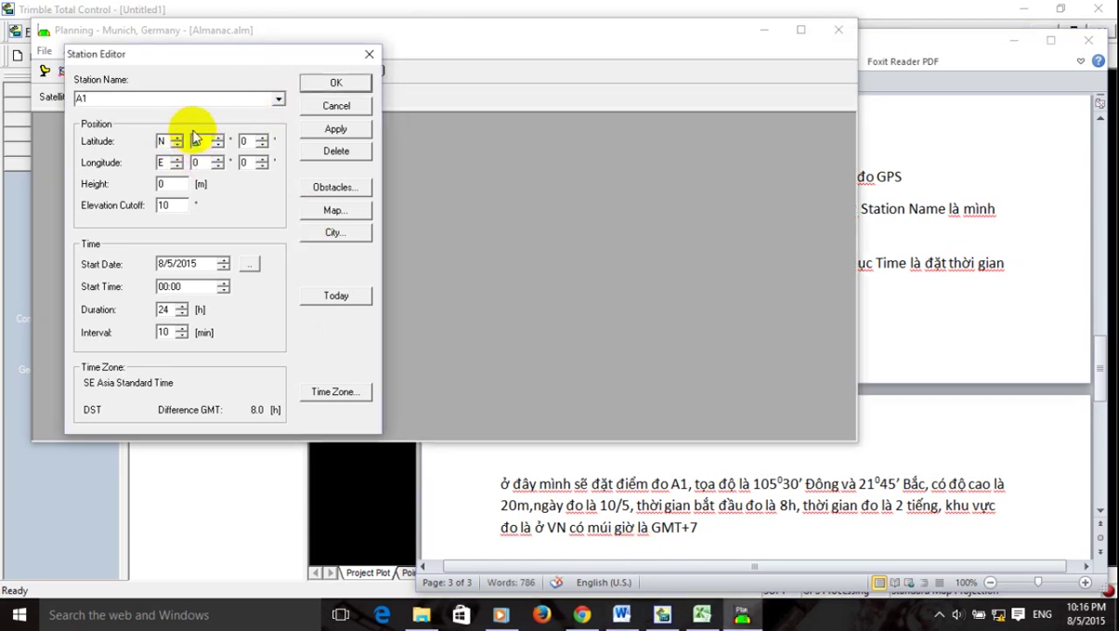
pyautogui.write('21')
pyautogui.click(242, 142)
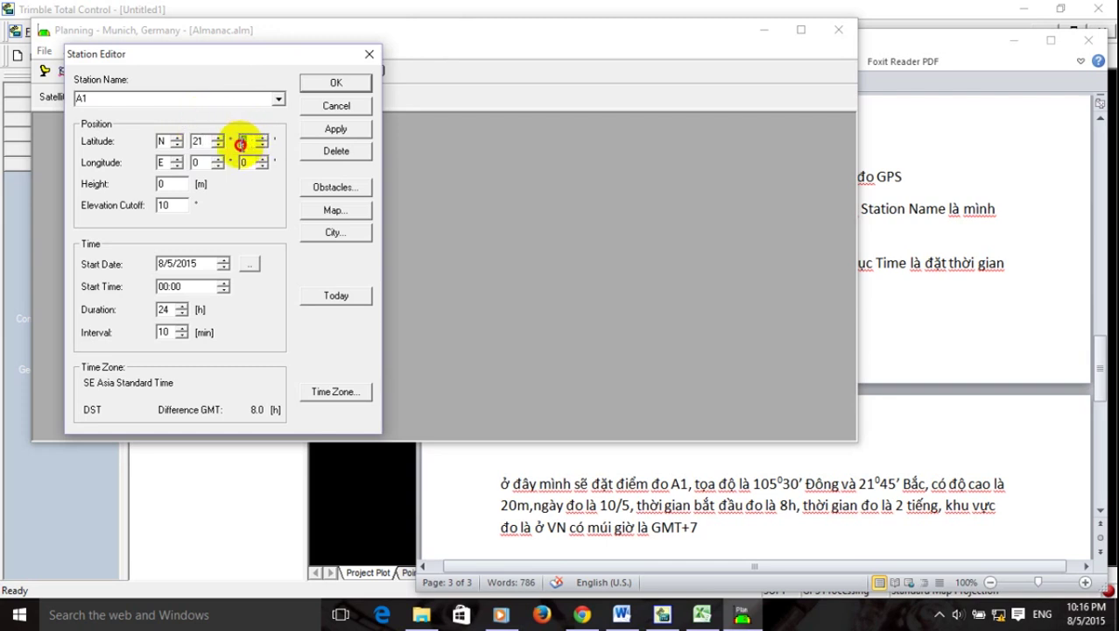
pyautogui.write('45')
# Set the station's longitude to E 105° 30' and its height to 20 m.
pyautogui.click(201, 162)
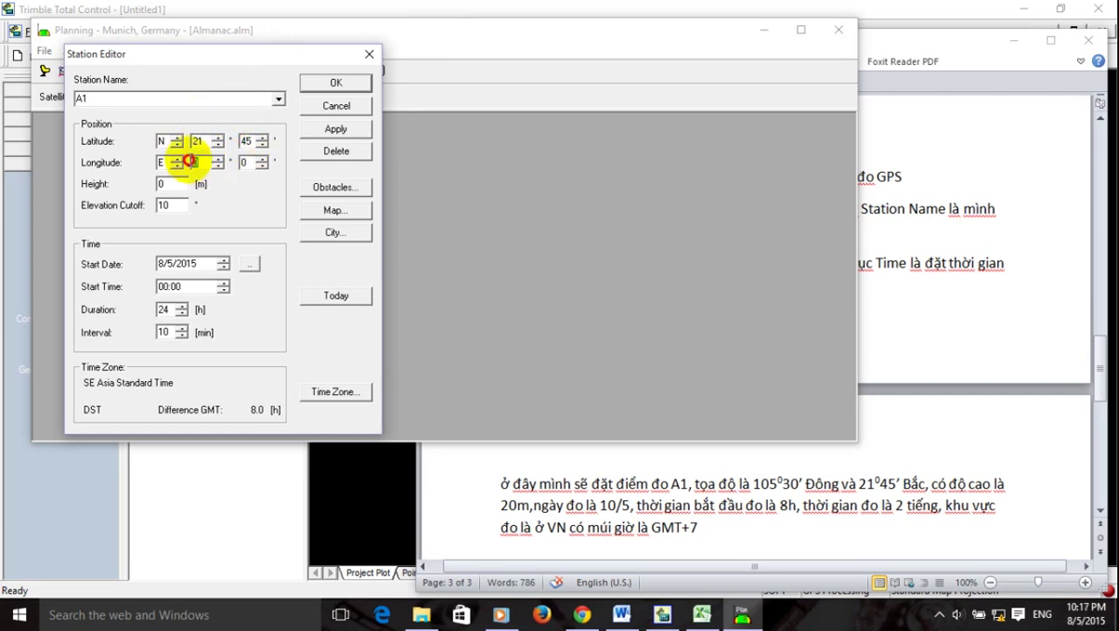
pyautogui.write('105')
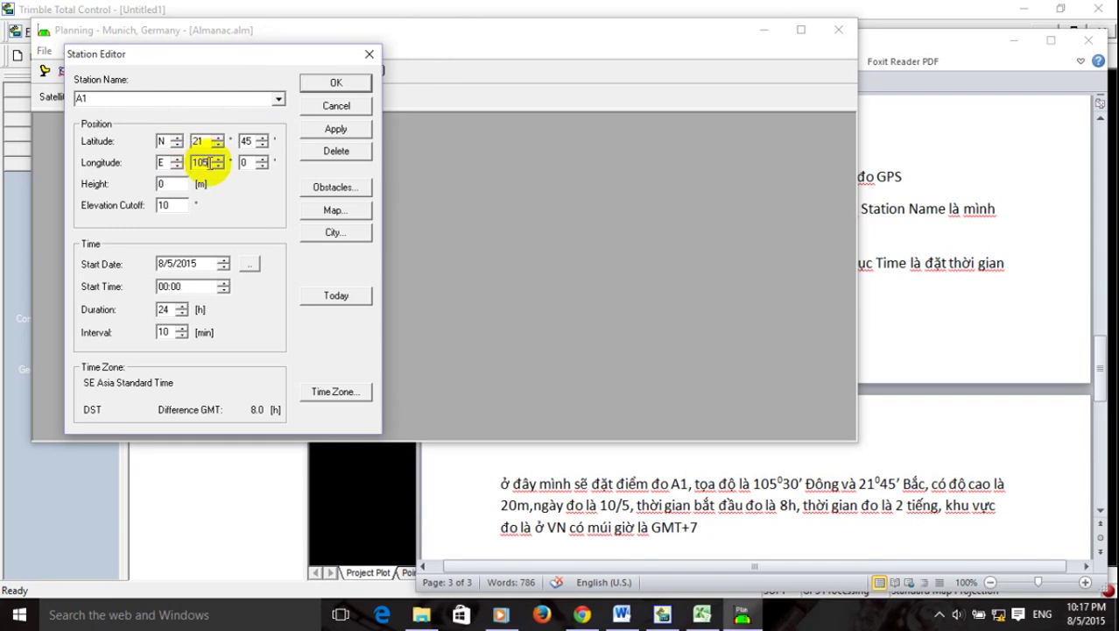
pyautogui.click(244, 163)
pyautogui.write('30')
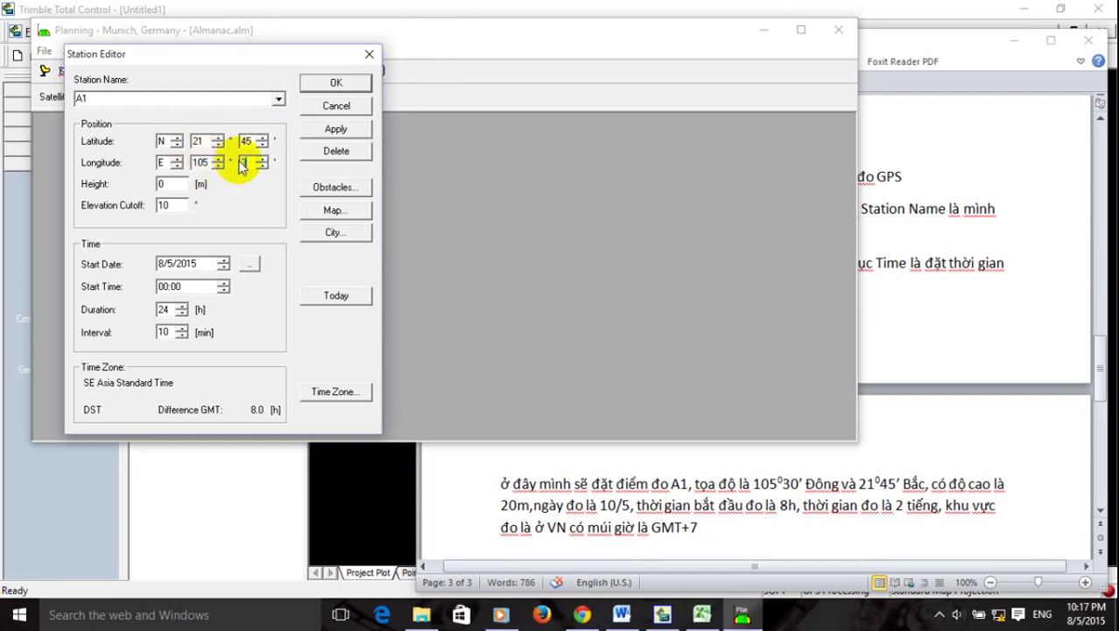
pyautogui.click(162, 183)
pyautogui.write('20')
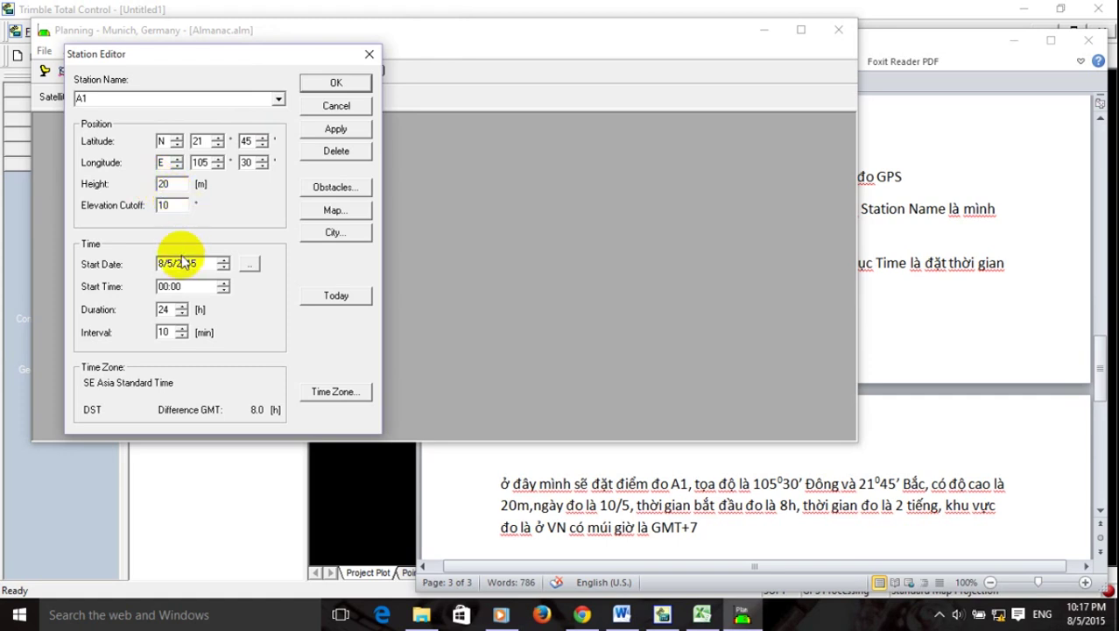
# Set the station's start date to August 10, 2015, and correct the measuring date in the Word notes to 10/8.
pyautogui.click(250, 264)
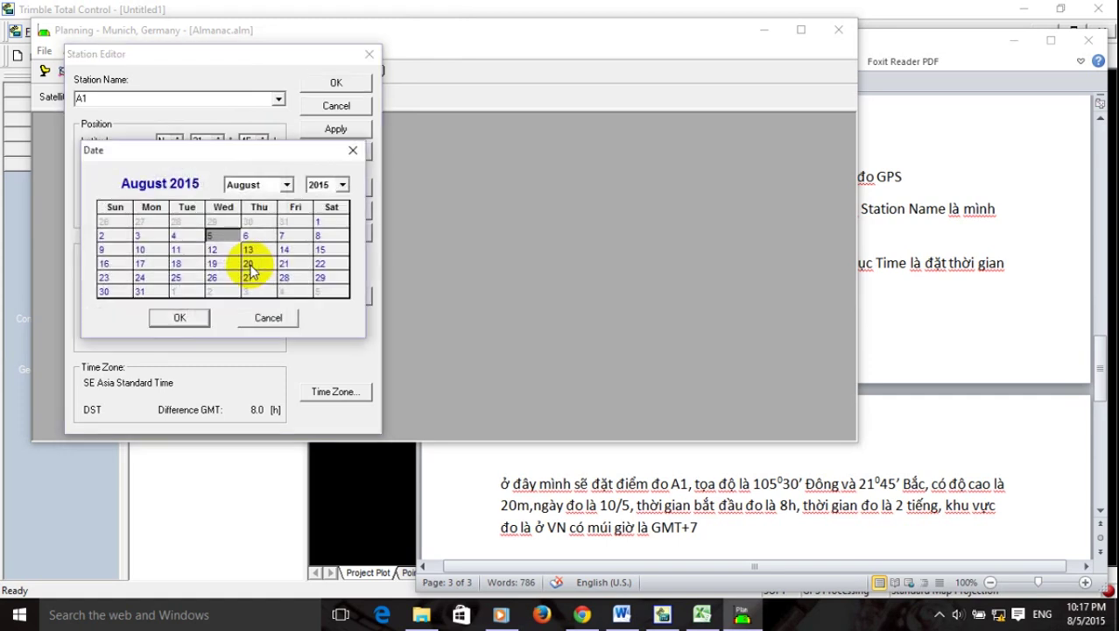
pyautogui.click(141, 249)
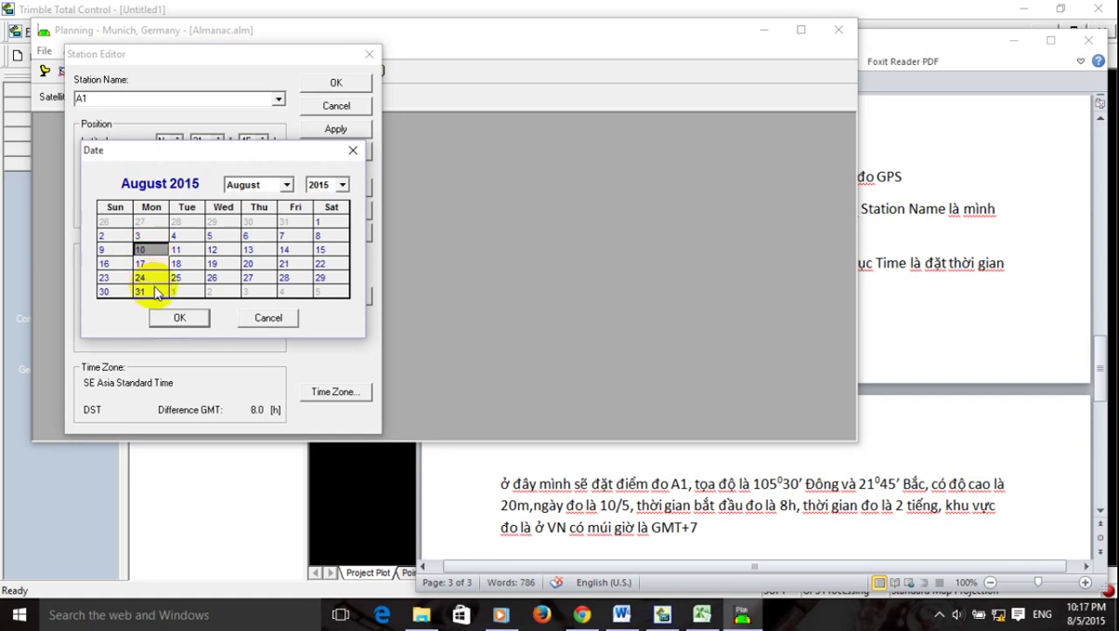
pyautogui.click(628, 512)
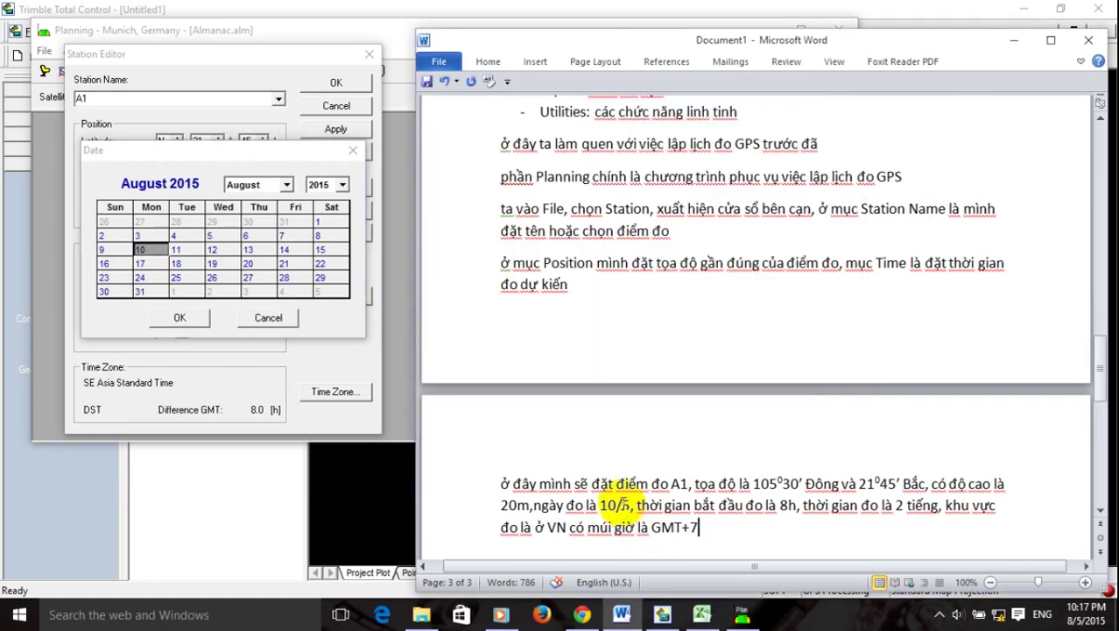
pyautogui.press('BackSpace')
pyautogui.write('8')
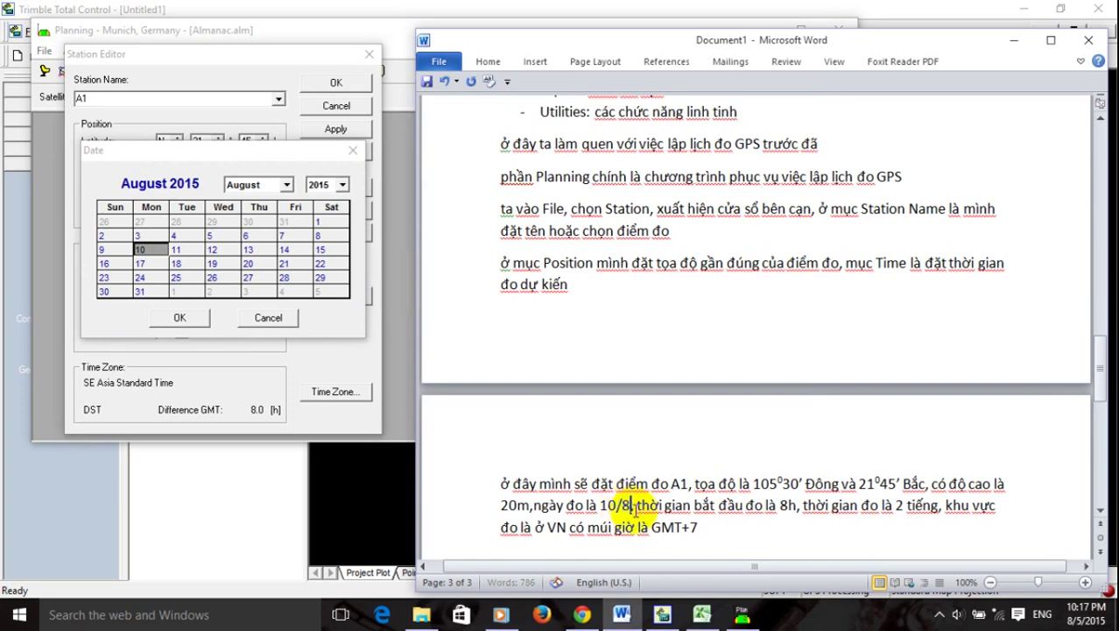
pyautogui.click(179, 317)
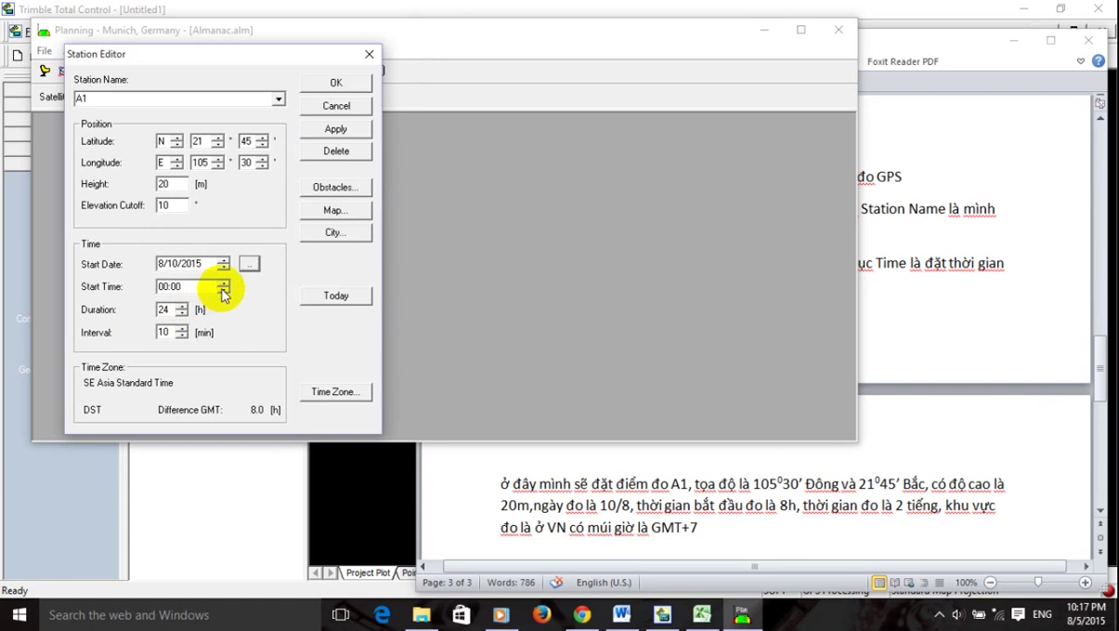
# Set the station's start time to 08:00 and the duration to 2 hours.
pyautogui.click(194, 287)
pyautogui.click(224, 283)
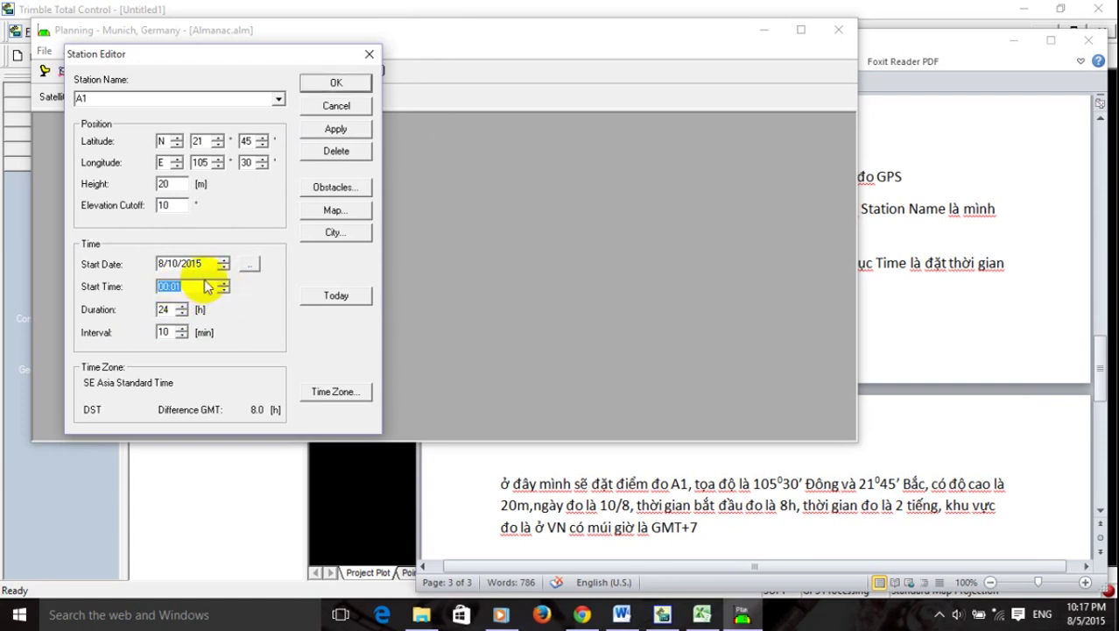
pyautogui.write('8')
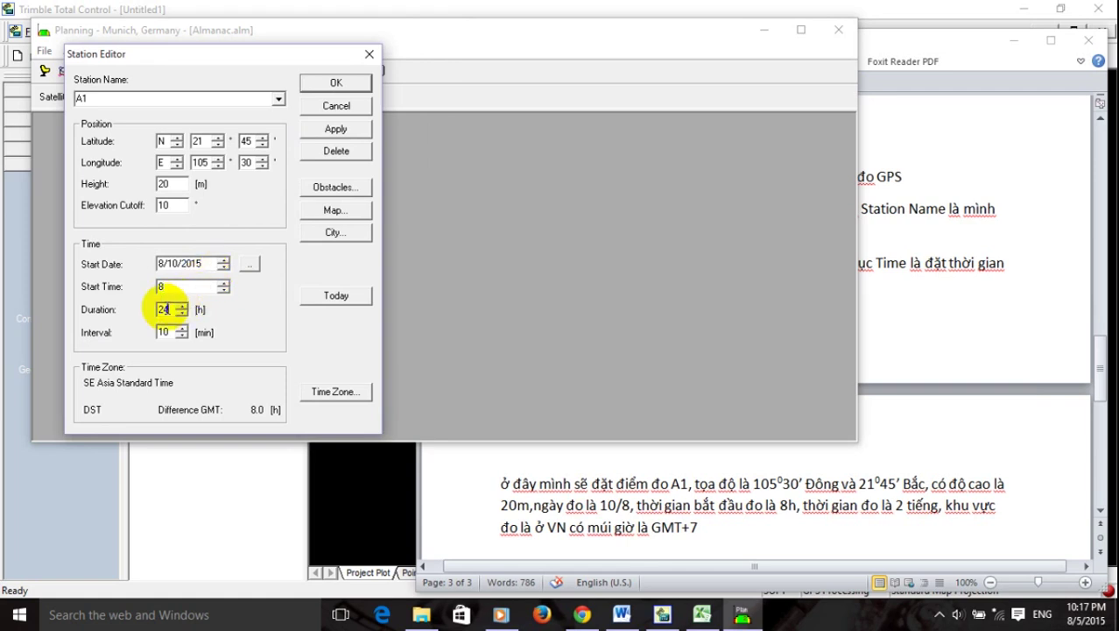
pyautogui.click(224, 282)
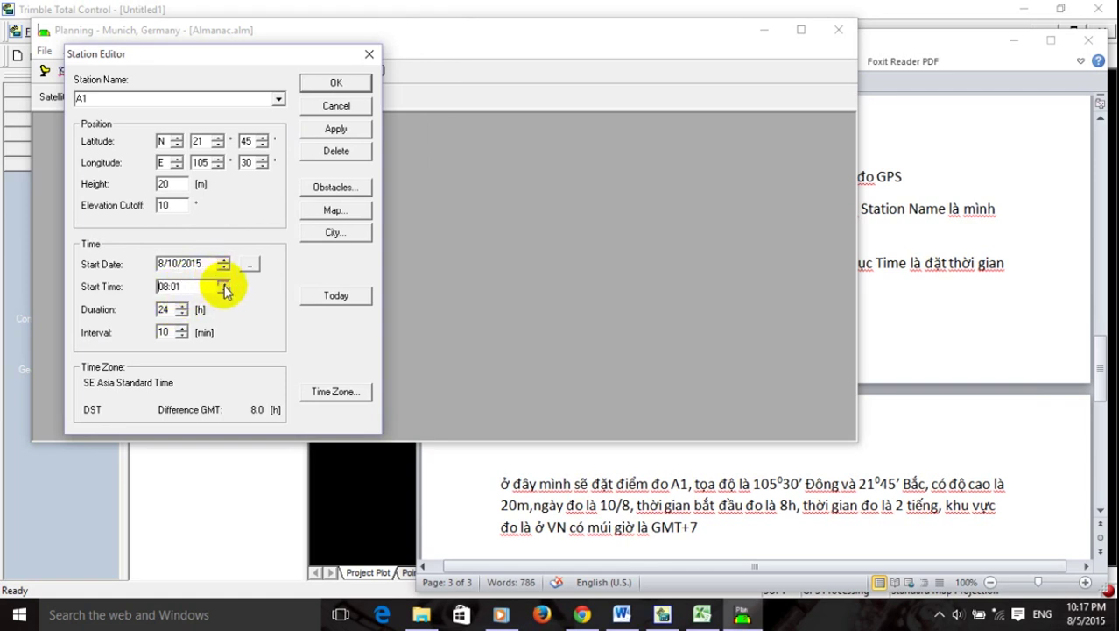
pyautogui.click(224, 292)
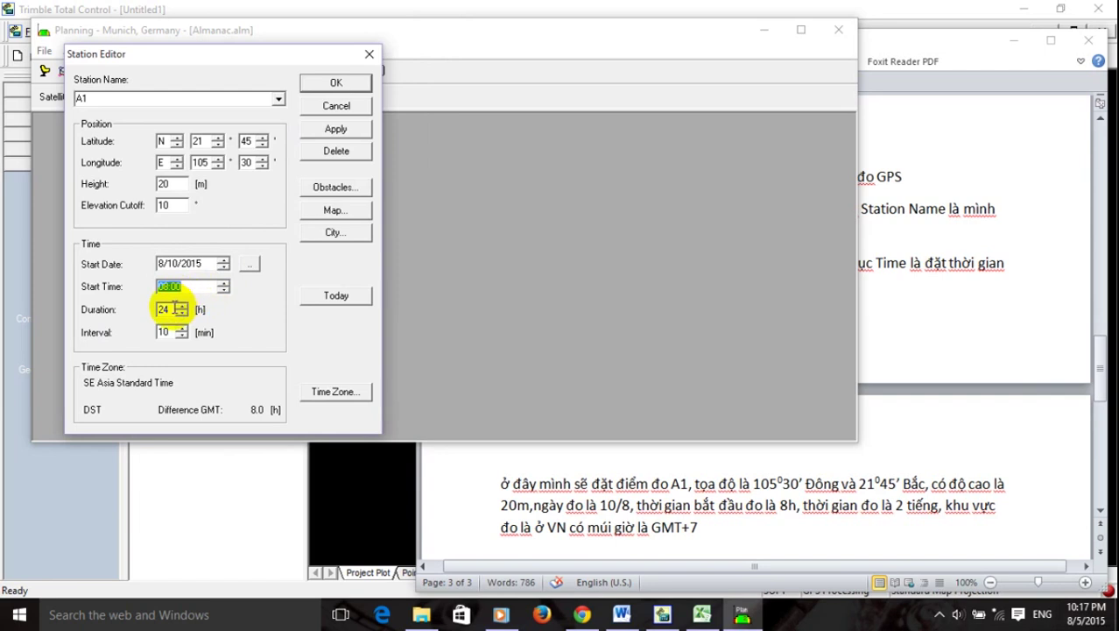
pyautogui.moveTo(172, 309); pyautogui.dragTo(154, 315)
pyautogui.write('2')
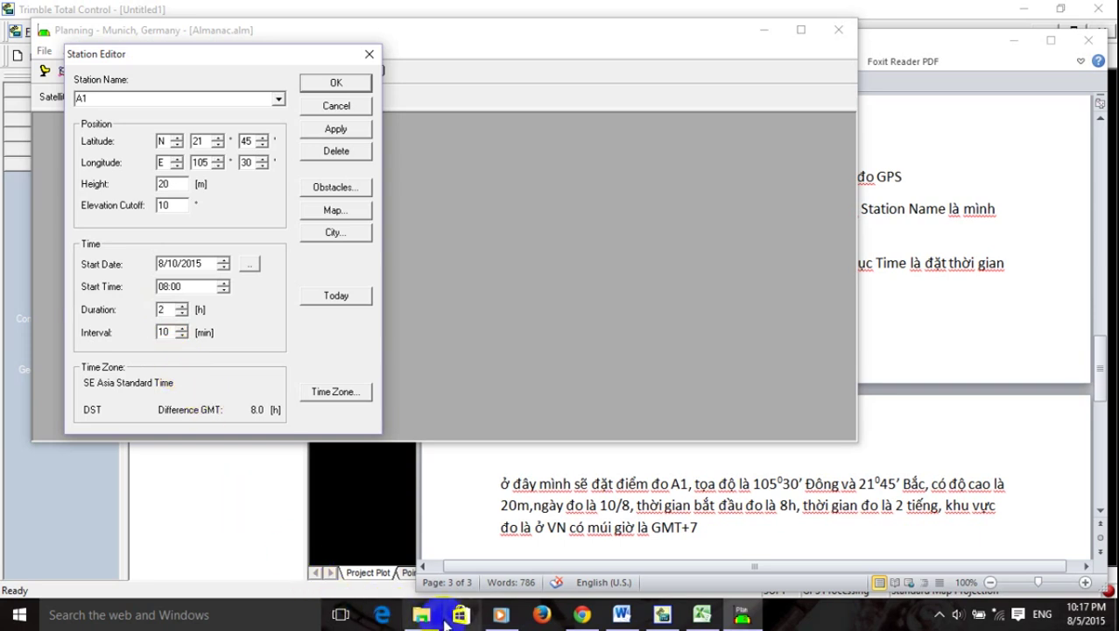
pyautogui.click(583, 615)
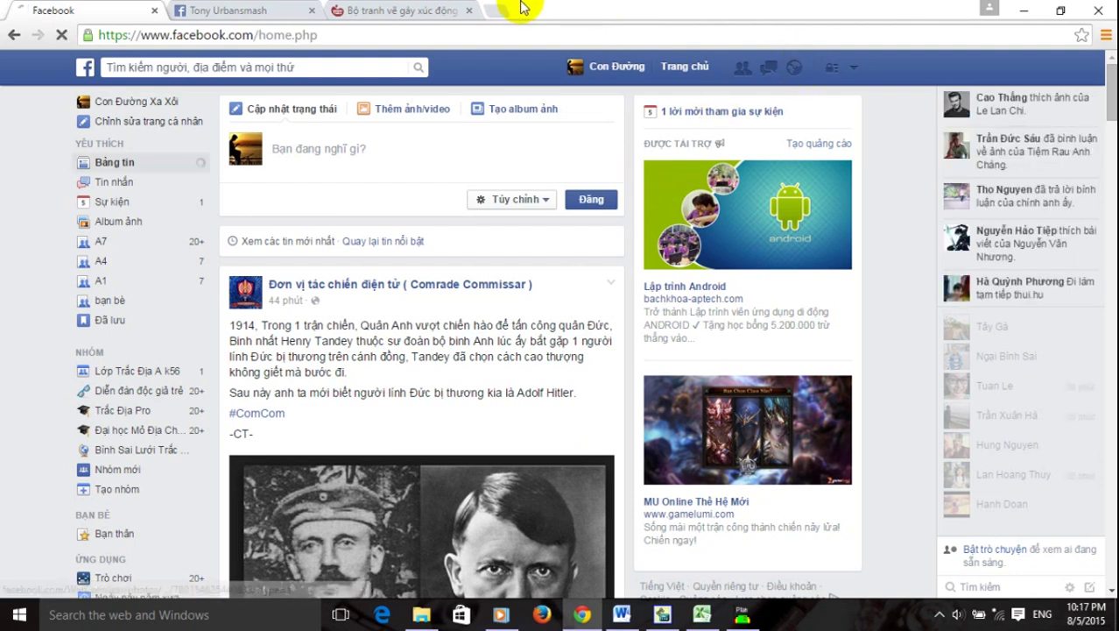
pyautogui.click(496, 13)
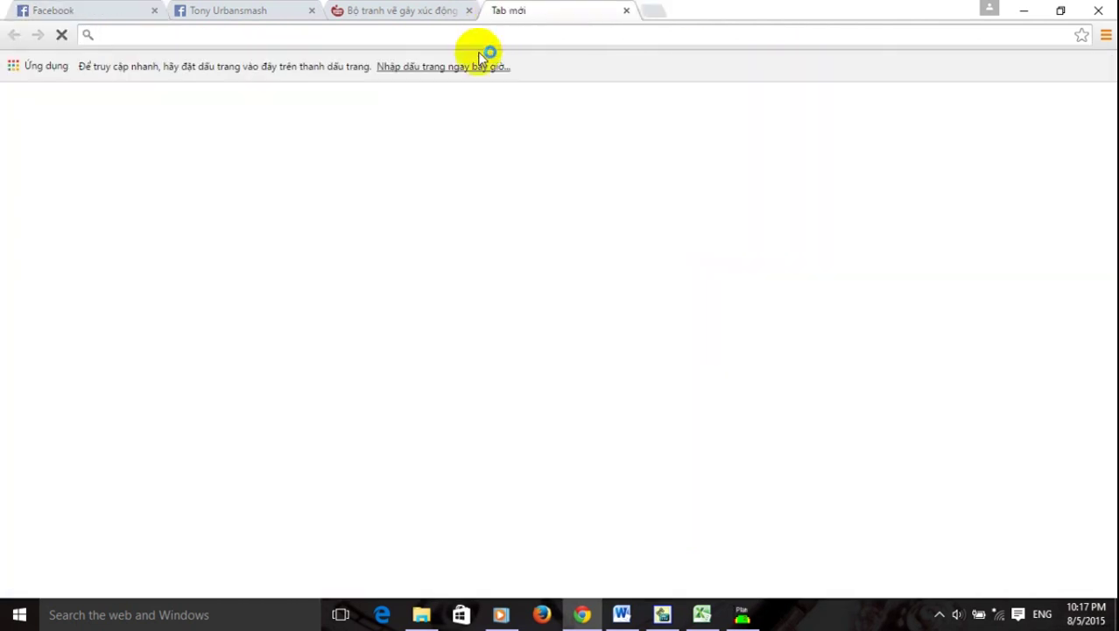
pyautogui.write('g')
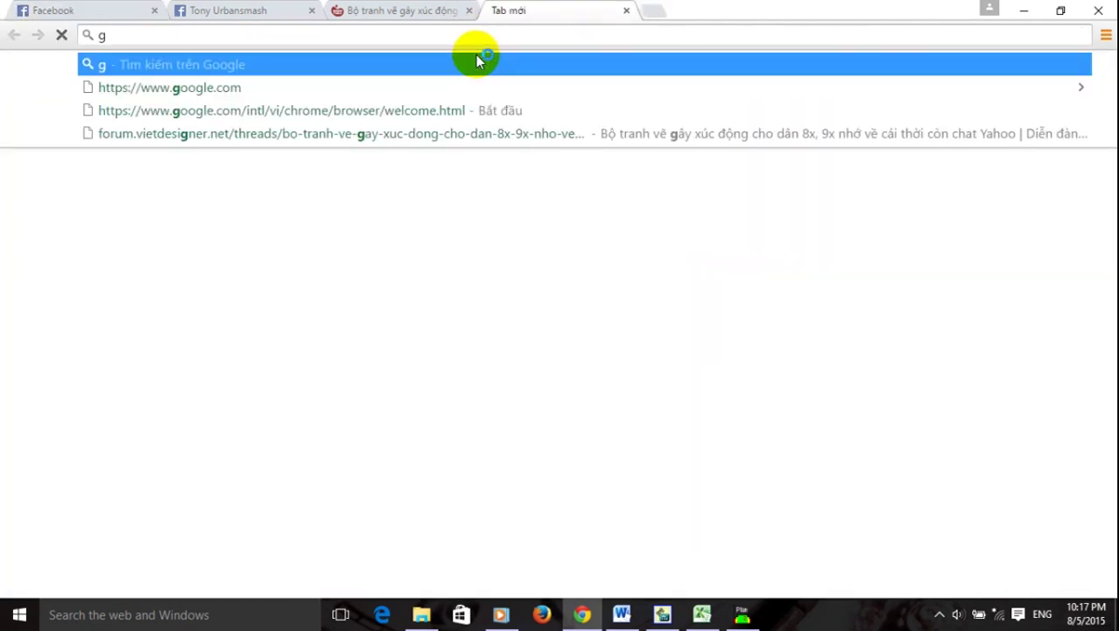
pyautogui.press('Down')
pyautogui.press('Return')
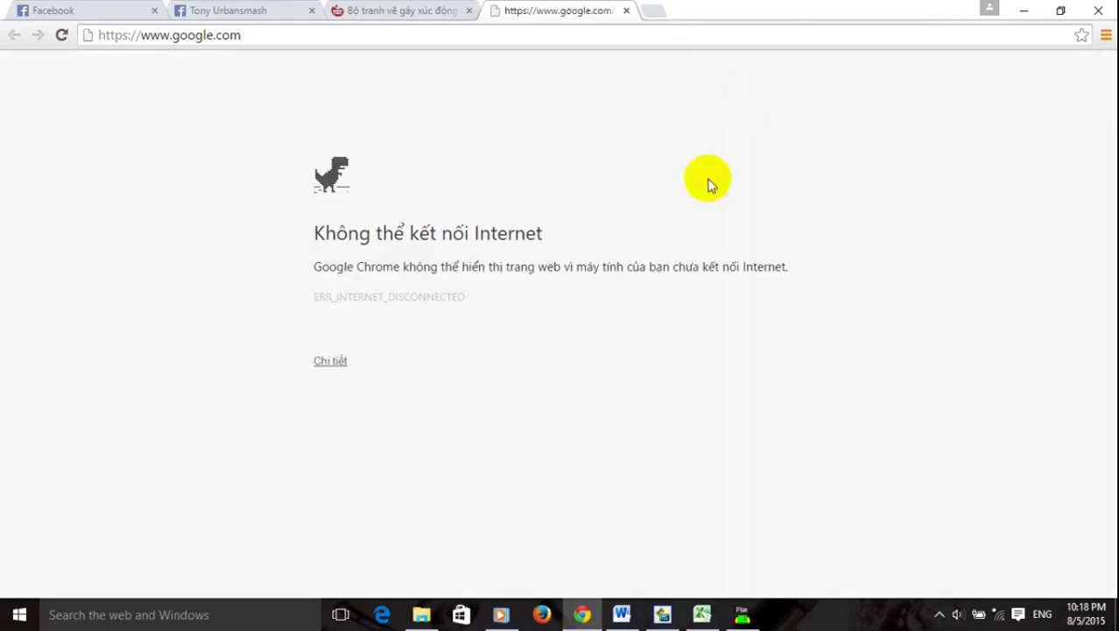
pyautogui.click(1000, 614)
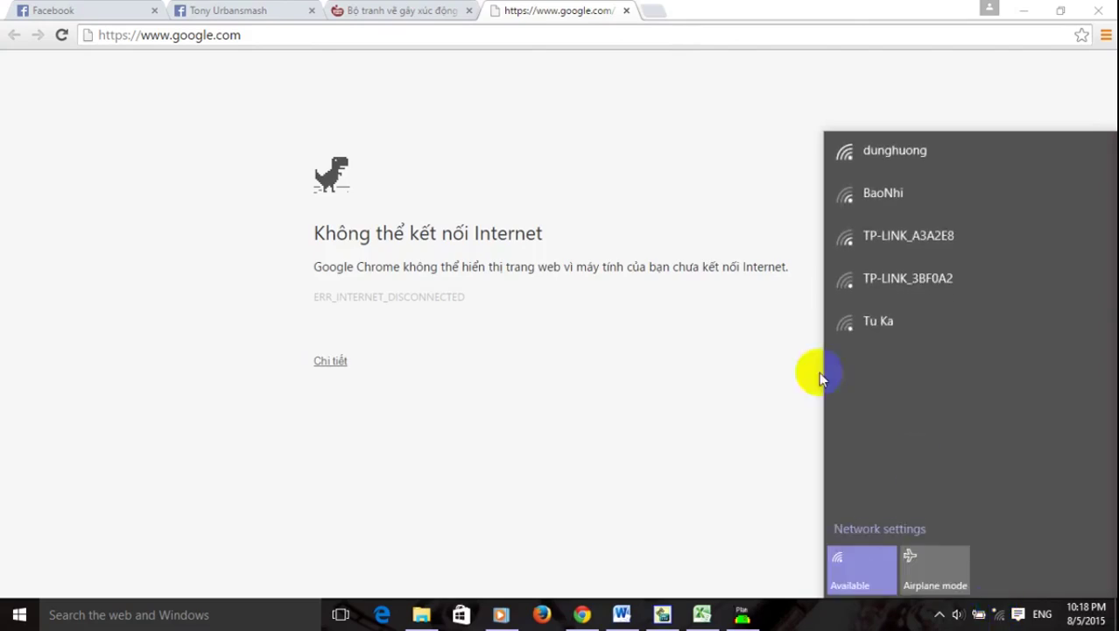
pyautogui.click(624, 149)
pyautogui.click(1023, 9)
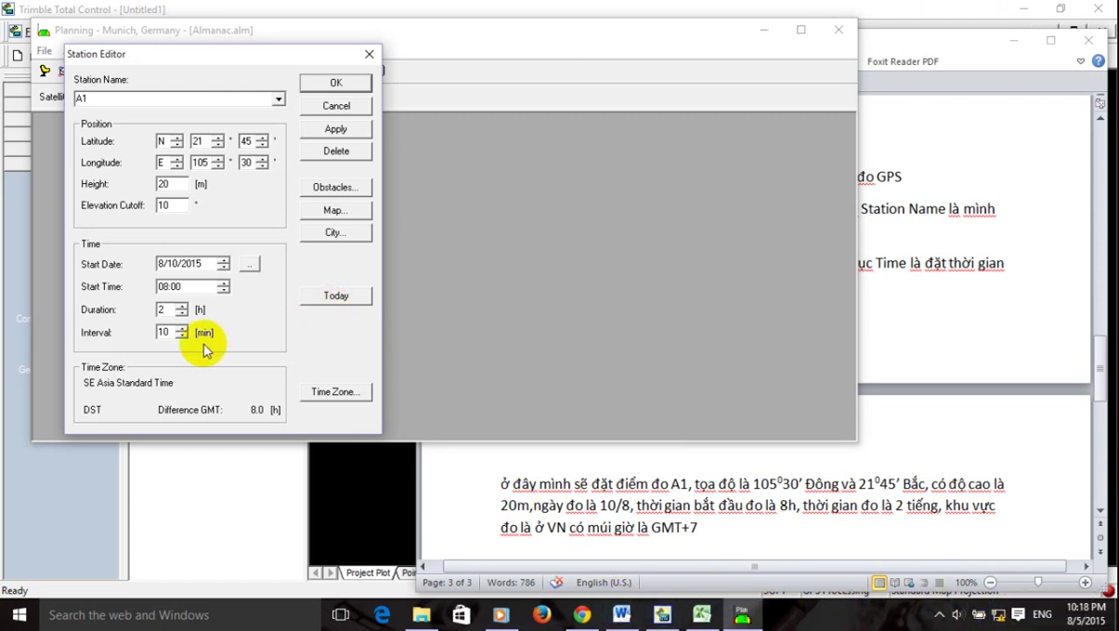
# Open the time zone selection for station A1 and look through the zones around UTC+07:00.
pyautogui.click(333, 395)
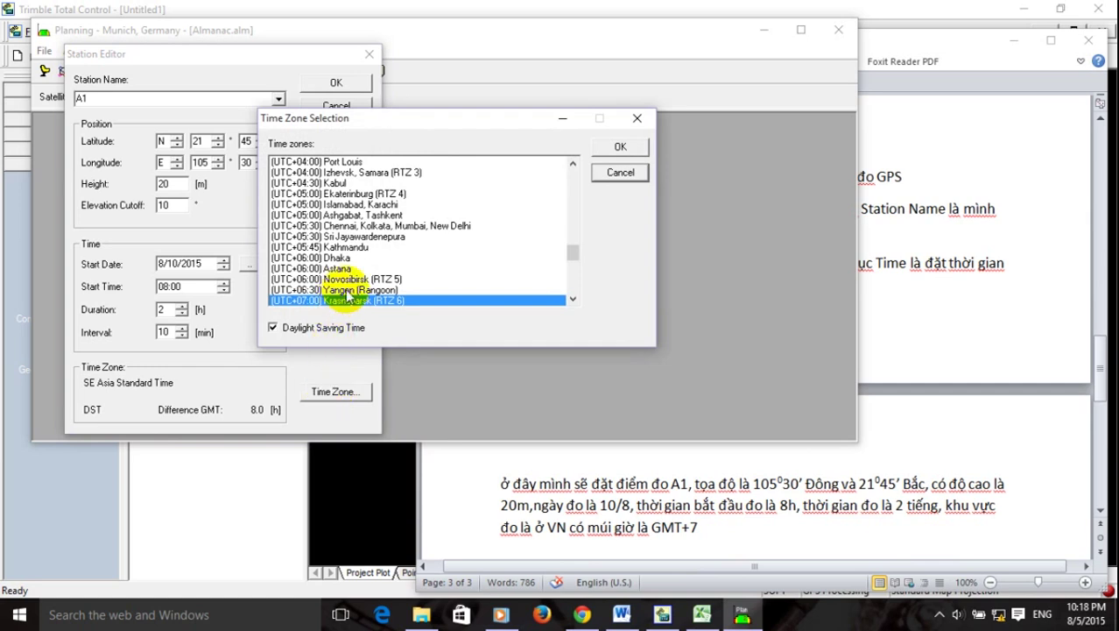
pyautogui.click(573, 299)
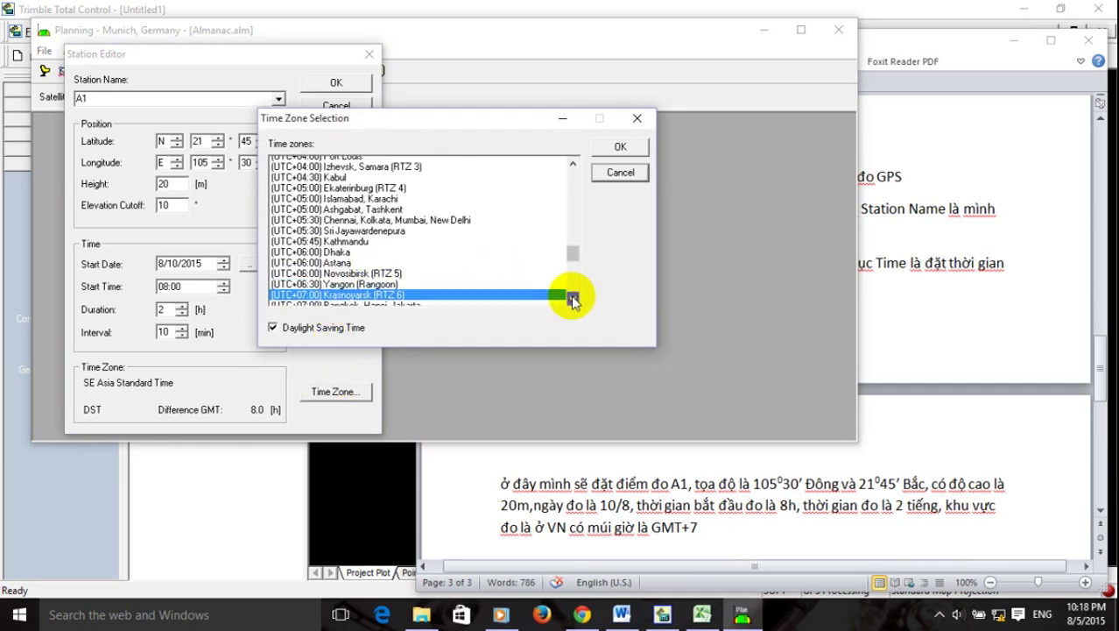
pyautogui.click(573, 299)
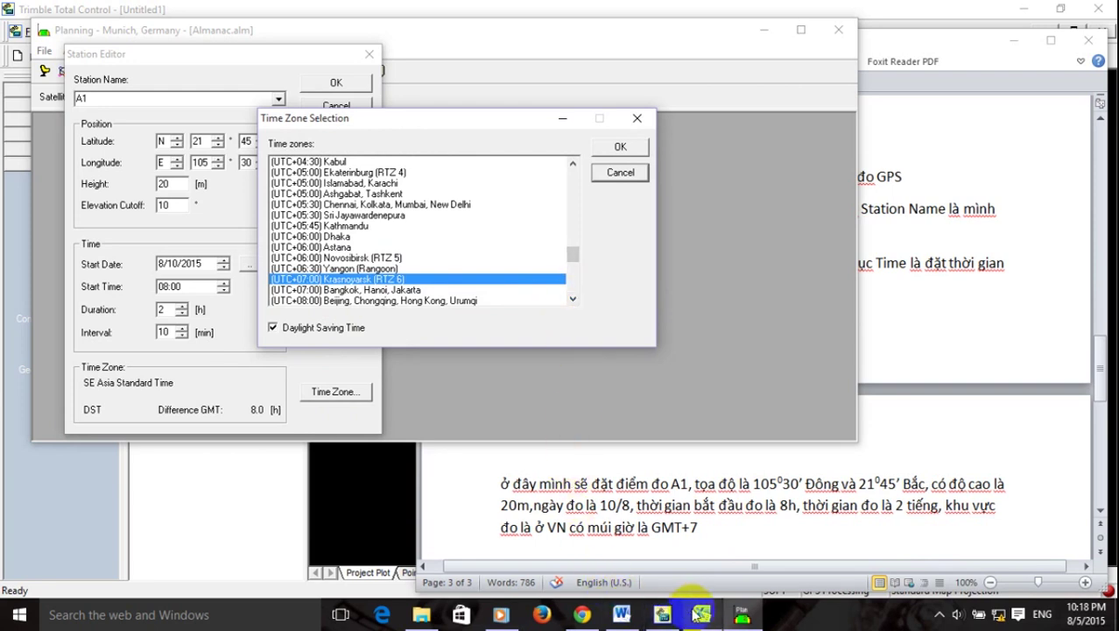
# Switch to the Word notes and add "hoặc UTC+7 tức khu vực Bangkok, Hanoi, Jakarta" after GMT+7.
pyautogui.click(621, 614)
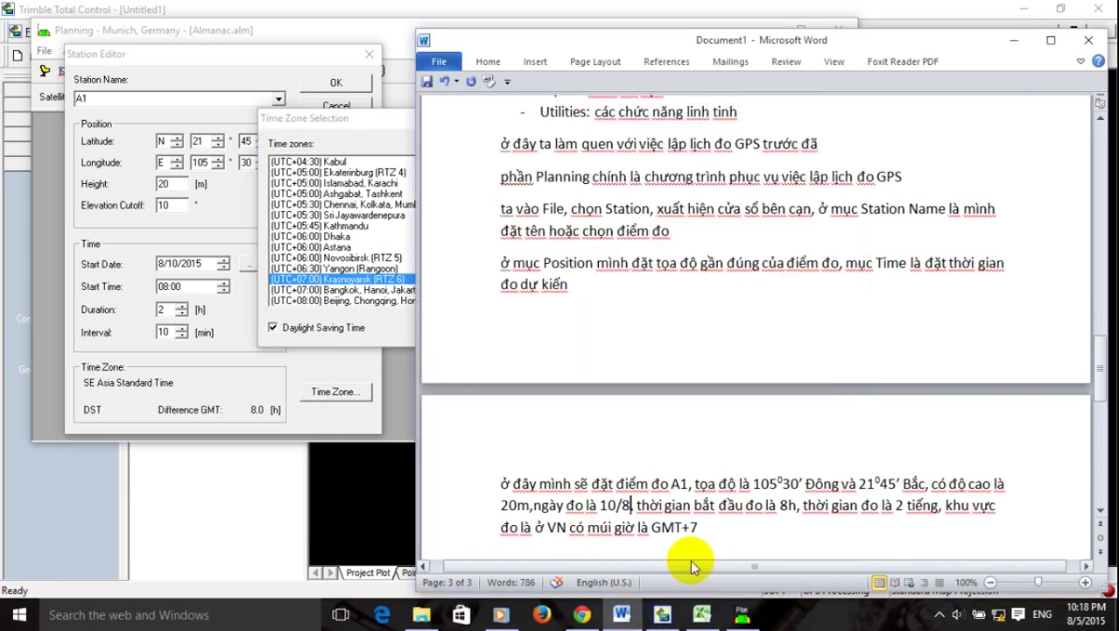
pyautogui.write('hoa')
pyautogui.write('c')
pyautogui.write(' U')
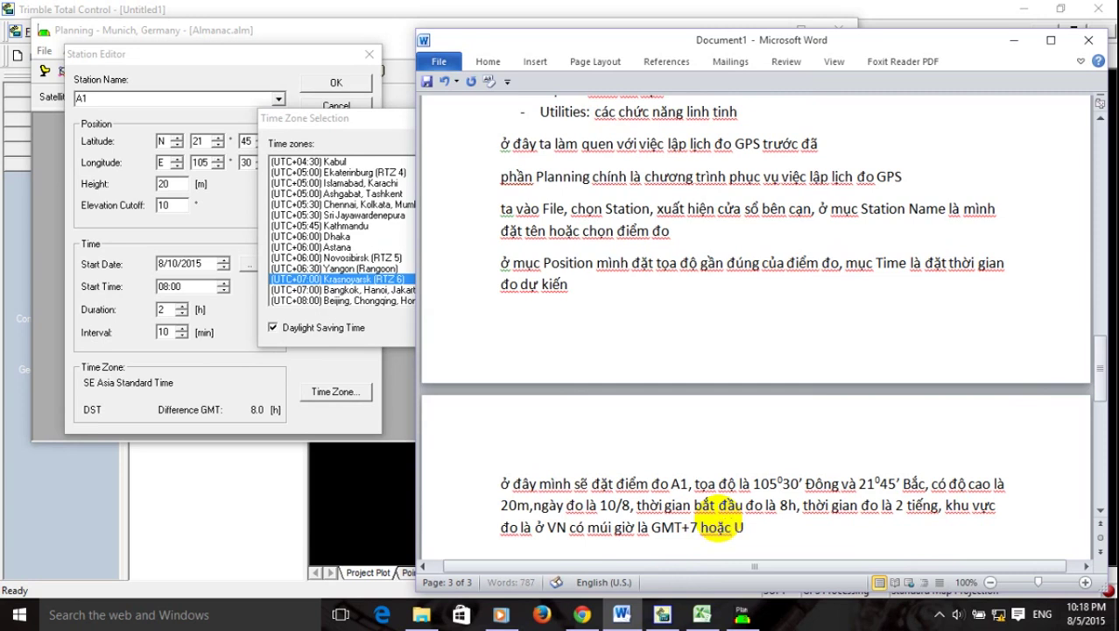
pyautogui.write('TC+7 tưc khu vưc B')
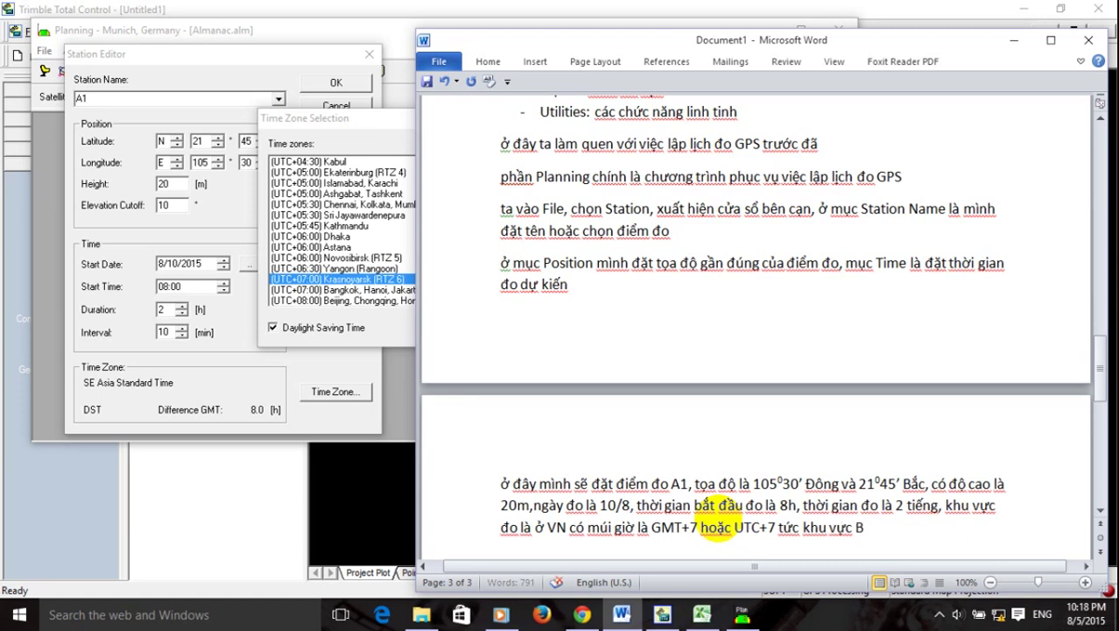
pyautogui.write('angkok, Hanoi, ')
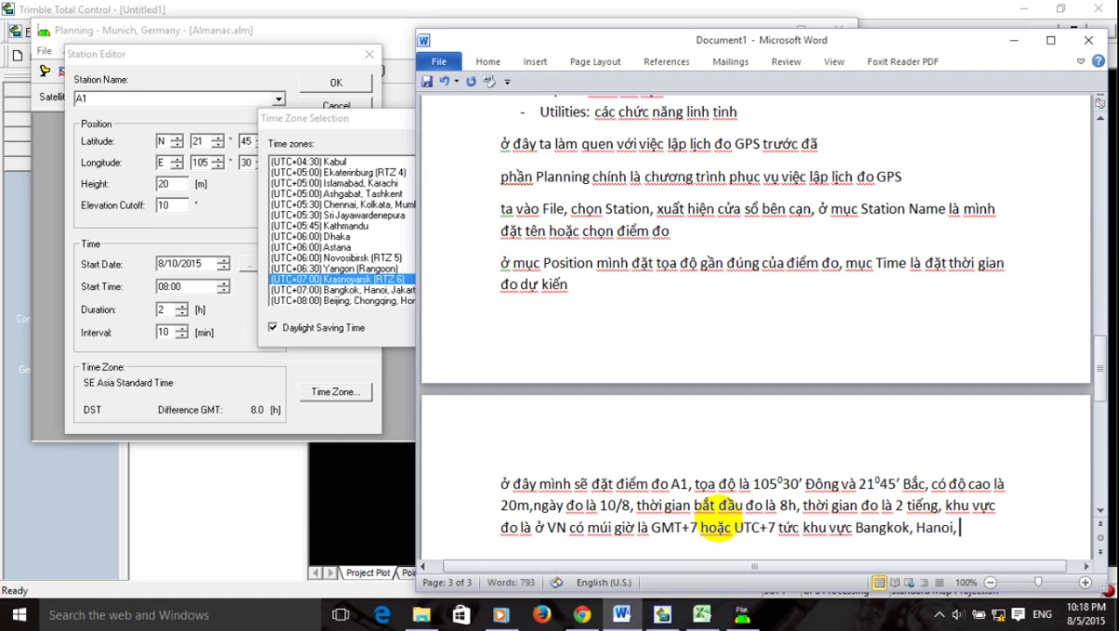
pyautogui.write('Jakarta')
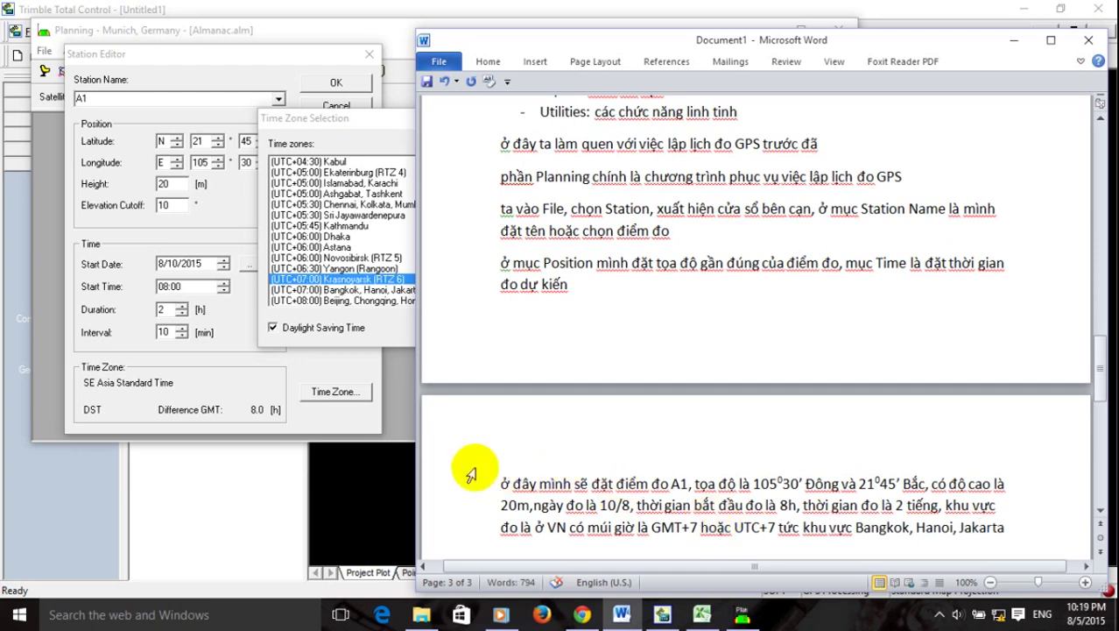
# Return to the Time Zone Selection in Planning and set the station's time zone to (UTC+07:00) Bangkok, Hanoi, Jakarta.
pyautogui.click(311, 118)
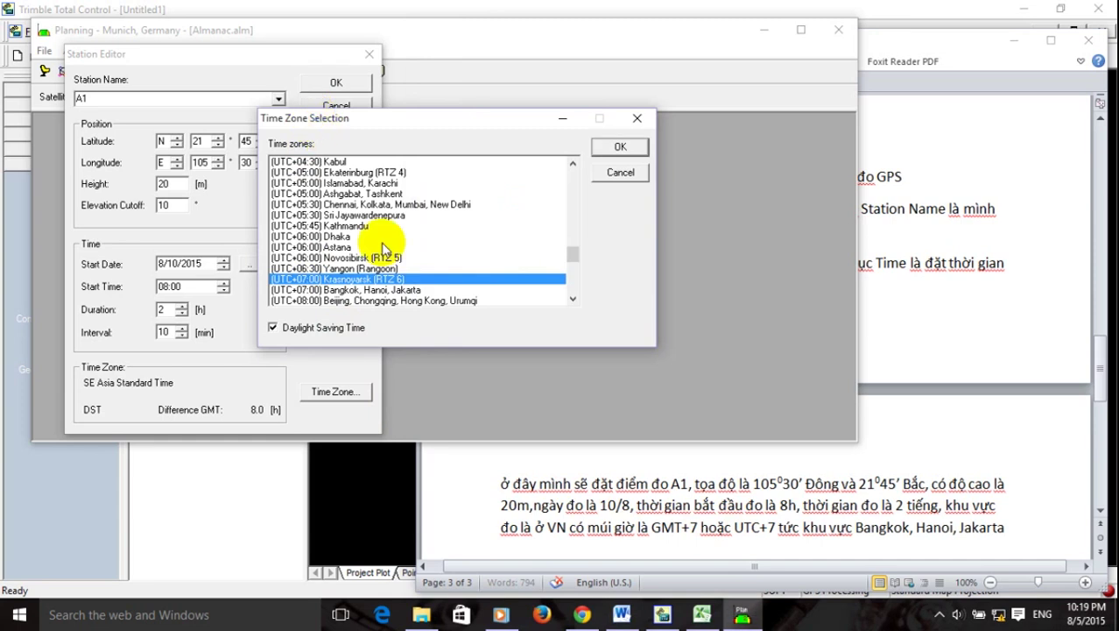
pyautogui.click(424, 290)
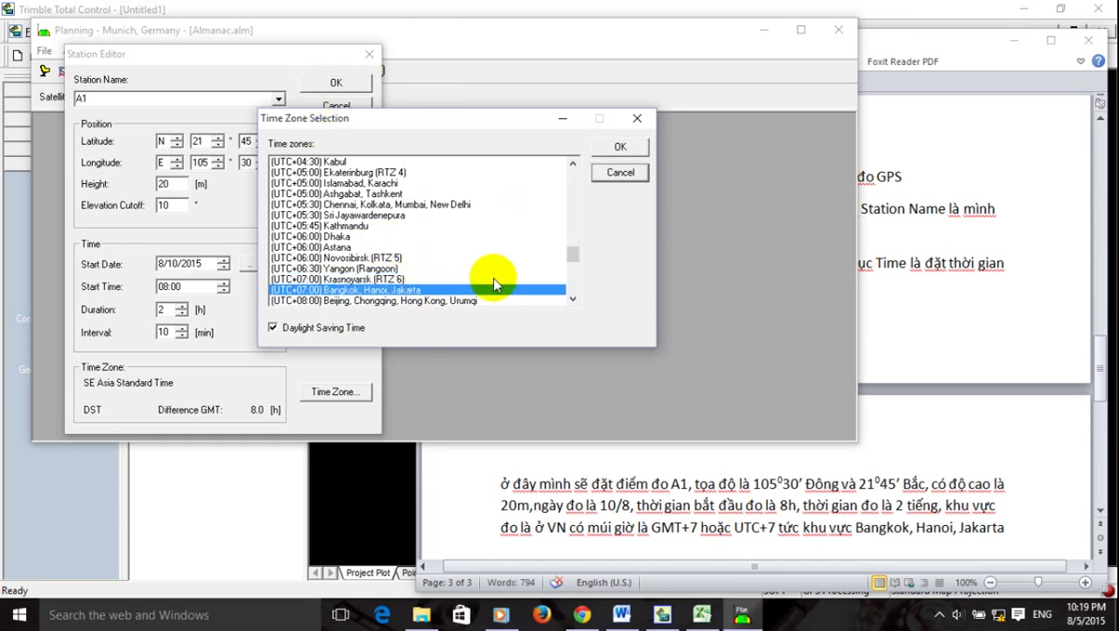
pyautogui.click(617, 147)
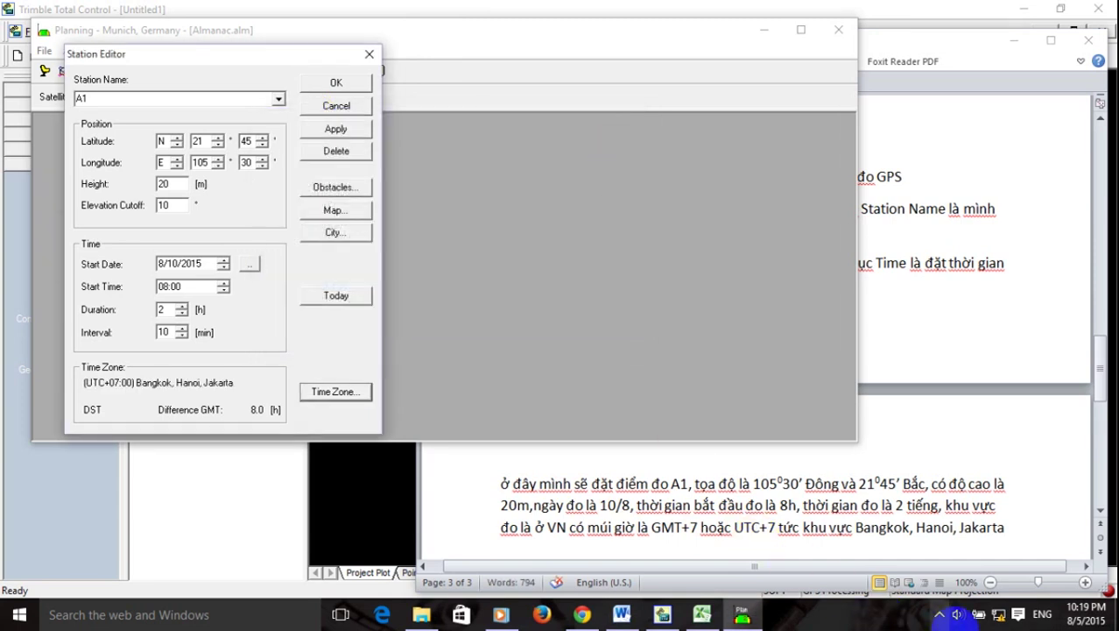
pyautogui.click(1000, 616)
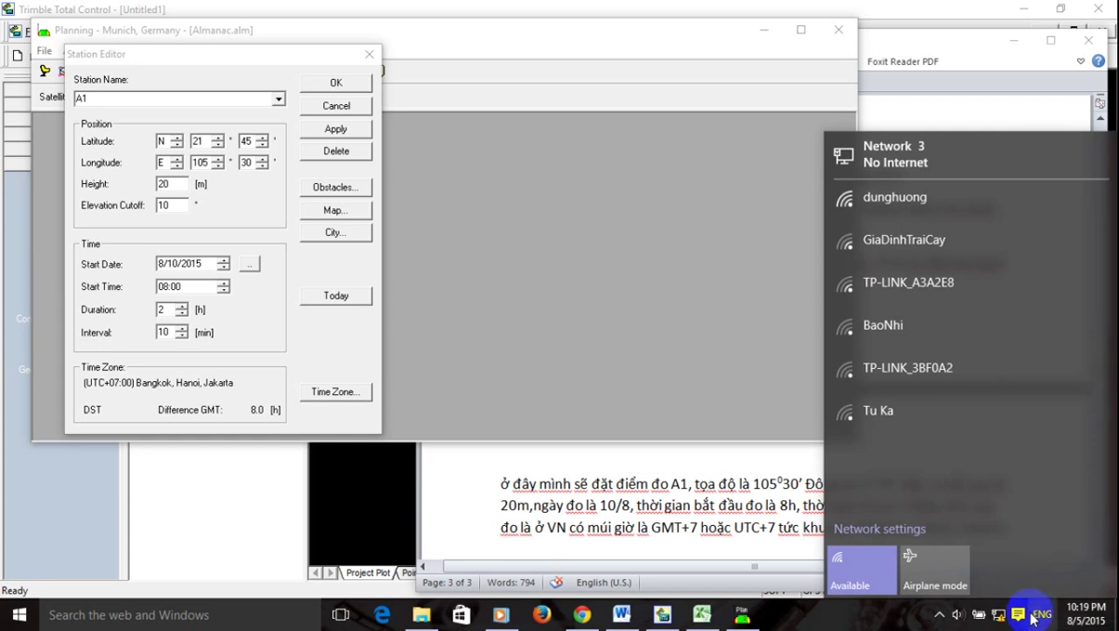
pyautogui.click(978, 614)
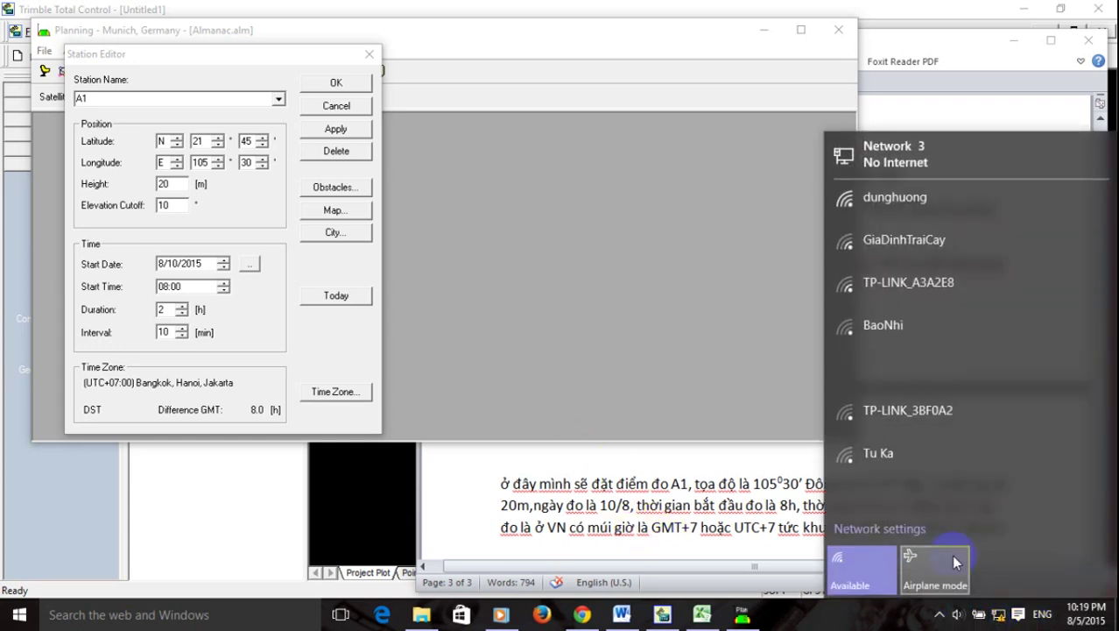
pyautogui.click(979, 616)
pyautogui.click(979, 617)
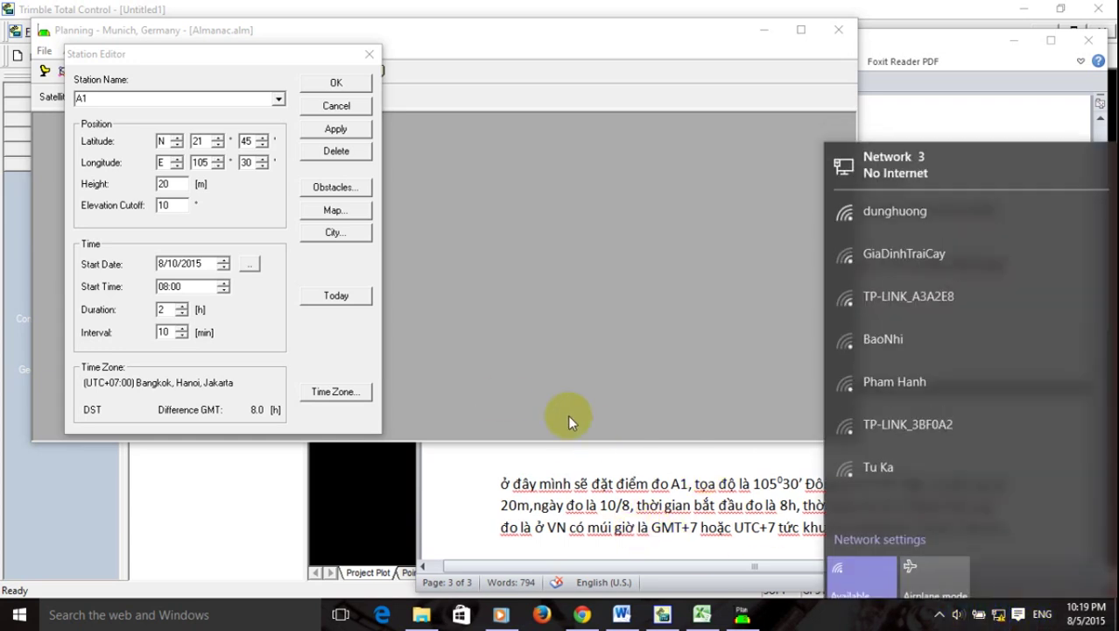
pyautogui.click(534, 358)
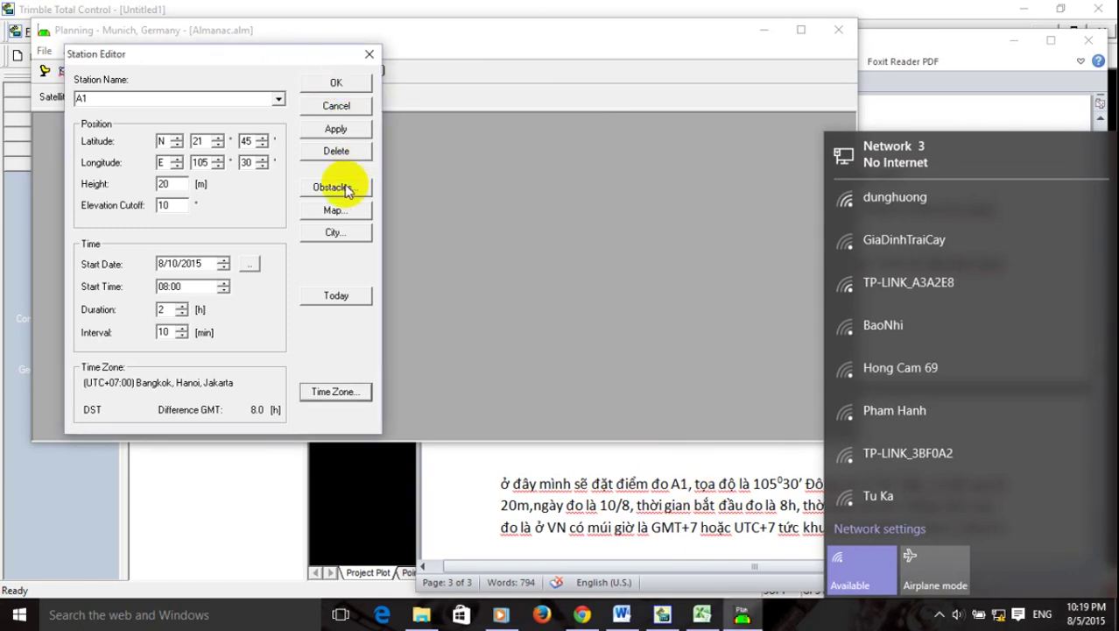
pyautogui.click(1016, 615)
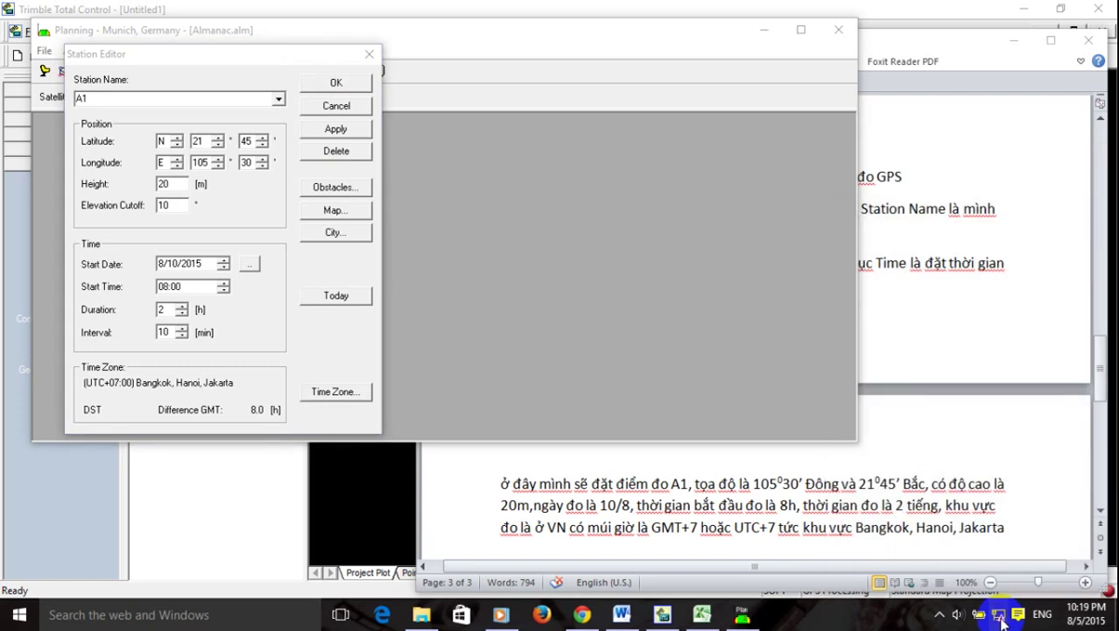
pyautogui.click(704, 522)
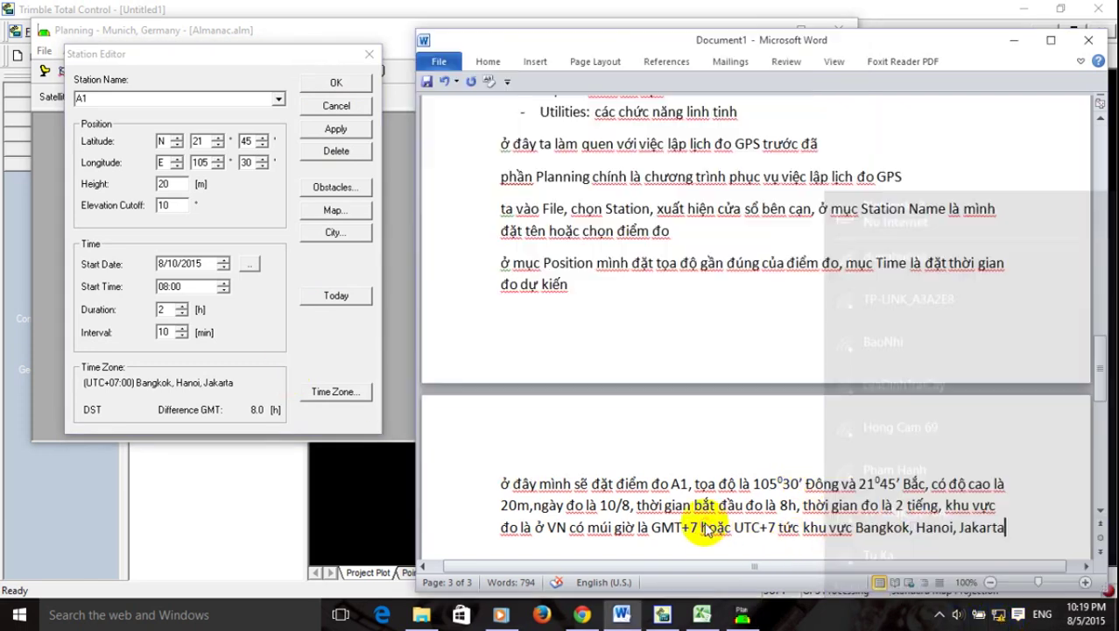
# Return to the Station Editor and accept station A1's settings with an interval of 10 minutes.
pyautogui.click(267, 83)
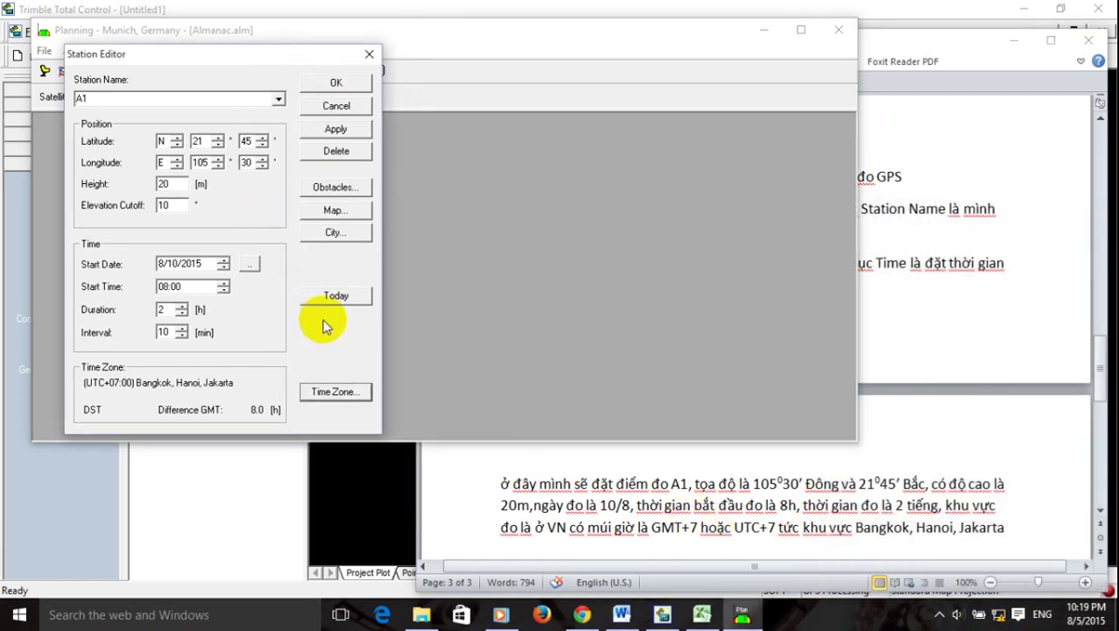
pyautogui.click(163, 332)
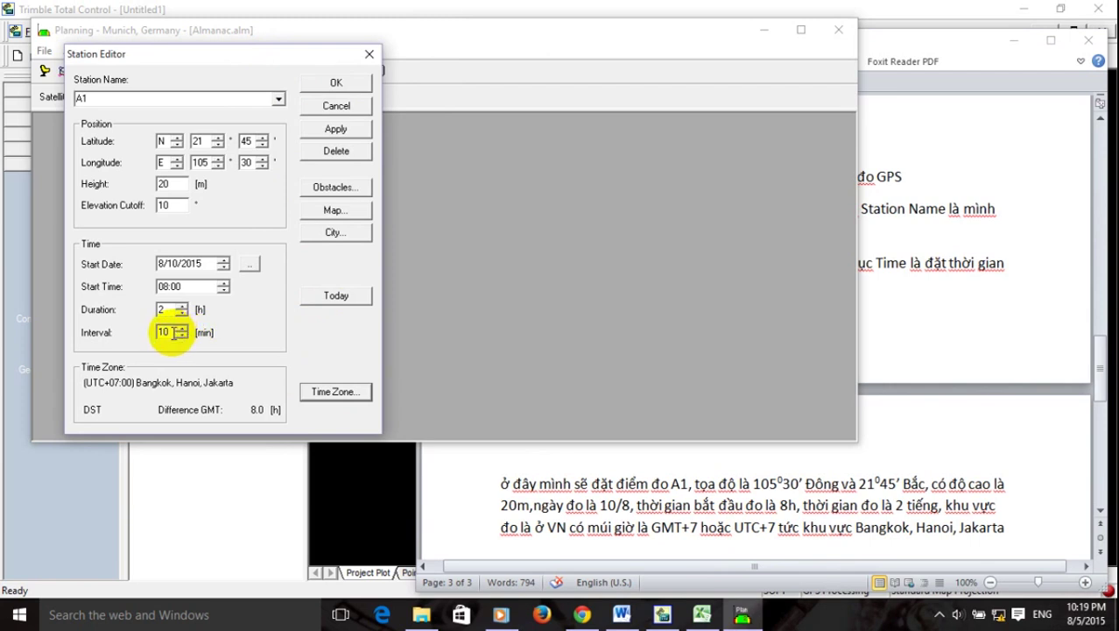
pyautogui.click(182, 329)
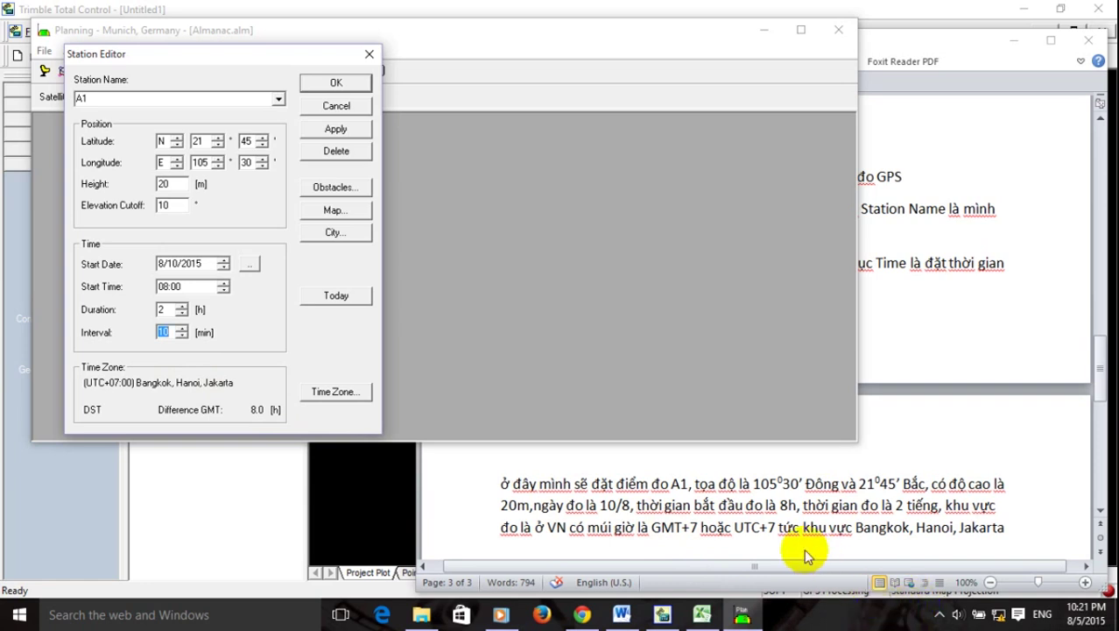
pyautogui.click(314, 82)
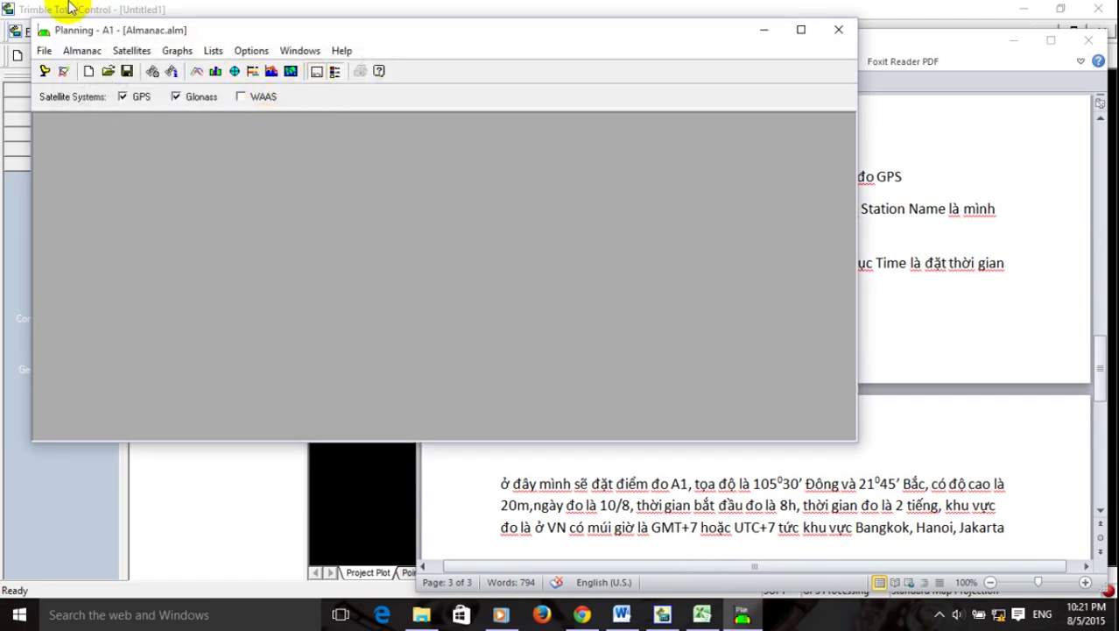
# Look at the GPS satellites enabled in the Satellite Selection dialog and close it without changes.
pyautogui.click(81, 51)
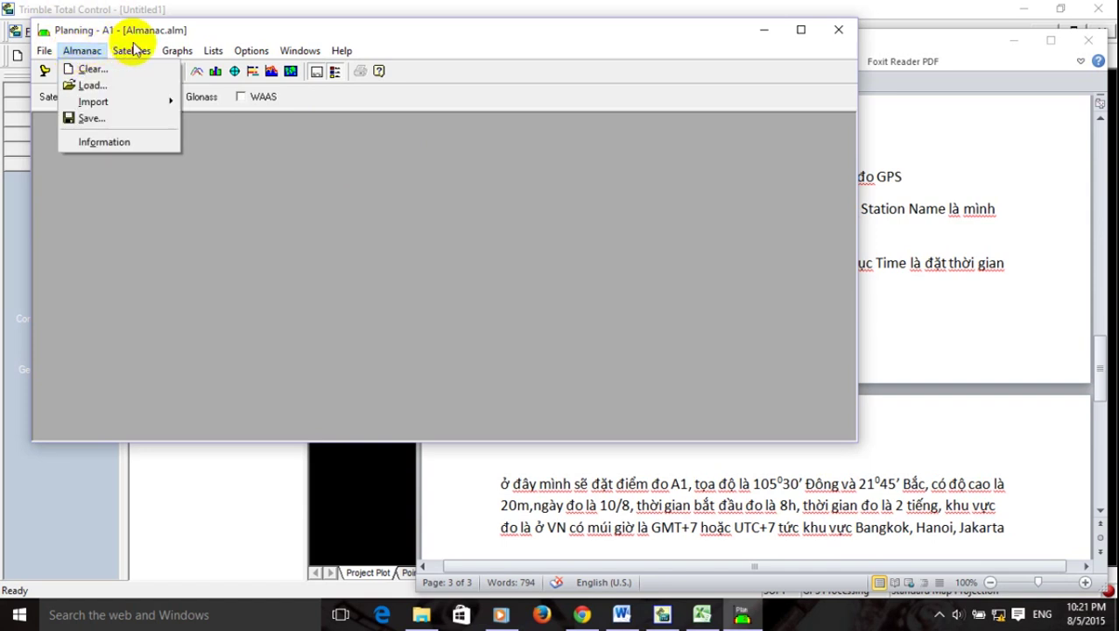
pyautogui.click(142, 69)
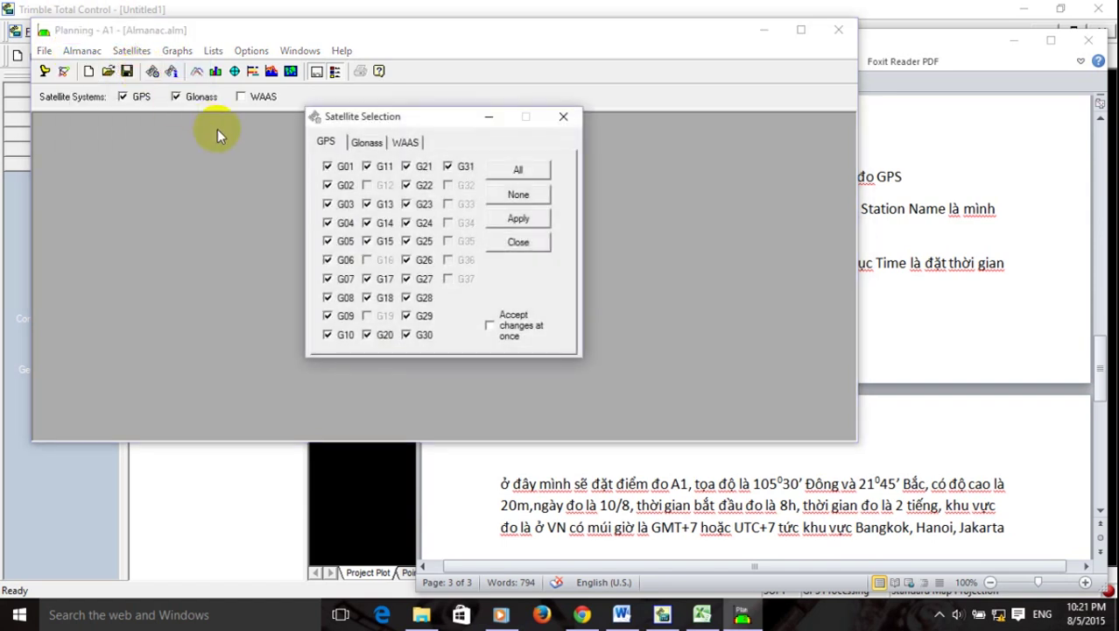
pyautogui.click(565, 120)
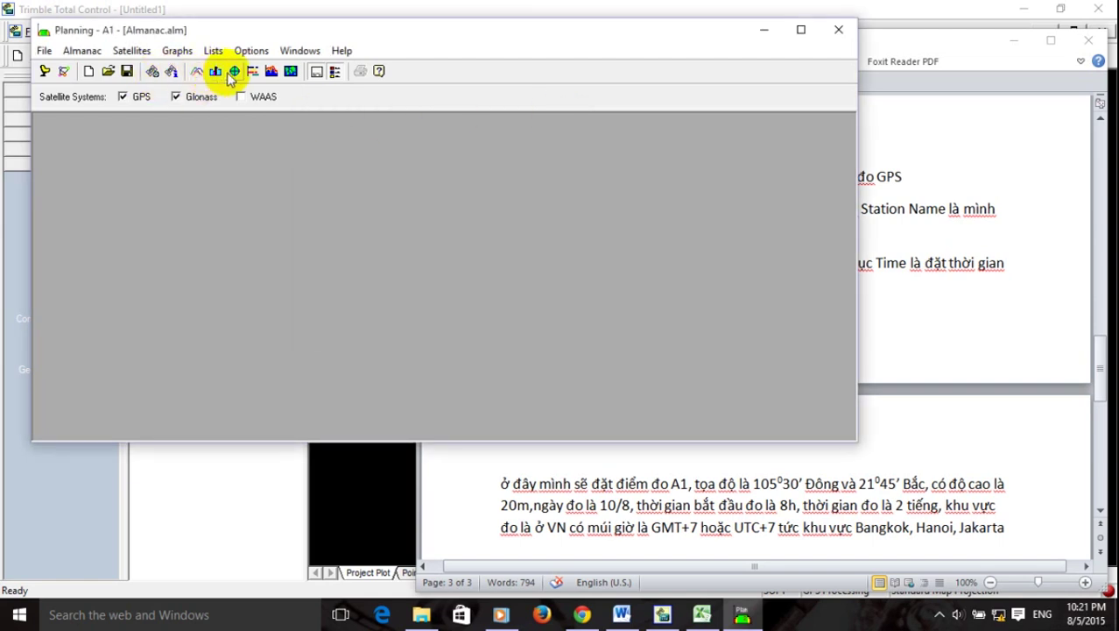
# View the World Projection, DOP and Visibility graphs for station A1, closing all three graph windows when done.
pyautogui.click(291, 72)
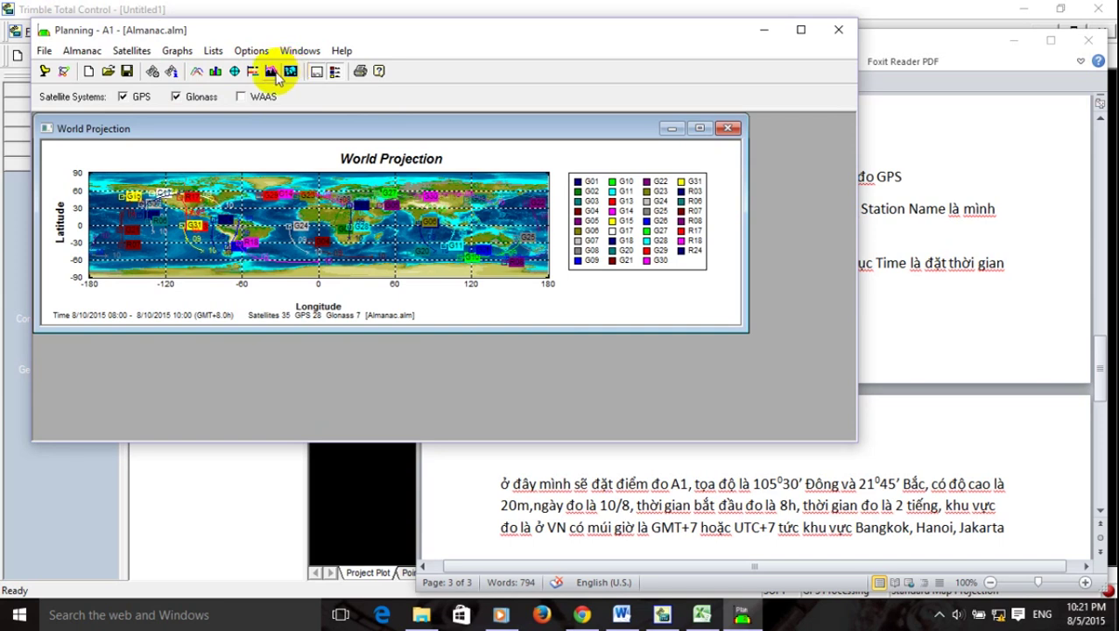
pyautogui.click(271, 72)
pyautogui.click(252, 72)
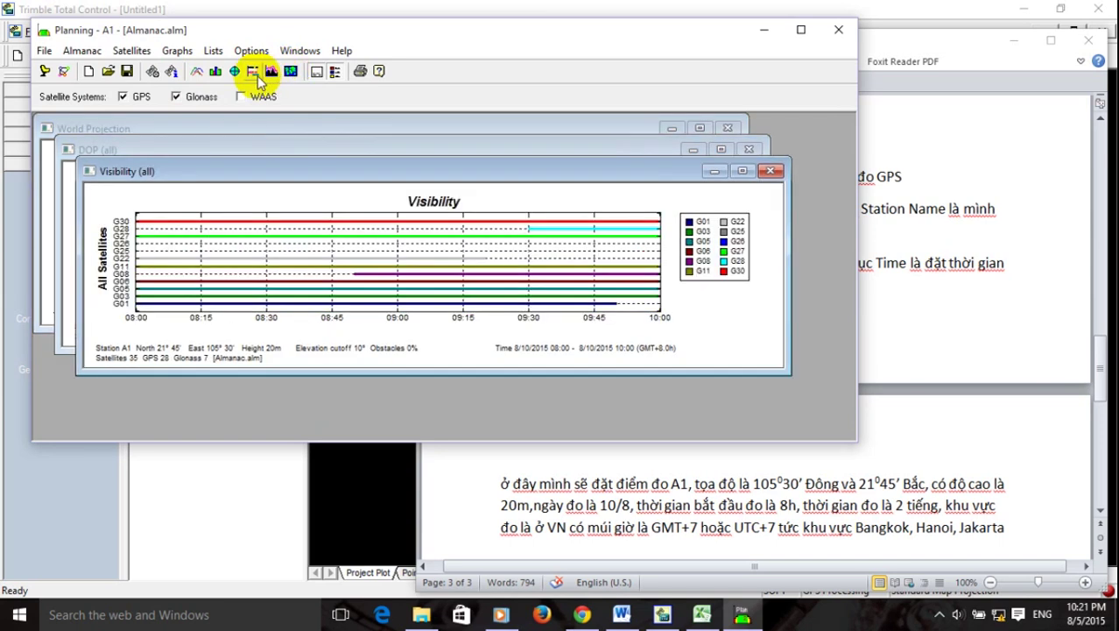
pyautogui.click(770, 170)
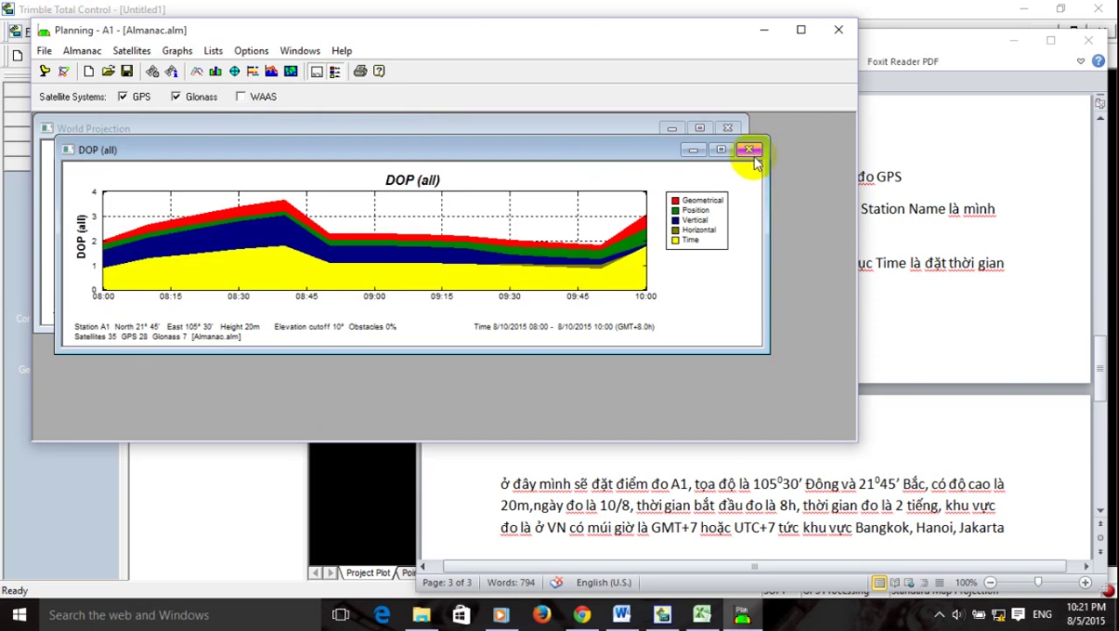
pyautogui.click(749, 149)
pyautogui.click(726, 128)
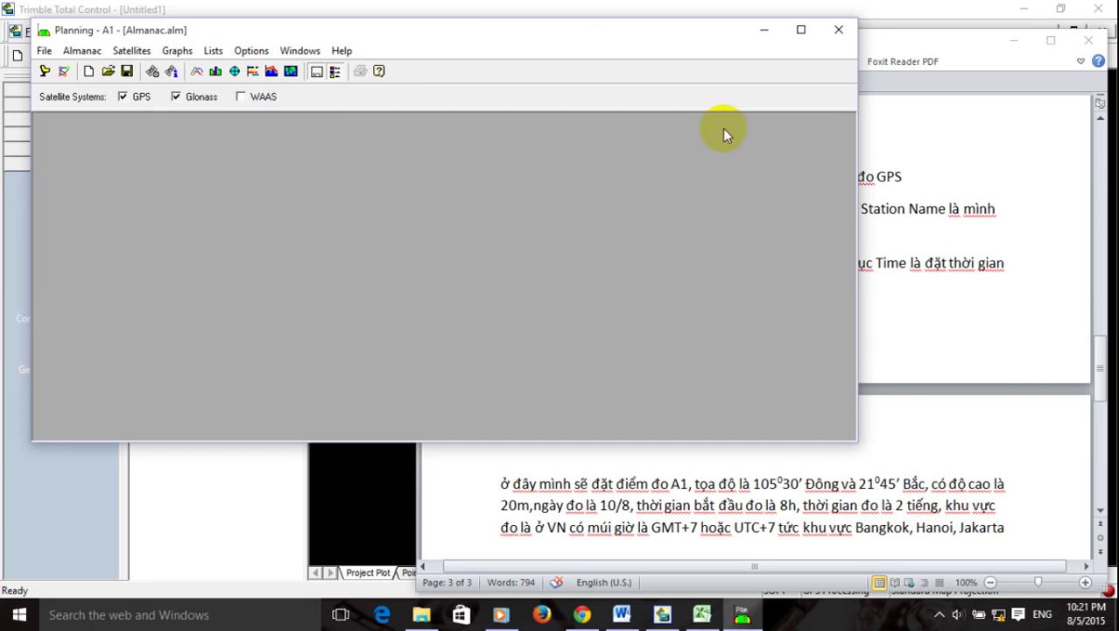
# Look at the Multistation Analysis dialog and the satellite Information dialog, closing both without changes.
pyautogui.click(43, 50)
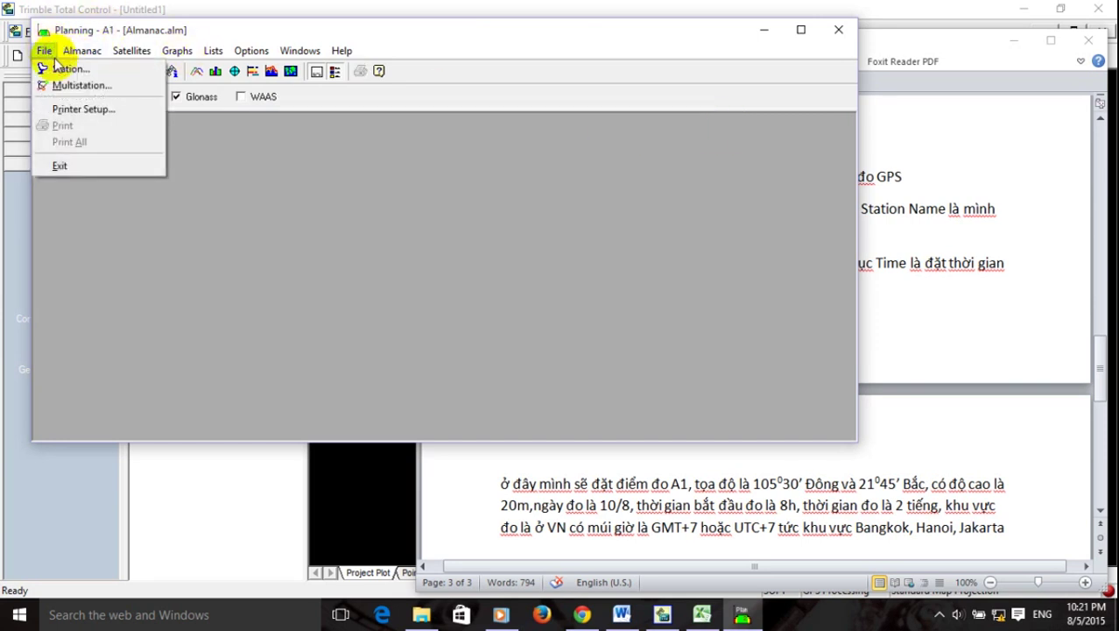
pyautogui.click(61, 85)
pyautogui.click(591, 46)
pyautogui.click(82, 50)
pyautogui.click(206, 28)
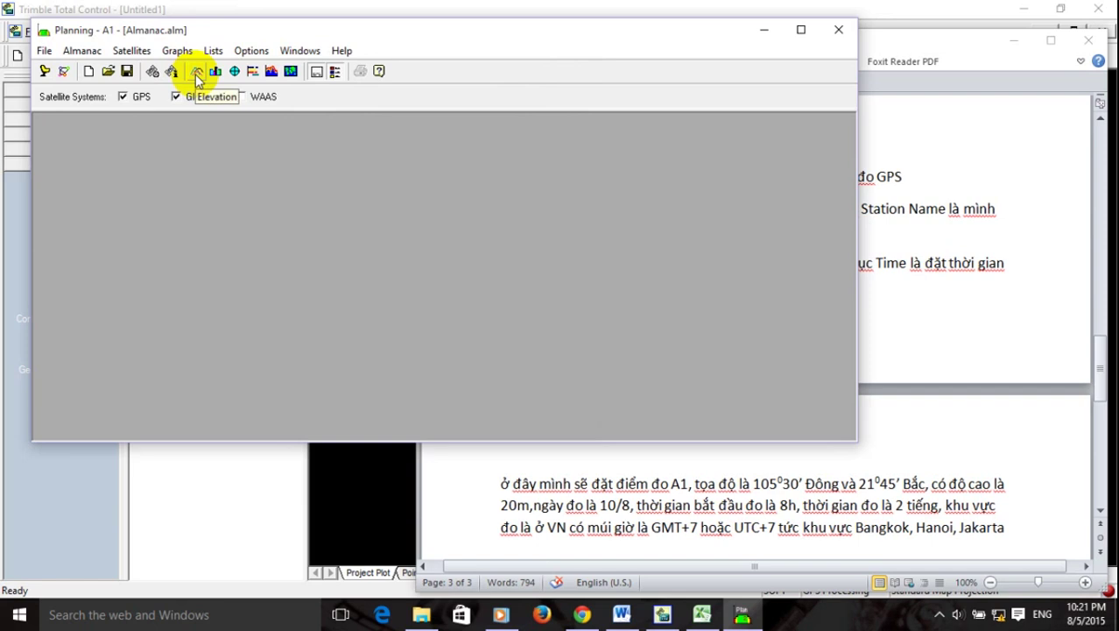
pyautogui.click(131, 51)
pyautogui.click(149, 85)
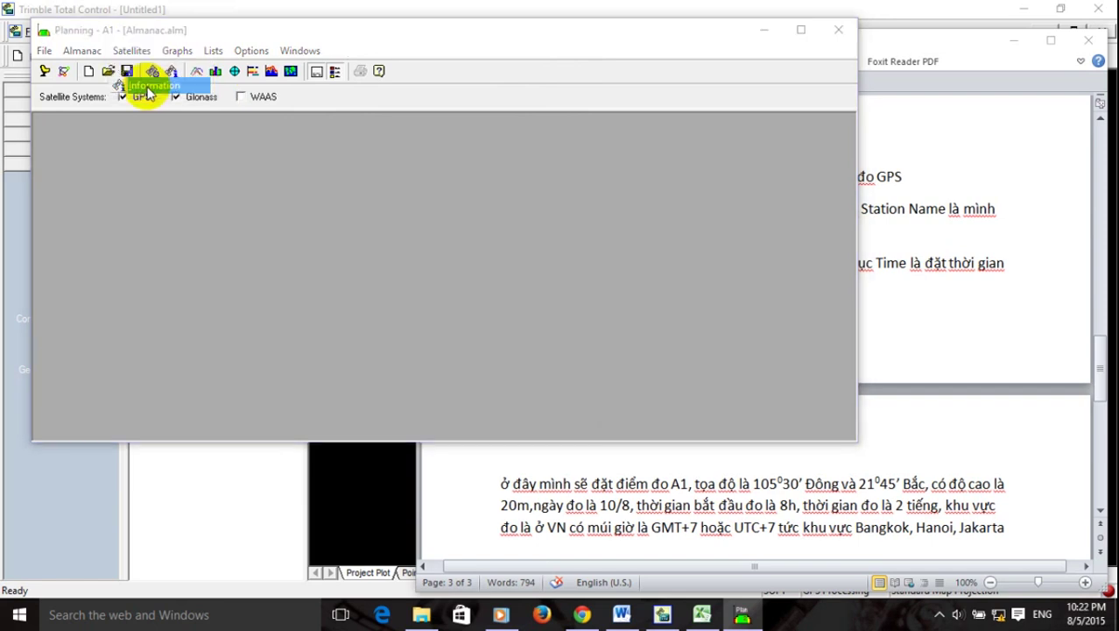
pyautogui.click(675, 78)
# Display the Elevation graph for station A1 and maximize its window.
pyautogui.click(177, 50)
pyautogui.click(196, 68)
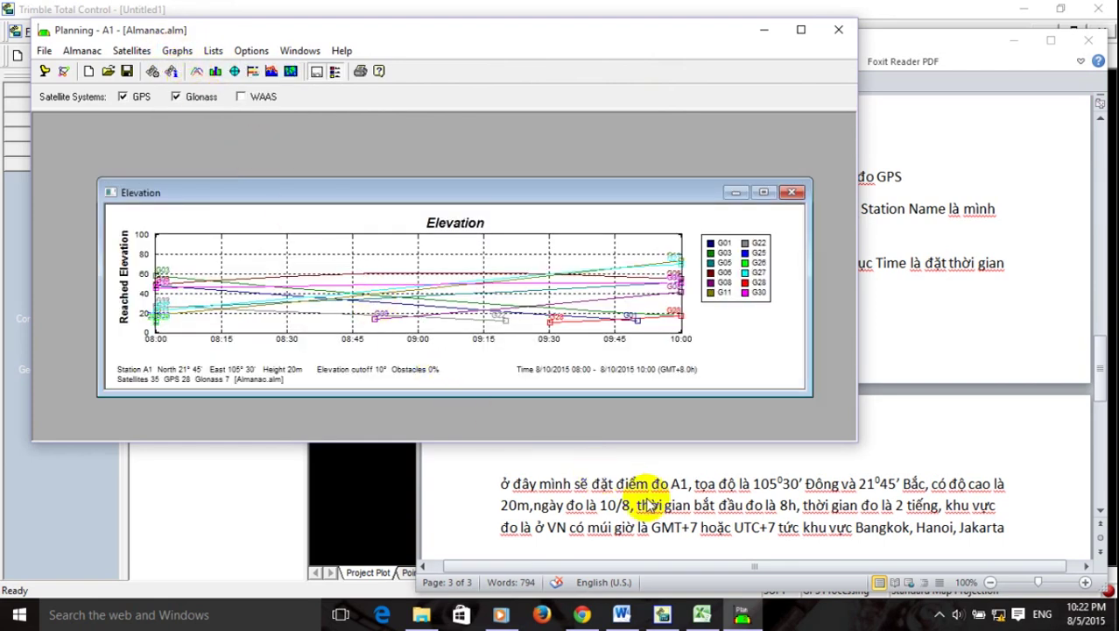
pyautogui.click(763, 192)
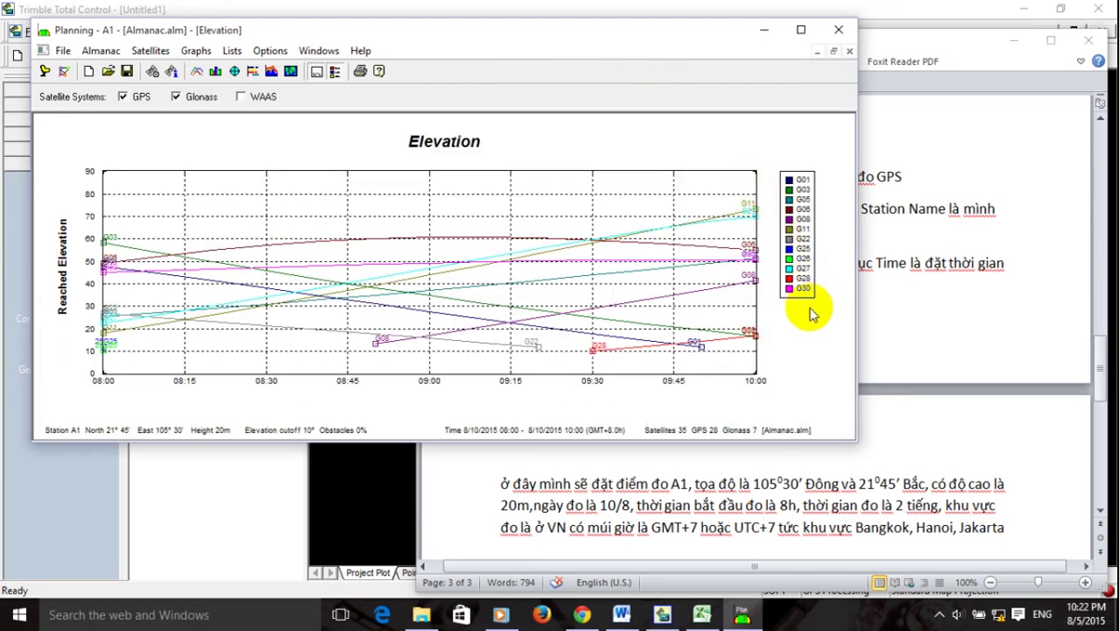
# Add a new line at the end of the Word notes, and open the Number of Satellites and Sky Plot graphs in Planning.
pyautogui.click(676, 552)
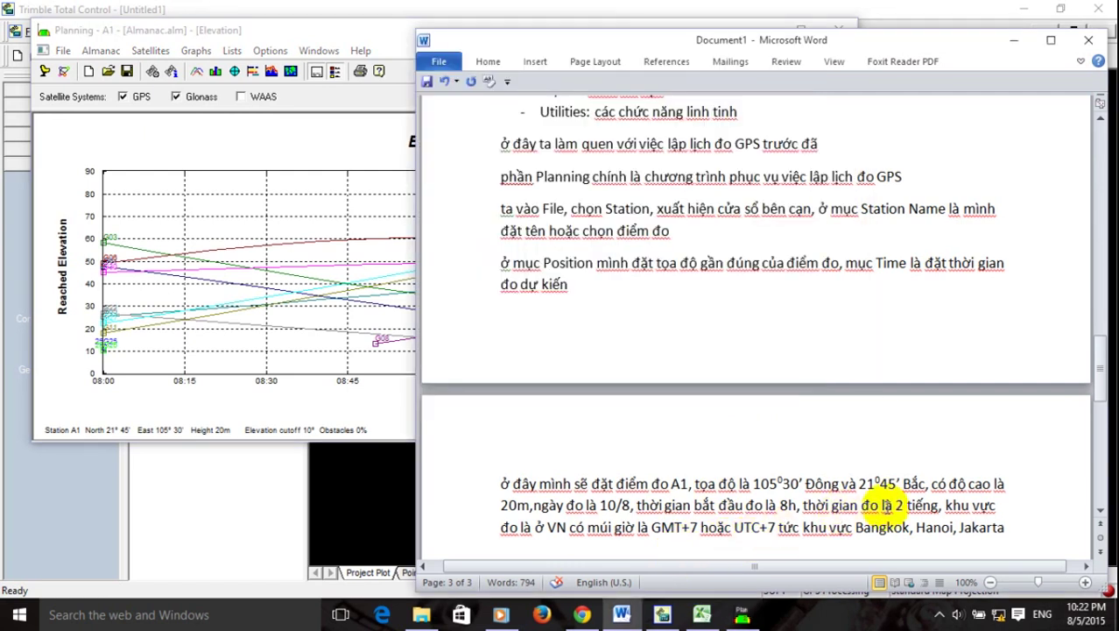
pyautogui.press('Return')
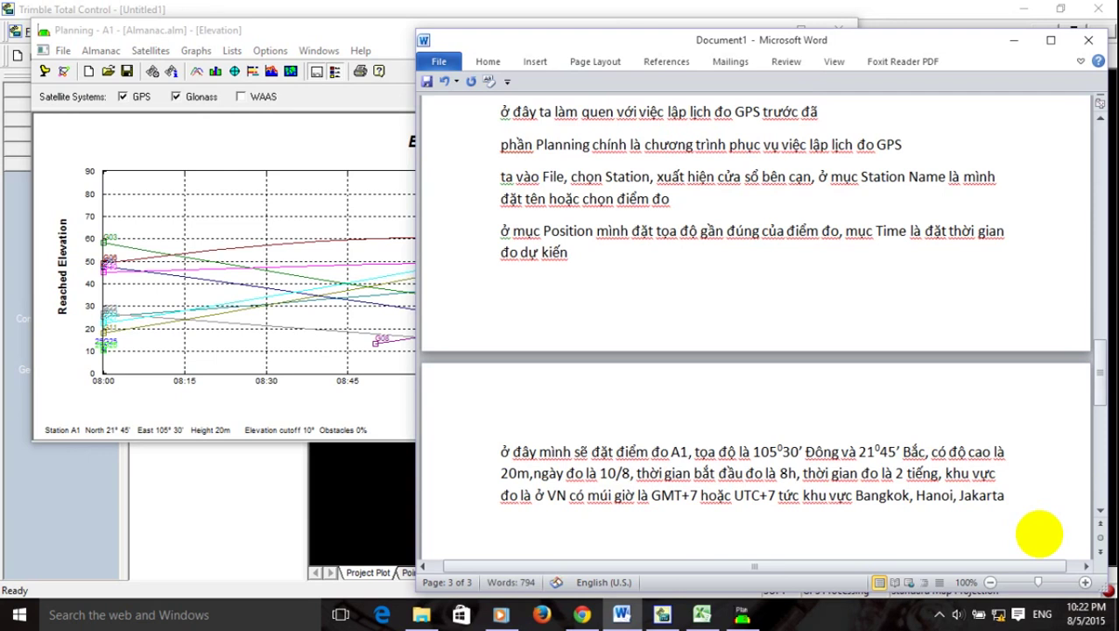
pyautogui.click(285, 32)
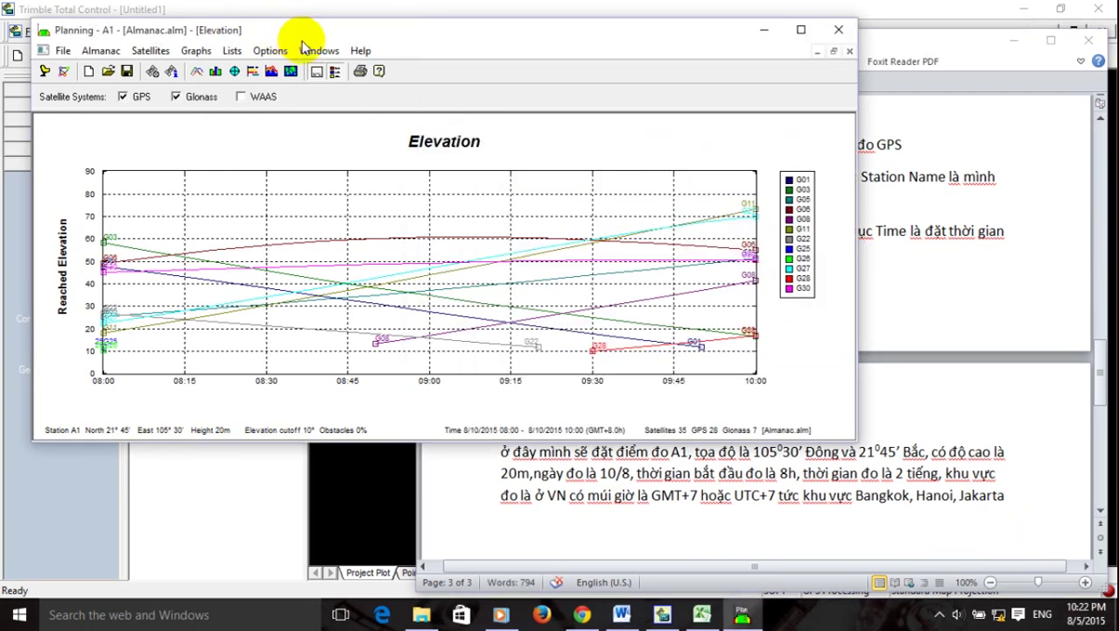
pyautogui.click(215, 71)
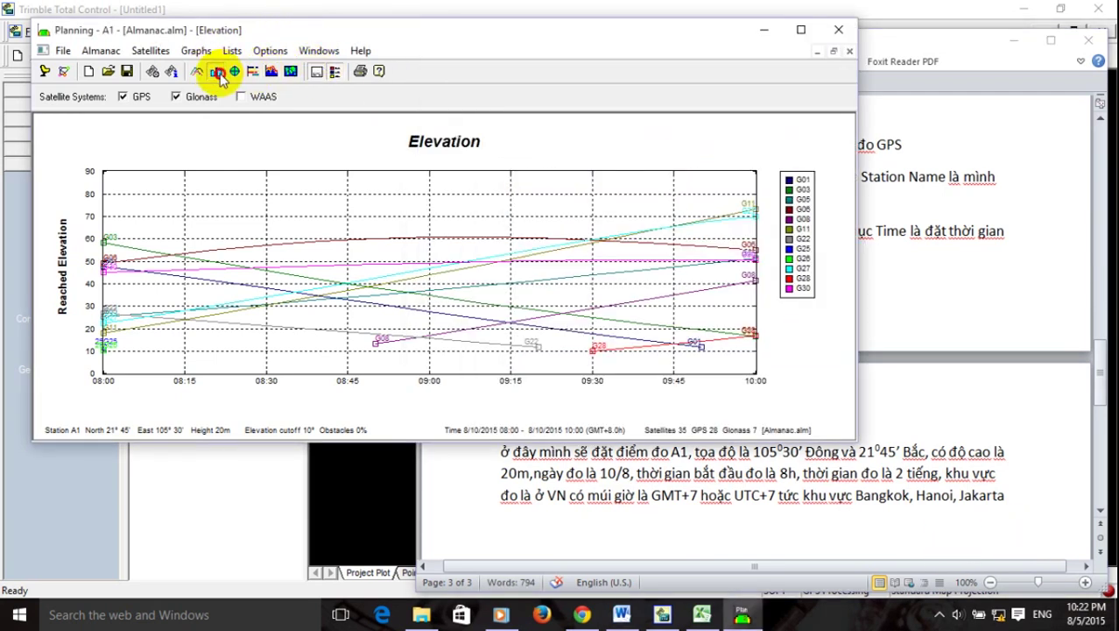
pyautogui.click(234, 73)
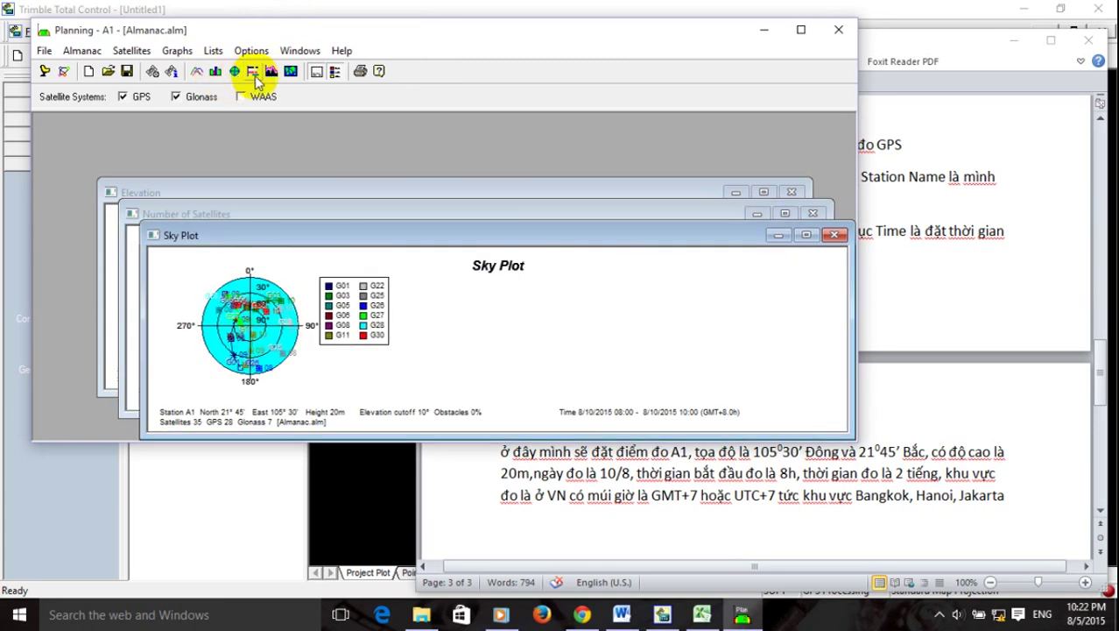
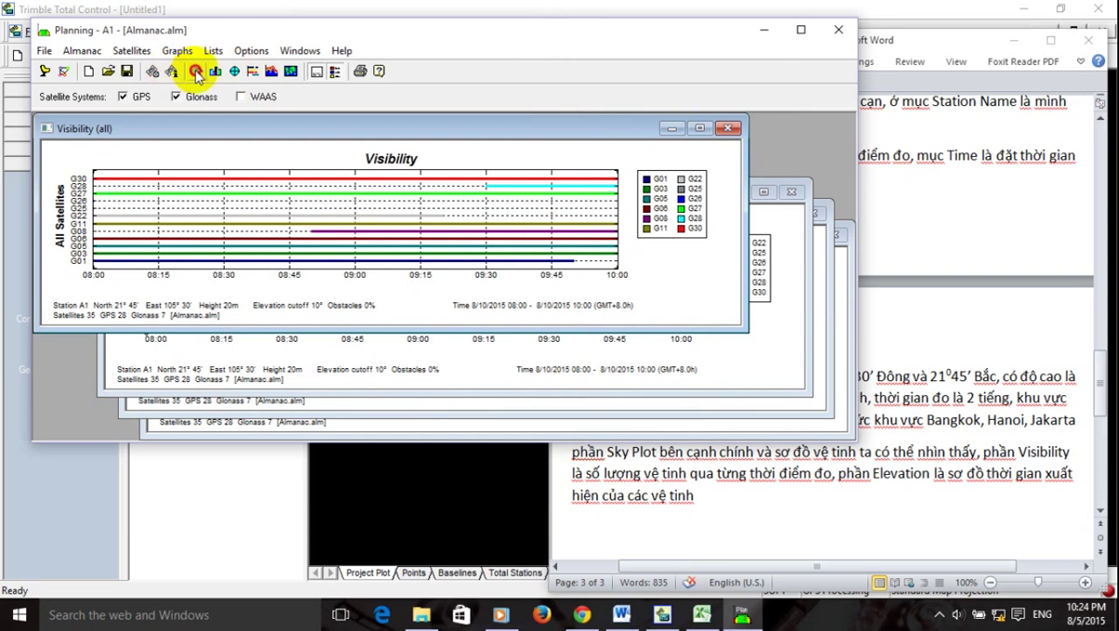
# View the Number of Satellites, Sky Plot, Visibility and DOP graphs for station A1.
pyautogui.click(215, 71)
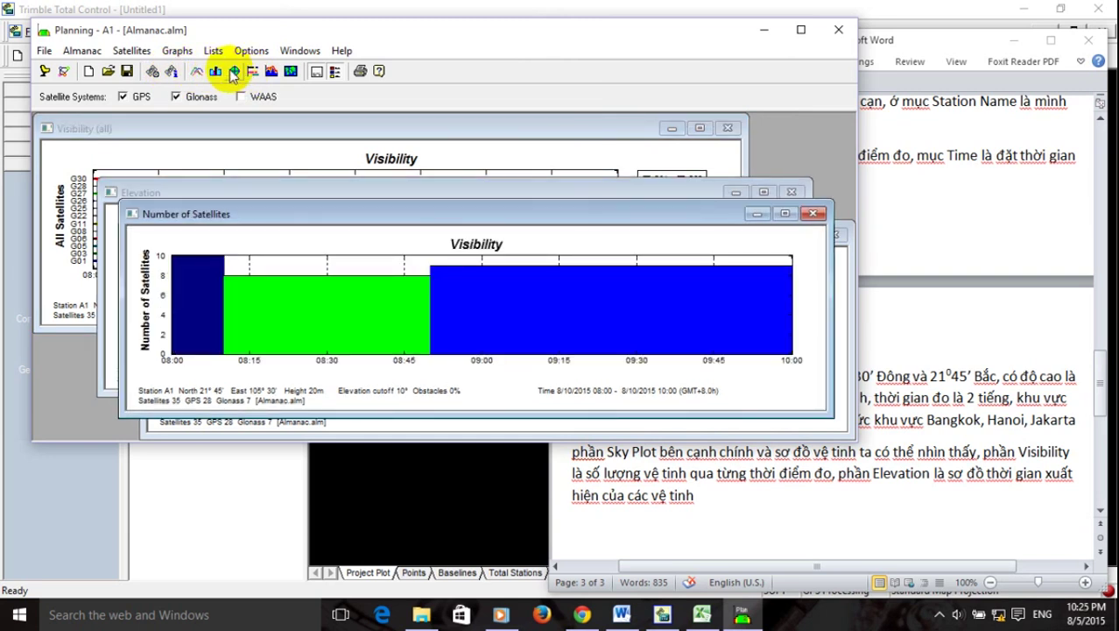
pyautogui.click(234, 71)
pyautogui.click(252, 71)
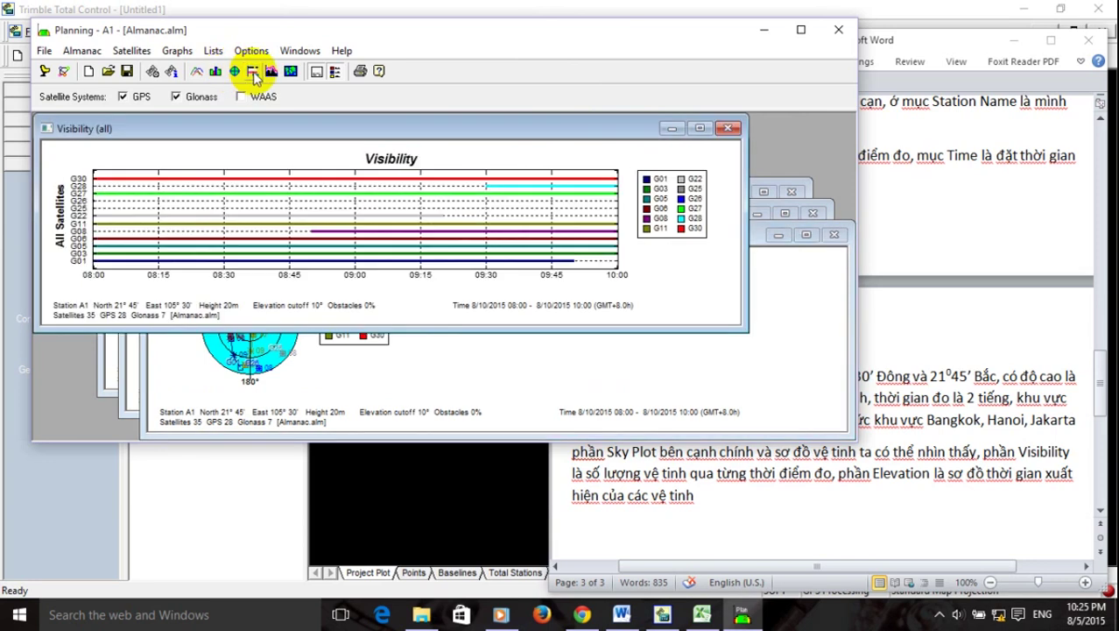
pyautogui.click(272, 72)
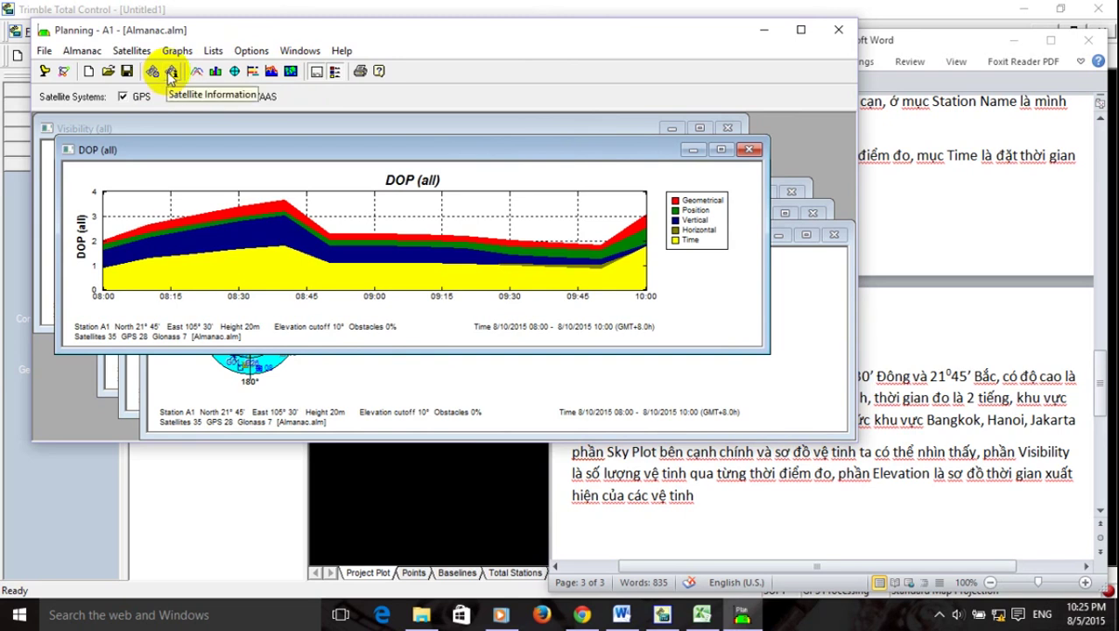
# Check the list of multistation names in the Multistation Analysis dialog and close it without changes.
pyautogui.click(62, 74)
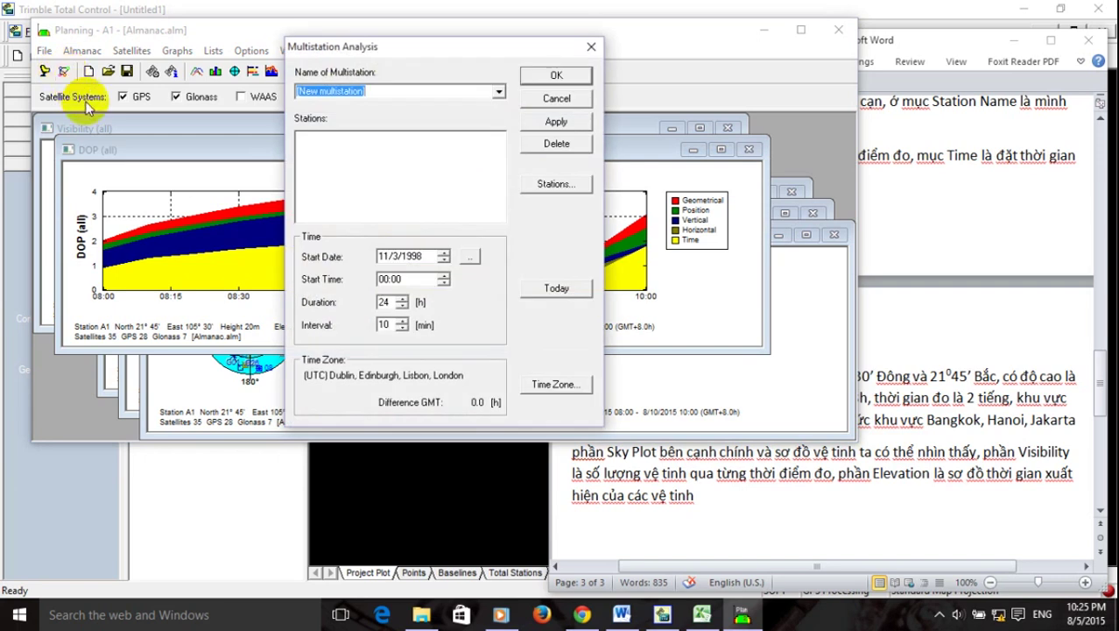
pyautogui.click(498, 92)
pyautogui.click(498, 92)
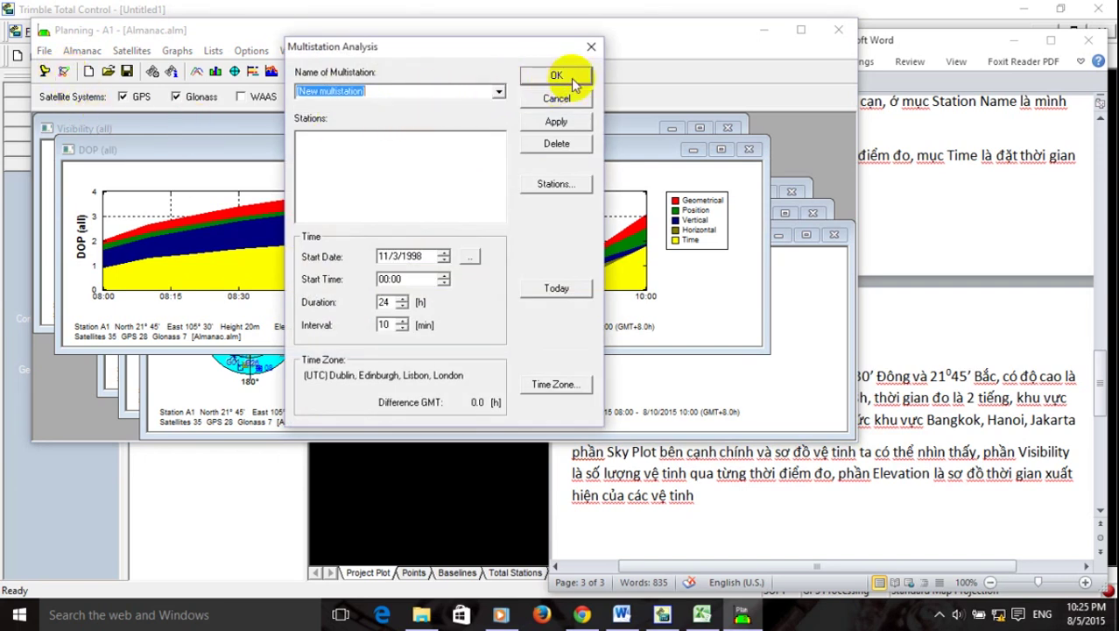
pyautogui.click(591, 46)
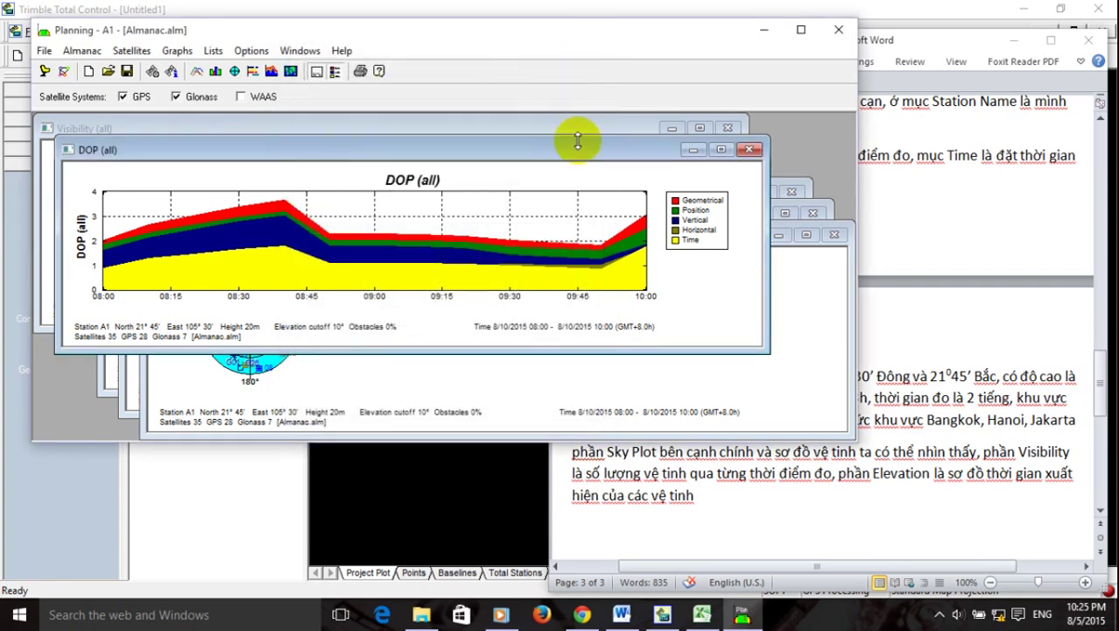
# Write "ta có thể thây đổi điều kiện thu tín hiệu vệ tinh" as a new paragraph at the end of the Word notes.
pyautogui.click(726, 514)
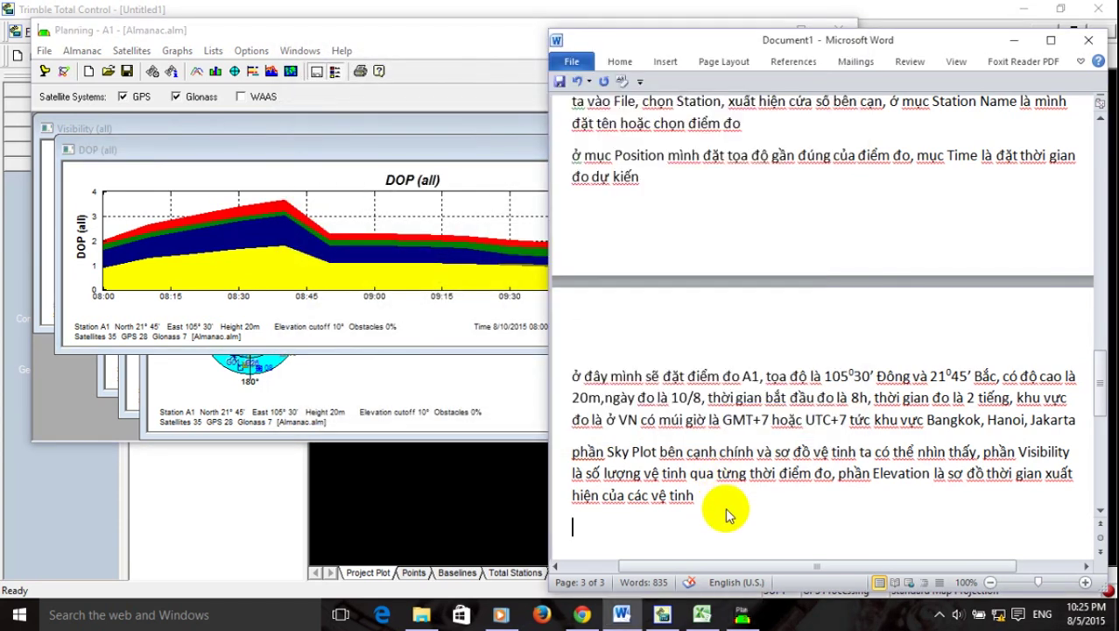
pyautogui.write('ta các')
pyautogui.write('ó')
pyautogui.write(' thể t')
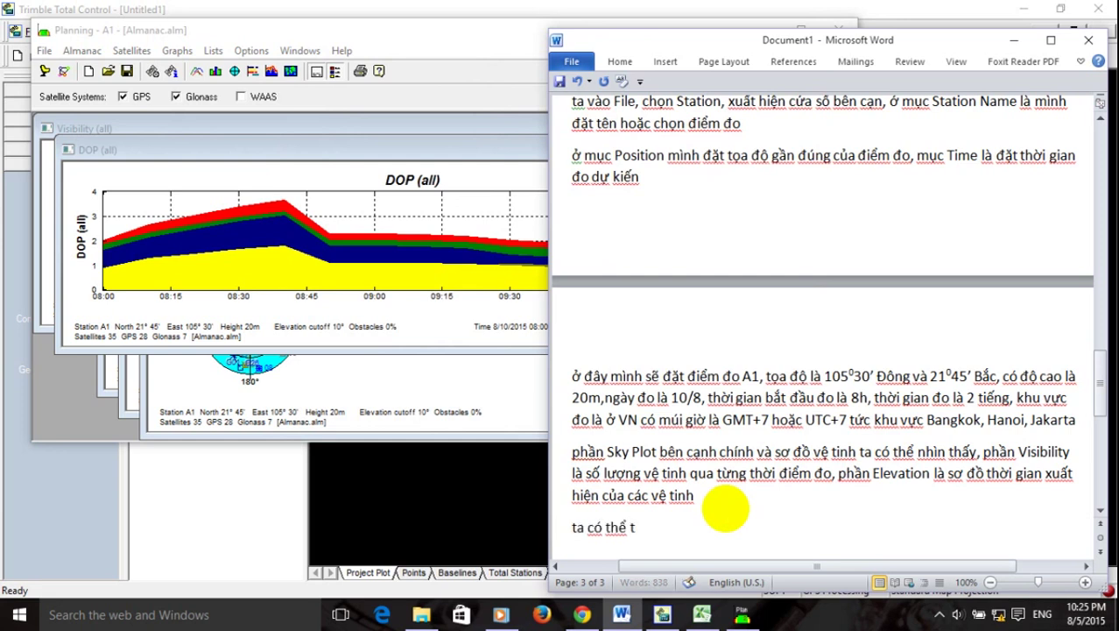
pyautogui.write('hây dôir')
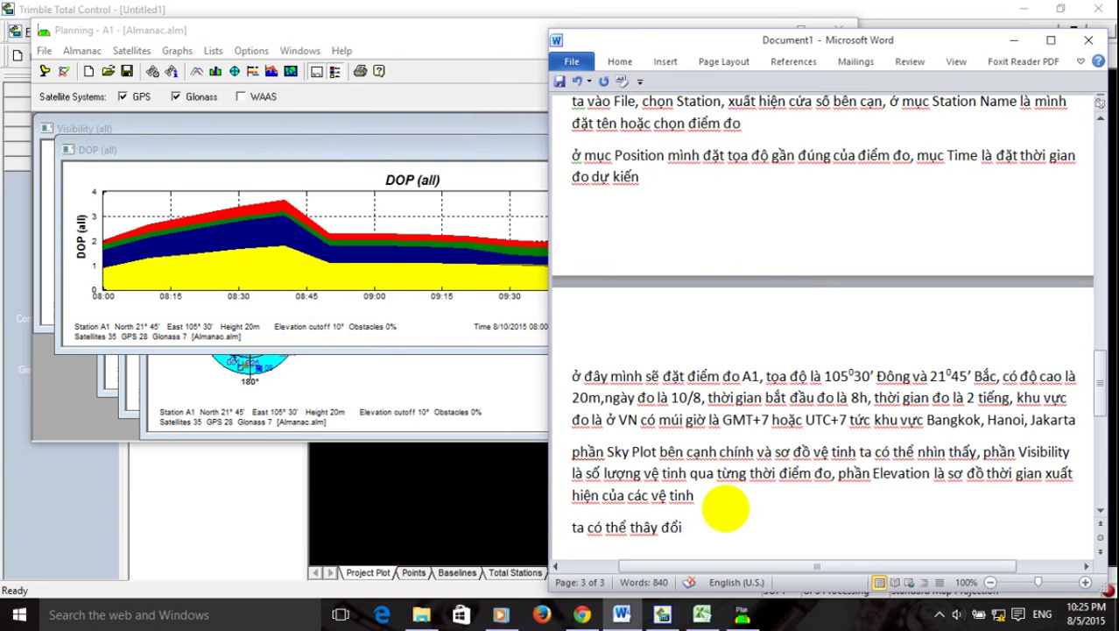
pyautogui.write('điều kiênj thu tie')
pyautogui.press('BackSpace')
pyautogui.write('ns hieeu veej tinh')
pyautogui.scroll(-1, 725, 508)
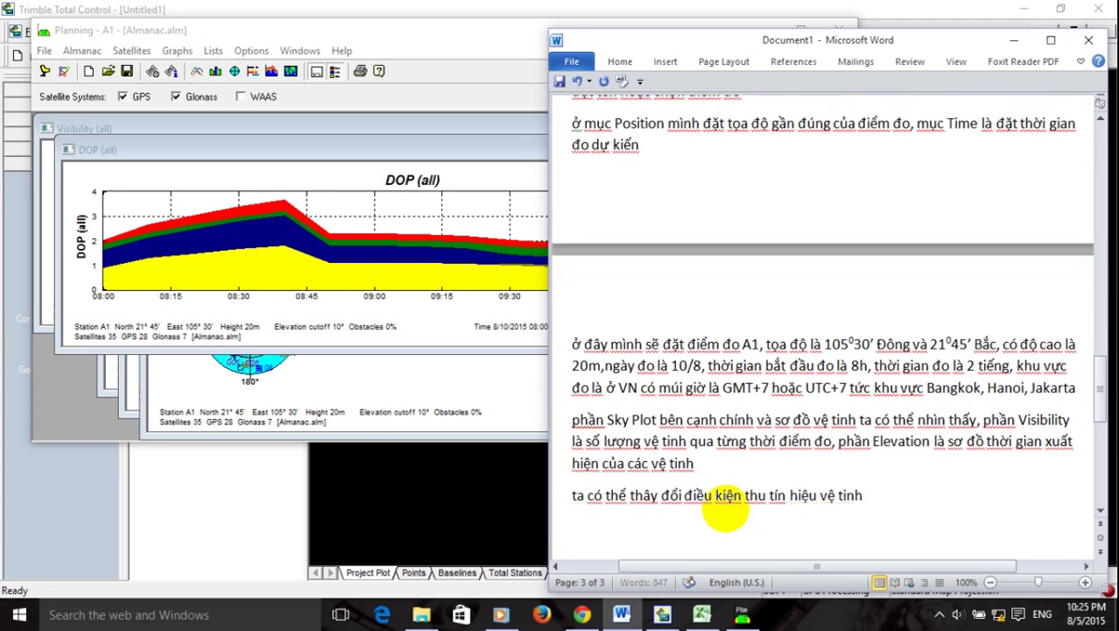
# Return to Planning, open the Obstruction Editor from station A1's Station Editor, and move it clear of the Word notes.
pyautogui.click(185, 37)
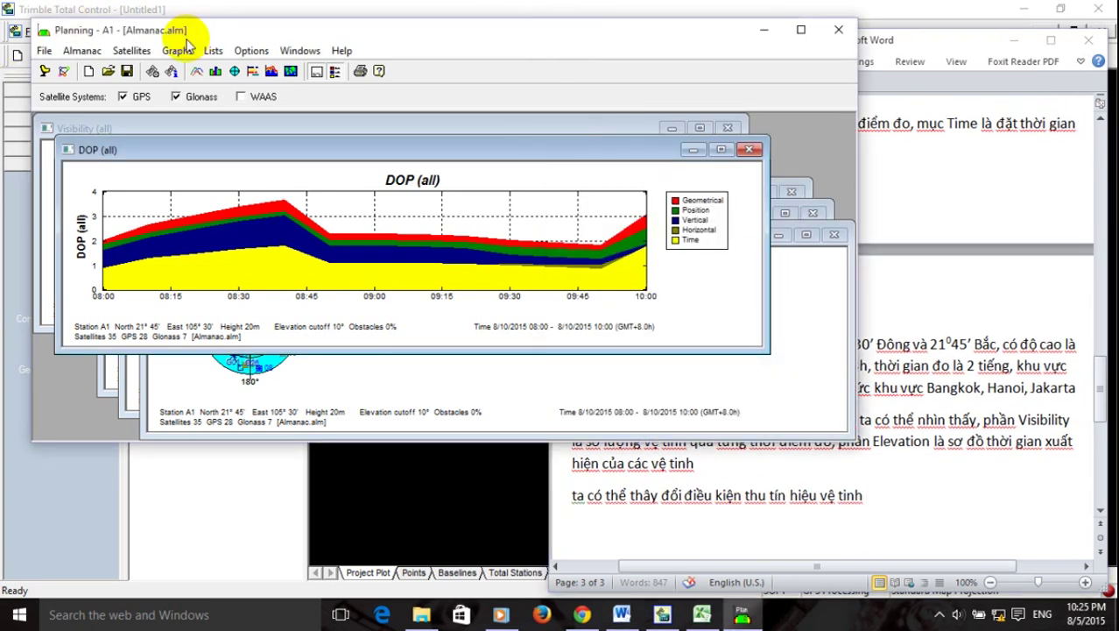
pyautogui.click(44, 50)
pyautogui.click(53, 70)
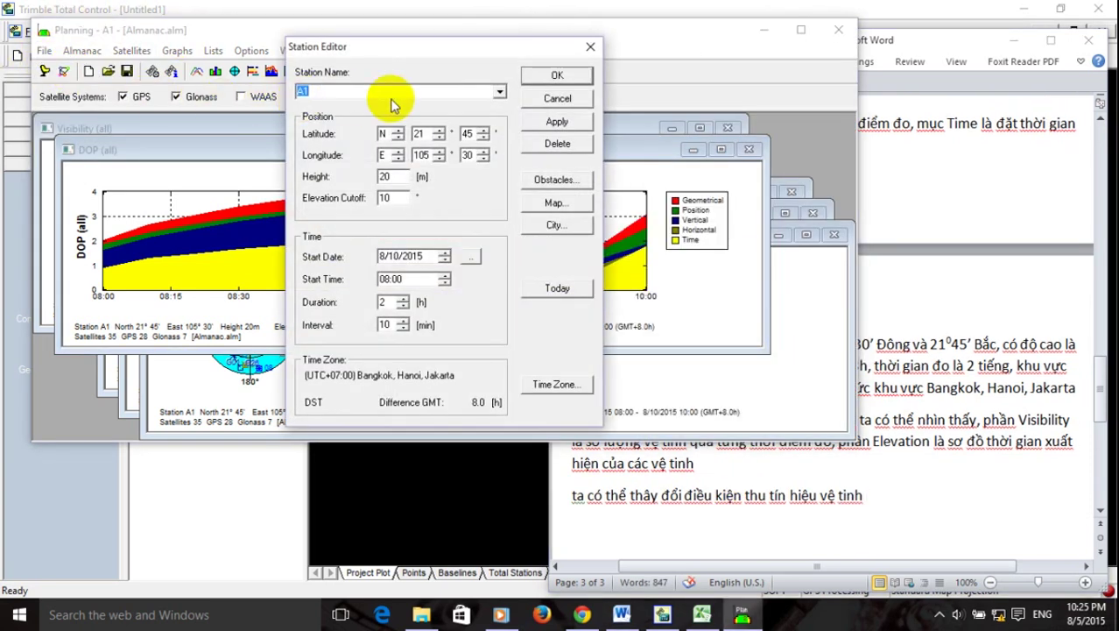
pyautogui.click(556, 181)
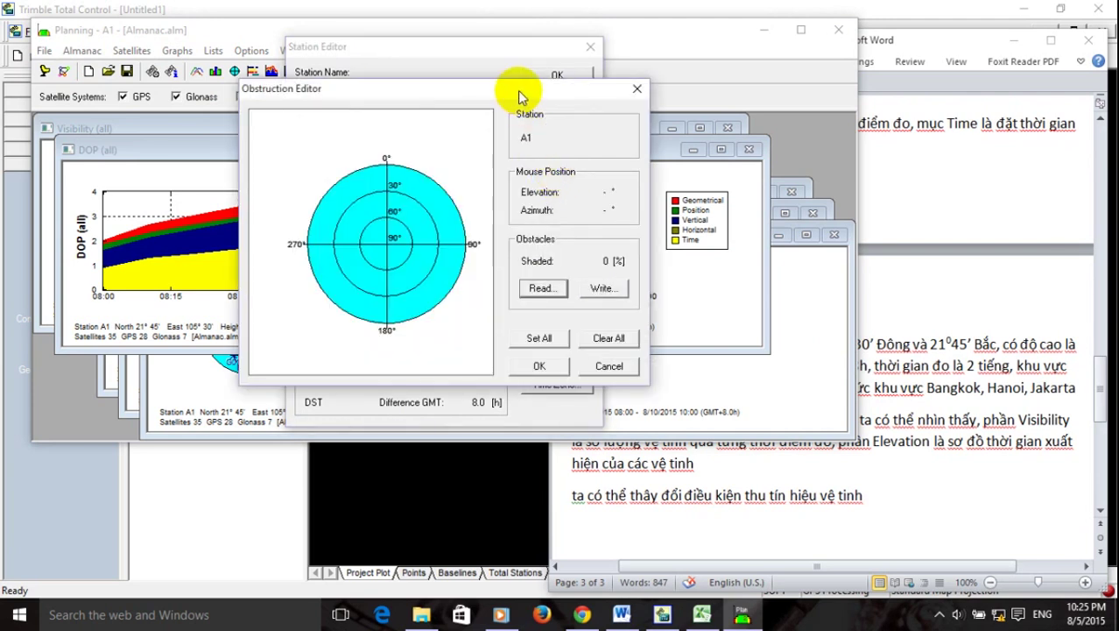
pyautogui.moveTo(520, 97); pyautogui.dragTo(410, 94)
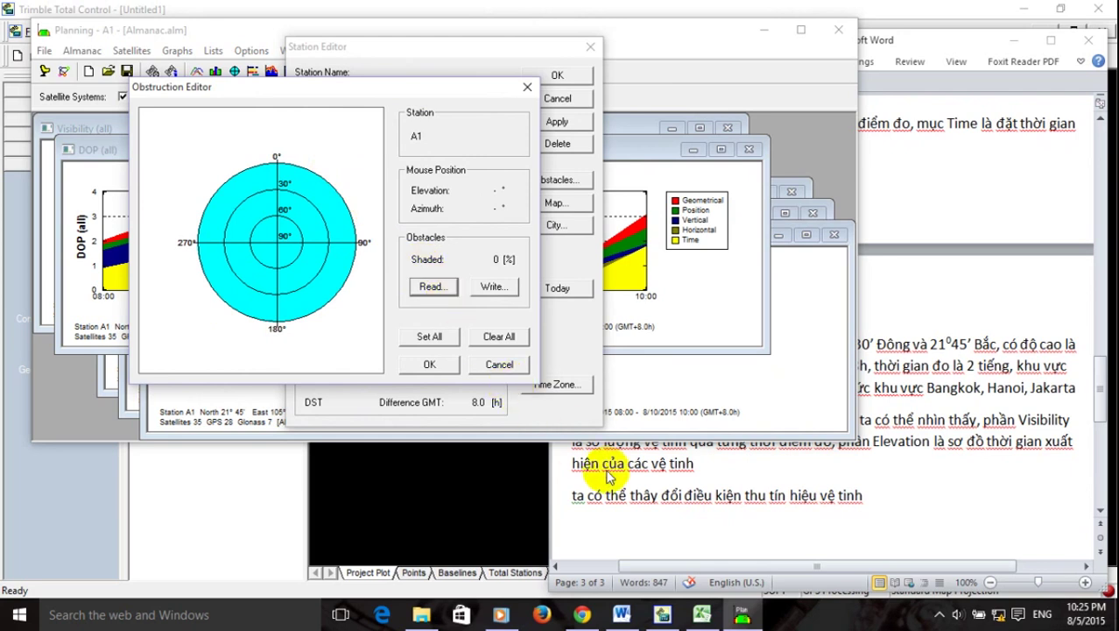
# Start a new paragraph reading "đây là" at the end of the Word notes.
pyautogui.click(847, 503)
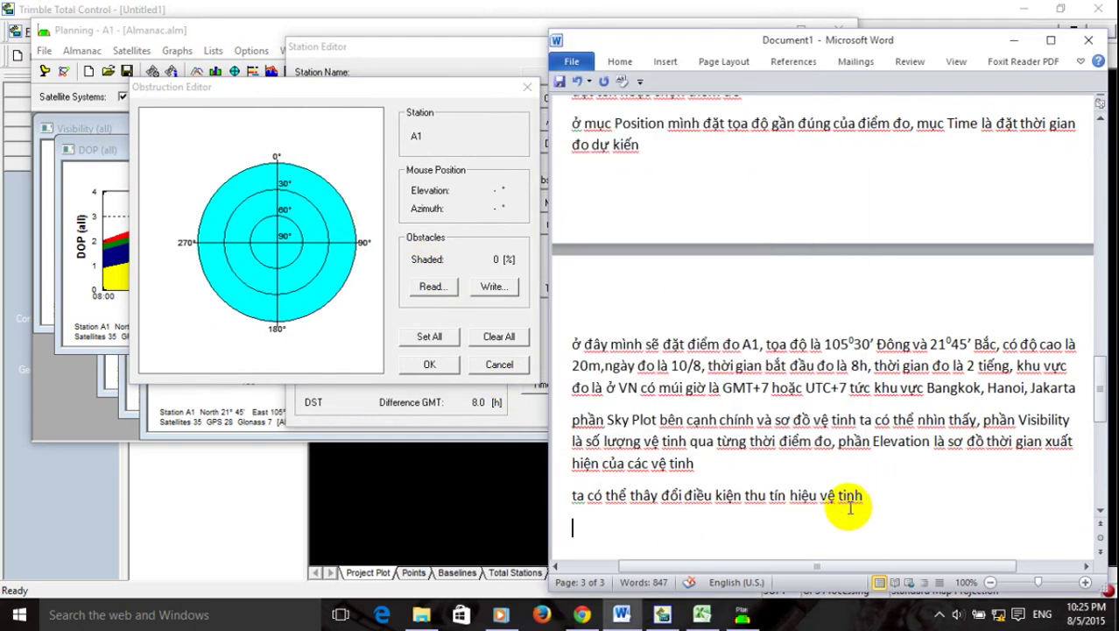
pyautogui.write('d')
pyautogui.write('ây')
pyautogui.write(' là')
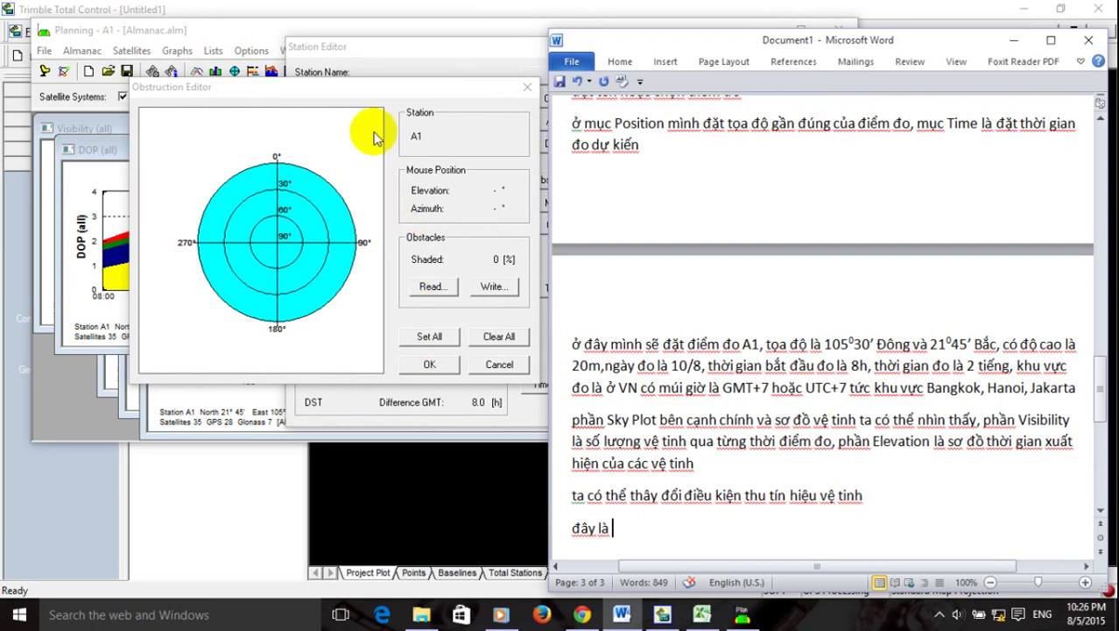
# Close the Obstruction Editor without changes and move the Station Editor clear of the Word window.
pyautogui.click(382, 98)
pyautogui.click(526, 86)
pyautogui.moveTo(515, 50); pyautogui.dragTo(338, 54)
# Delete the unfinished paragraph "đây là" from the end of the Word notes.
pyautogui.click(639, 534)
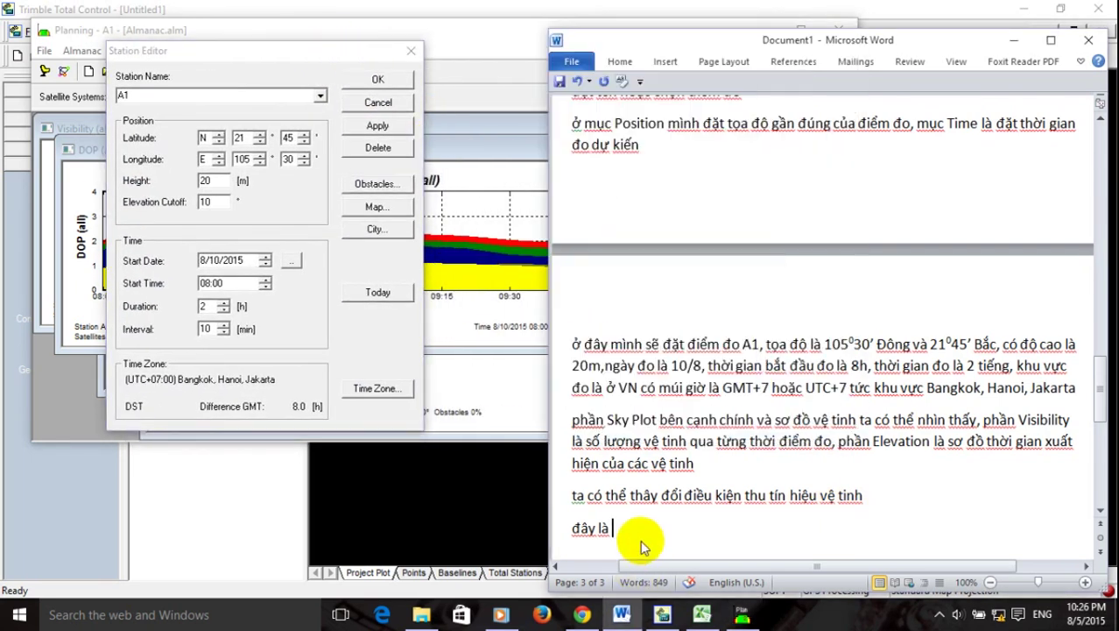
pyautogui.press('BackSpace')
pyautogui.press('BackSpace')
pyautogui.press('BackSpace')
pyautogui.press('BackSpace')
pyautogui.press('BackSpace')
pyautogui.press('BackSpace')
pyautogui.press('BackSpace')
pyautogui.press('BackSpace')
pyautogui.press('BackSpace')
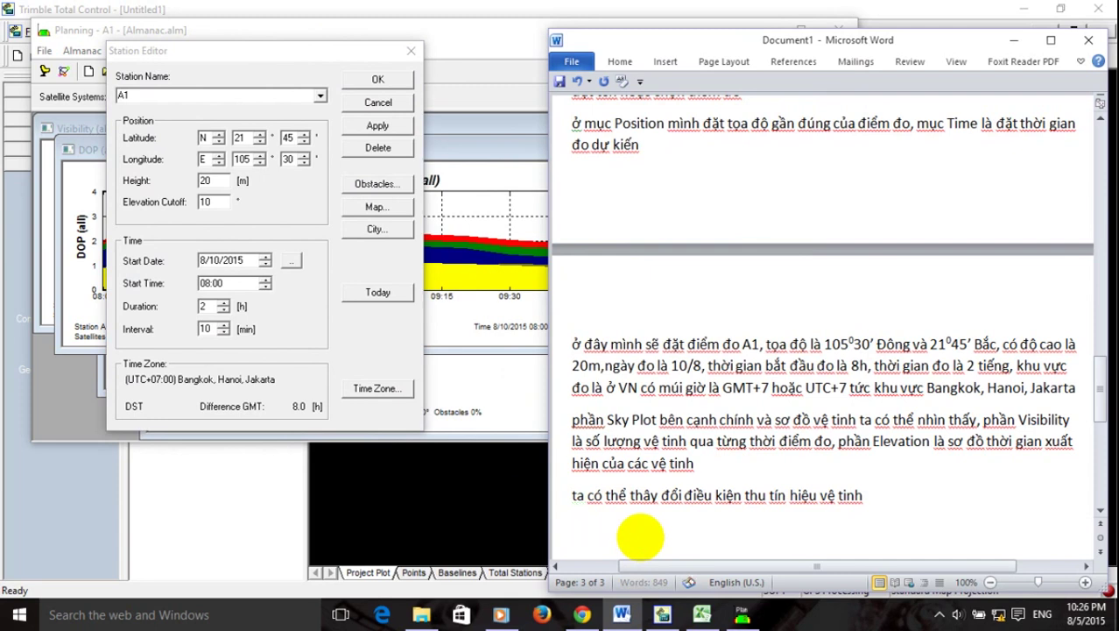
# Continue the last Word paragraph with ", ở đây ta vào phần Obstacles để thay đổi điều kiện thu tín hiệu".
pyautogui.write('h, ở đây tao v')
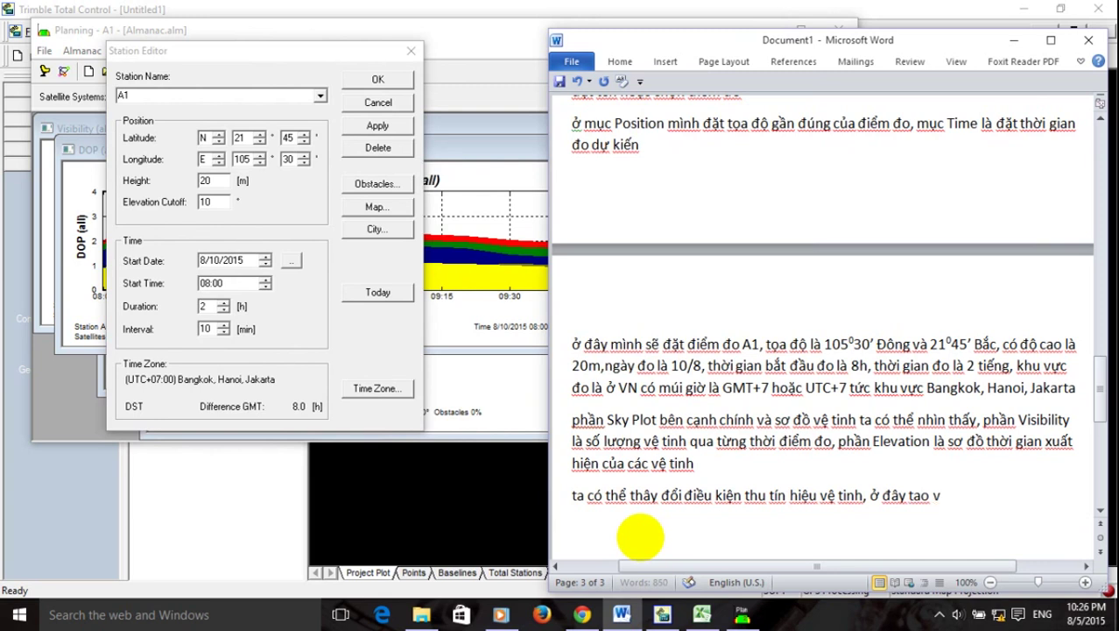
pyautogui.press('BackSpace')
pyautogui.press('BackSpace')
pyautogui.press('BackSpace')
pyautogui.write('vệ tinh, ở đây ta vào phần')
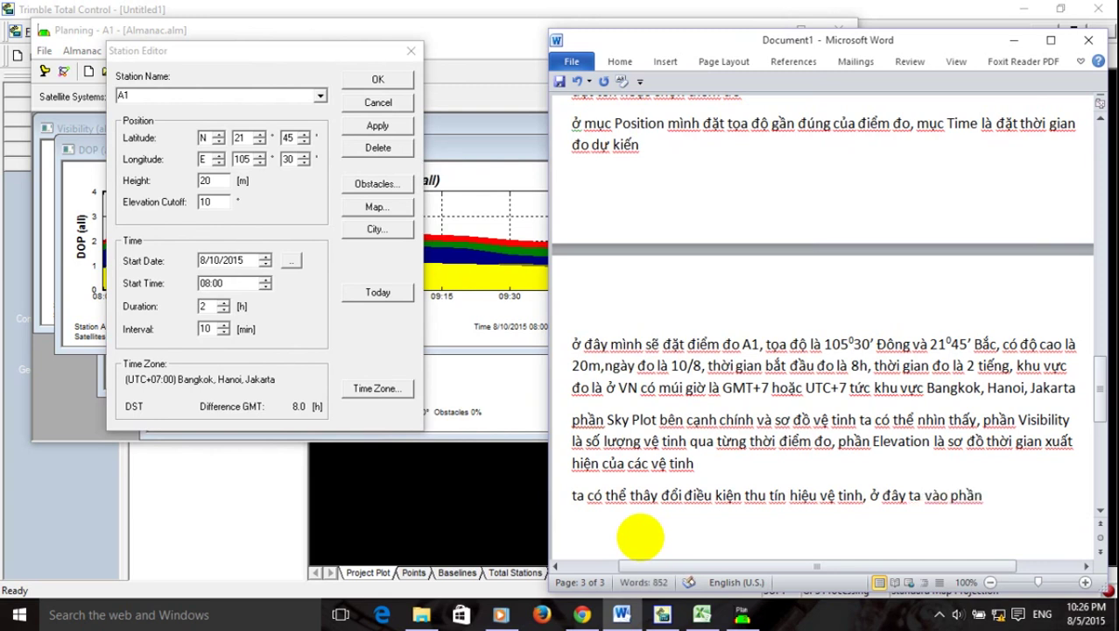
pyautogui.write(' Ob')
pyautogui.write('s')
pyautogui.write('tacle')
pyautogui.write('s ')
pyautogui.write('đê')
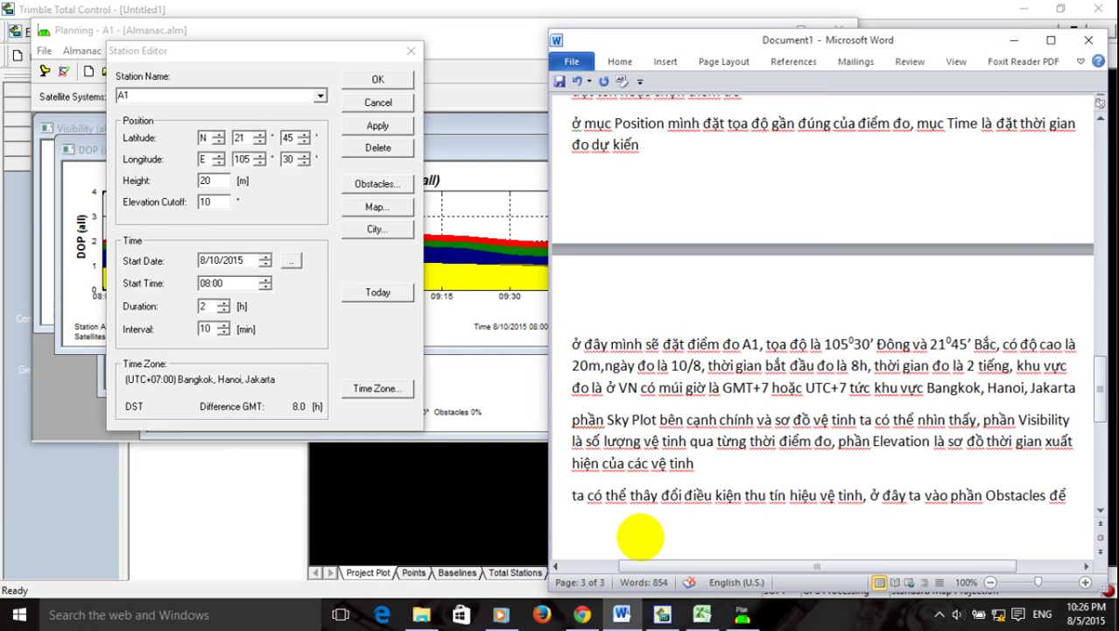
pyautogui.write('thay')
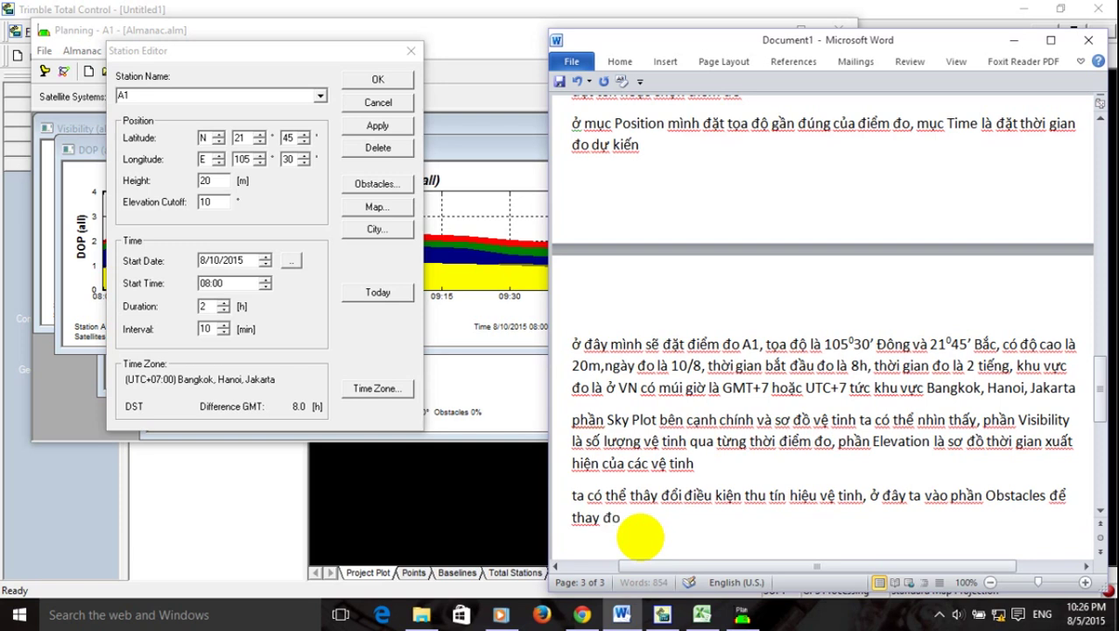
pyautogui.write(' đổi điều kiện thu')
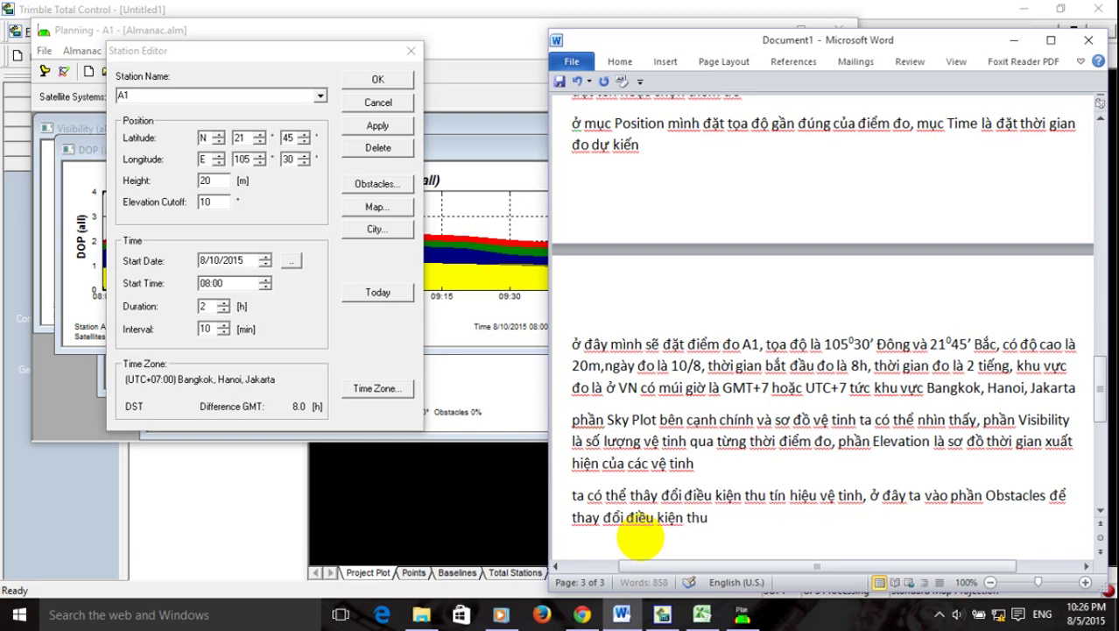
pyautogui.write(' tín hieệu')
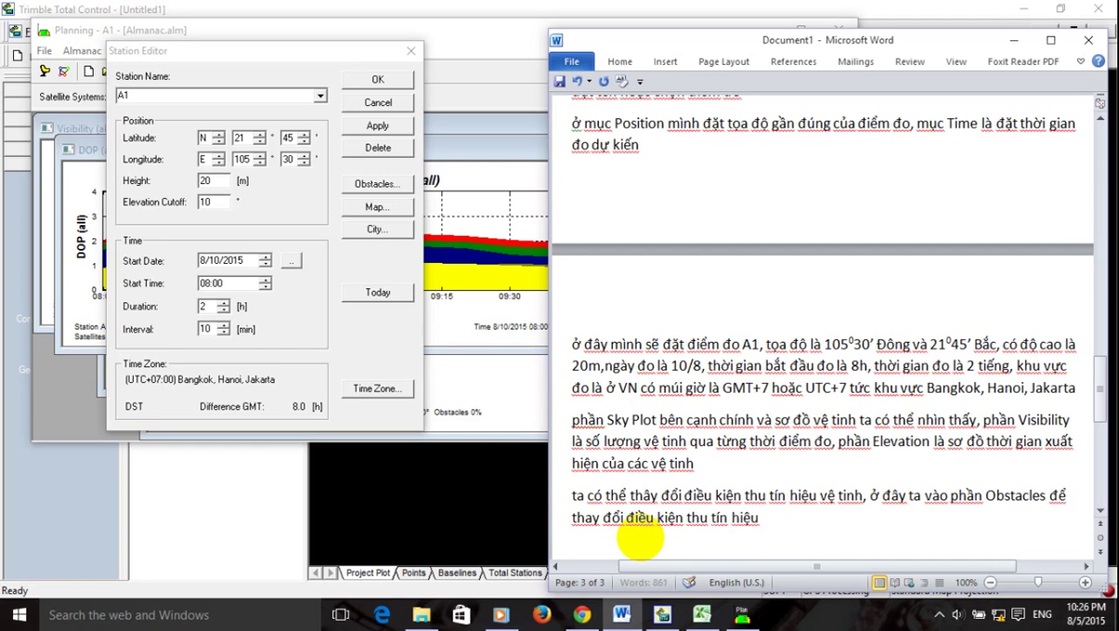
# Complete the last Word sentence with " vệ tinh" and open the obstacle settings for station A1.
pyautogui.write(' vệ tinh')
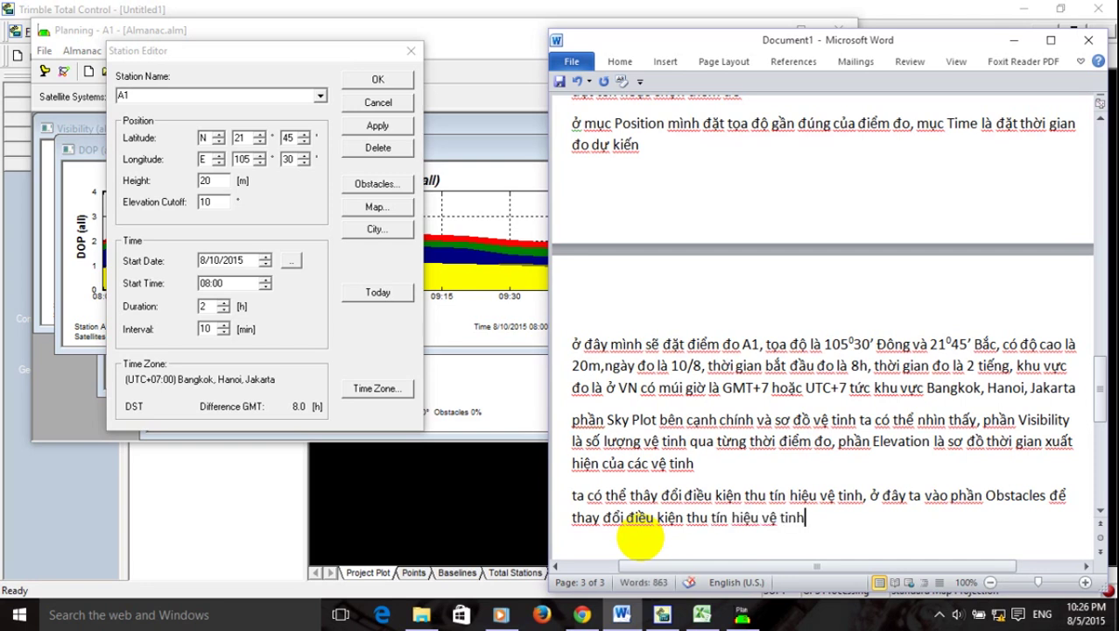
pyautogui.click(376, 184)
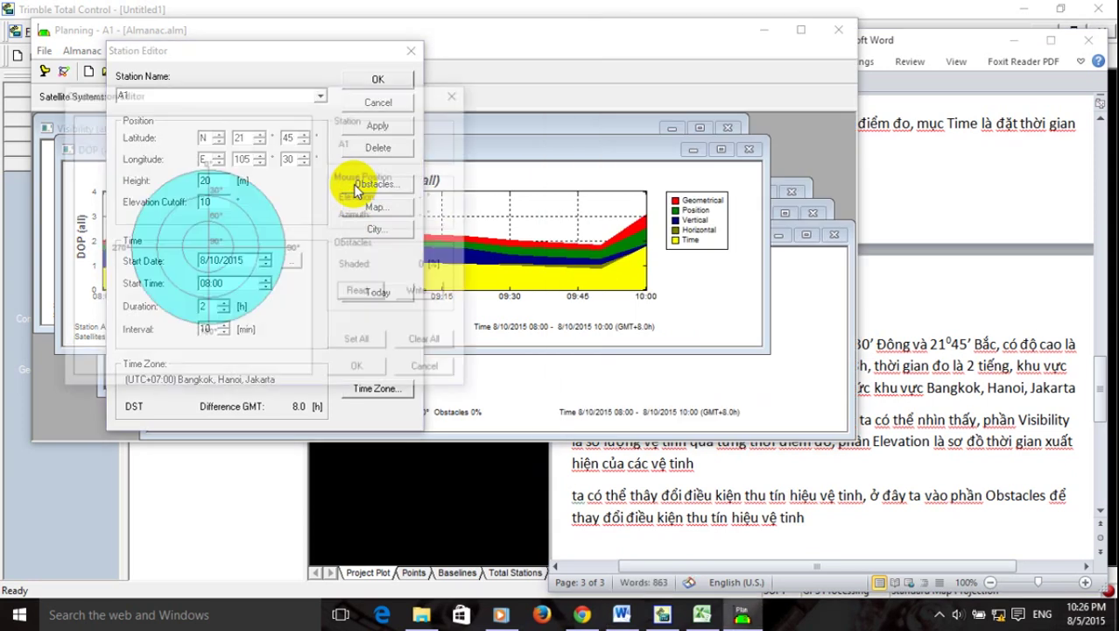
# Continue the Word notes with ". Bên cạnh là sơ đồ vị trí điểm đo, ta có thể khoanh vùng".
pyautogui.click(708, 498)
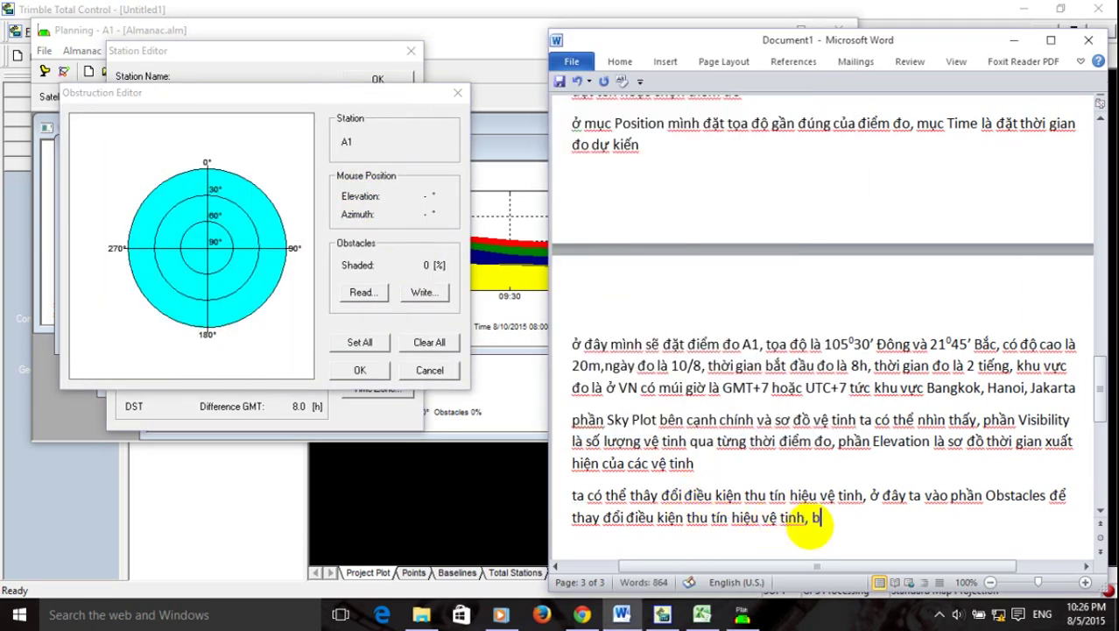
pyautogui.write('. Bên can')
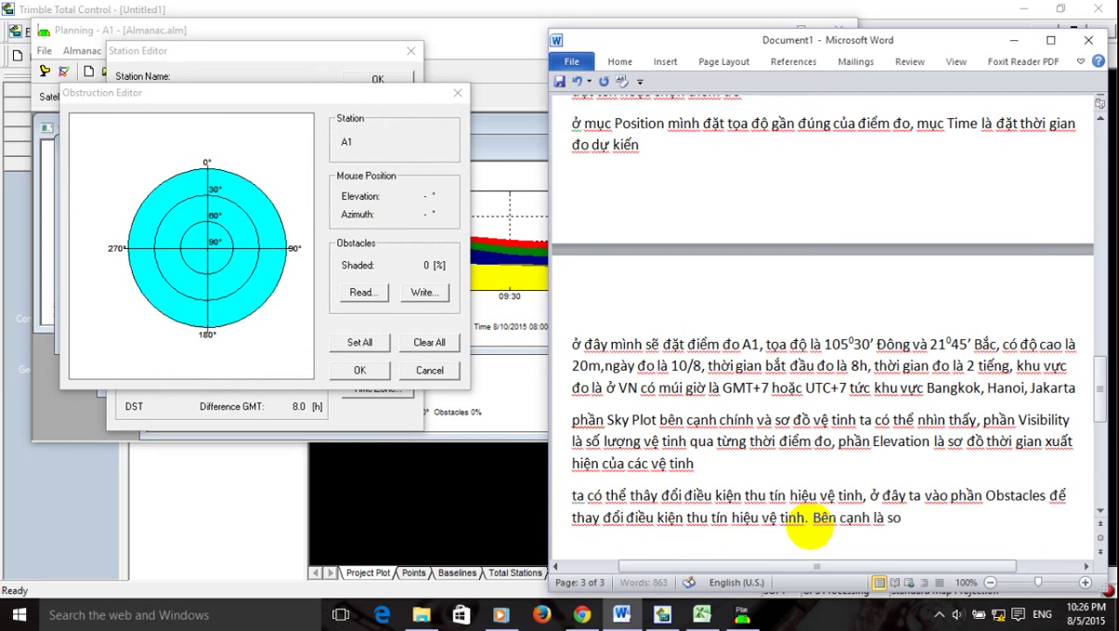
pyautogui.write('h là sơ đồ')
pyautogui.press('BackSpace')
pyautogui.write('ồ đie')
pyautogui.press('BackSpace')
pyautogui.press('BackSpace')
pyautogui.press('BackSpace')
pyautogui.write('vij tris ddieemr ddo, ta cos theer khoanh vungf')
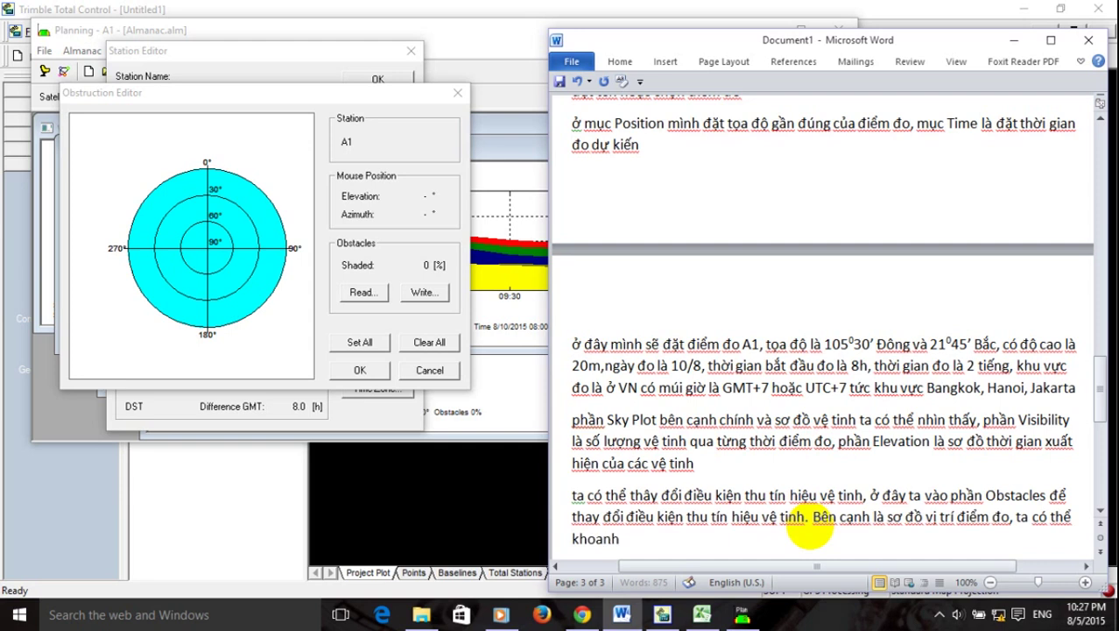
# Extend the sentence in Word with " hướng nào xung quanh điểm đo bị che khuất, ở".
pyautogui.write(' huowngs')
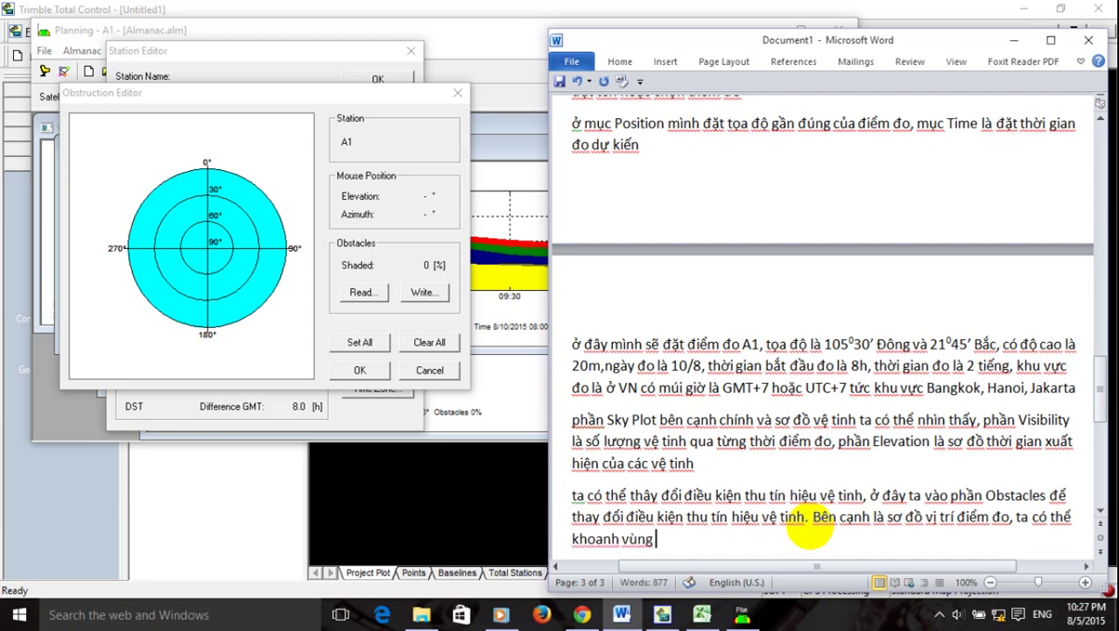
pyautogui.write(' nao')
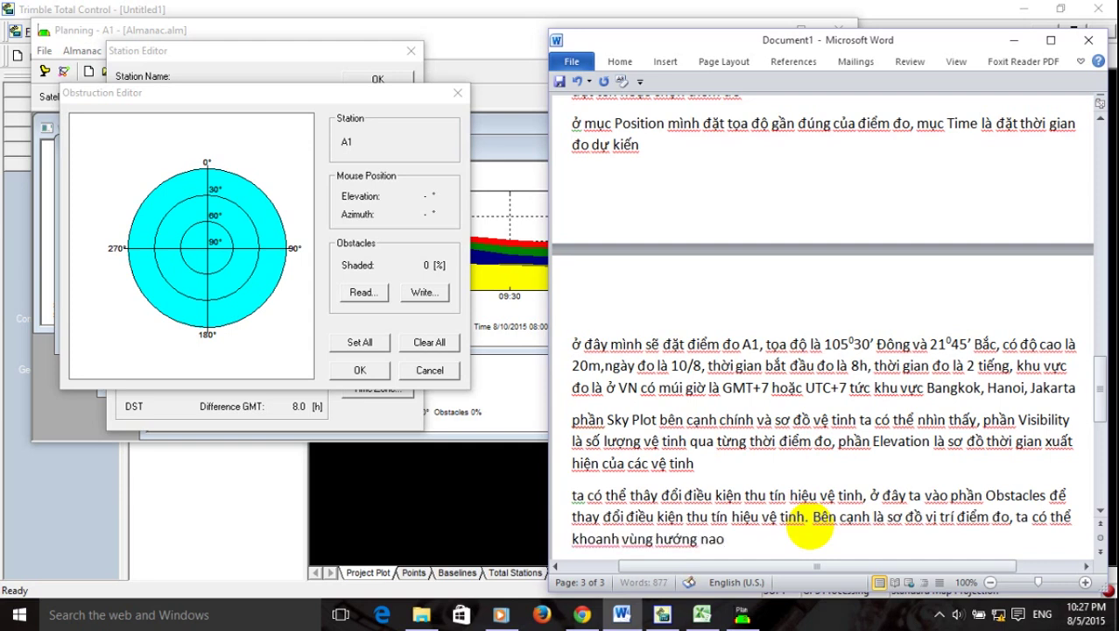
pyautogui.write('f xung quanh')
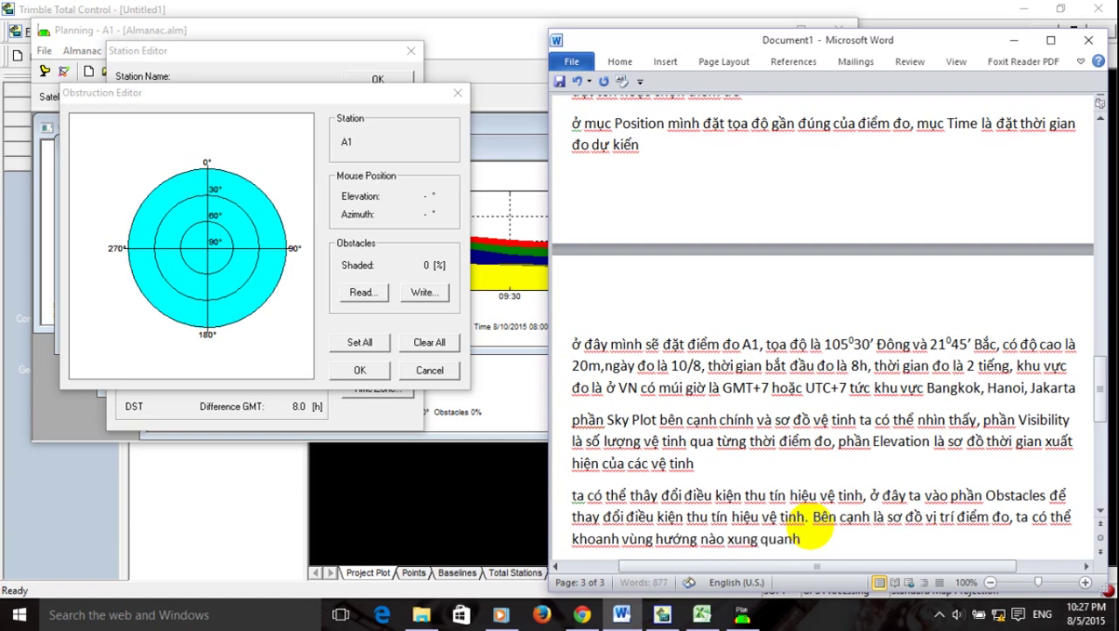
pyautogui.write(' ddieemr ddo')
pyautogui.write(' bij c')
pyautogui.write('h')
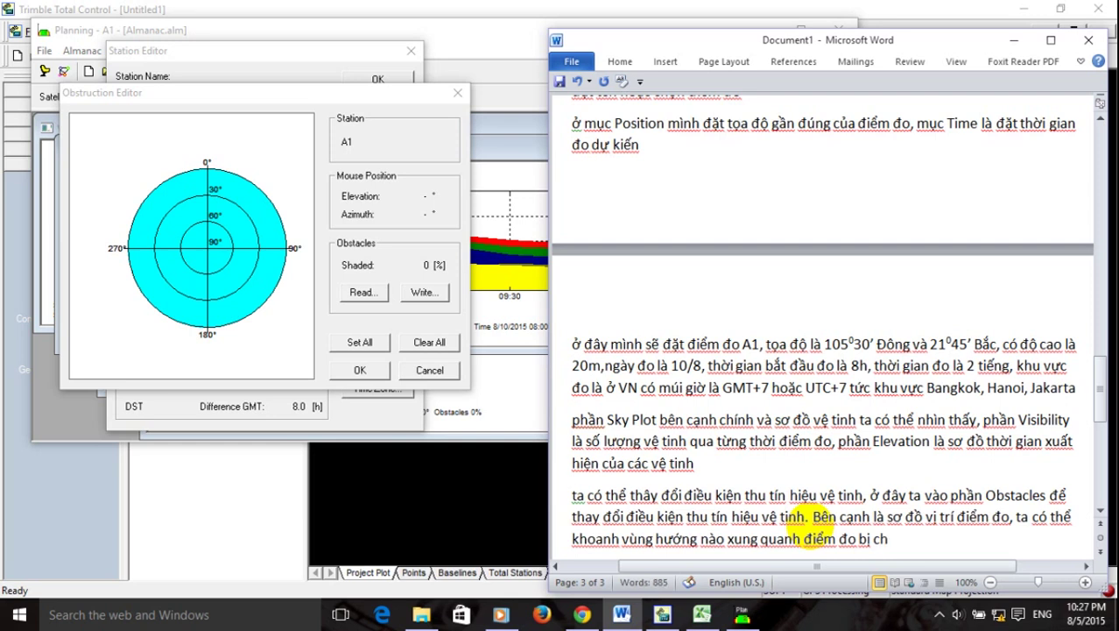
pyautogui.write('e khuaats, owr')
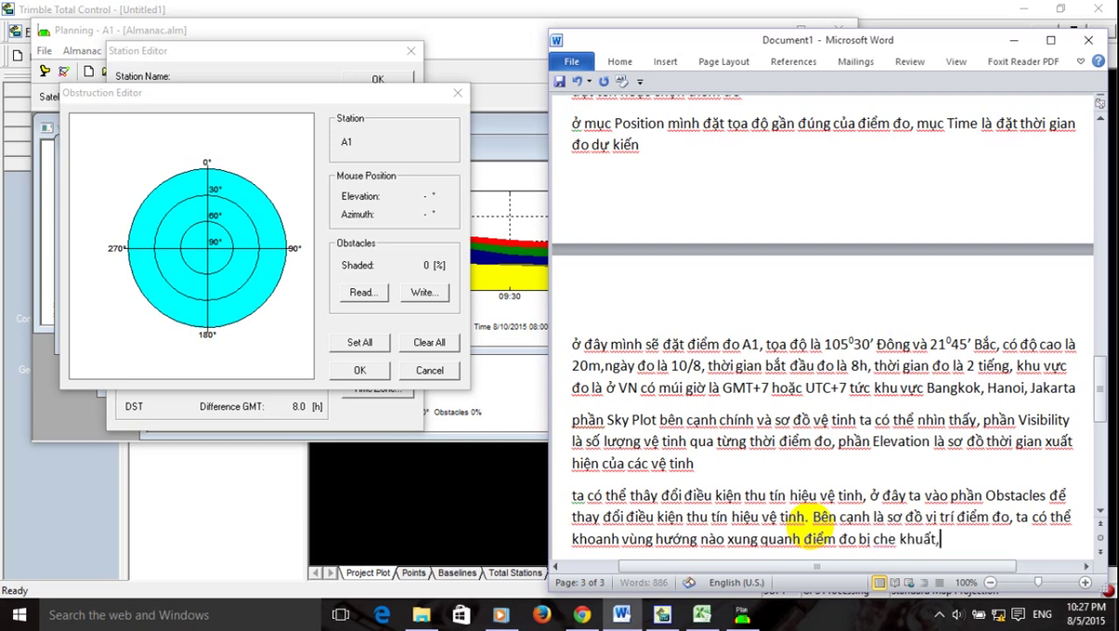
# Add "đây ta ví dụ ở phía Bắc của điểm đo có 1 tòa nhà cao bị che khuất chẳng hạn" and start a new paragraph.
pyautogui.write(' ddaay ')
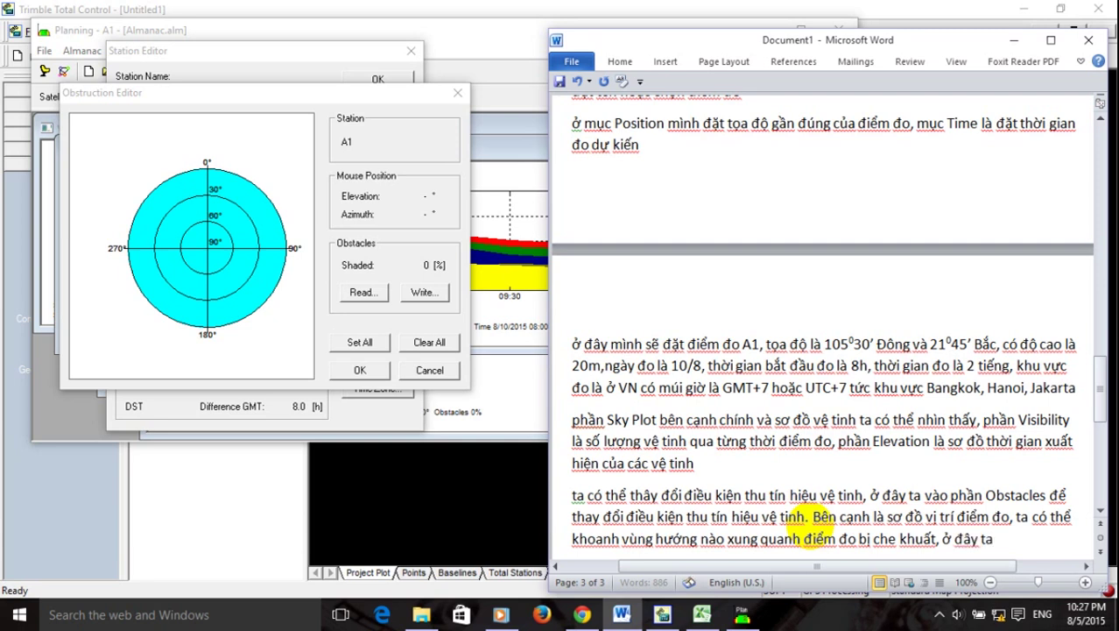
pyautogui.write('ta vis duj owr')
pyautogui.write(' phia')
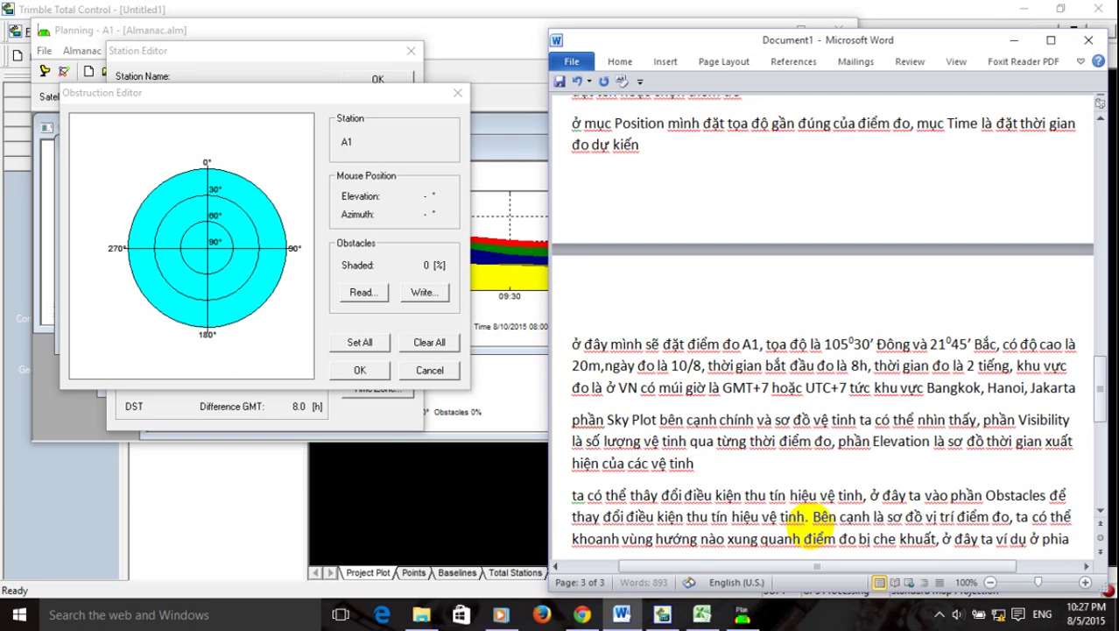
pyautogui.write(' Bawcs cuar ddieemr ddo cos 1')
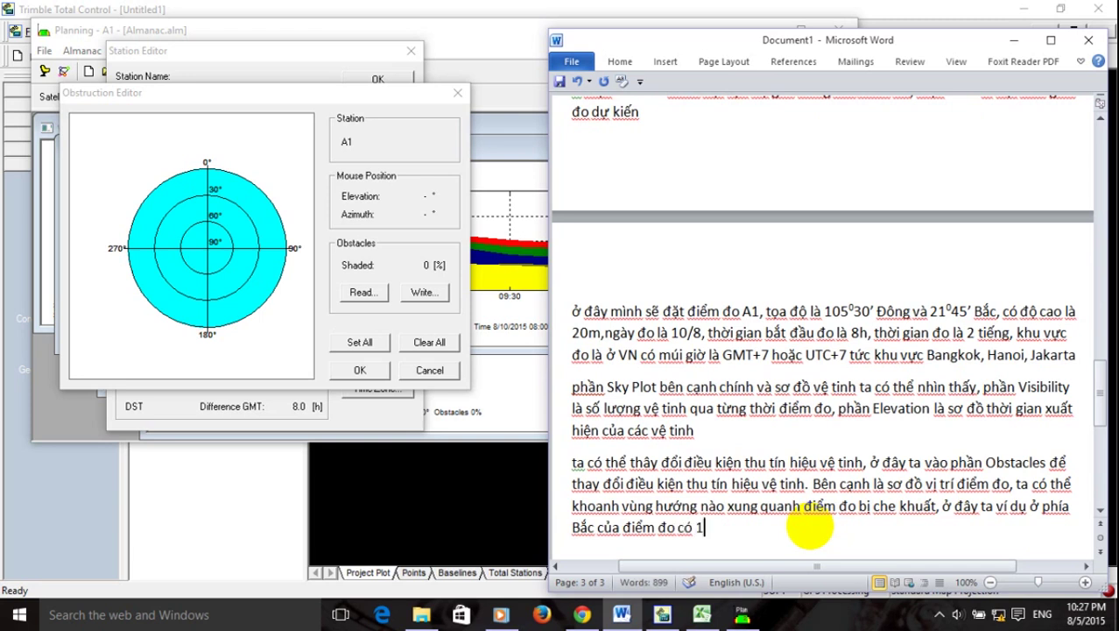
pyautogui.write(' toaf nhaf cao vb')
pyautogui.press('BackSpace')
pyautogui.press('BackSpace')
pyautogui.write('bij c')
pyautogui.write('he kha')
pyautogui.press('BackSpace')
pyautogui.write('uaats chawngr h')
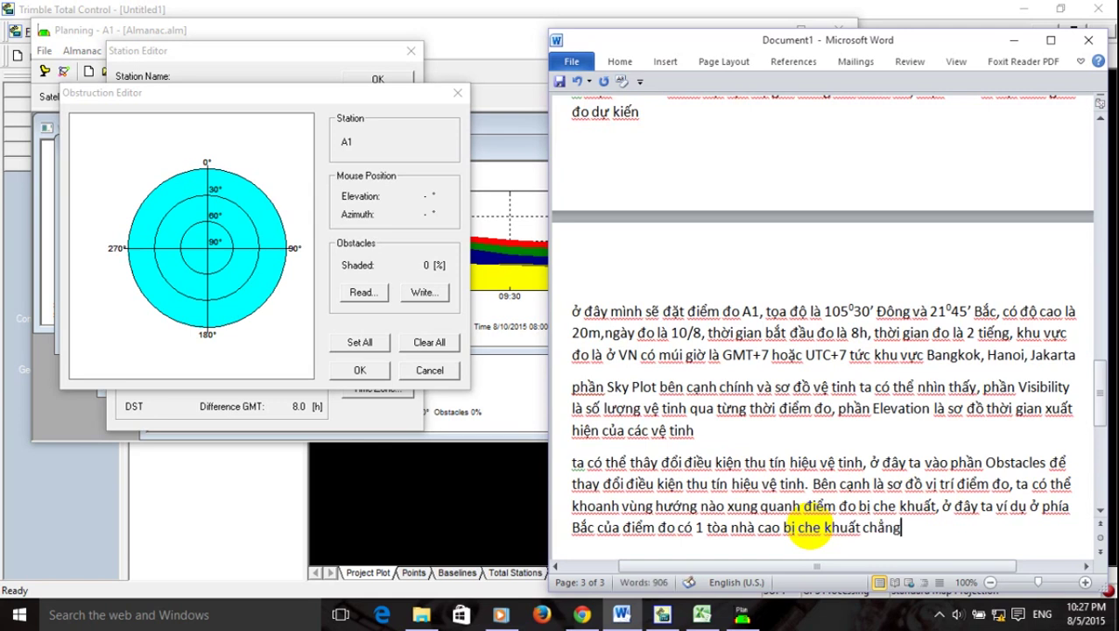
pyautogui.write('anj')
pyautogui.press('Return')
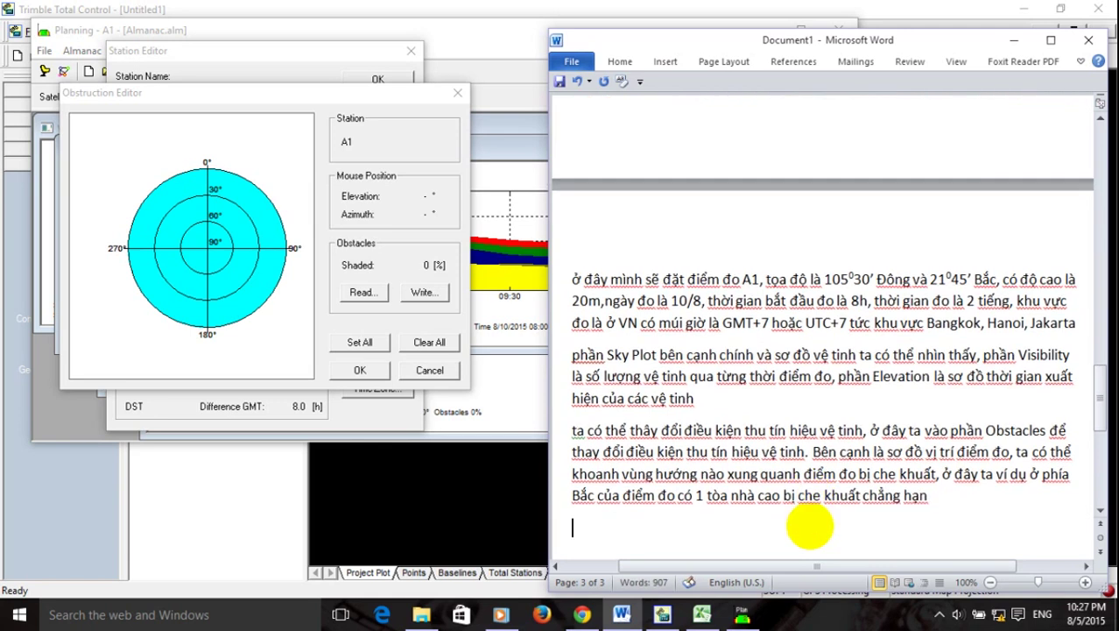
# Shade an obstruction at the north edge of A1's obstruction diagram, up to about 30° elevation and covering about 6% of the sky.
pyautogui.click(236, 94)
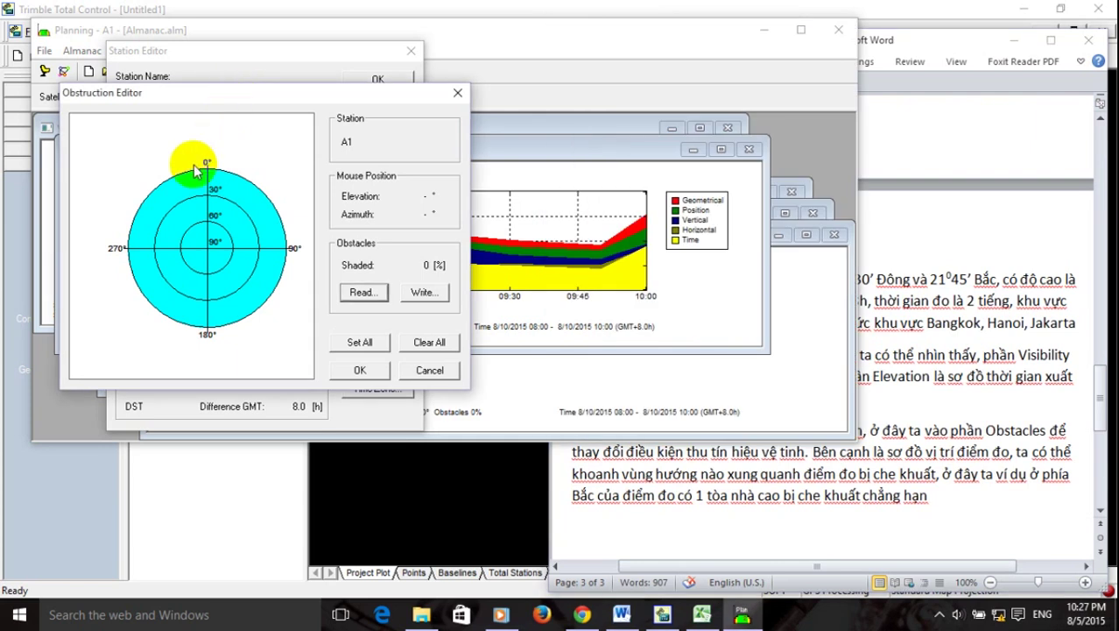
pyautogui.moveTo(174, 191)
pyautogui.mouseDown()
pyautogui.moveTo(162, 184)
pyautogui.moveTo(177, 198)
pyautogui.moveTo(228, 201)
pyautogui.moveTo(255, 185)
pyautogui.moveTo(245, 193)
pyautogui.mouseUp()
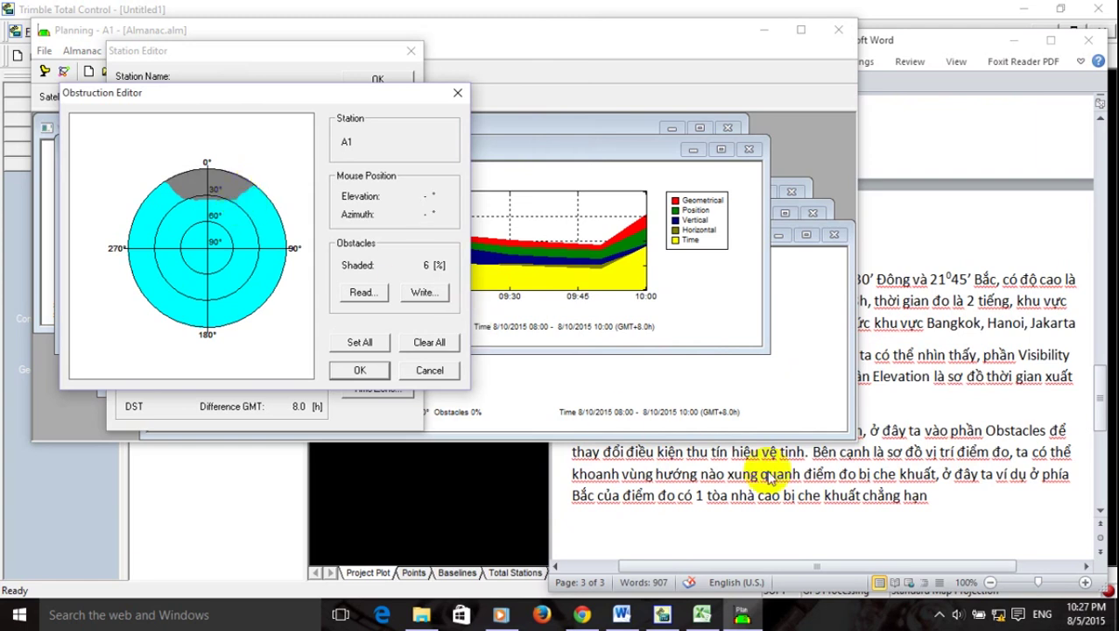
# Append ", them ở phía Đông Nam của điểm đo cũng bị che khuất nữa" after "chẳng hạn" in the Word notes.
pyautogui.click(926, 497)
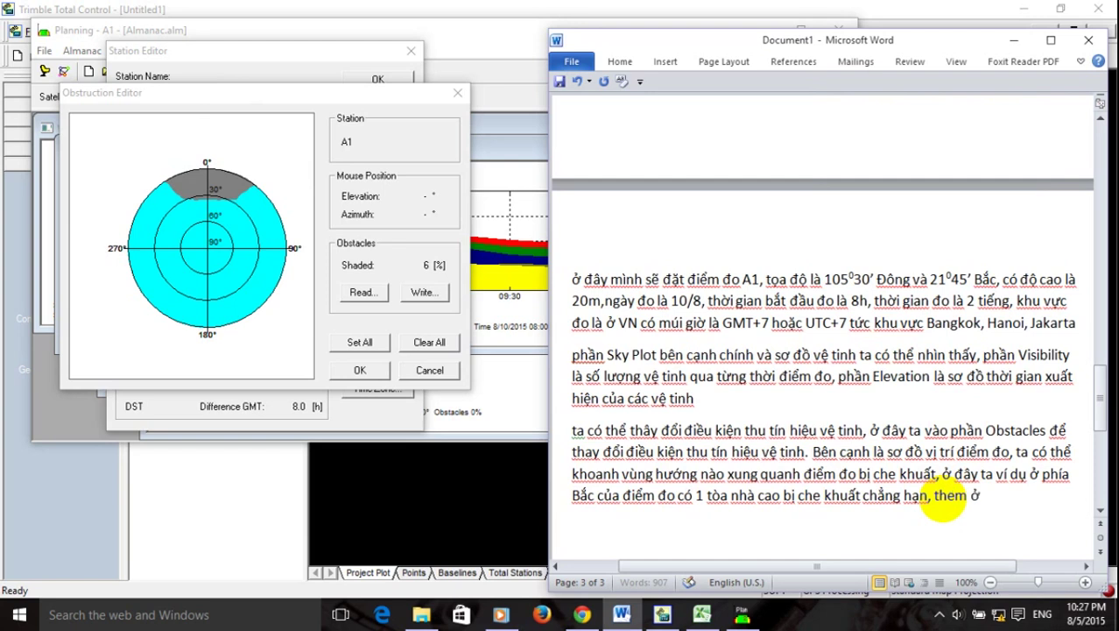
pyautogui.write('hiá D')
pyautogui.write('ông Na')
pyautogui.write('m cu')
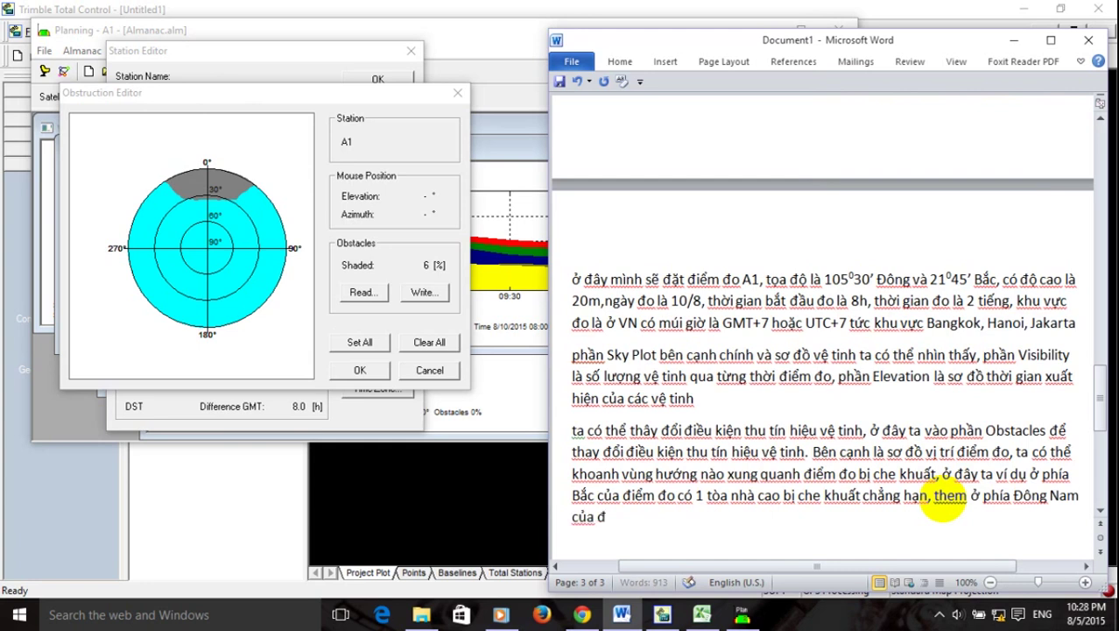
pyautogui.write(' d')
pyautogui.press('BackSpace')
pyautogui.press('BackSpace')
pyautogui.press('BackSpace')
pyautogui.press('BackSpace')
pyautogui.press('BackSpace')
pyautogui.press('BackSpace')
pyautogui.write('điểm đo')
pyautogui.write(' cung bị')
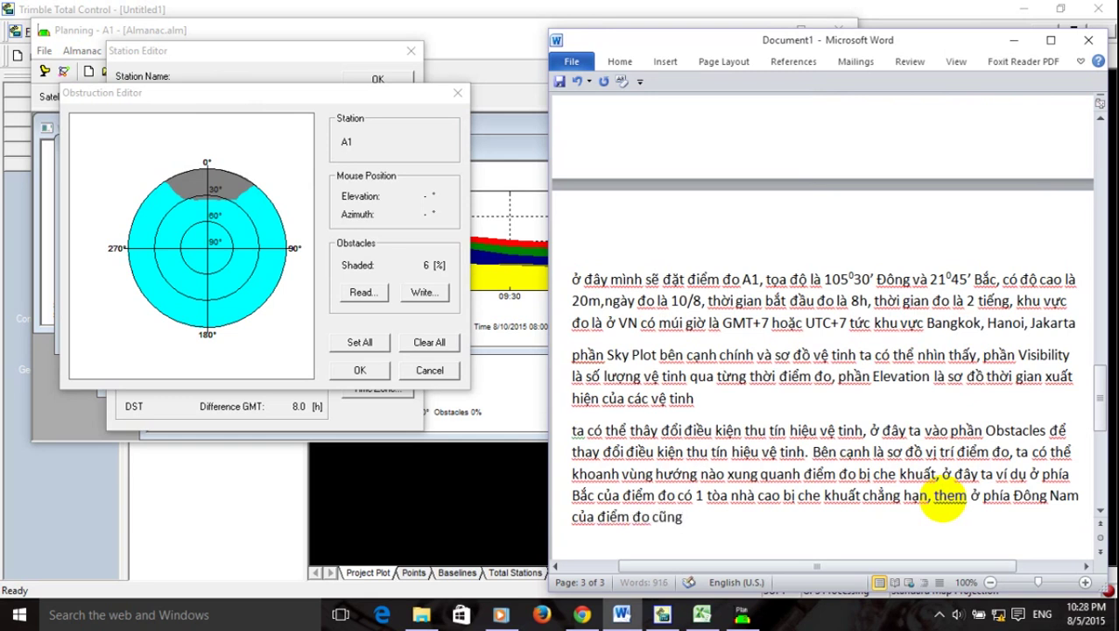
pyautogui.write(' che k')
pyautogui.write('huất nưax')
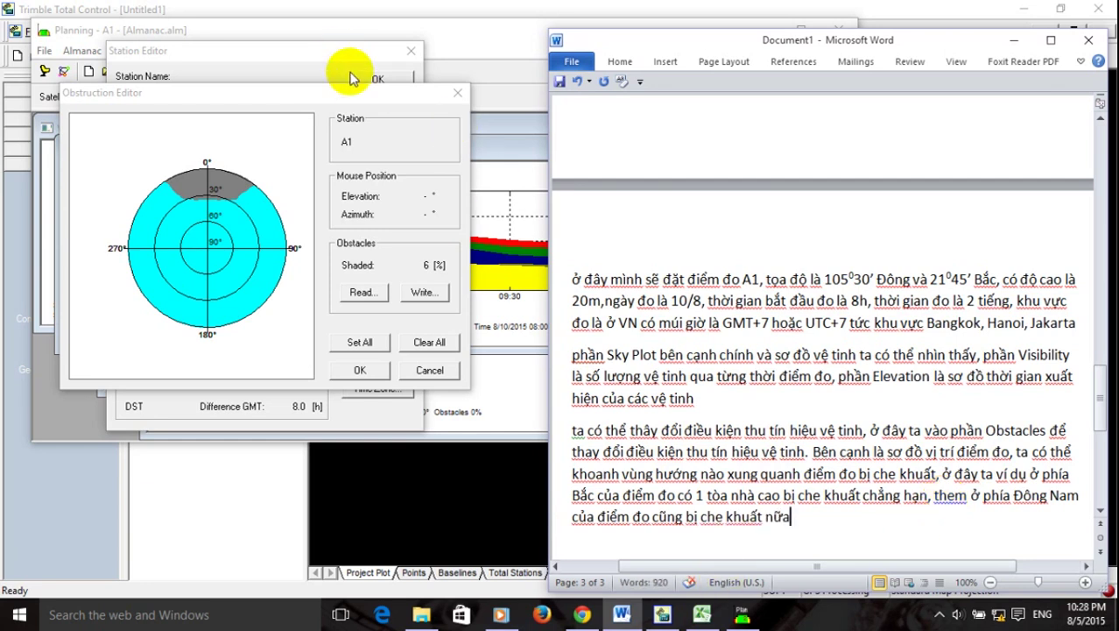
# Shade a second obstruction at the diagram's south-east edge for about 8% total shading, and accept the obstacles.
pyautogui.click(356, 107)
pyautogui.moveTo(275, 287)
pyautogui.mouseDown()
pyautogui.moveTo(239, 321)
pyautogui.moveTo(265, 294)
pyautogui.mouseUp()
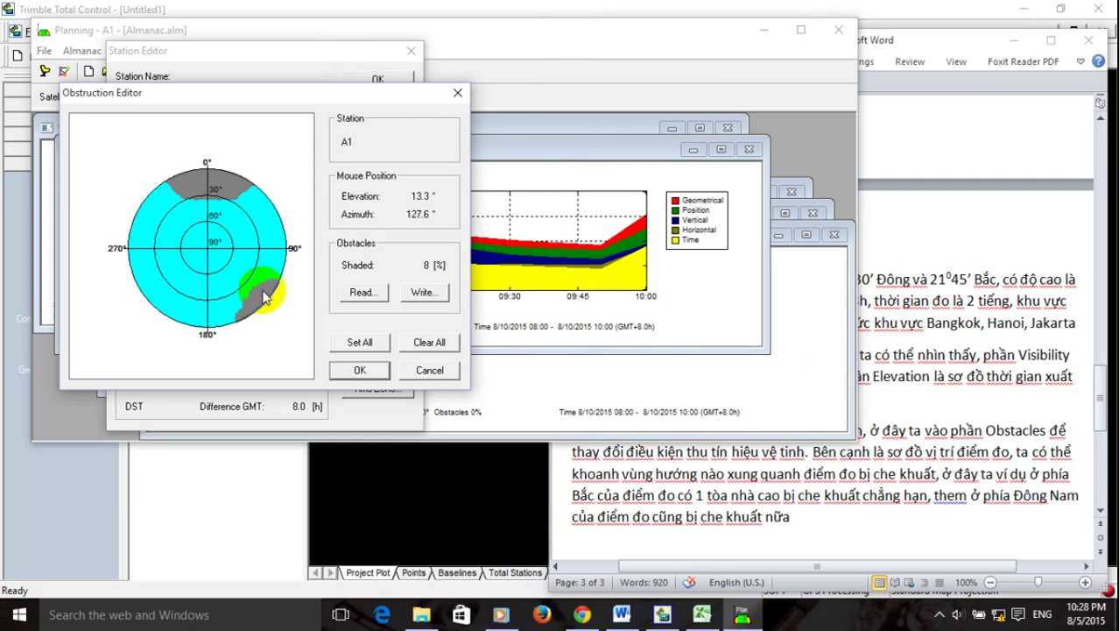
pyautogui.click(355, 374)
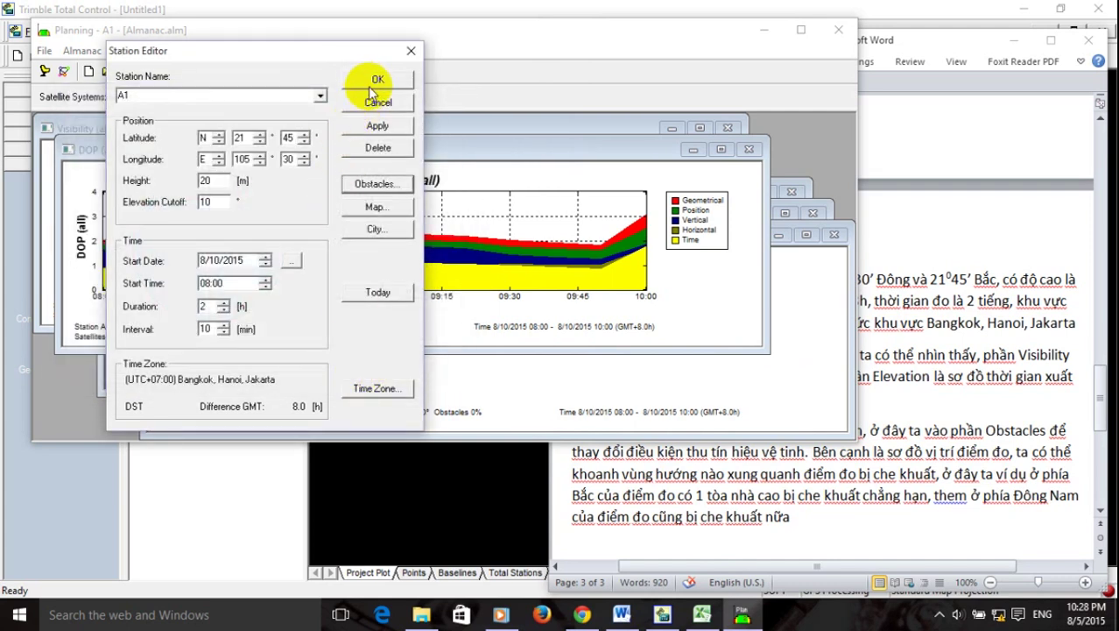
# Accept the settings of station A1 and bring the Sky Plot graph to the front.
pyautogui.click(372, 84)
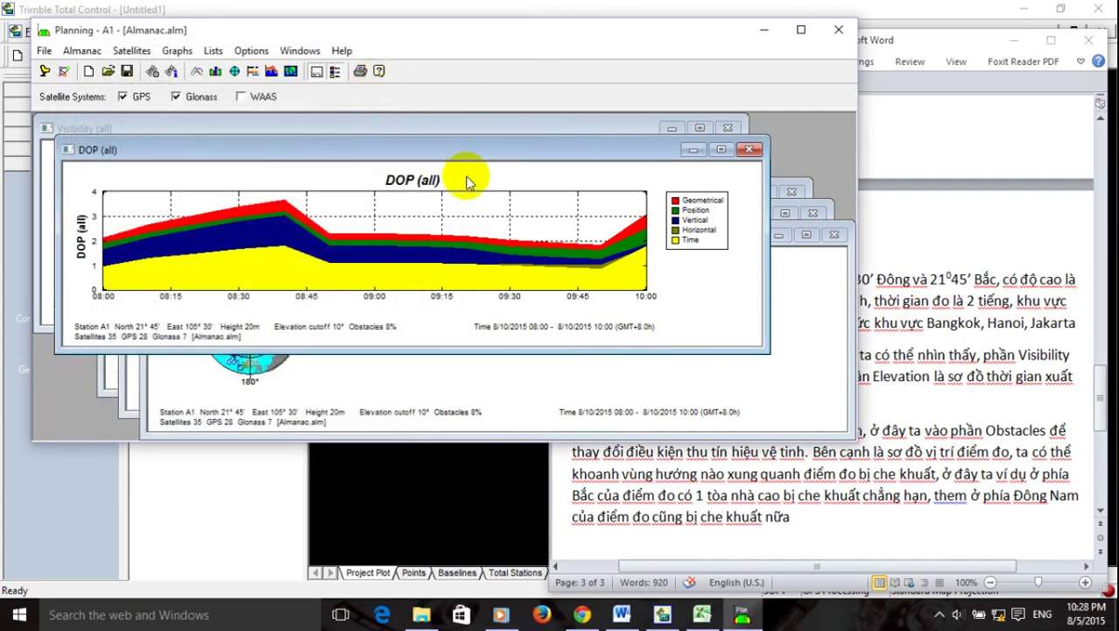
pyautogui.click(401, 386)
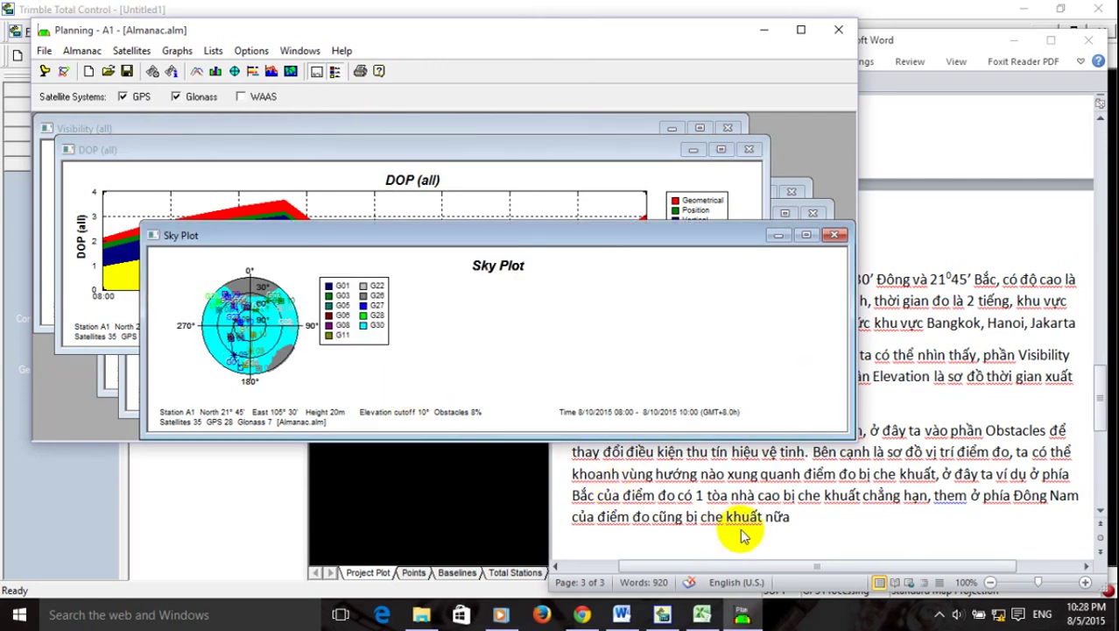
# Append ", như vậy thì sơ đồ vệ tinh, số lượng vệ tinh cũng có sự thay đổi" to the last Word paragraph.
pyautogui.click(797, 519)
pyautogui.write(', như vậy thì so')
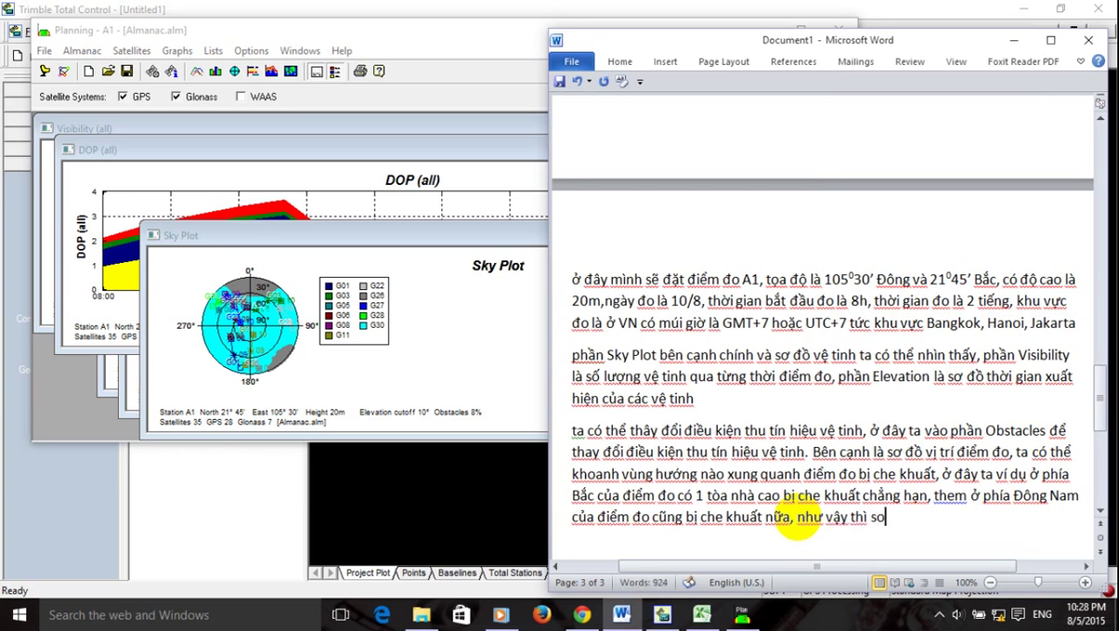
pyautogui.write('ơ đo')
pyautogui.write(' v')
pyautogui.write('ệ')
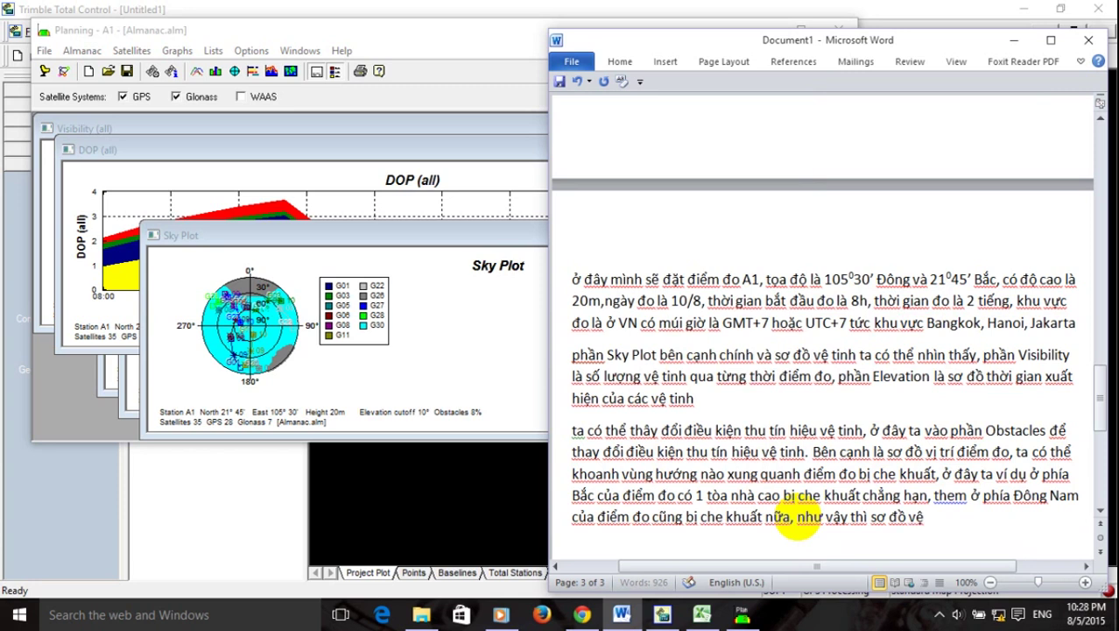
pyautogui.write(' tinh, số lương vệ ti')
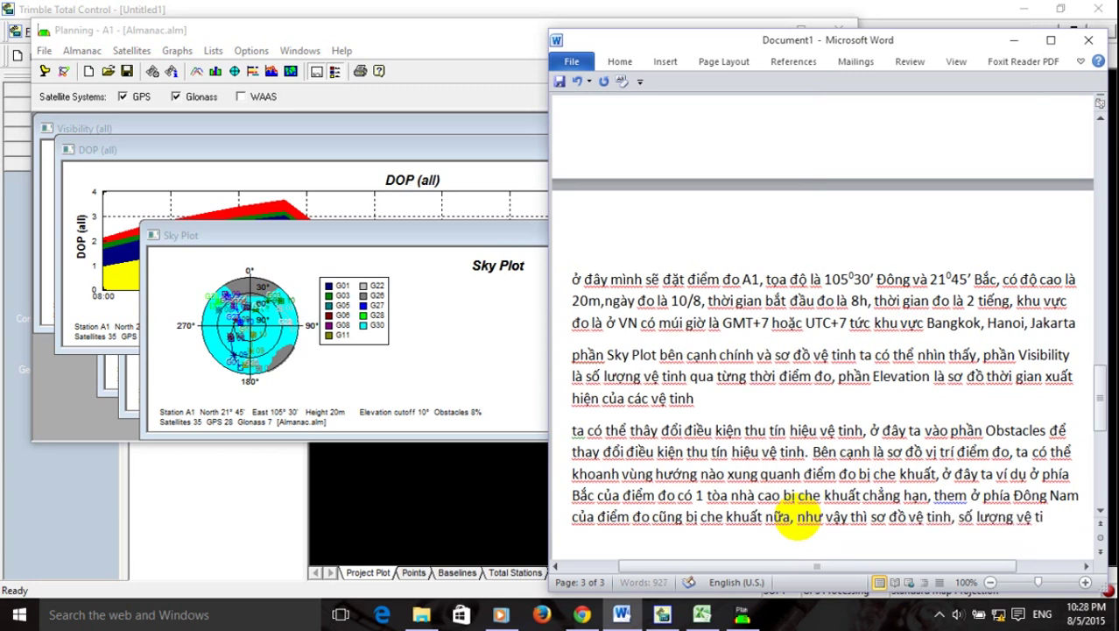
pyautogui.write('nh cũng có sự th')
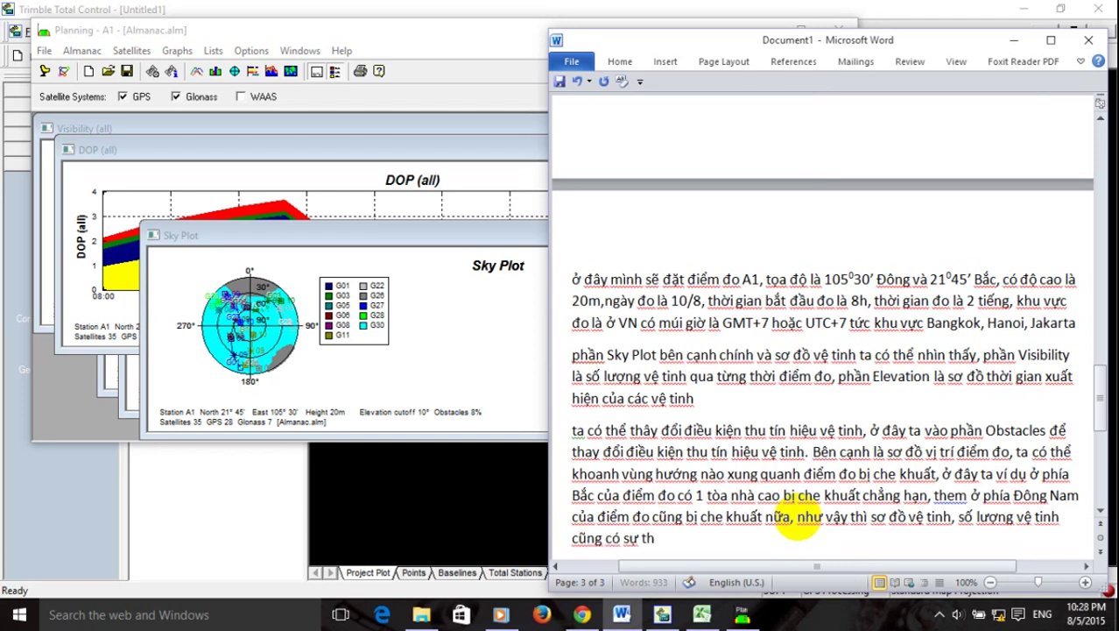
pyautogui.write('ay dổi')
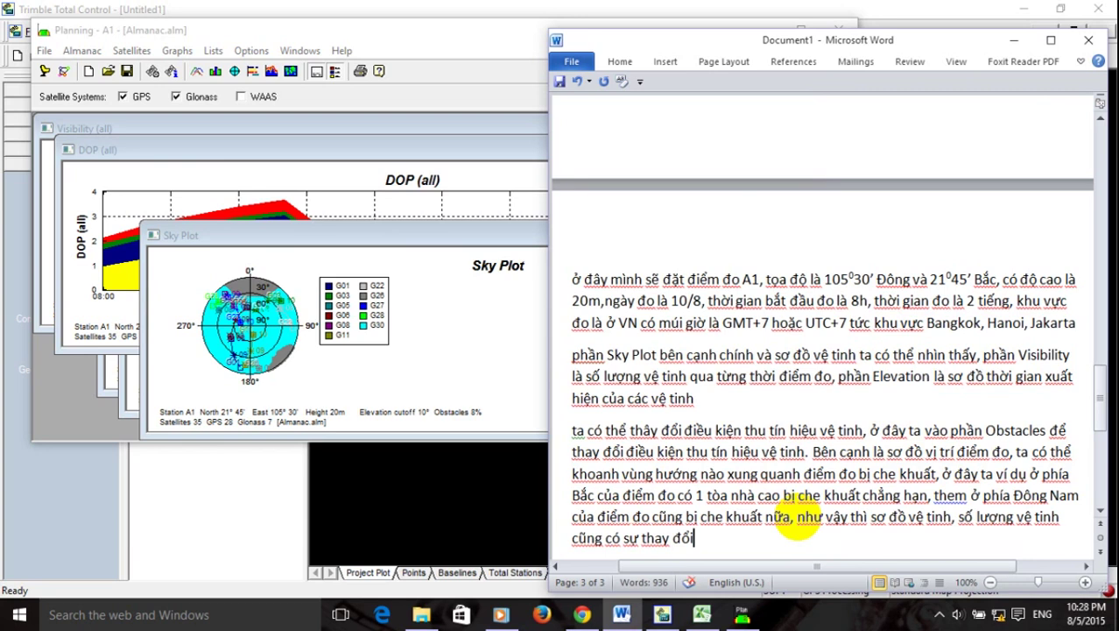
# Review the DOP, Visibility, Elevation, Number of Satellites and World Projection graphs with the obstacles applied.
pyautogui.click(194, 150)
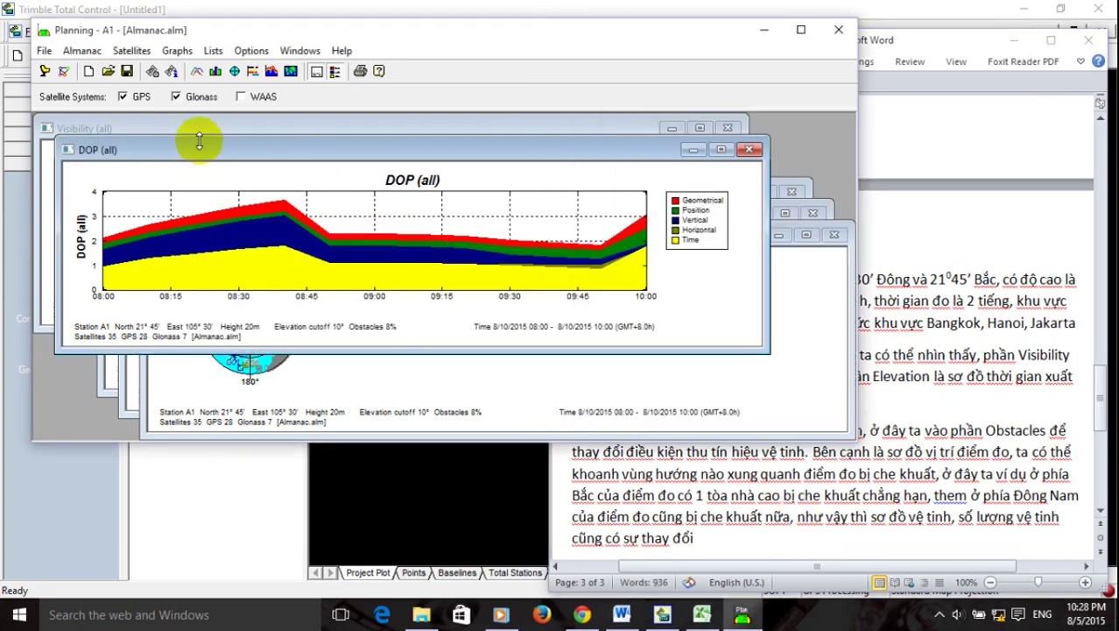
pyautogui.click(207, 122)
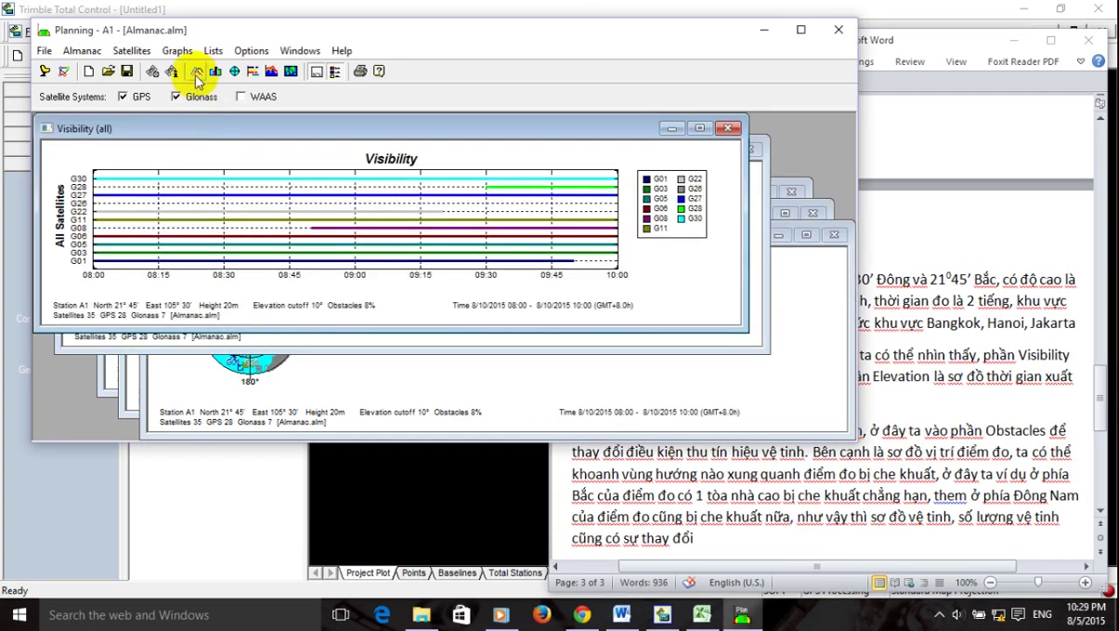
pyautogui.click(196, 72)
pyautogui.click(217, 72)
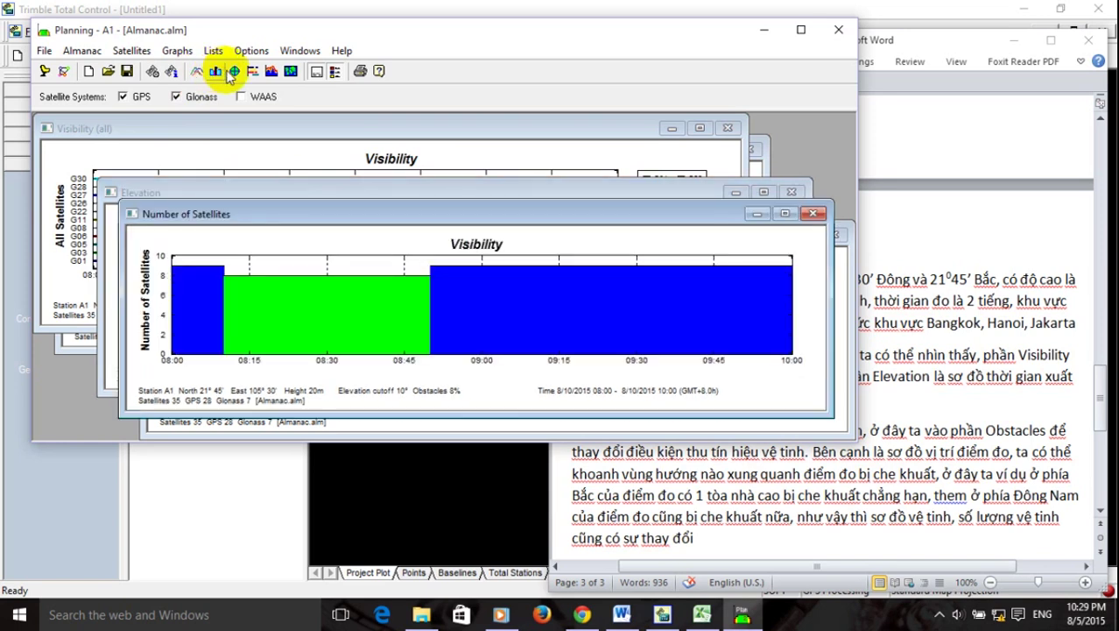
pyautogui.click(254, 72)
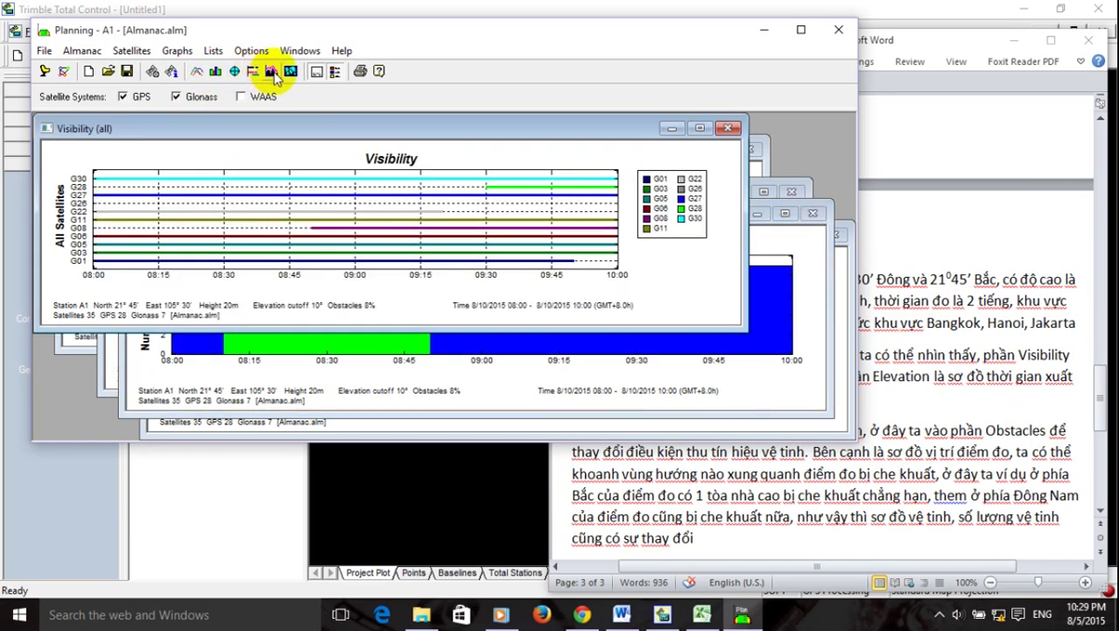
pyautogui.click(271, 72)
pyautogui.click(290, 72)
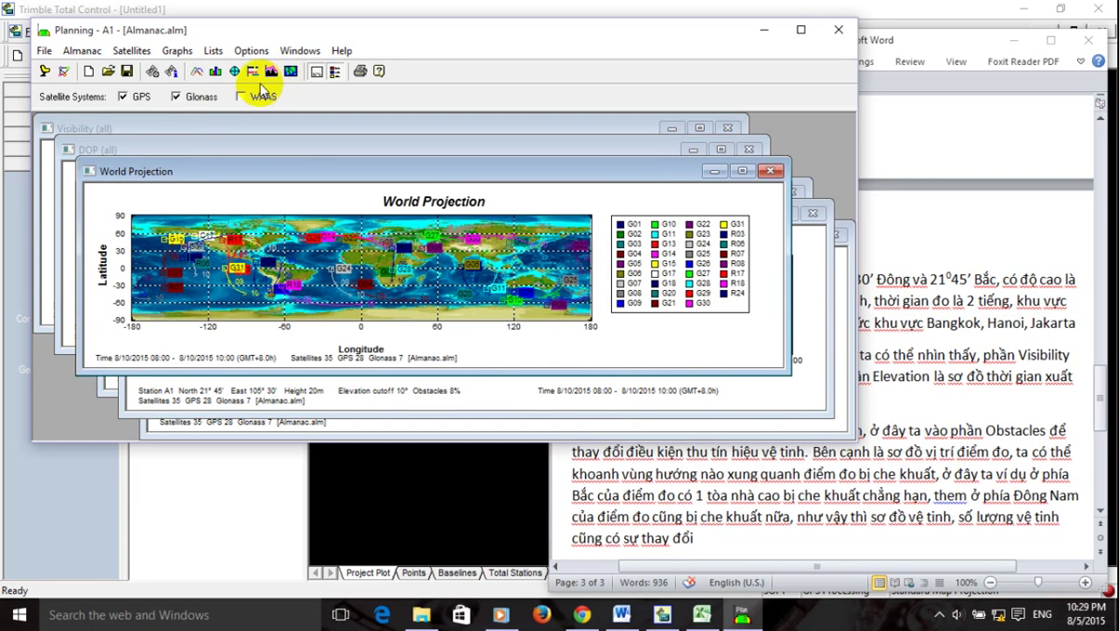
# Shade a third obstruction along the west side of station A1's sky diagram for about 19% total shading, and accept the obstacles and station settings.
pyautogui.click(194, 72)
pyautogui.click(44, 50)
pyautogui.click(50, 70)
pyautogui.click(550, 180)
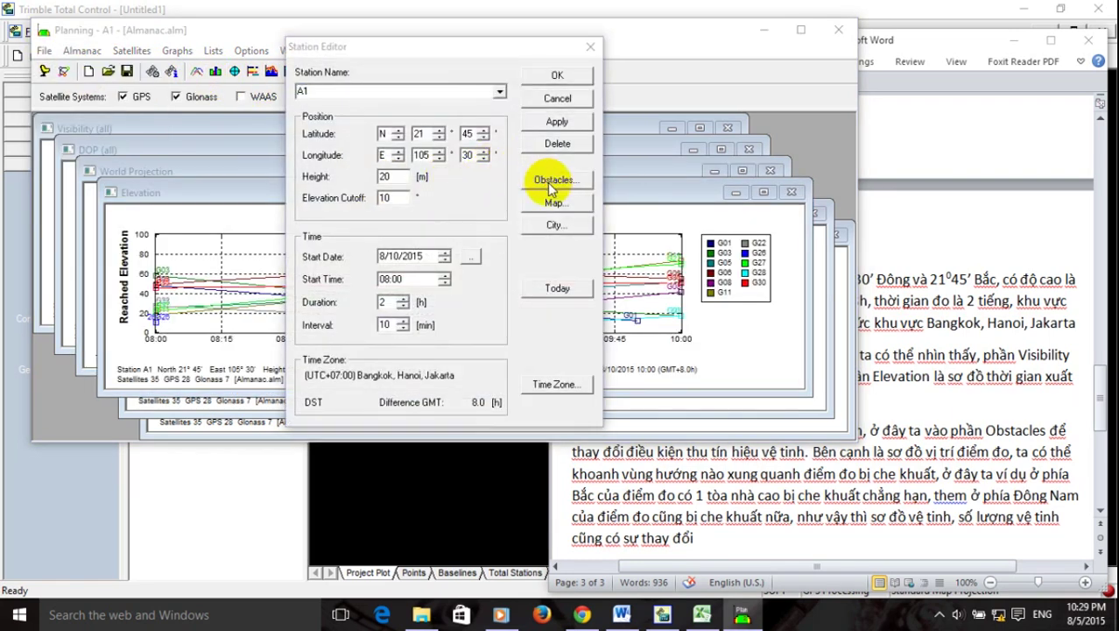
pyautogui.moveTo(321, 209)
pyautogui.mouseDown()
pyautogui.moveTo(308, 201)
pyautogui.moveTo(310, 250)
pyautogui.moveTo(347, 317)
pyautogui.mouseUp()
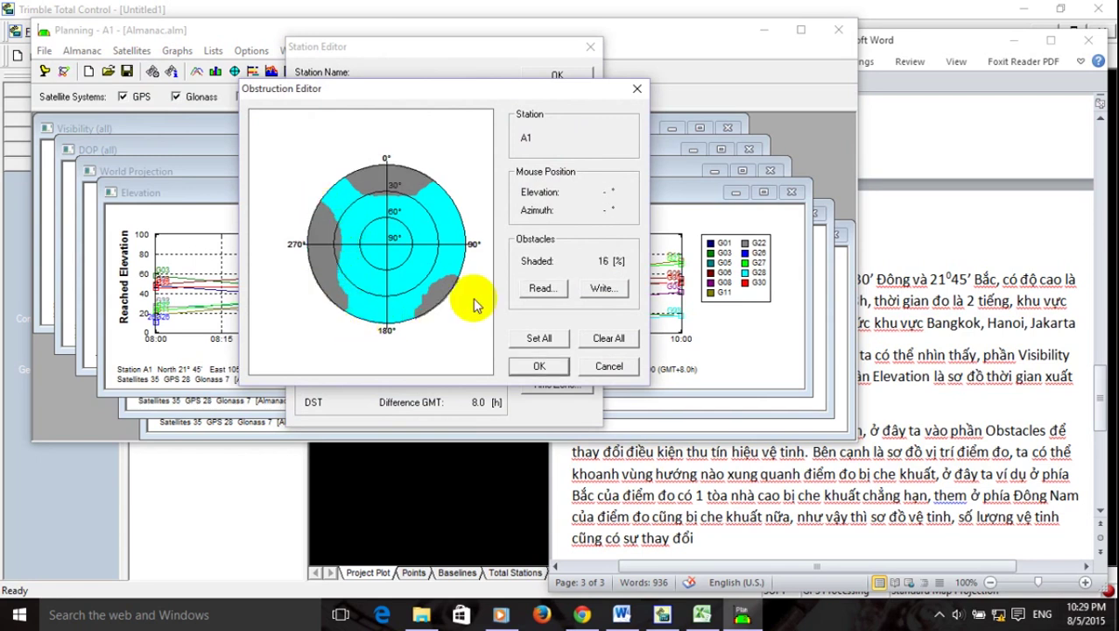
pyautogui.moveTo(348, 252)
pyautogui.mouseDown()
pyautogui.moveTo(342, 287)
pyautogui.moveTo(332, 238)
pyautogui.moveTo(336, 287)
pyautogui.moveTo(345, 278)
pyautogui.mouseUp()
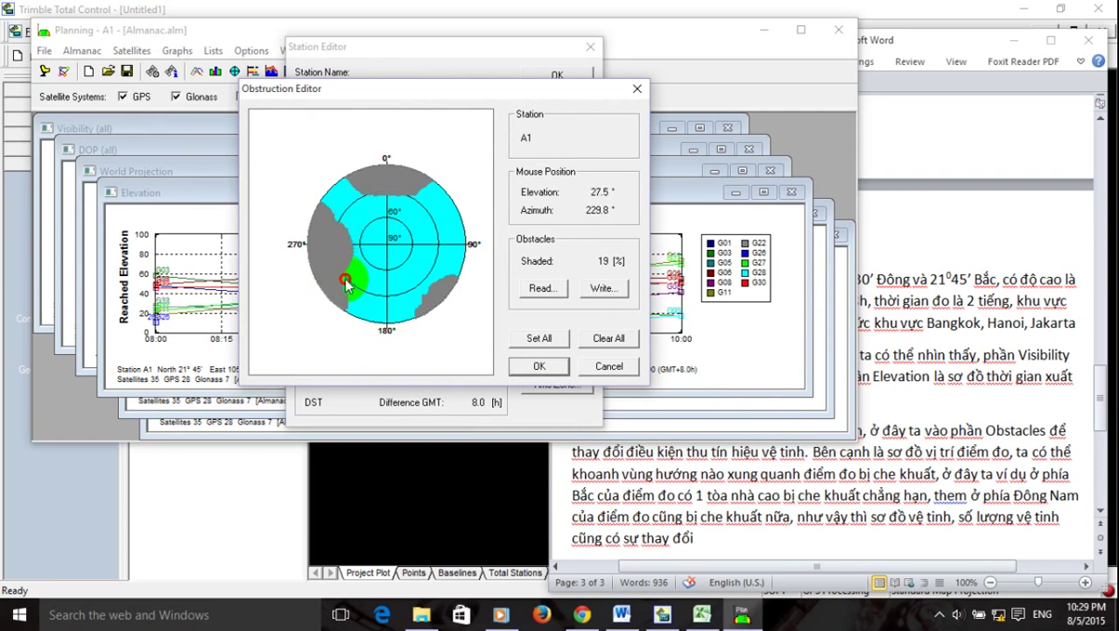
pyautogui.click(543, 367)
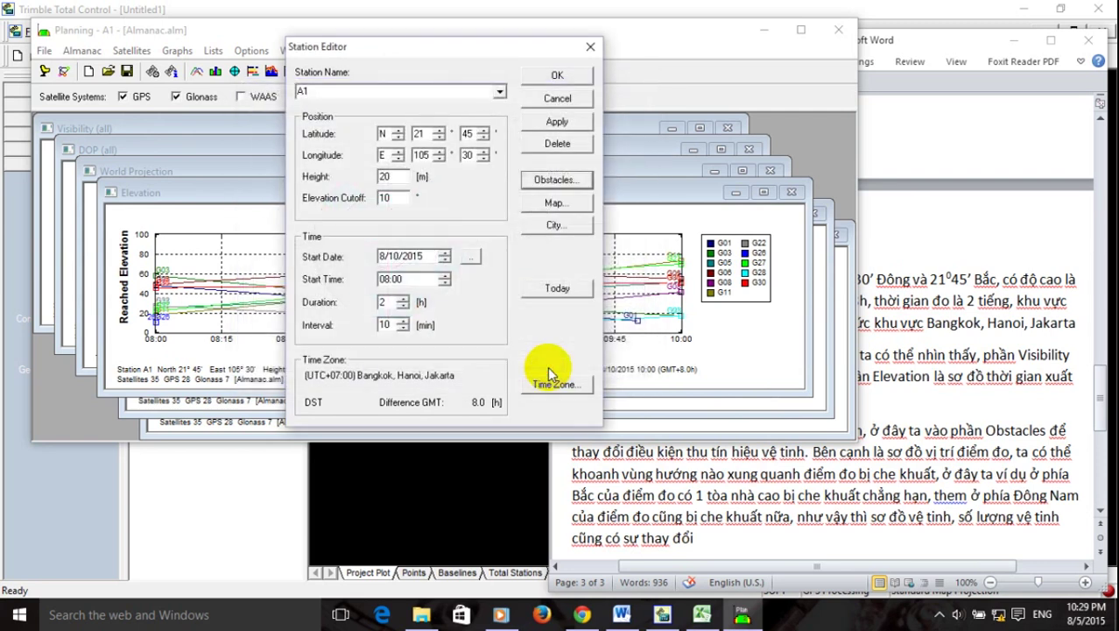
pyautogui.click(543, 75)
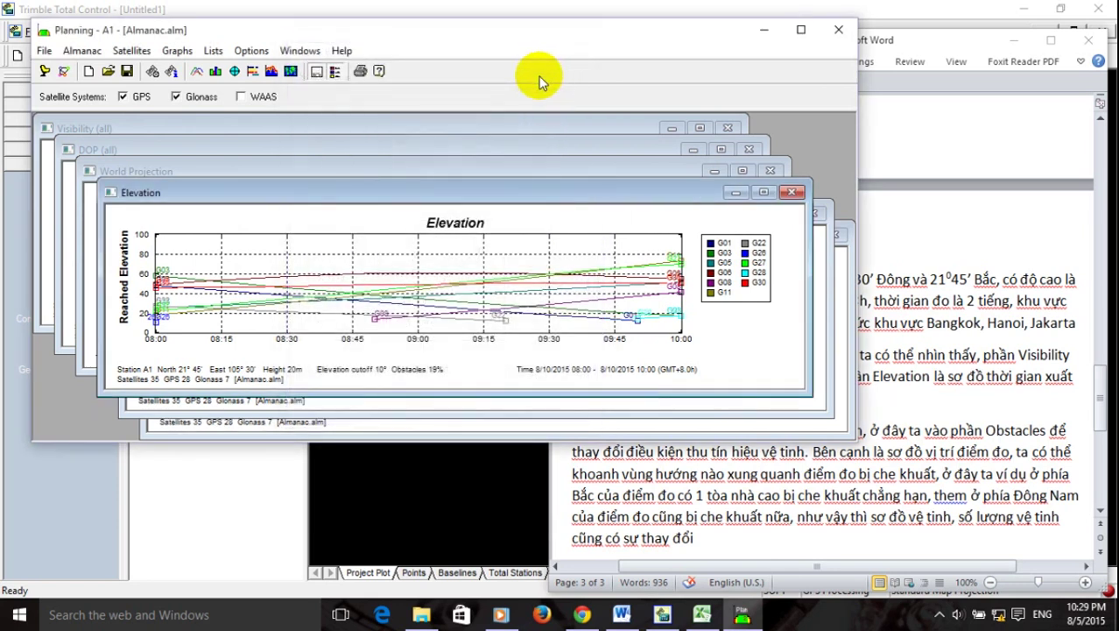
# Review the Number of Satellites, Sky Plot and Visibility graphs with the enlarged obstacles, and close the Planning program.
pyautogui.click(214, 74)
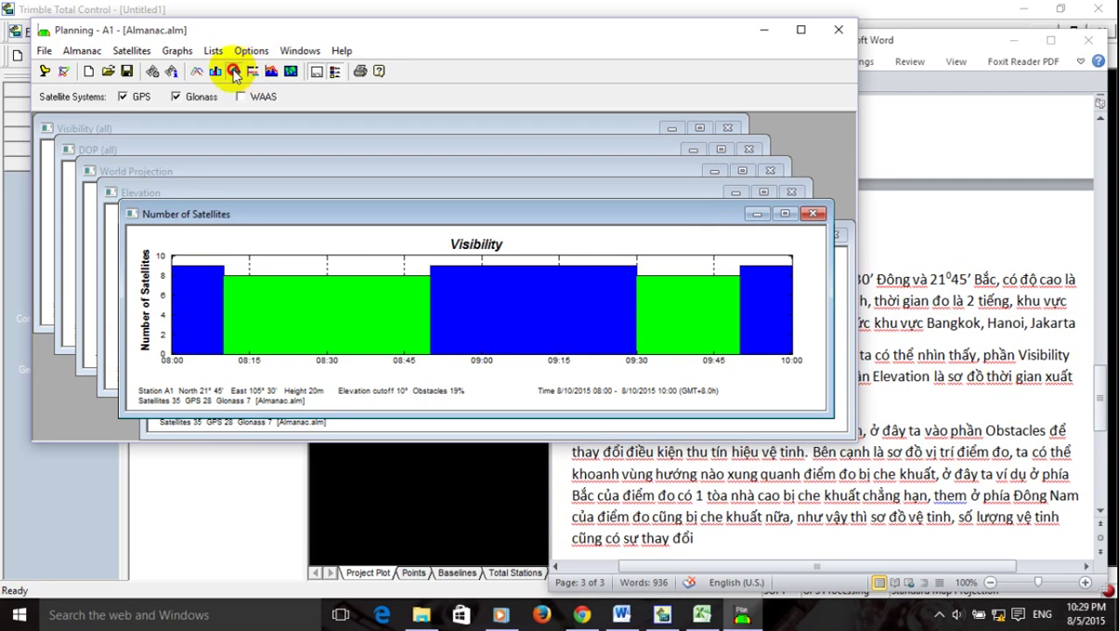
pyautogui.click(235, 73)
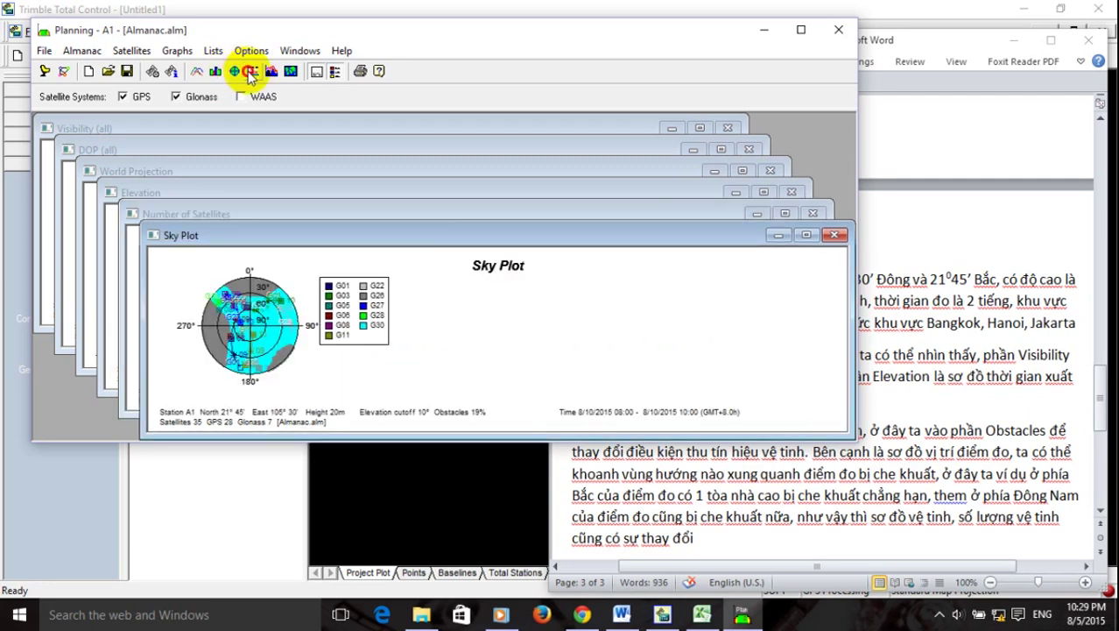
pyautogui.click(252, 72)
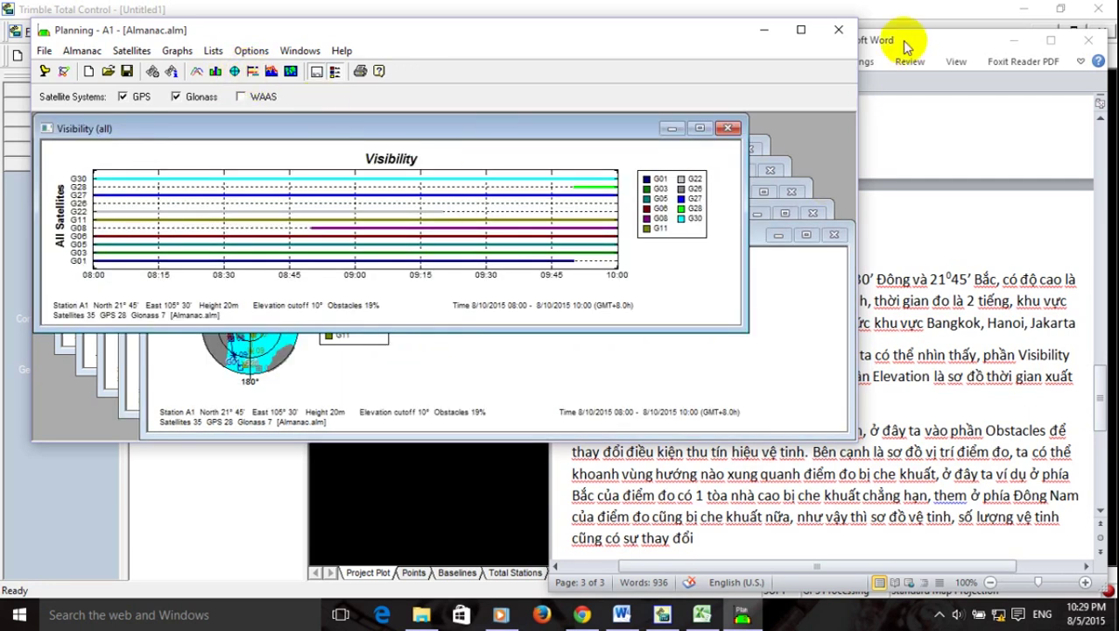
pyautogui.click(839, 32)
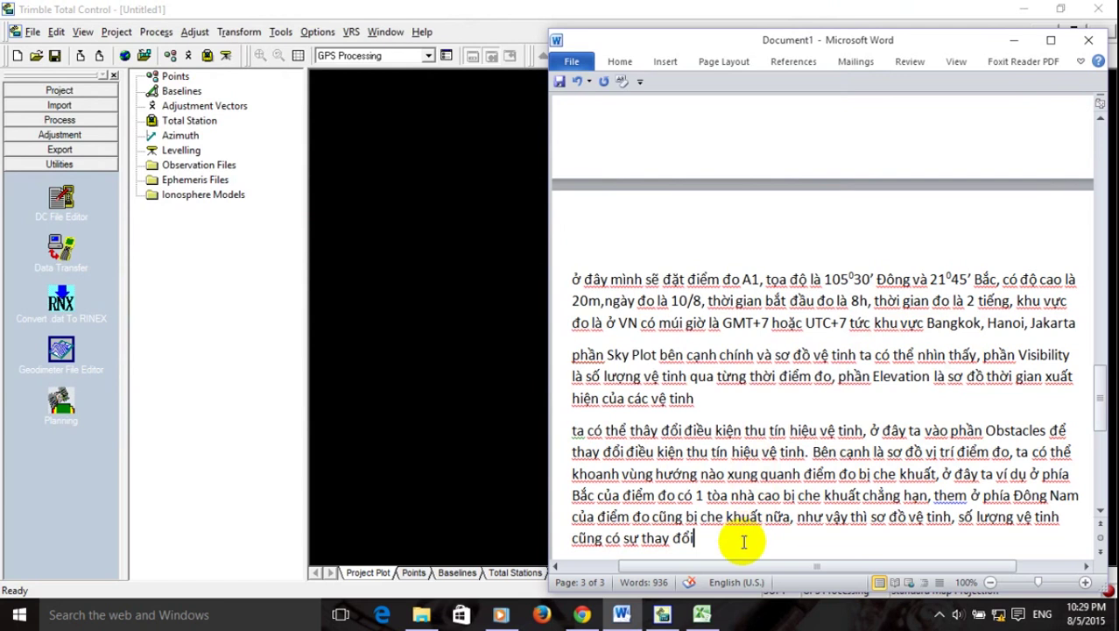
# Add the Word paragraph "giới thiệu đại khái phần lập lịch đo GPS thế thôi, giờ thì vào phần chính là nhập số liệu vào để bình sai".
pyautogui.press('Return')
pyautogui.write('giới thiệu đại khái phần lập lịch đo GPS thês thôi, gi')
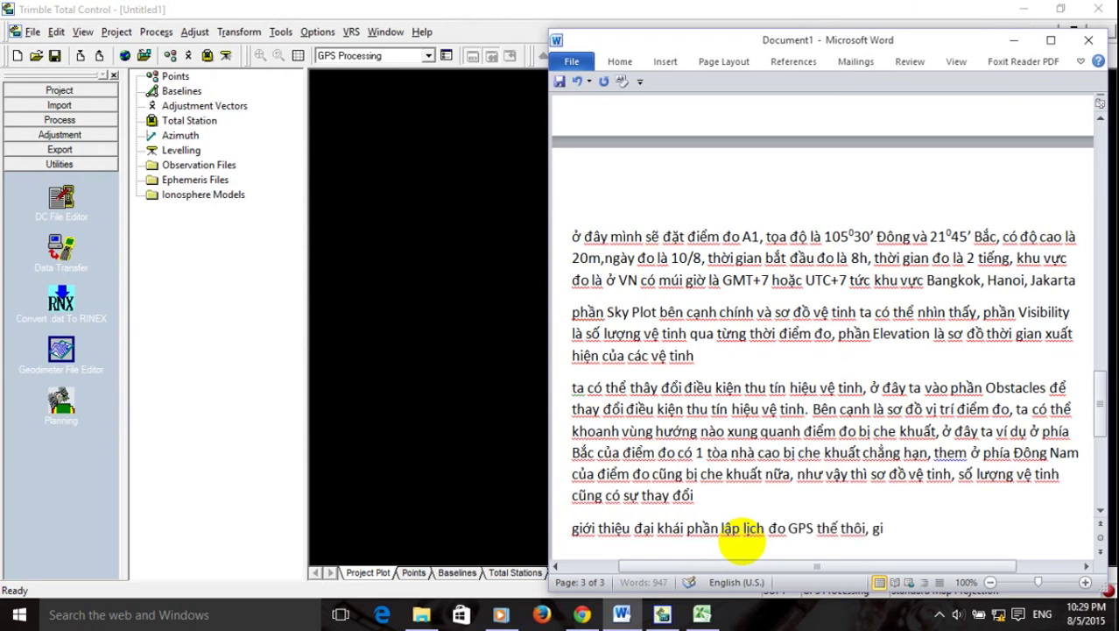
pyautogui.write('ờ thì vào phần ')
pyautogui.write('chính là n')
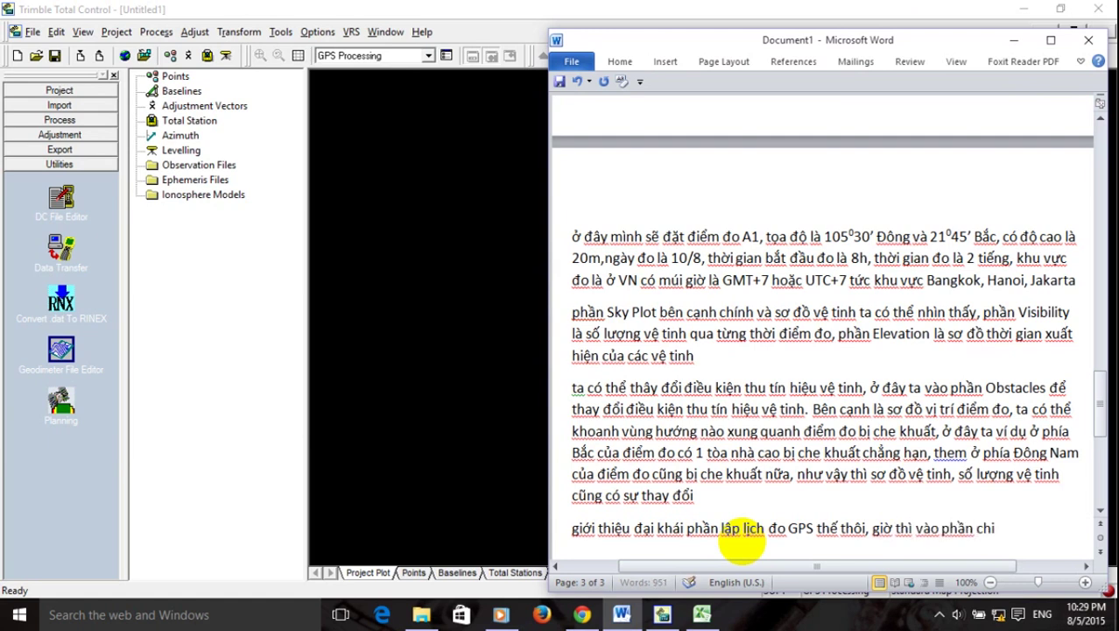
pyautogui.write('h')
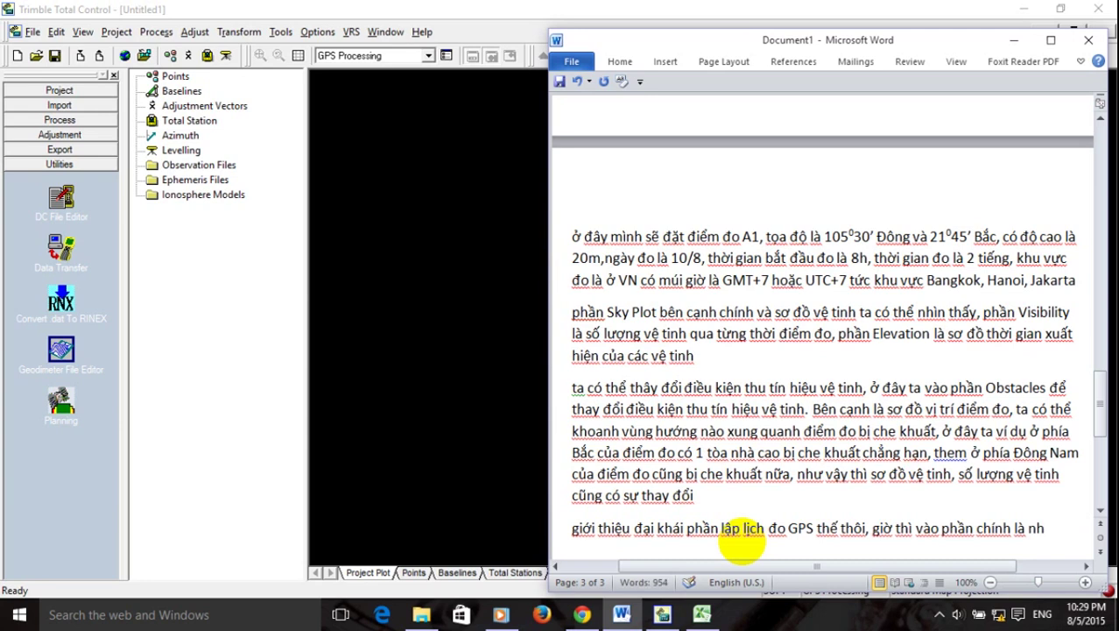
pyautogui.write('ập số liệu vào d')
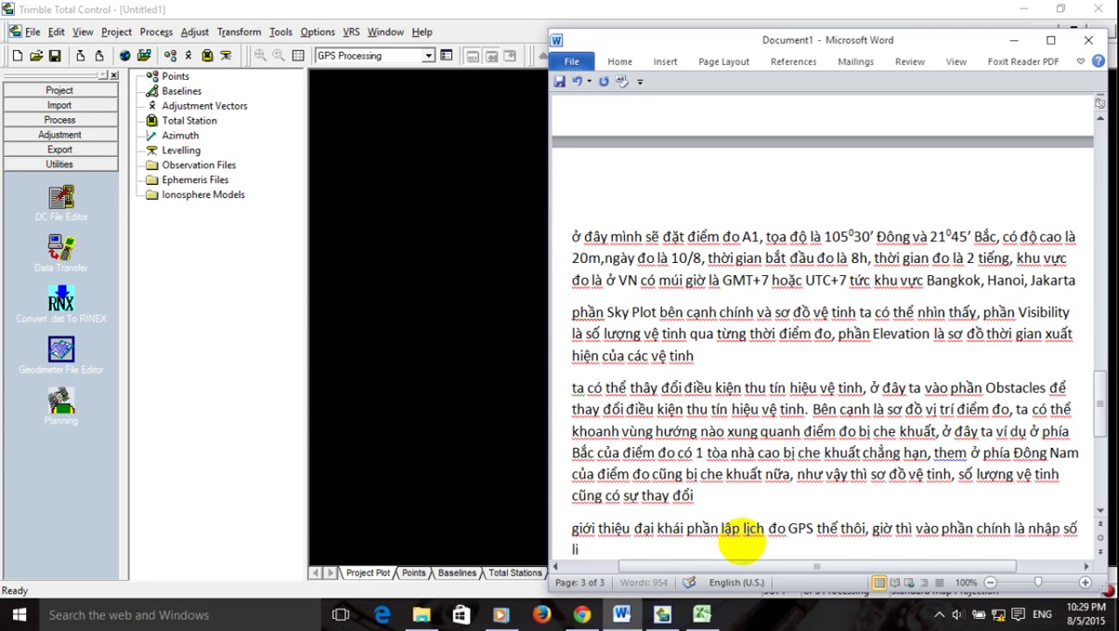
pyautogui.write('ể')
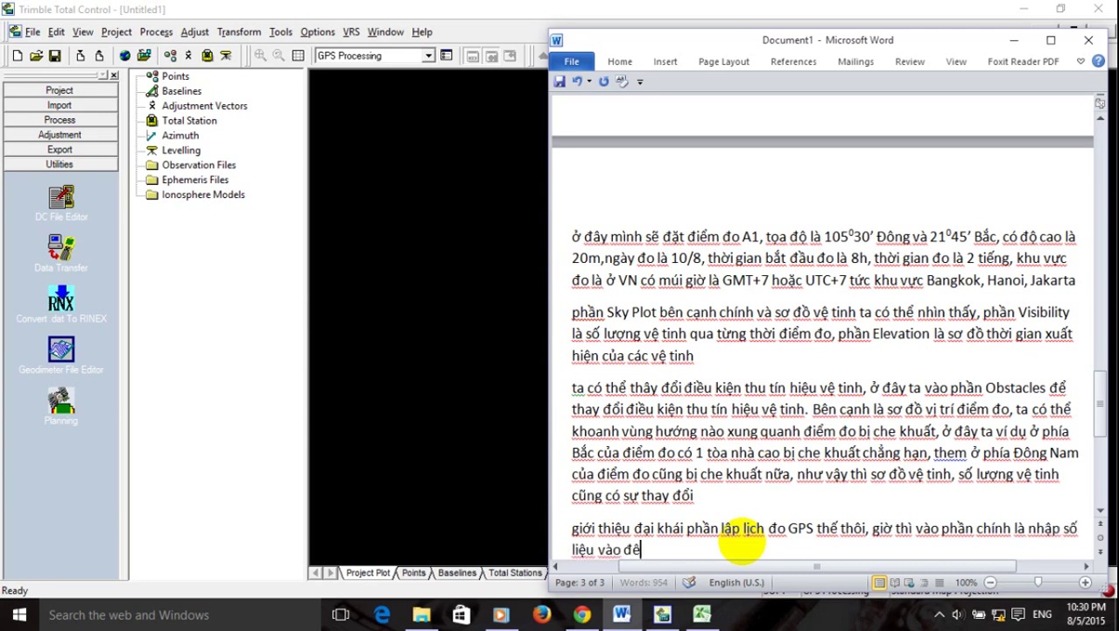
pyautogui.write(' bình sai')
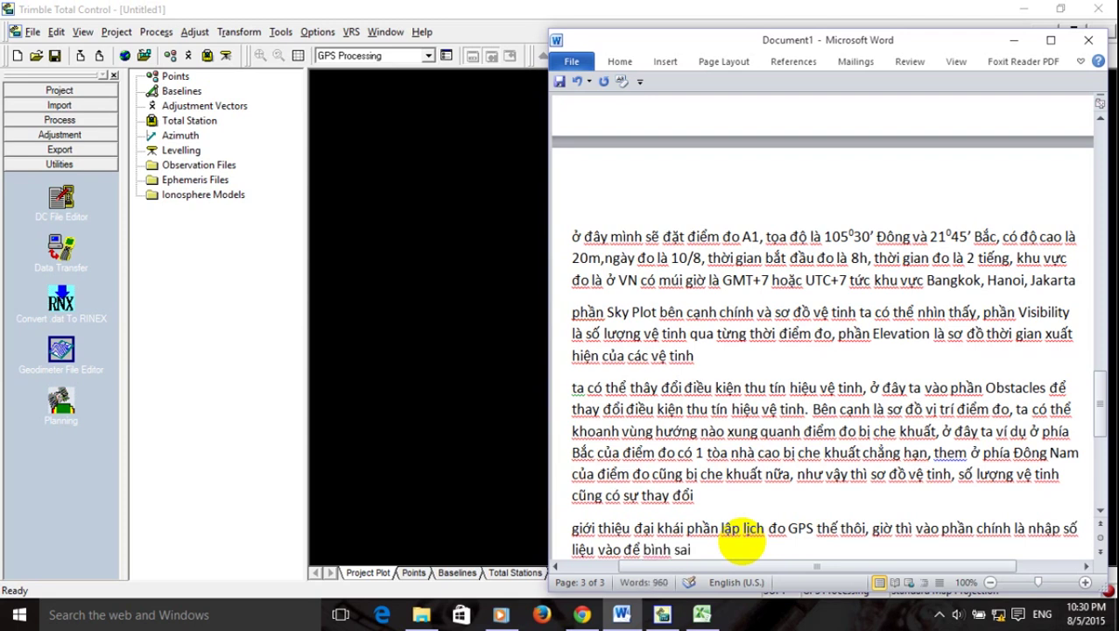
# Add a paragraph reading "sorry mọi người, nhà mình mất mạng rồi, vừa mới đi kiểm tra lại dây xong -_-".
pyautogui.press('Return')
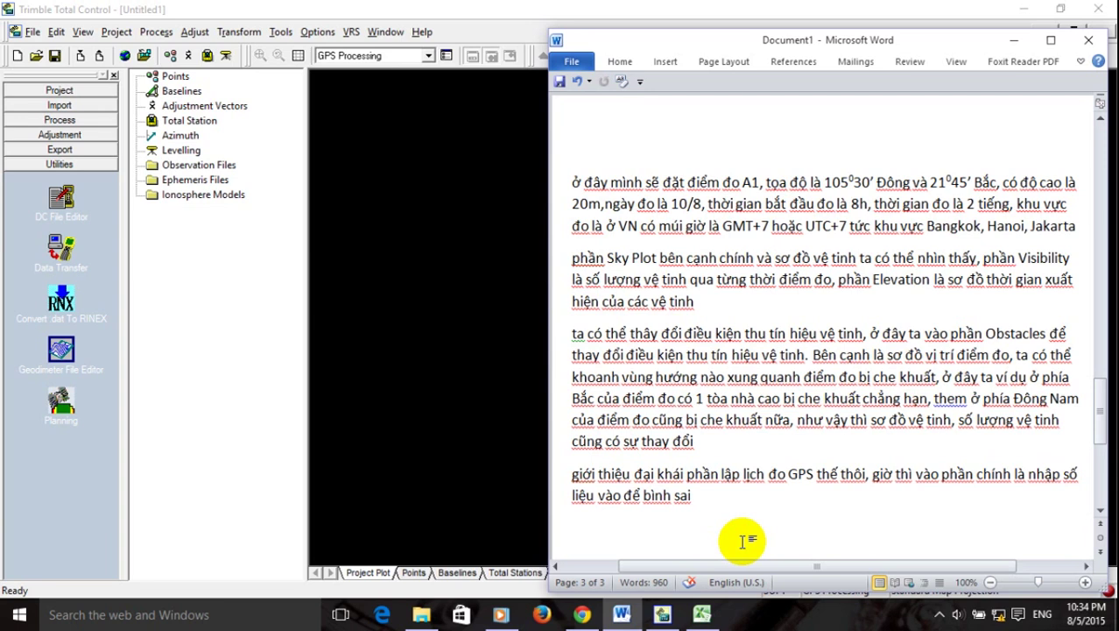
pyautogui.write('sor')
pyautogui.write('ry mo')
pyautogui.write('i ngư')
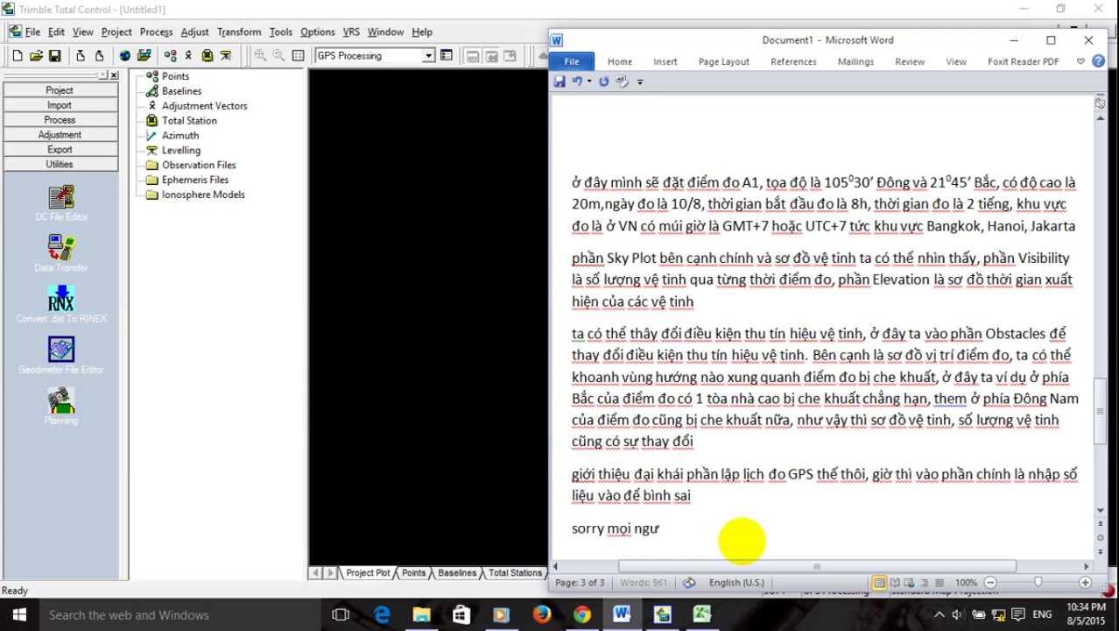
pyautogui.write('ời, nhà m')
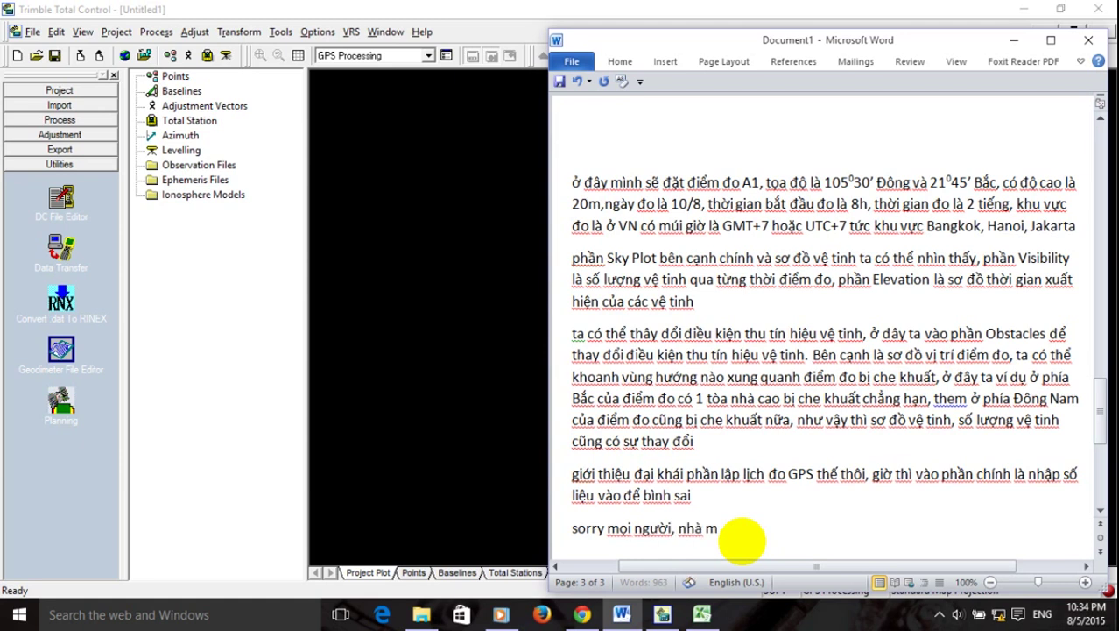
pyautogui.write('ình mất mạng')
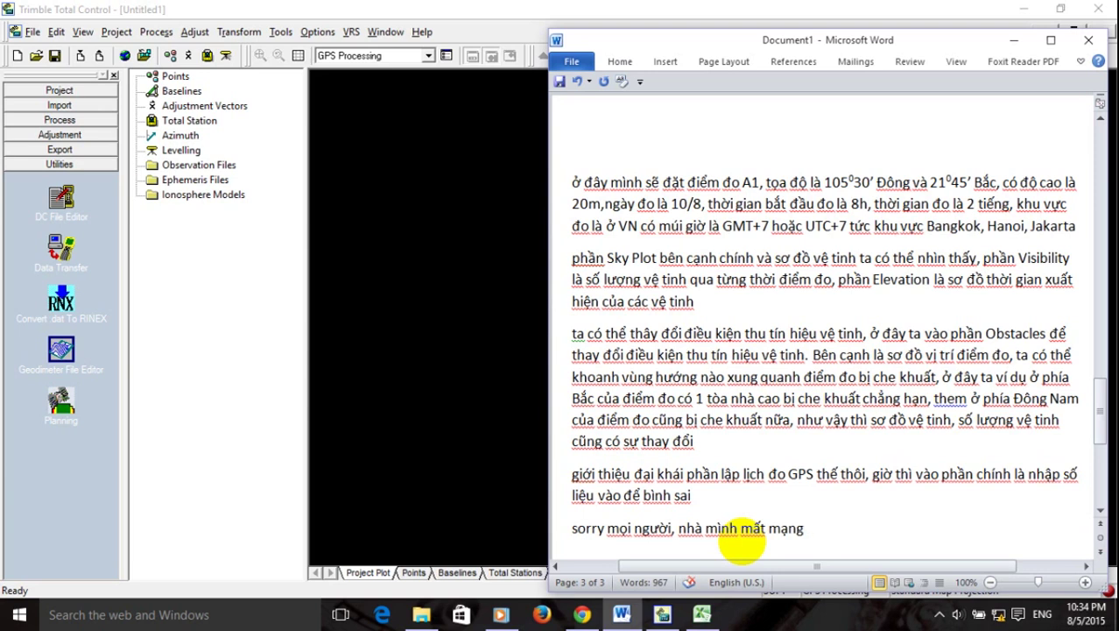
pyautogui.write('r')
pyautogui.write('ồi, vừa')
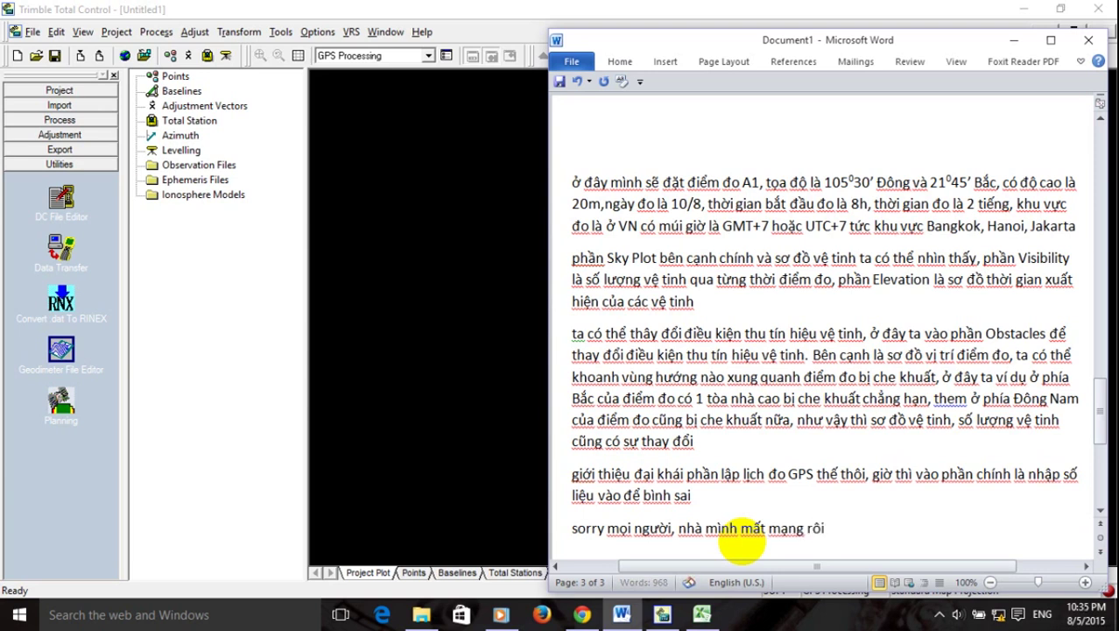
pyautogui.write(' mơis ddi kiểm tra')
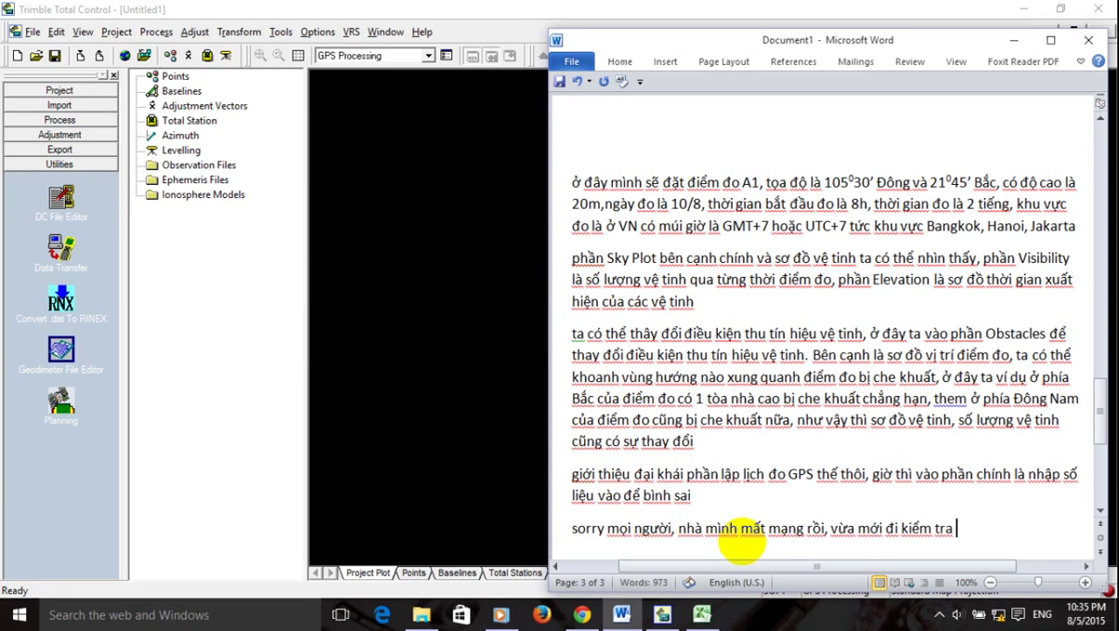
pyautogui.write(' lại đây ')
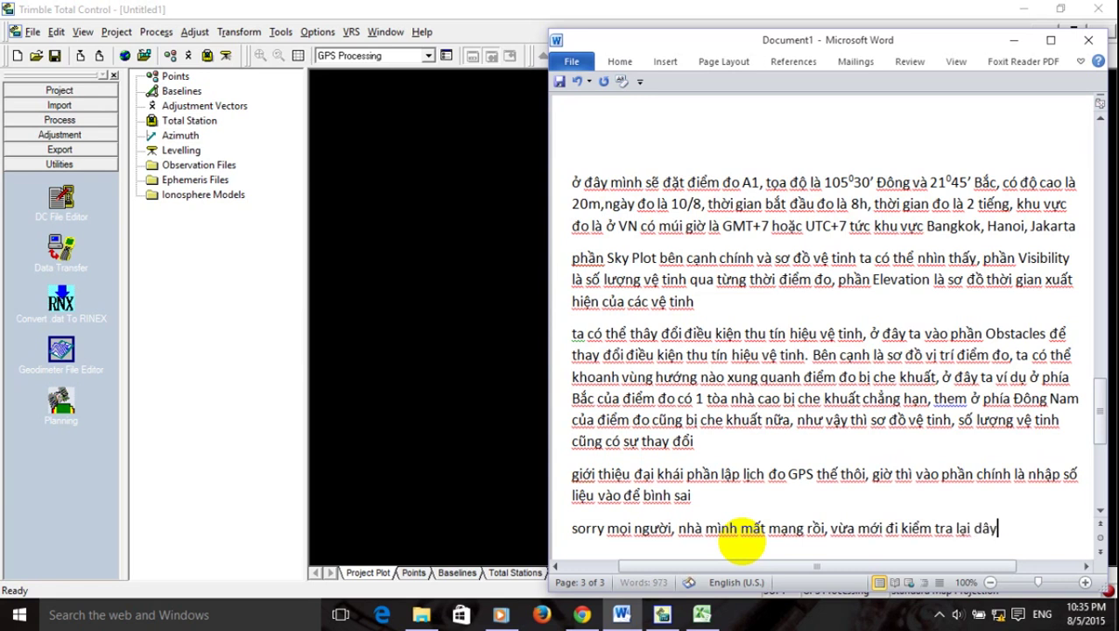
pyautogui.write('y xong -_-')
# Add the paragraph "giờ thì chúng ta lại tiếp tục, tiếp theo sẽ là phần nhập số liệu đo" and start a new line.
pyautogui.press('Return')
pyautogui.write('gio')
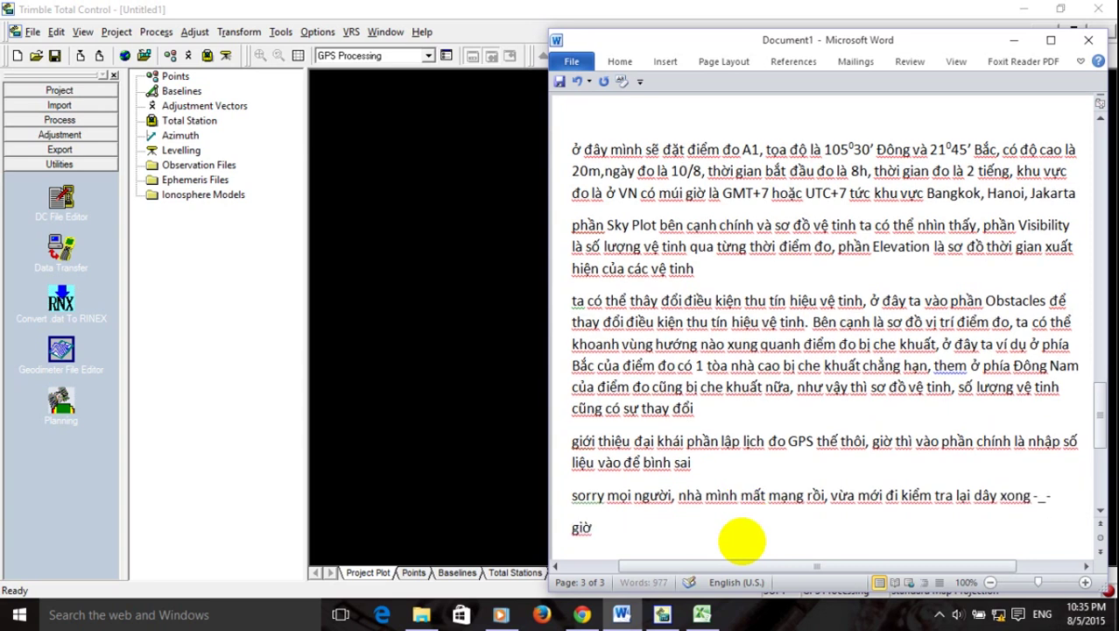
pyautogui.write(' thì chúng ta lại tiếp tục')
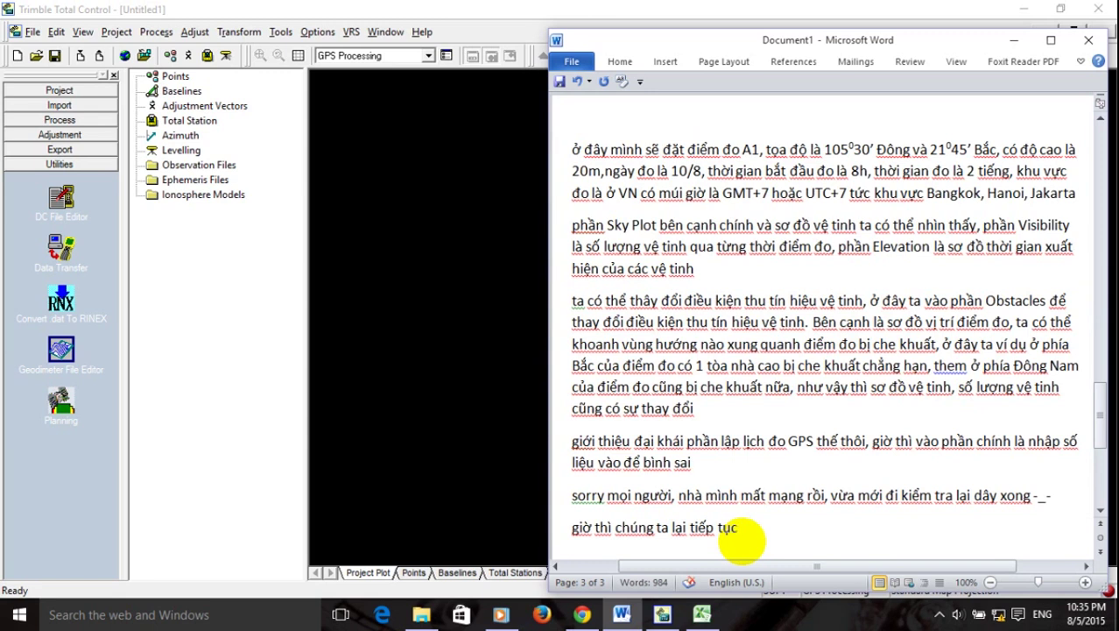
pyautogui.write(', tiếp theo sẽ là')
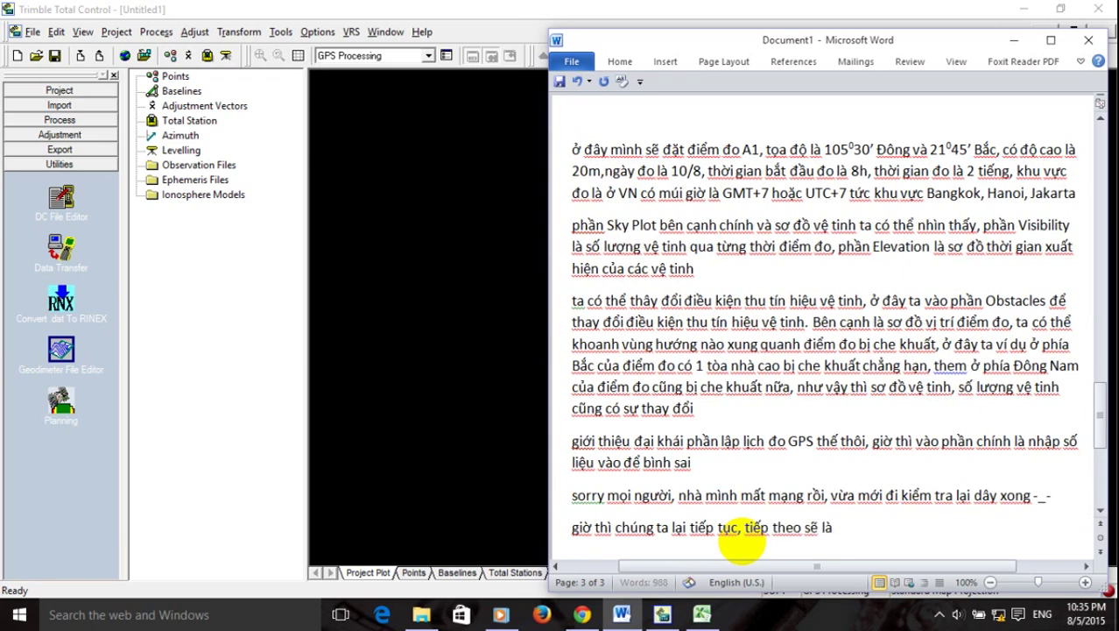
pyautogui.write(' phần nhập số liêu')
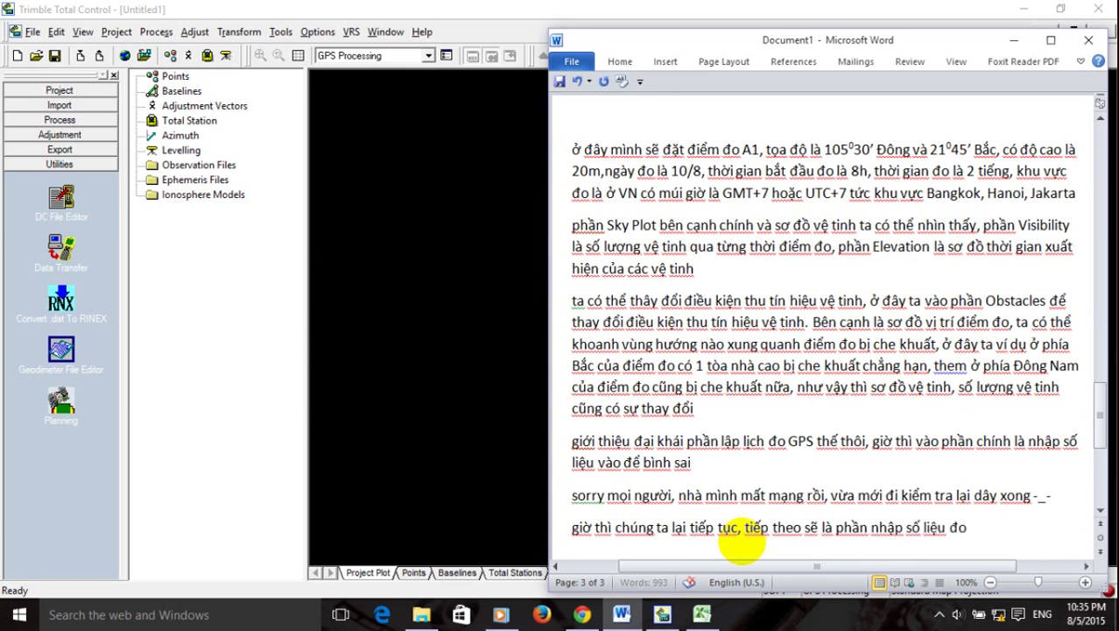
pyautogui.write('o')
pyautogui.press('Return')
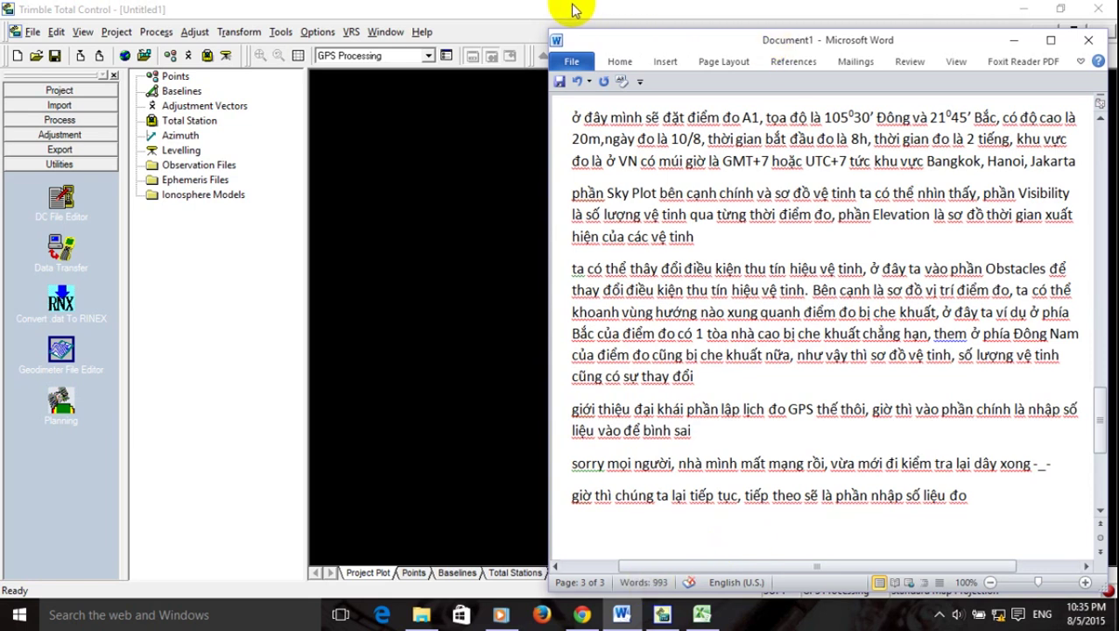
# Switch to Trimble Total Control and open the import of receiver raw data into the project.
pyautogui.click(574, 10)
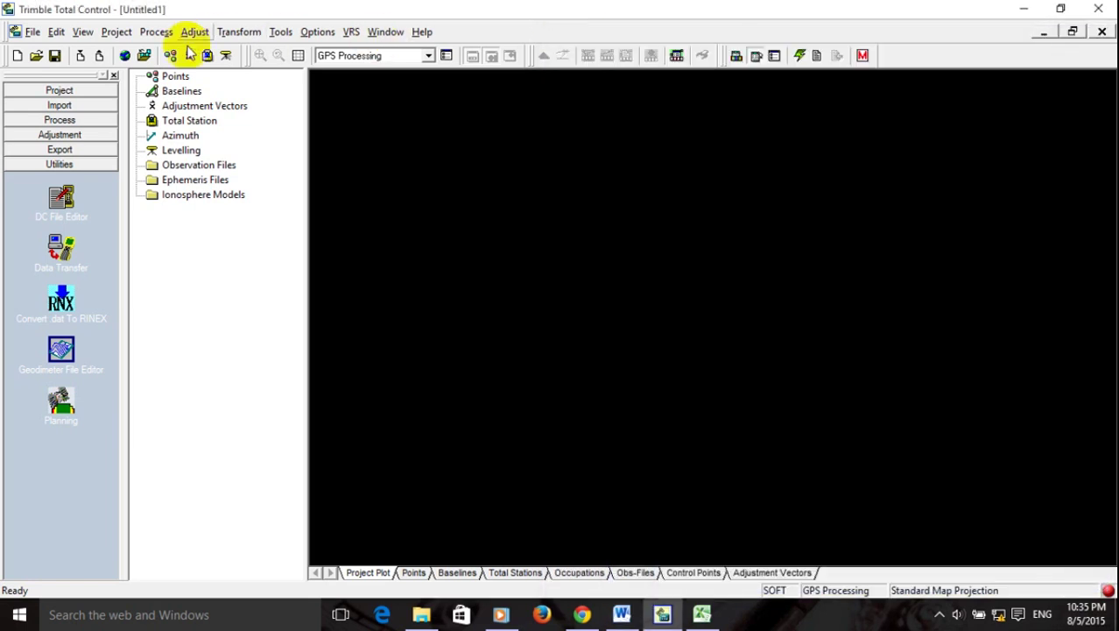
pyautogui.click(46, 107)
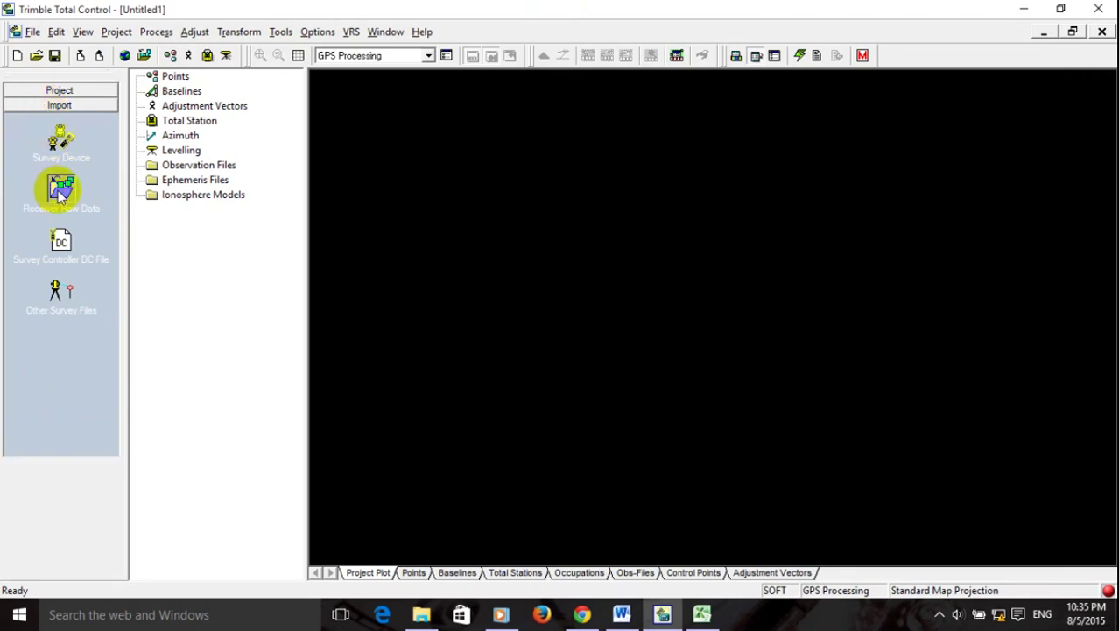
pyautogui.click(62, 188)
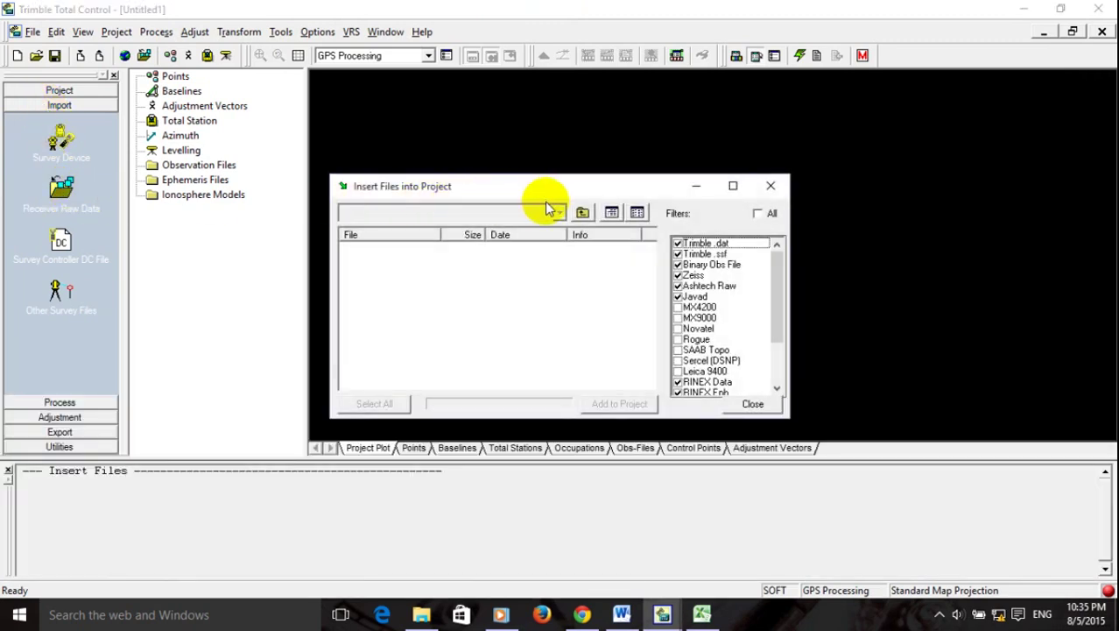
# Browse drive D to TTC v2.73, SO LIEU THUC TAP, So lieu mau vi du, and select the folder 364.
pyautogui.click(558, 212)
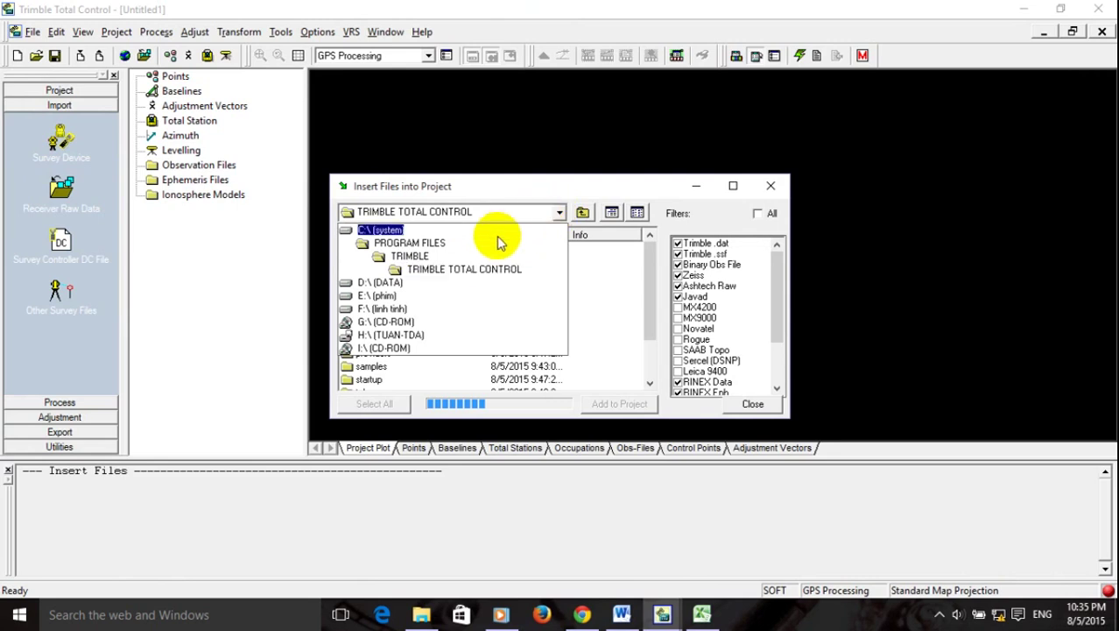
pyautogui.click(392, 283)
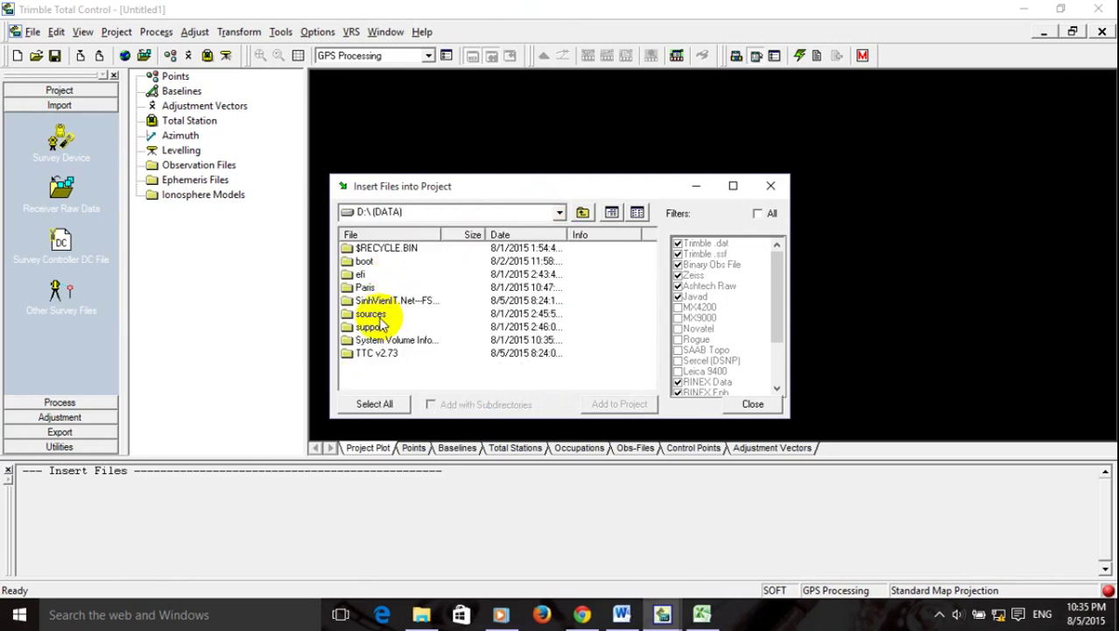
pyautogui.click(378, 354)
pyautogui.doubleClick(378, 354)
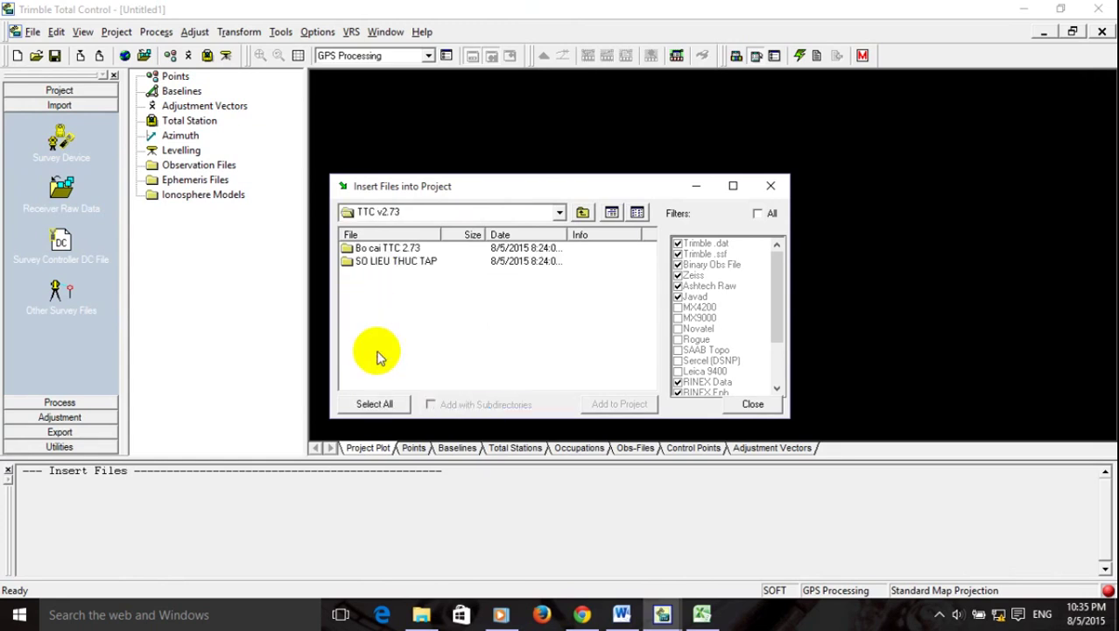
pyautogui.doubleClick(390, 261)
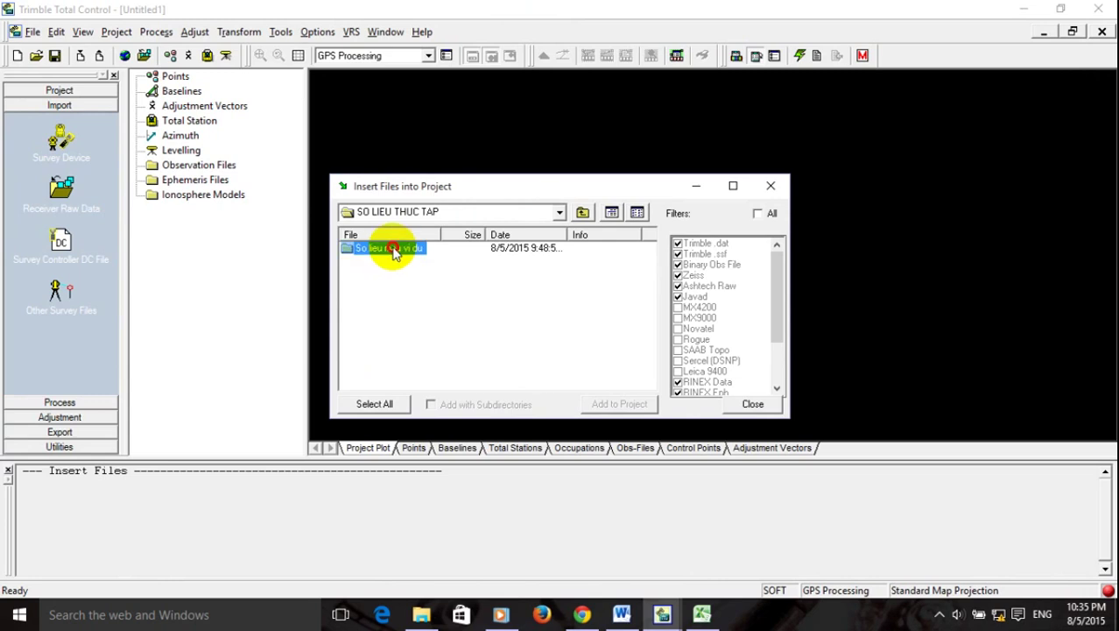
pyautogui.doubleClick(388, 250)
pyautogui.click(359, 248)
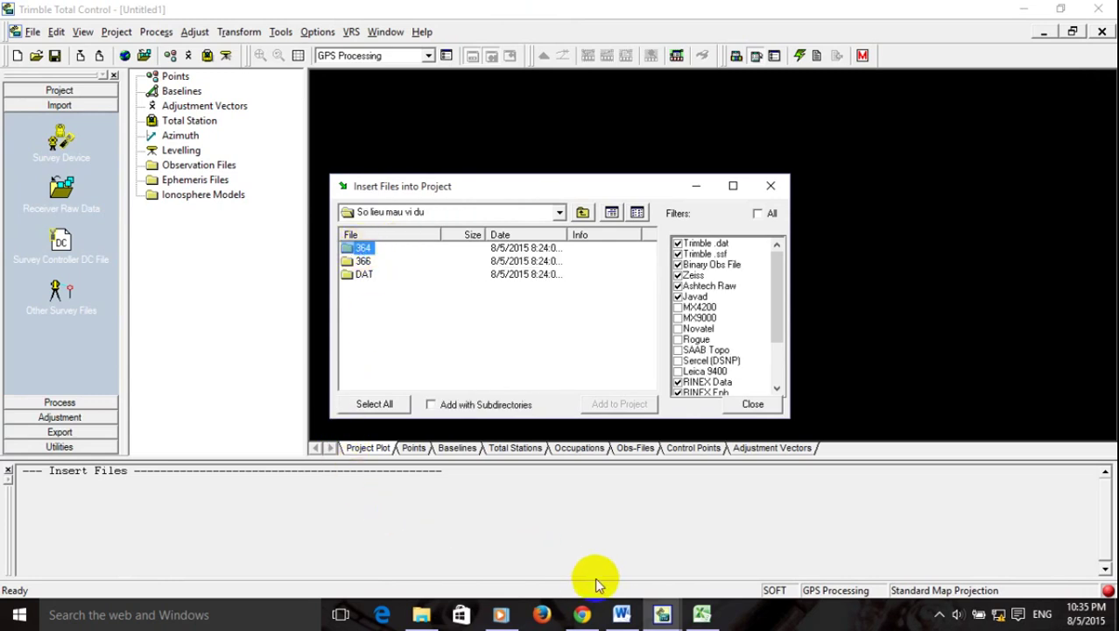
# Switch to Word, add the paragraph "ta nhập số liệu của 2 máy thu Topcon ở thư mục 364 và 366 trước" and start a new line.
pyautogui.click(623, 614)
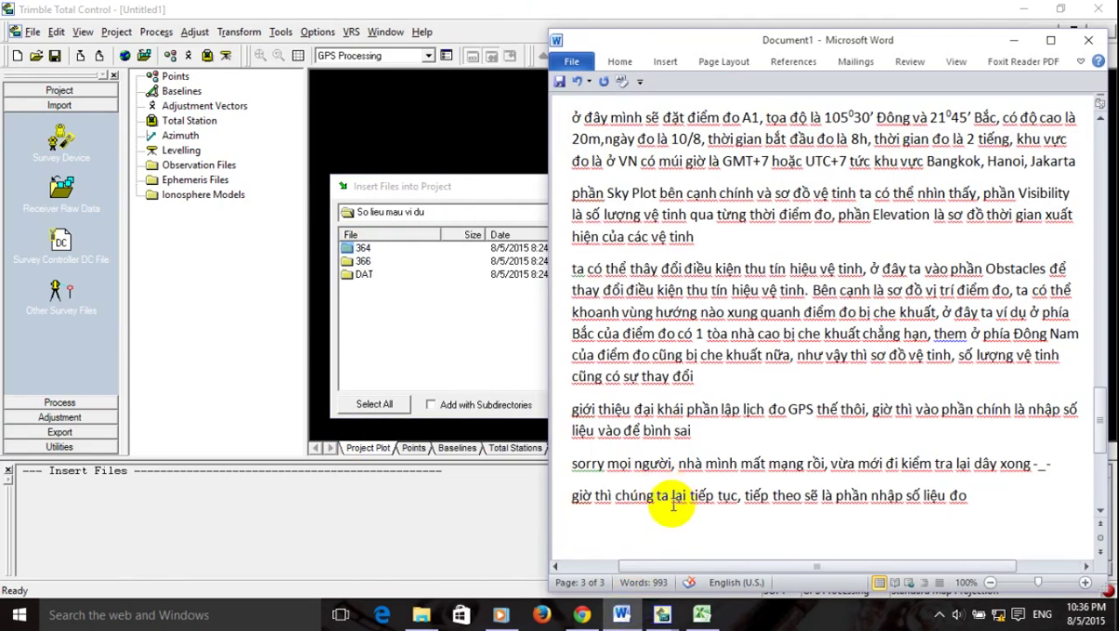
pyautogui.write('ta nhập số ')
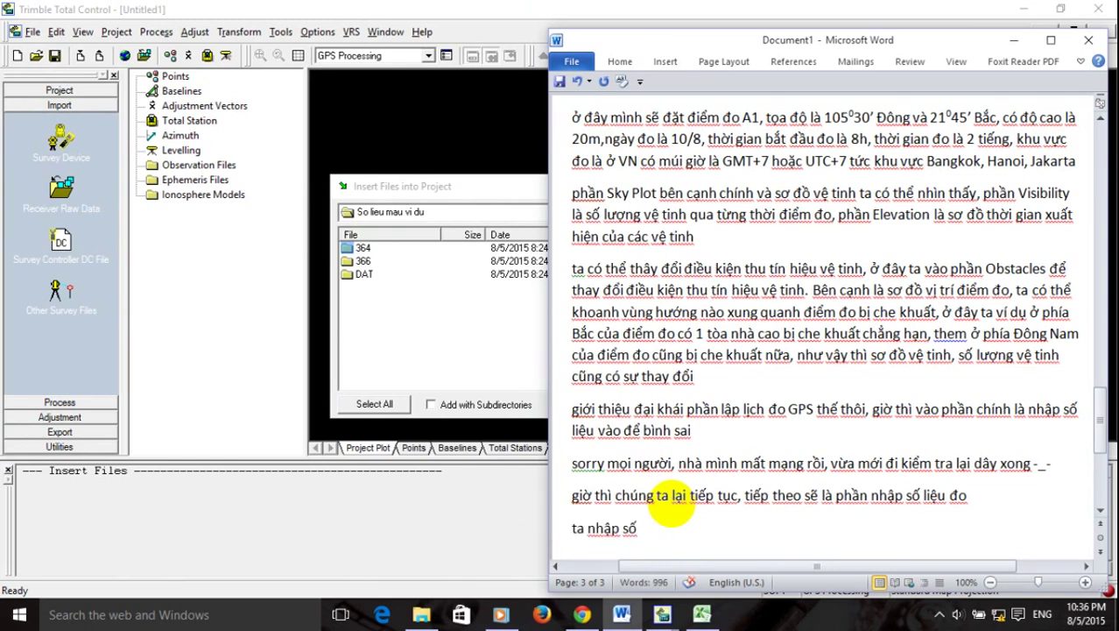
pyautogui.write('li')
pyautogui.write('ệu của ')
pyautogui.write('2 may')
pyautogui.write(' t')
pyautogui.write('hu T')
pyautogui.write('opco')
pyautogui.write('n ơ')
pyautogui.write(' thưmu')
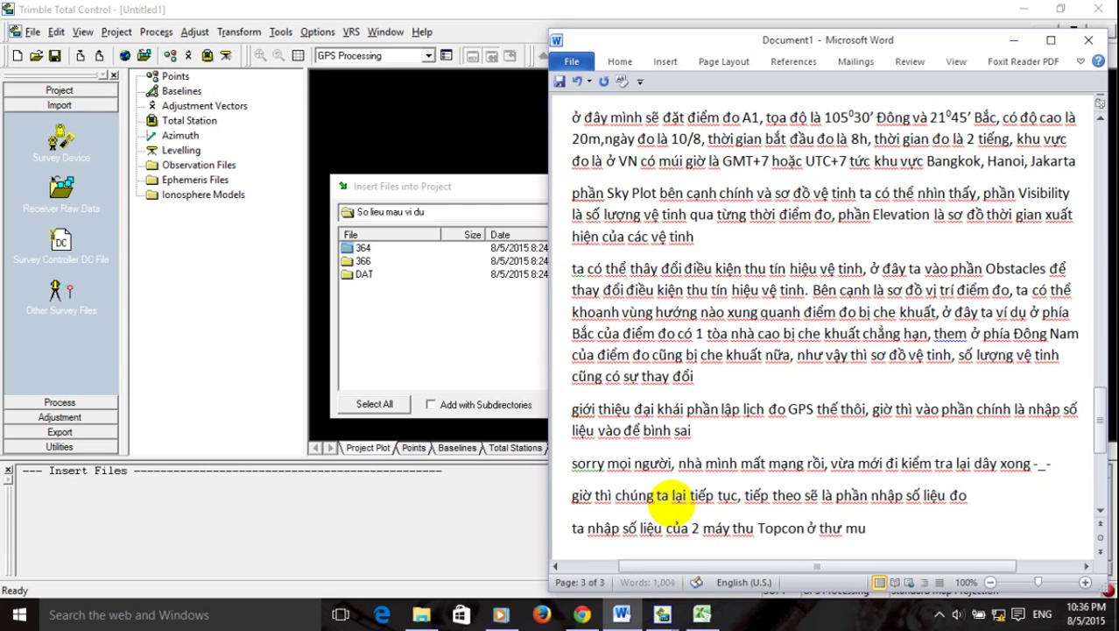
pyautogui.press('BackSpace')
pyautogui.write('ục 364 và 366 trước')
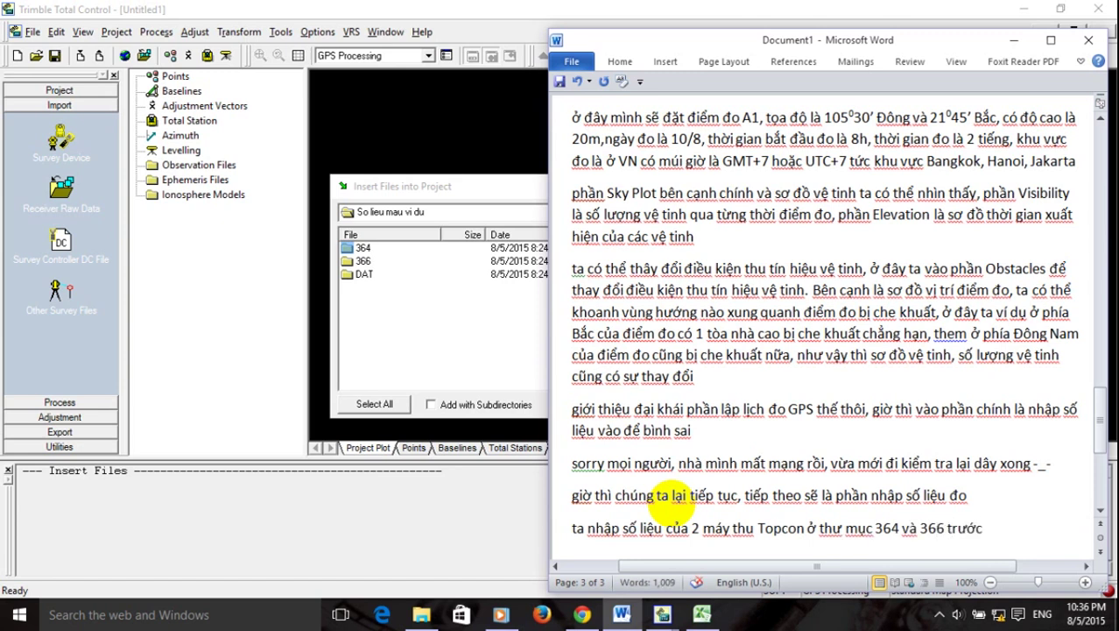
pyautogui.press('Return')
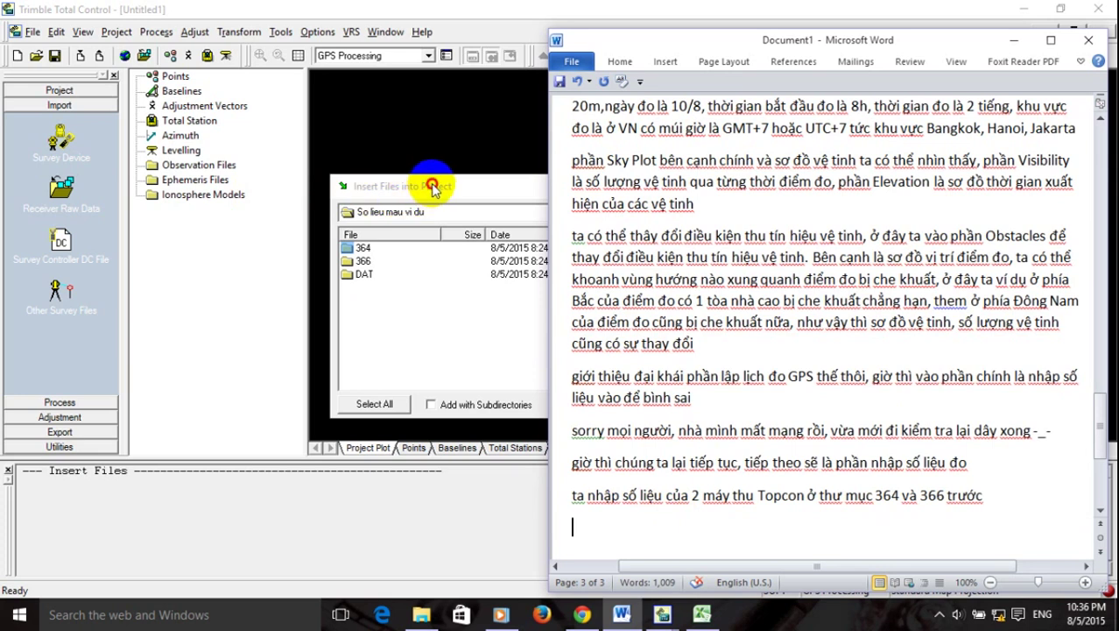
# In Trimble Total Control, add all files from folder 364's RINEX subfolder to the project, deleting existing OBS files and keeping that choice for all files.
pyautogui.click(434, 189)
pyautogui.doubleClick(363, 248)
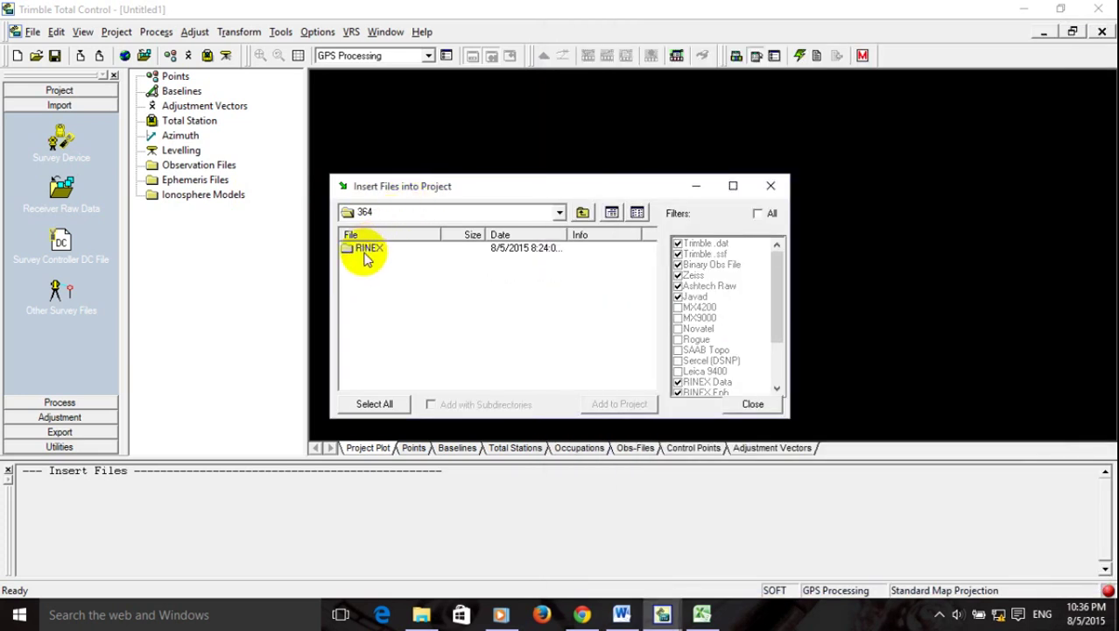
pyautogui.doubleClick(365, 252)
pyautogui.click(377, 404)
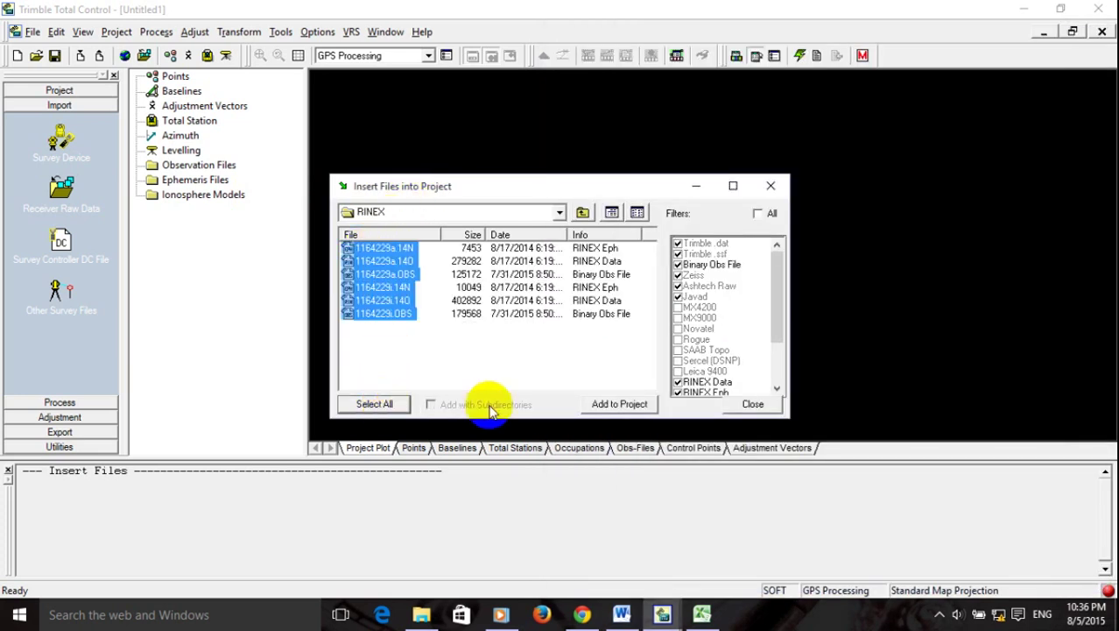
pyautogui.click(623, 404)
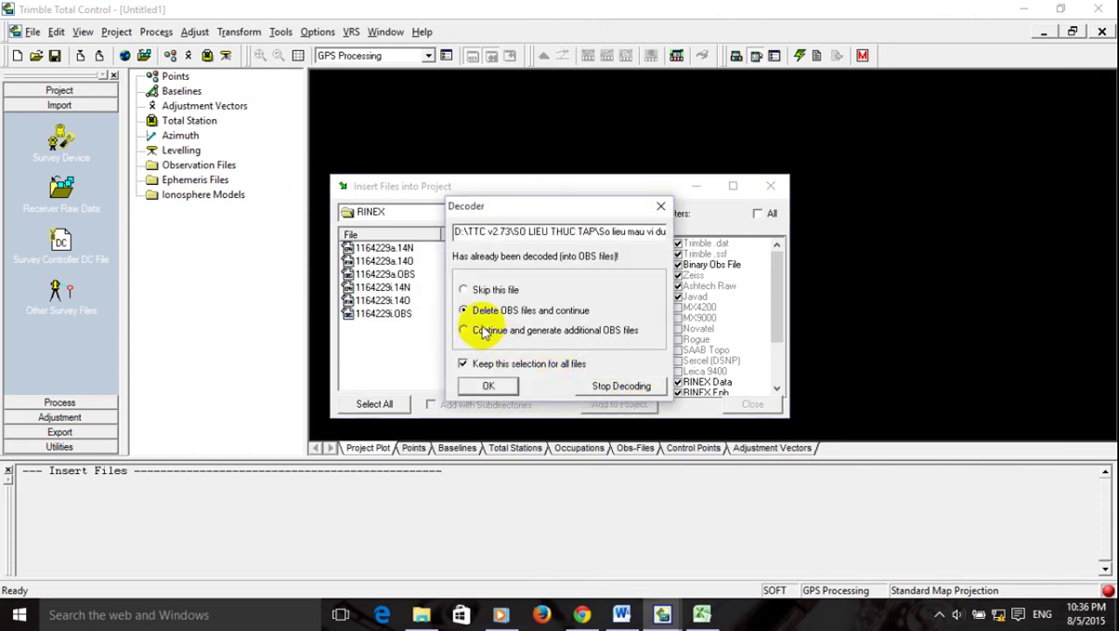
pyautogui.click(492, 387)
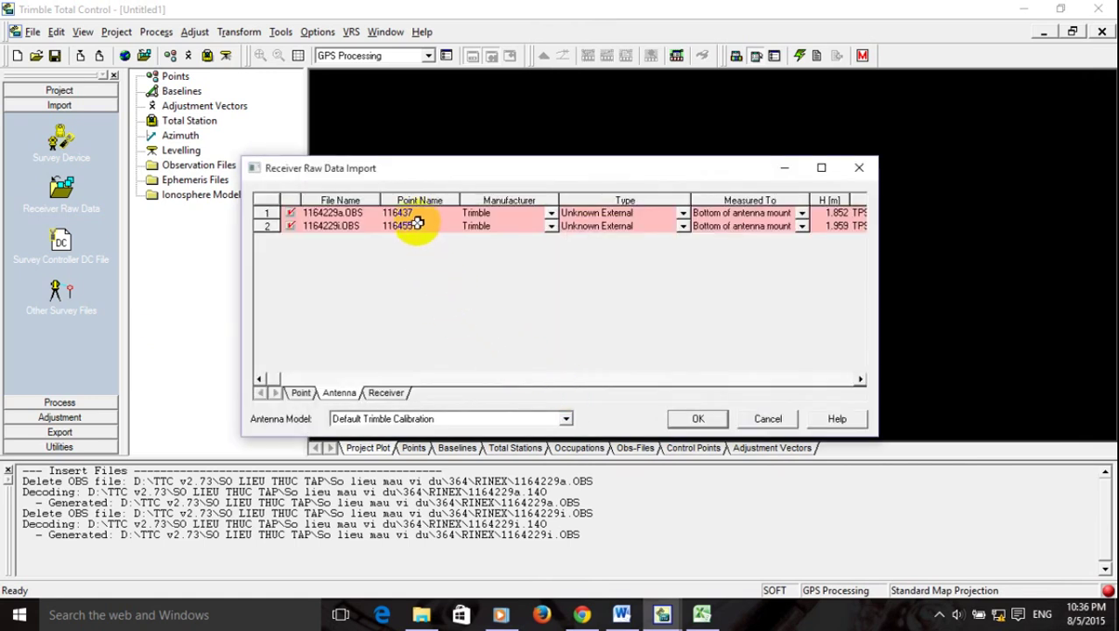
# Set the antenna manufacturer to Topcon for both observation files, keeping type Topcon Turbo-SII and heights measured to Bottom of antenna mount.
pyautogui.click(681, 213)
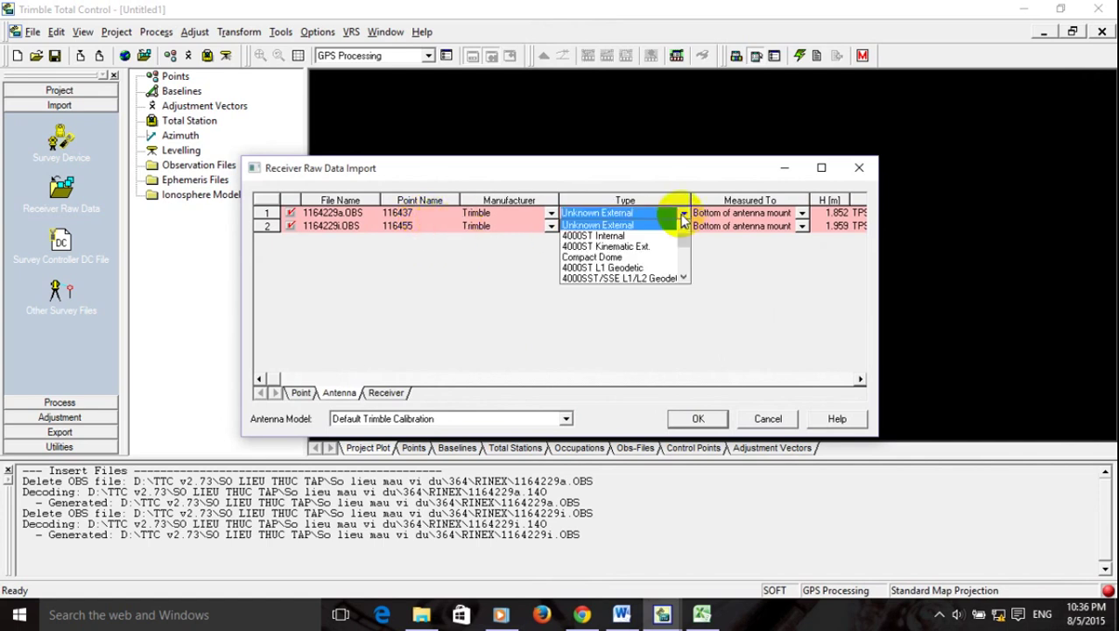
pyautogui.click(683, 214)
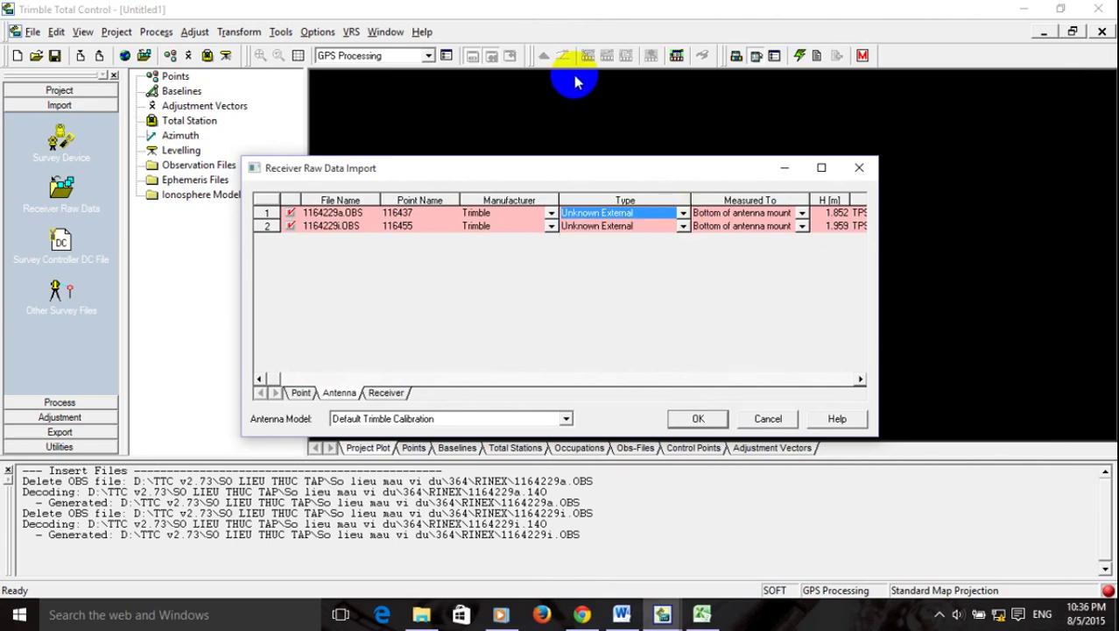
pyautogui.click(551, 215)
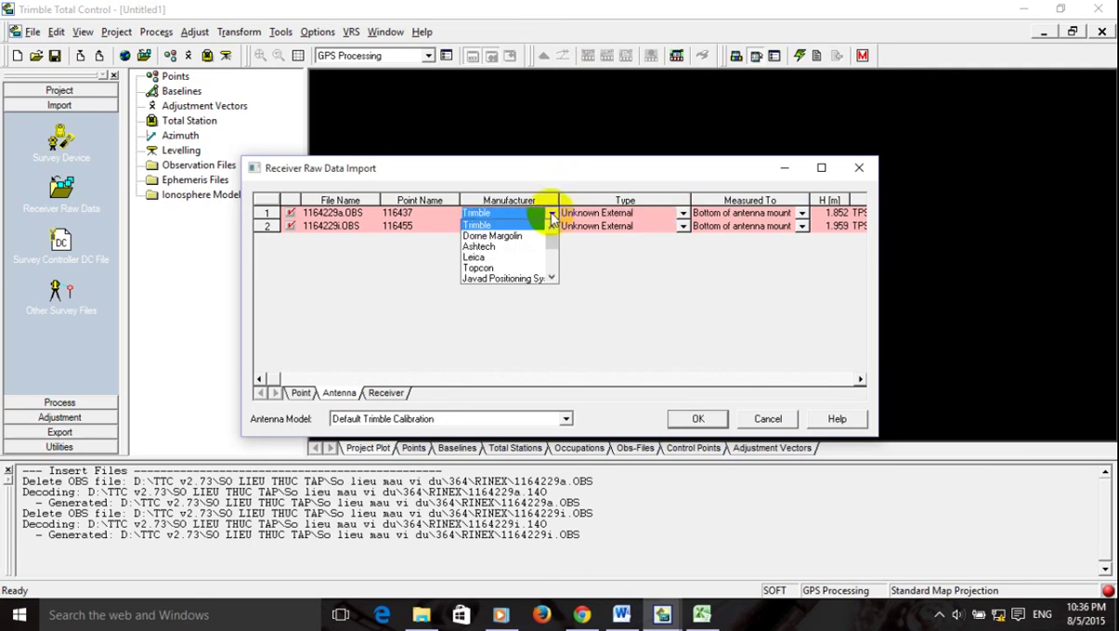
pyautogui.click(481, 269)
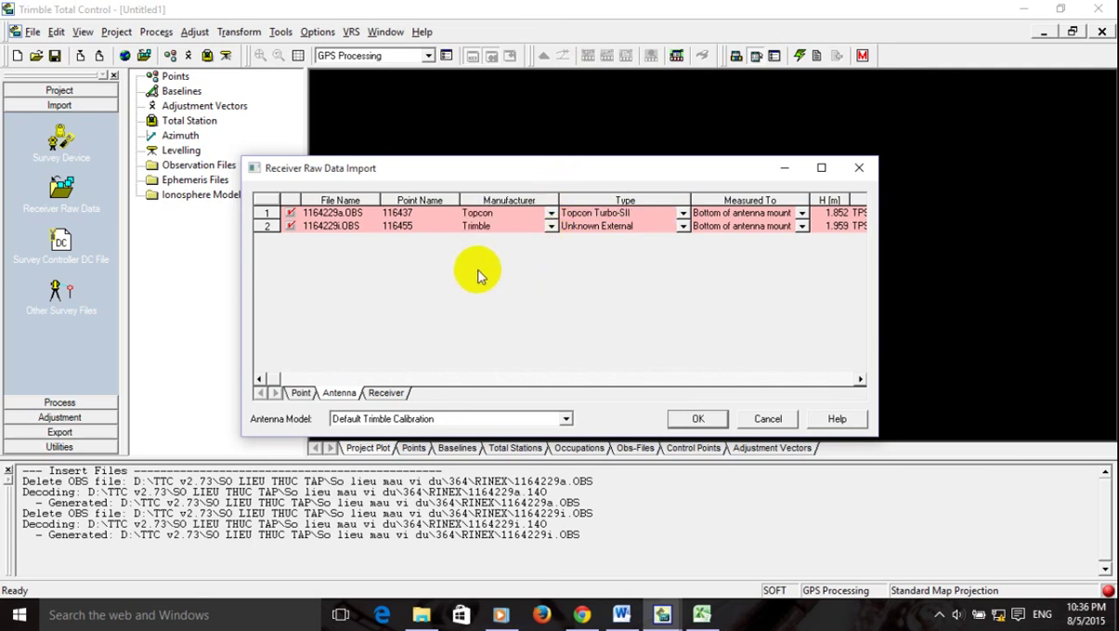
pyautogui.click(551, 226)
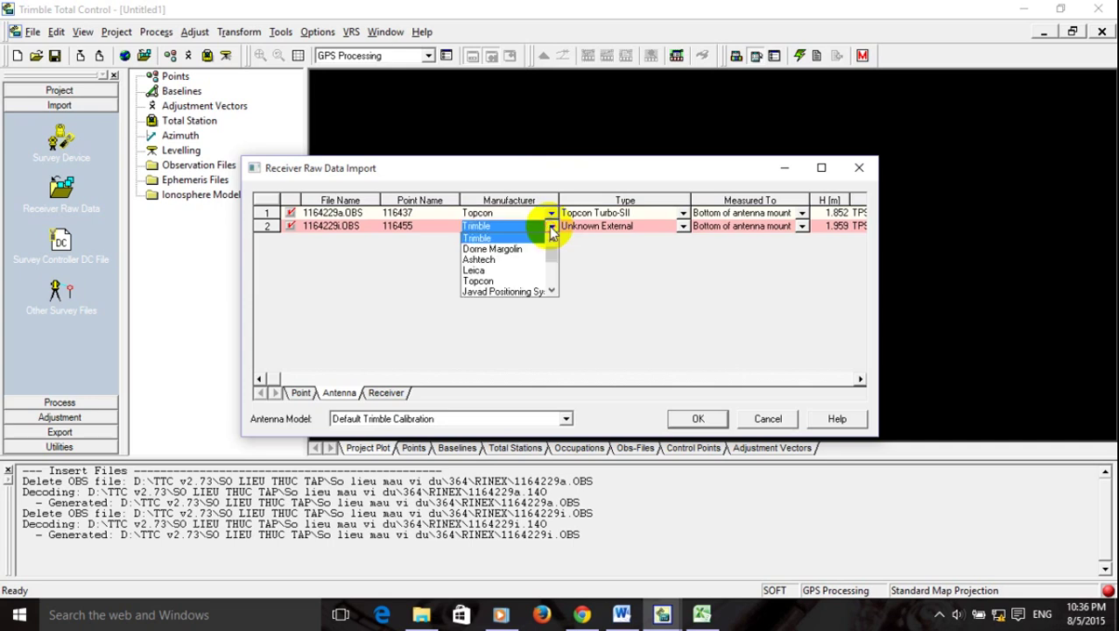
pyautogui.click(490, 279)
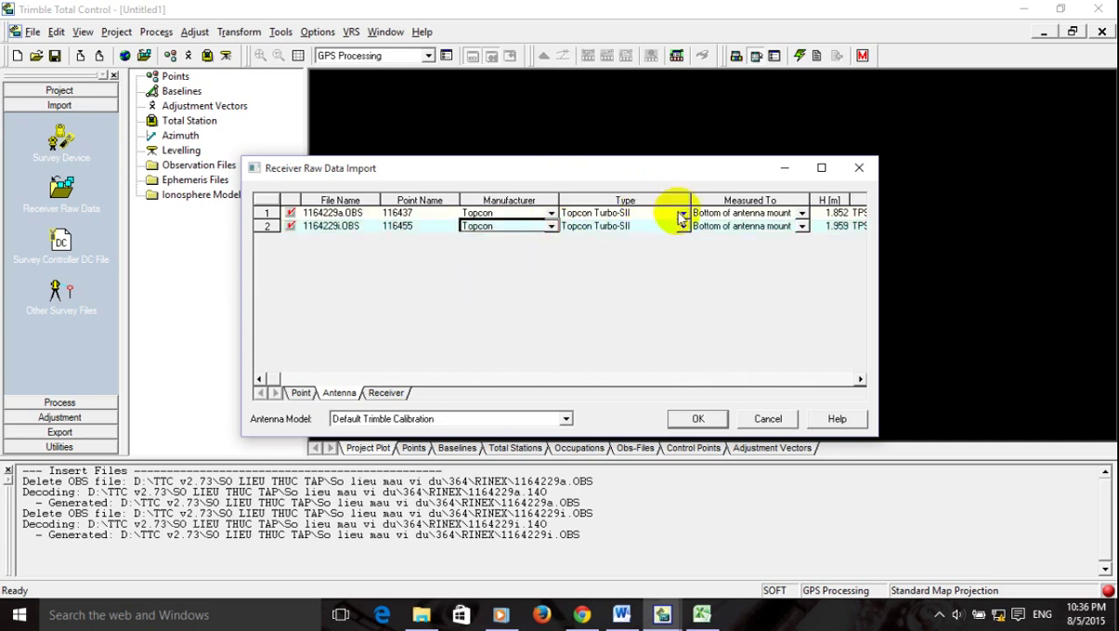
pyautogui.click(682, 213)
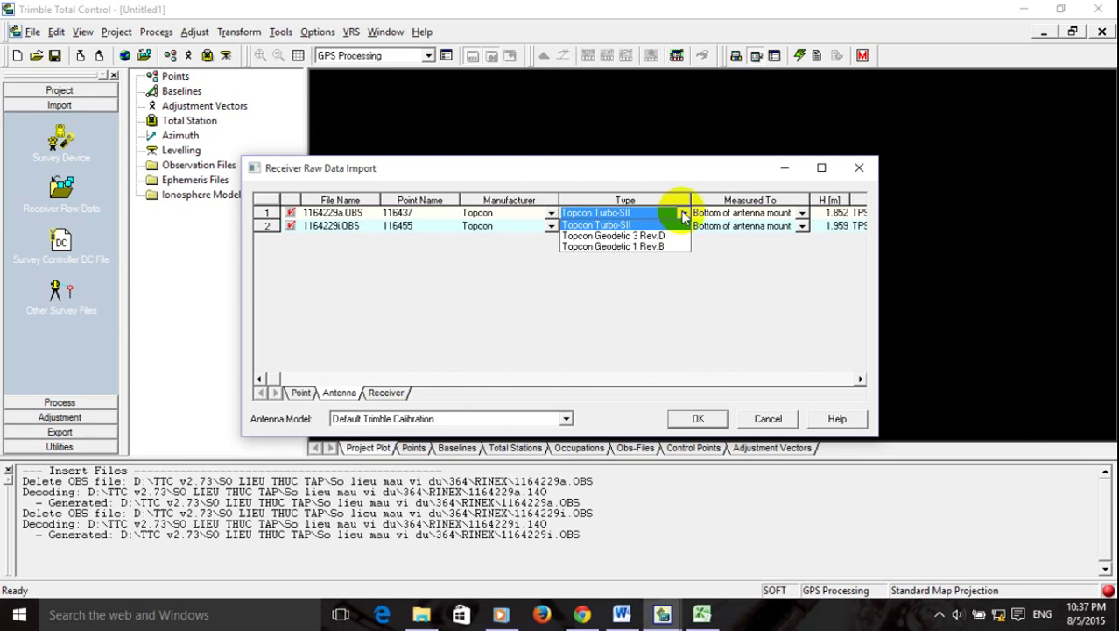
pyautogui.click(683, 216)
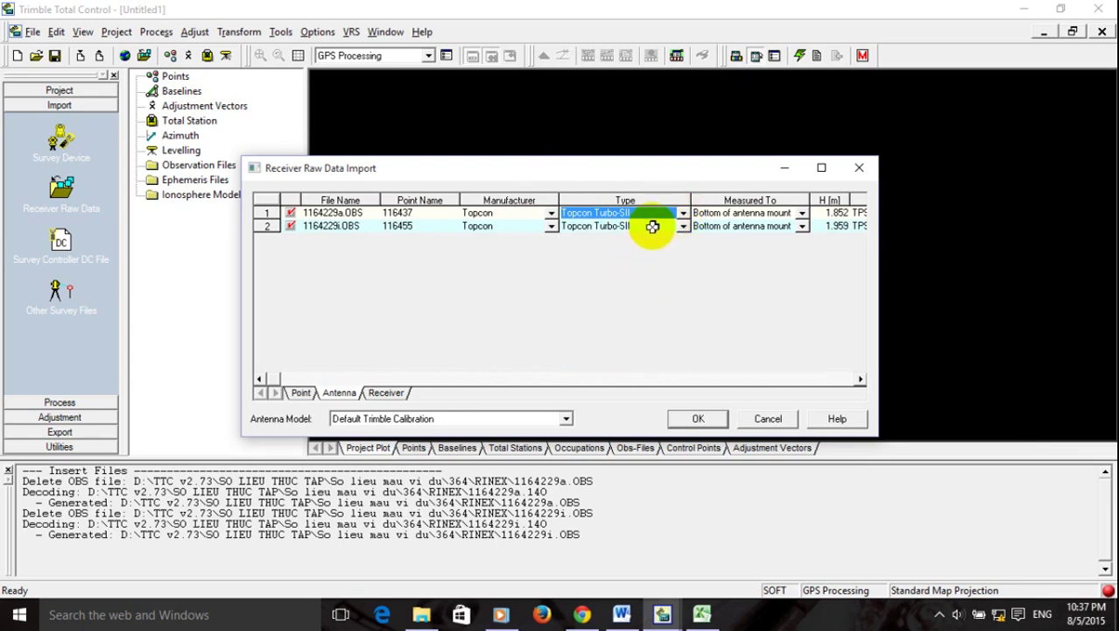
pyautogui.click(802, 214)
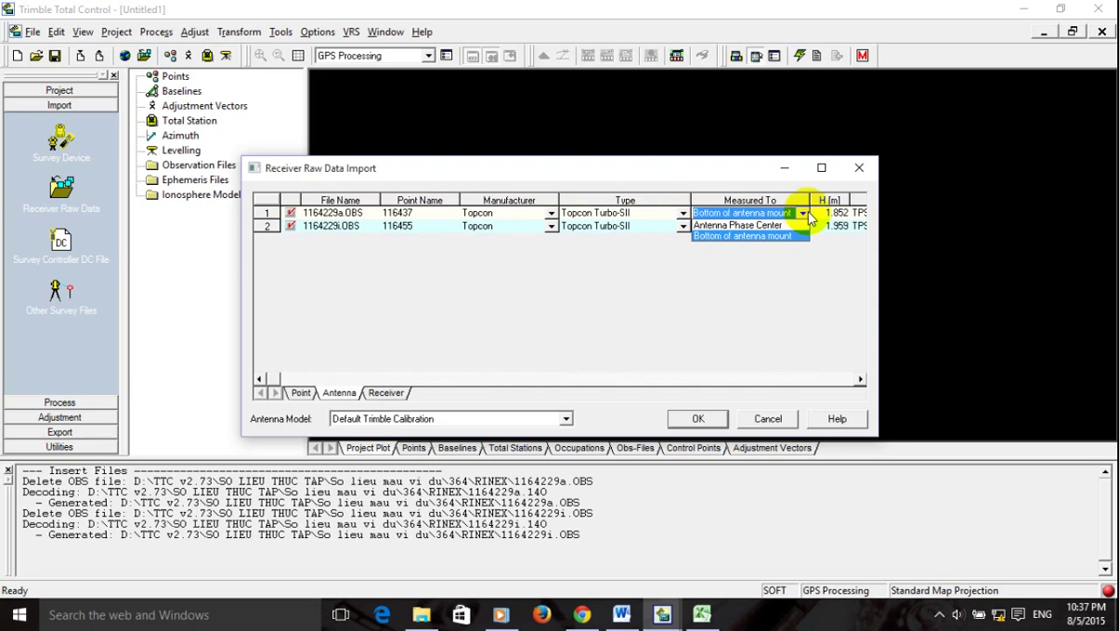
pyautogui.click(806, 216)
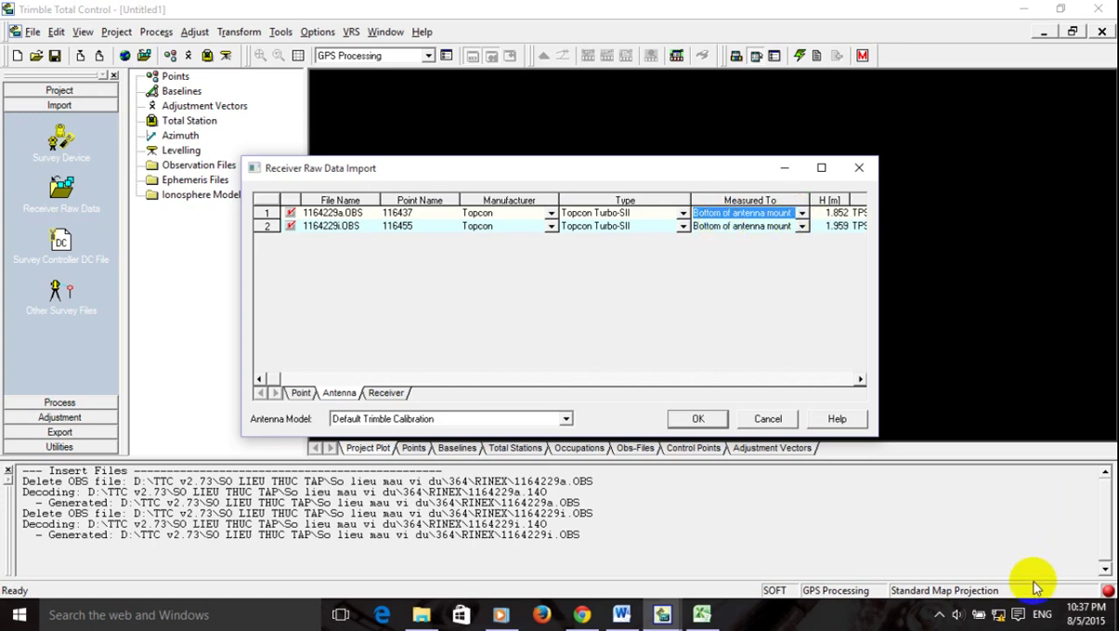
# Connect the computer to the My ASUS wireless network and open Network and Sharing Center.
pyautogui.click(999, 615)
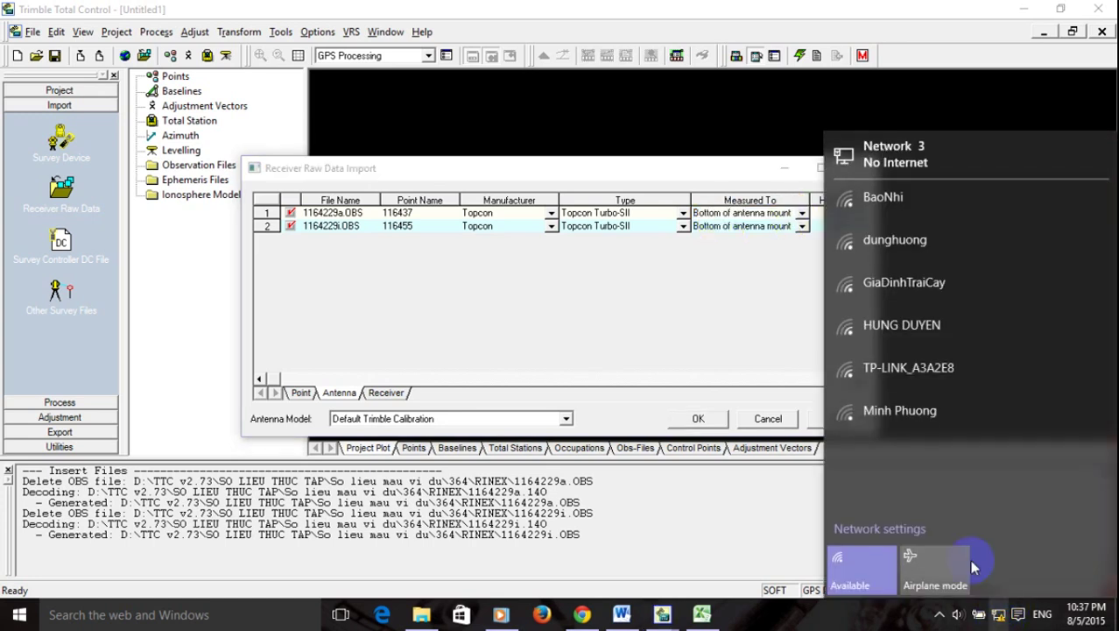
pyautogui.click(944, 200)
pyautogui.click(1009, 250)
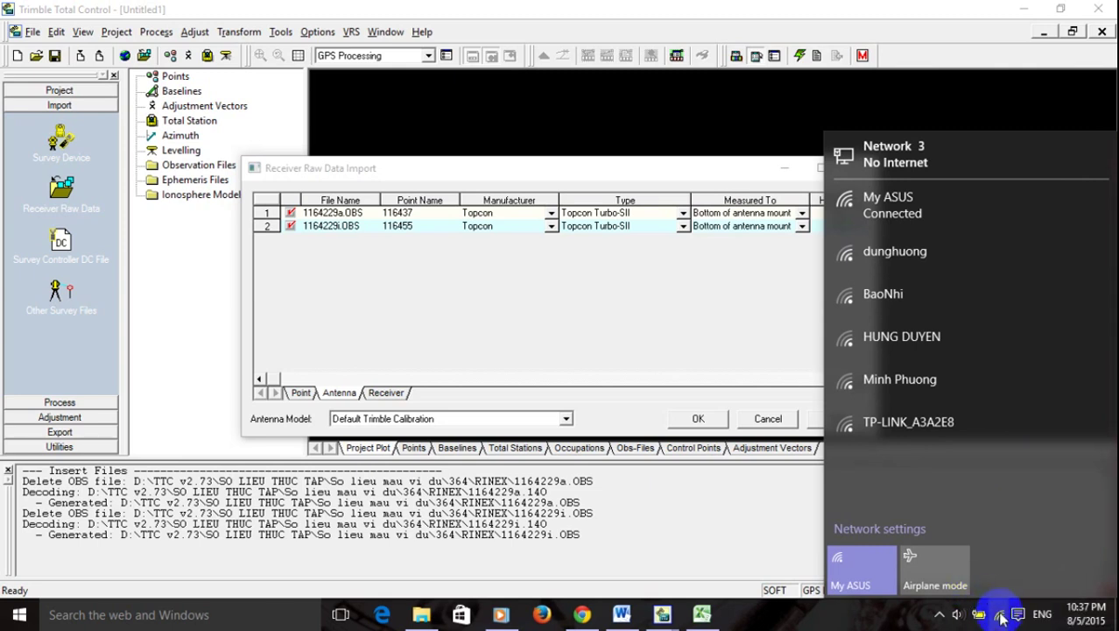
pyautogui.click(1001, 618)
pyautogui.click(1001, 618)
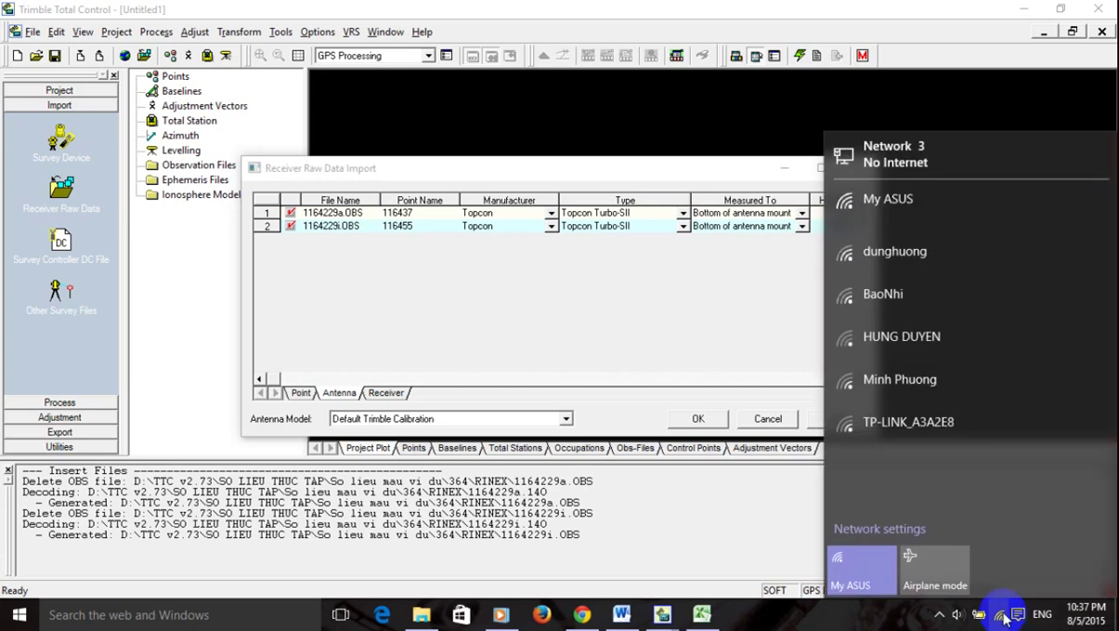
pyautogui.rightClick(1001, 617)
pyautogui.click(1004, 601)
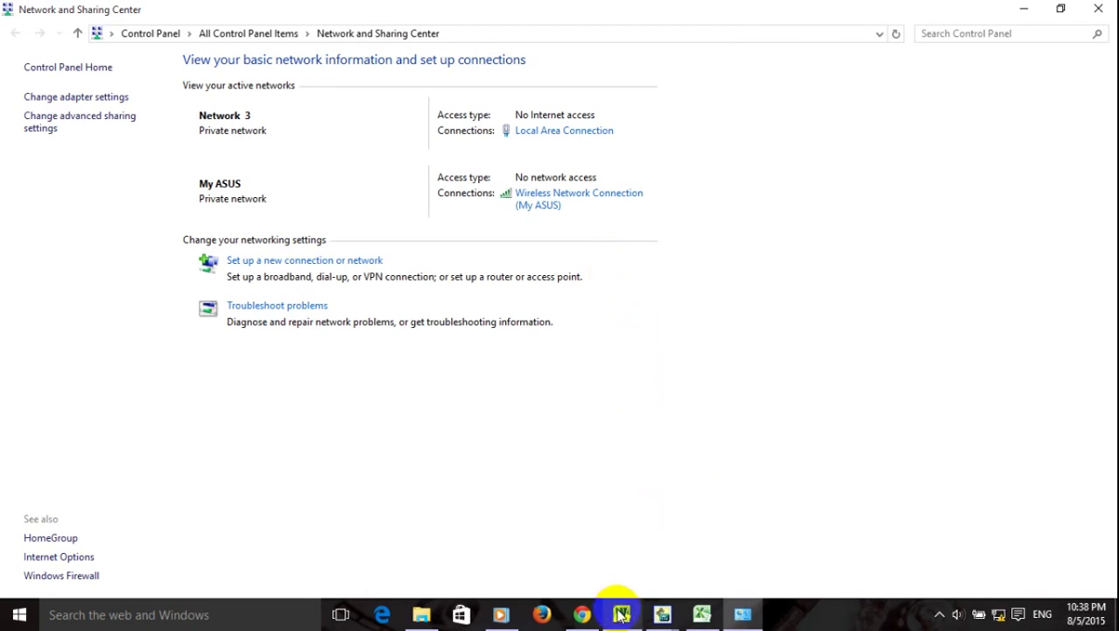
# Leave Network and Sharing Center and return to the Receiver Raw Data Import dialog in Trimble Total Control.
pyautogui.moveTo(621, 613)
pyautogui.moveTo(622, 570)
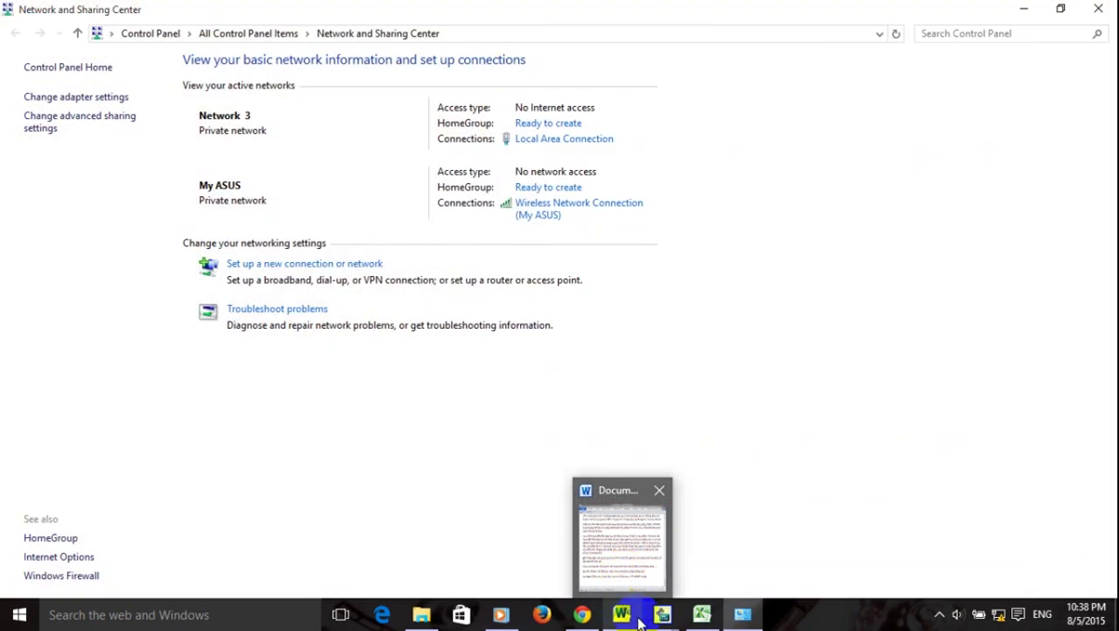
pyautogui.click(637, 620)
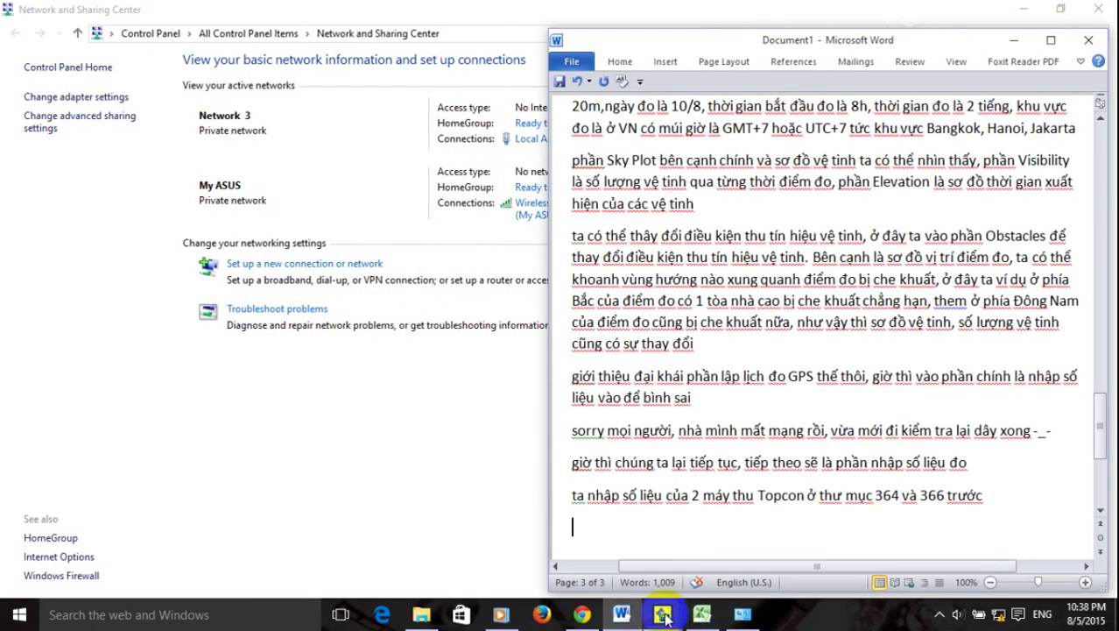
pyautogui.moveTo(664, 617)
pyautogui.click(636, 562)
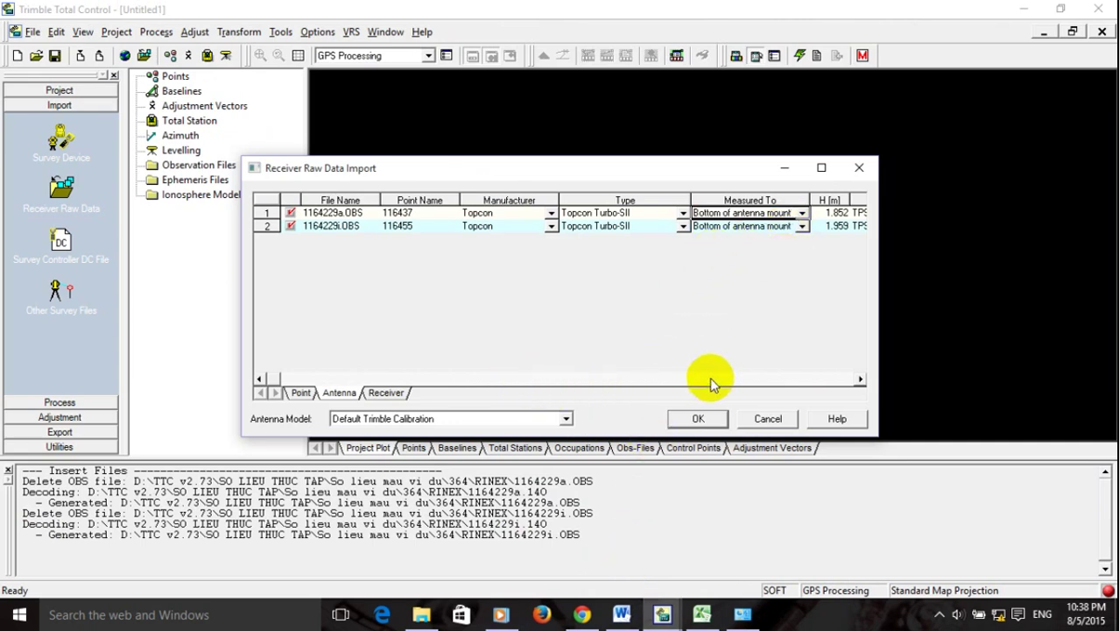
# Check the first file's original antenna name, type and height reference, then confirm the import of both observation files.
pyautogui.click(859, 380)
pyautogui.click(859, 380)
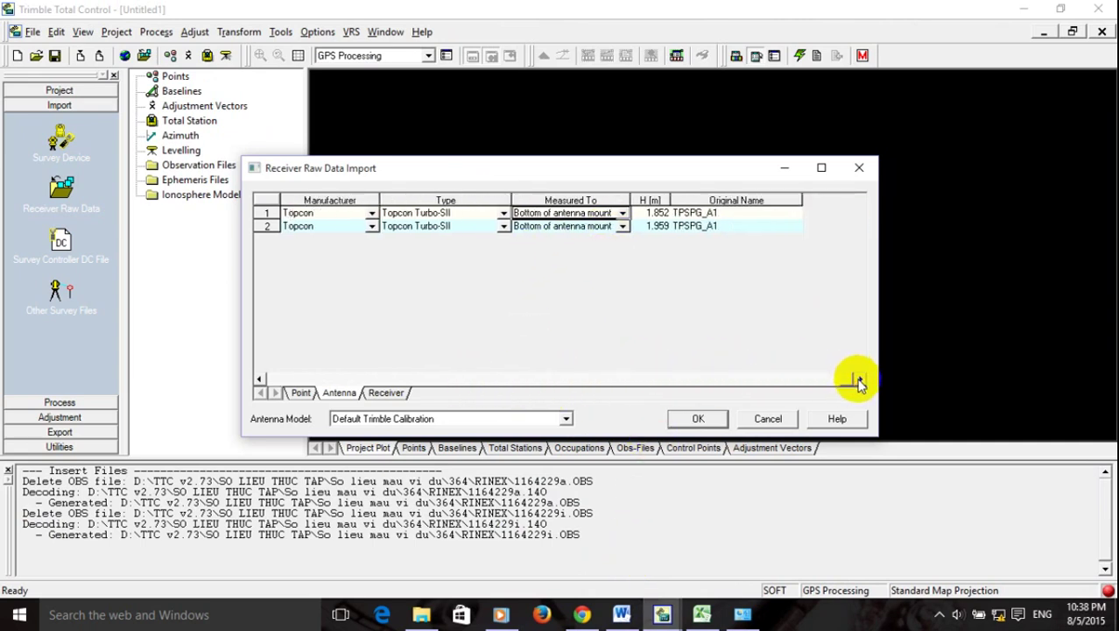
pyautogui.click(716, 213)
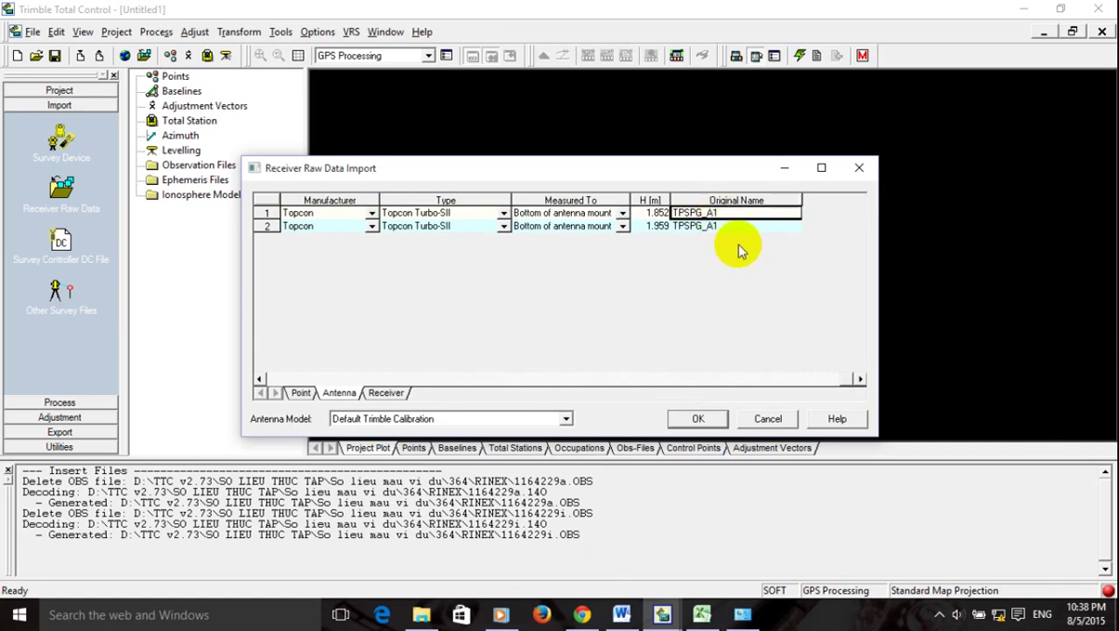
pyautogui.click(504, 214)
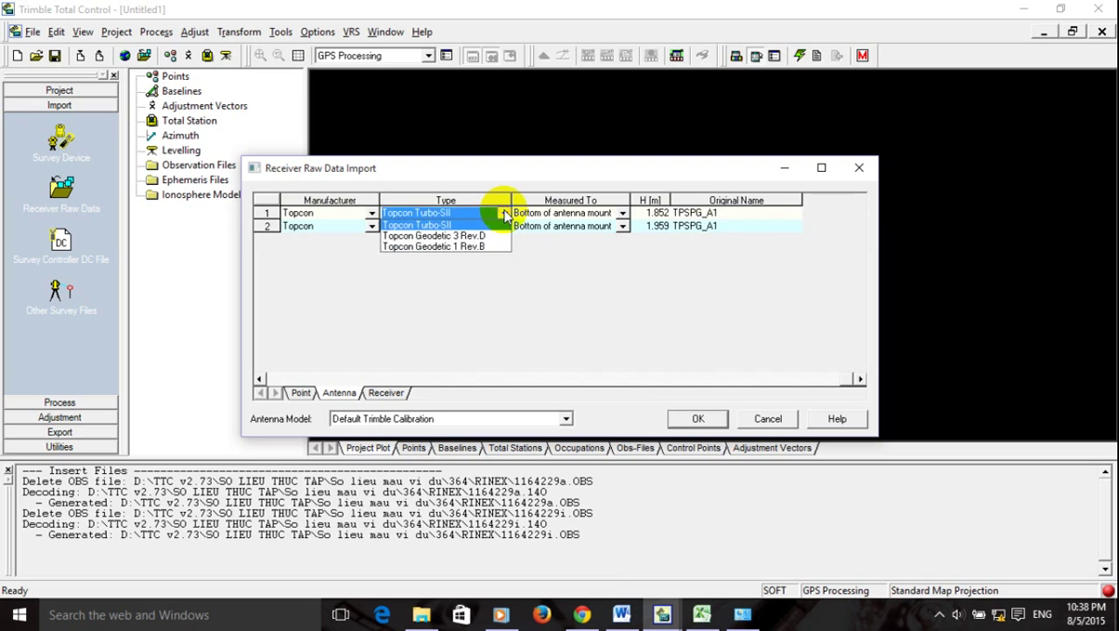
pyautogui.click(505, 208)
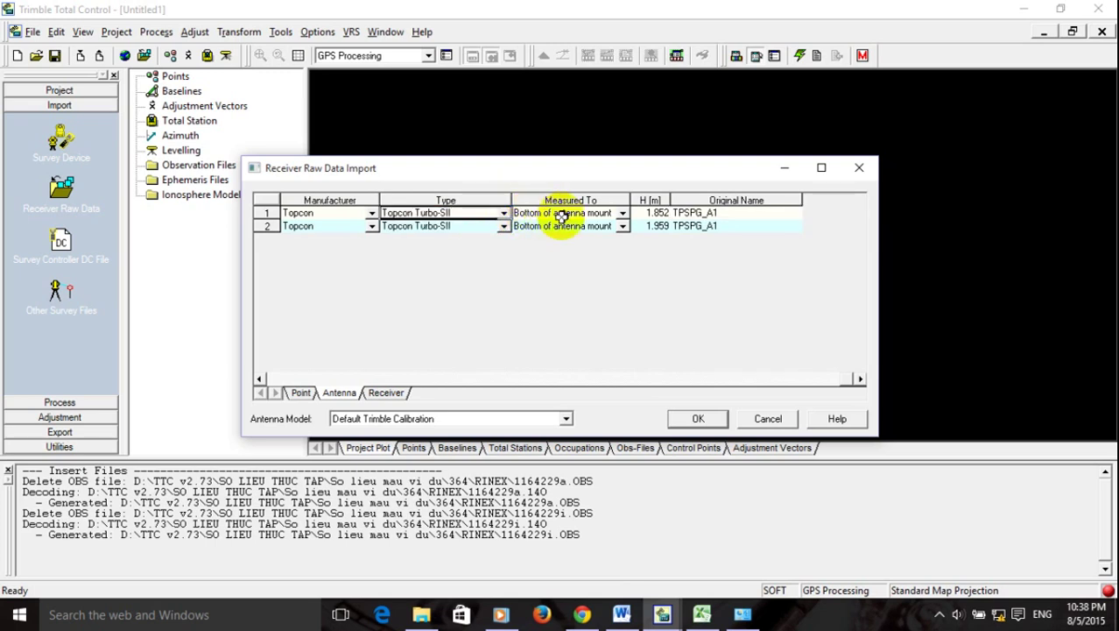
pyautogui.click(622, 214)
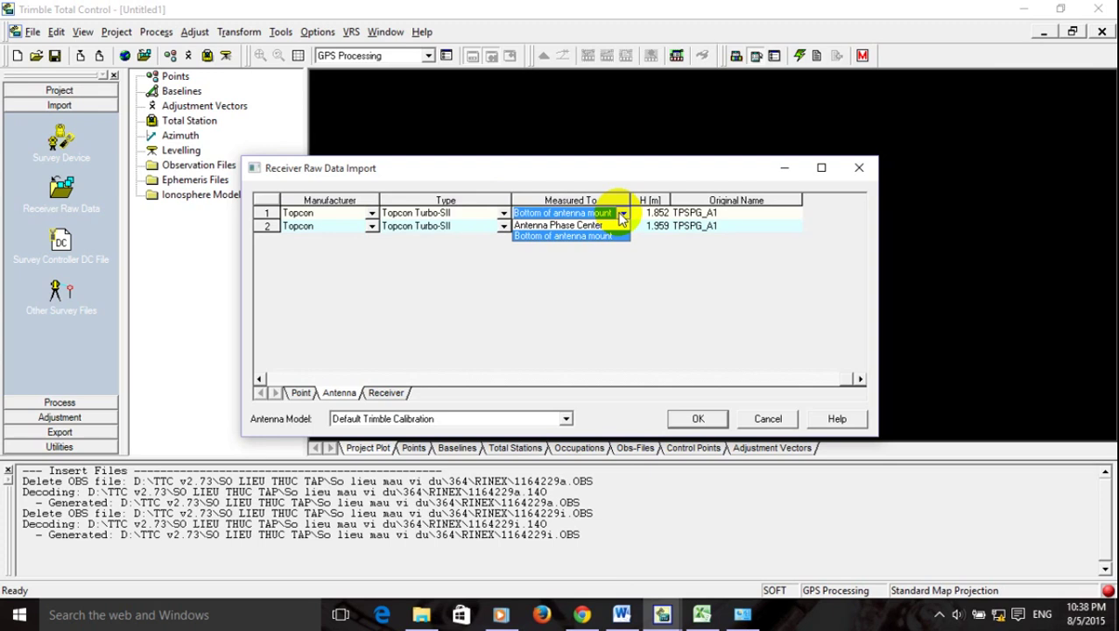
pyautogui.click(622, 217)
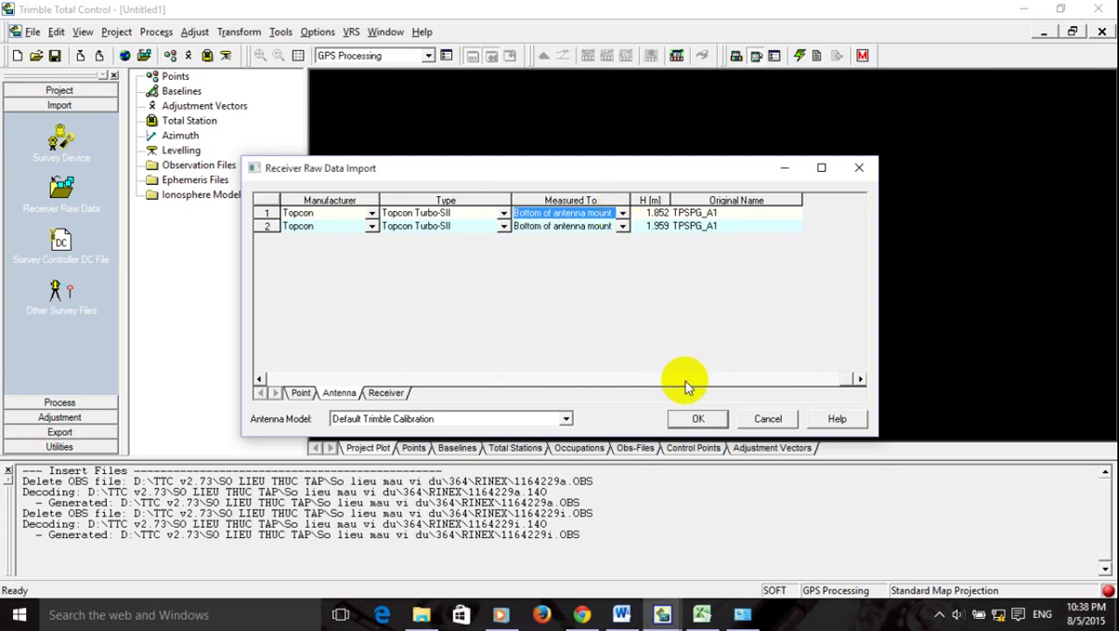
pyautogui.click(698, 421)
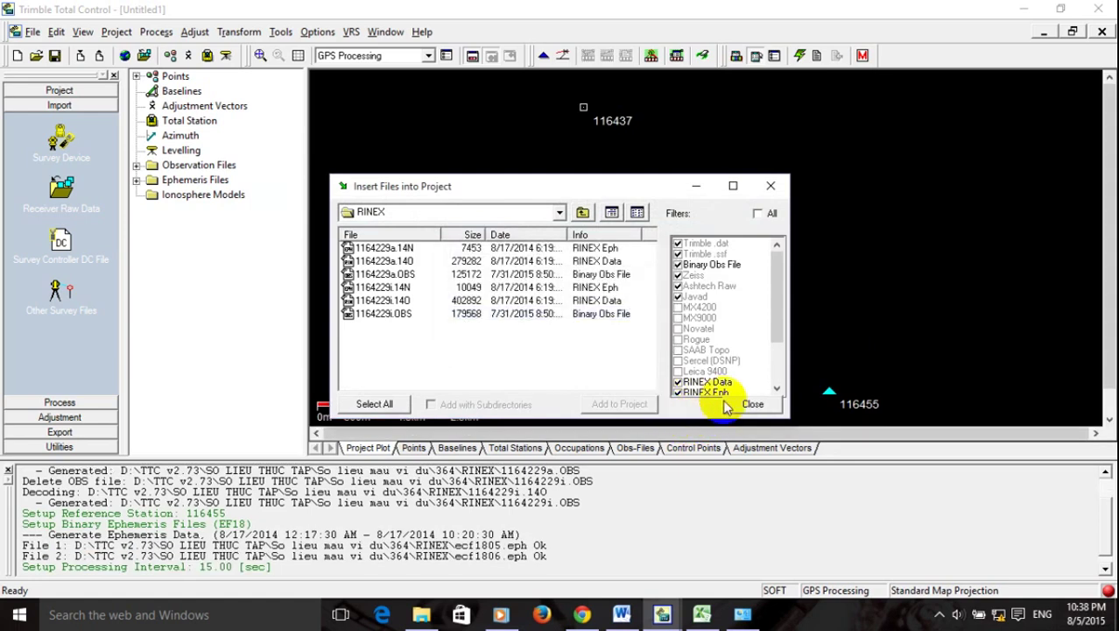
# Add all RINEX files from folder 366 to the project, deleting existing OBS files and continuing for all files.
pyautogui.click(542, 211)
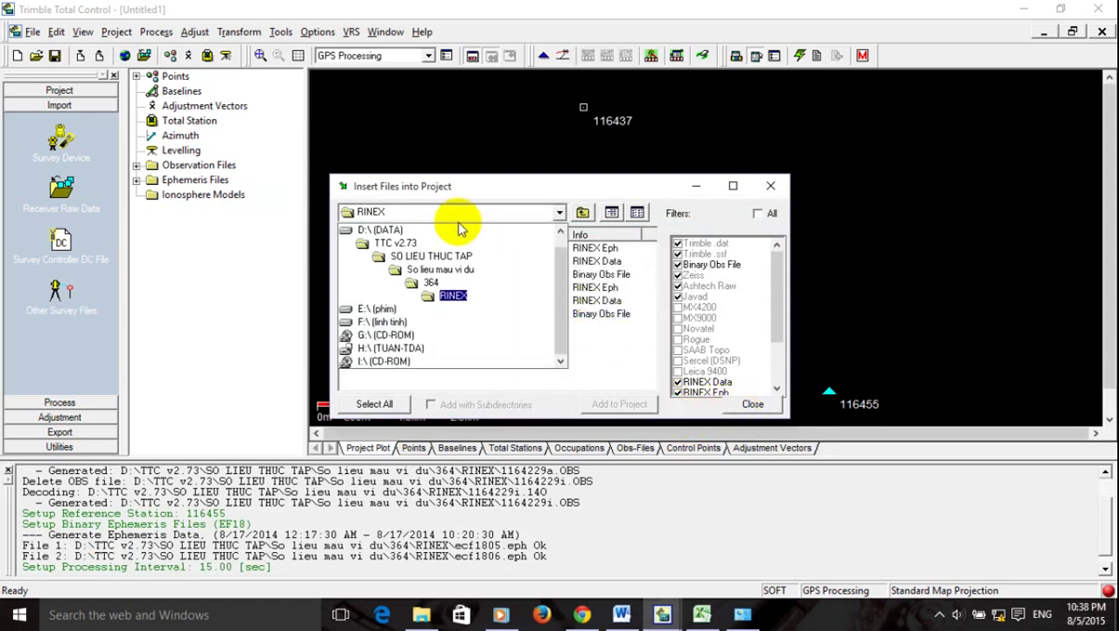
pyautogui.click(432, 286)
pyautogui.click(438, 210)
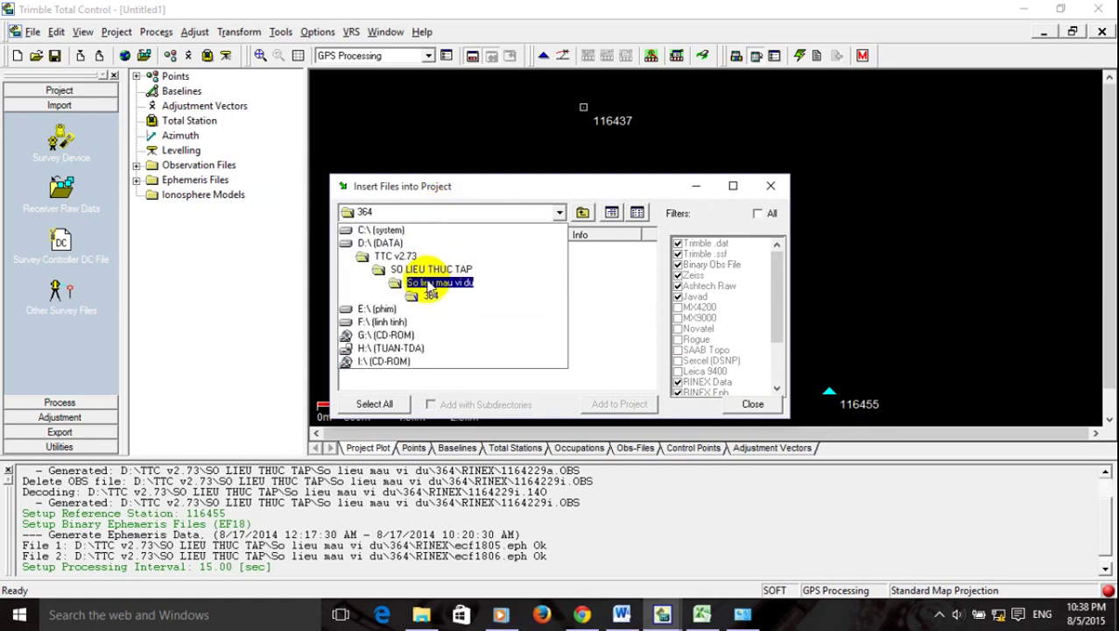
pyautogui.click(430, 282)
pyautogui.doubleClick(362, 261)
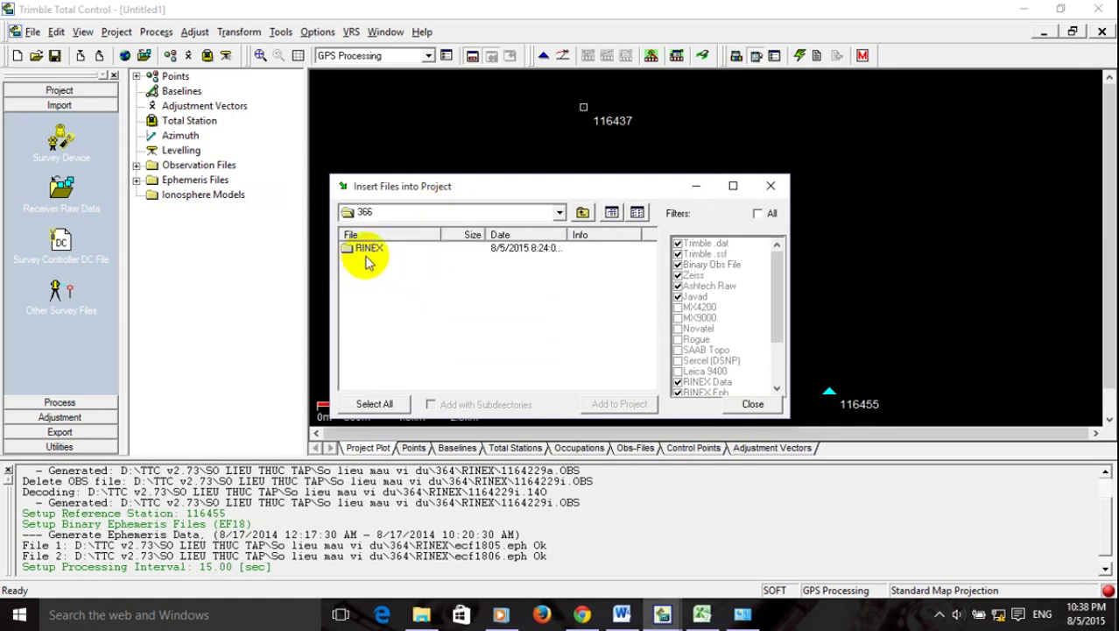
pyautogui.doubleClick(368, 251)
pyautogui.click(374, 403)
pyautogui.click(619, 404)
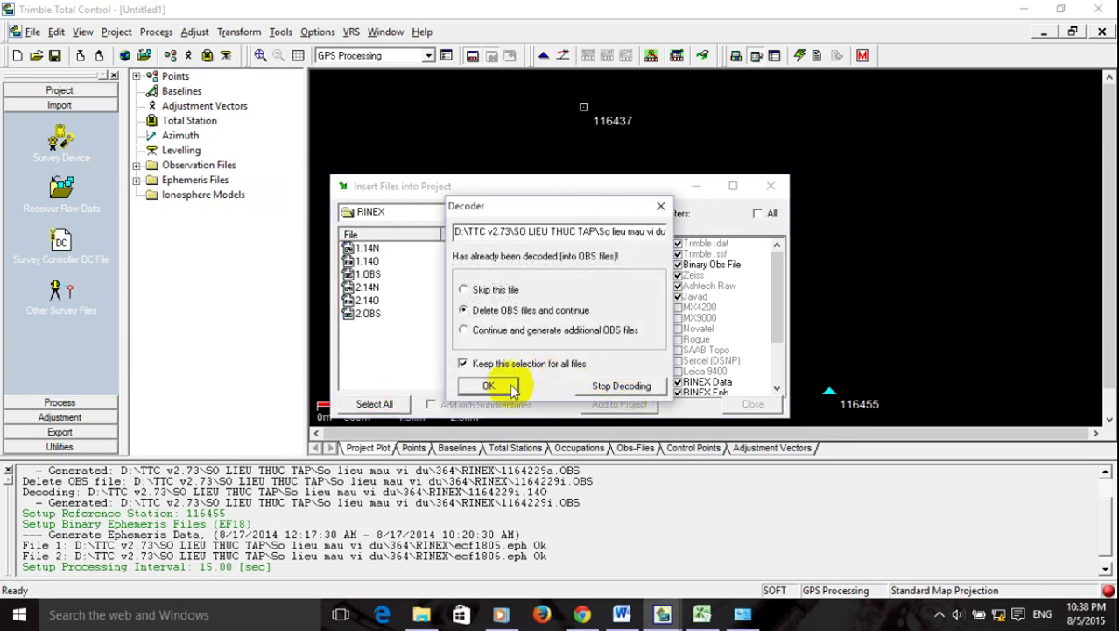
pyautogui.click(430, 383)
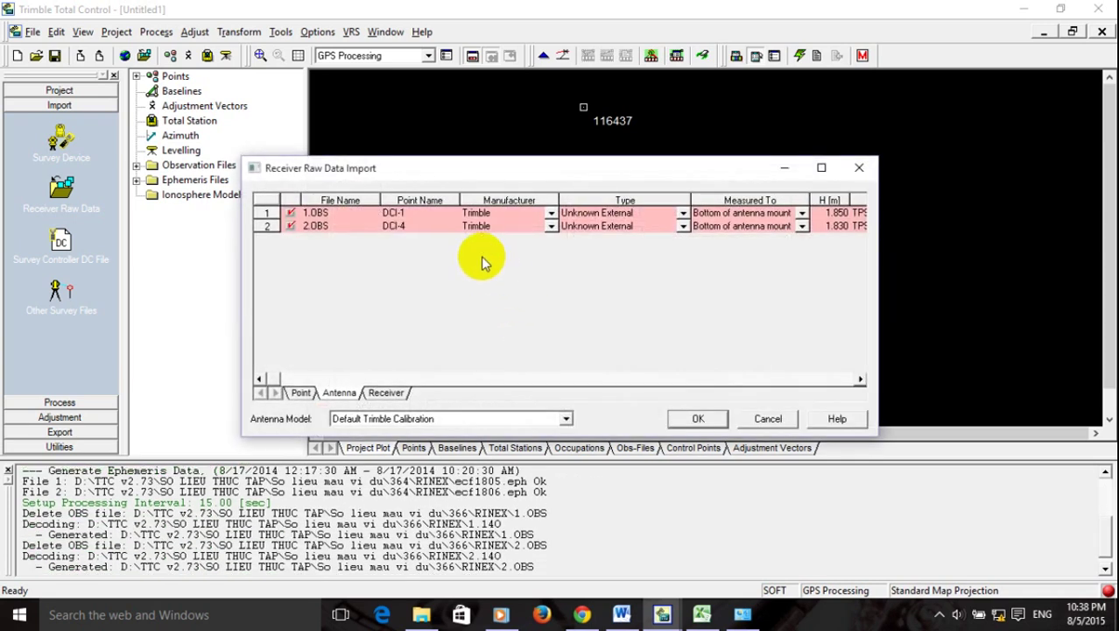
# Set the antenna manufacturer to Topcon for 1.OBS and 2.OBS and confirm their import.
pyautogui.click(550, 219)
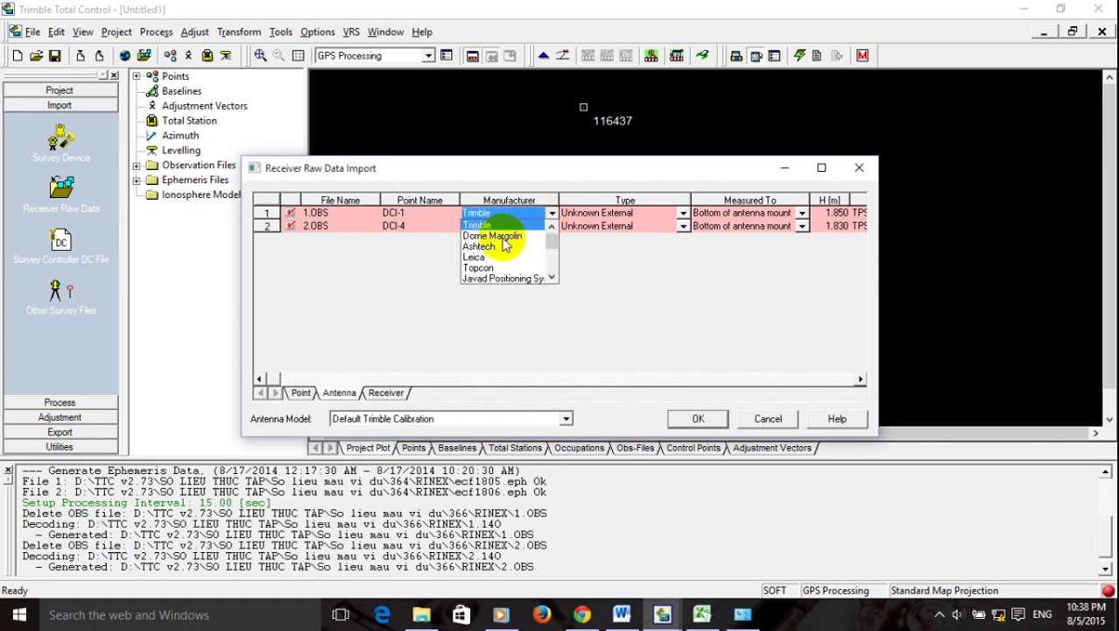
pyautogui.click(488, 265)
pyautogui.click(548, 226)
pyautogui.click(551, 226)
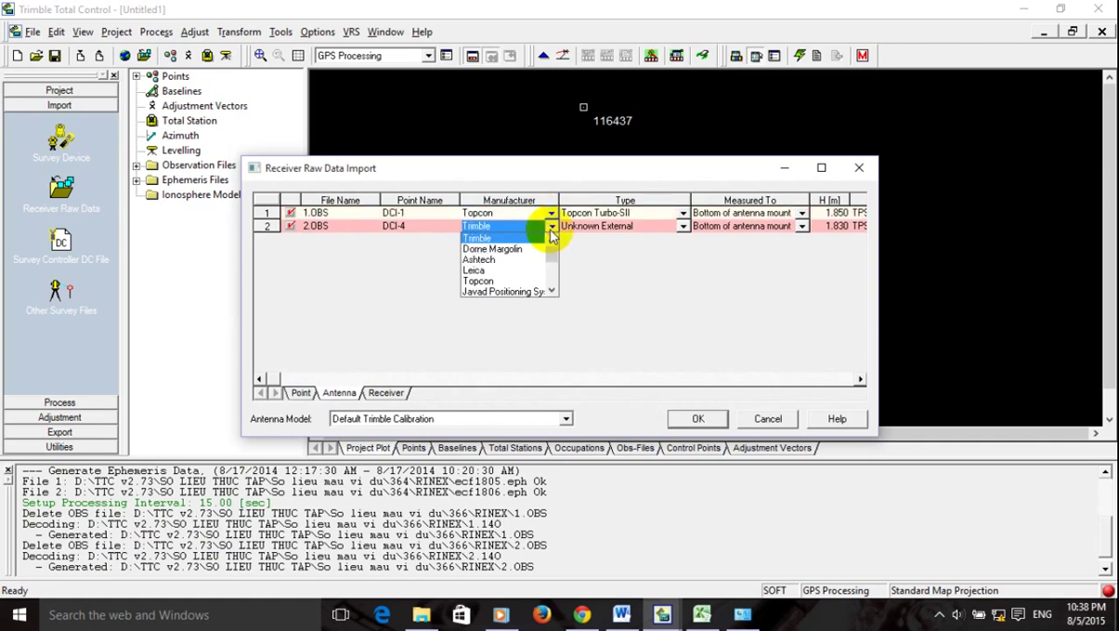
pyautogui.click(480, 281)
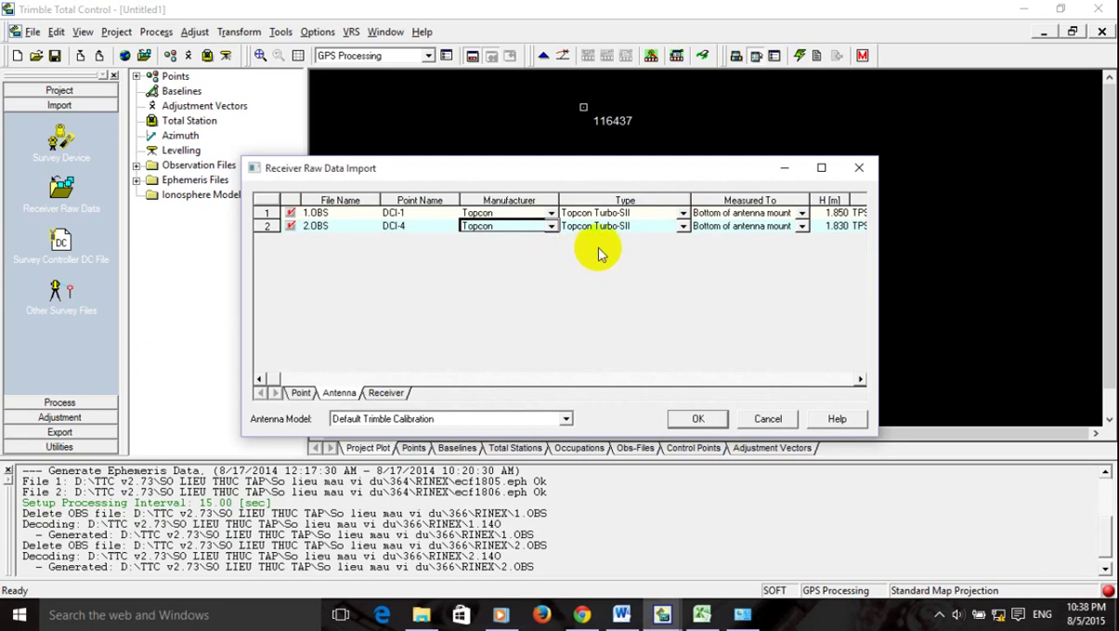
pyautogui.click(704, 416)
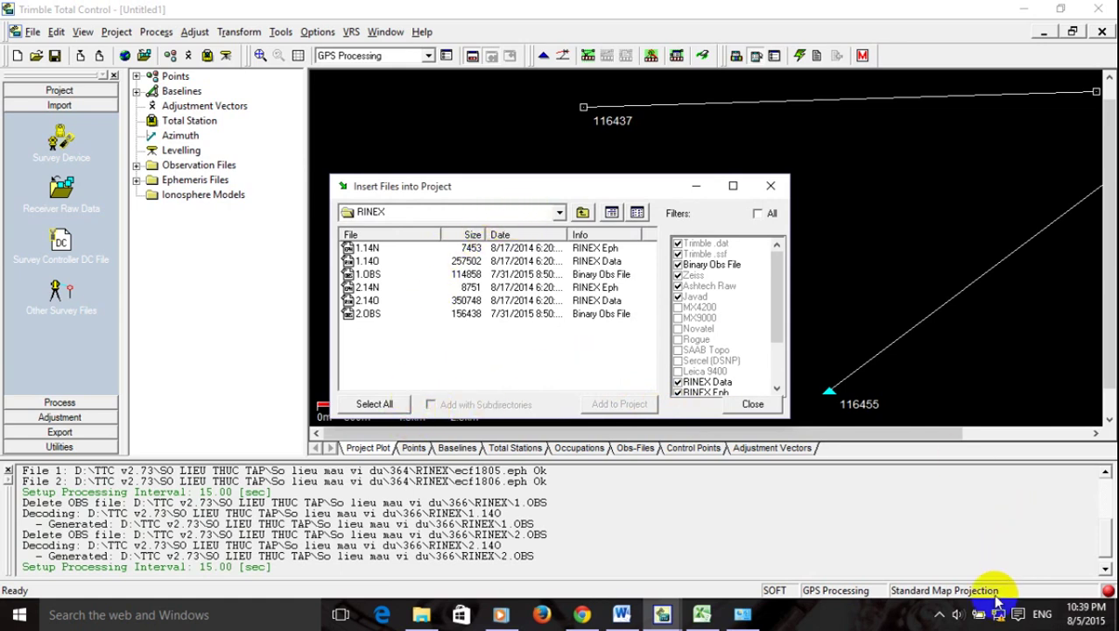
pyautogui.click(743, 615)
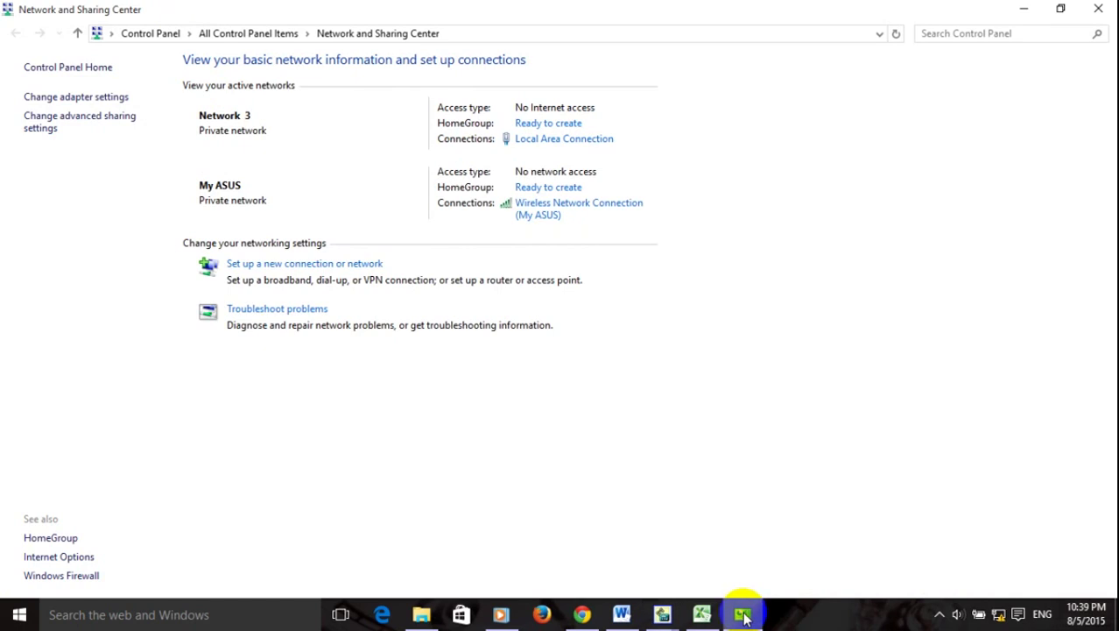
pyautogui.click(742, 615)
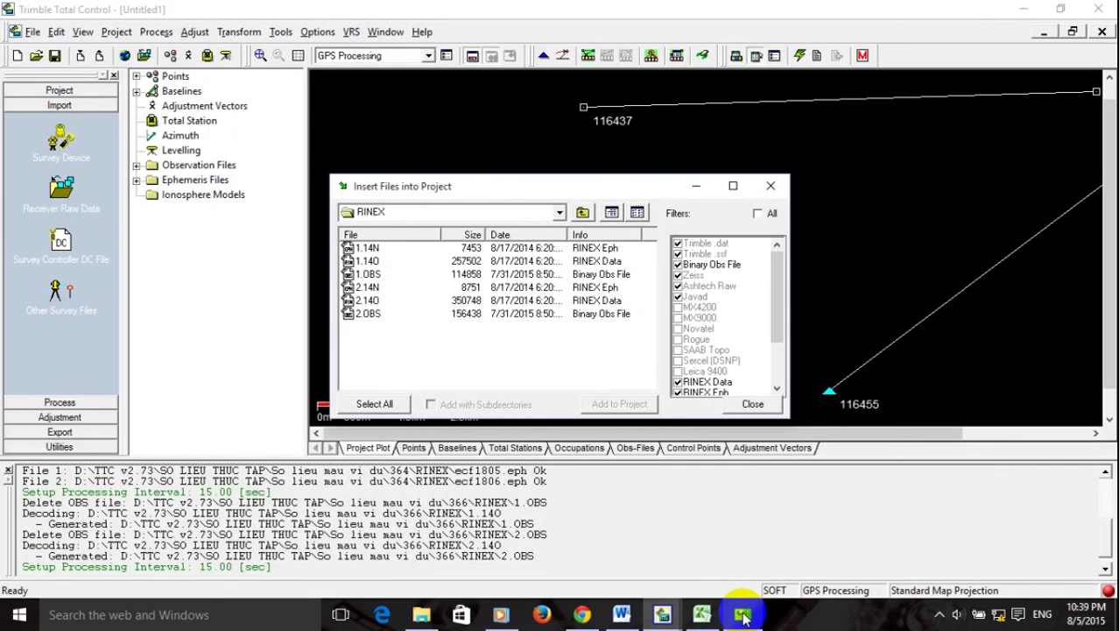
# Add all the receiver raw data files from the DAT folder under So lieu mau vi du to the project.
pyautogui.click(558, 216)
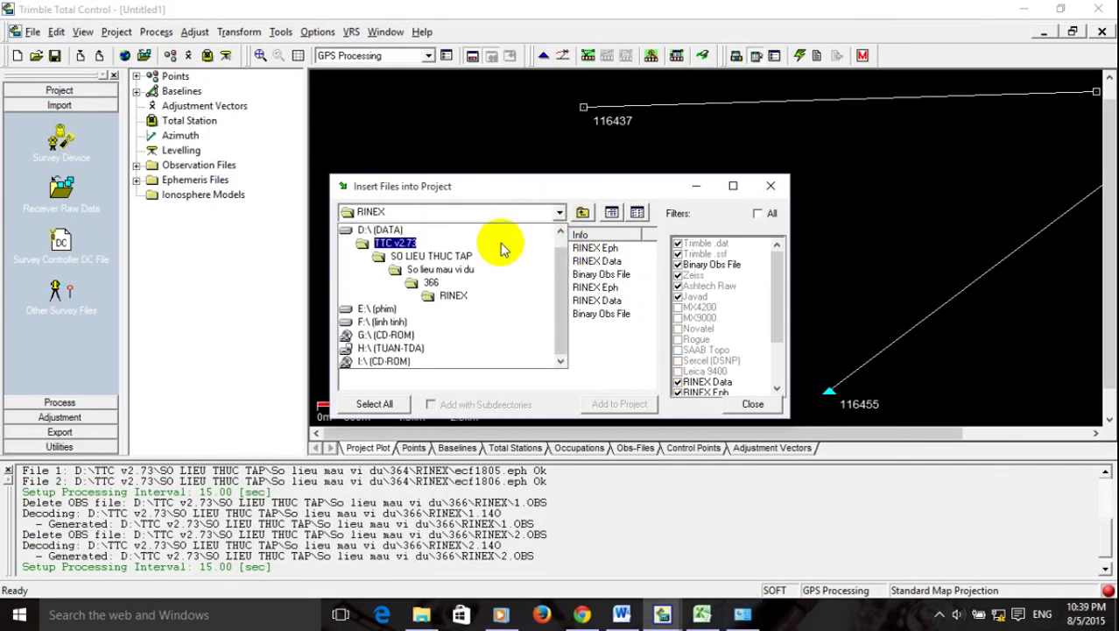
pyautogui.click(429, 265)
pyautogui.doubleClick(366, 274)
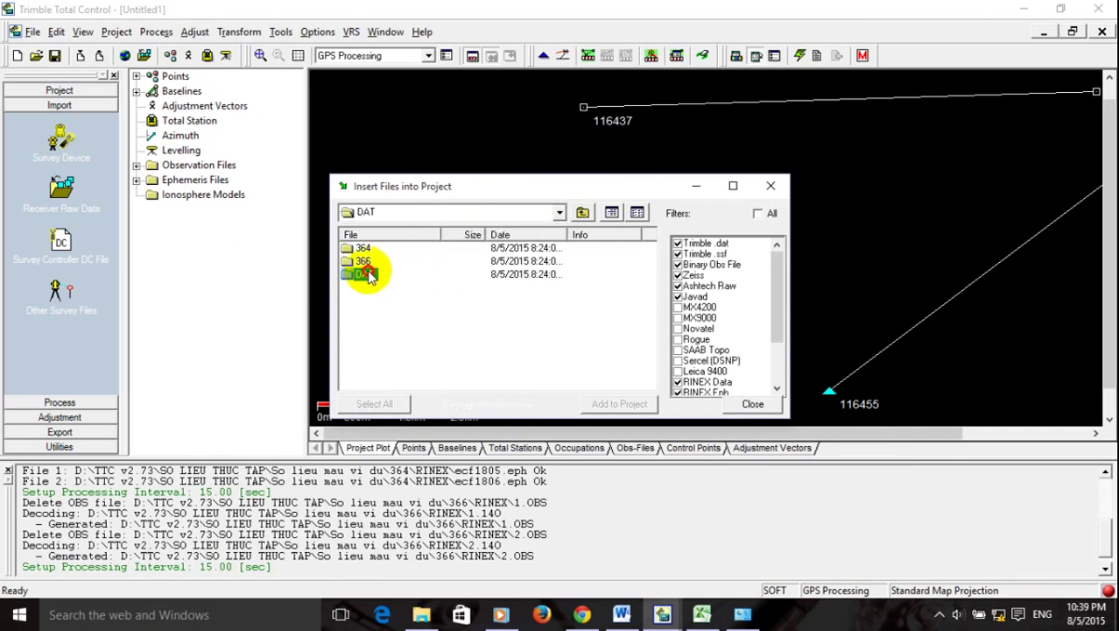
pyautogui.click(377, 274)
pyautogui.click(367, 405)
pyautogui.click(623, 403)
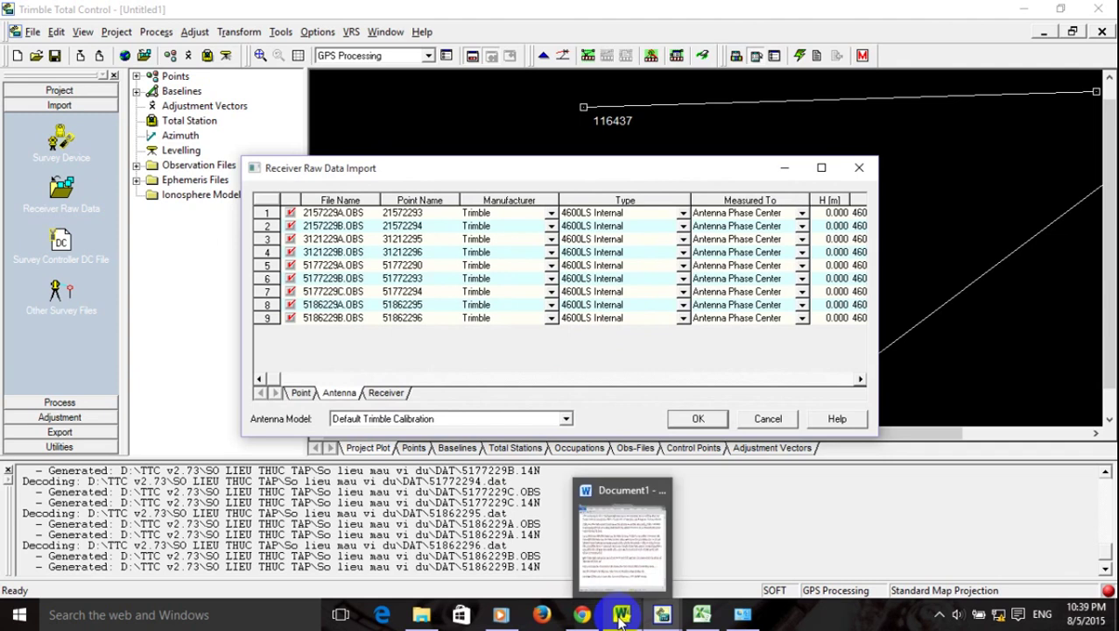
# Switch to the Word notes, write "ở bảng này, ta căn cứ vào file" and look up the Excel workbook's name.
pyautogui.click(653, 539)
pyautogui.click(657, 529)
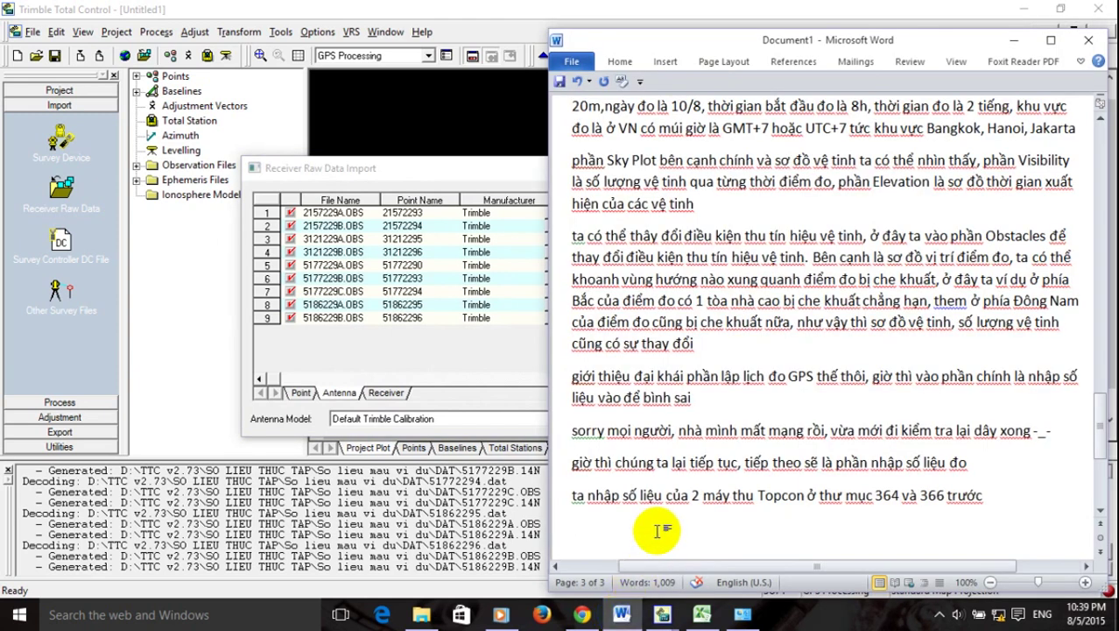
pyautogui.write('o')
pyautogui.write(' ba')
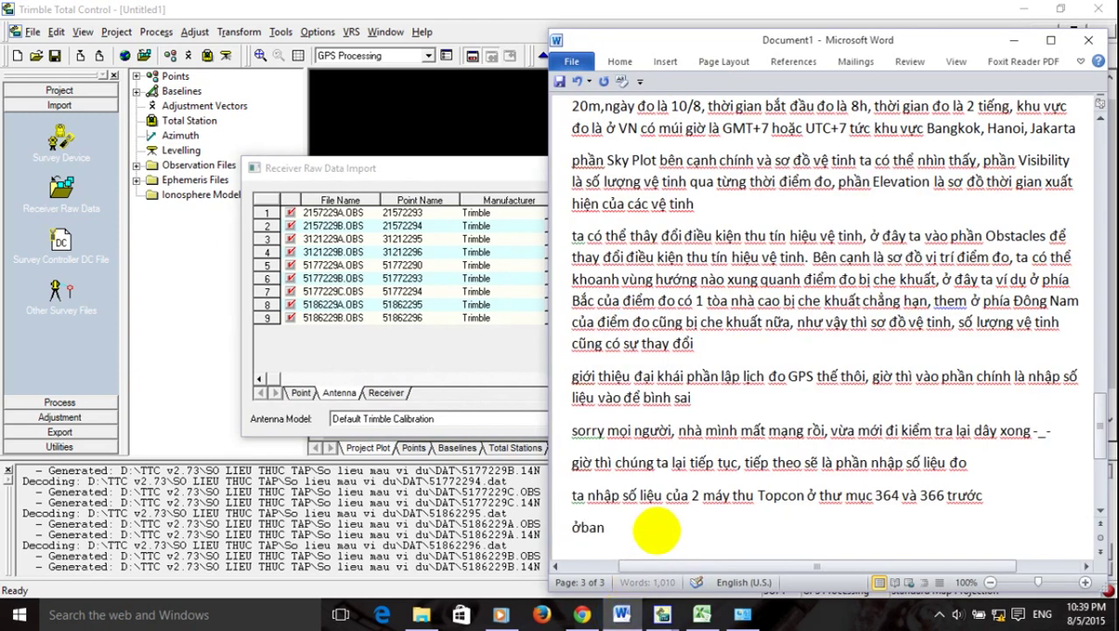
pyautogui.write('ảng na')
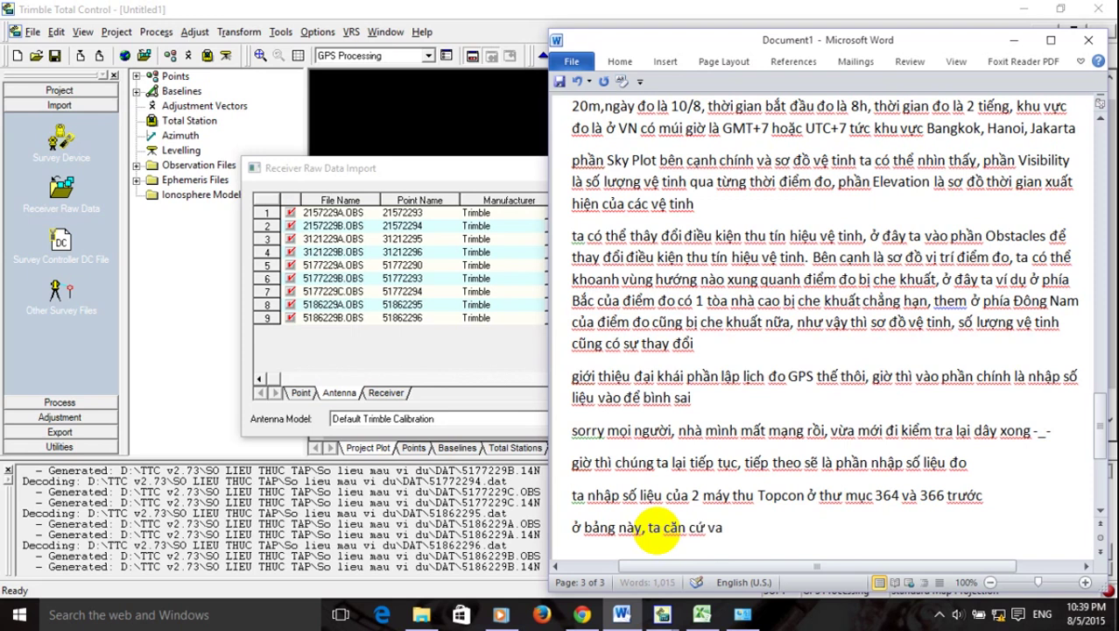
pyautogui.write('b')
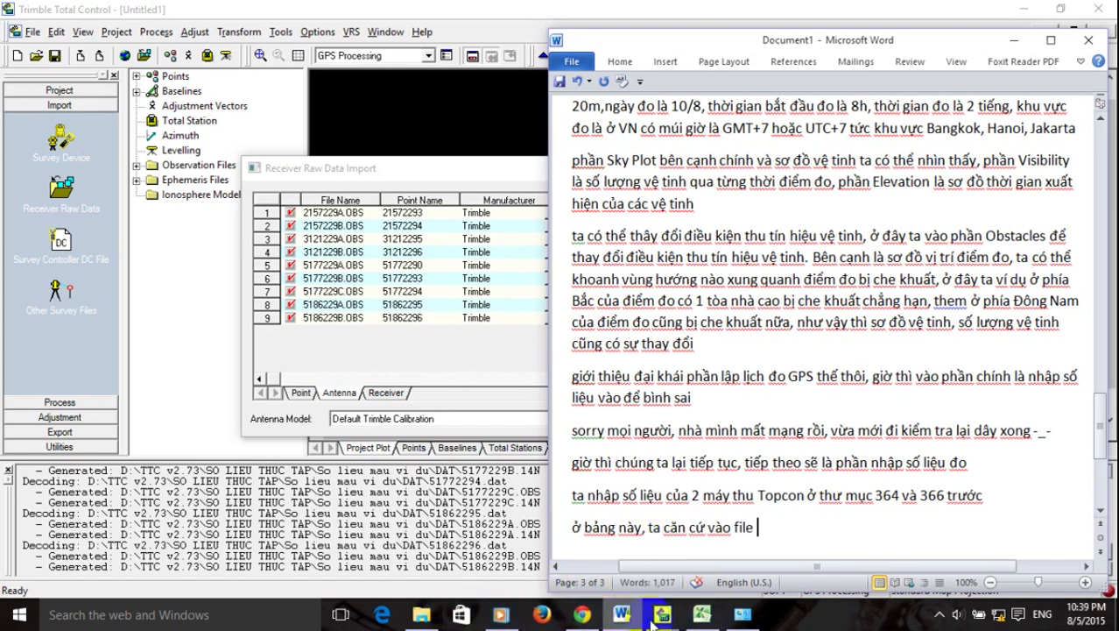
pyautogui.click(702, 614)
pyautogui.click(702, 614)
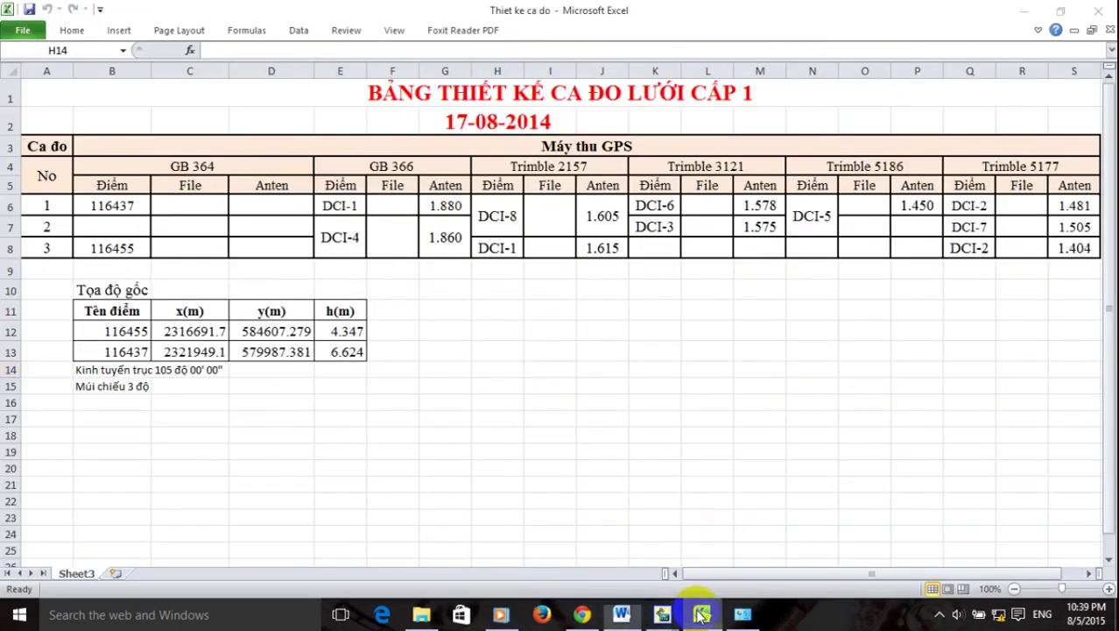
# Complete the sentence with "Thiết kế ca đo để tiến hành nhập tên điểm cho đúng và cả nhập chiều cao angten nữa" and start a new paragraph.
pyautogui.write('Thi')
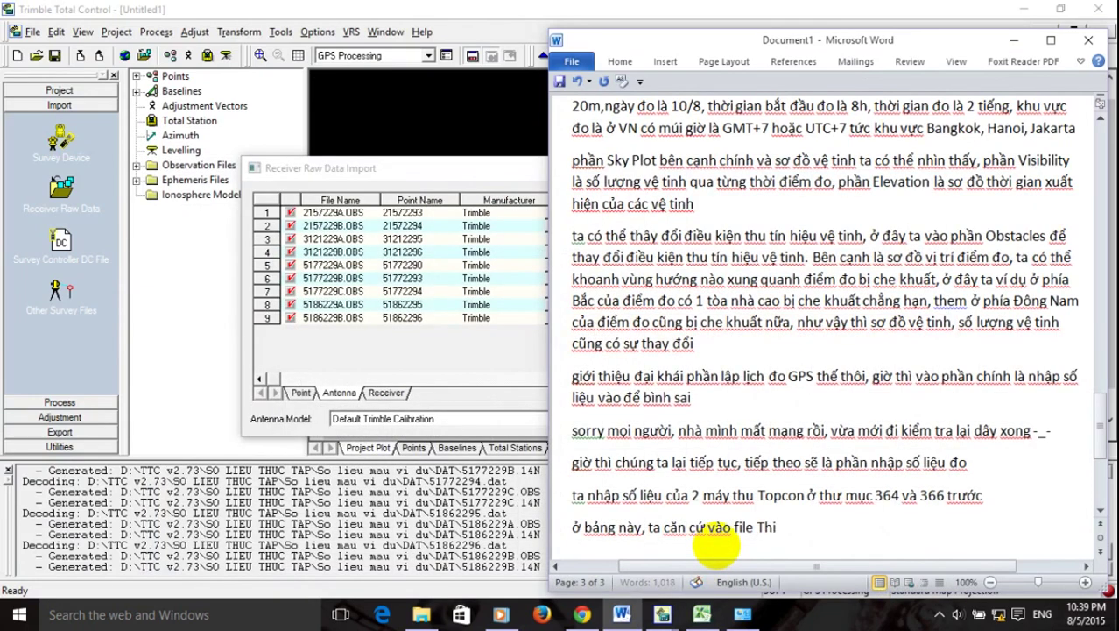
pyautogui.write('ết kế ca đo để tiến hành nha')
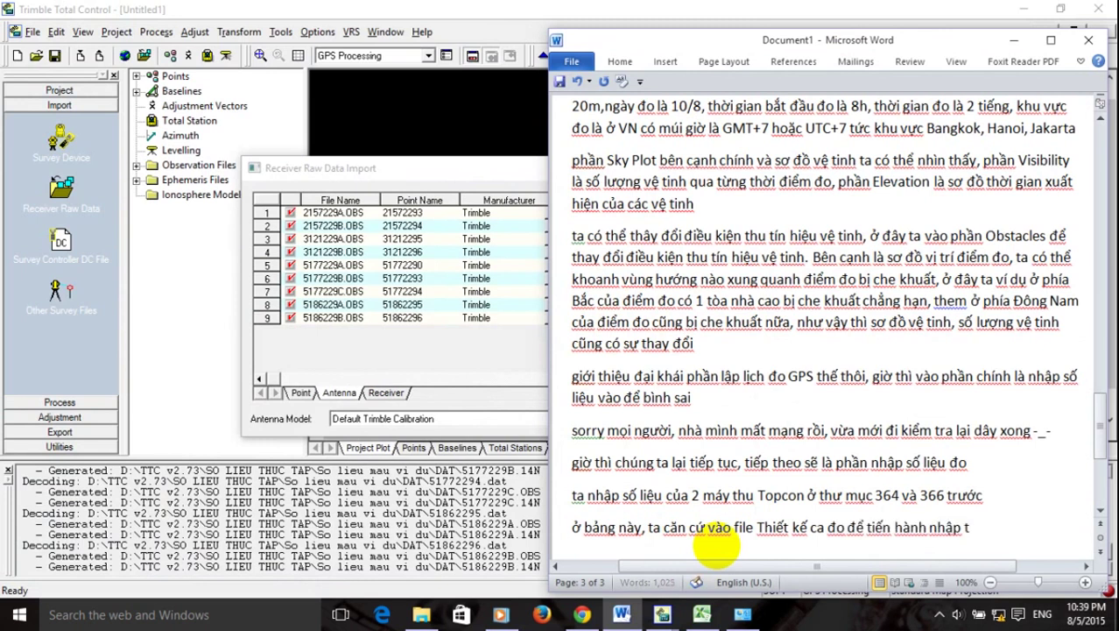
pyautogui.write('m cho đúng')
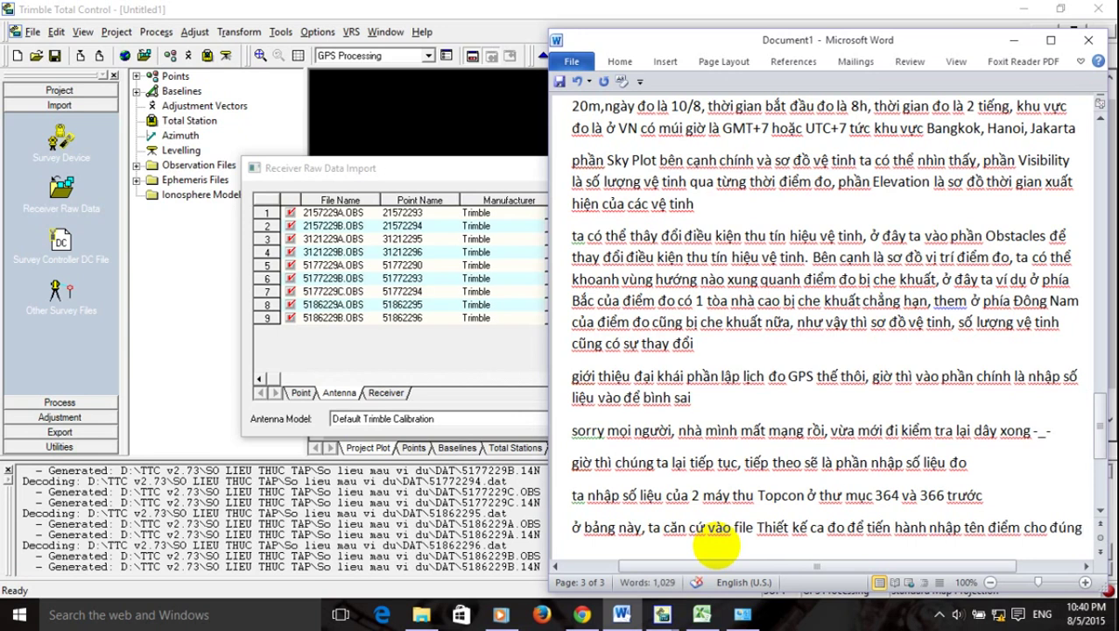
pyautogui.write('va')
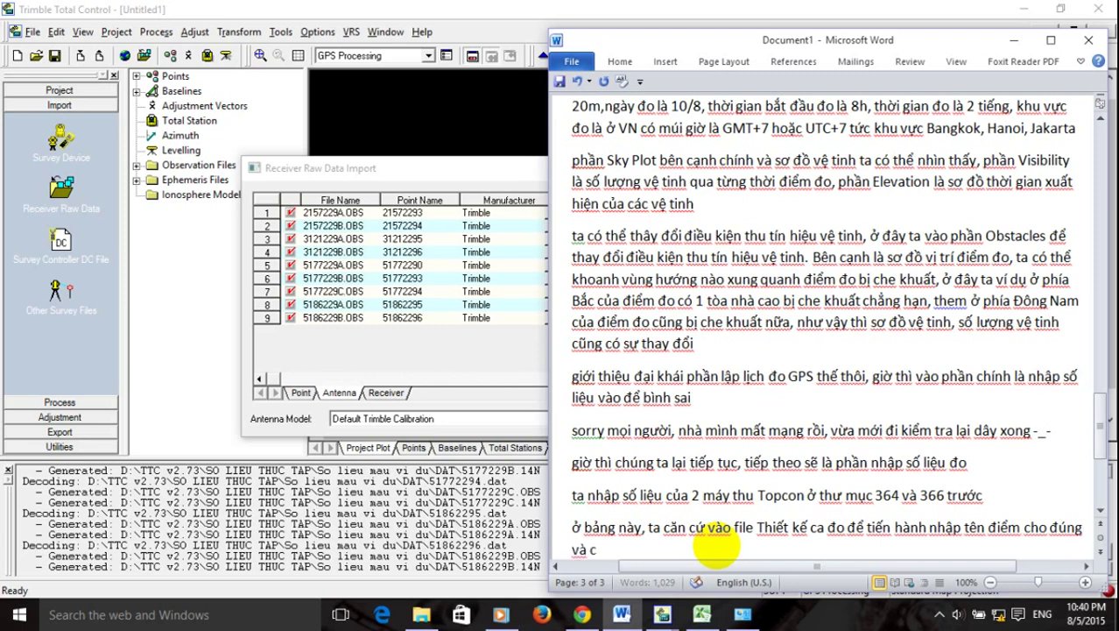
pyautogui.write(' cả nhâpj')
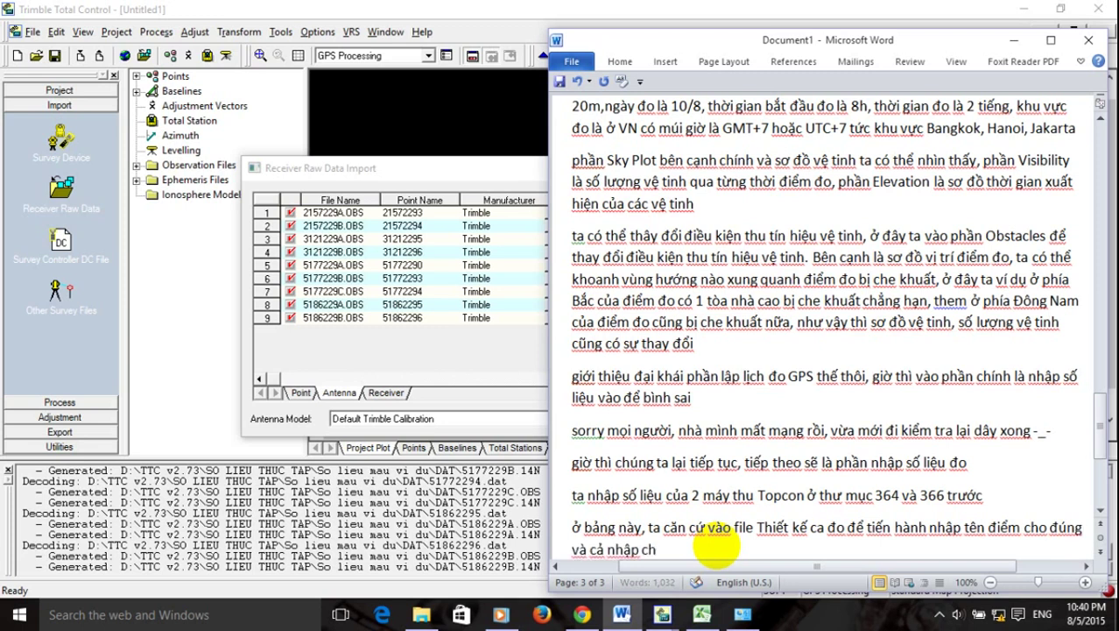
pyautogui.write(' chiều cao ă')
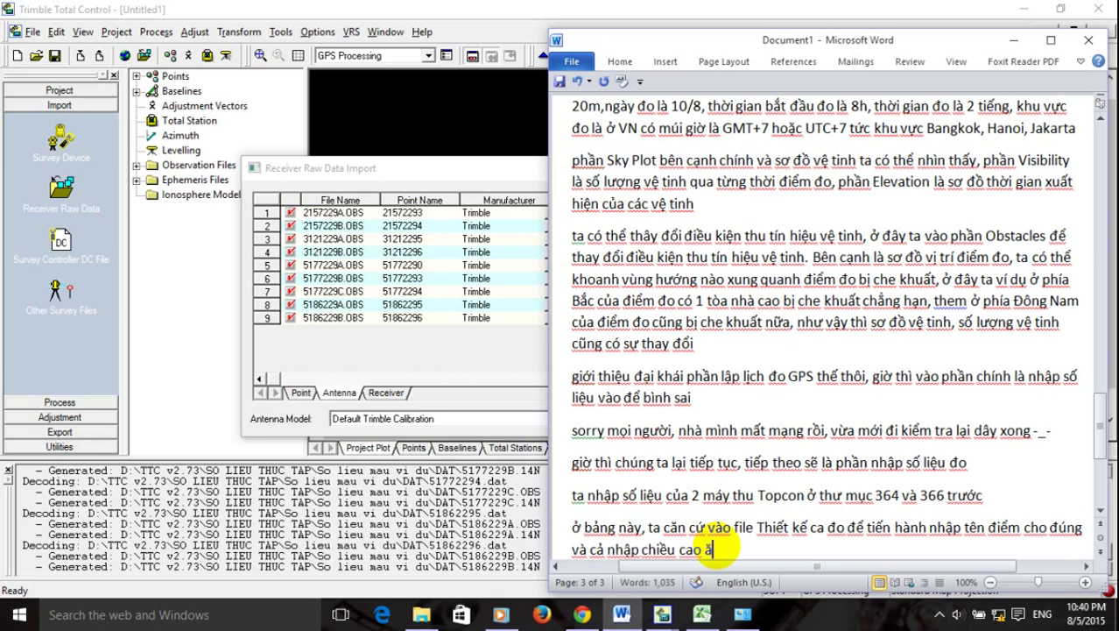
pyautogui.write('ngten n')
pyautogui.write('ngt')
pyautogui.write(' nữa')
pyautogui.press('Return')
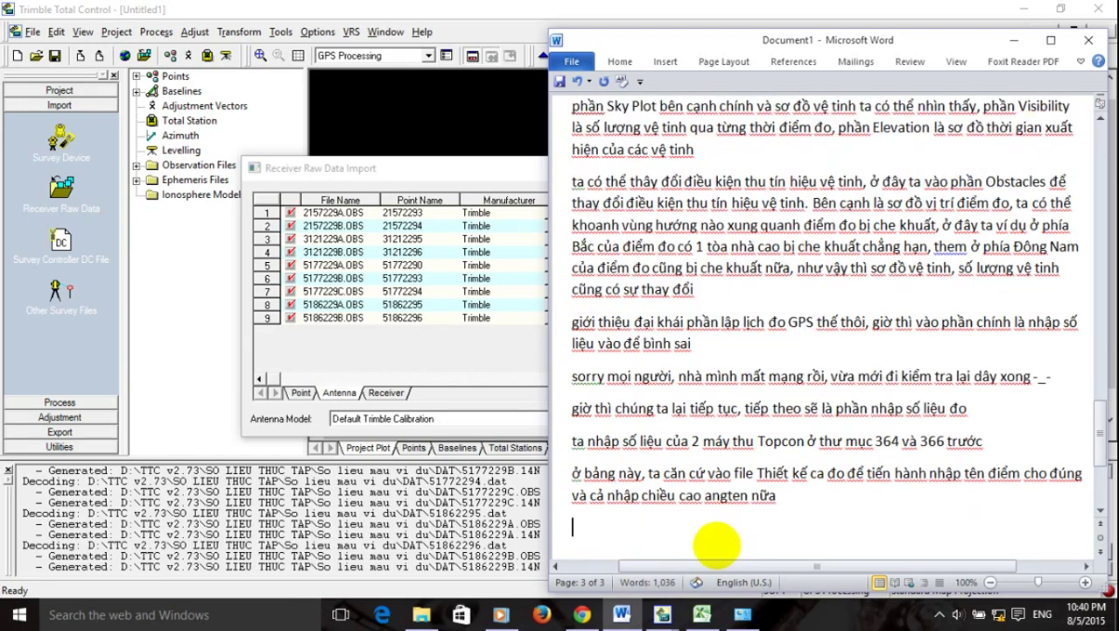
# Switch to the Thiet ke ca do workbook in Excel and resize its window to a wide, short strip showing the session table.
pyautogui.click(314, 175)
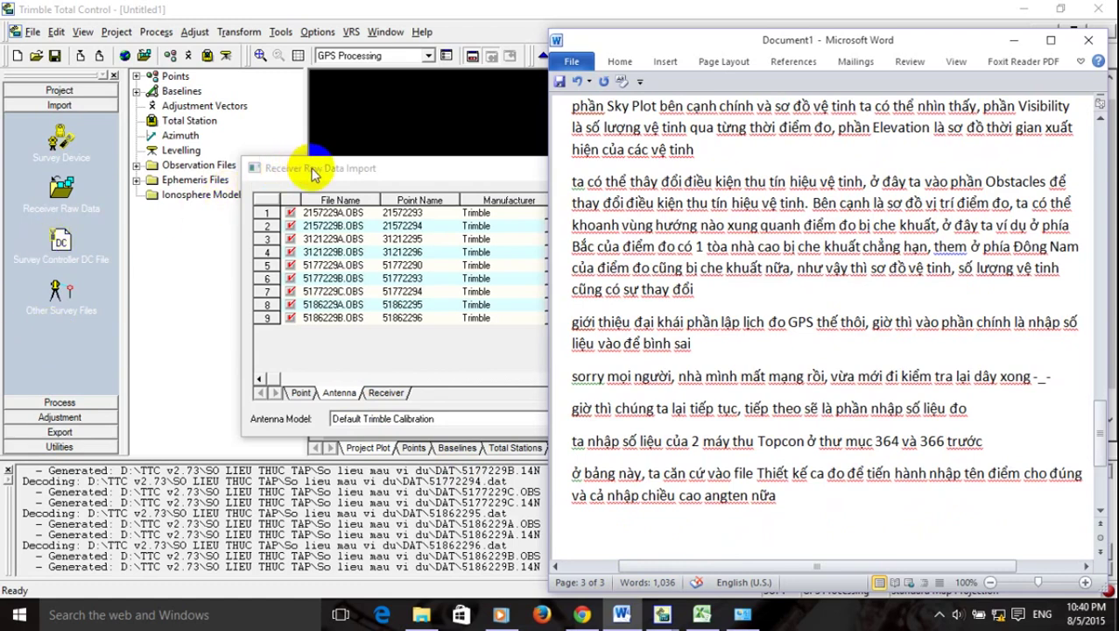
pyautogui.click(702, 614)
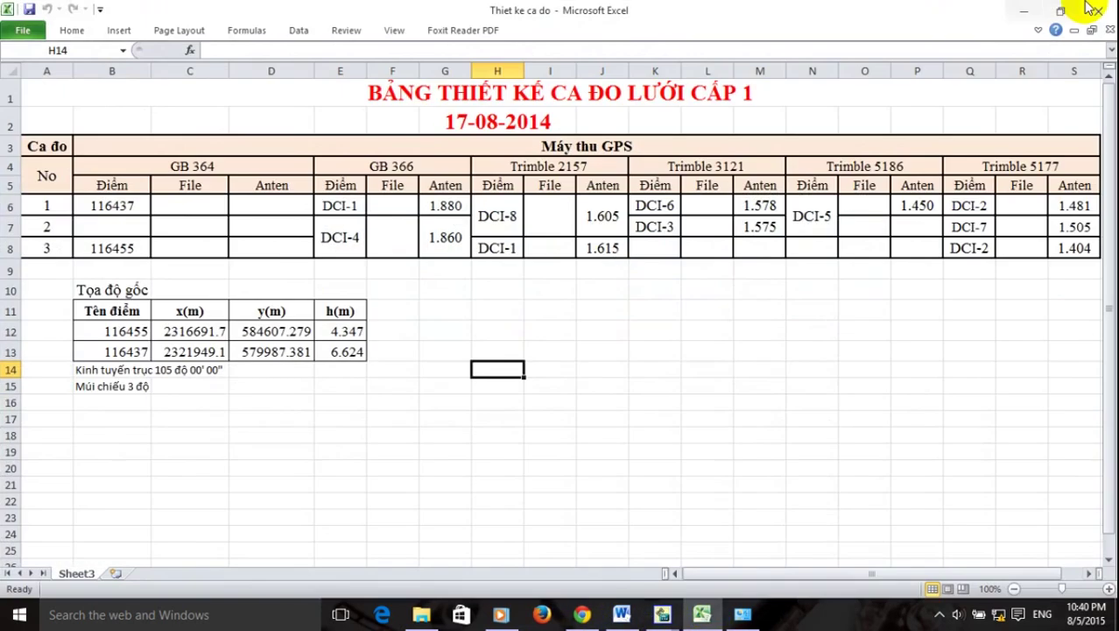
pyautogui.click(1060, 11)
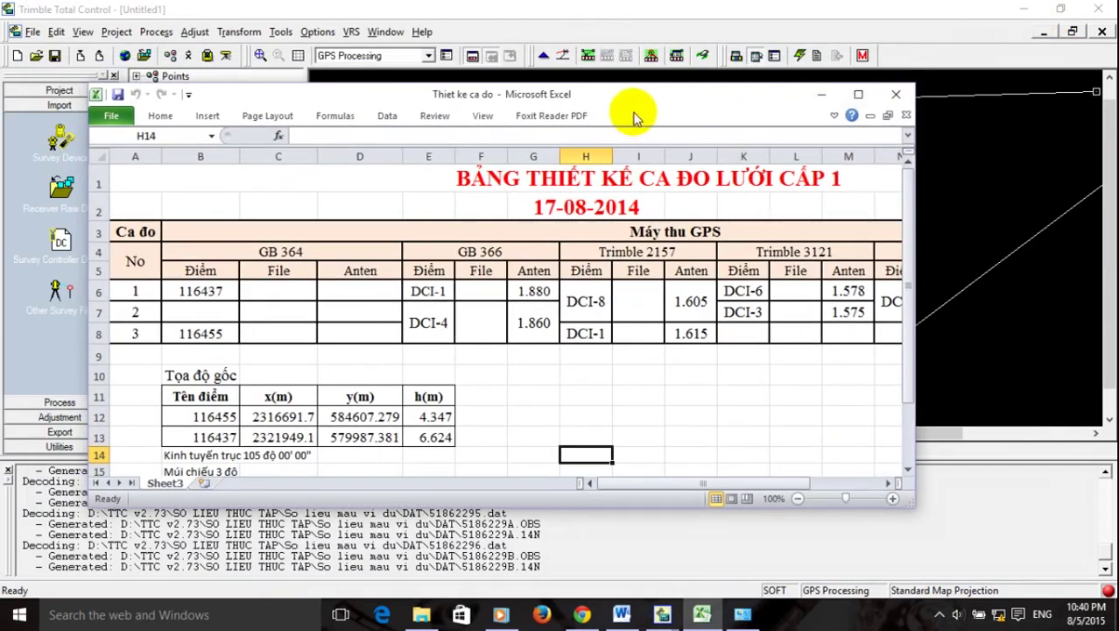
pyautogui.moveTo(914, 283); pyautogui.dragTo(1106, 285)
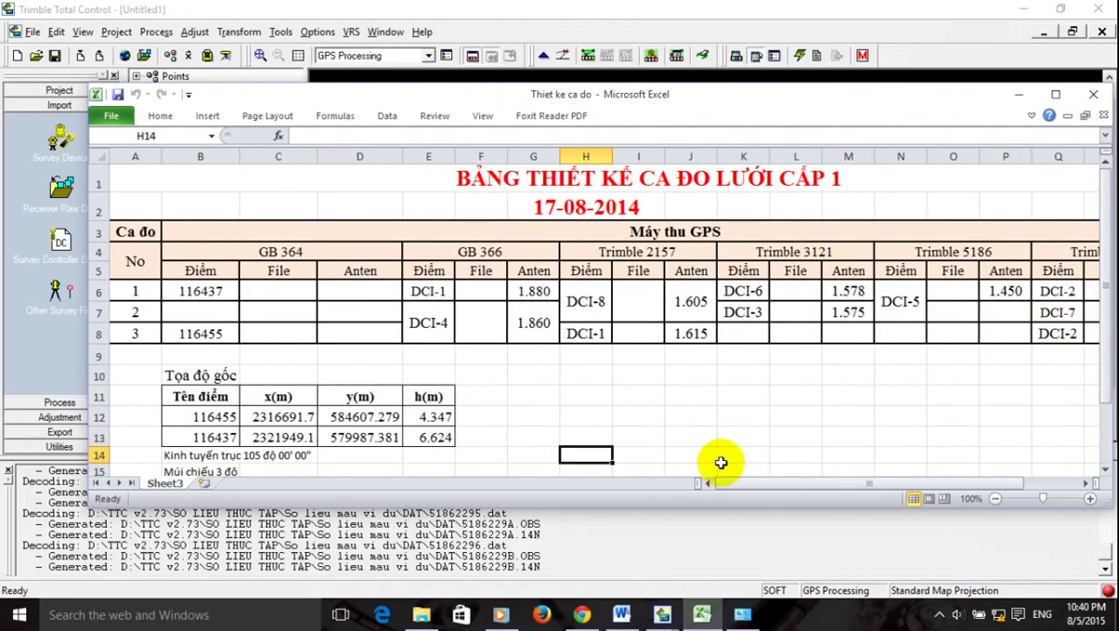
pyautogui.moveTo(755, 96); pyautogui.dragTo(671, 104)
pyautogui.moveTo(1032, 252); pyautogui.dragTo(1111, 252)
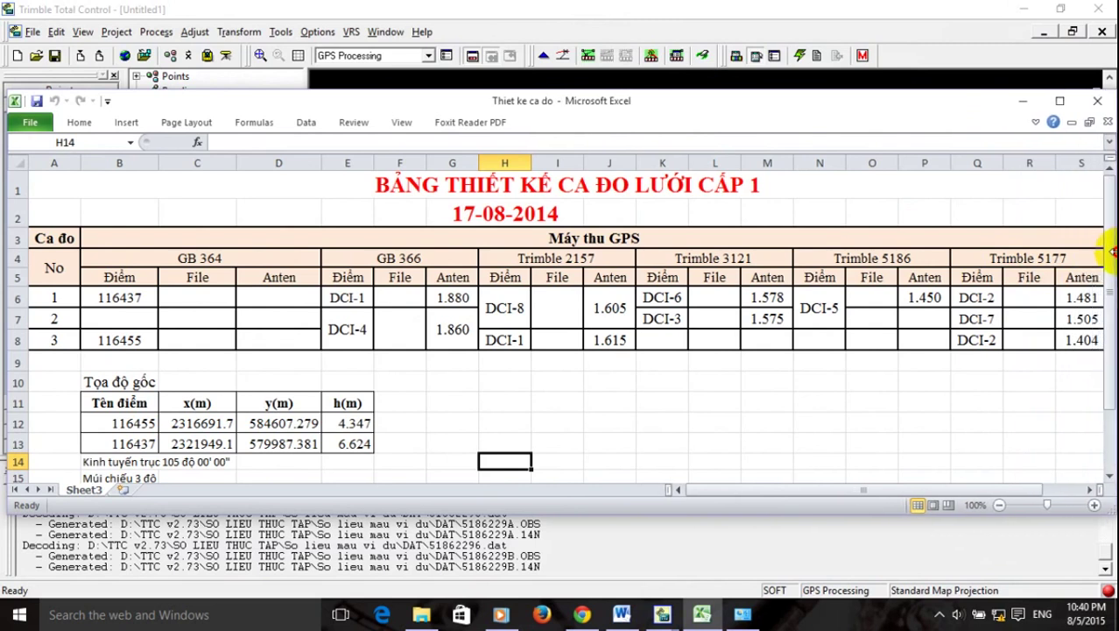
pyautogui.moveTo(541, 509); pyautogui.dragTo(543, 396)
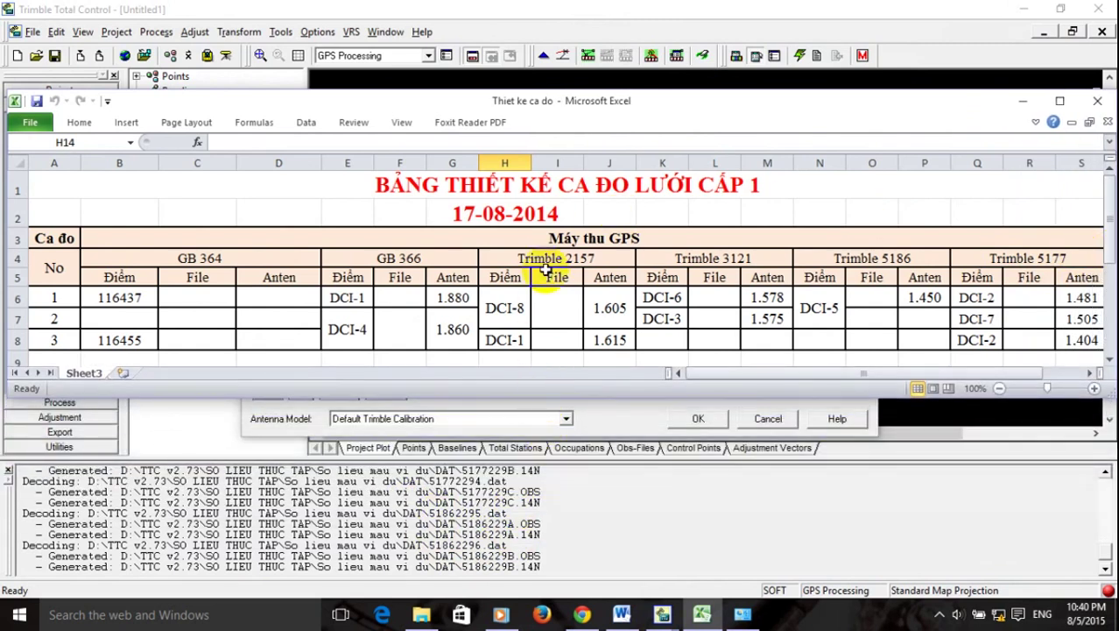
# Arrange the workbook below the Receiver Raw Data Import dialog so both can be compared, and select the Trimble 2157 heading.
pyautogui.moveTo(600, 109); pyautogui.dragTo(608, 308)
pyautogui.moveTo(573, 159); pyautogui.dragTo(571, 112)
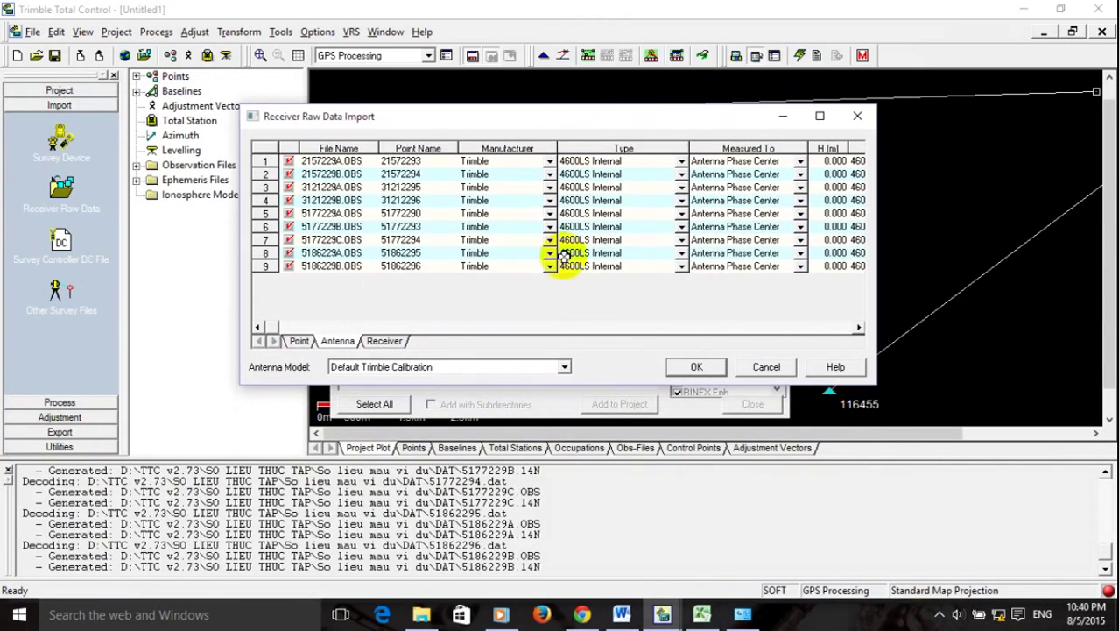
pyautogui.click(702, 614)
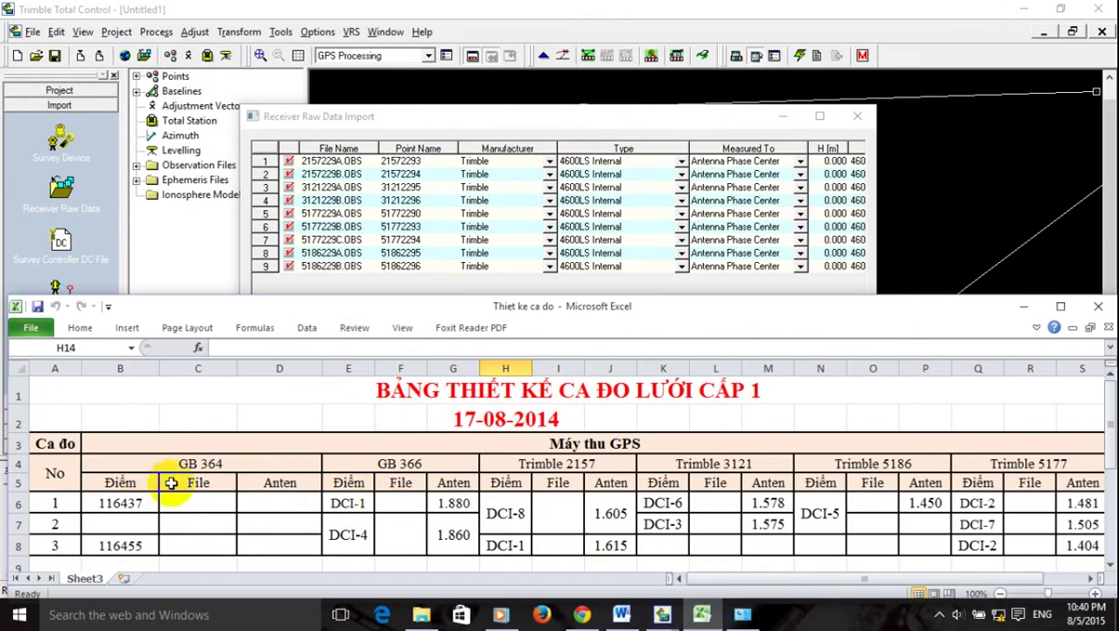
pyautogui.click(516, 463)
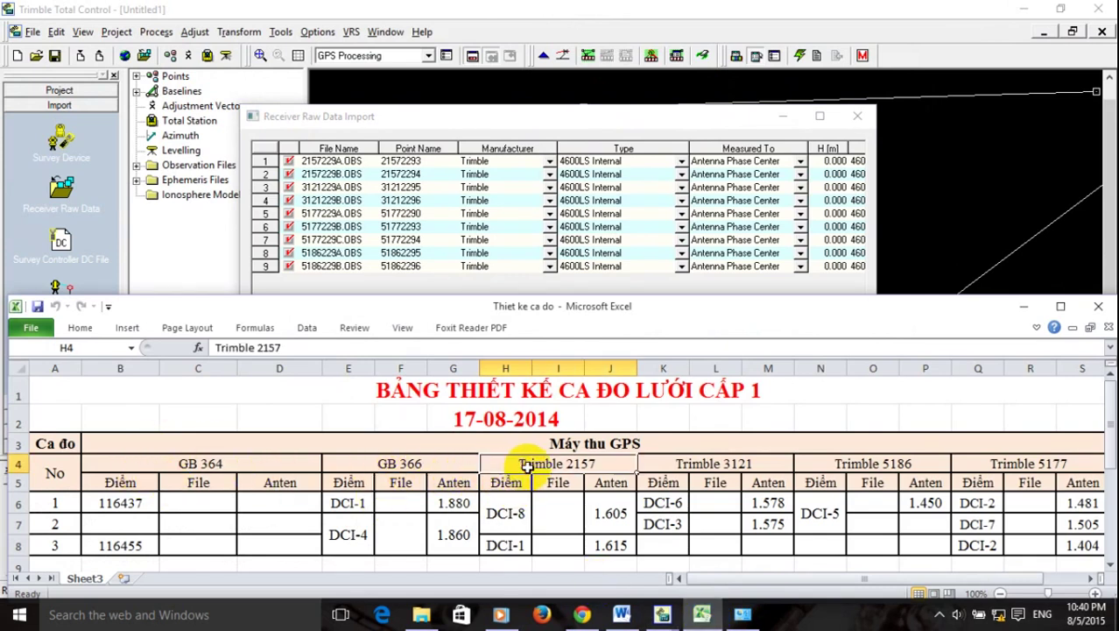
# Copy the point name DCI-8 of Trimble 2157 from the session table.
pyautogui.click(510, 513)
pyautogui.rightClick(512, 513)
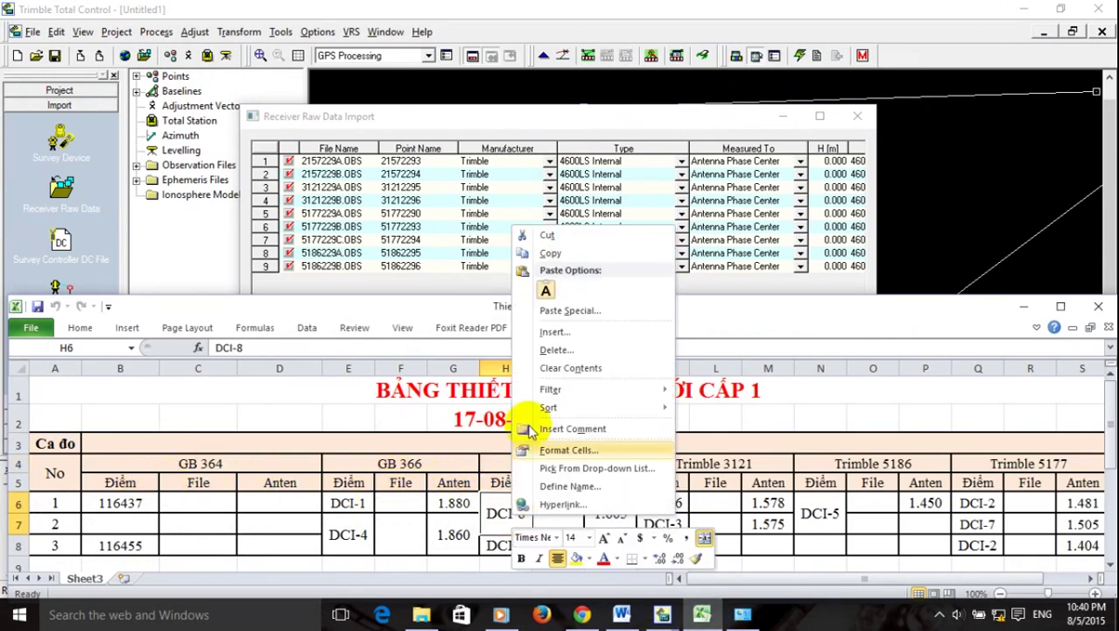
pyautogui.click(539, 253)
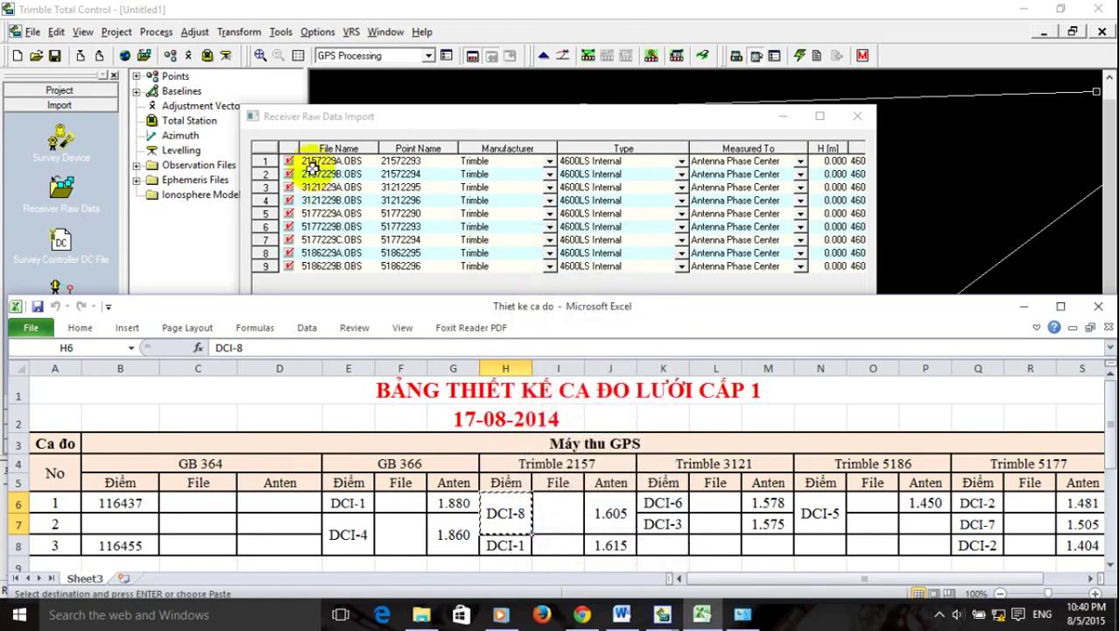
# Switch to Word and write "chú ý các tên các điểm đo sẽ giống với tên các file đo như ở trên ta đã sắp xếp".
pyautogui.click(622, 614)
pyautogui.write('chu')
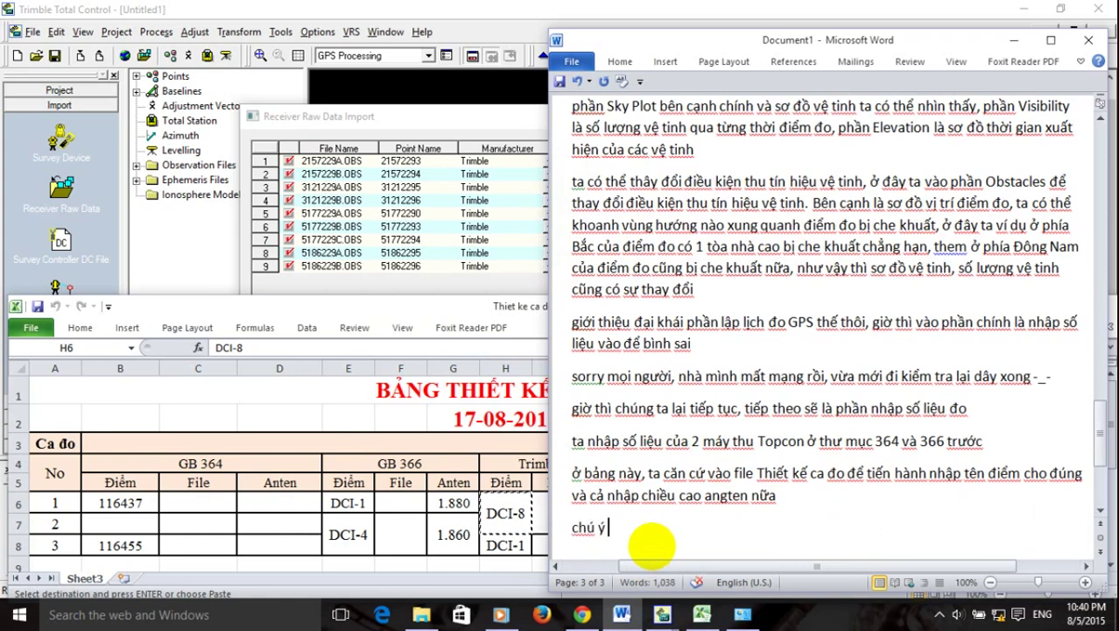
pyautogui.write(' ý ten o')
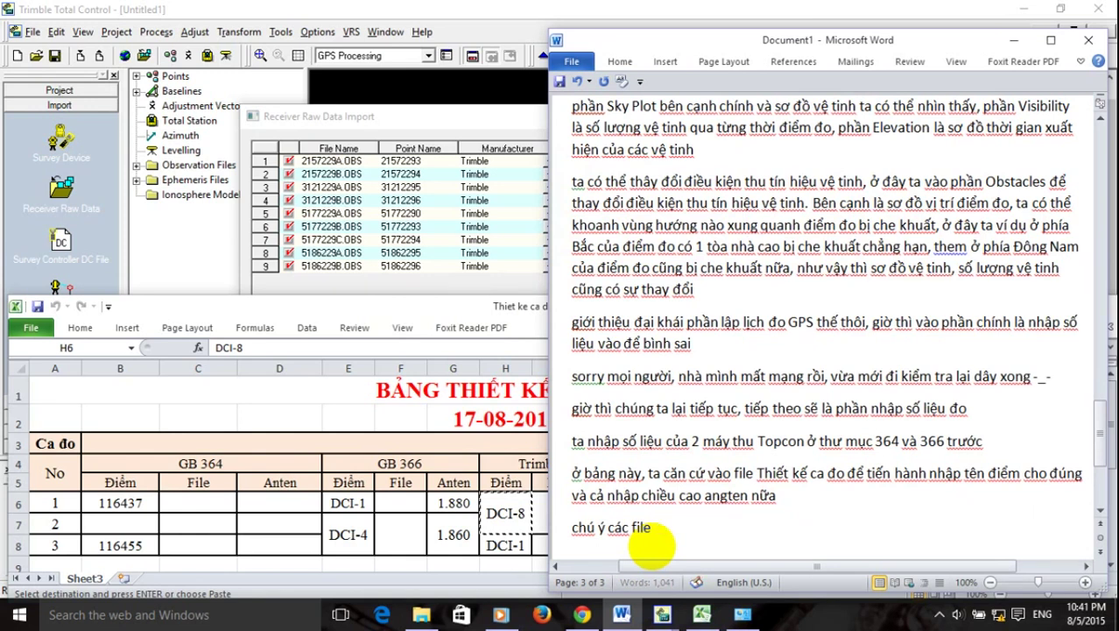
pyautogui.press('BackSpace')
pyautogui.write('tên các điểm đo se')
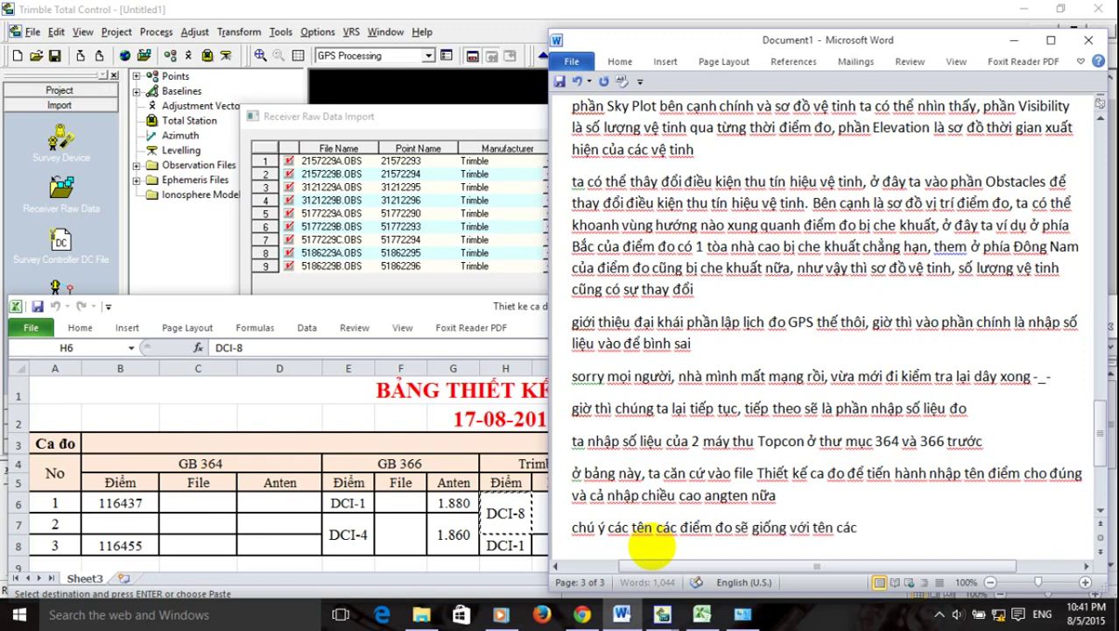
pyautogui.write('o như ở trên ta')
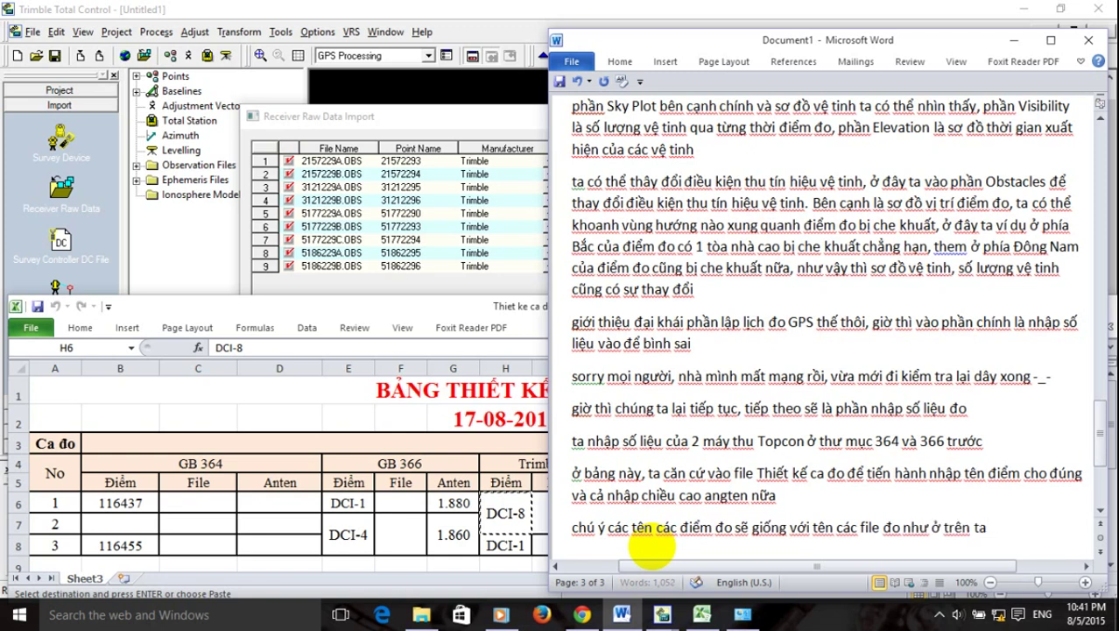
pyautogui.write('sắp')
pyautogui.write(' xêsp')
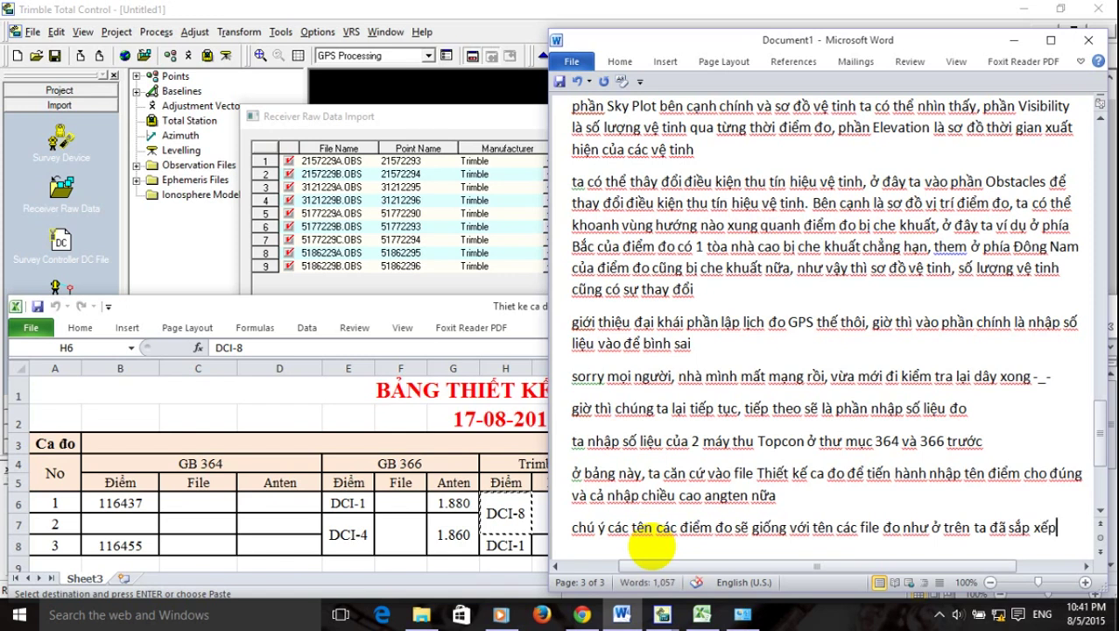
# Examine the earlier notes matching each Trimble receiver's files to the measured points, and highlight the paragraphs from Trimble2157 through Trimble 5177.
pyautogui.scroll(-1, 740, 451)
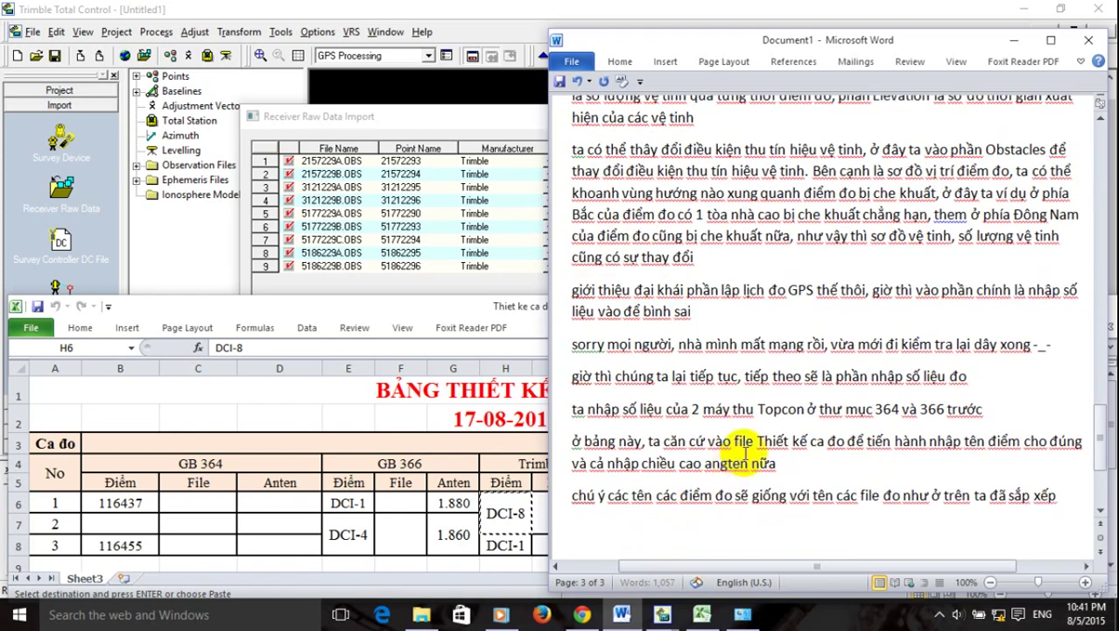
pyautogui.scroll(3, 762, 415)
pyautogui.scroll(10, 751, 391)
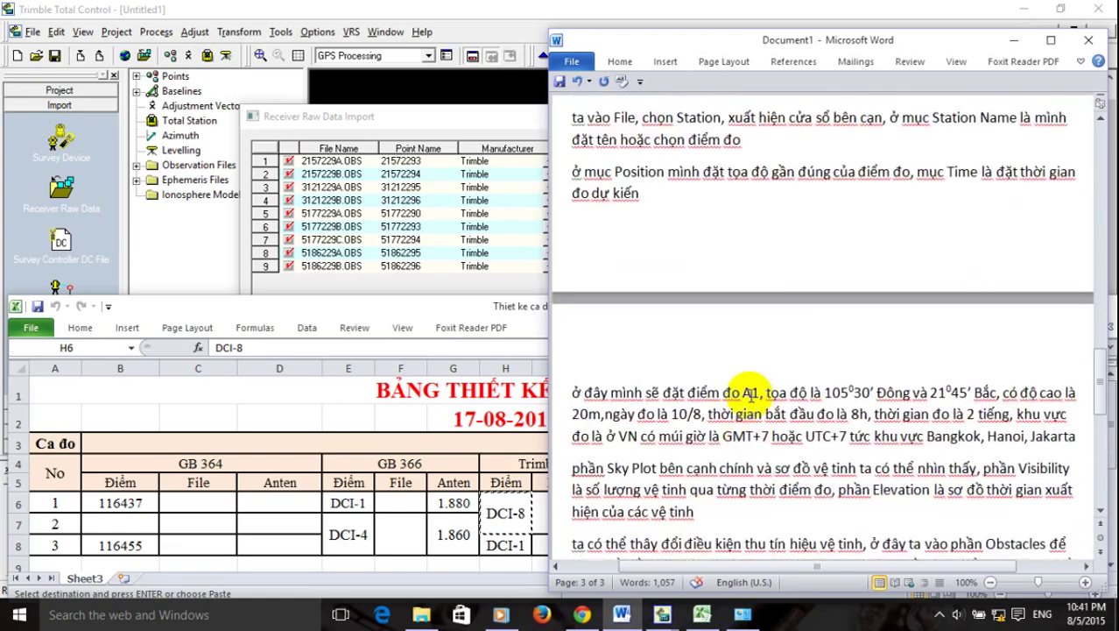
pyautogui.scroll(4, 751, 386)
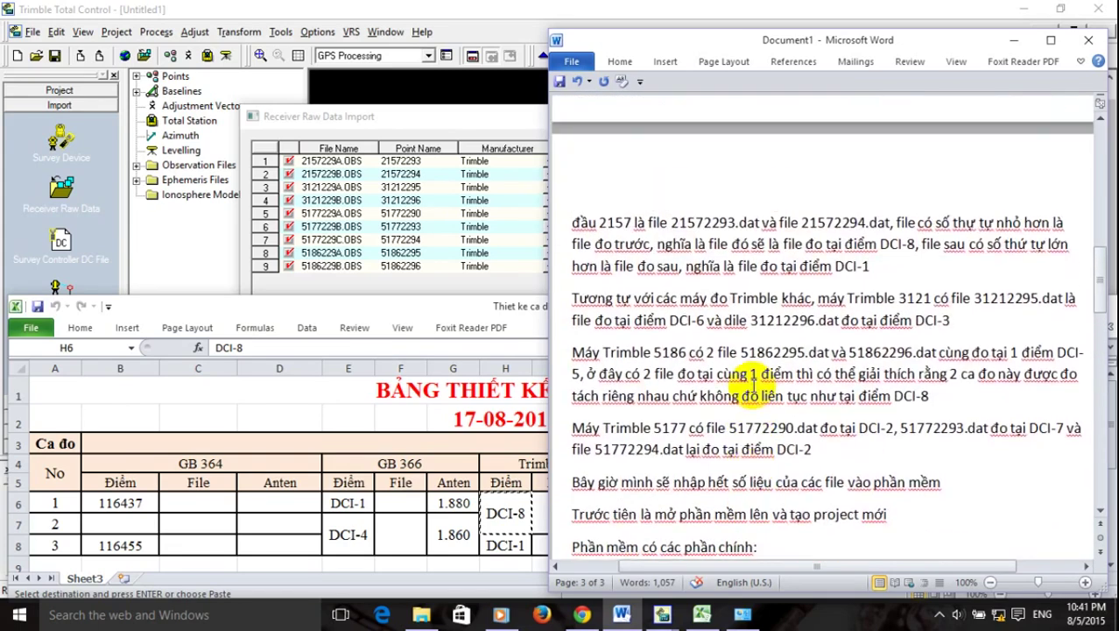
pyautogui.scroll(3, 740, 368)
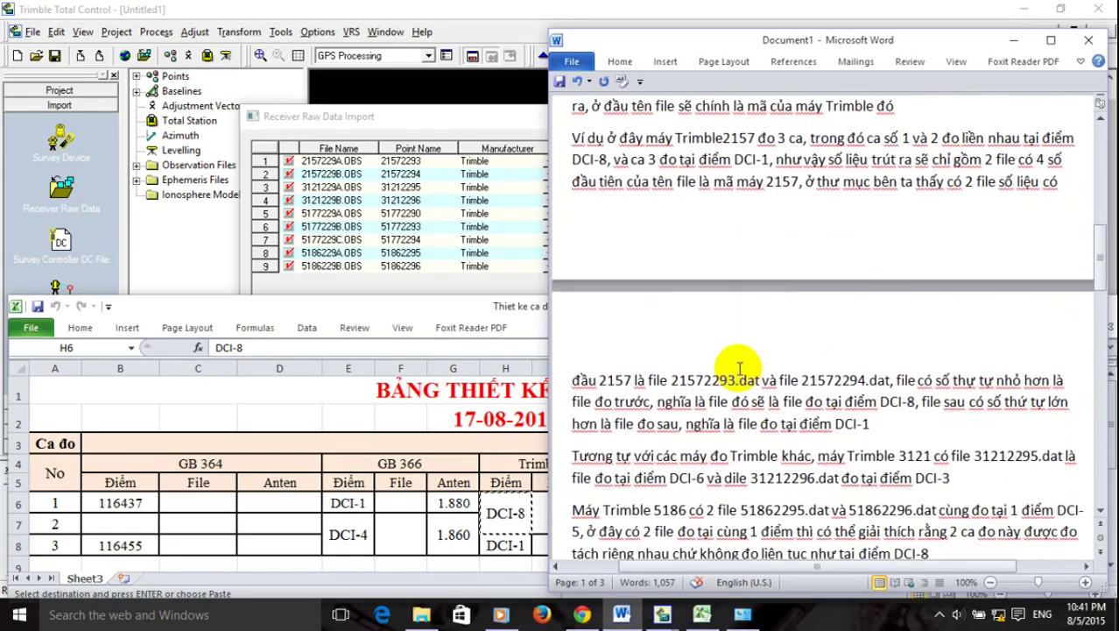
pyautogui.scroll(-2, 740, 368)
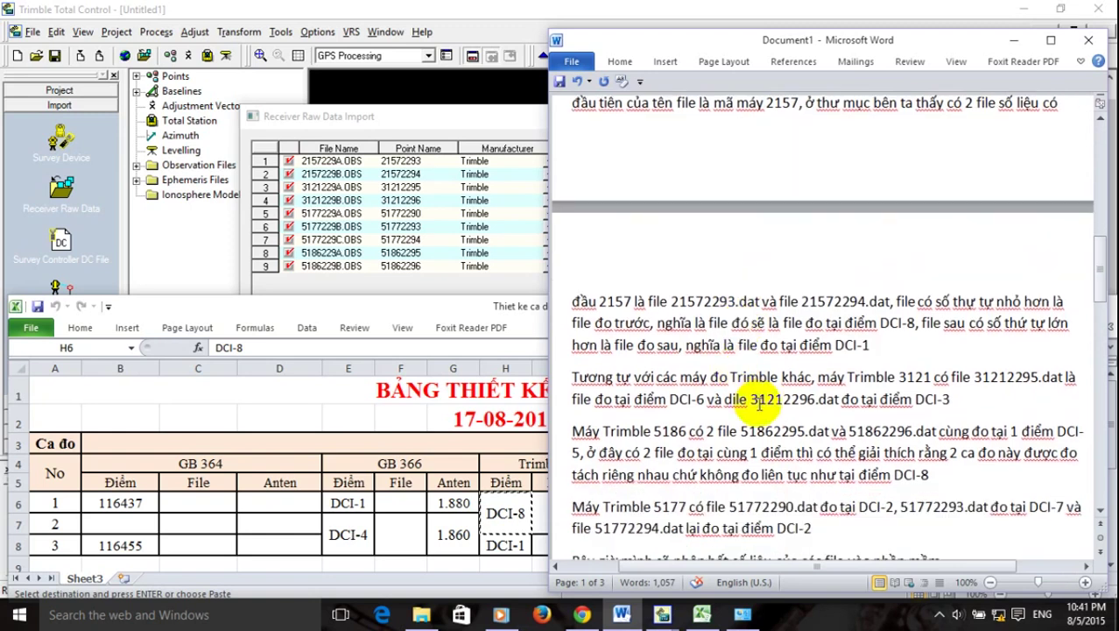
pyautogui.moveTo(825, 533); pyautogui.dragTo(667, 392)
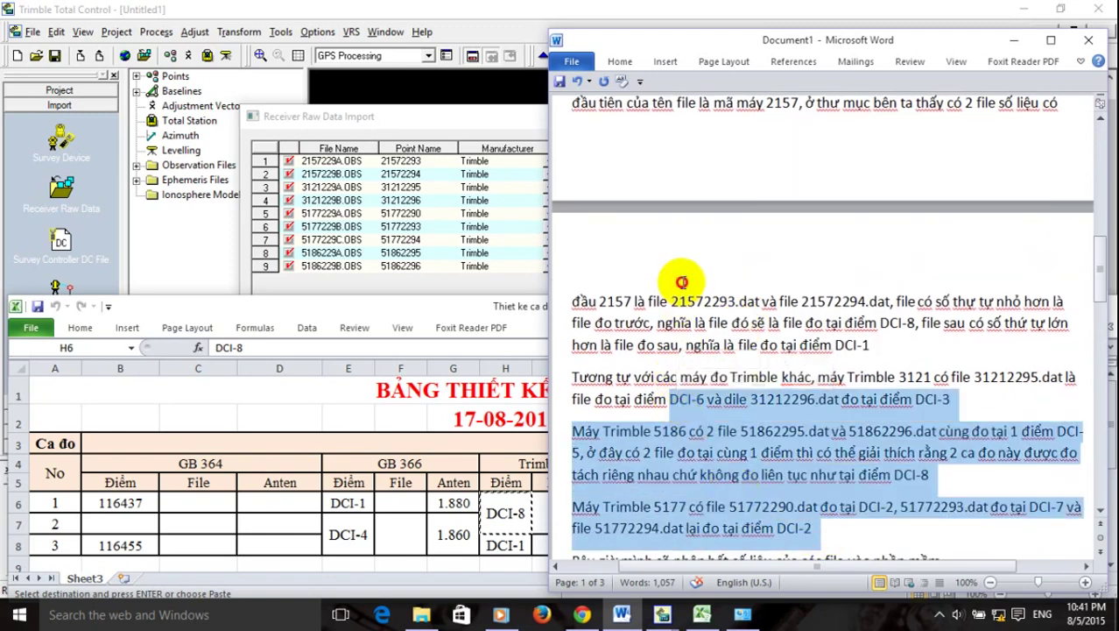
pyautogui.click(672, 301)
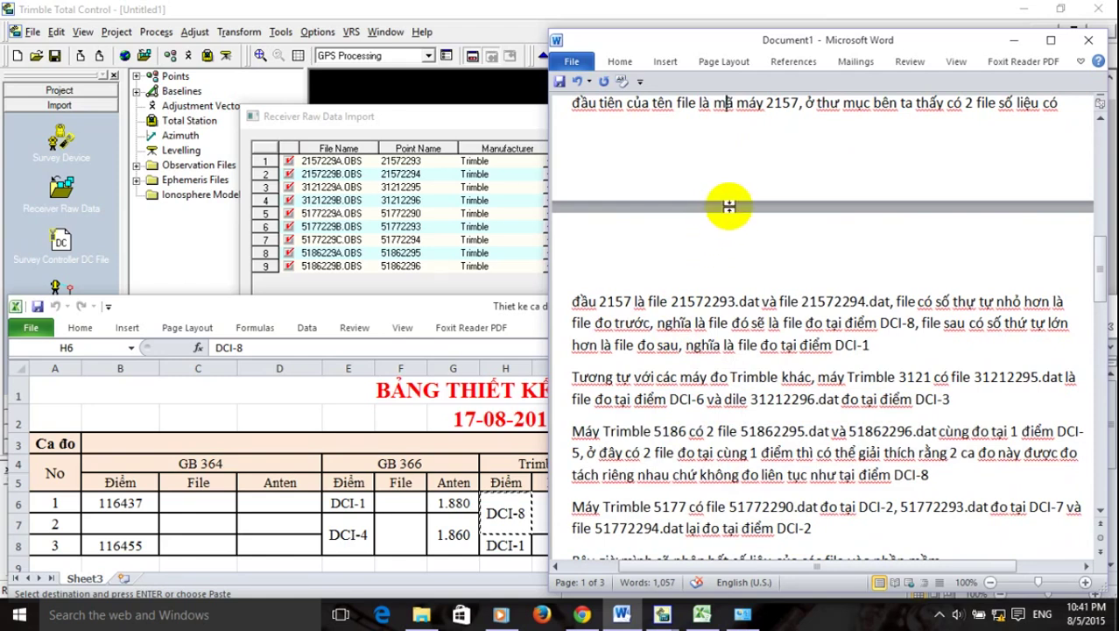
pyautogui.tripleClick(730, 206)
pyautogui.scroll(1, 732, 210)
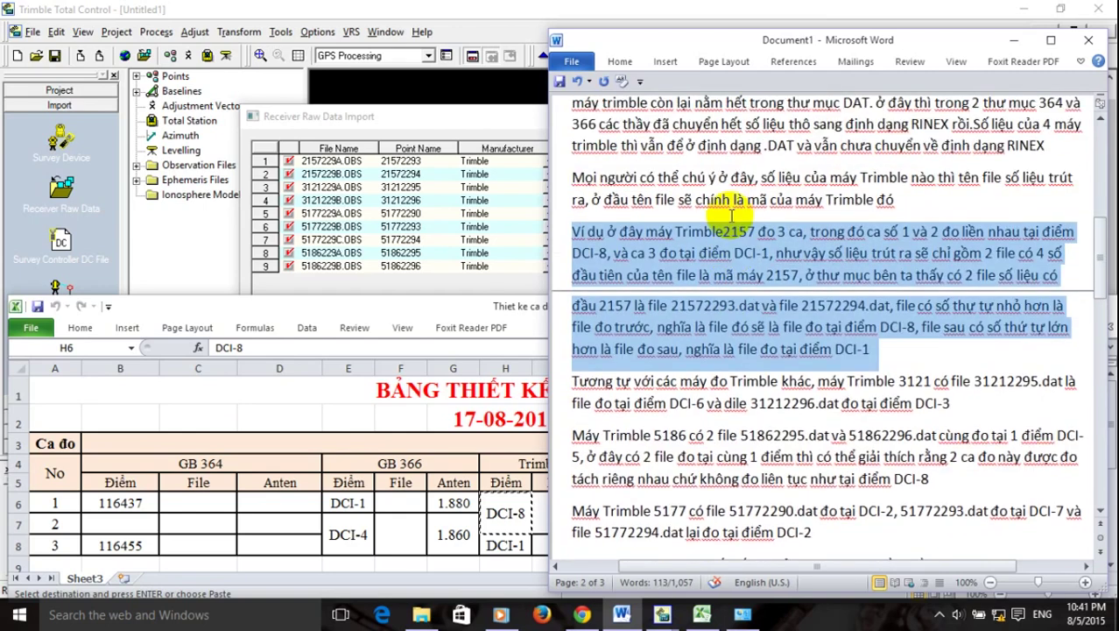
pyautogui.click(613, 201)
pyautogui.moveTo(574, 231); pyautogui.dragTo(873, 532)
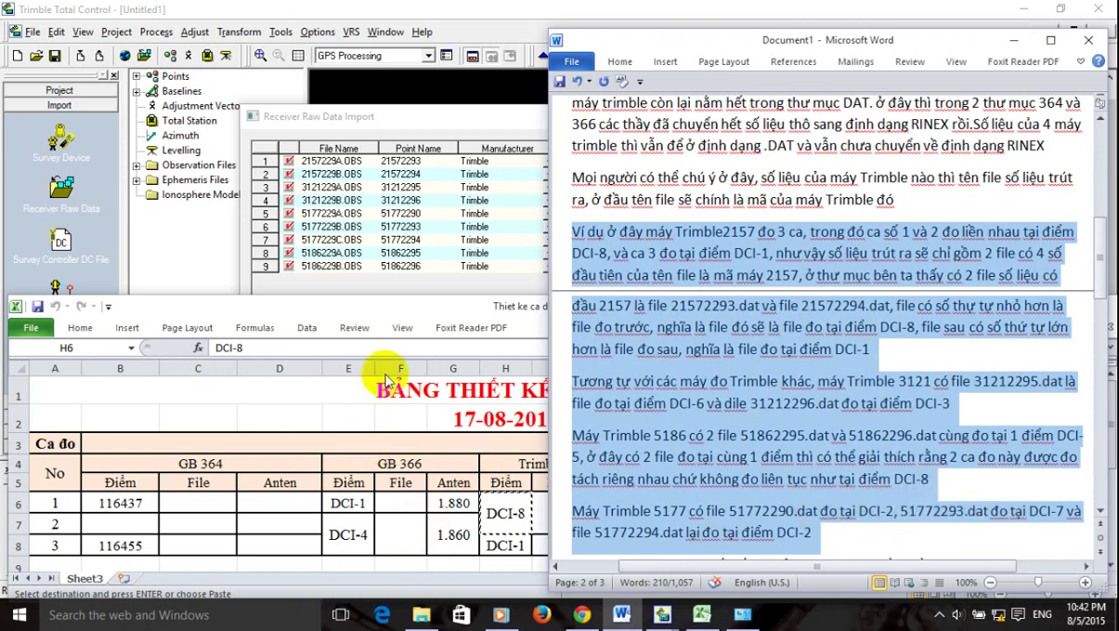
# Copy DCI-8 from the Trimble 2157 column of the session table and paste it as the point name of 2157229A.OBS.
pyautogui.click(499, 501)
pyautogui.rightClick(496, 509)
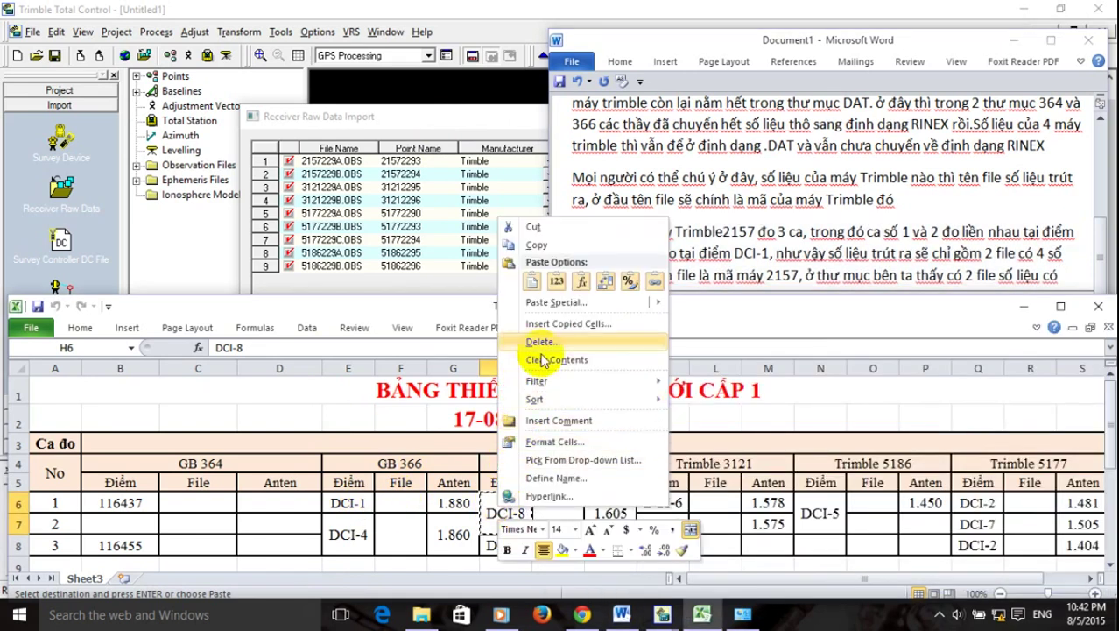
pyautogui.click(536, 246)
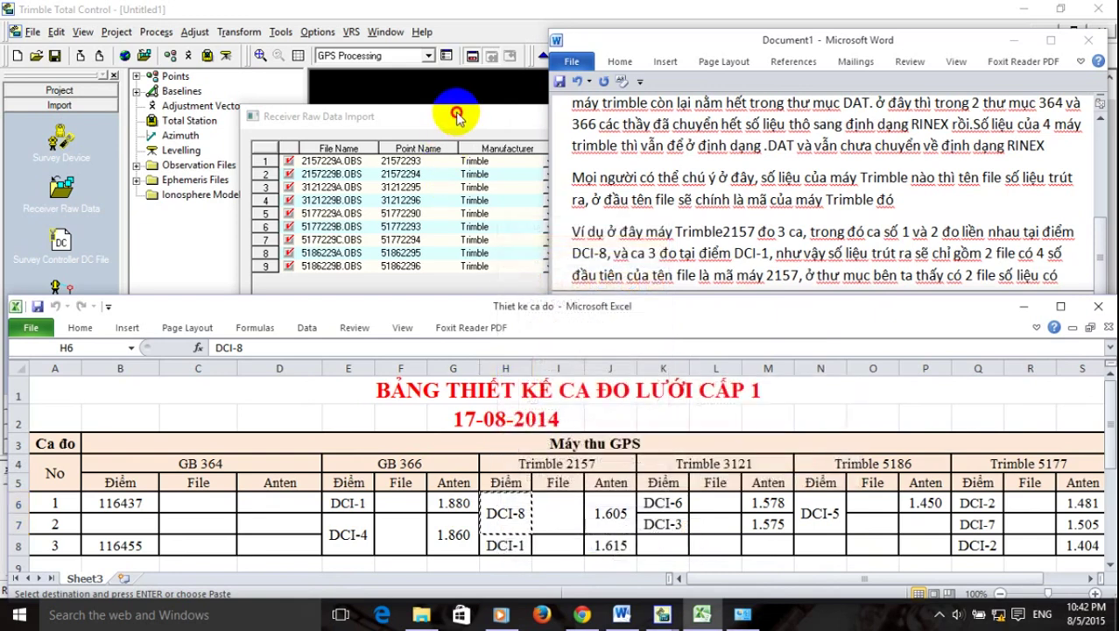
pyautogui.click(450, 114)
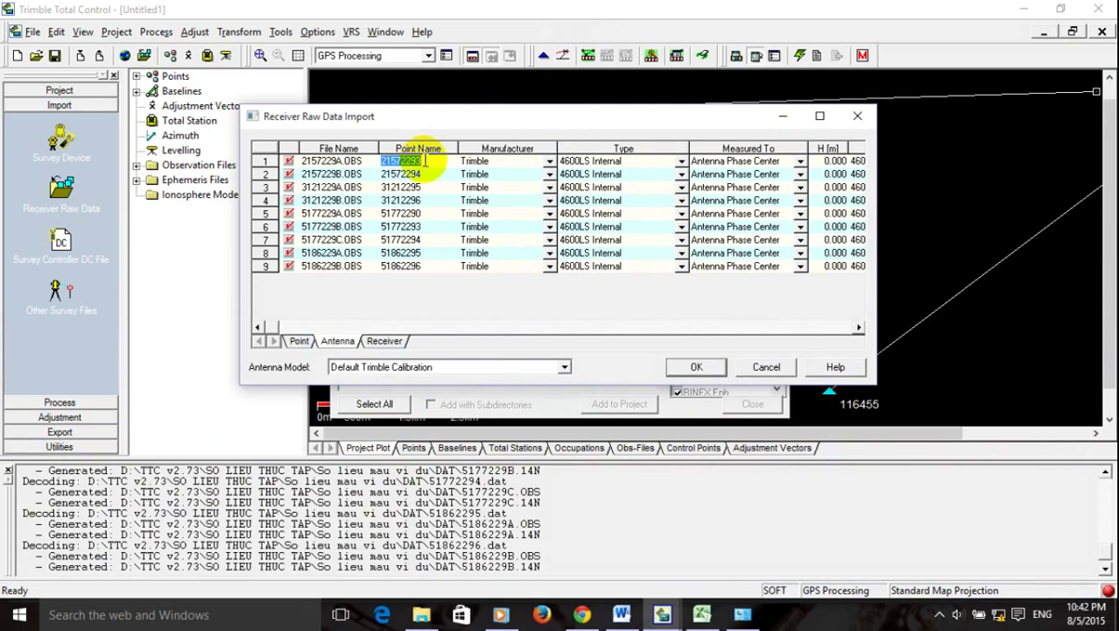
pyautogui.moveTo(424, 160); pyautogui.dragTo(382, 165)
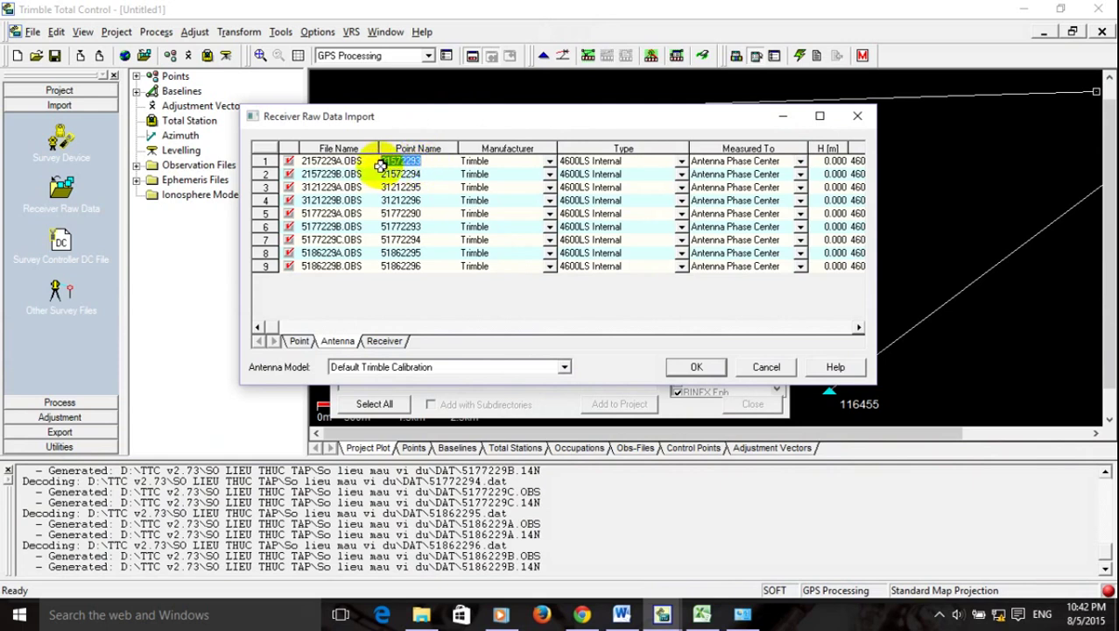
pyautogui.rightClick(402, 163)
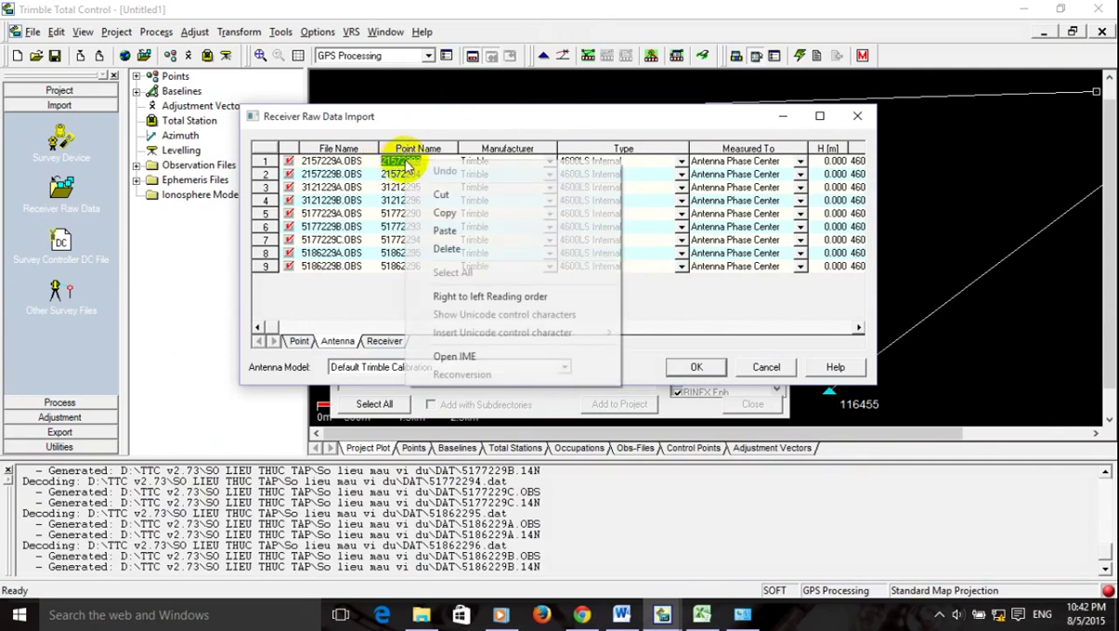
pyautogui.click(440, 229)
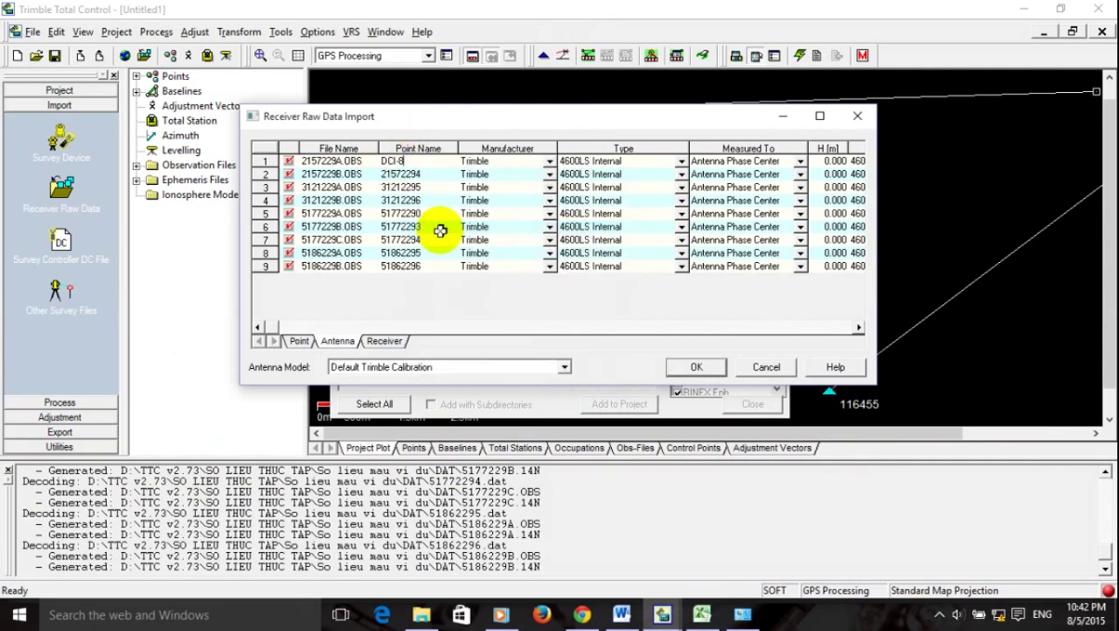
# Copy the antenna height 1.605 for DCI-8 from the session table and widen the Receiver Raw Data Import dialog to show all columns.
pyautogui.click(702, 614)
pyautogui.click(613, 516)
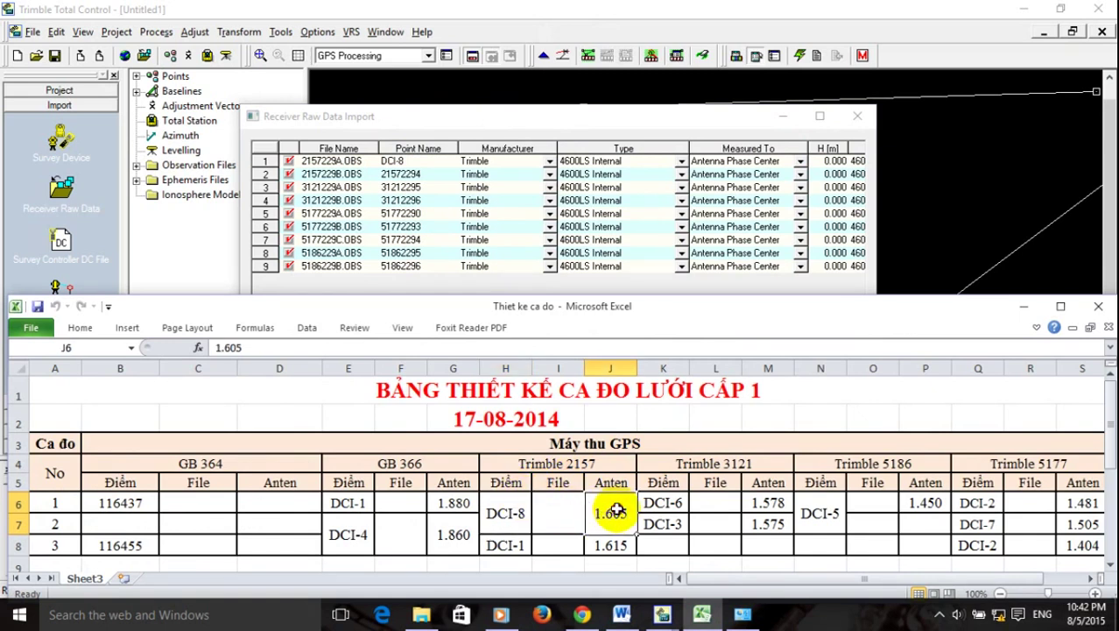
pyautogui.rightClick(619, 514)
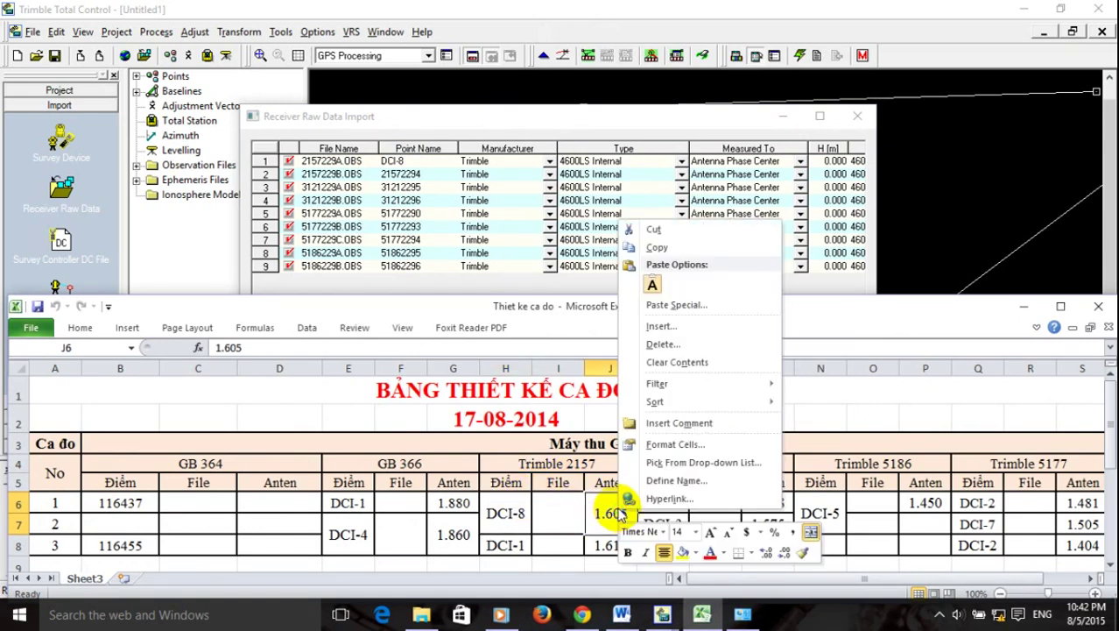
pyautogui.click(667, 246)
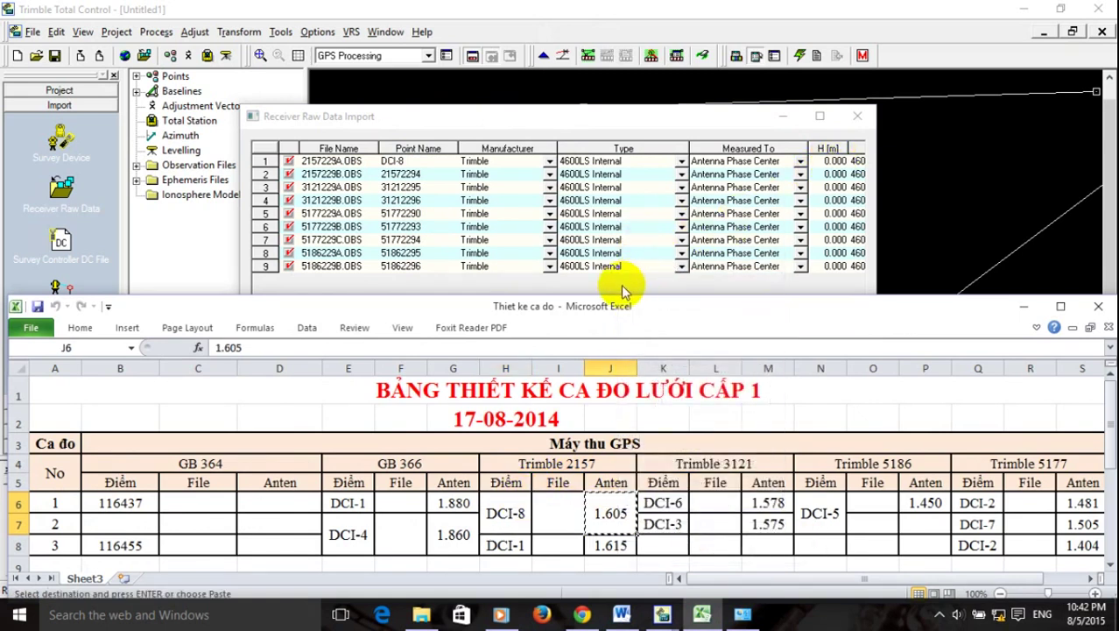
pyautogui.click(654, 118)
pyautogui.moveTo(878, 173); pyautogui.dragTo(992, 176)
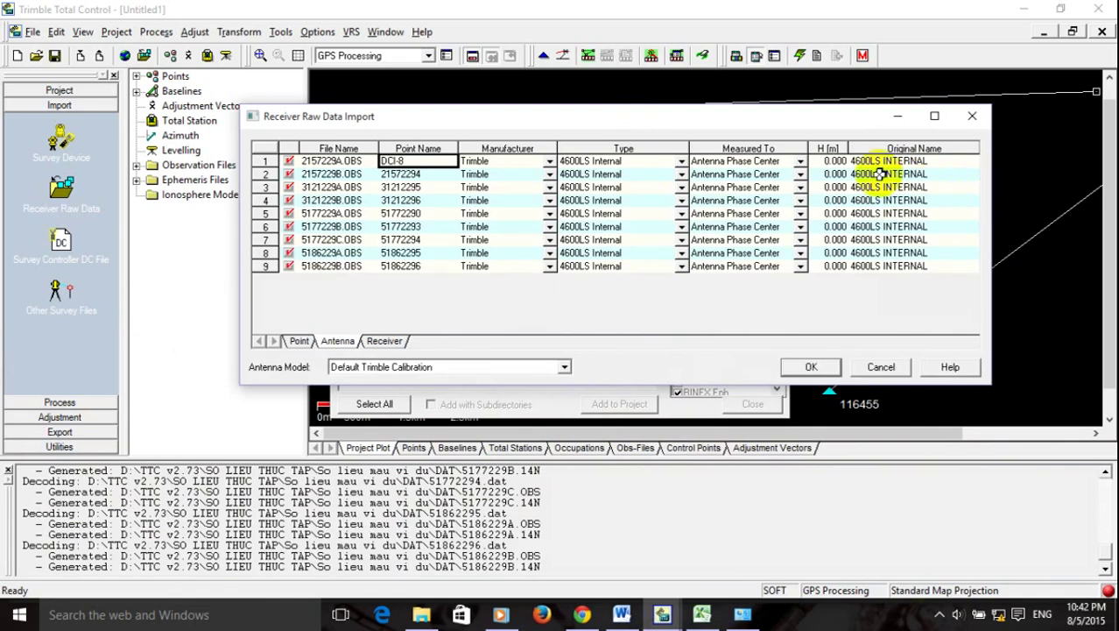
# Set the antenna height H of 2157229A.OBS to 1.605 m using the copied value.
pyautogui.click(828, 162)
pyautogui.rightClick(829, 163)
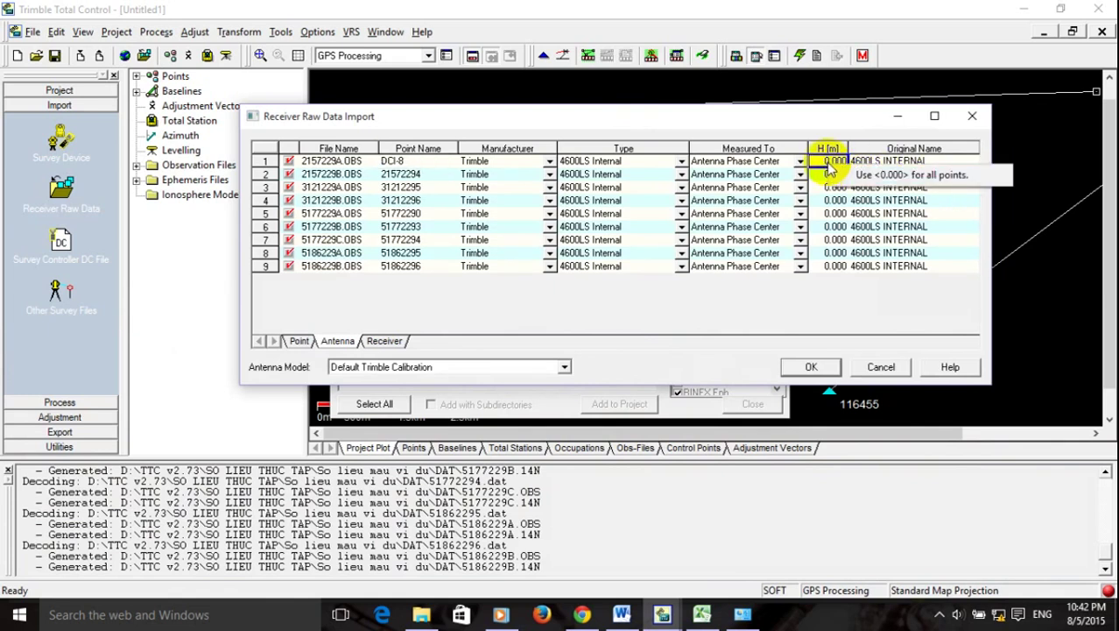
pyautogui.click(830, 171)
pyautogui.rightClick(829, 163)
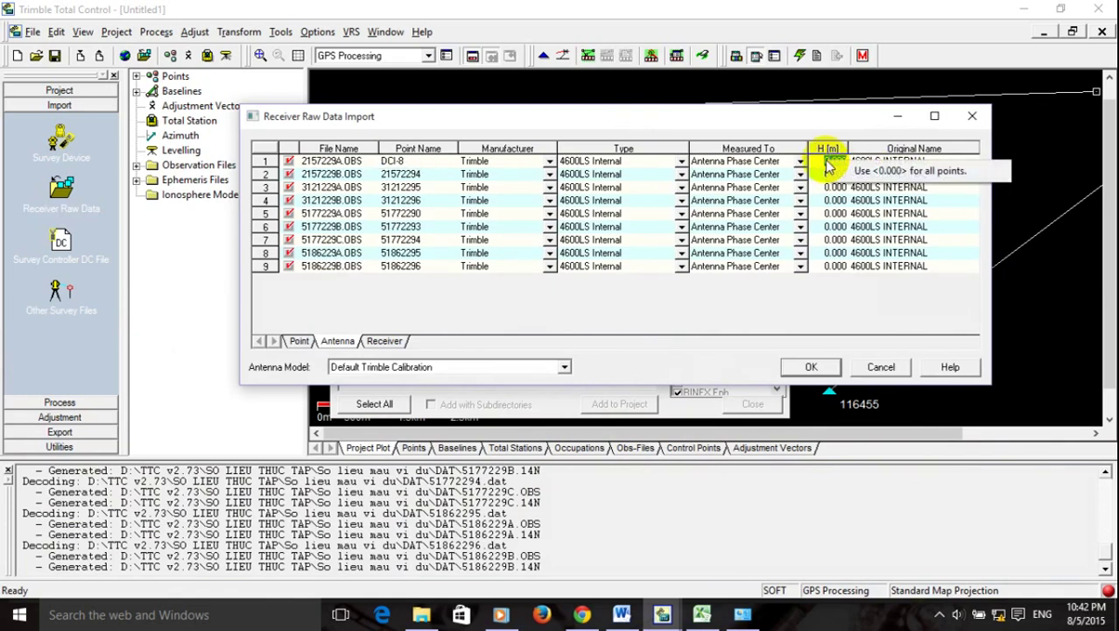
pyautogui.click(884, 171)
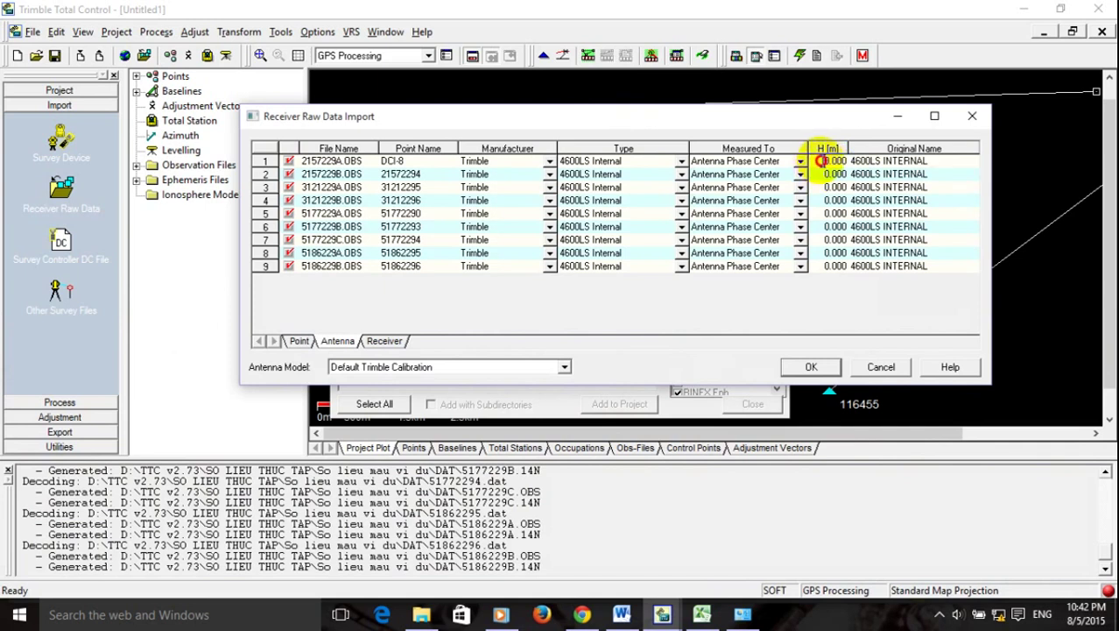
pyautogui.moveTo(822, 162); pyautogui.dragTo(850, 162)
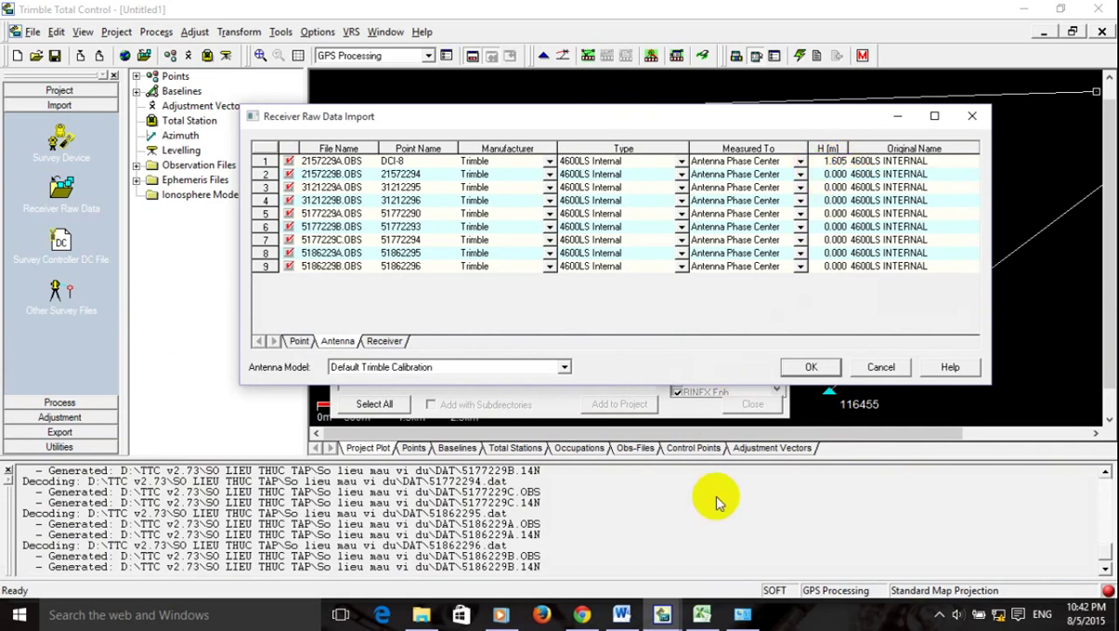
# Copy DCI-1 from the Trimble 2157 column of the session table and paste it as the point name of 2157229B.OBS.
pyautogui.click(703, 614)
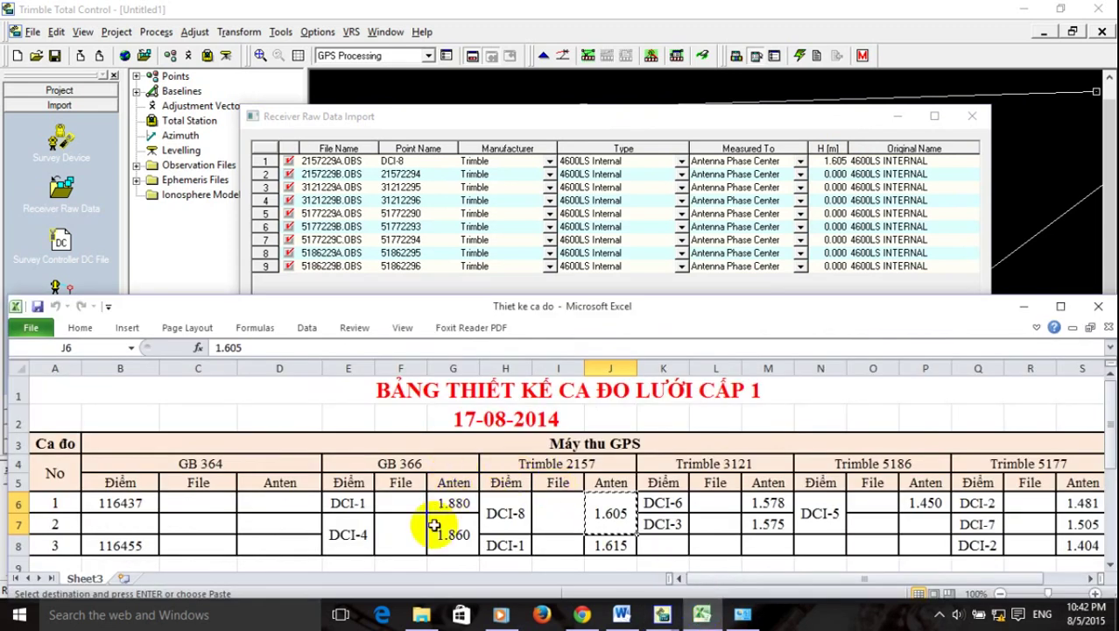
pyautogui.click(506, 545)
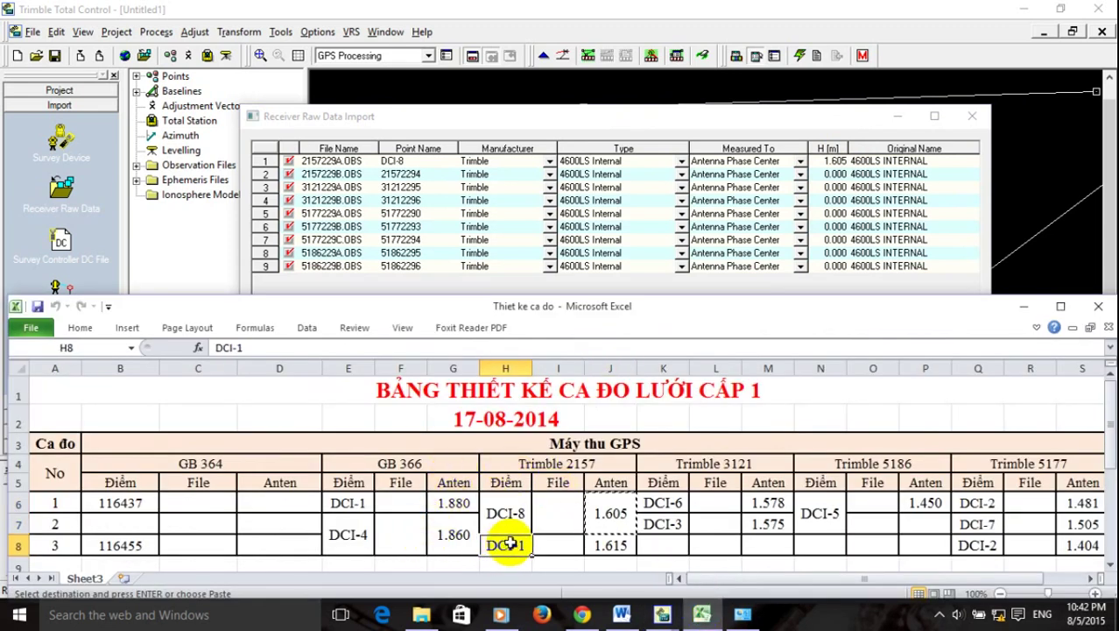
pyautogui.rightClick(511, 544)
pyautogui.click(553, 279)
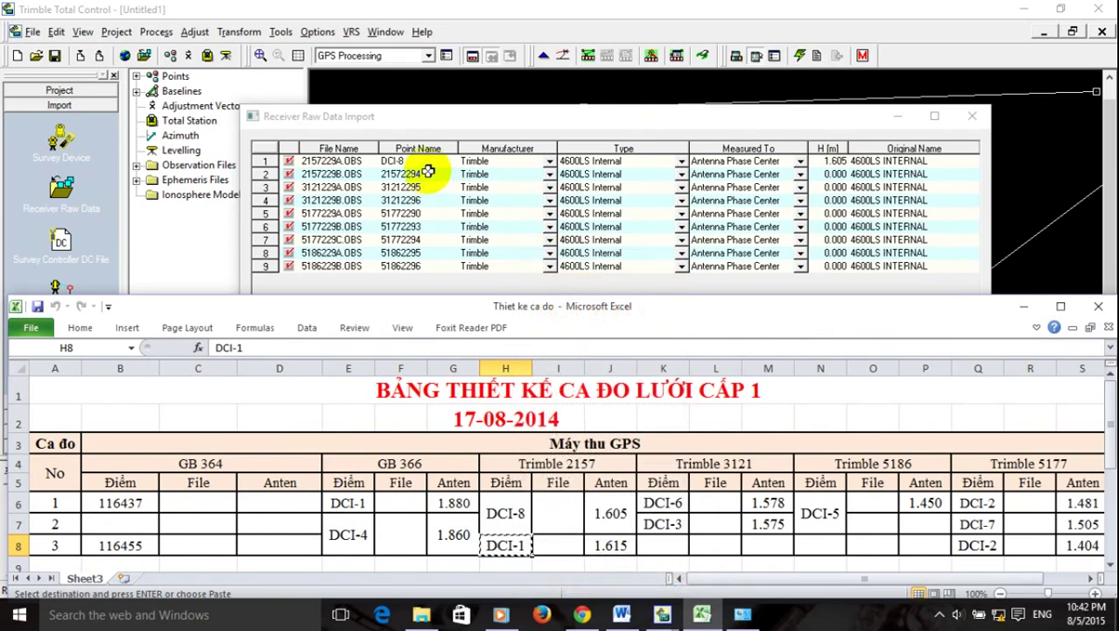
pyautogui.click(428, 173)
pyautogui.moveTo(420, 174); pyautogui.dragTo(371, 178)
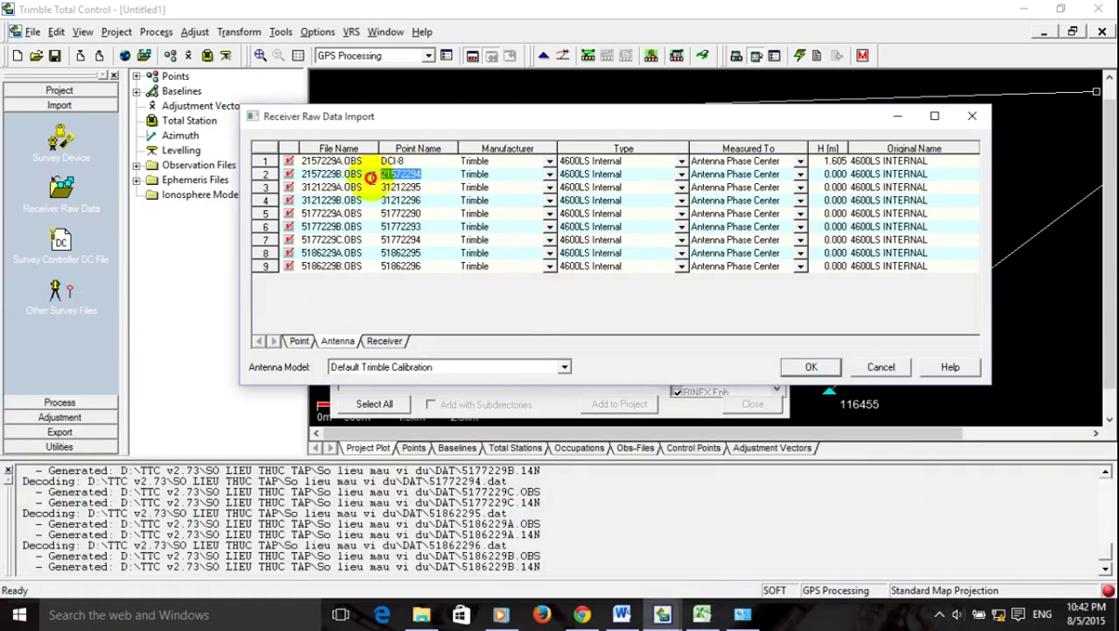
pyautogui.hotkey('ctrl', 'v')
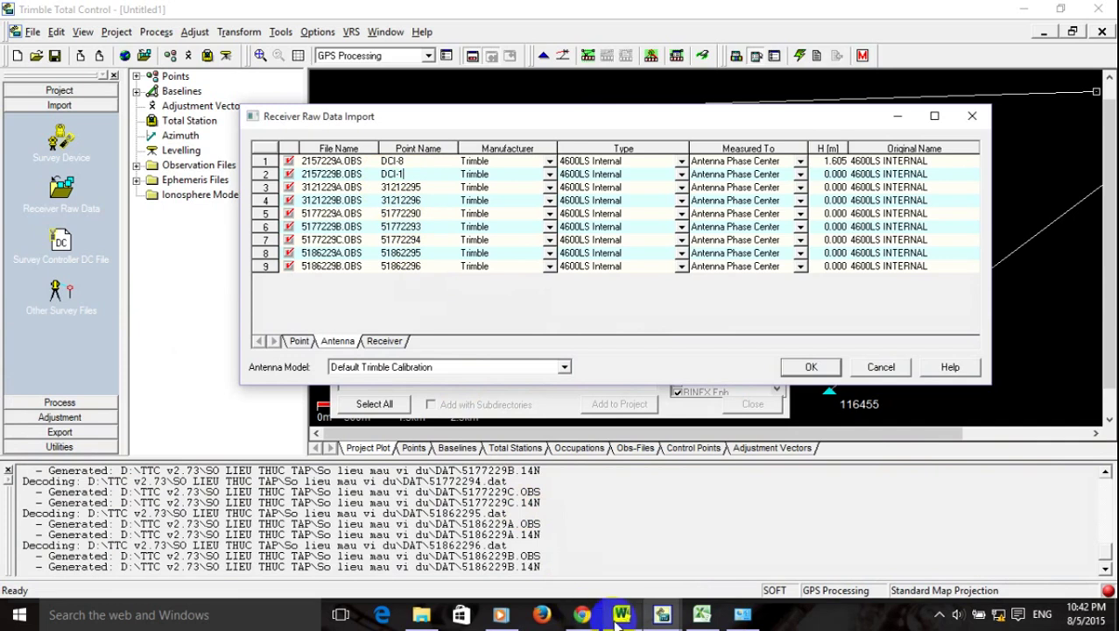
# Copy the antenna height 1.615 for DCI-1 from the session table and paste it as H of 2157229B.OBS.
pyautogui.click(701, 613)
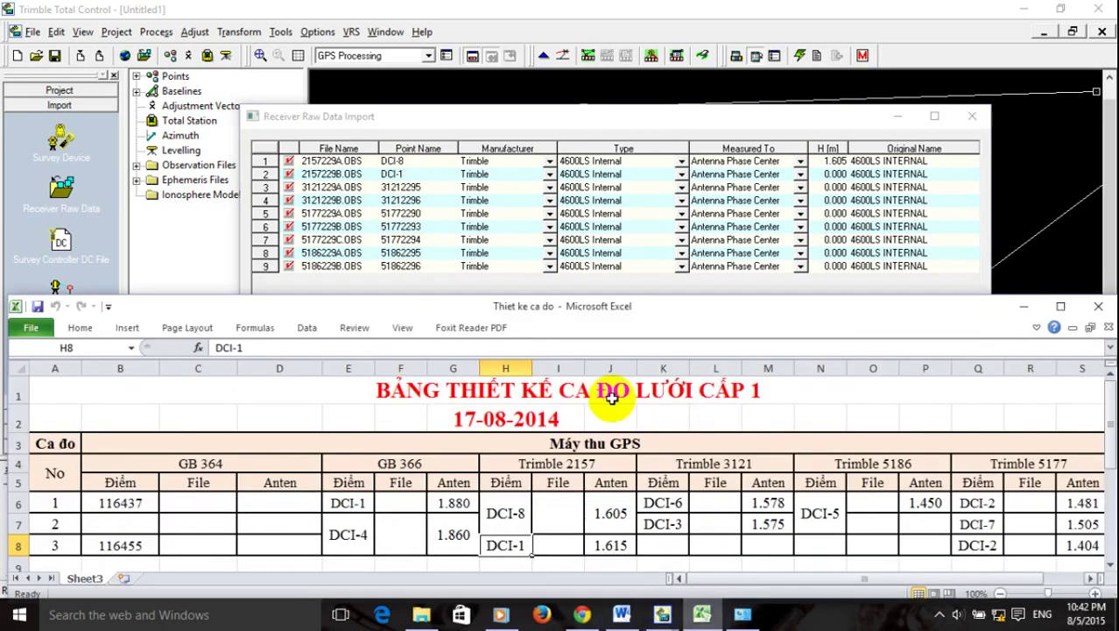
pyautogui.click(596, 540)
pyautogui.rightClick(606, 541)
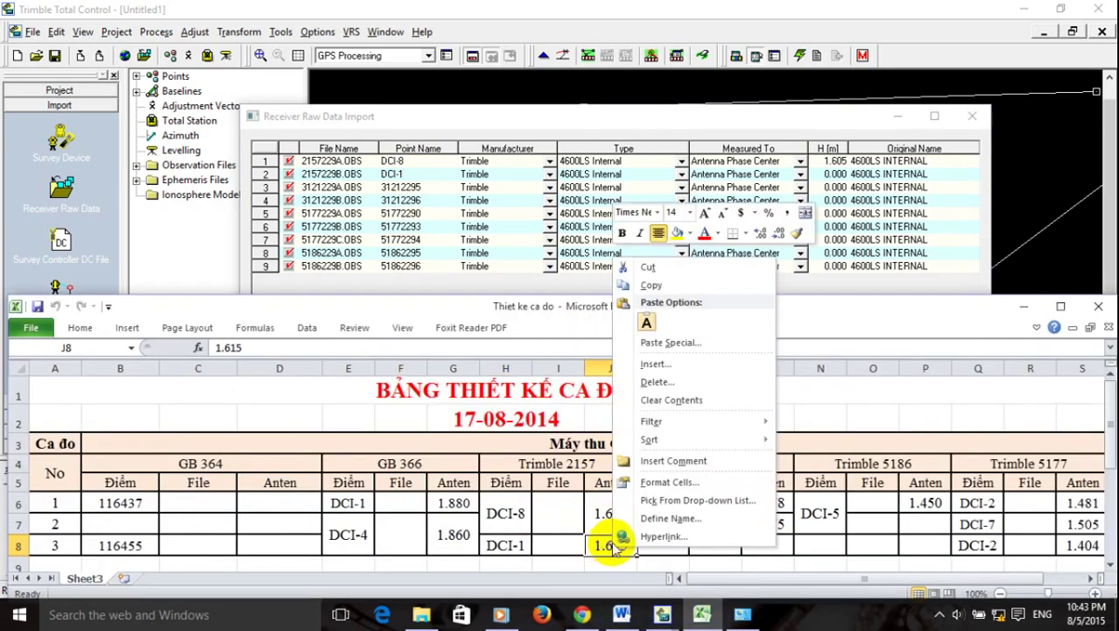
pyautogui.click(651, 286)
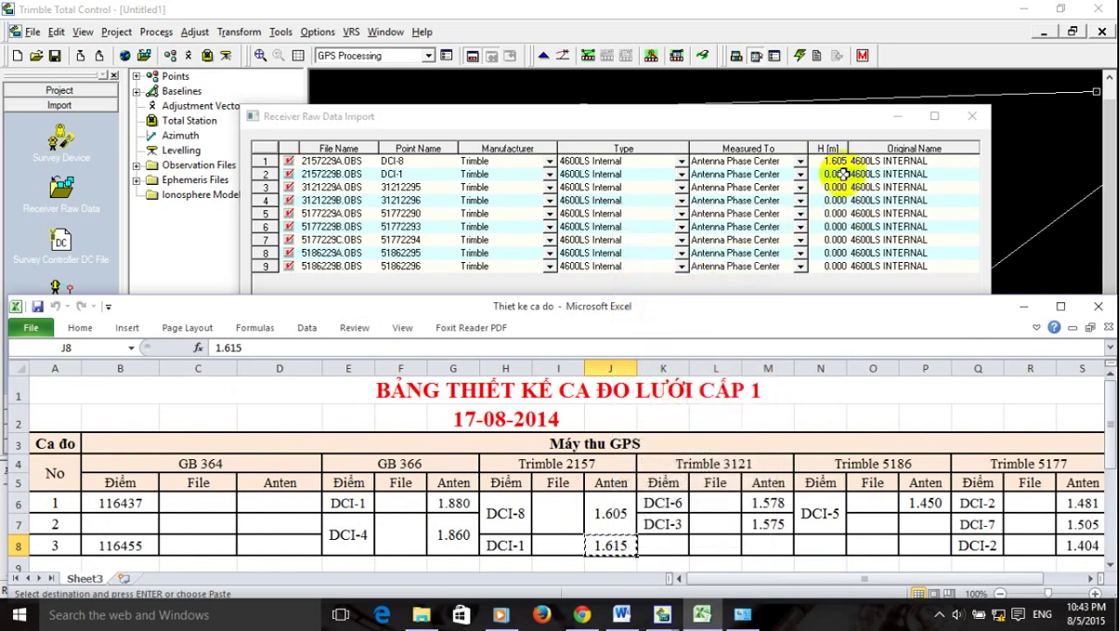
pyautogui.click(839, 173)
pyautogui.click(837, 174)
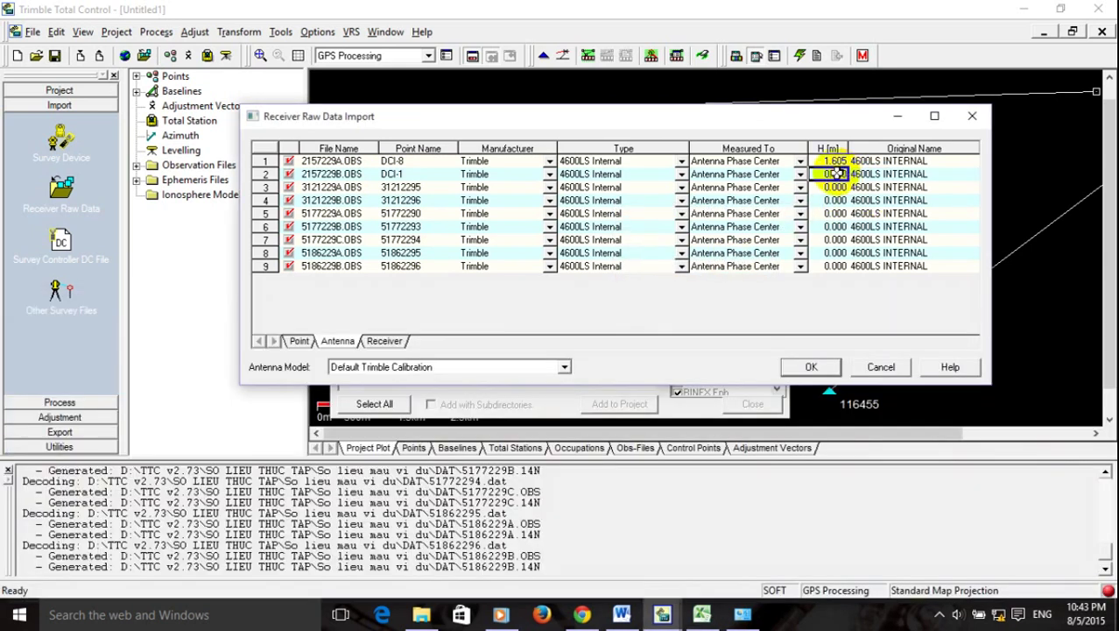
pyautogui.hotkey('ctrl', 'v')
# Copy DCI-6 from the Trimble 3121 column of the session table and paste it as the point name of 3121229A.OBS.
pyautogui.moveTo(663, 615)
pyautogui.click(706, 616)
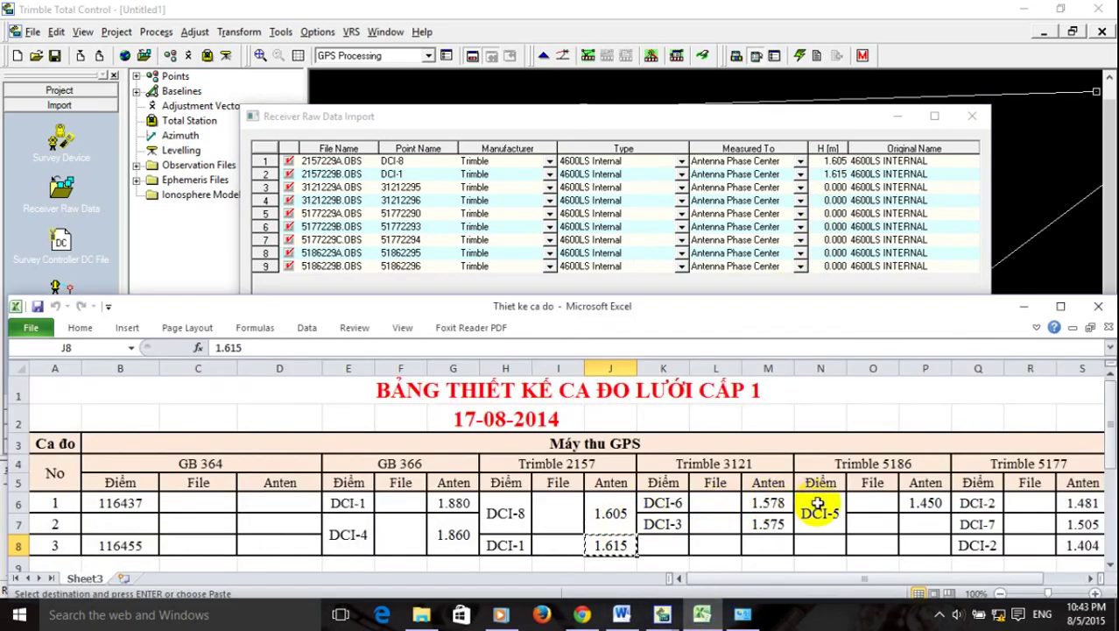
pyautogui.click(670, 503)
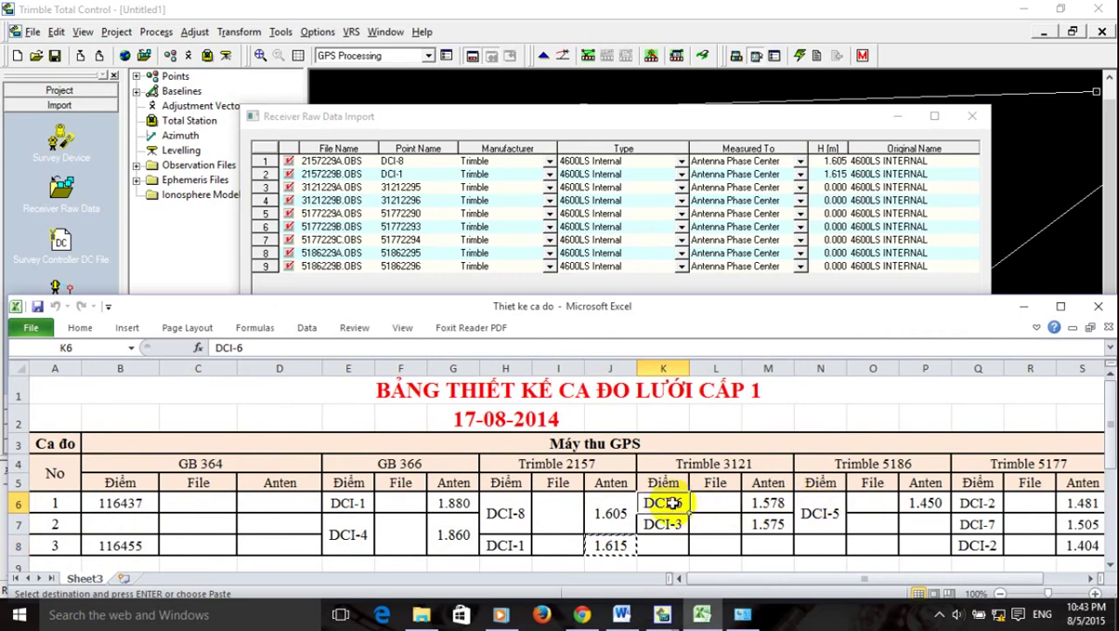
pyautogui.rightClick(670, 502)
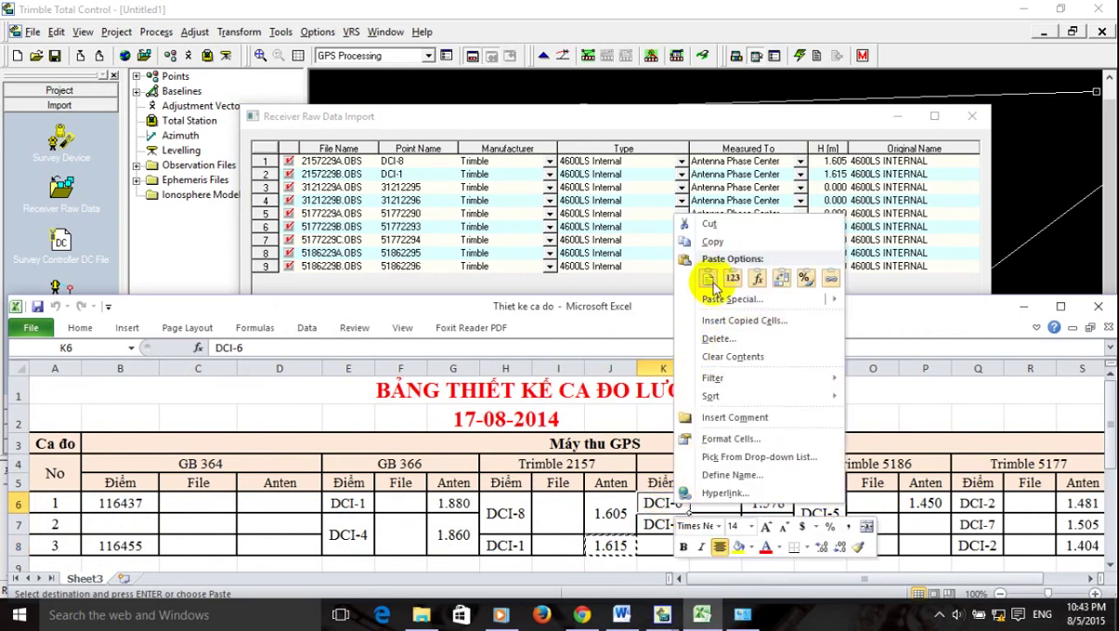
pyautogui.click(718, 241)
pyautogui.click(413, 187)
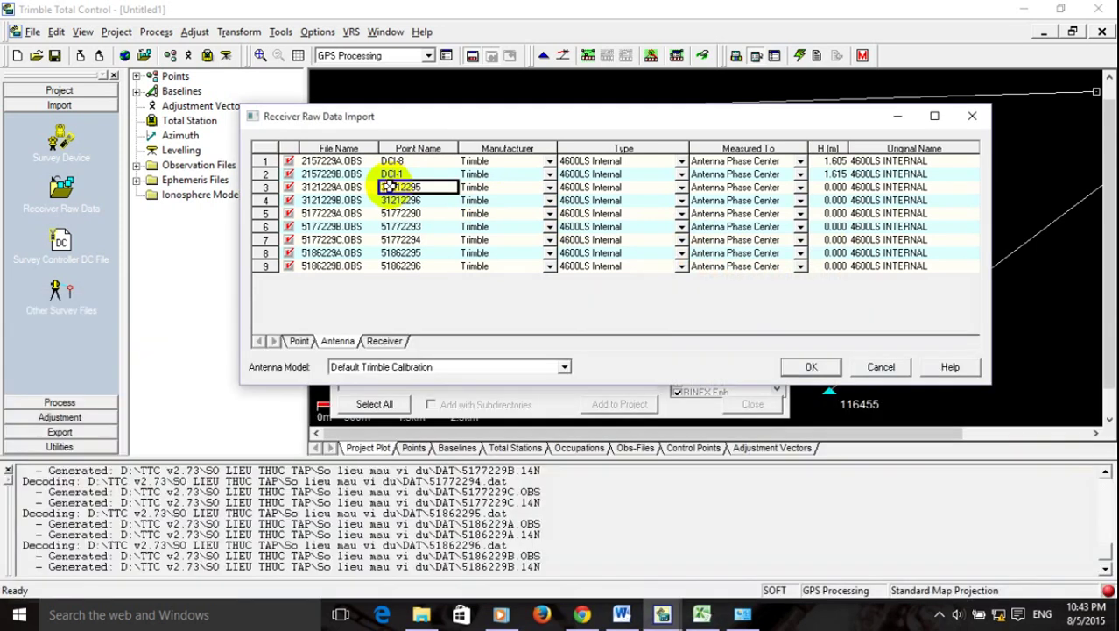
# Copy the antenna height 1.578 for DCI-6 from the session table and paste it as H of 3121229A.OBS.
pyautogui.click(702, 614)
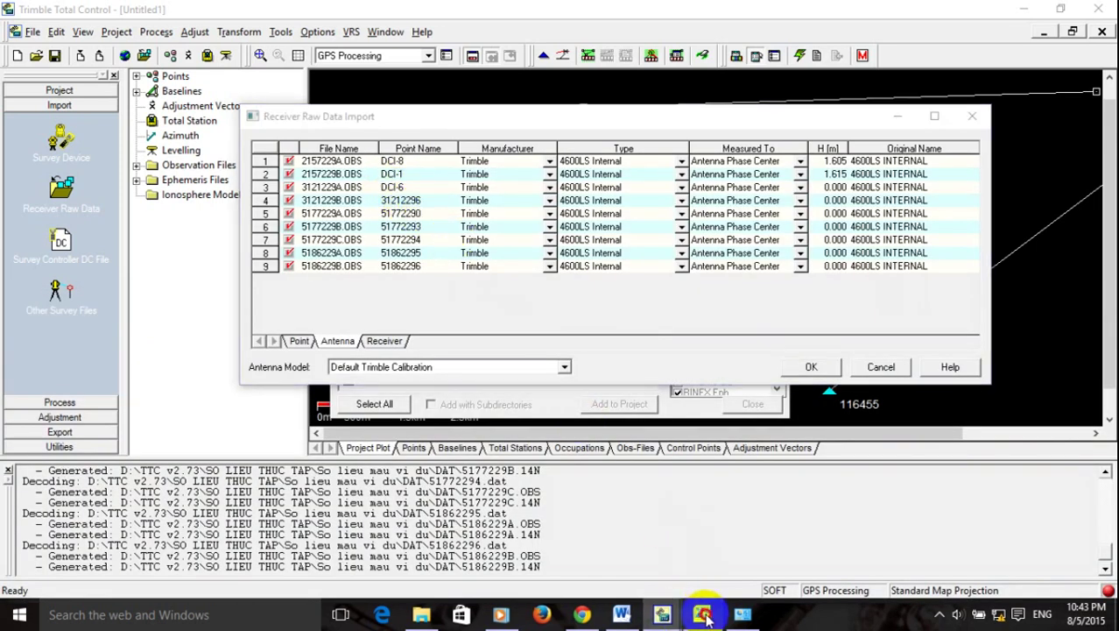
pyautogui.click(769, 504)
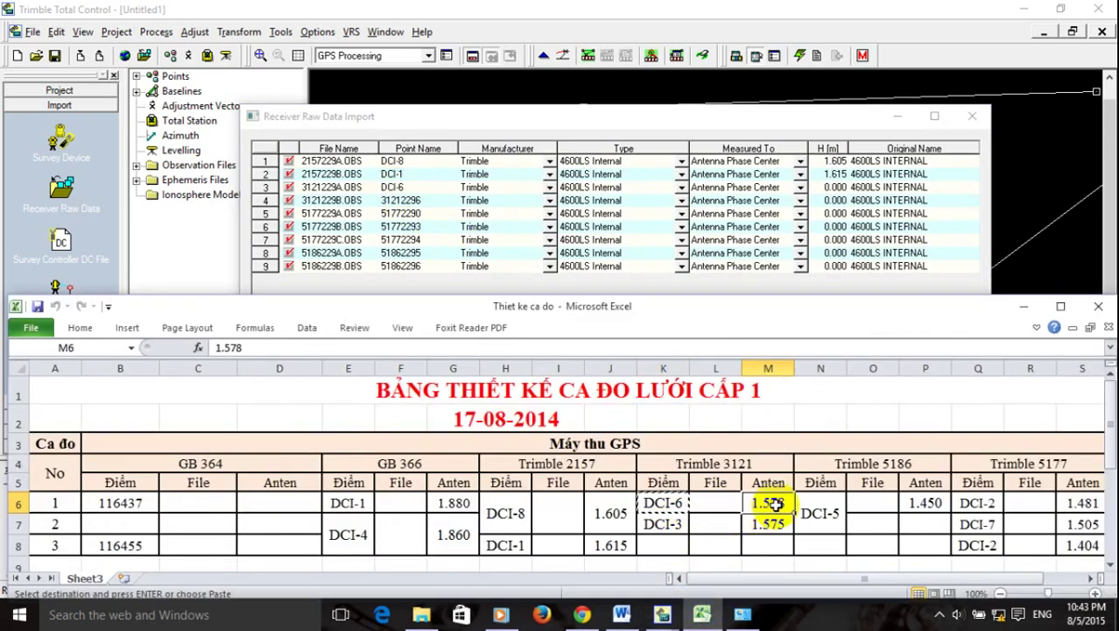
pyautogui.rightClick(776, 504)
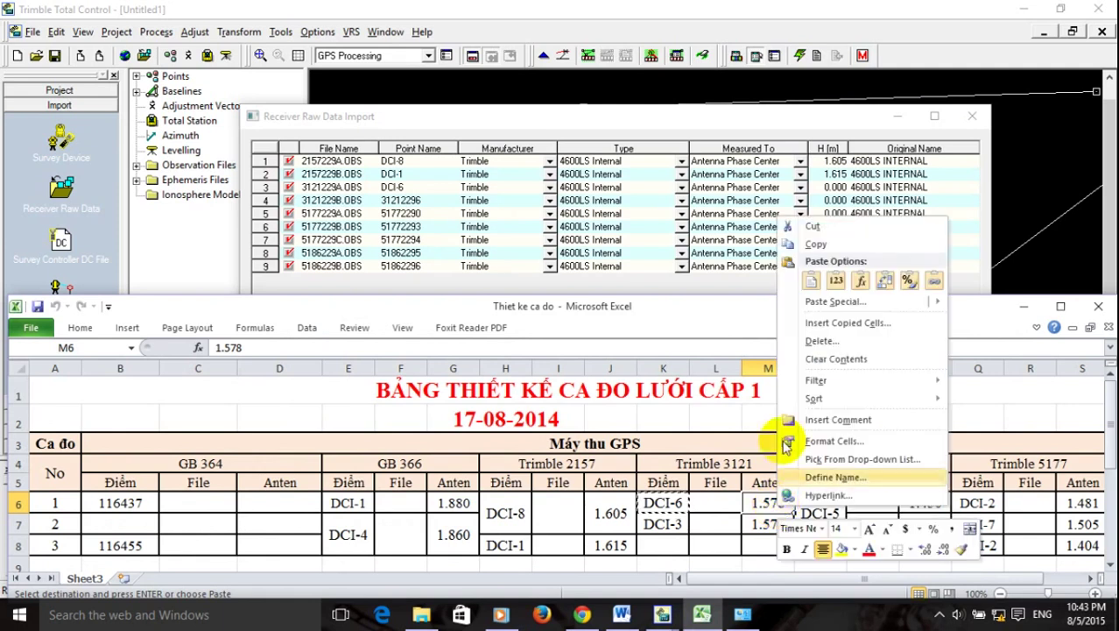
pyautogui.click(815, 244)
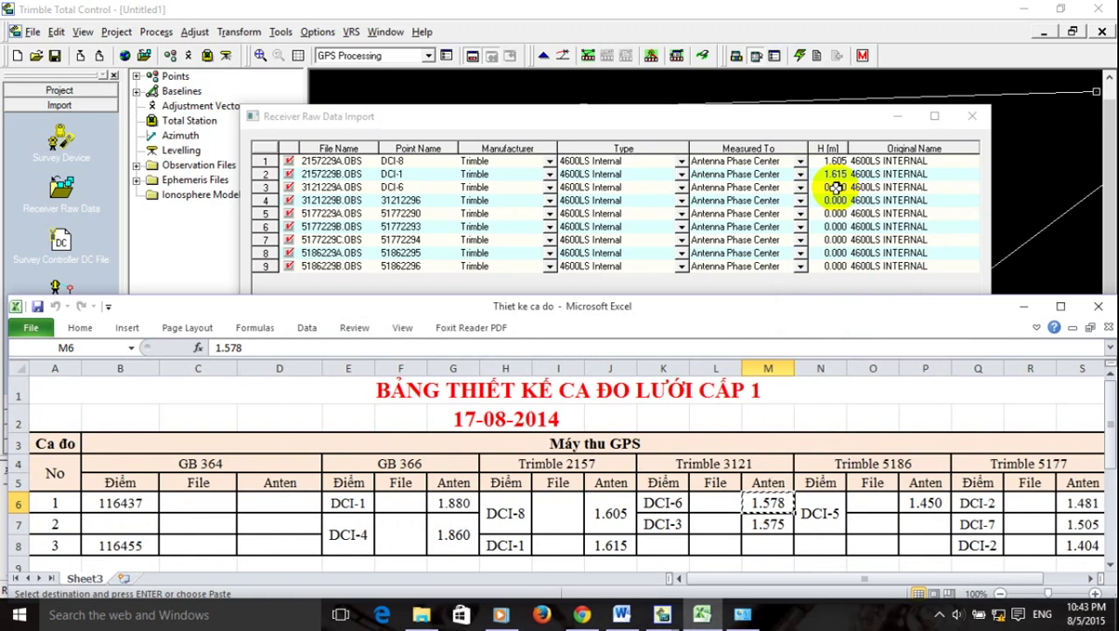
pyautogui.click(836, 187)
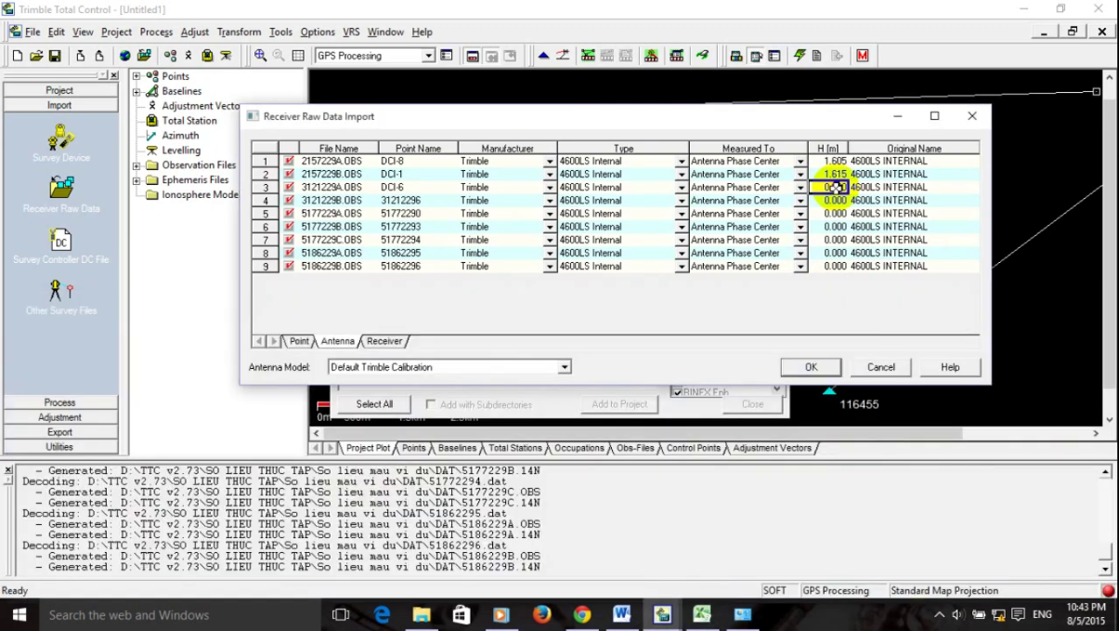
pyautogui.hotkey('ctrl', 'v')
# Copy DCI-3 from the Trimble 3121 column of the session table and paste it as the point name of 3121229B.OBS.
pyautogui.click(702, 614)
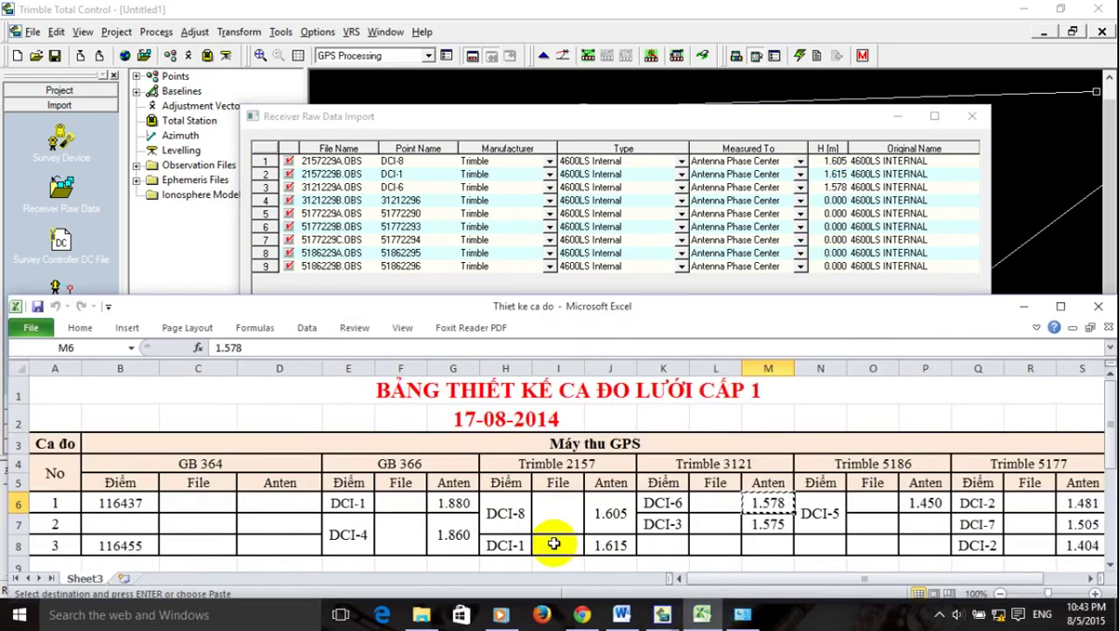
pyautogui.click(668, 522)
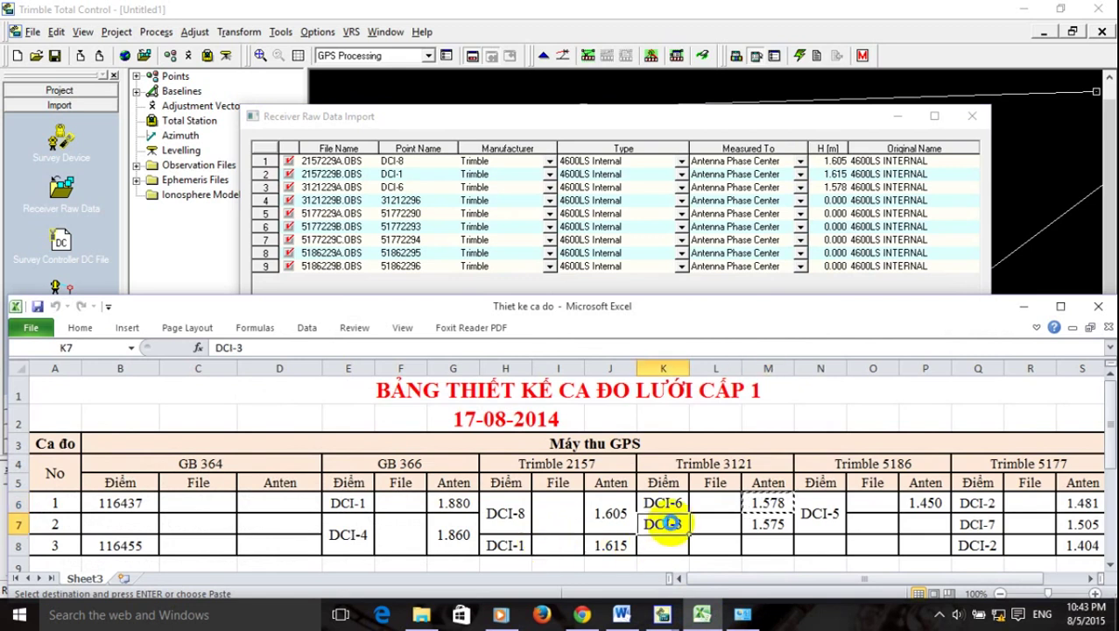
pyautogui.hotkey('ctrl', 'c')
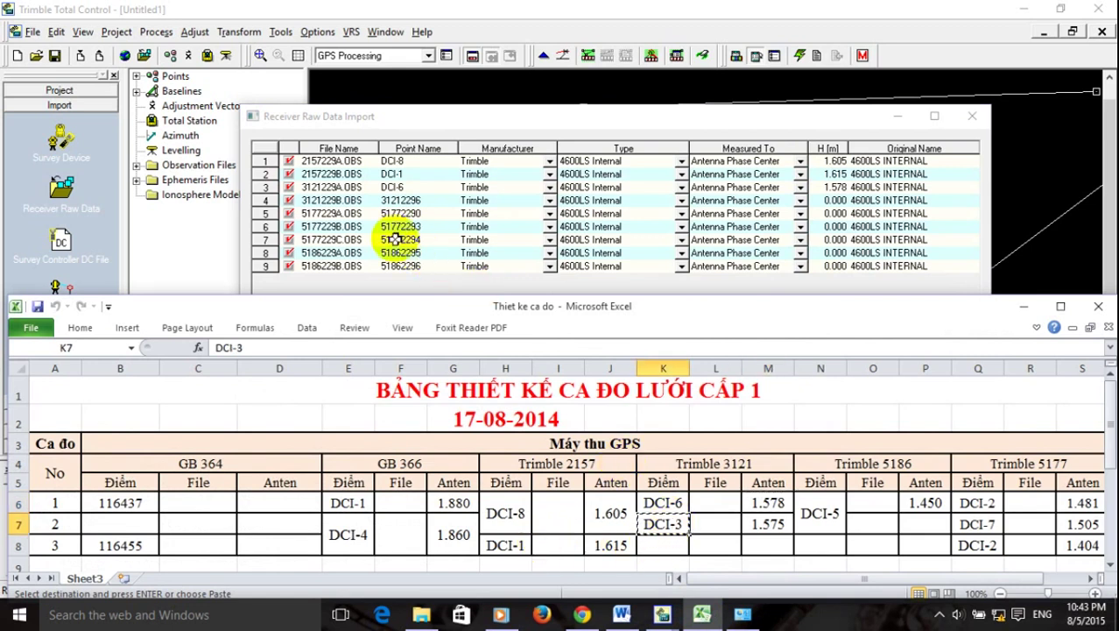
pyautogui.click(420, 201)
pyautogui.hotkey('ctrl', 'v')
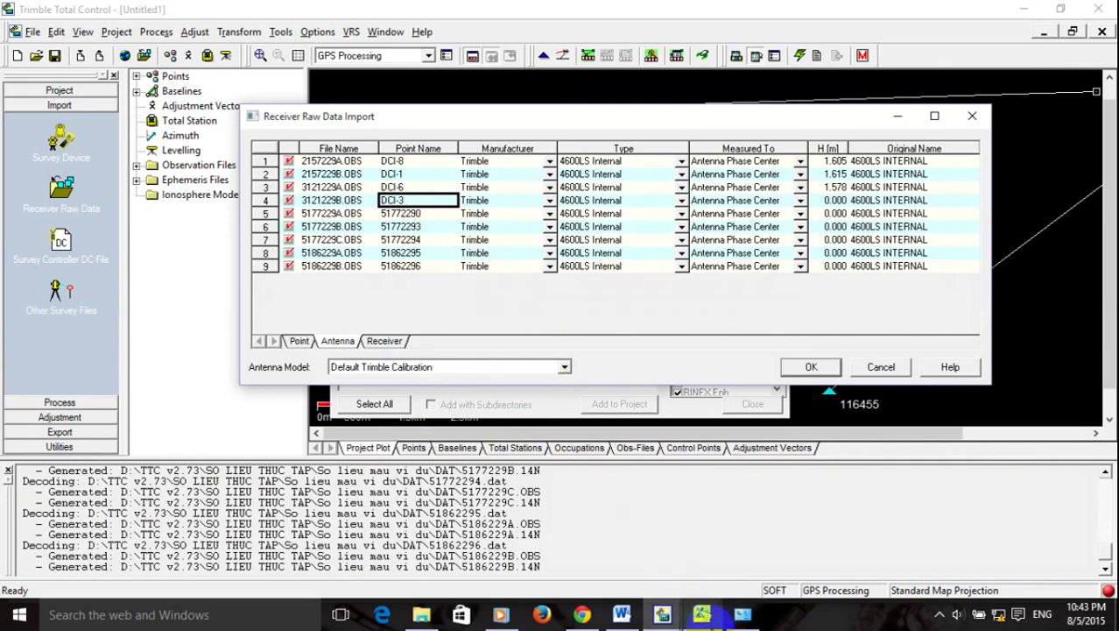
# Copy the antenna height 1.575 for DCI-3 from the session table and paste it as H of 3121229B.OBS.
pyautogui.click(702, 614)
pyautogui.click(769, 524)
pyautogui.hotkey('ctrl', 'c')
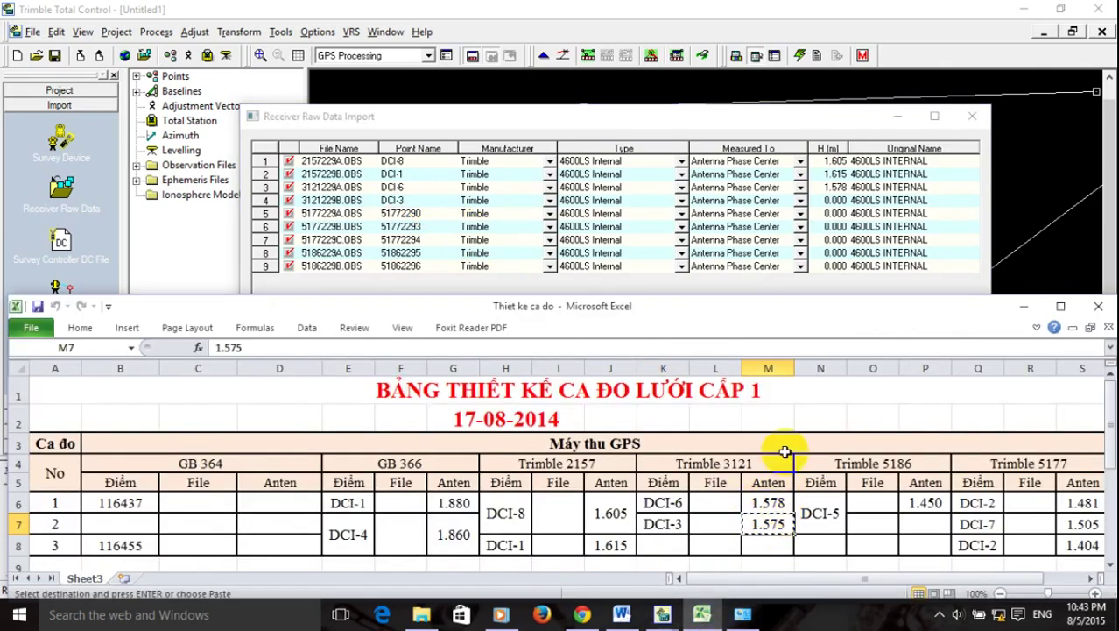
pyautogui.click(827, 200)
pyautogui.hotkey('ctrl', 'v')
# Copy DCI-5 from the Trimble 5186 column and paste it as the point name of both 5186229A.OBS and 5186229B.OBS.
pyautogui.click(702, 614)
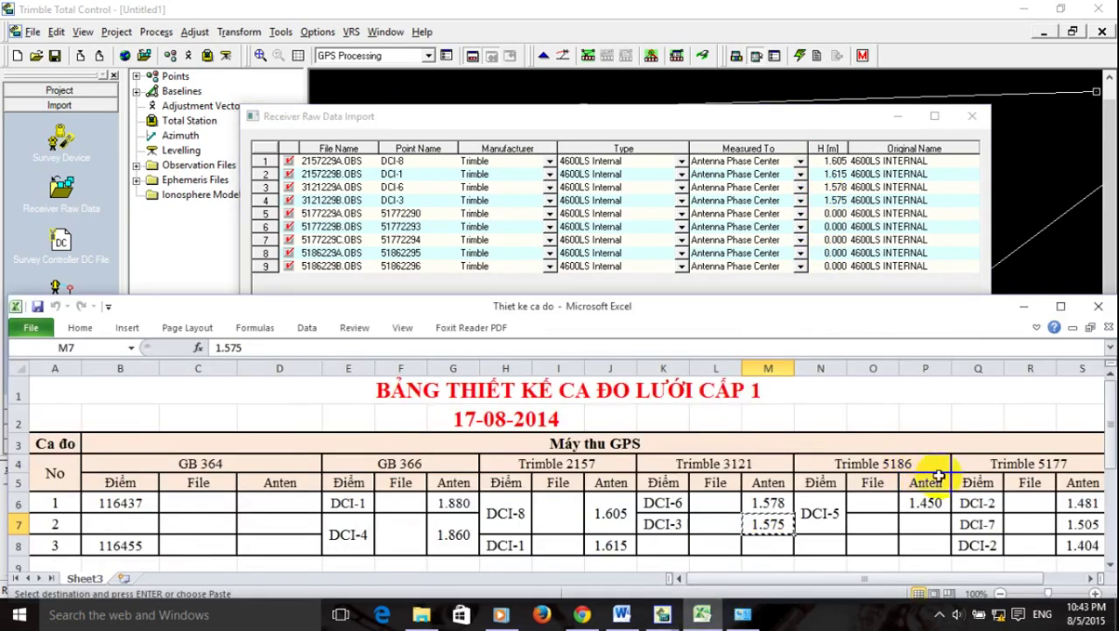
pyautogui.click(825, 511)
pyautogui.hotkey('ctrl', 'c')
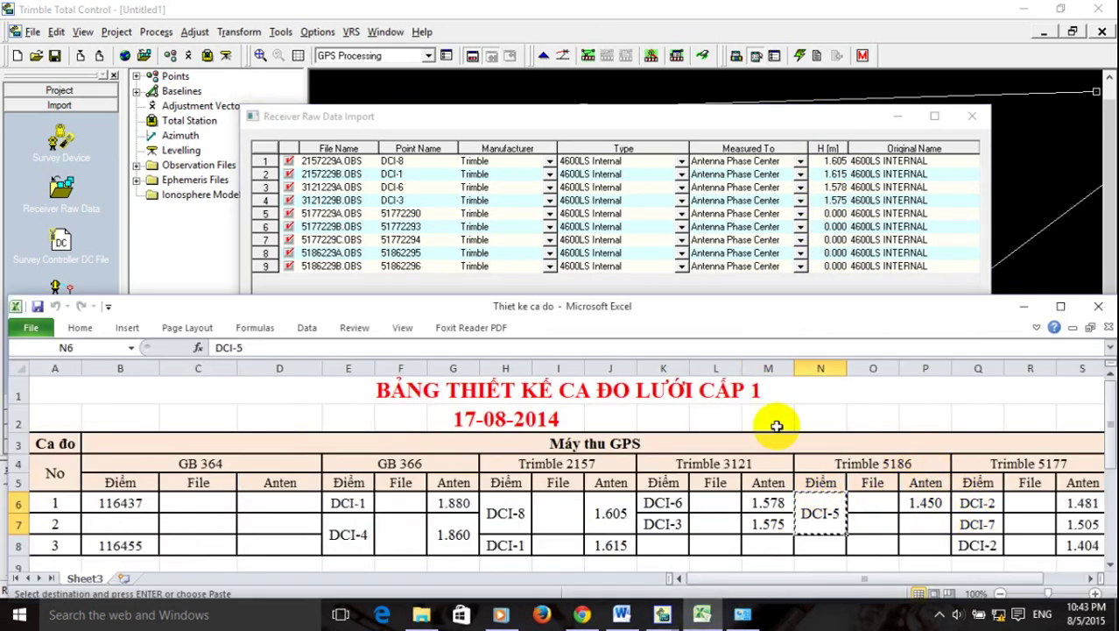
pyautogui.click(405, 252)
pyautogui.hotkey('ctrl', 'v')
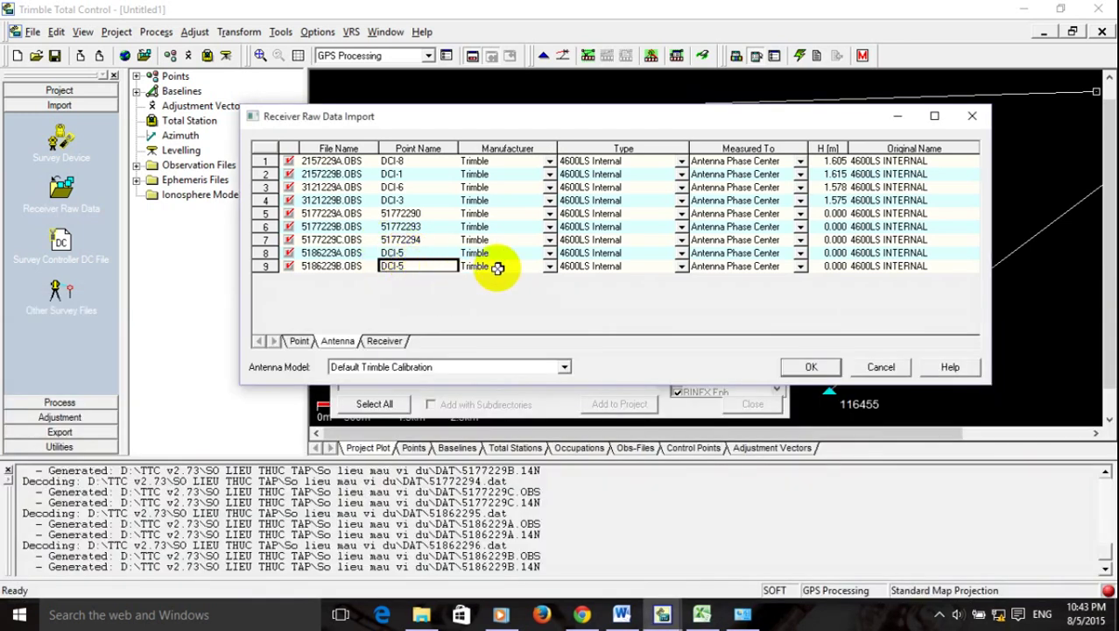
# Copy the antenna height 1.450 for DCI-5 from the session table and paste it as H of 5186229A.OBS and 5186229B.OBS.
pyautogui.click(701, 614)
pyautogui.click(930, 503)
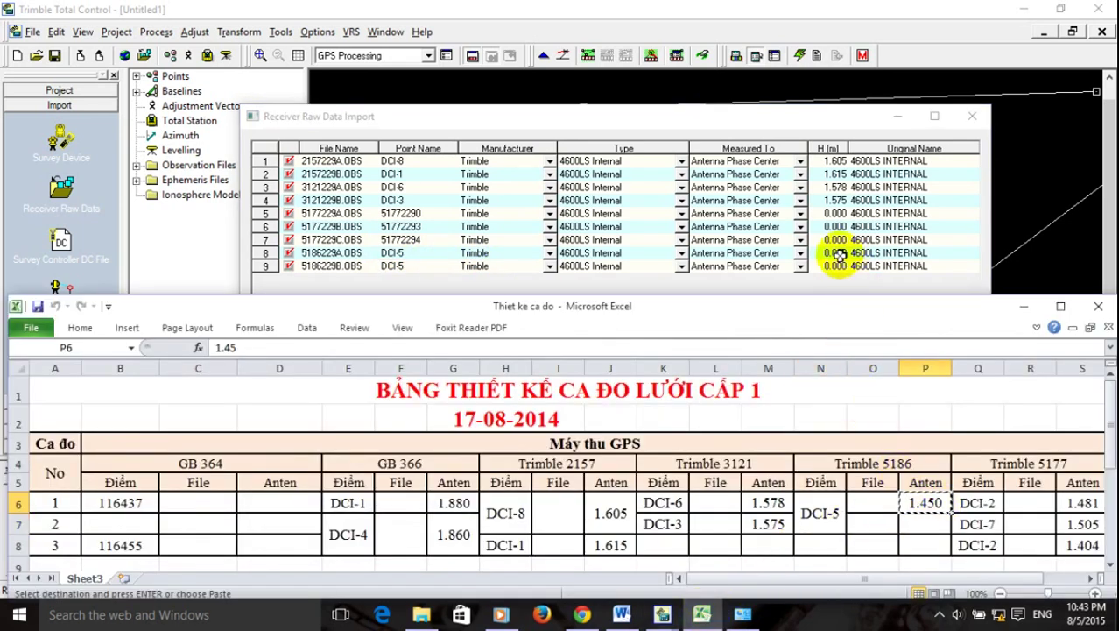
pyautogui.click(836, 253)
pyautogui.hotkey('ctrl', 'v')
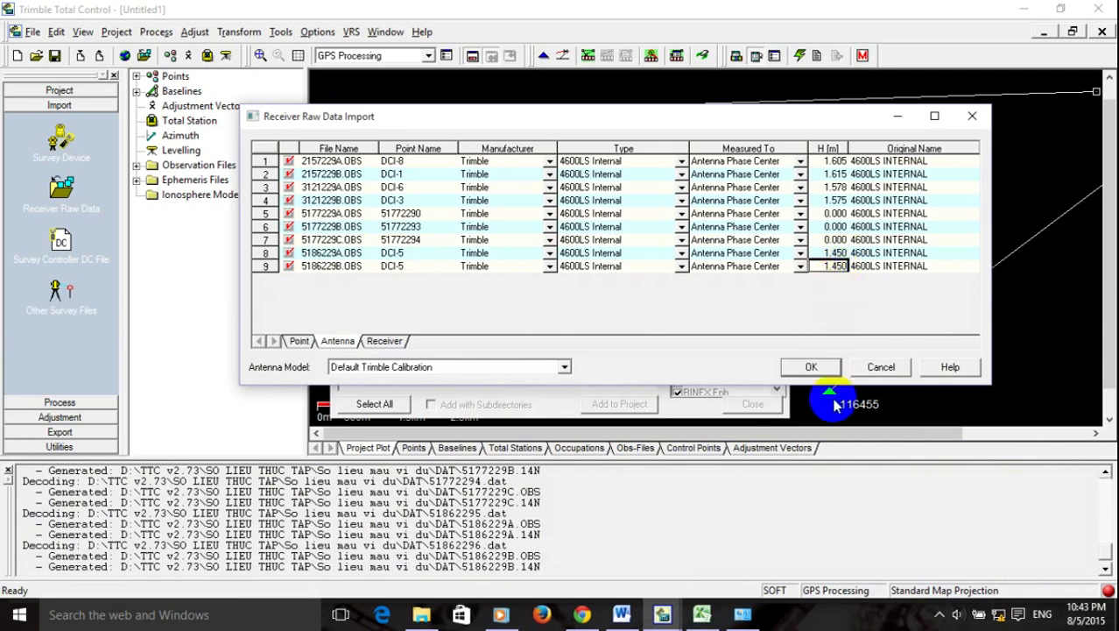
# Copy the session 1 point DCI-2 from the Trimble 5177 column and paste it as the point name of 5177229A.OBS.
pyautogui.click(701, 614)
pyautogui.click(975, 501)
pyautogui.hotkey('ctrl', 'c')
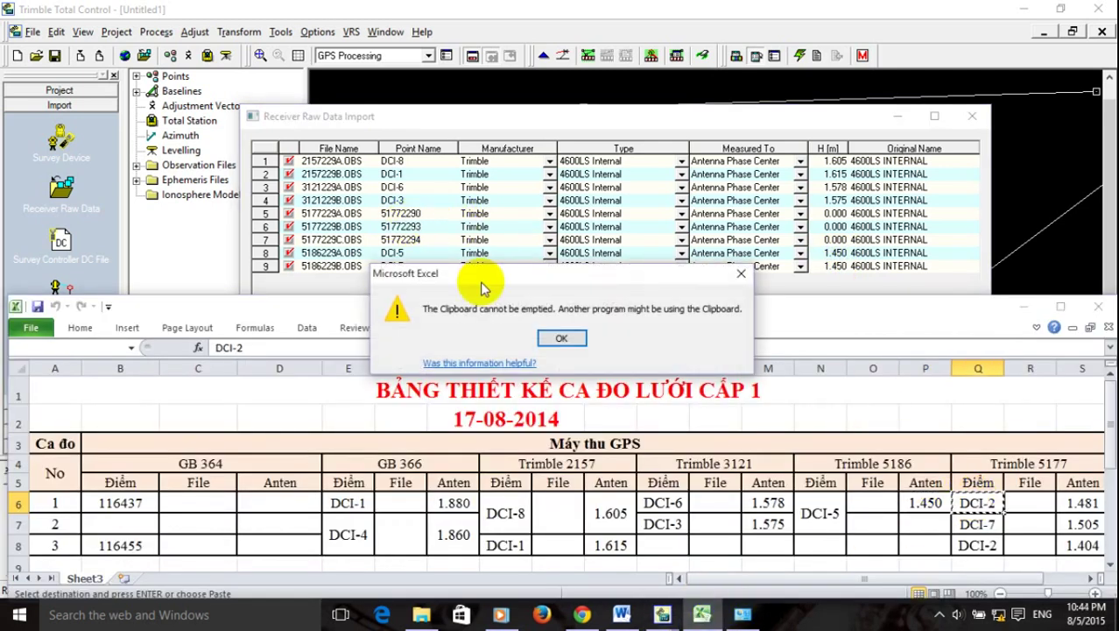
pyautogui.click(563, 339)
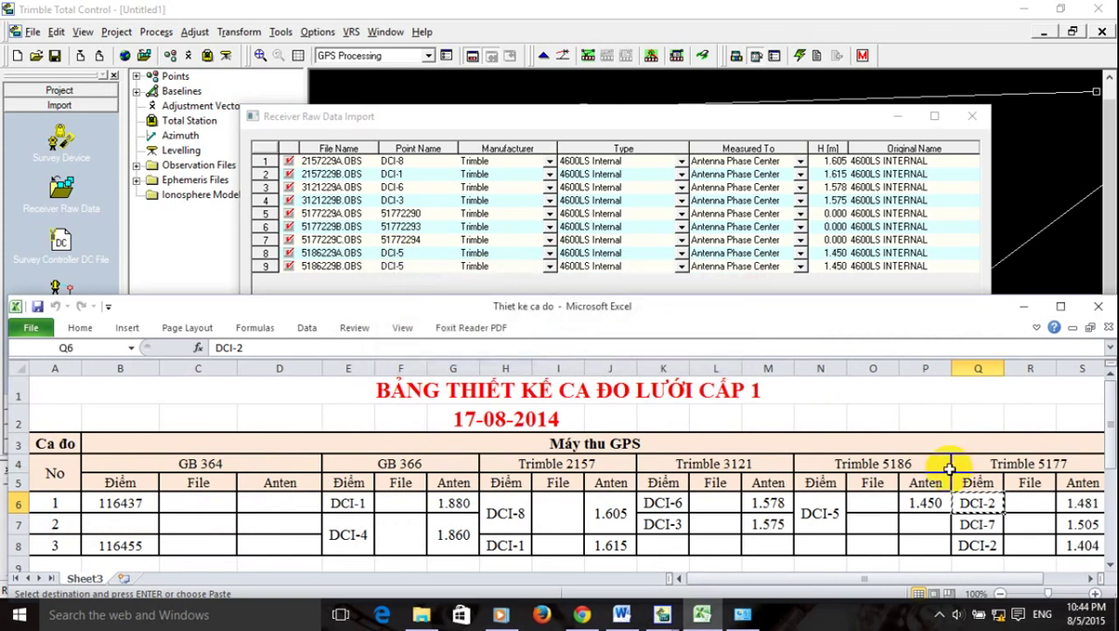
pyautogui.click(399, 214)
pyautogui.hotkey('ctrl', 'v')
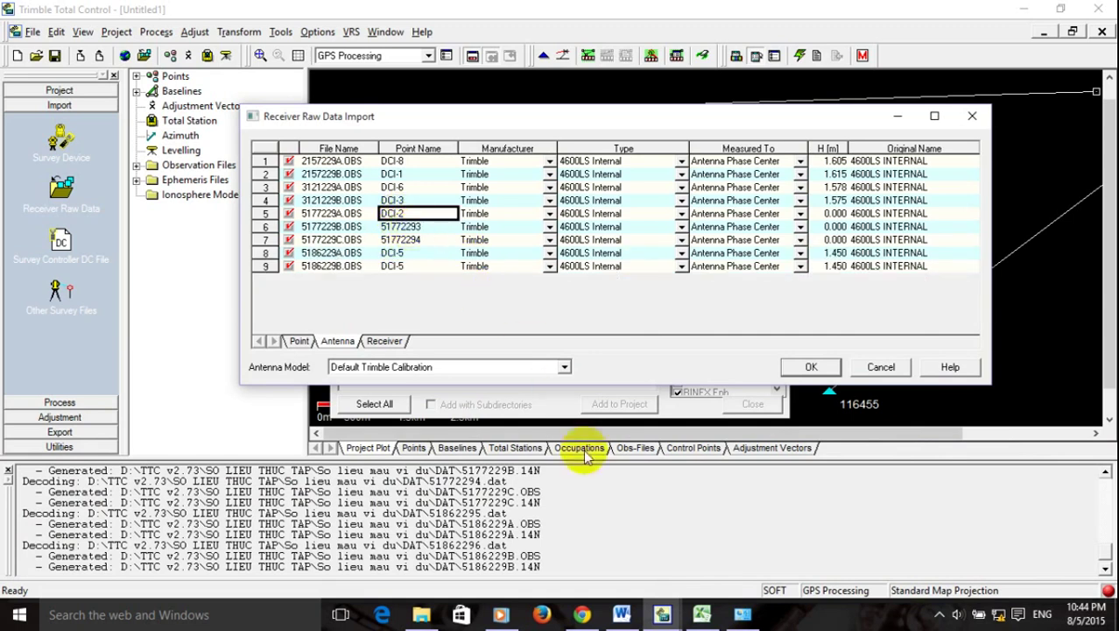
# Copy the session 1 antenna height 1.481 for DCI-2 from the session table and paste it as H of 5177229A.OBS.
pyautogui.click(702, 614)
pyautogui.click(1082, 502)
pyautogui.hotkey('ctrl', 'c')
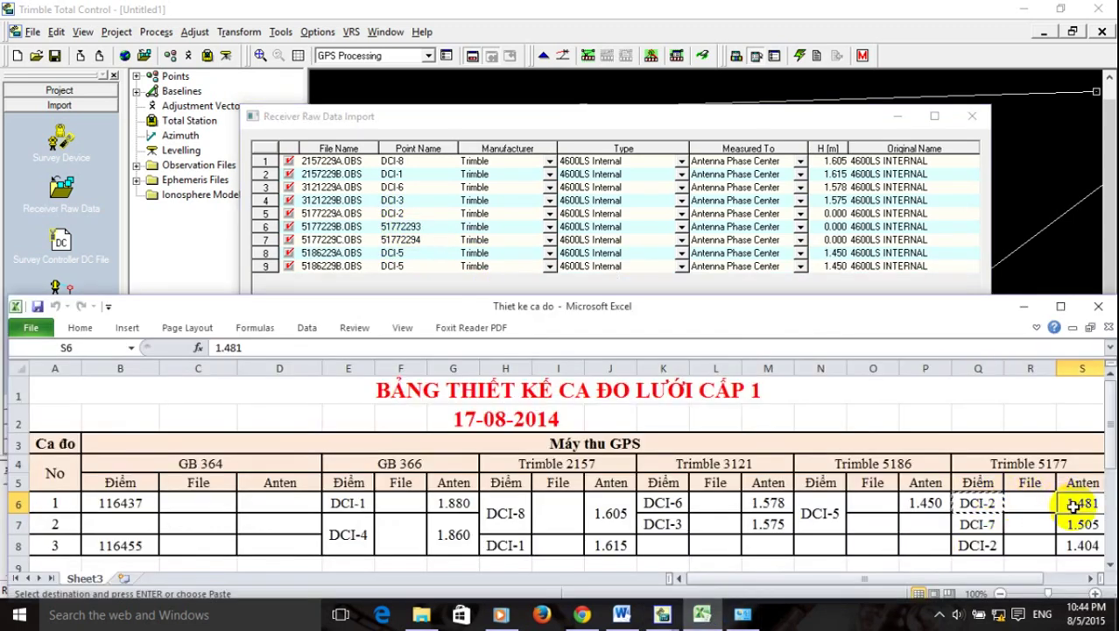
pyautogui.click(832, 213)
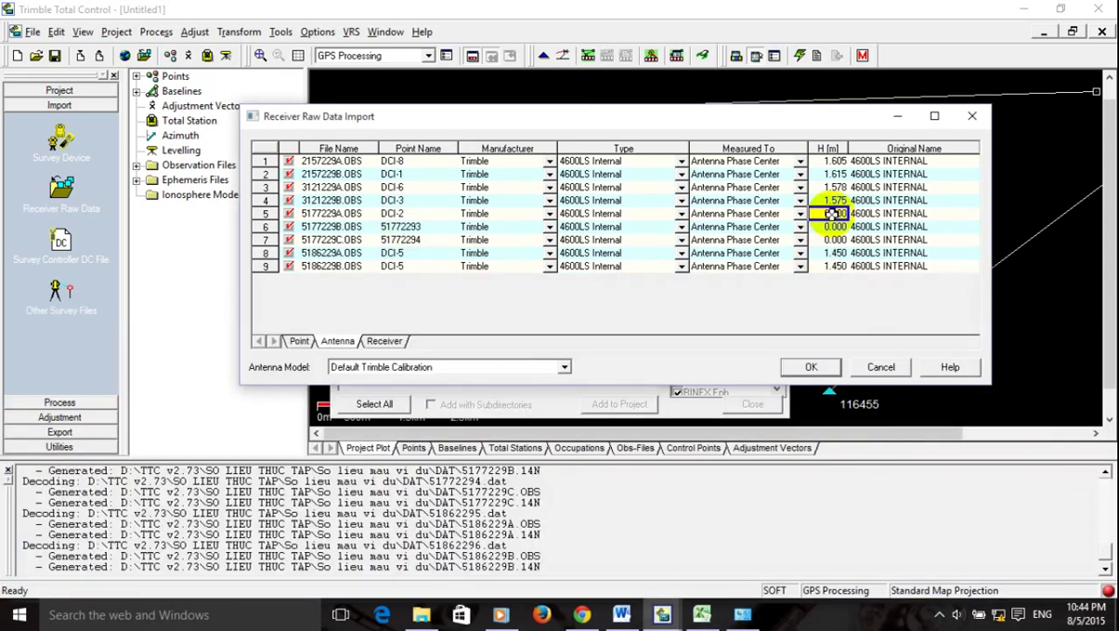
pyautogui.hotkey('ctrl', 'v')
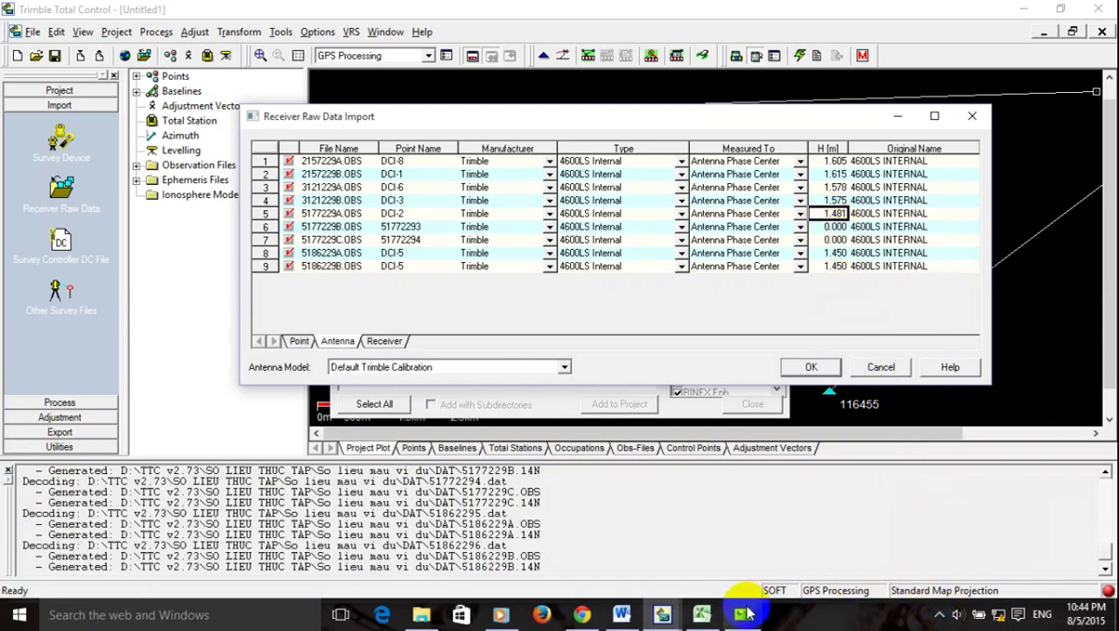
# Copy DCI-7 from the Trimble 5177 column of the session table and paste it as the point name of 5177229B.OBS.
pyautogui.click(702, 613)
pyautogui.click(979, 524)
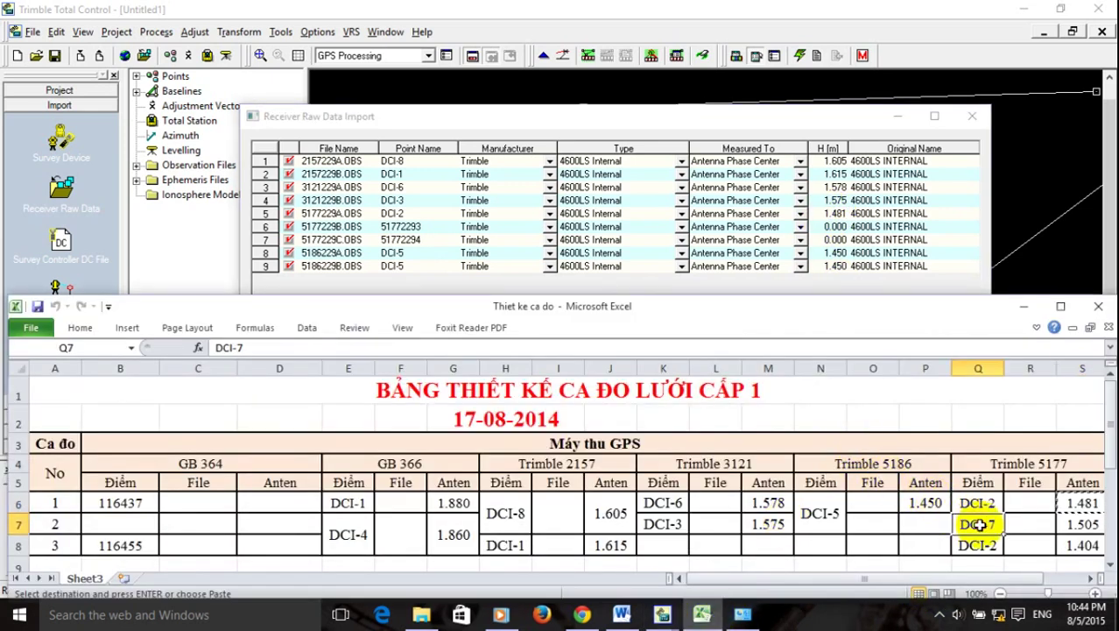
pyautogui.hotkey('ctrl', 'c')
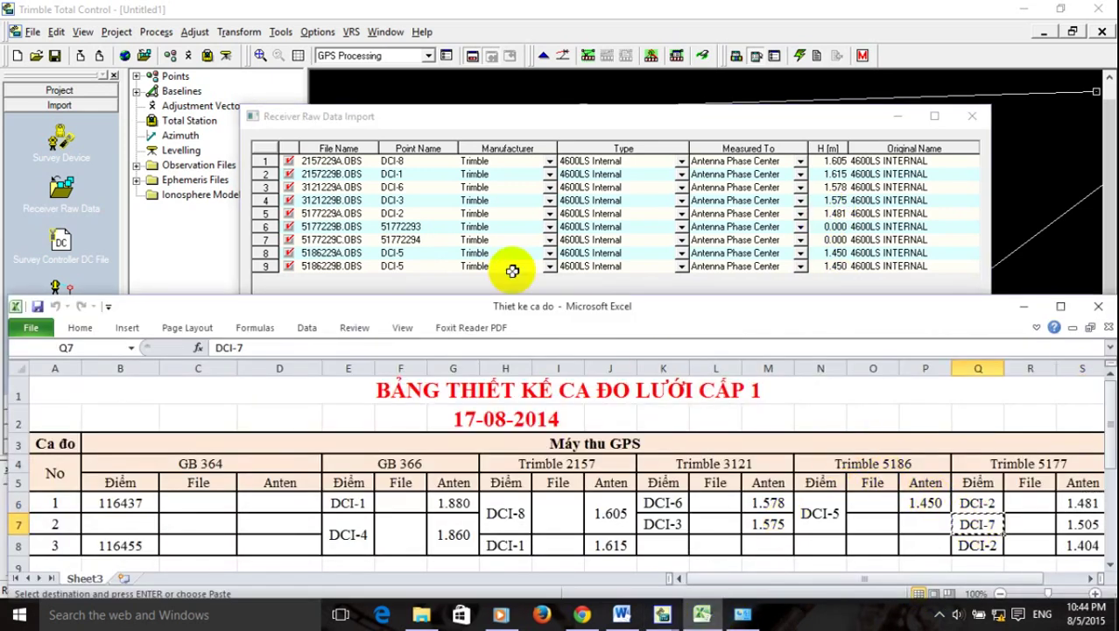
pyautogui.click(400, 226)
pyautogui.hotkey('ctrl', 'v')
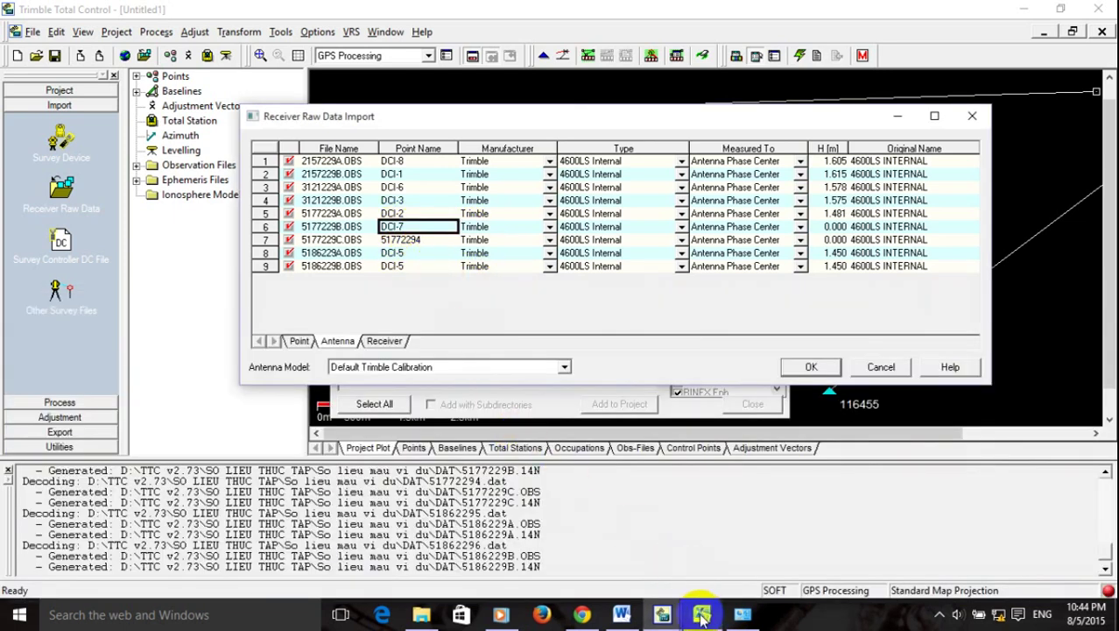
# Copy the antenna height 1.505 for DCI-7, paste it as H of 5177229B.OBS, and return to the session table in Excel.
pyautogui.click(701, 614)
pyautogui.click(1076, 523)
pyautogui.hotkey('ctrl', 'c')
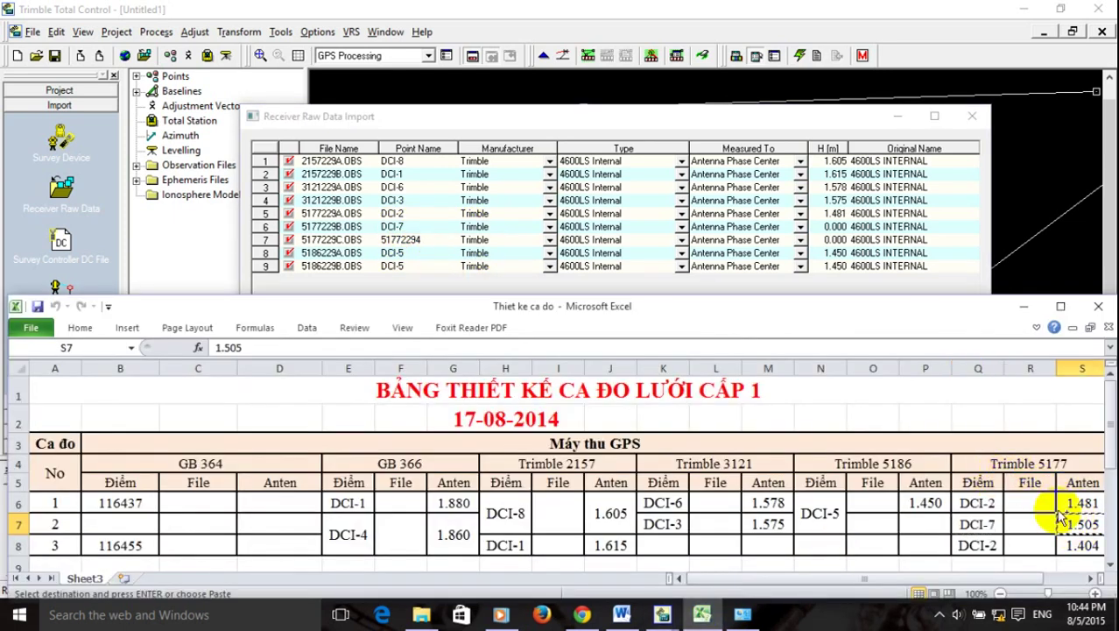
pyautogui.click(832, 226)
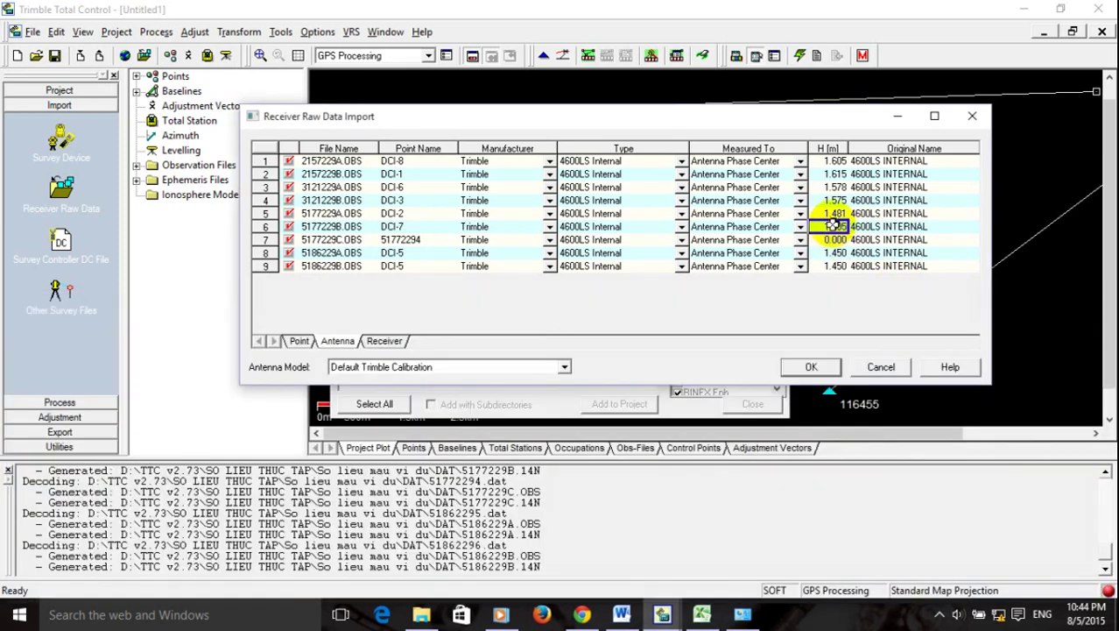
pyautogui.click(701, 613)
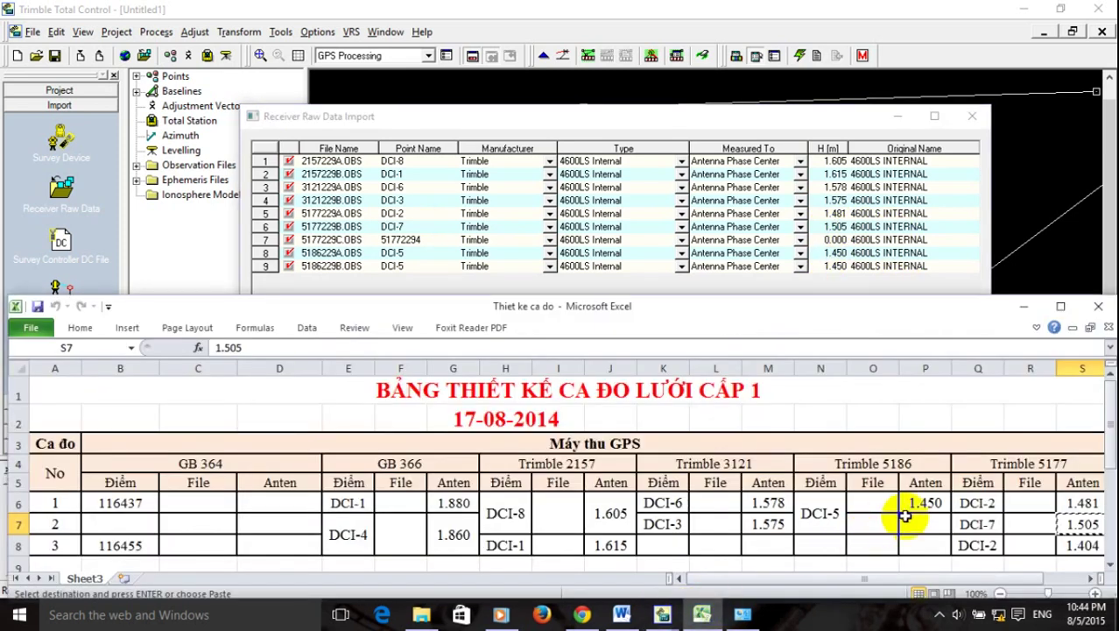
# Copy the session 3 point DCI-2 from the Trimble 5177 column and paste it as the point name of 5177229C.OBS.
pyautogui.click(982, 546)
pyautogui.hotkey('ctrl', 'c')
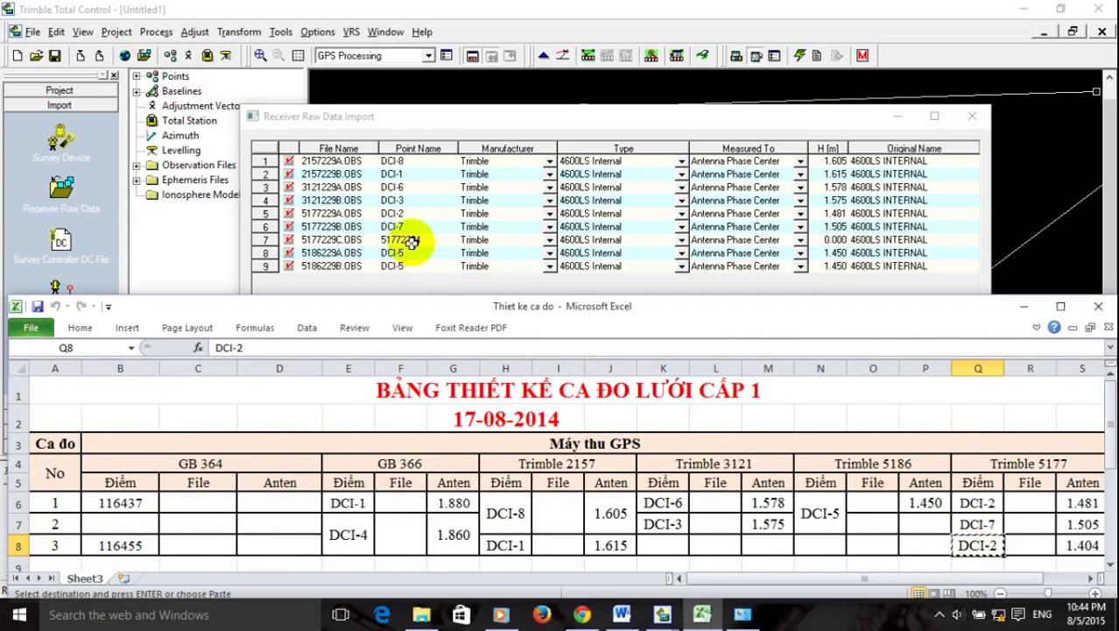
pyautogui.click(411, 240)
pyautogui.hotkey('ctrl', 'v')
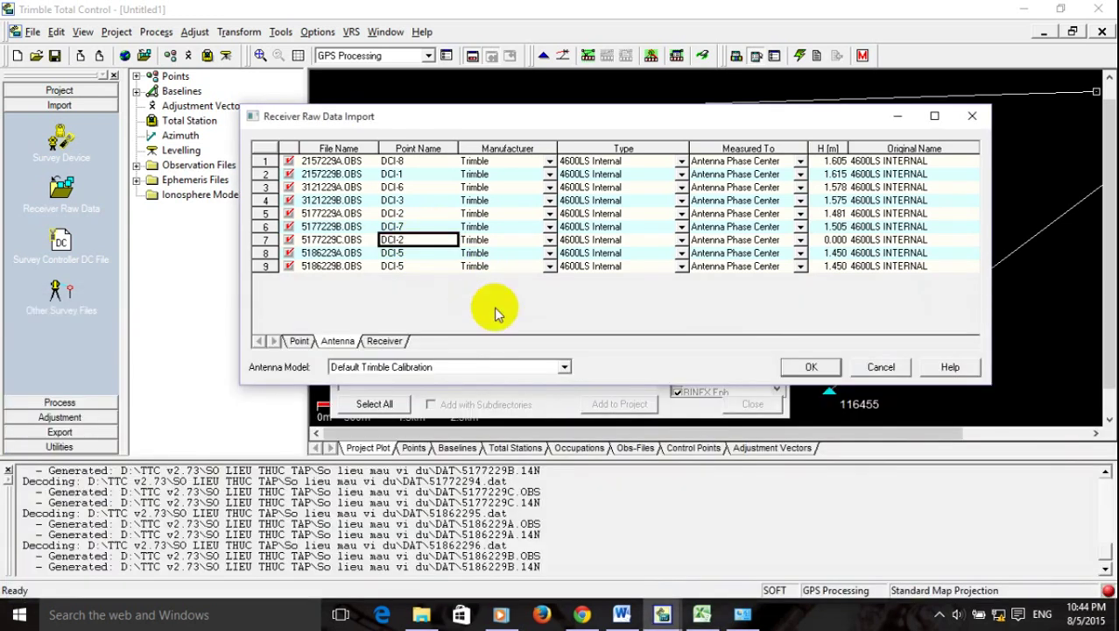
# Copy the session 3 antenna height 1.404 from the Excel session table and paste it as H of 5177229C.OBS.
pyautogui.click(717, 619)
pyautogui.click(1077, 545)
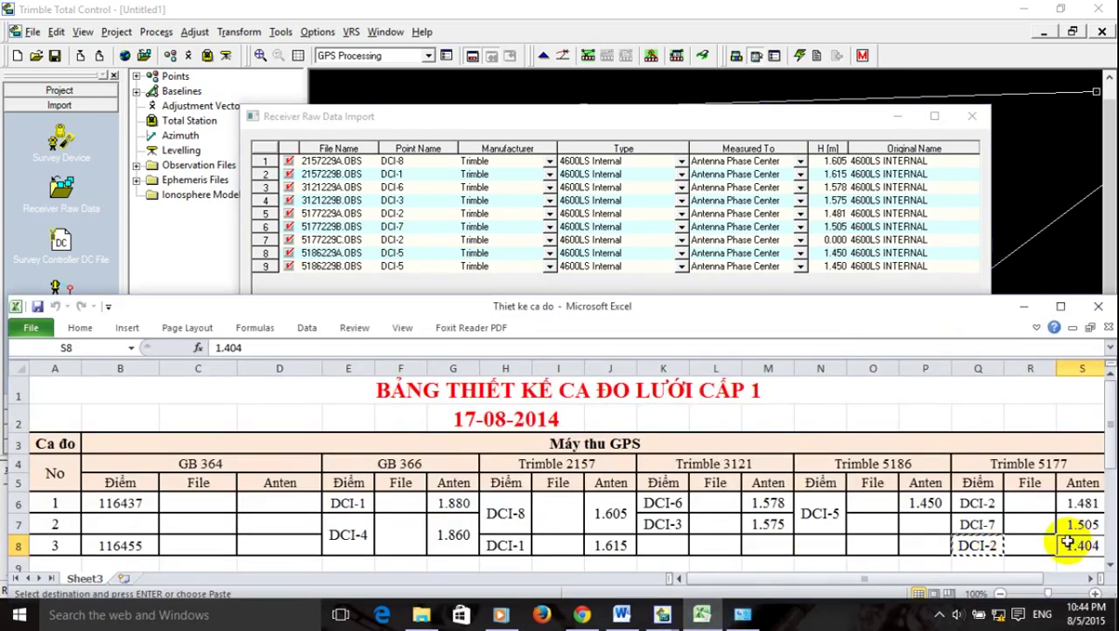
pyautogui.hotkey('ctrl', 'c')
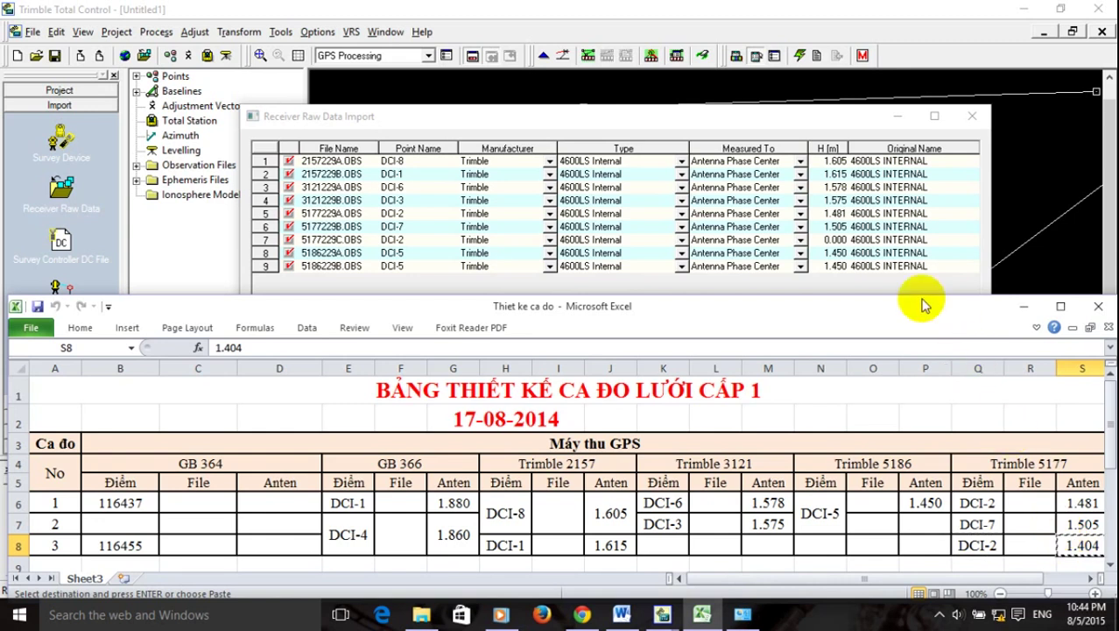
pyautogui.click(834, 242)
pyautogui.hotkey('ctrl', 'v')
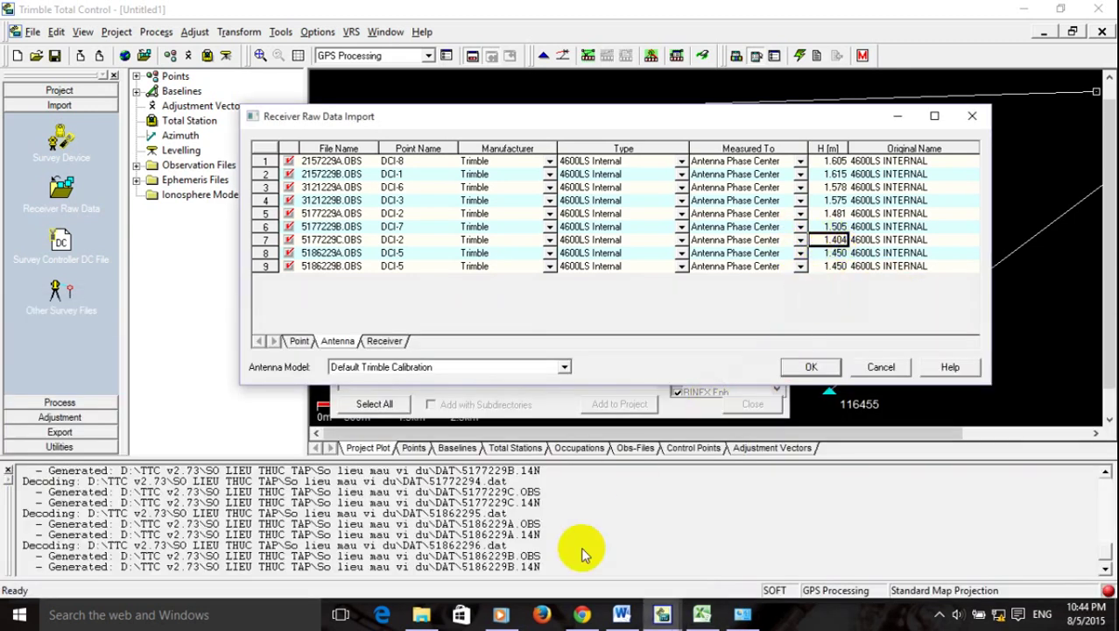
# Complete the last line of the Word notes as "Như vậy là mình vừa nhập xong tên điểm và chiều cao anten tương ứng".
pyautogui.click(622, 614)
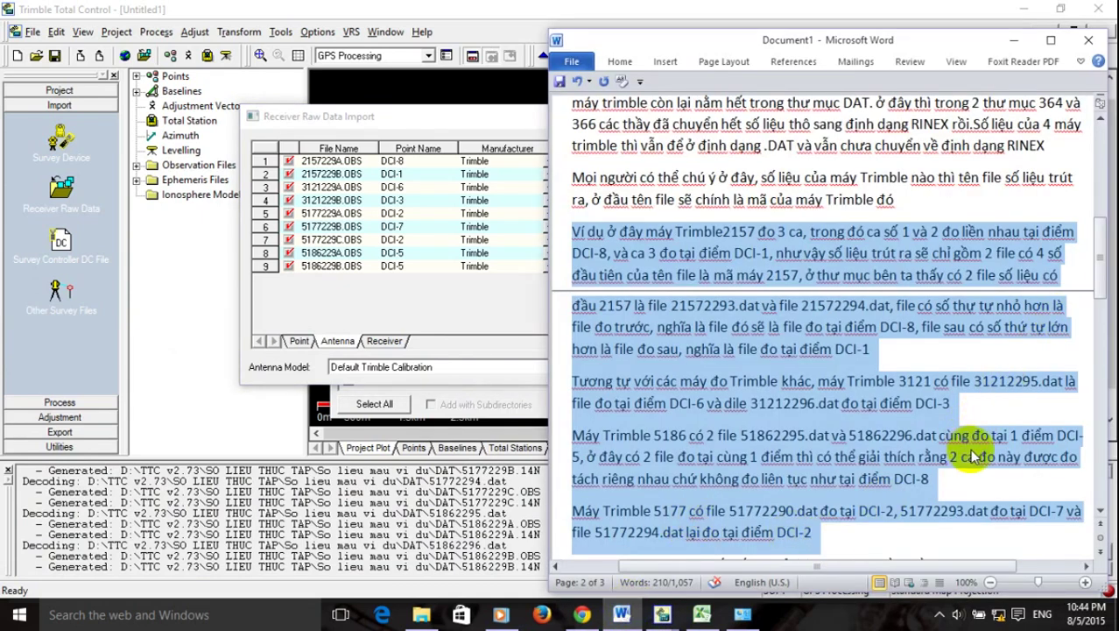
pyautogui.scroll(-15, 972, 456)
pyautogui.scroll(-7, 972, 441)
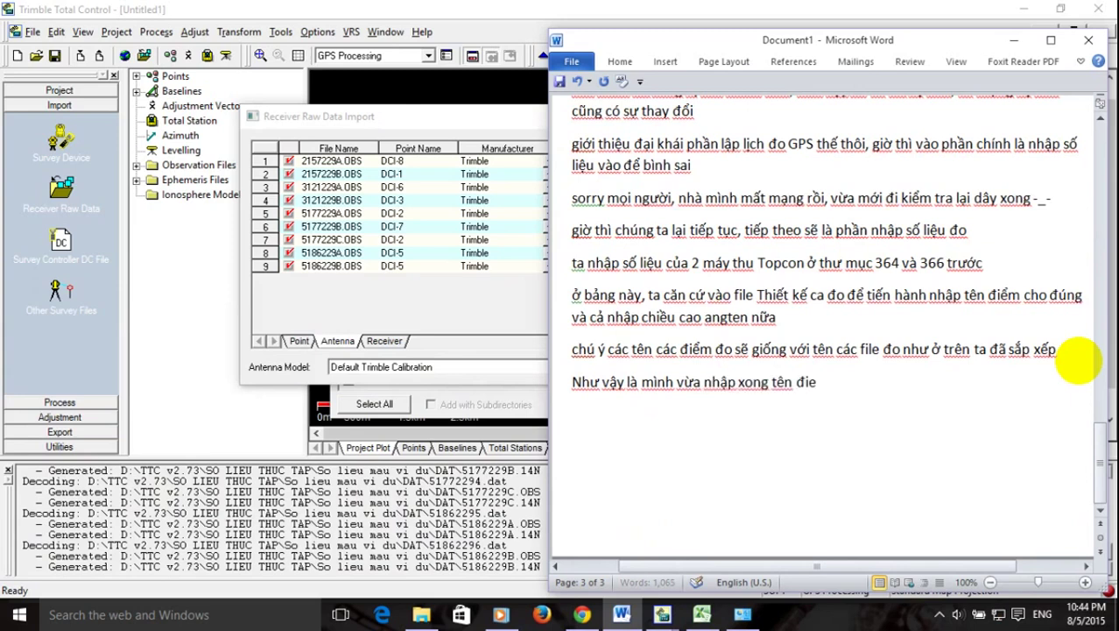
pyautogui.write('chiều cao anten')
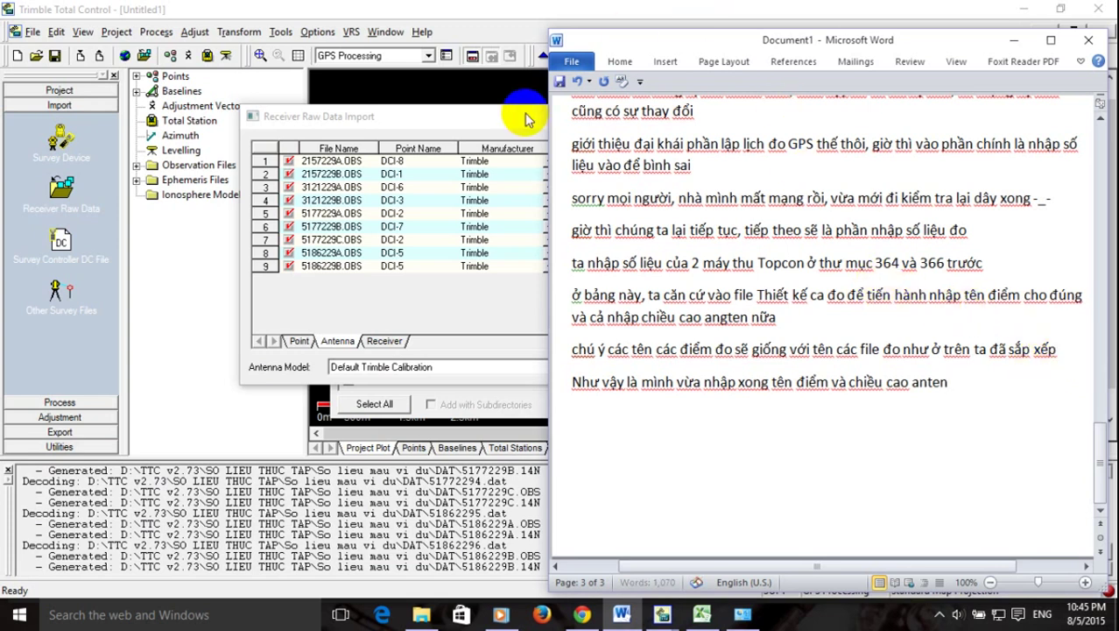
pyautogui.write(' tương ưngs')
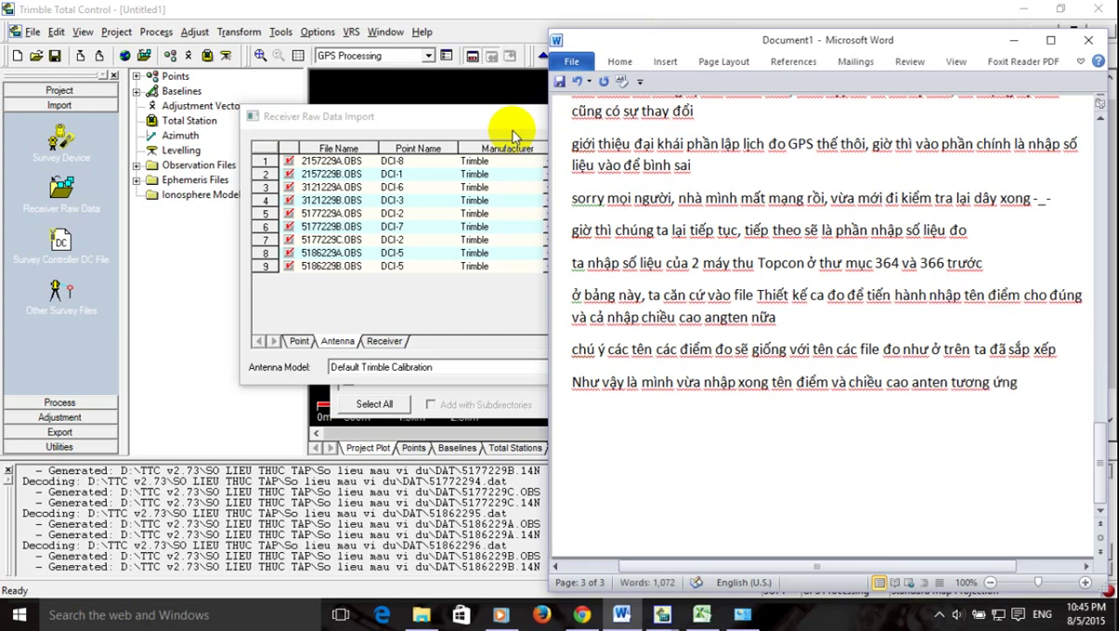
# Check the computer's network connection status and return to the Receiver Raw Data Import table in Trimble Total Control.
pyautogui.click(415, 121)
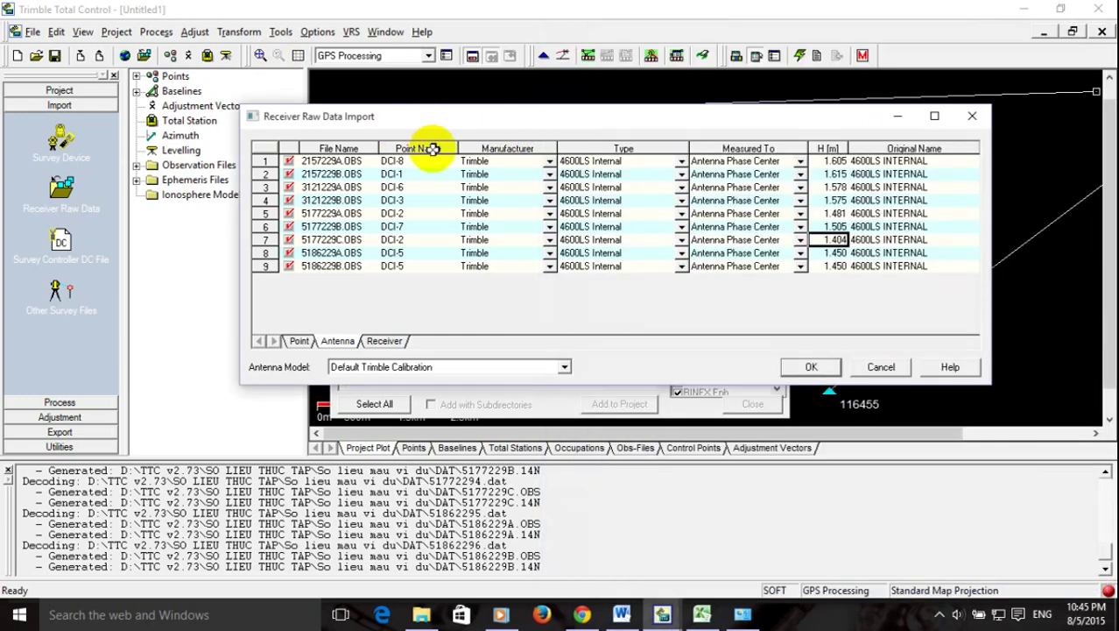
pyautogui.click(1000, 616)
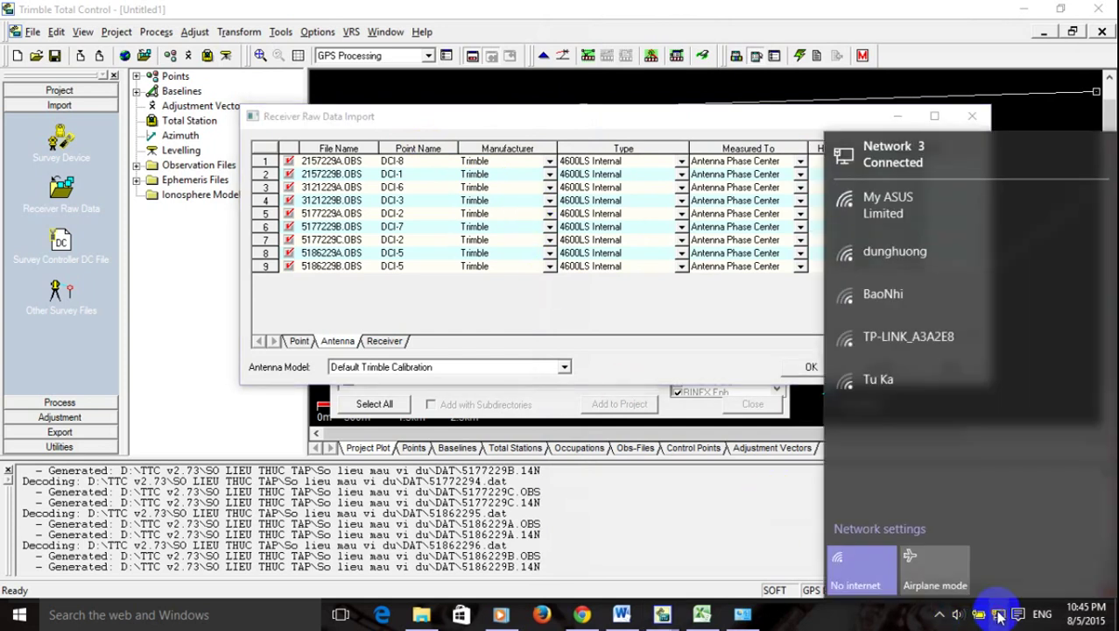
pyautogui.click(743, 614)
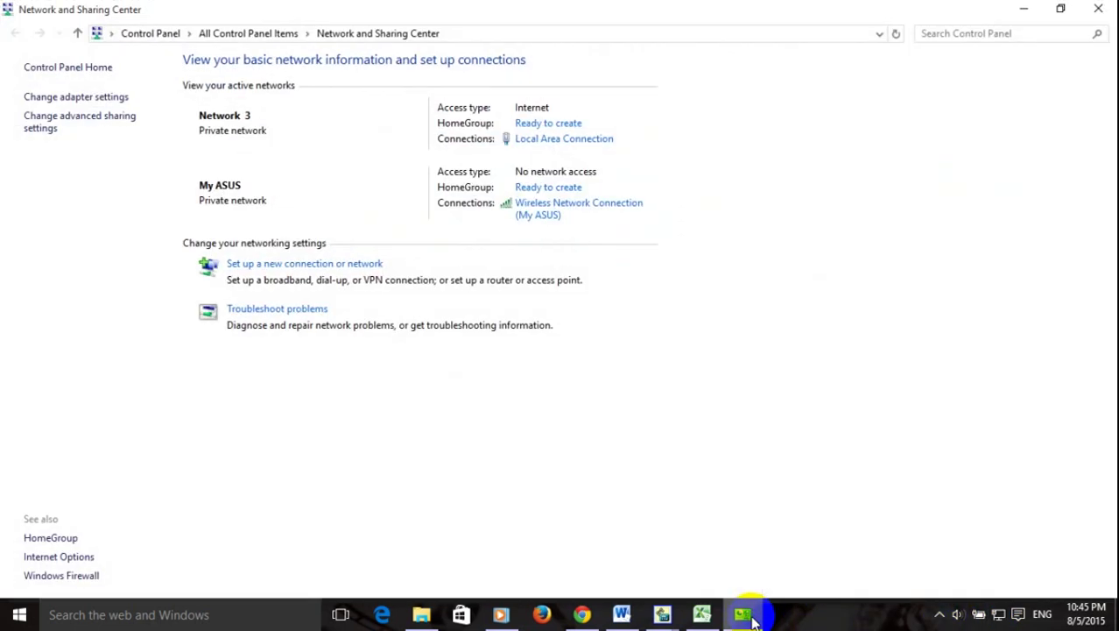
pyautogui.click(749, 615)
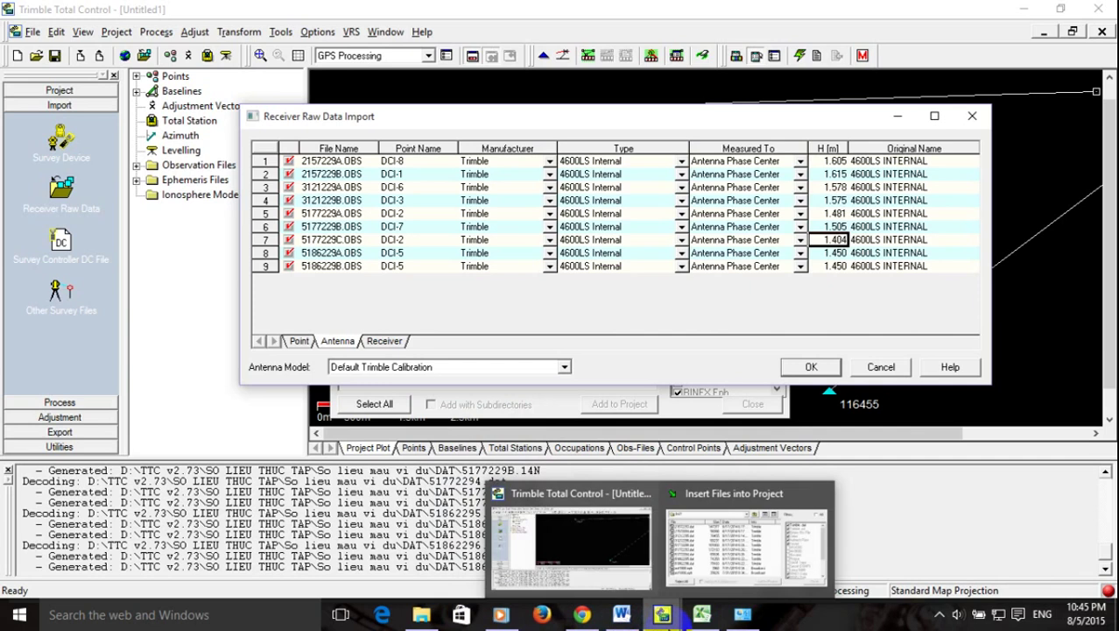
pyautogui.moveTo(732, 617)
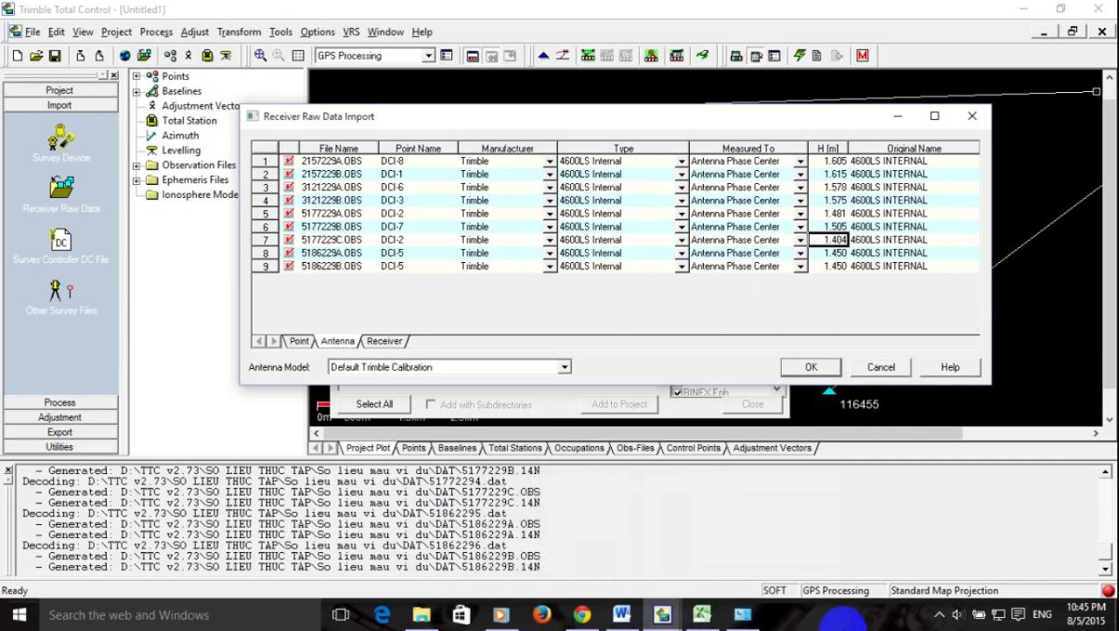
# Confirm the import of the nine Trimble observation files and close the Insert Files into Project dialog.
pyautogui.click(828, 369)
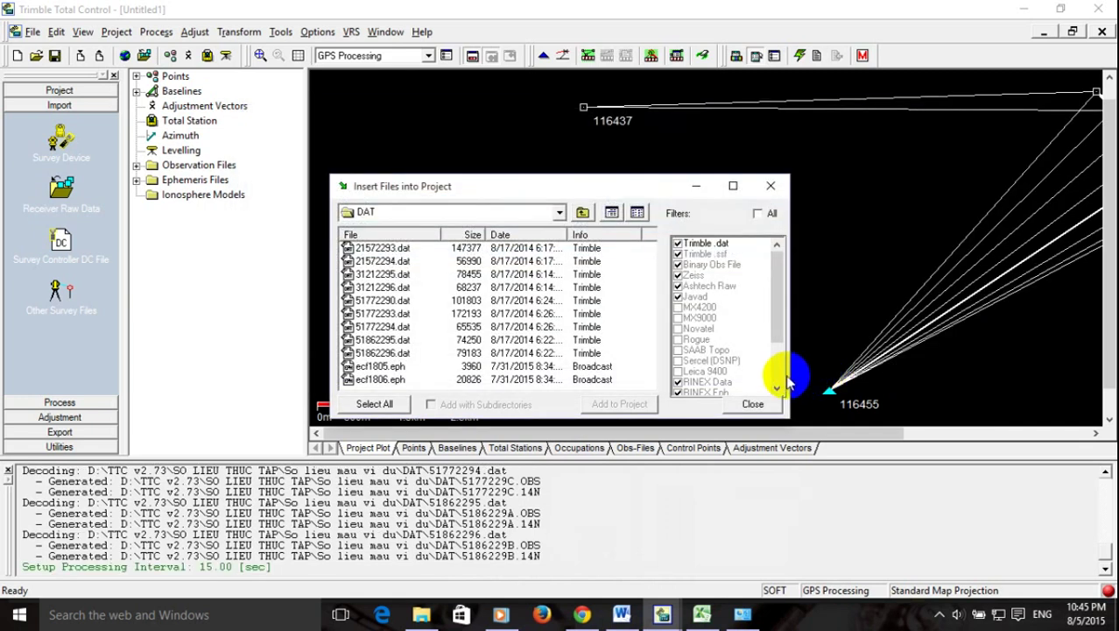
pyautogui.click(753, 404)
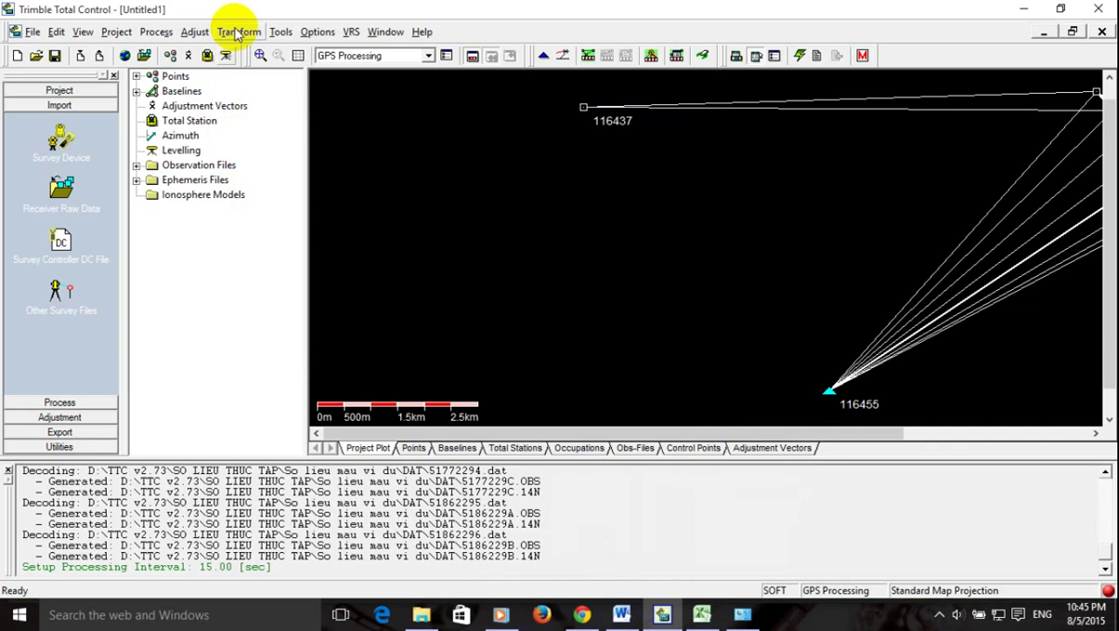
pyautogui.click(260, 55)
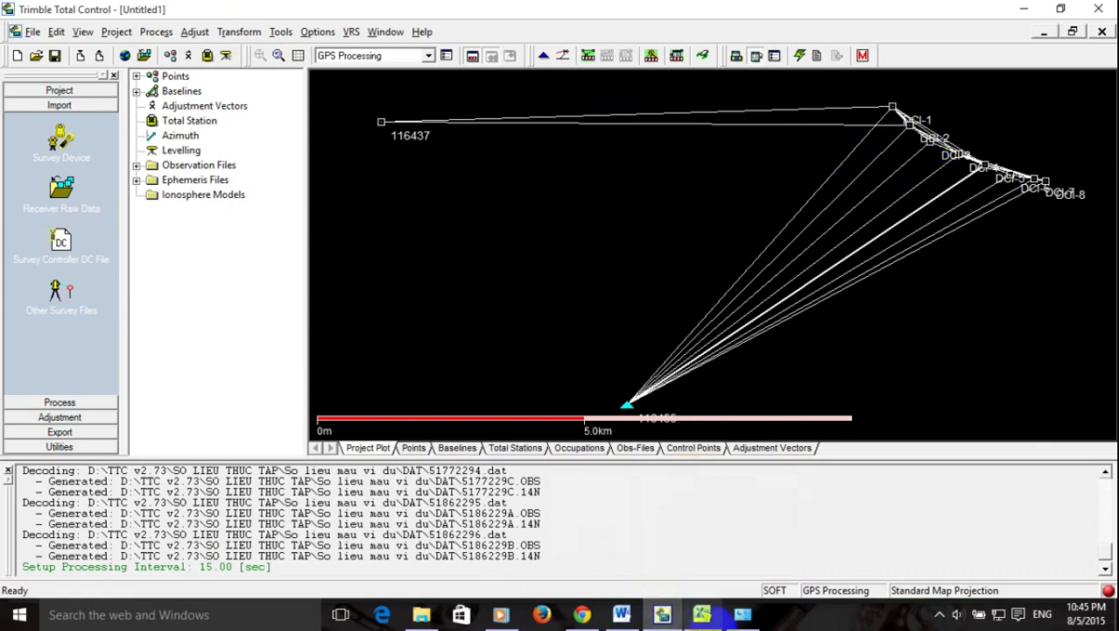
# Close the Network and Sharing Center window and return to the project plot.
pyautogui.click(742, 616)
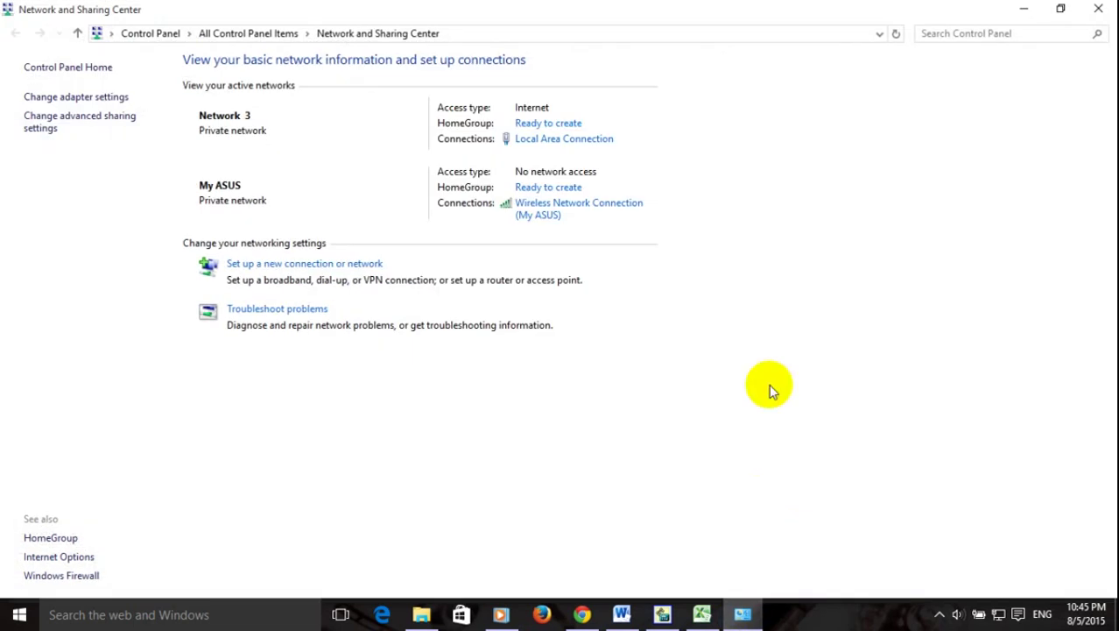
pyautogui.click(1098, 8)
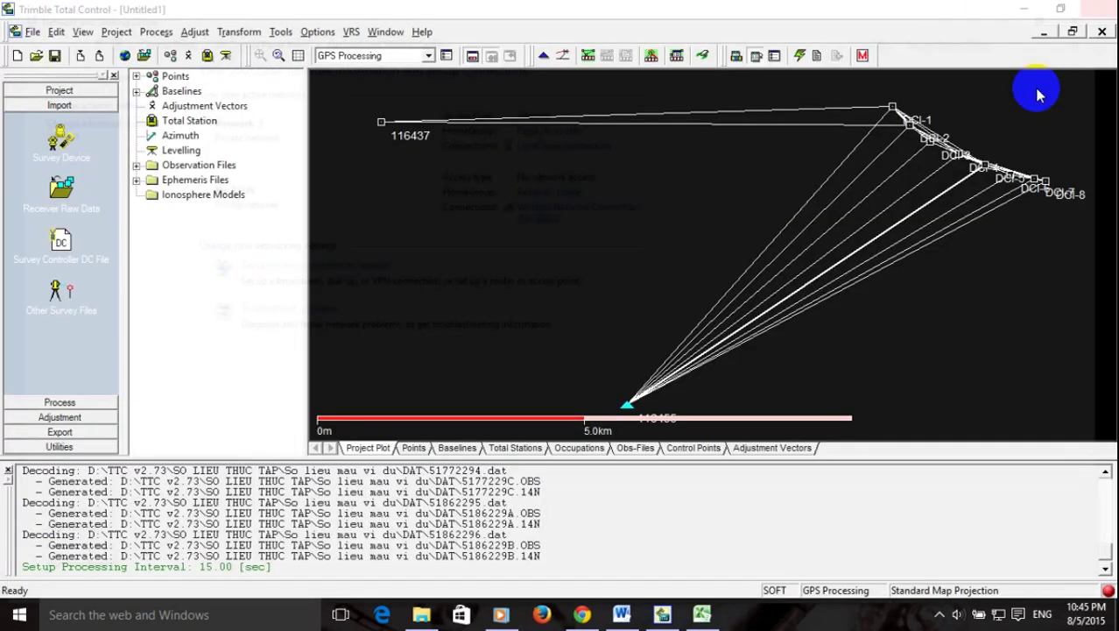
pyautogui.moveTo(571, 619)
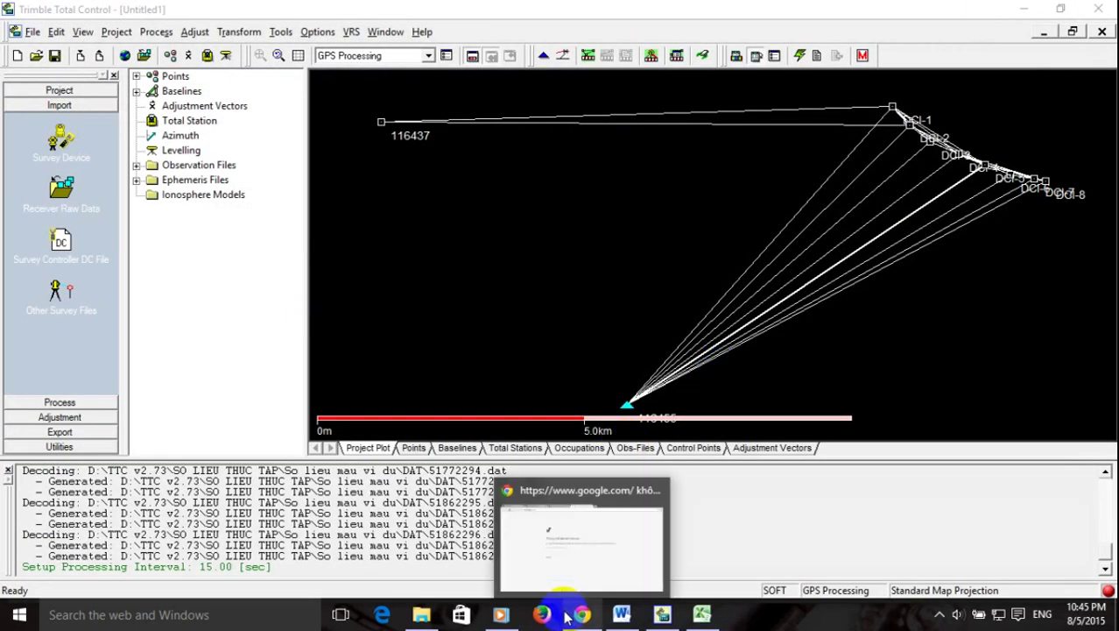
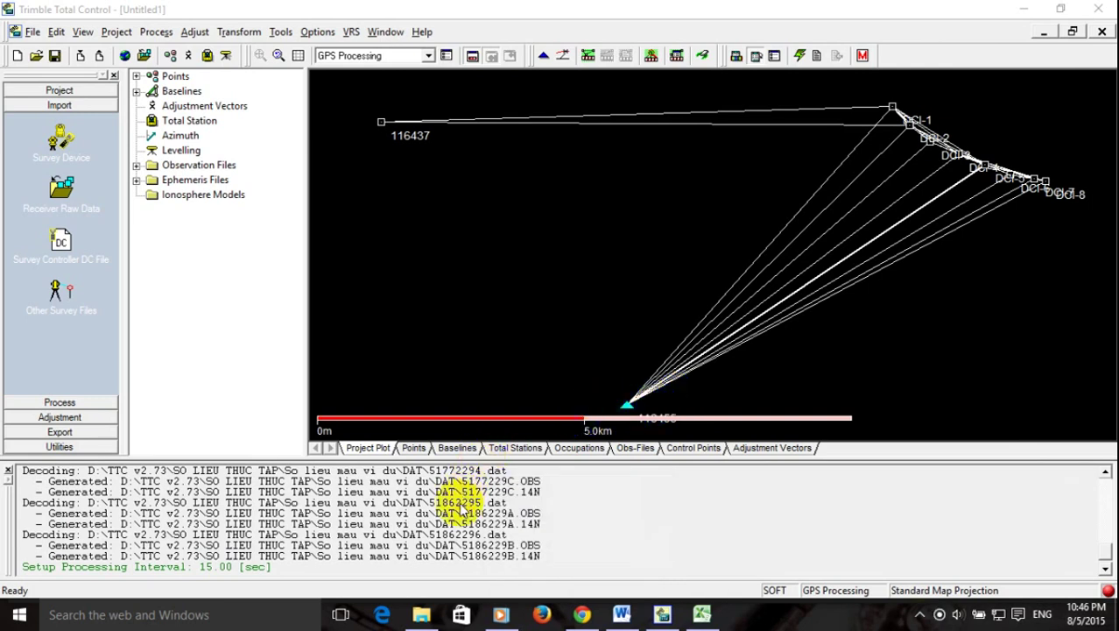
# Add the line "Bây giờ ta sẽ tiến hành giải cạnh đo" to the Word notes.
pyautogui.click(623, 615)
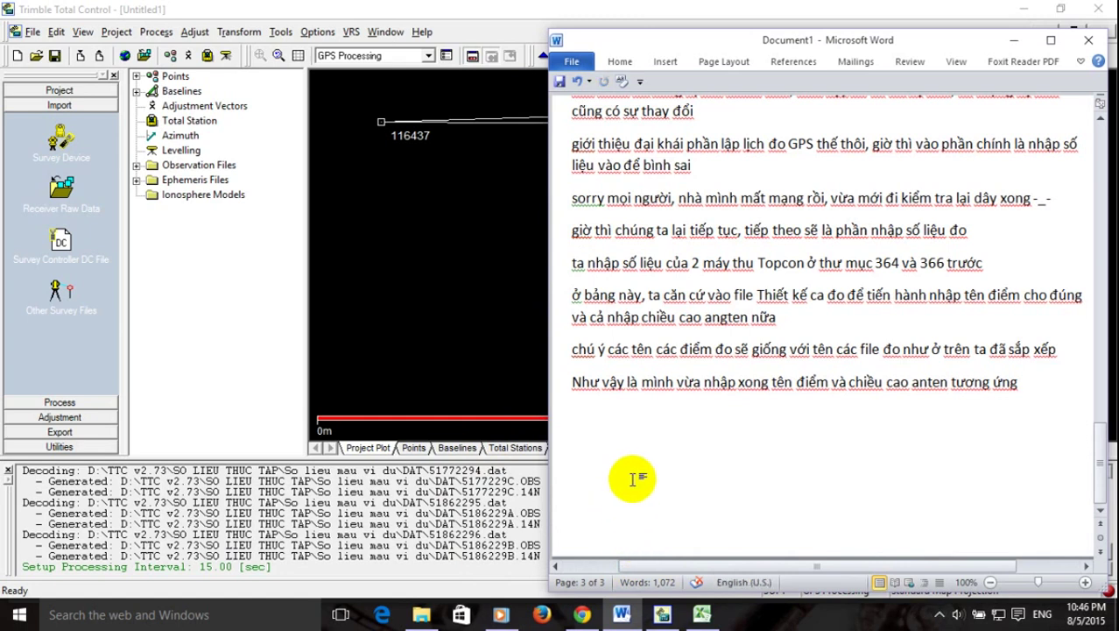
pyautogui.write('bâu')
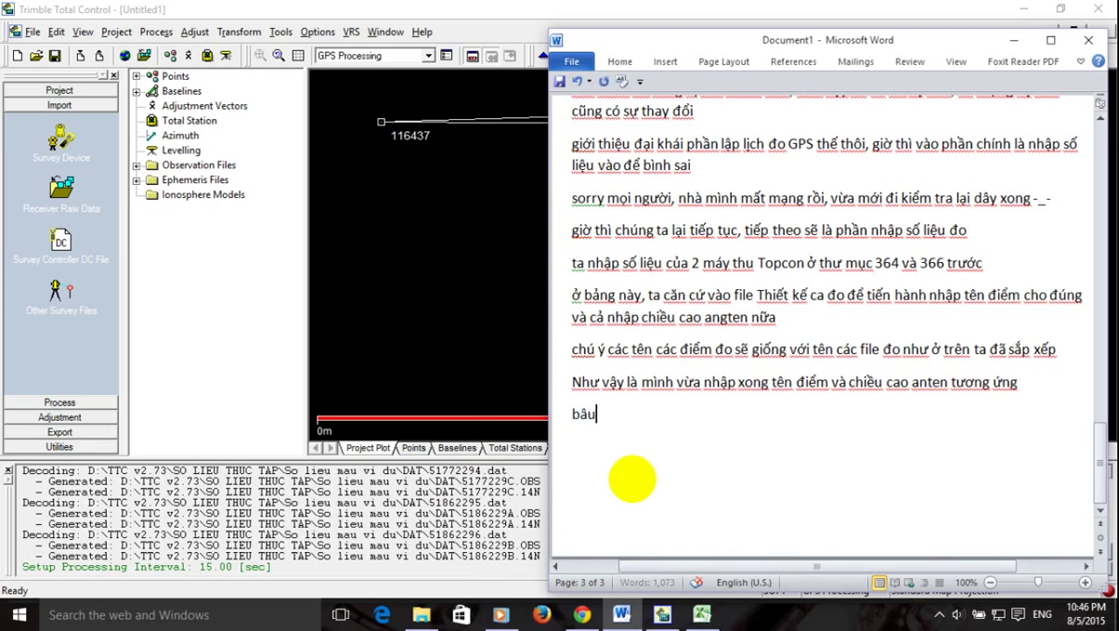
pyautogui.press('BackSpace')
pyautogui.write('y giờ')
pyautogui.write(' ta sẽ t')
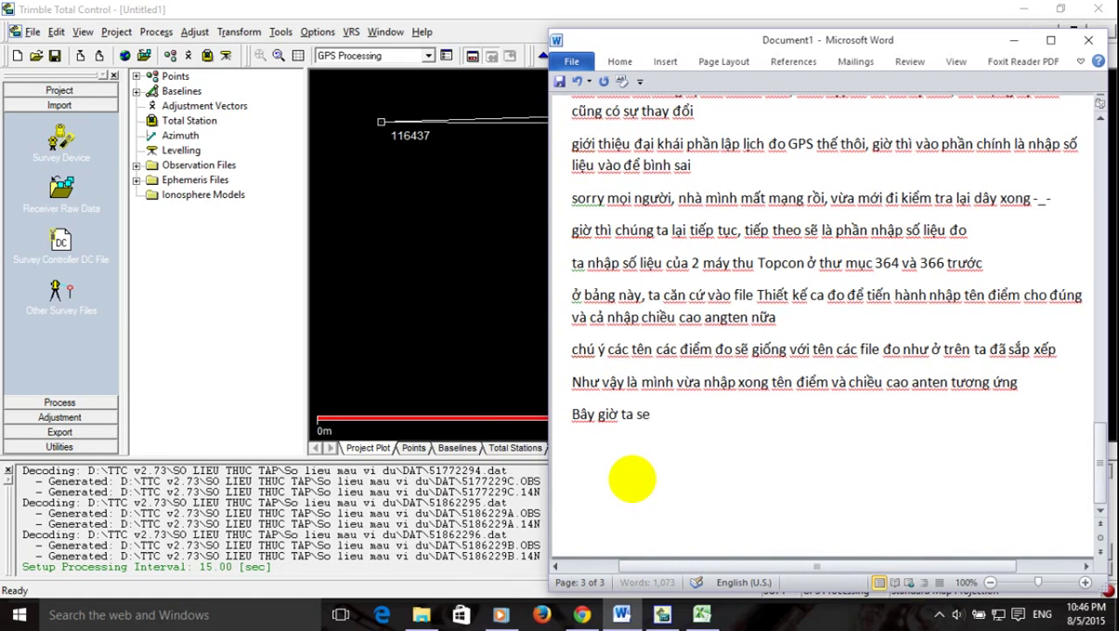
pyautogui.write('iên hành gi')
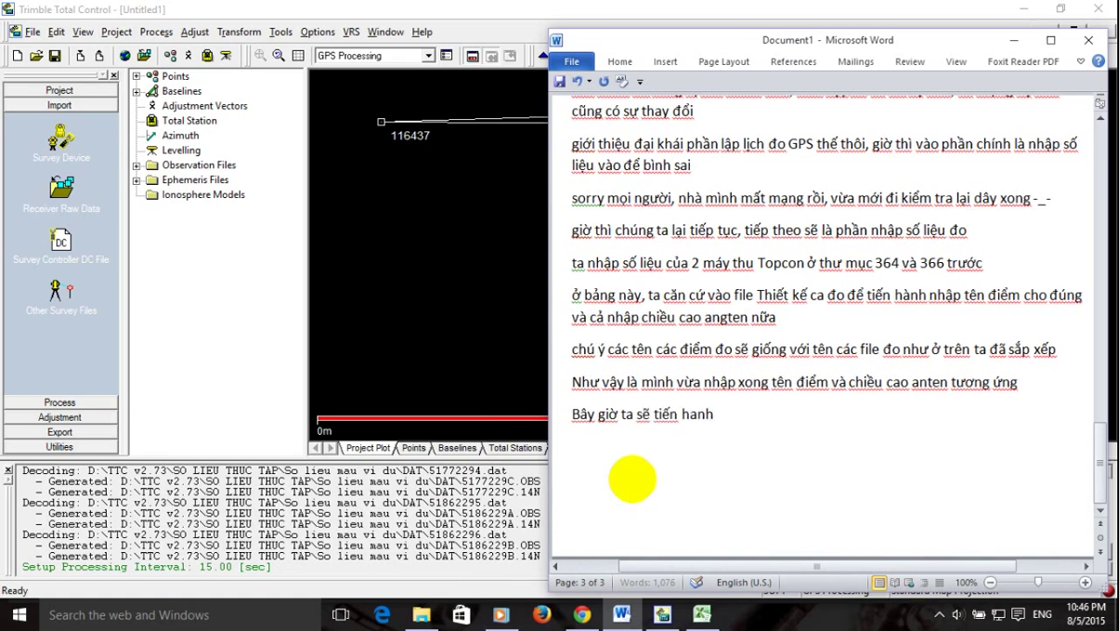
pyautogui.write('air cạnh ddo')
pyautogui.press('Return')
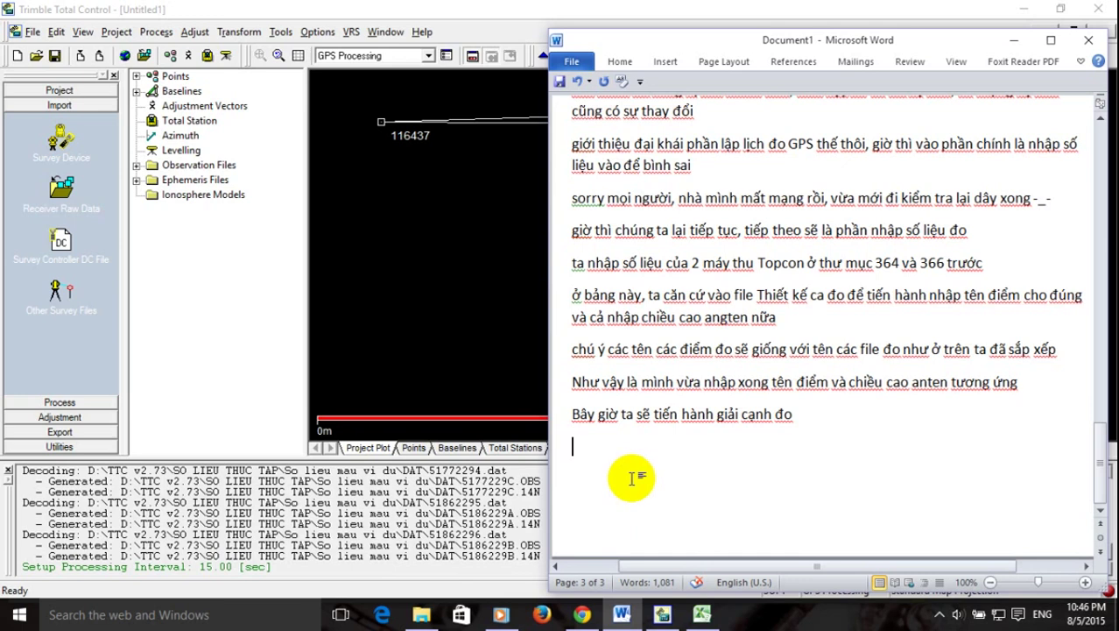
# Display the Process tools in Trimble Total Control and add the Word note "Chọn Process GPS Baselines để giải tất cả các cạnh đo".
pyautogui.click(259, 10)
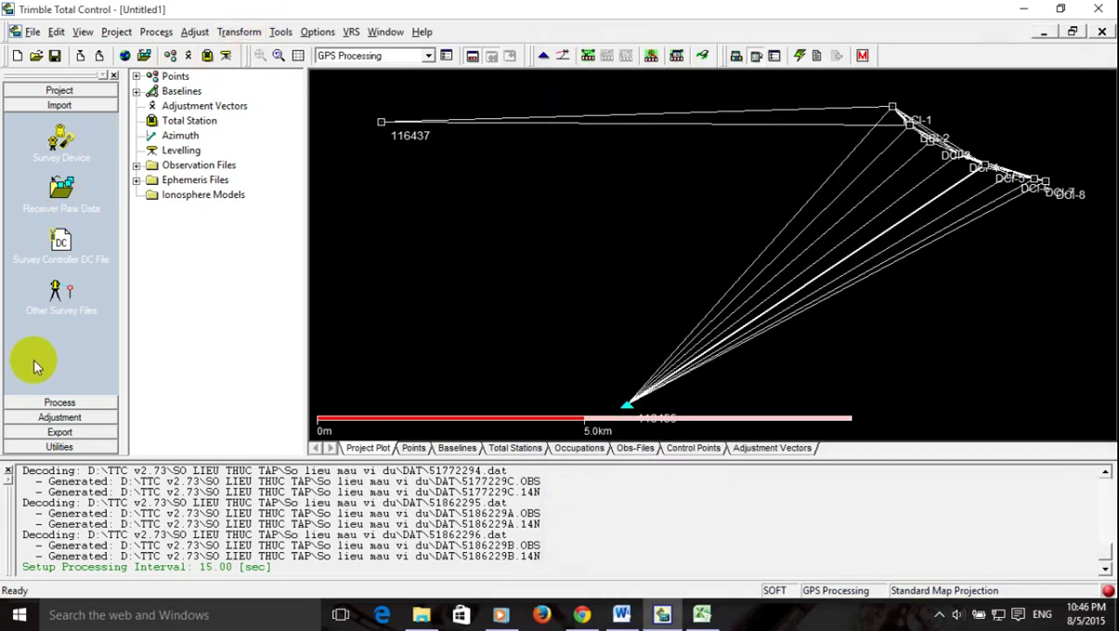
pyautogui.click(60, 402)
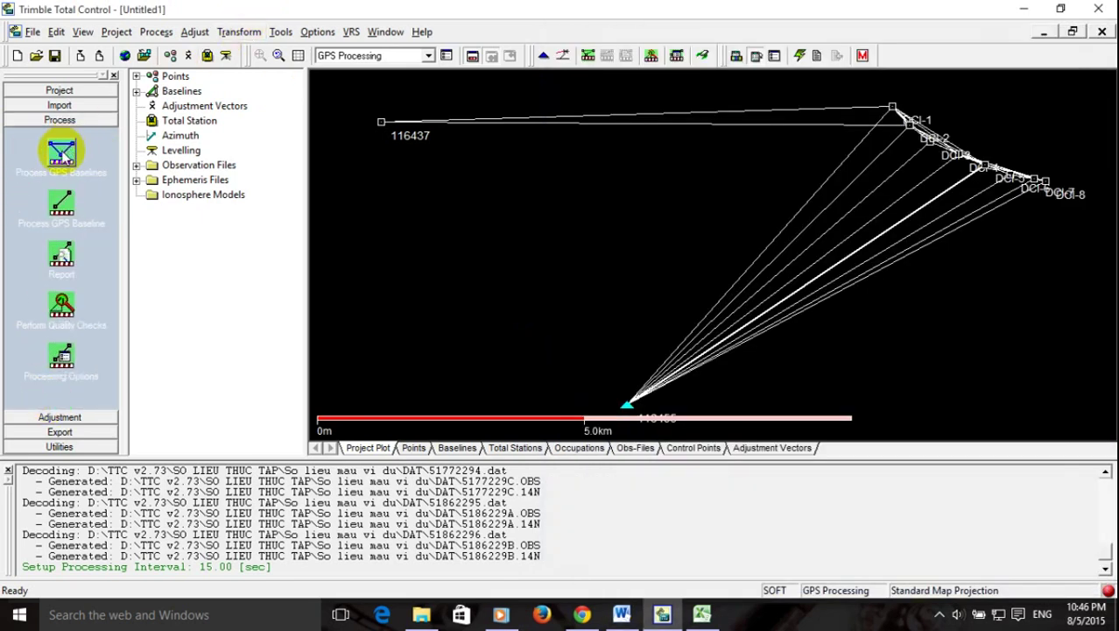
pyautogui.click(621, 614)
pyautogui.write('Chọn Progess')
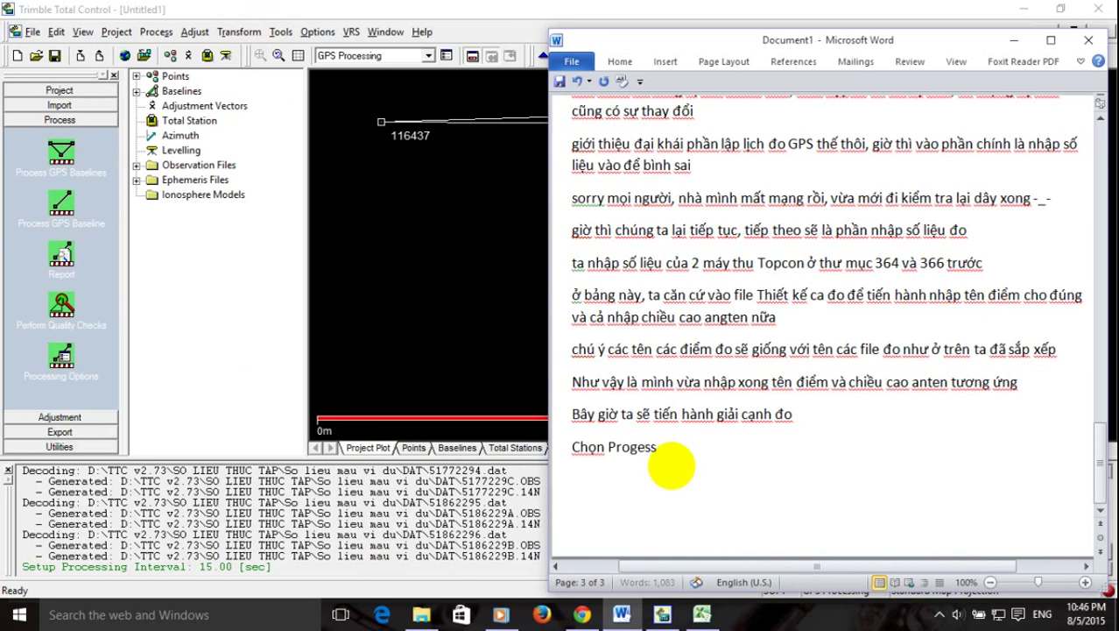
pyautogui.press('BackSpace')
pyautogui.press('BackSpace')
pyautogui.press('BackSpace')
pyautogui.press('BackSpace')
pyautogui.write('cess')
pyautogui.write(' GPS')
pyautogui.write(' Base')
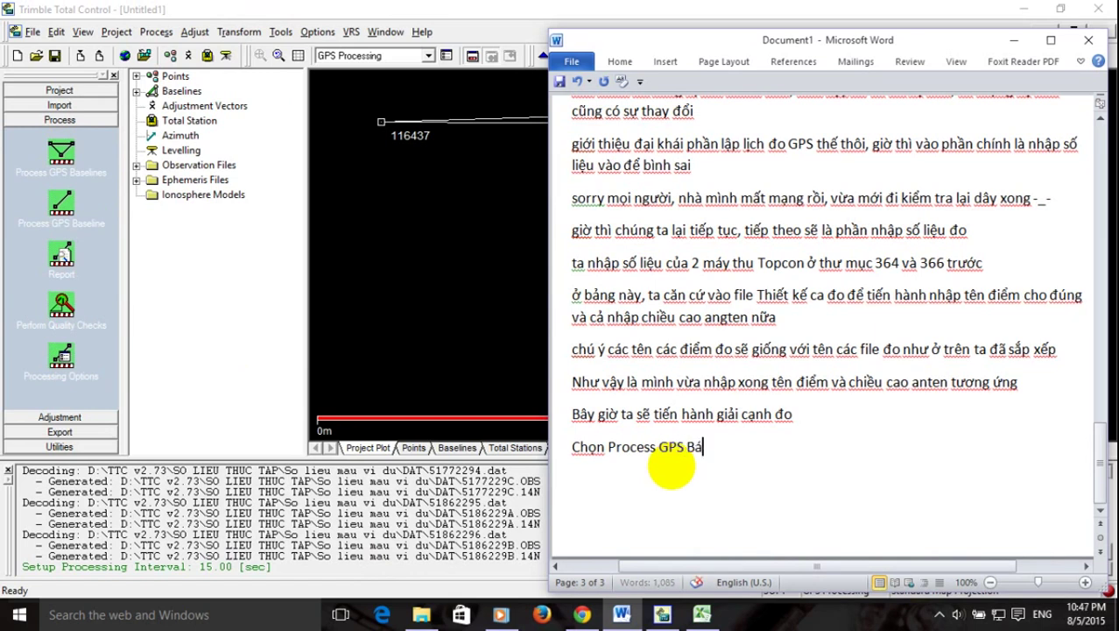
pyautogui.write('line')
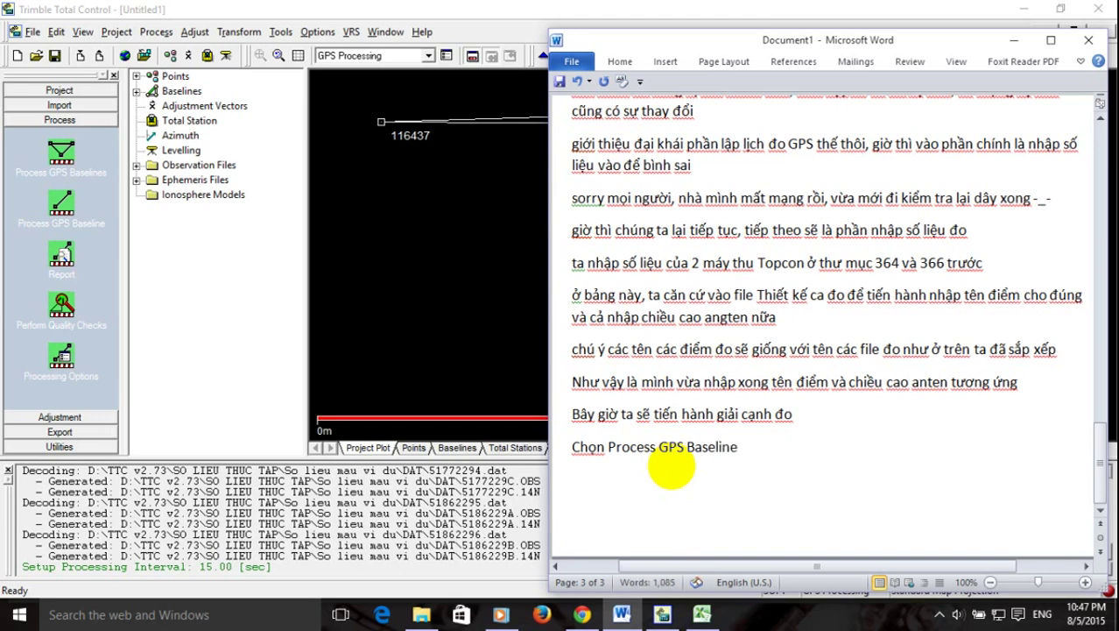
pyautogui.write('s đ')
pyautogui.write('ể giải tâ')
pyautogui.write('t cả cacs canh')
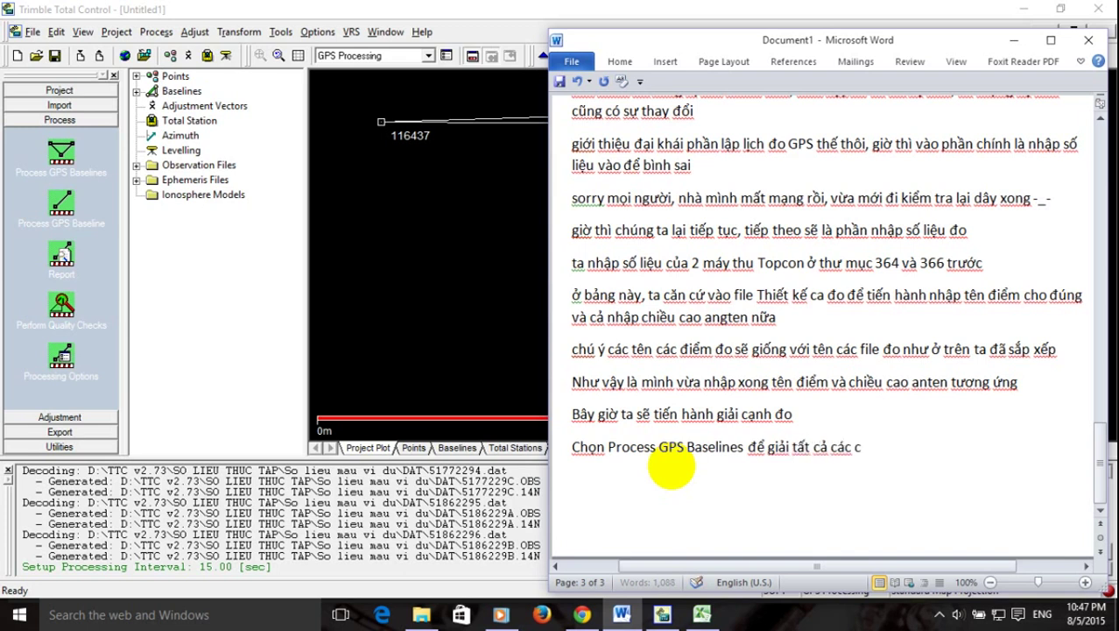
pyautogui.press('Return')
# Process all GPS baselines of the project in Trimble Total Control and switch back to the Word notes.
pyautogui.click(484, 7)
pyautogui.click(60, 150)
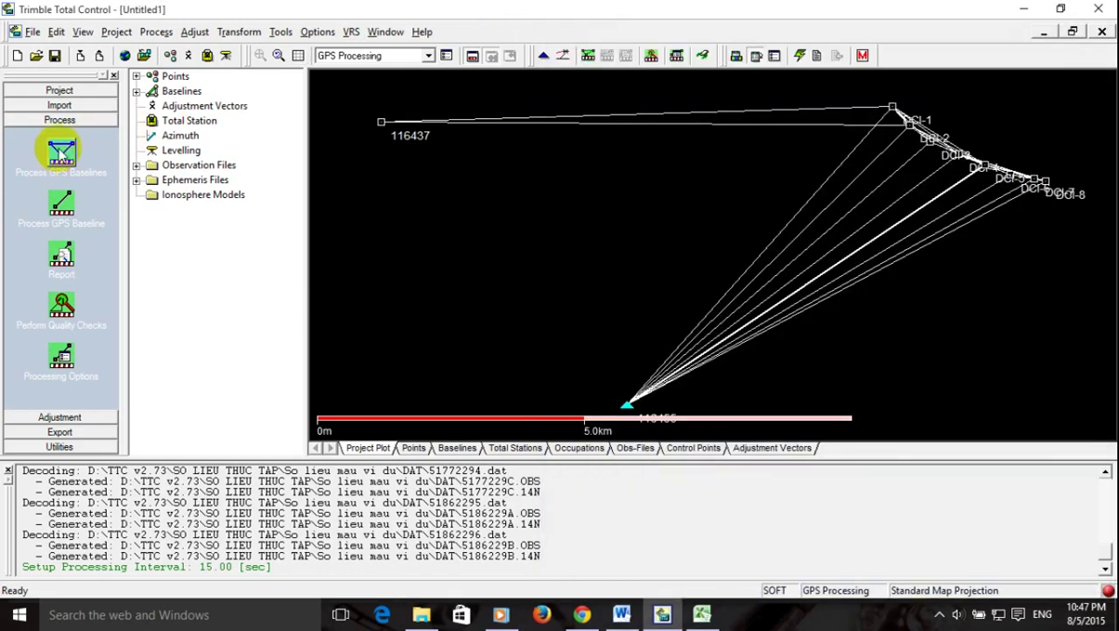
pyautogui.click(661, 419)
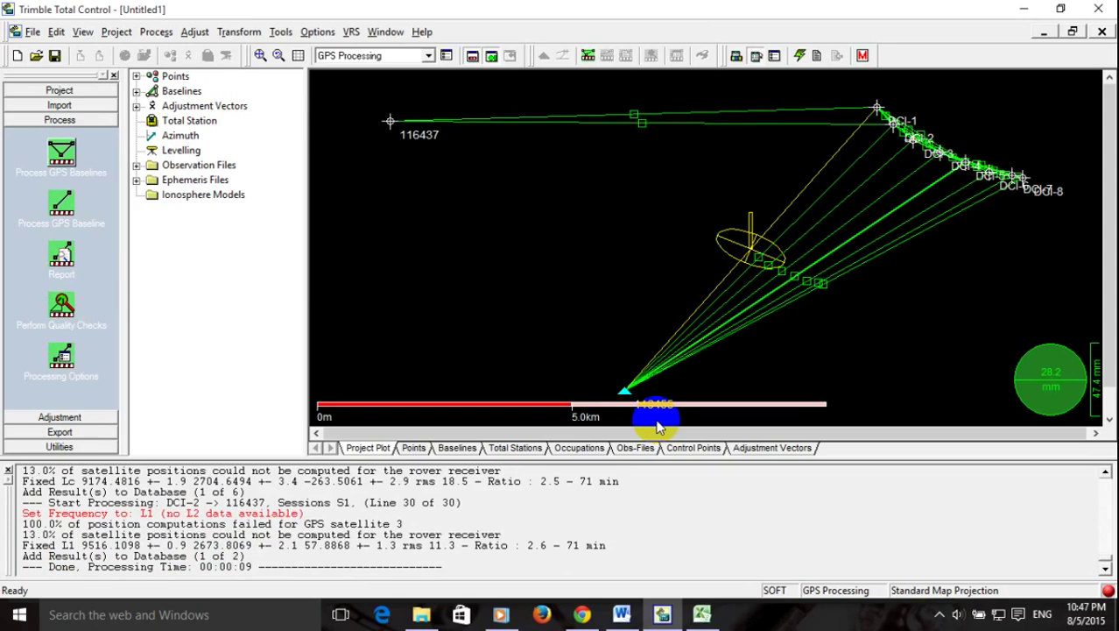
pyautogui.click(634, 616)
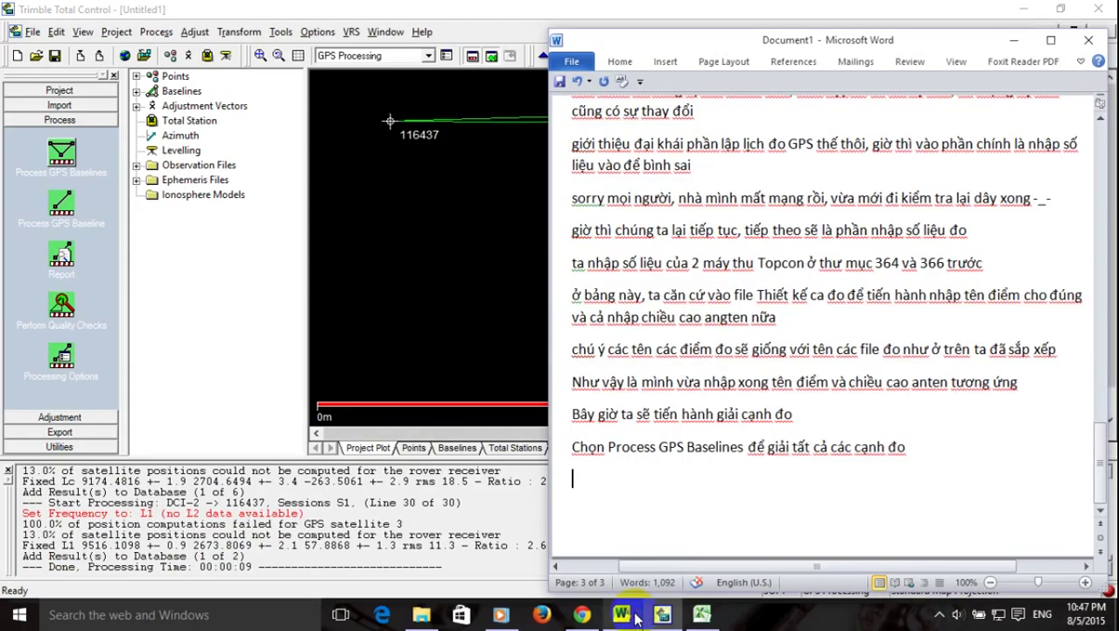
# Move the Word window beside the network plot, set its zoom to 90%, and narrow it so the baselines remain visible.
pyautogui.moveTo(980, 41); pyautogui.dragTo(441, 28)
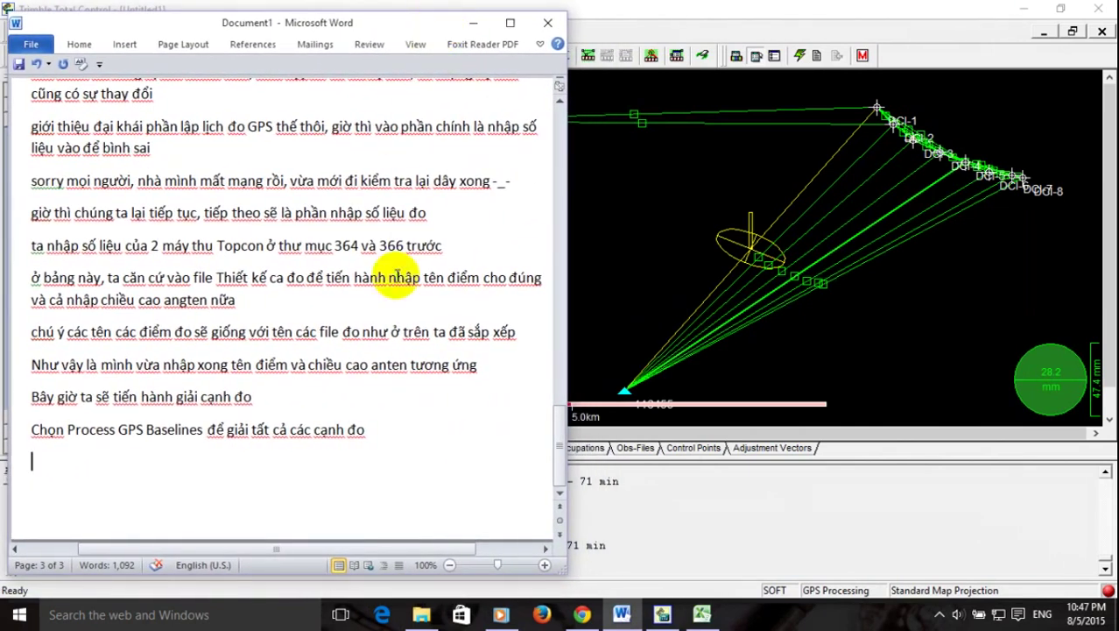
pyautogui.click(449, 565)
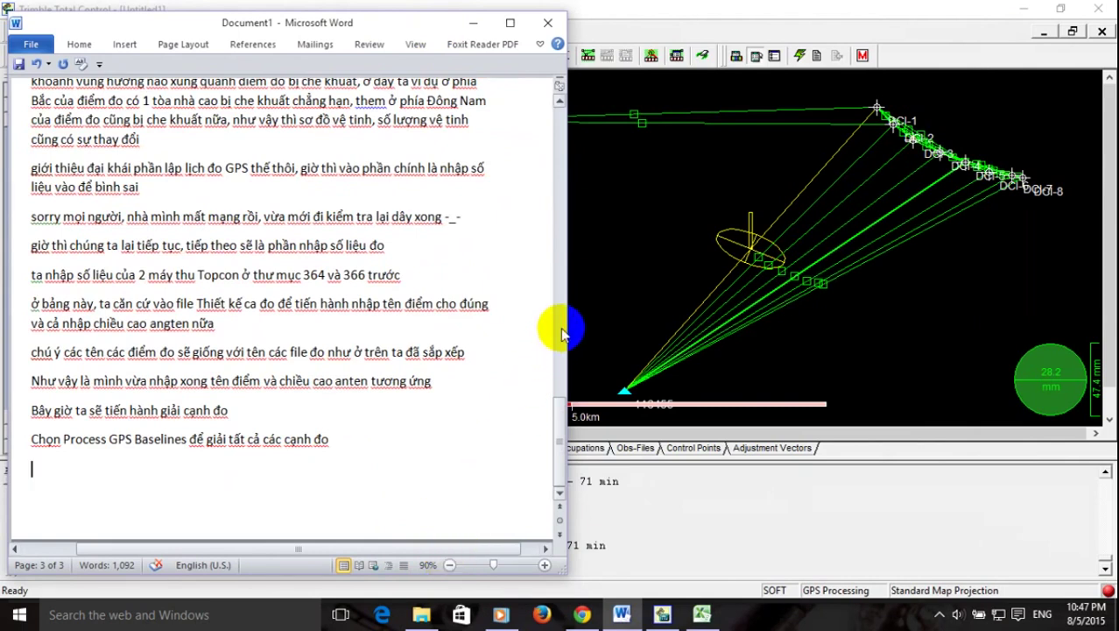
pyautogui.moveTo(568, 322); pyautogui.dragTo(501, 314)
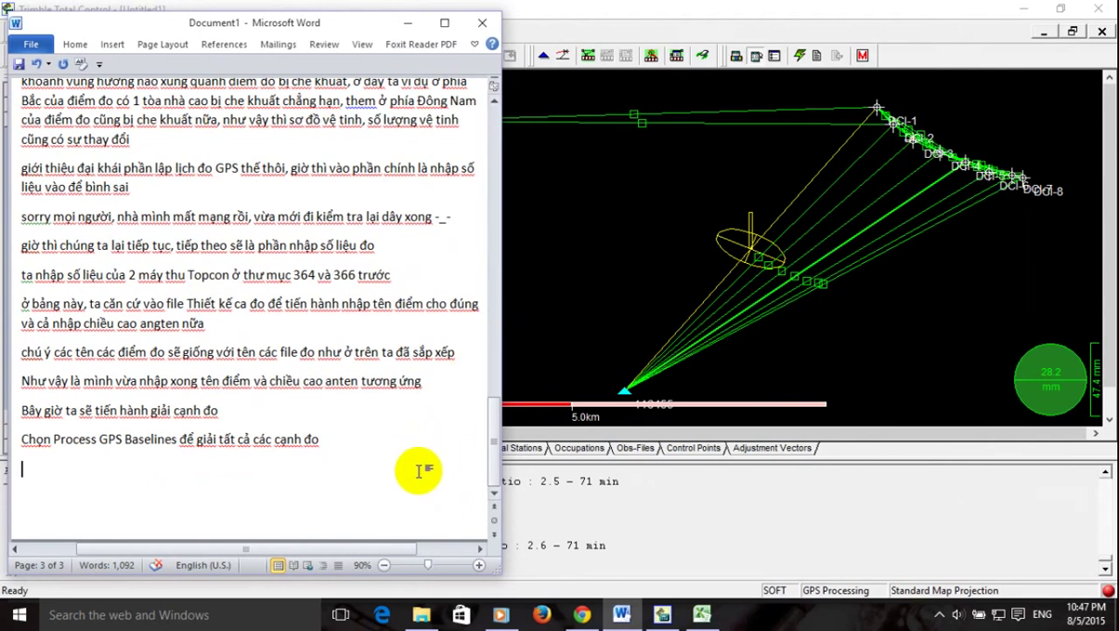
# Begin a Word note with "Như ta có thể thấy ở hình bên cạnh thì có 1 cạnh mày vàng".
pyautogui.write('Như ta')
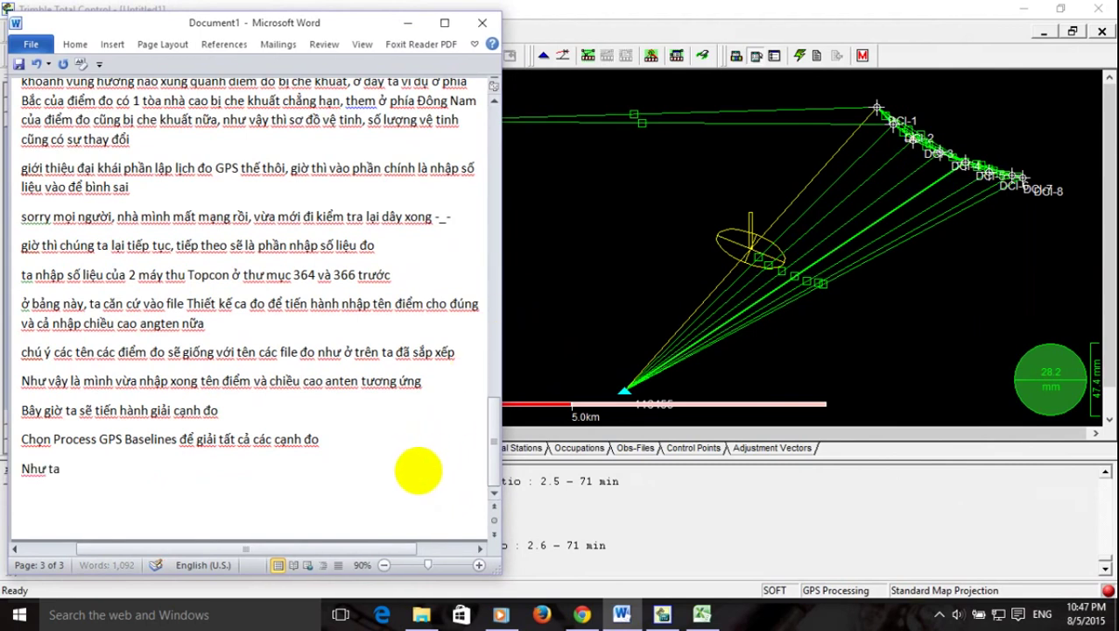
pyautogui.write(' có thể thaấy ở hình b')
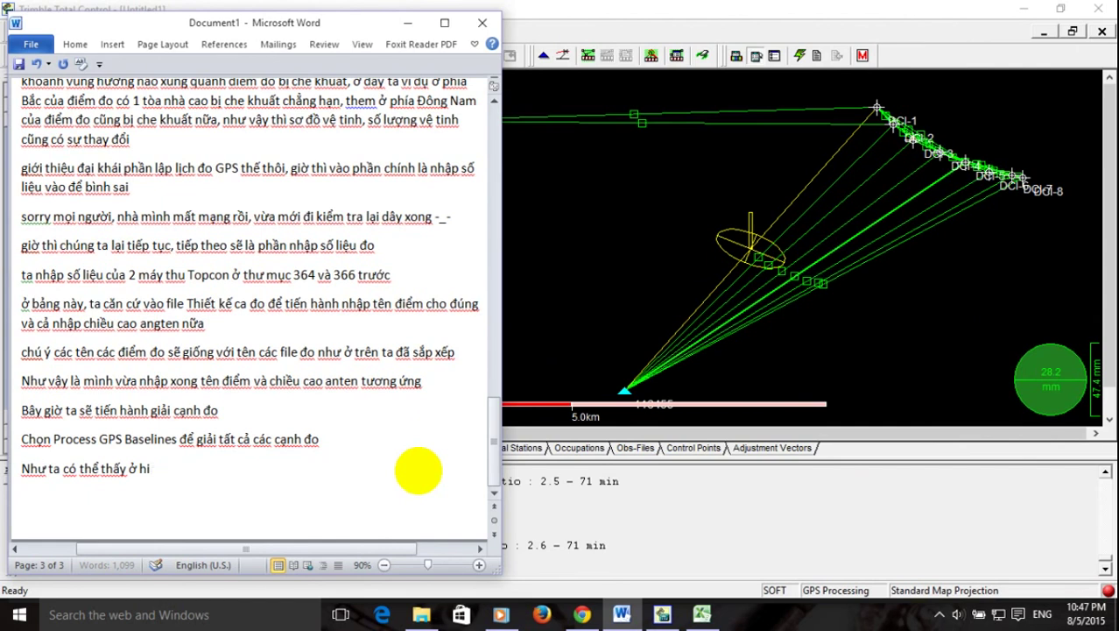
pyautogui.write('ên cạnh thì ')
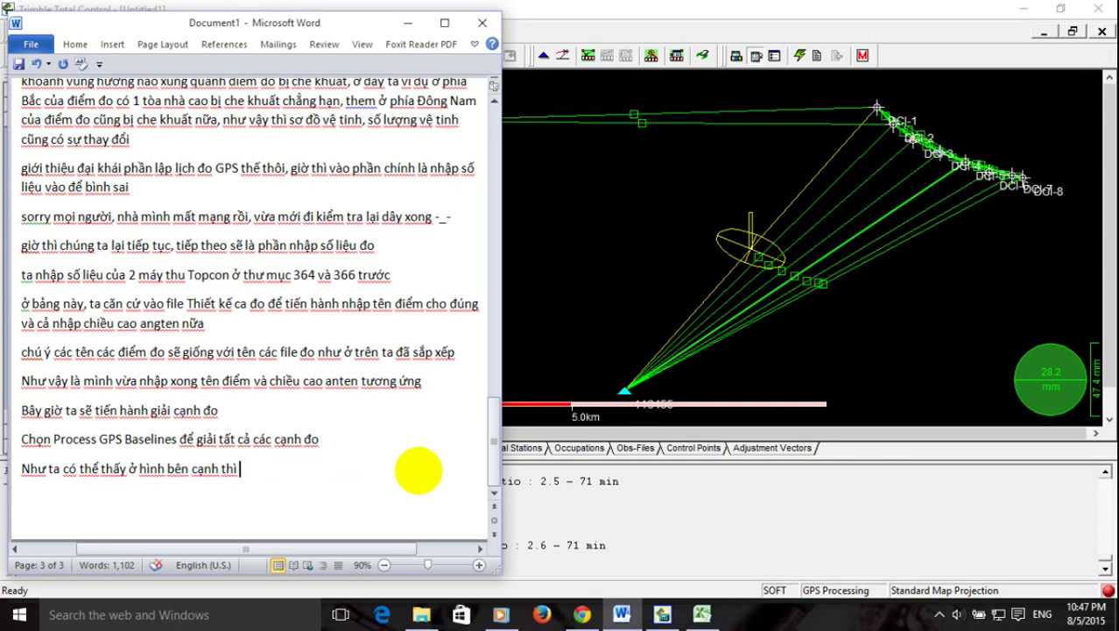
pyautogui.write('c')
pyautogui.write('ó 1 canh mày')
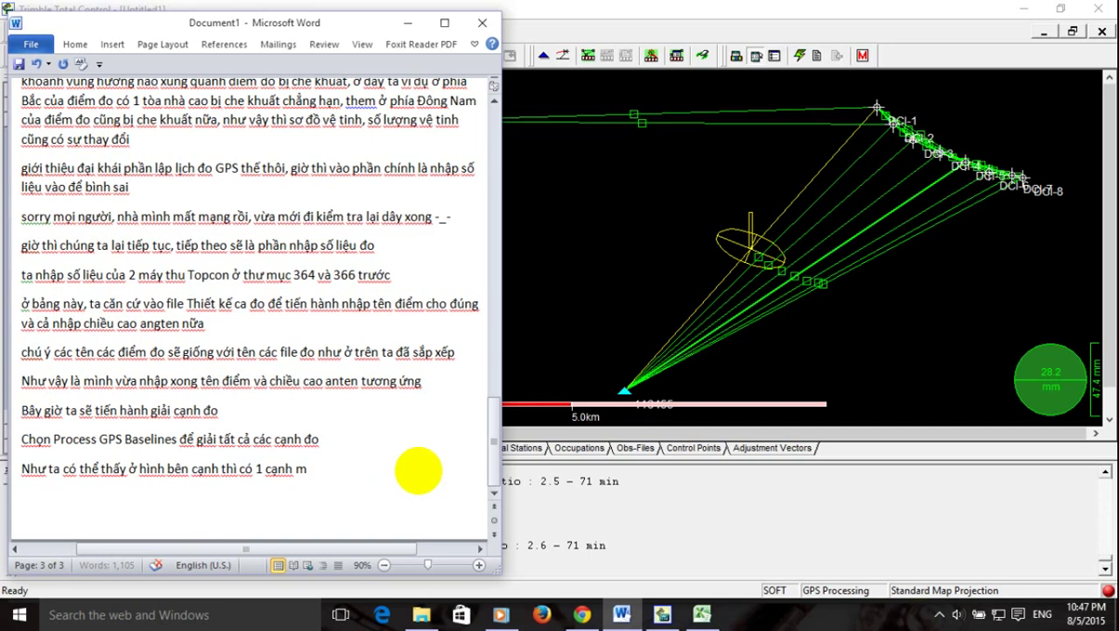
pyautogui.write(' vafng ')
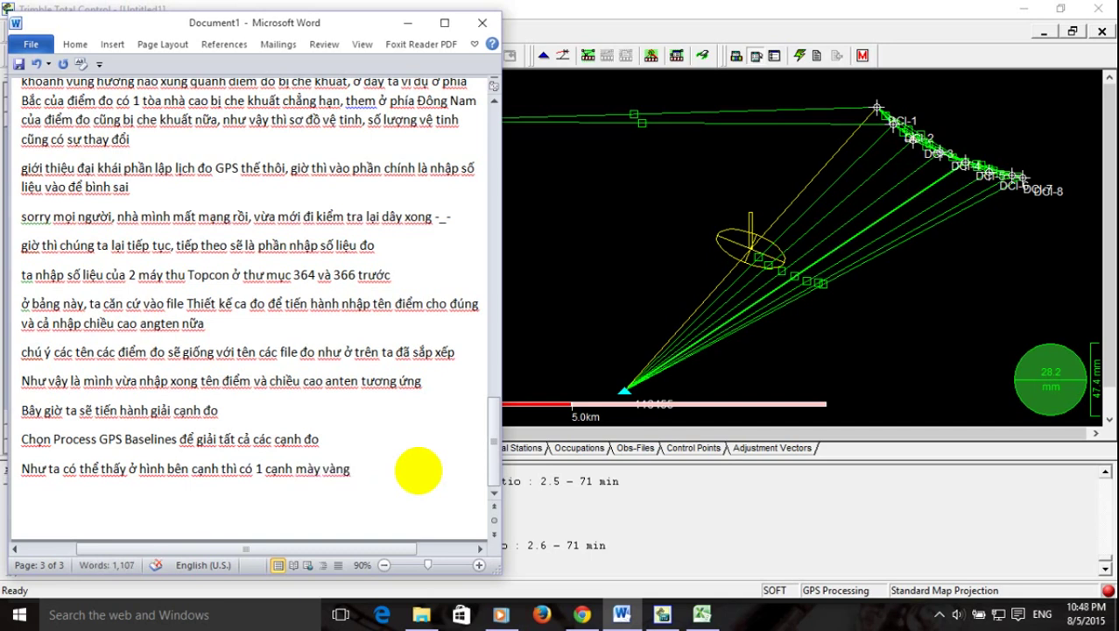
# Continue the note with "không đạt, ellipse sai số của nó rất lớn,".
pyautogui.write('khoong dda')
pyautogui.write('tj, el')
pyautogui.write('lip')
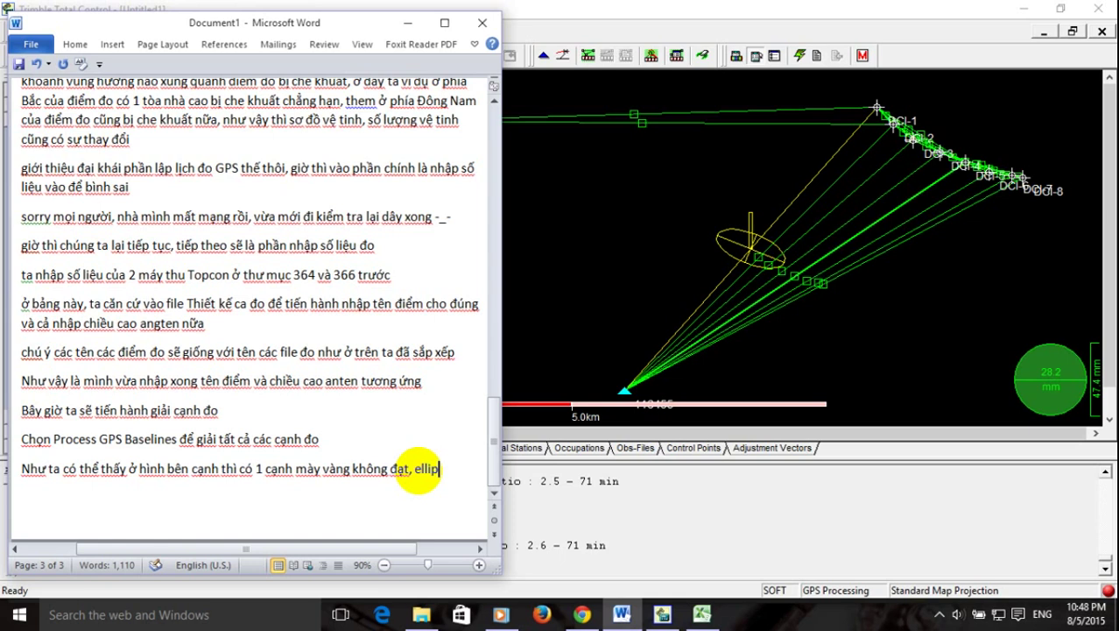
pyautogui.write('se sai số của nó')
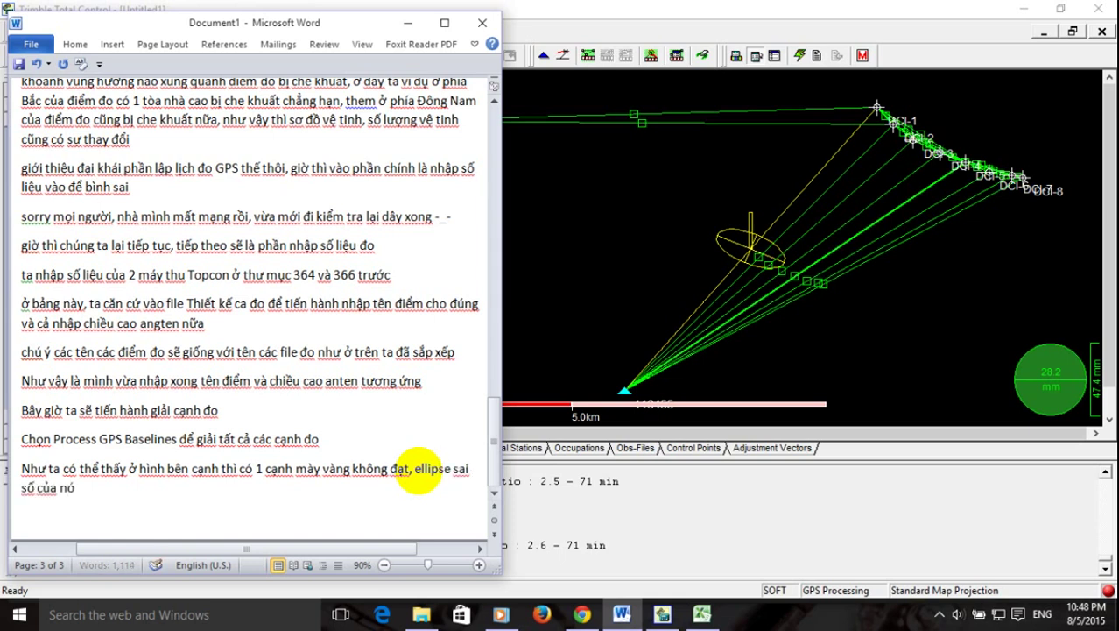
pyautogui.write(' rất lo')
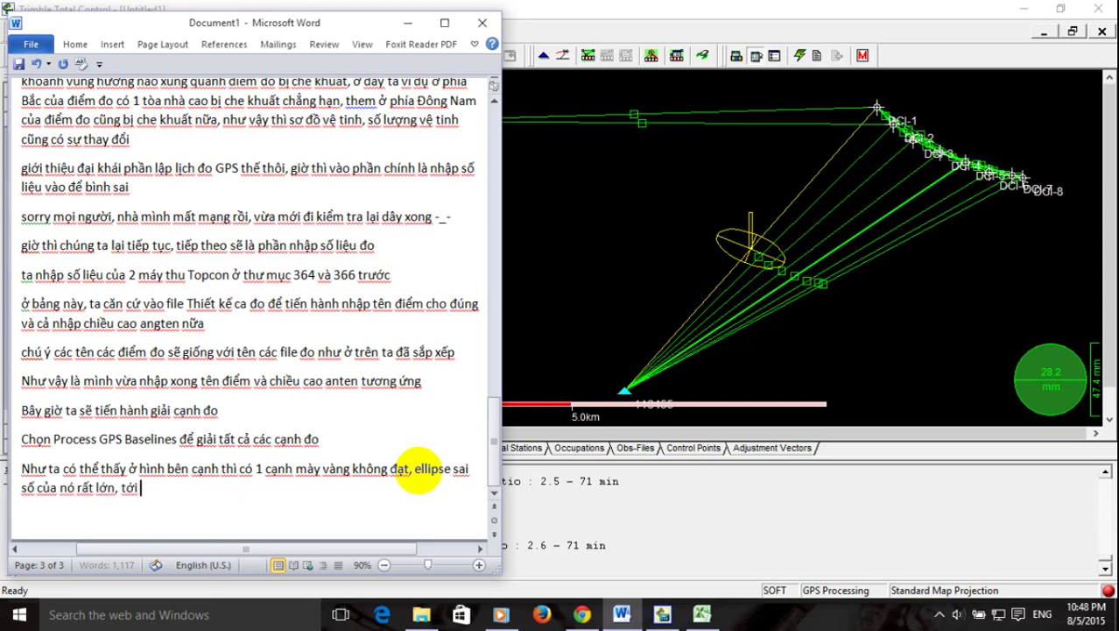
# Replace the note's trailing word with the error sizes "1 chiều là 28.2mm, một chiều là 47.4mm,".
pyautogui.press('BackSpace')
pyautogui.press('BackSpace')
pyautogui.press('BackSpace')
pyautogui.write('1 ch')
pyautogui.write('ie')
pyautogui.write(' là')
pyautogui.write(' 28.')
pyautogui.write('2mm,')
pyautogui.write(' mộ')
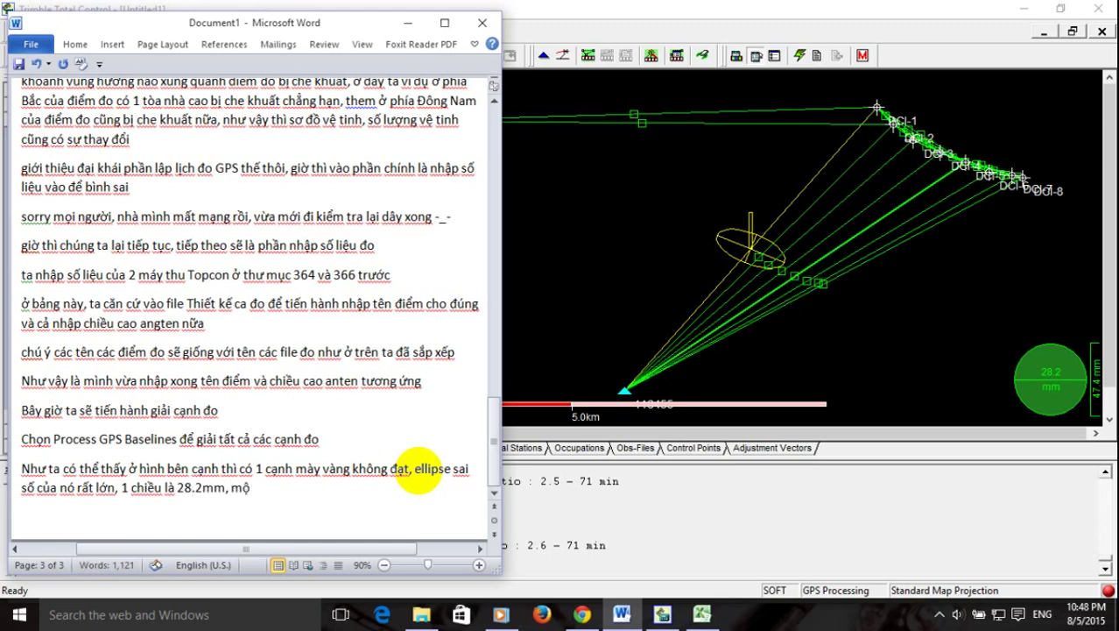
pyautogui.write('t chiều là 47.')
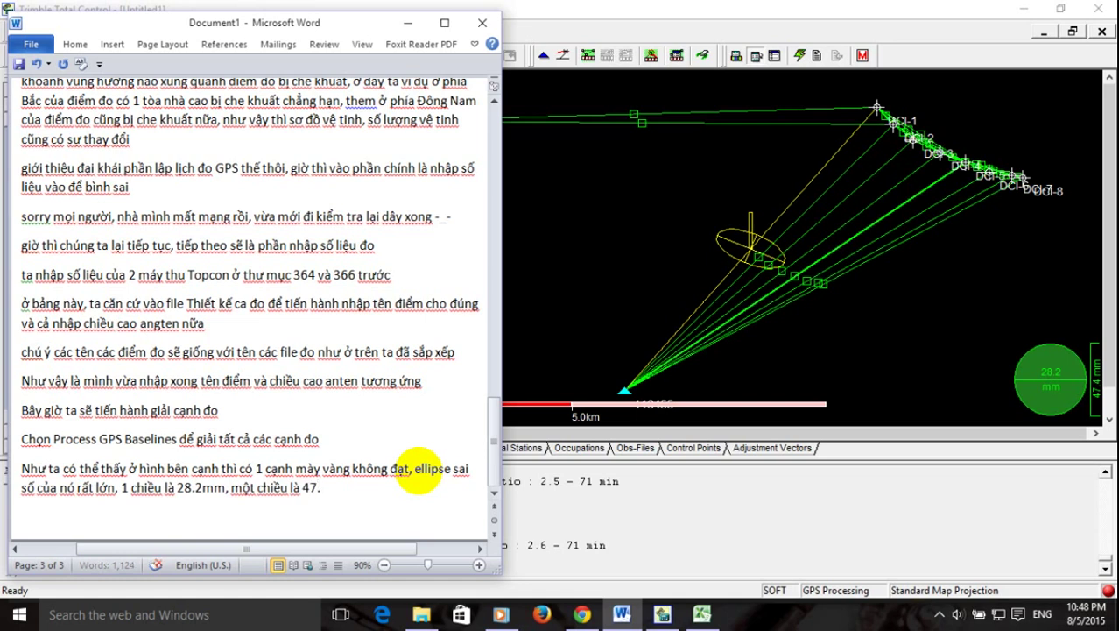
pyautogui.write('4mm, ta p')
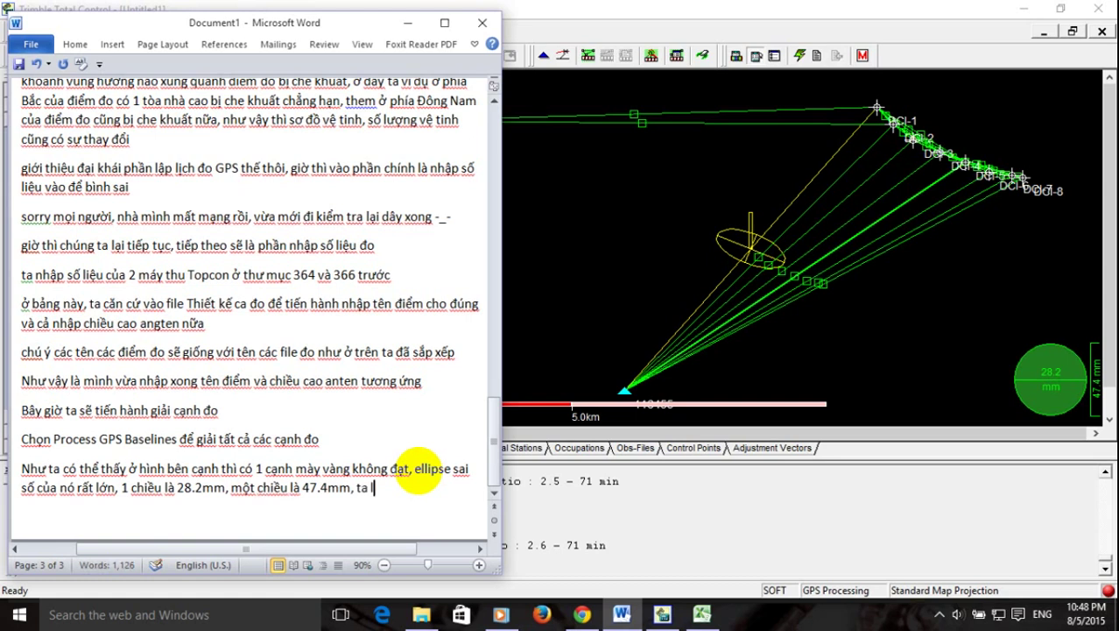
# Finish the note with "ta phải tiến hành xử lý nâng cao cạnh này" and start a new paragraph.
pyautogui.write('haải tiên')
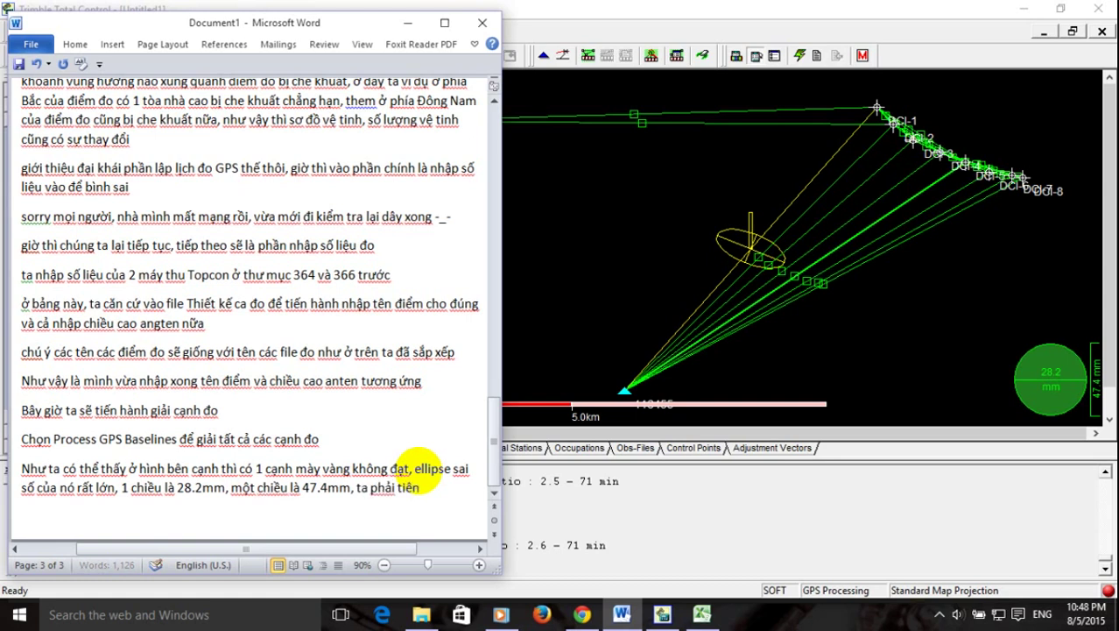
pyautogui.write('ế')
pyautogui.write(' hành xử lý')
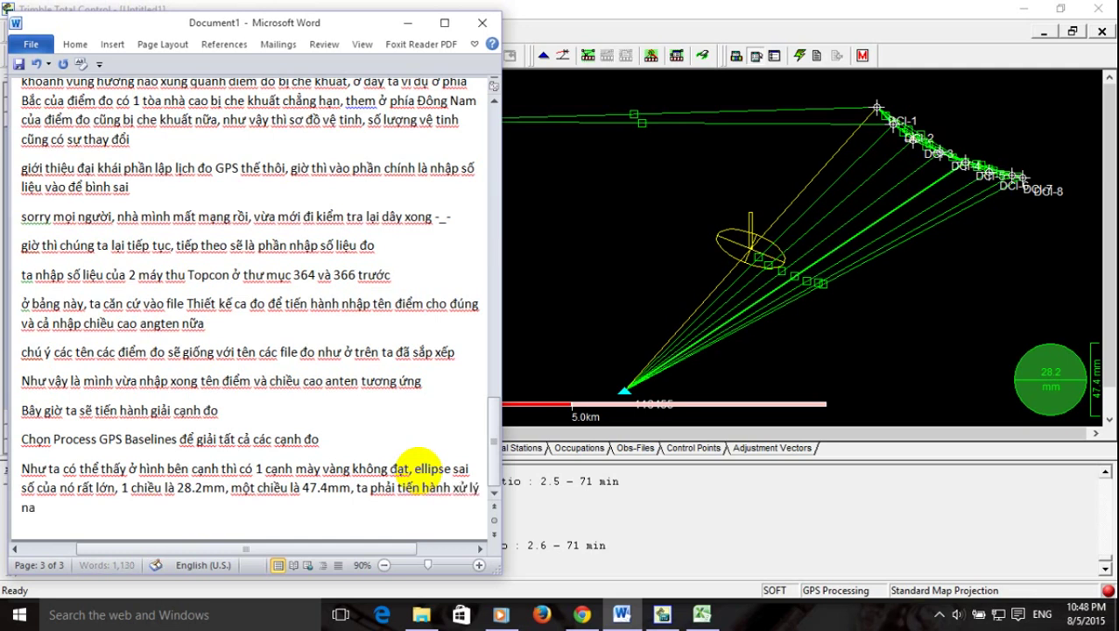
pyautogui.write(' nâng cao ca')
pyautogui.write('h này')
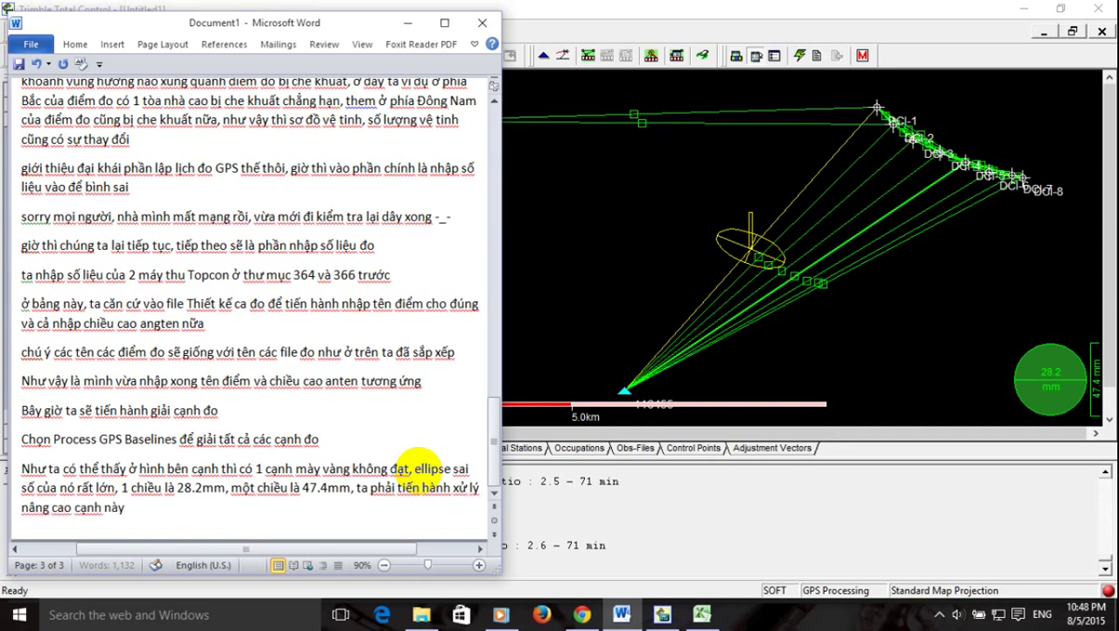
pyautogui.press('Return')
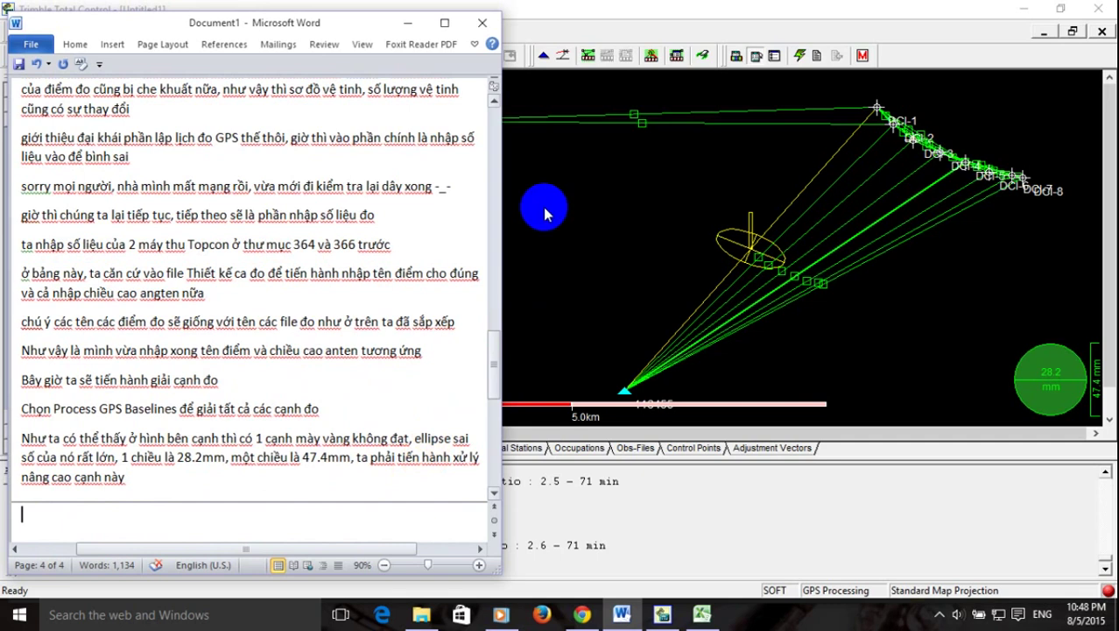
# Switch to Trimble Total Control and select the yellow baseline DCI-1 to 116455 in the full project plot.
pyautogui.click(794, 205)
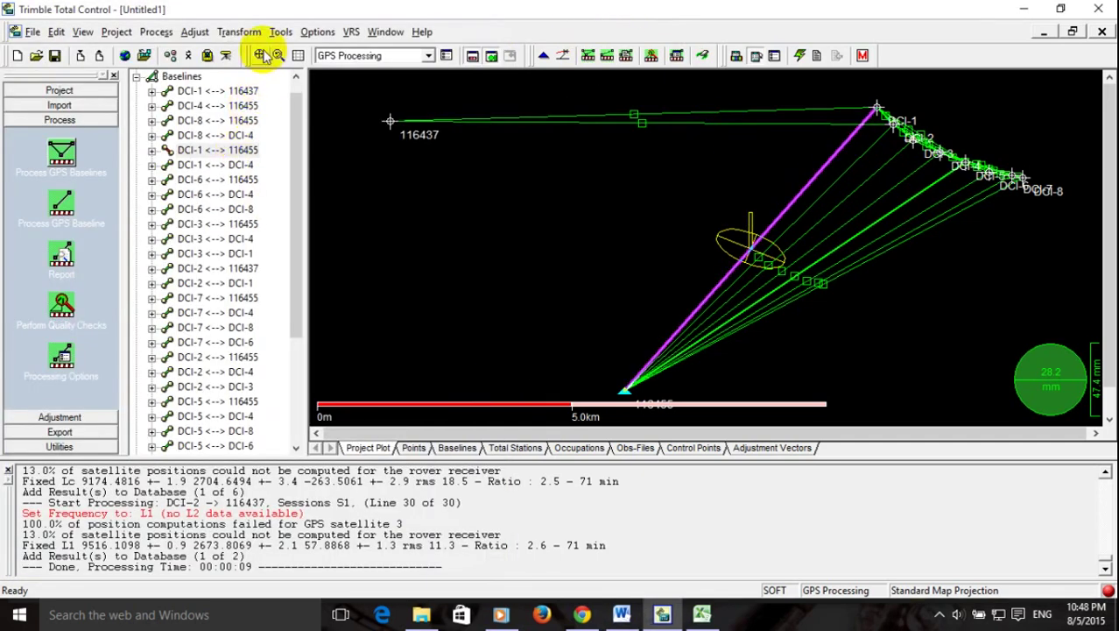
pyautogui.moveTo(800, 93)
pyautogui.mouseDown()
pyautogui.moveTo(987, 179)
pyautogui.moveTo(587, 101)
pyautogui.moveTo(742, 161)
pyautogui.moveTo(637, 127)
pyautogui.moveTo(800, 229)
pyautogui.moveTo(568, 155)
pyautogui.moveTo(744, 252)
pyautogui.moveTo(601, 226)
pyautogui.mouseUp()
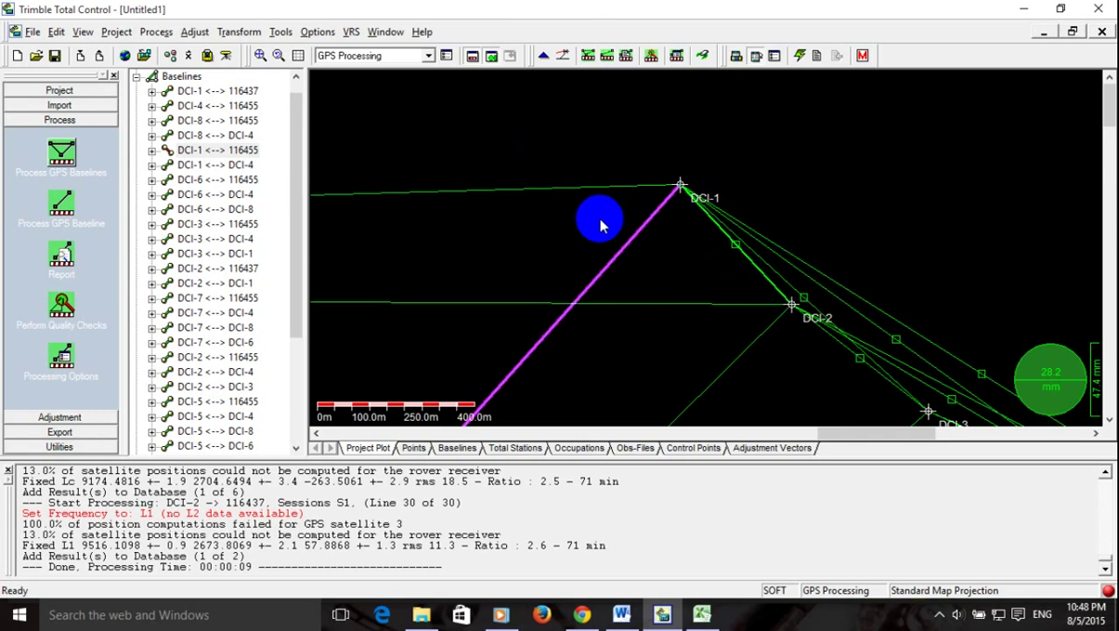
pyautogui.click(260, 55)
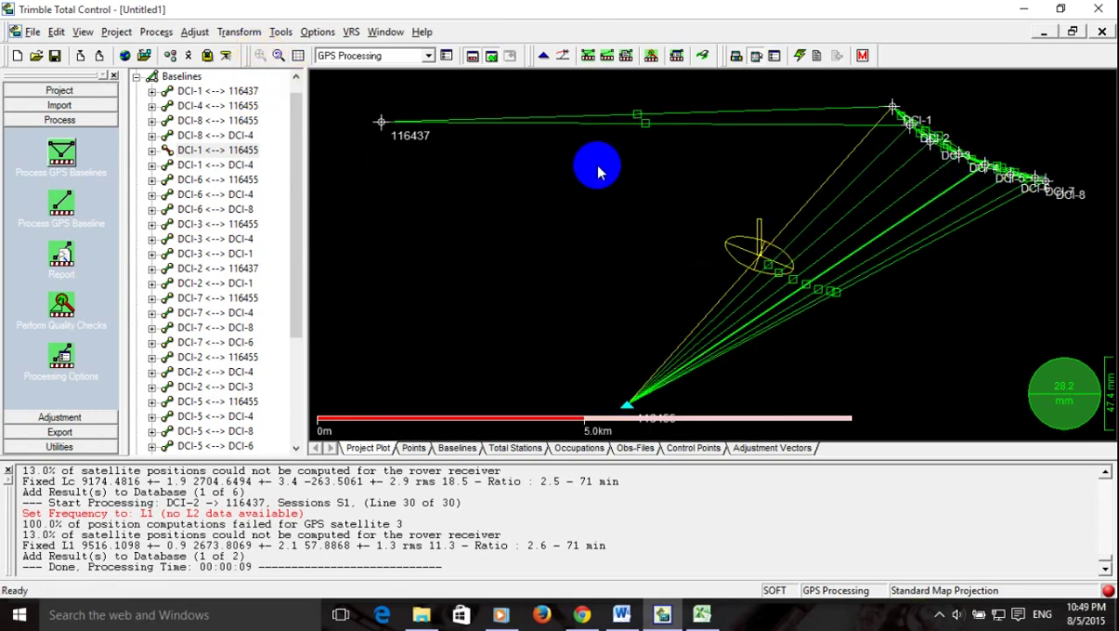
pyautogui.click(807, 205)
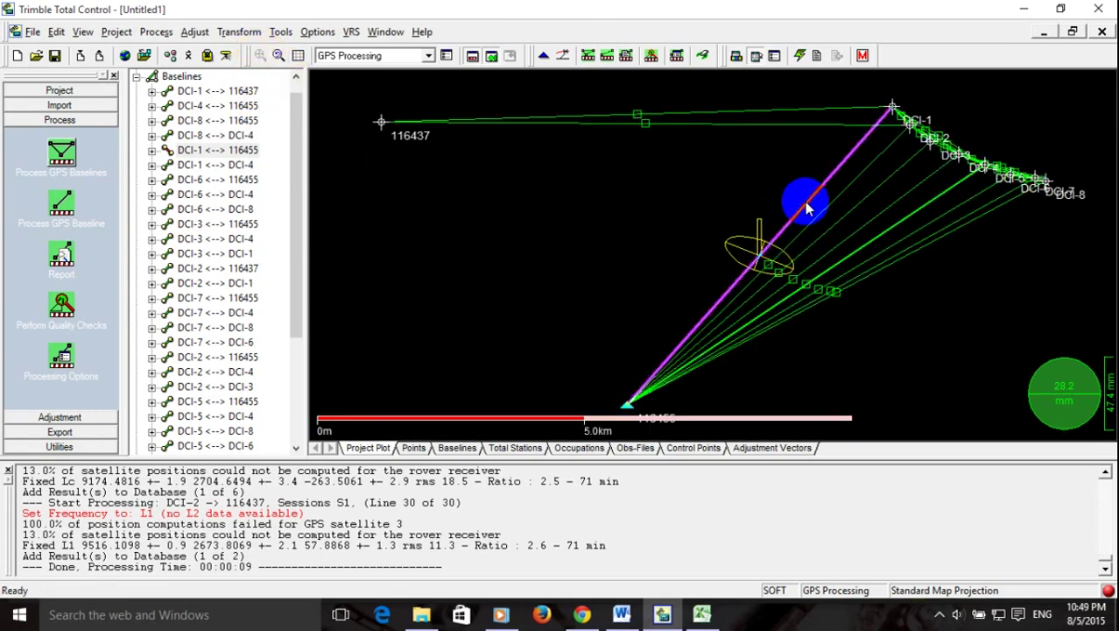
pyautogui.rightClick(807, 205)
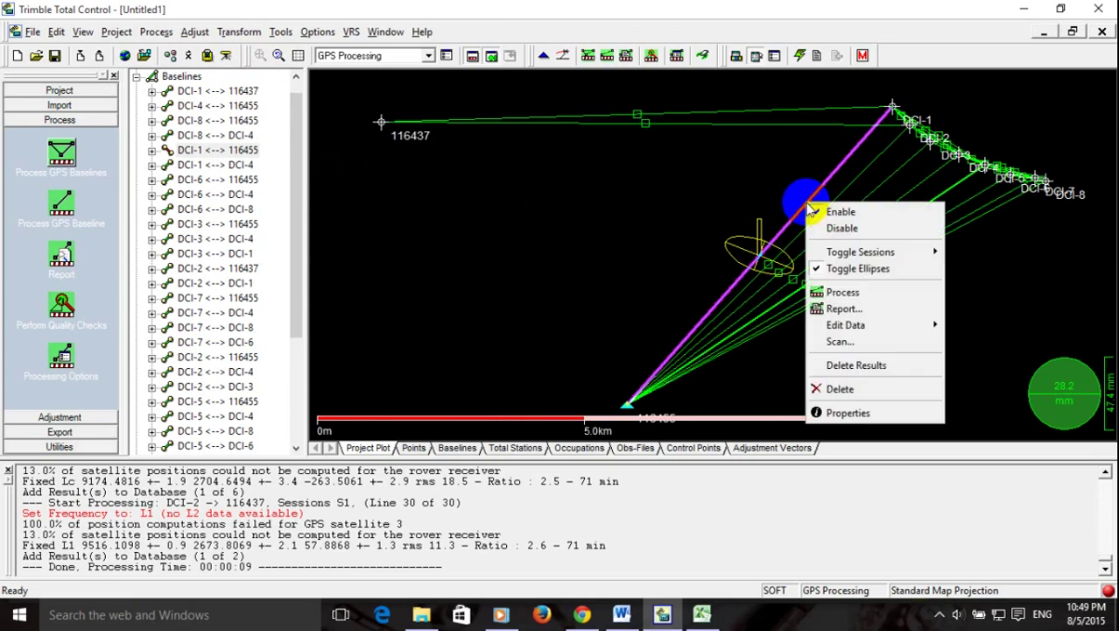
pyautogui.click(845, 343)
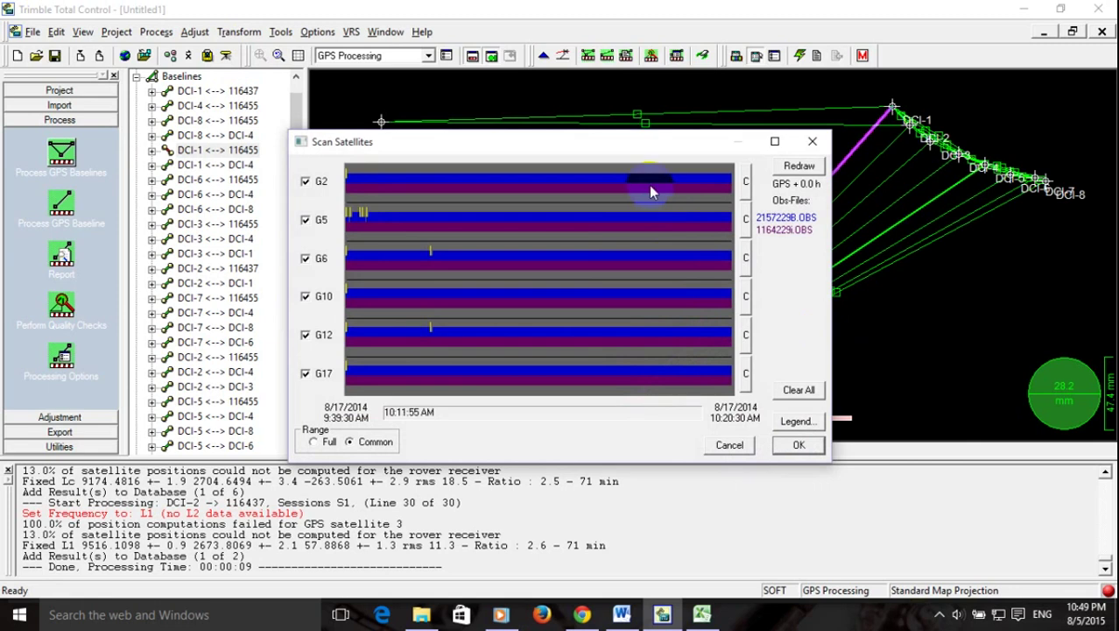
pyautogui.moveTo(632, 144); pyautogui.dragTo(679, 138)
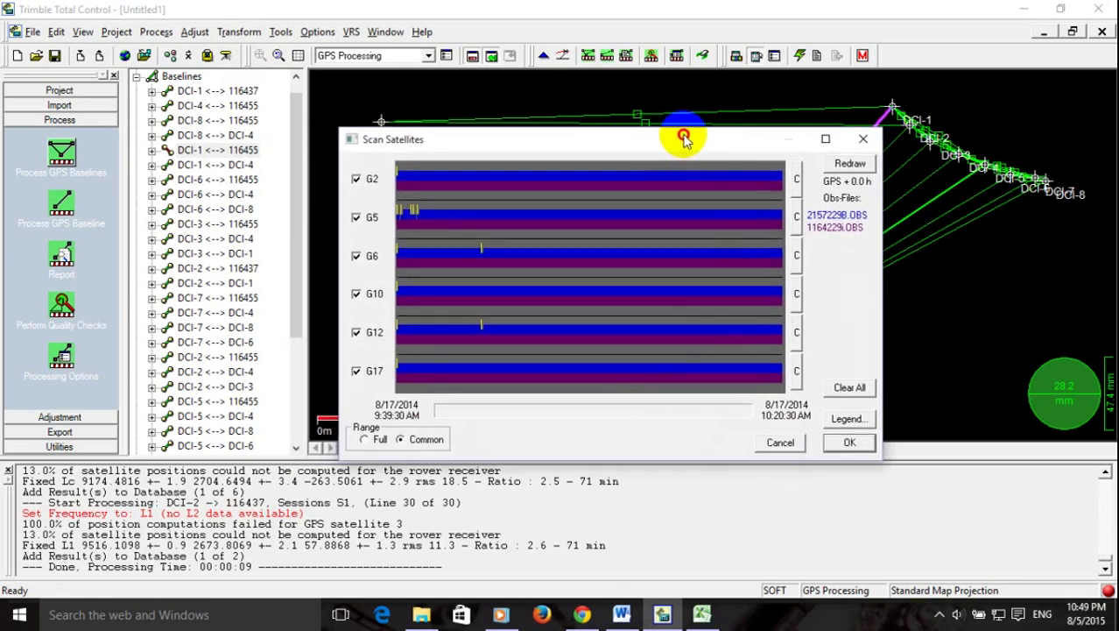
pyautogui.moveTo(414, 223); pyautogui.dragTo(392, 222)
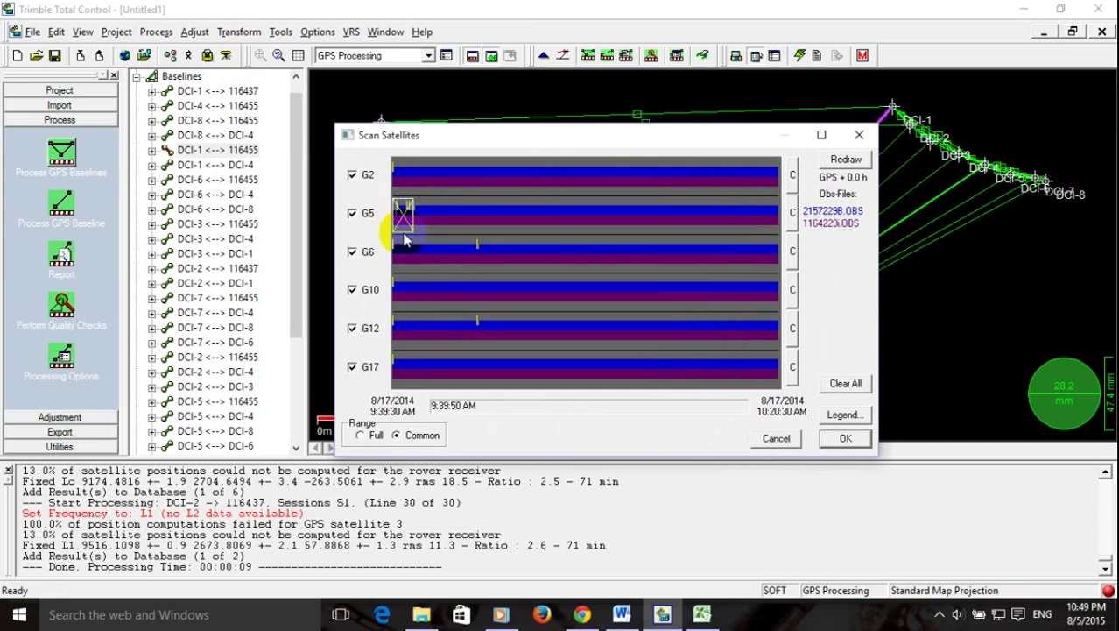
pyautogui.moveTo(474, 240); pyautogui.dragTo(477, 247)
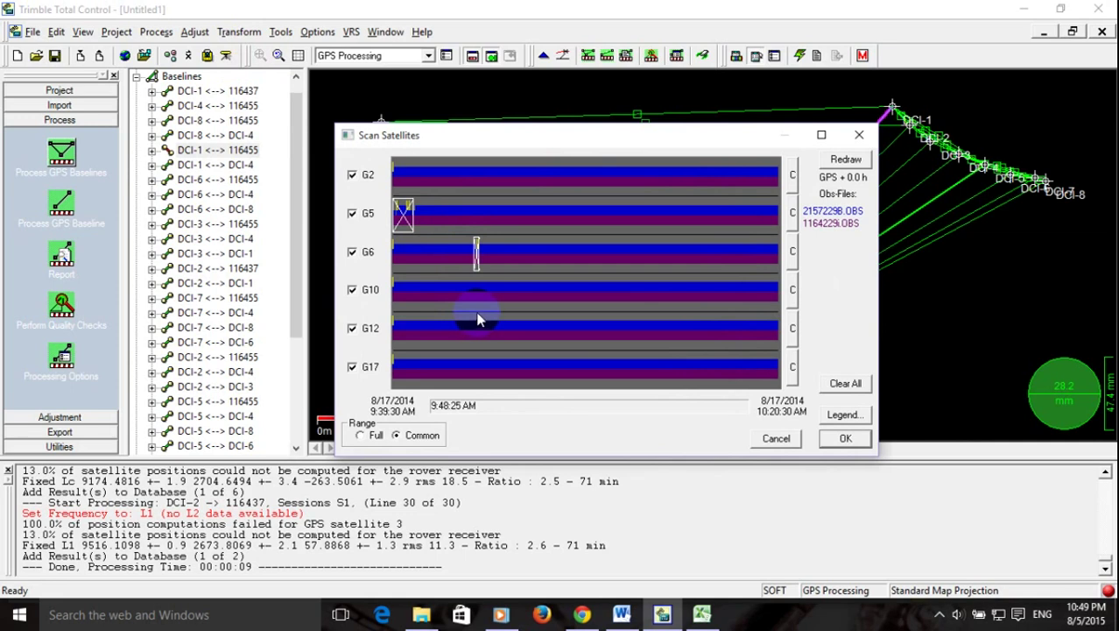
pyautogui.moveTo(475, 320); pyautogui.dragTo(479, 324)
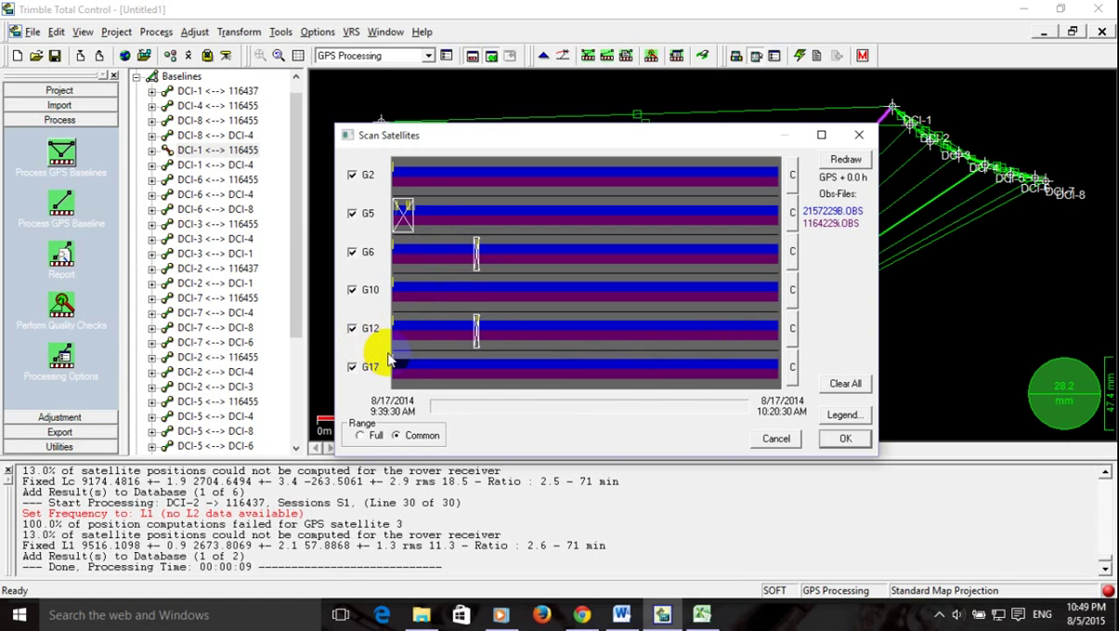
pyautogui.moveTo(396, 361); pyautogui.dragTo(386, 373)
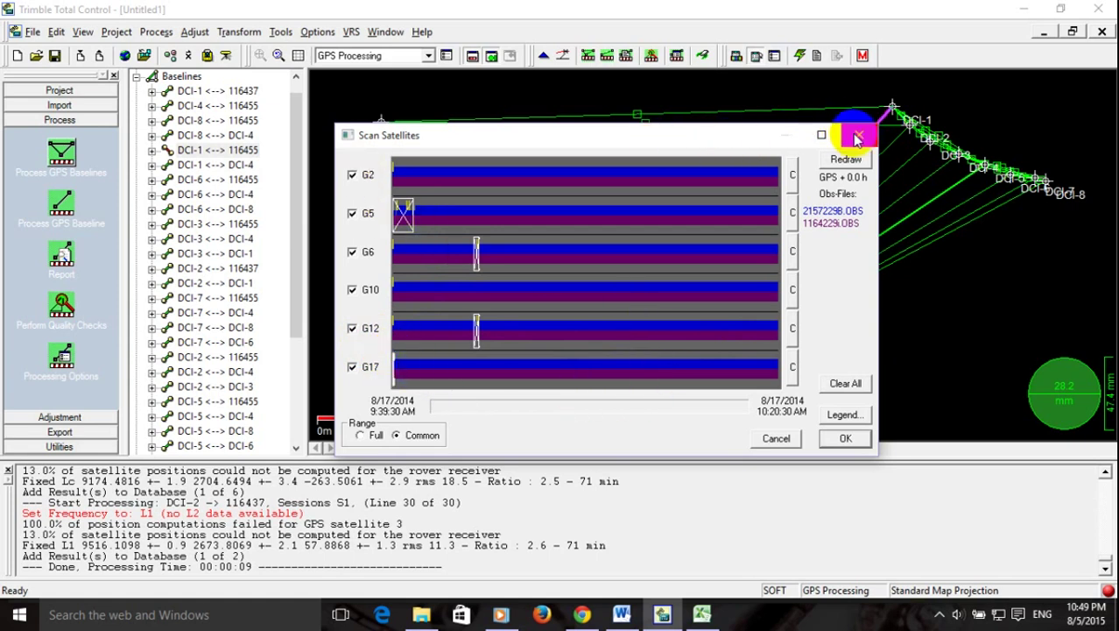
pyautogui.click(859, 135)
pyautogui.rightClick(846, 157)
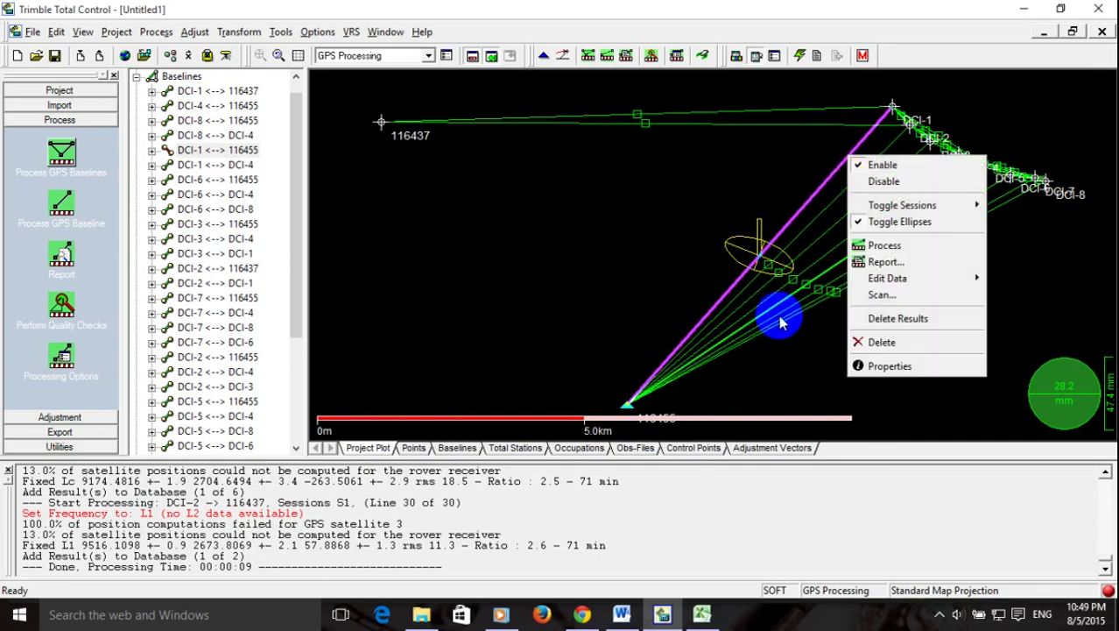
# Switch to the Word notes and start the new paragraph with "Ta chọn cạnh".
pyautogui.click(621, 614)
pyautogui.scroll(-3, 354, 508)
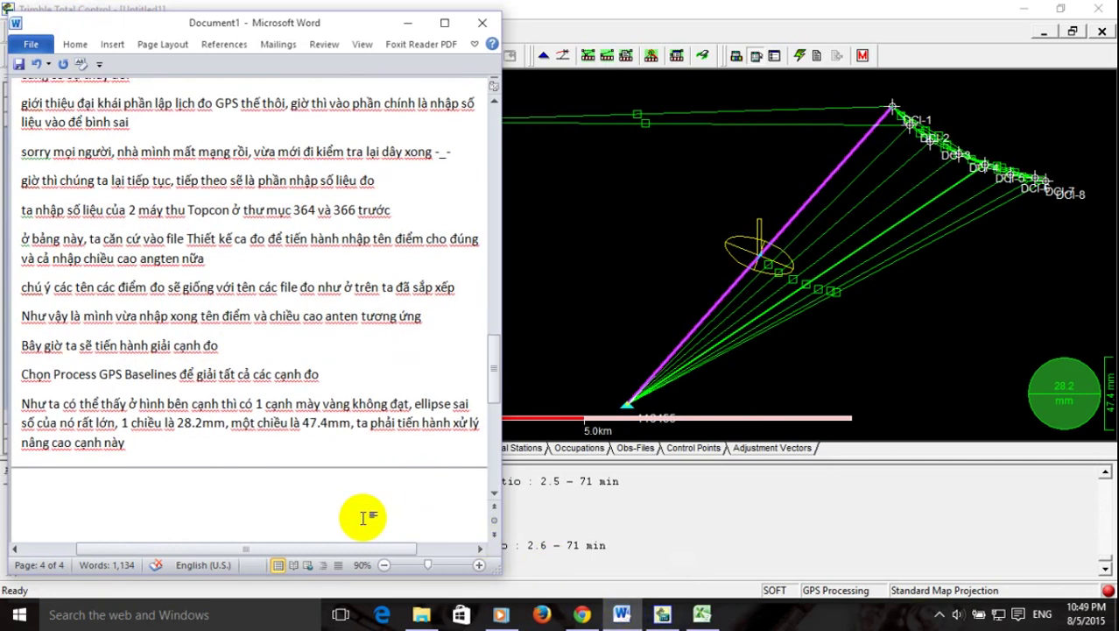
pyautogui.write('Ta ch')
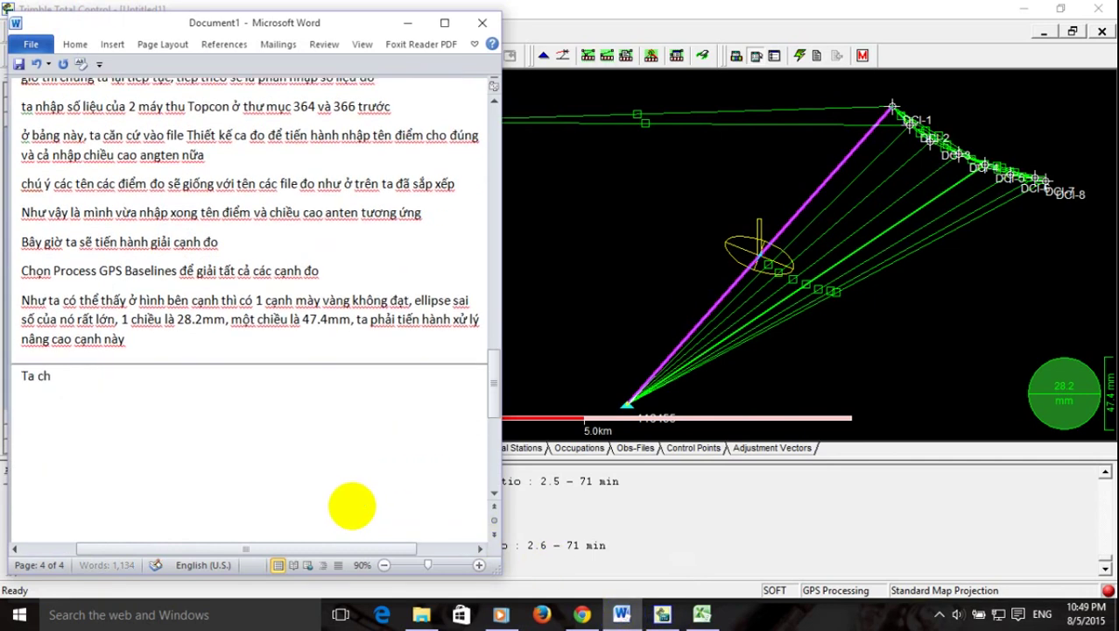
pyautogui.write('ọn cạnh')
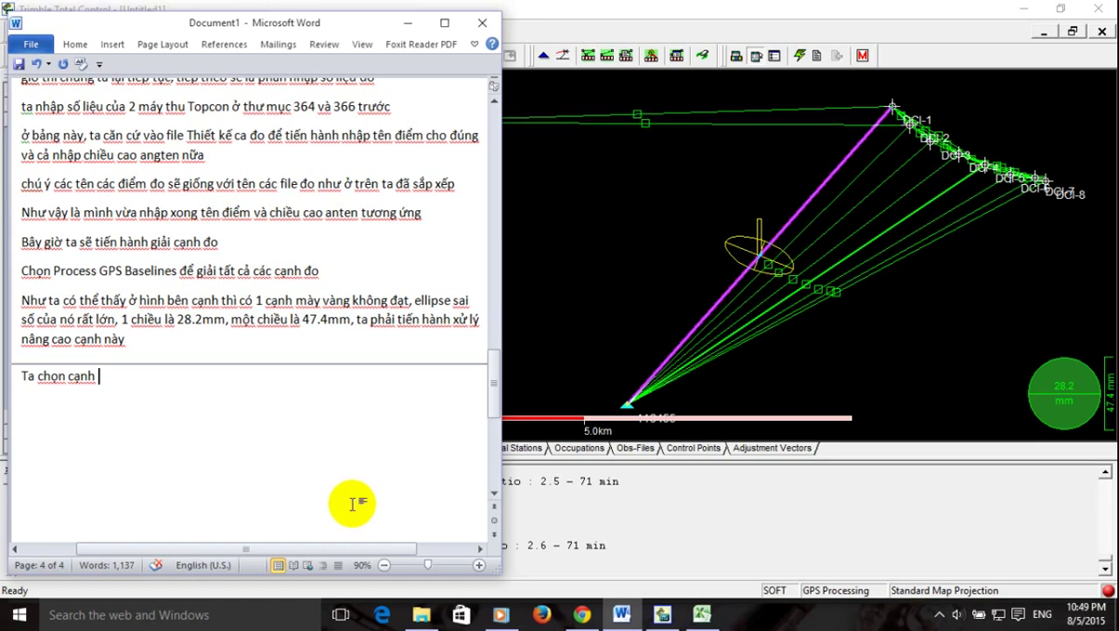
# Switch to Trimble Total Control and examine the end point names of the selected baseline with the yellow error ellipse in the project plot.
pyautogui.click(626, 10)
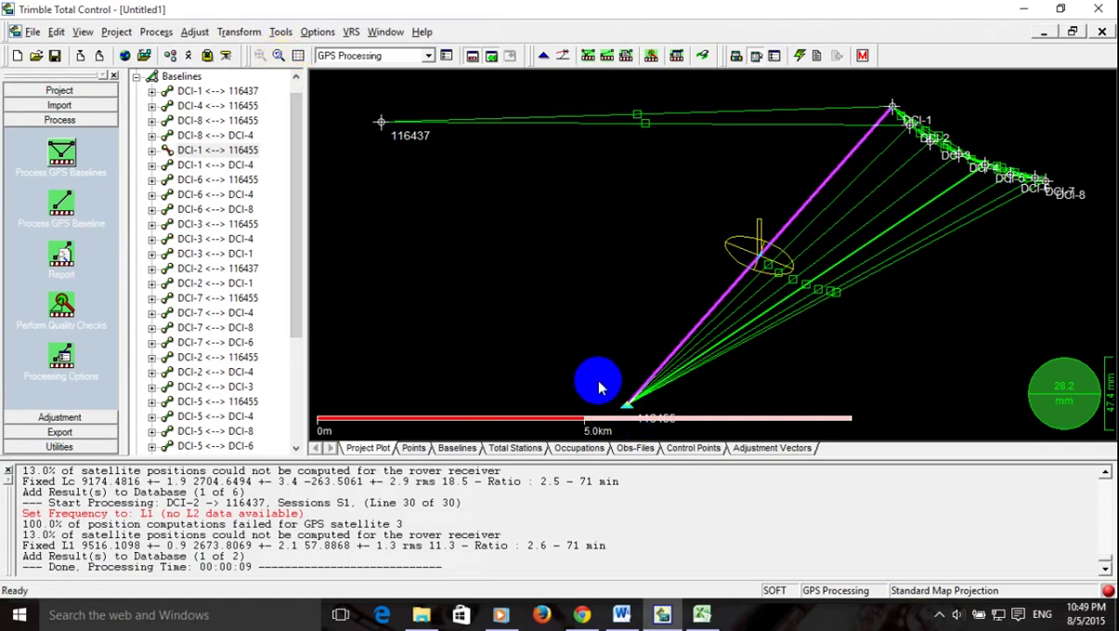
pyautogui.moveTo(337, 83); pyautogui.dragTo(1042, 256)
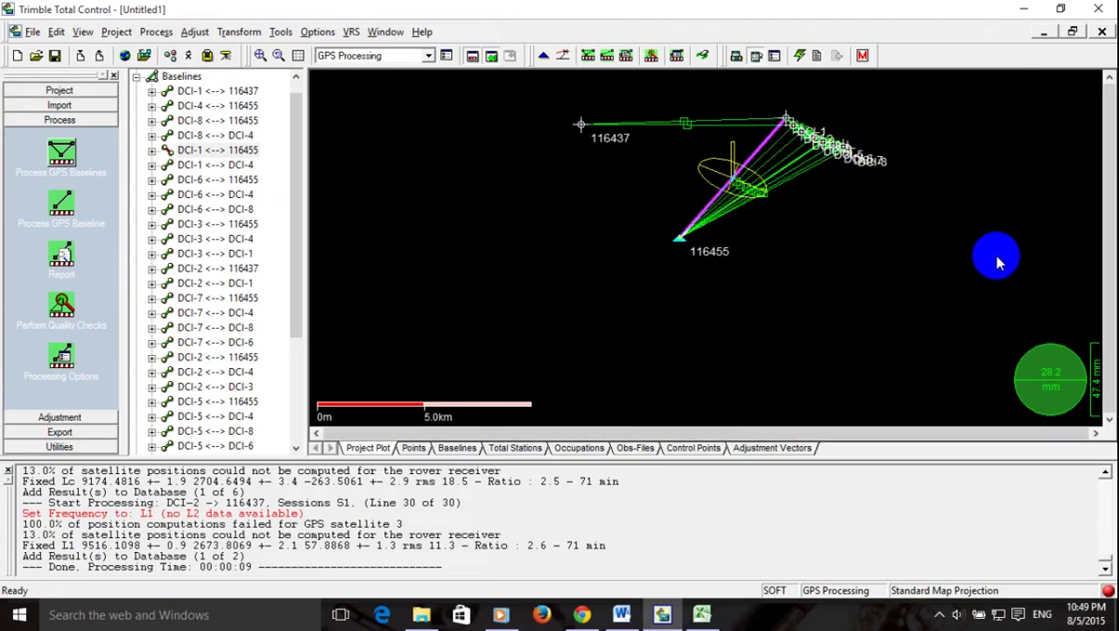
pyautogui.moveTo(575, 122); pyautogui.dragTo(902, 180)
pyautogui.moveTo(567, 110); pyautogui.dragTo(734, 156)
pyautogui.moveTo(663, 105); pyautogui.dragTo(927, 236)
pyautogui.moveTo(568, 129); pyautogui.dragTo(837, 250)
pyautogui.moveTo(655, 144); pyautogui.dragTo(768, 205)
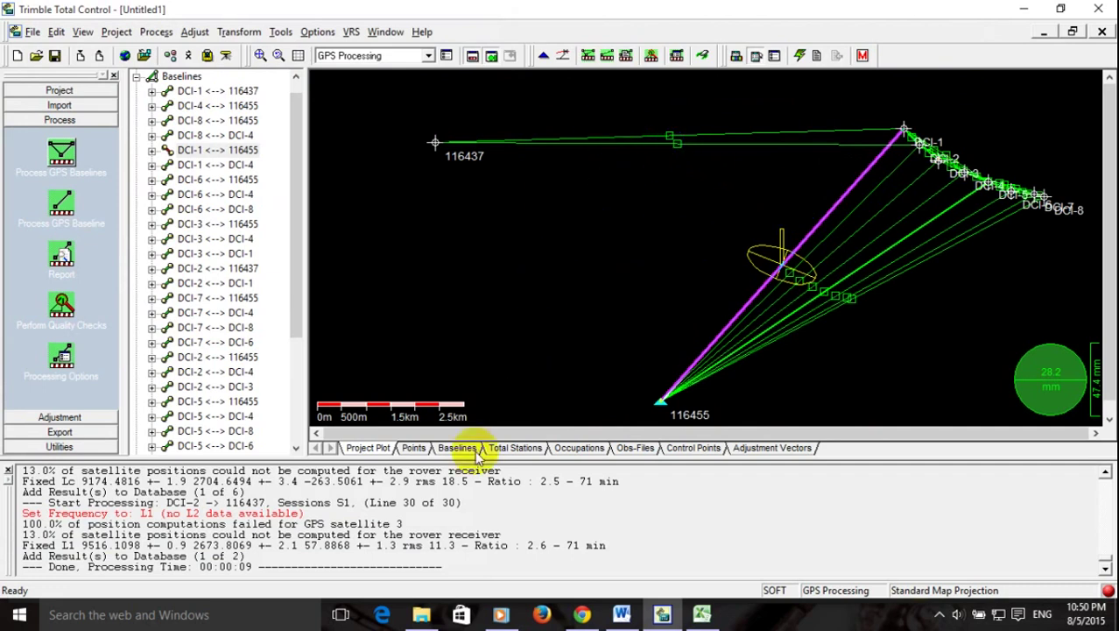
# Switch to Word and continue the paragraph with "116455-DCI-1, đây là cạnh có ellipse sai số lớn nhất".
pyautogui.click(623, 615)
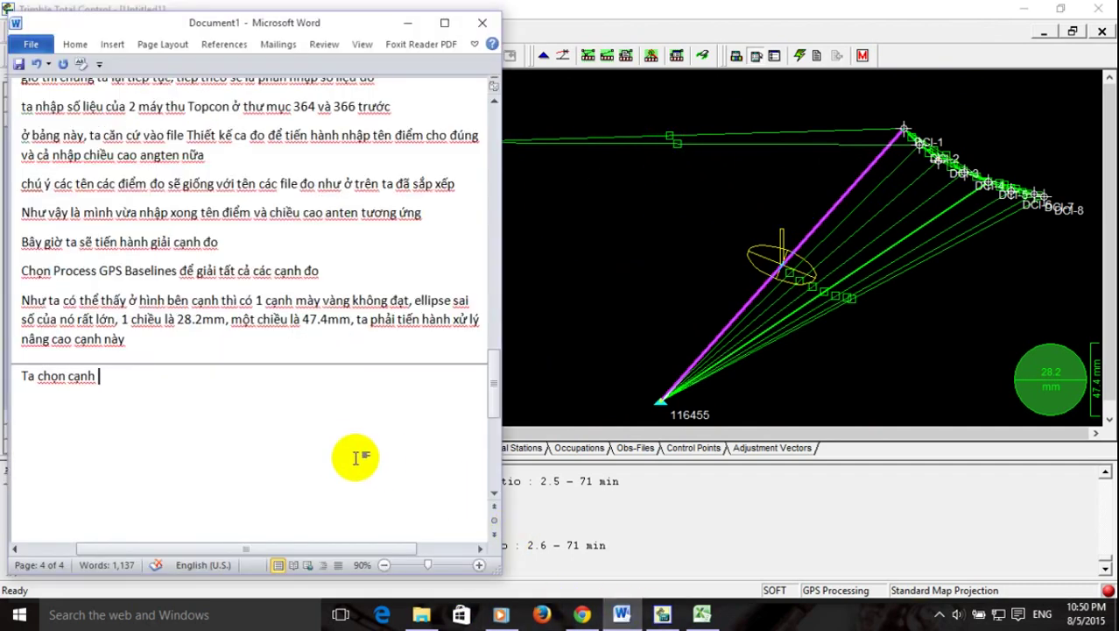
pyautogui.write('11')
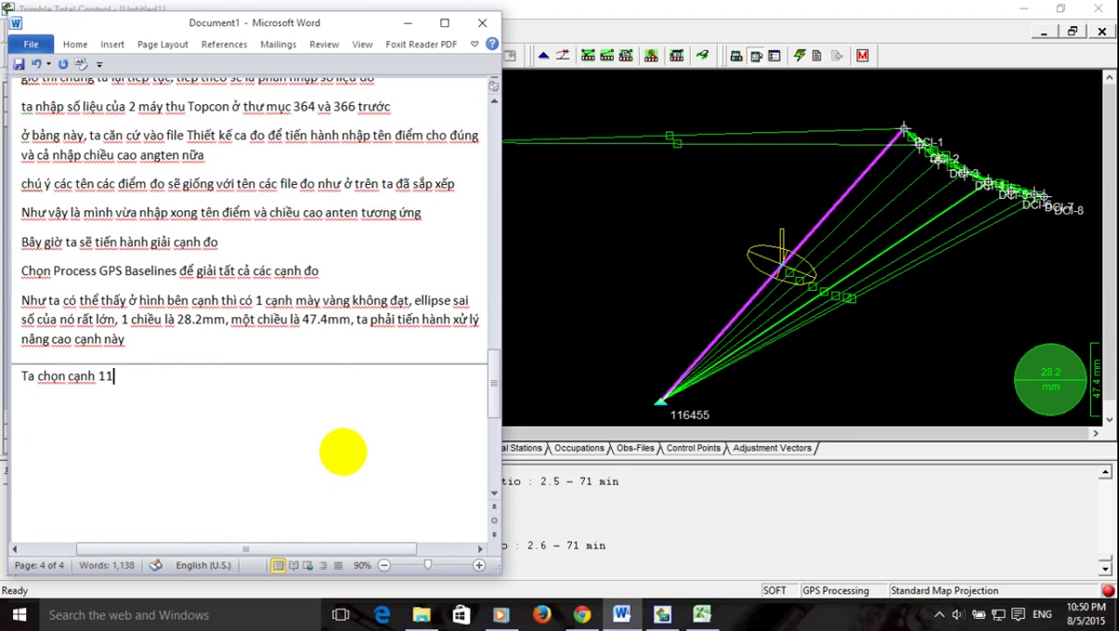
pyautogui.write('6455-DCI-1, đây l')
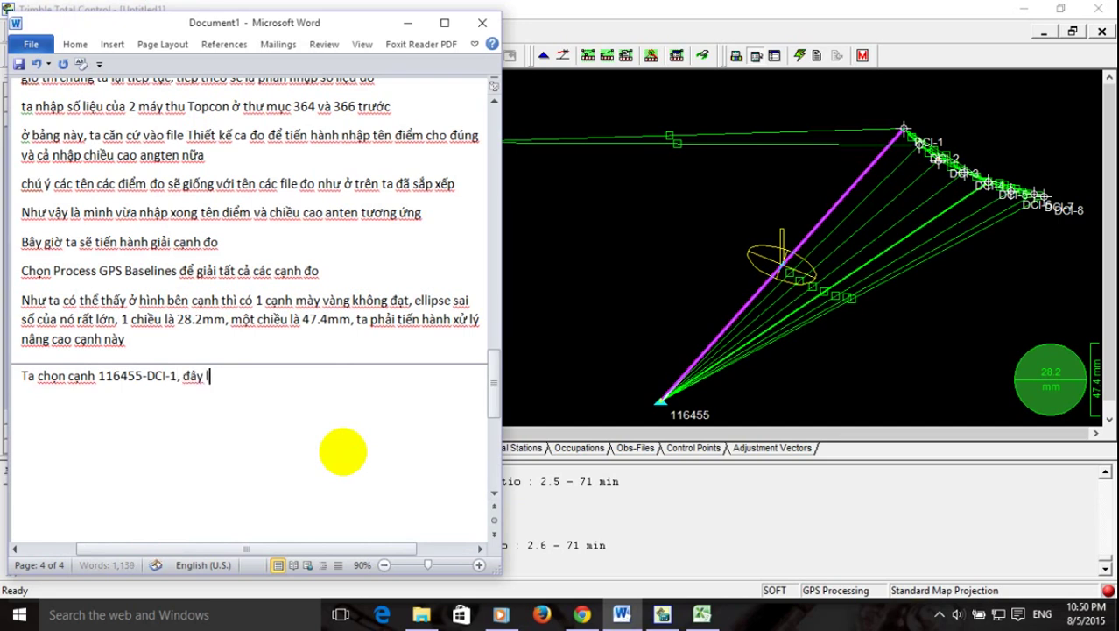
pyautogui.write('à cạnh có el')
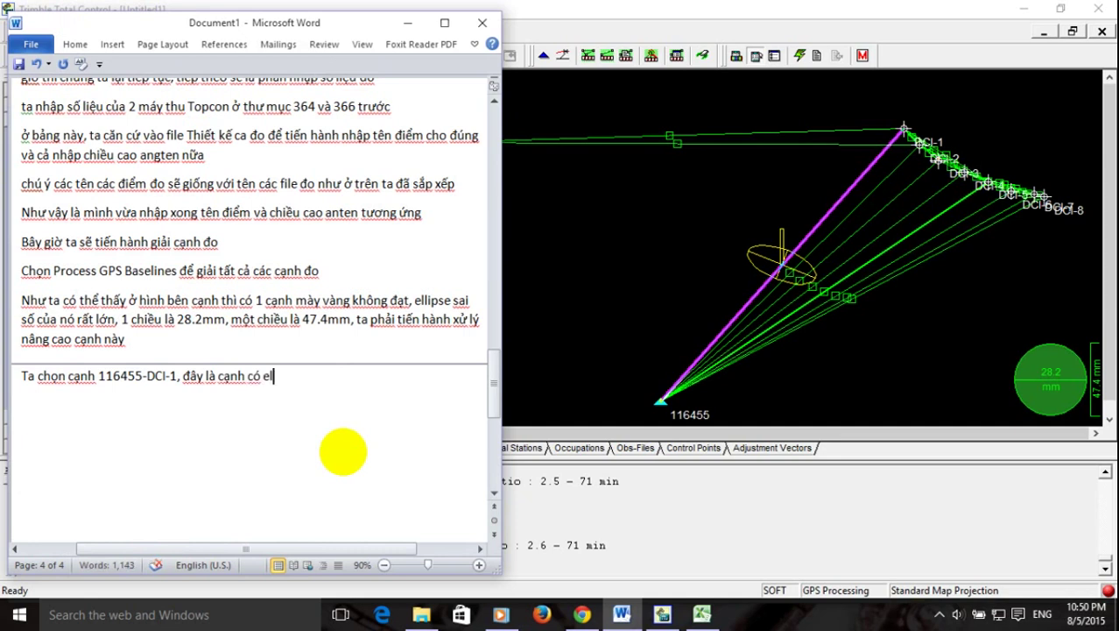
pyautogui.write('lipse sai số')
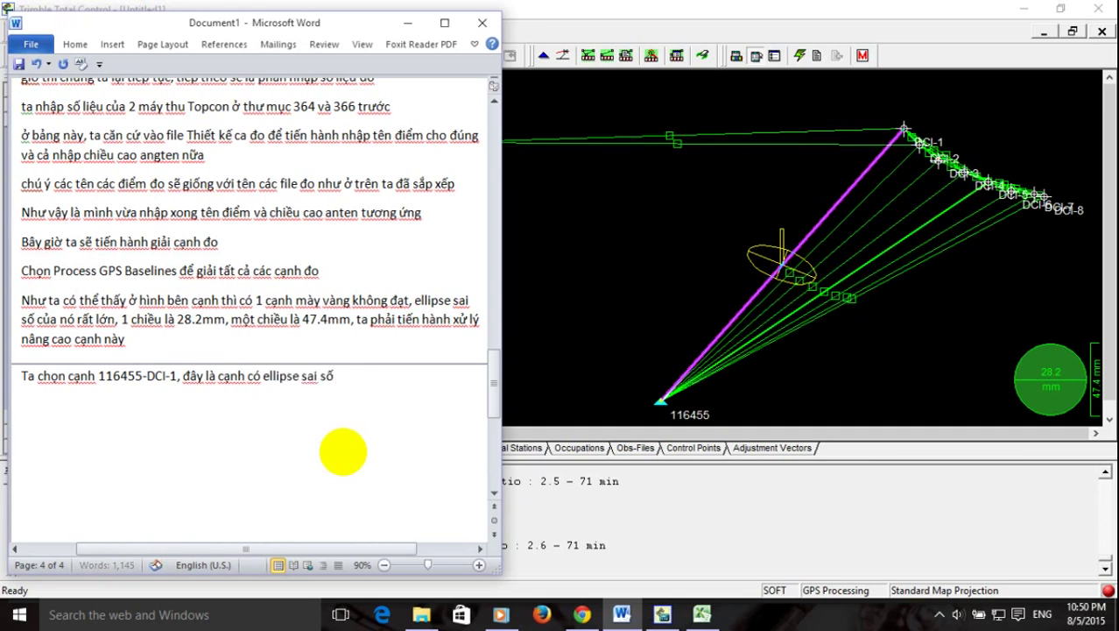
pyautogui.write(' lơns nhaats')
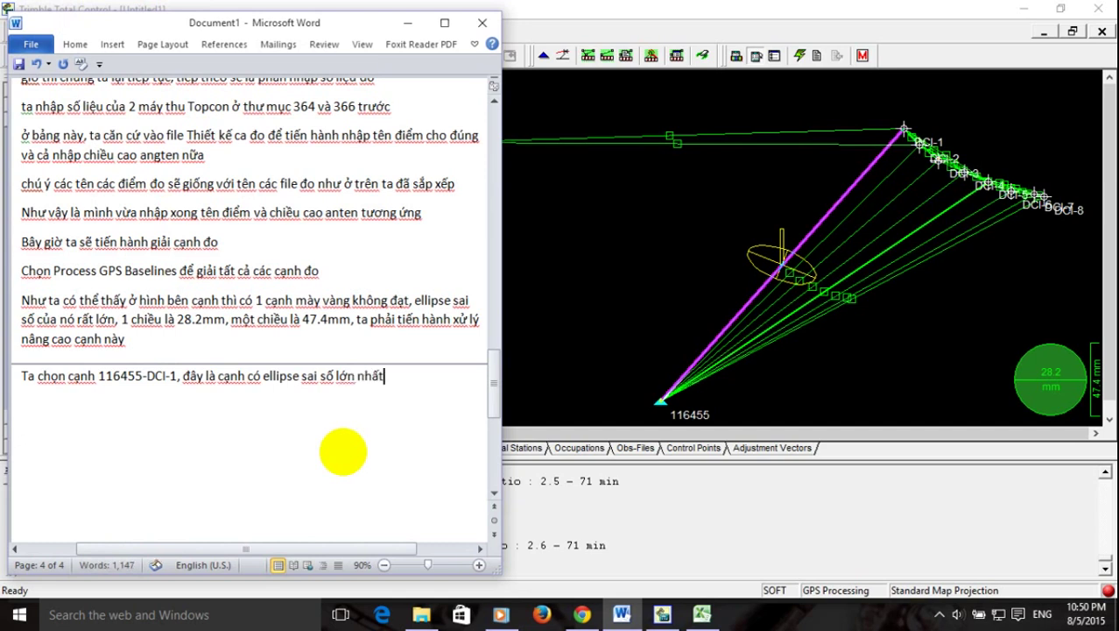
# Continue the sentence with ", bấm chuột phải sẽ có menu mở ra, phần cuối cùng của menu là proper".
pyautogui.write(', ')
pyautogui.write('ba')
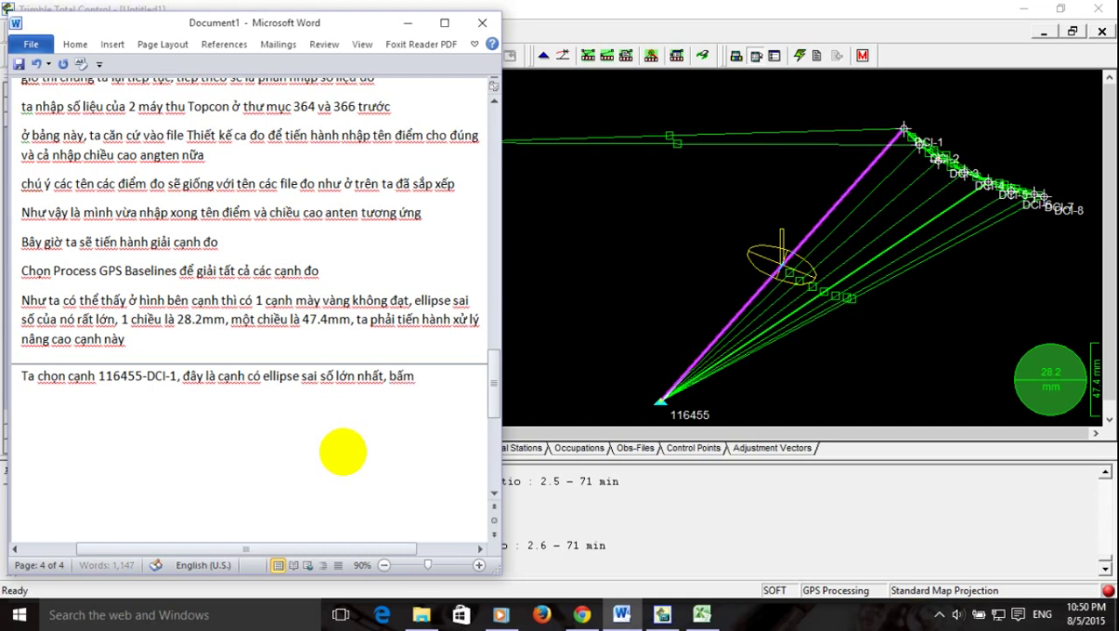
pyautogui.write('ấm chuột pha')
pyautogui.write('i sẽ có menu mở ra, ')
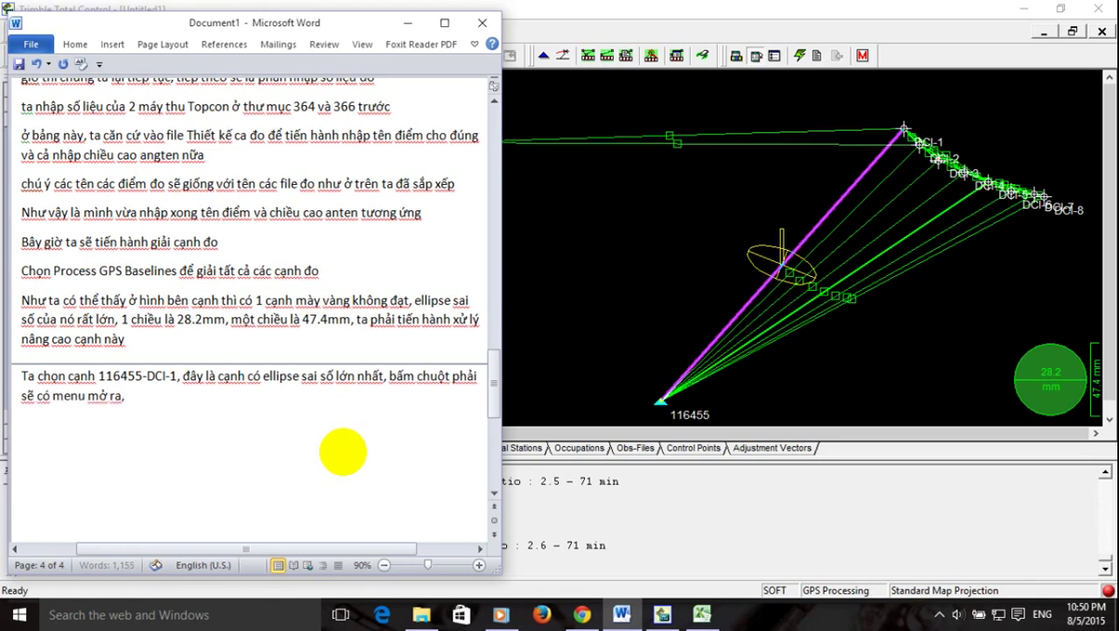
pyautogui.write('phần cuôối cuùng của')
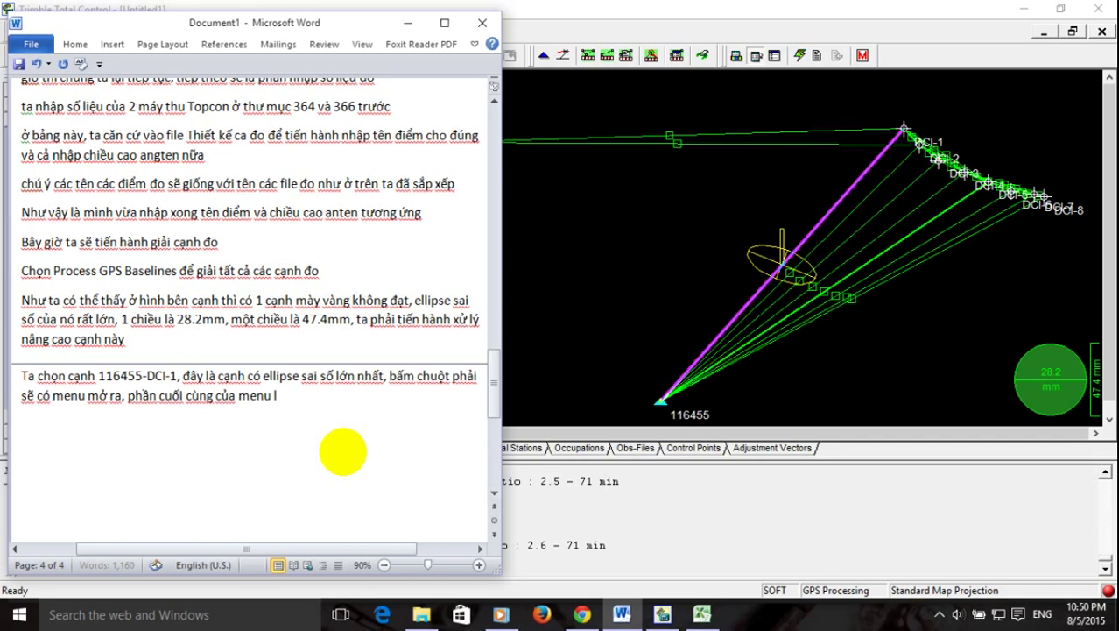
pyautogui.write(' menu là proper')
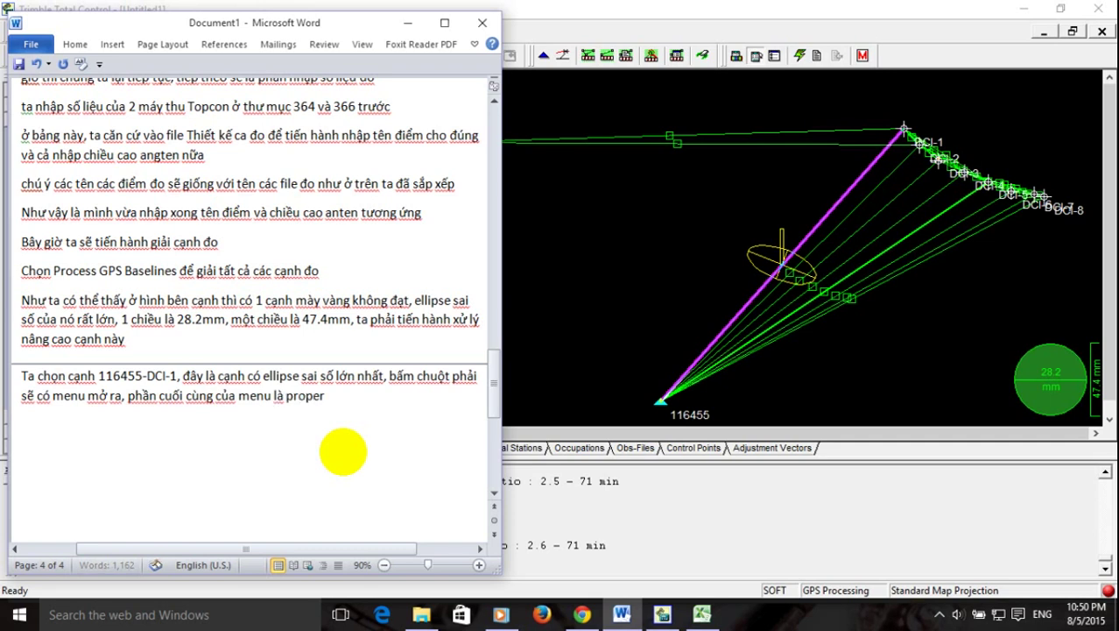